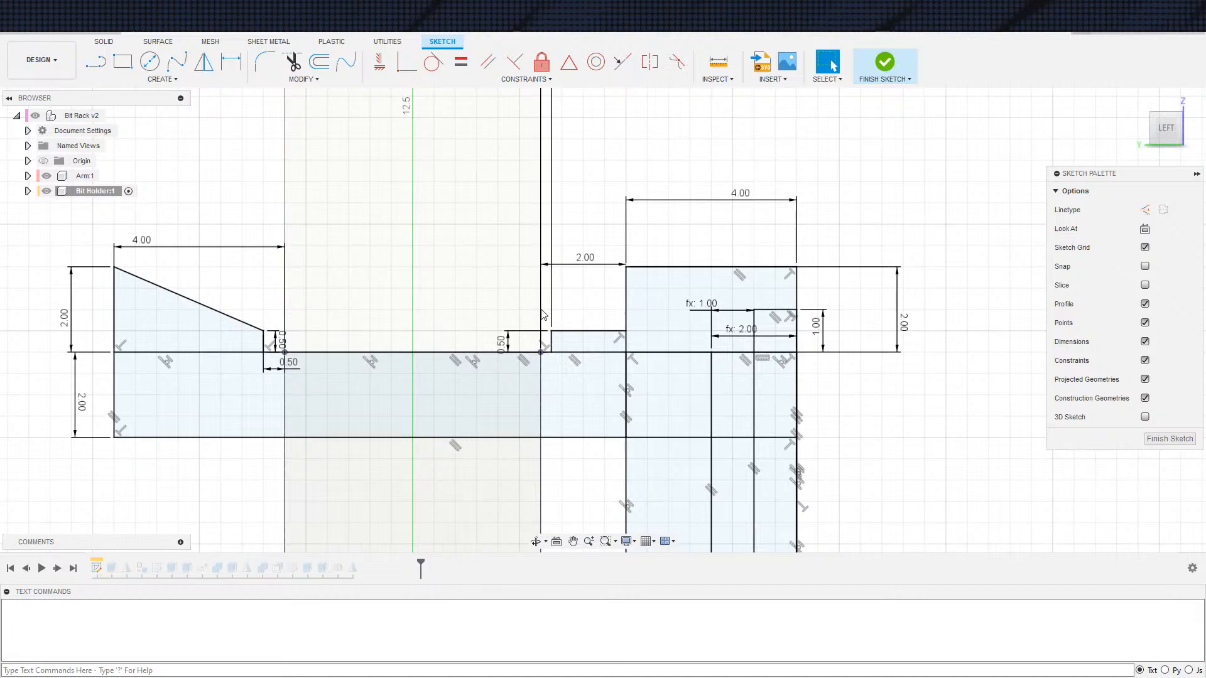
# Step: Delete the 0.25 mm dimension that offsets the small raised step from the arm's edge
pyautogui.scroll(-3, 544, 271)
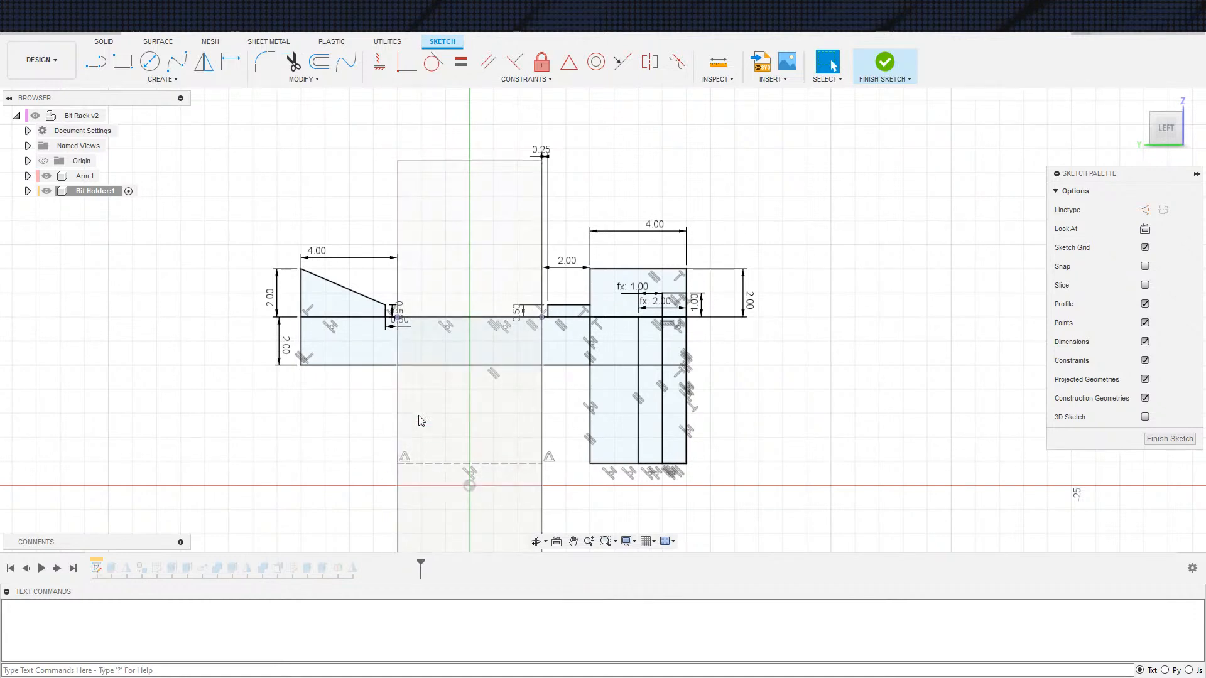
pyautogui.click(545, 165)
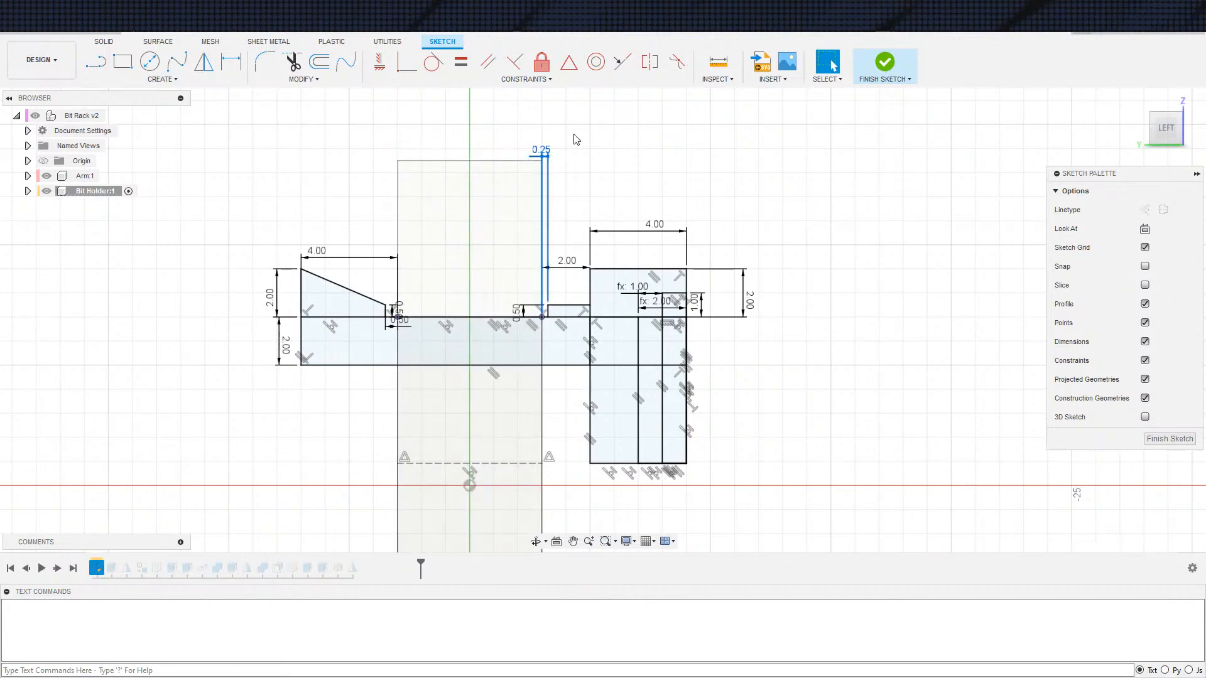
pyautogui.press('Delete')
# Step: Make the small step's short vertical line collinear with the arm's adjacent vertical edge and finish the sketch
pyautogui.scroll(2, 530, 292)
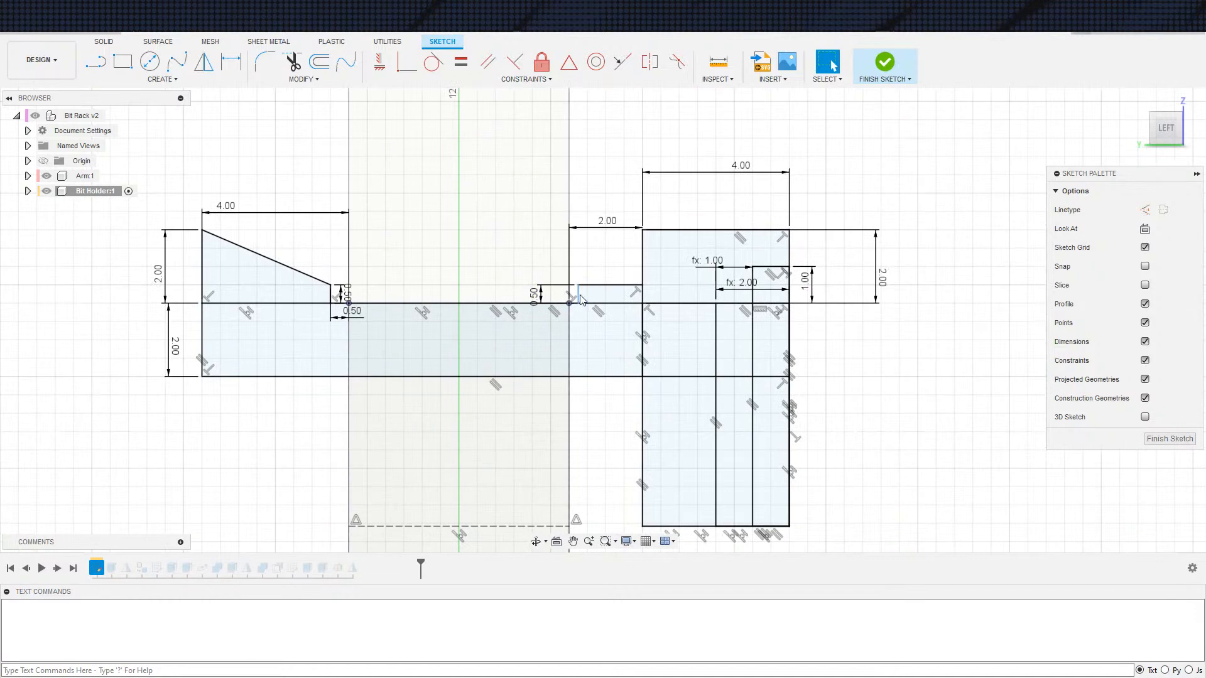
pyautogui.click(579, 295)
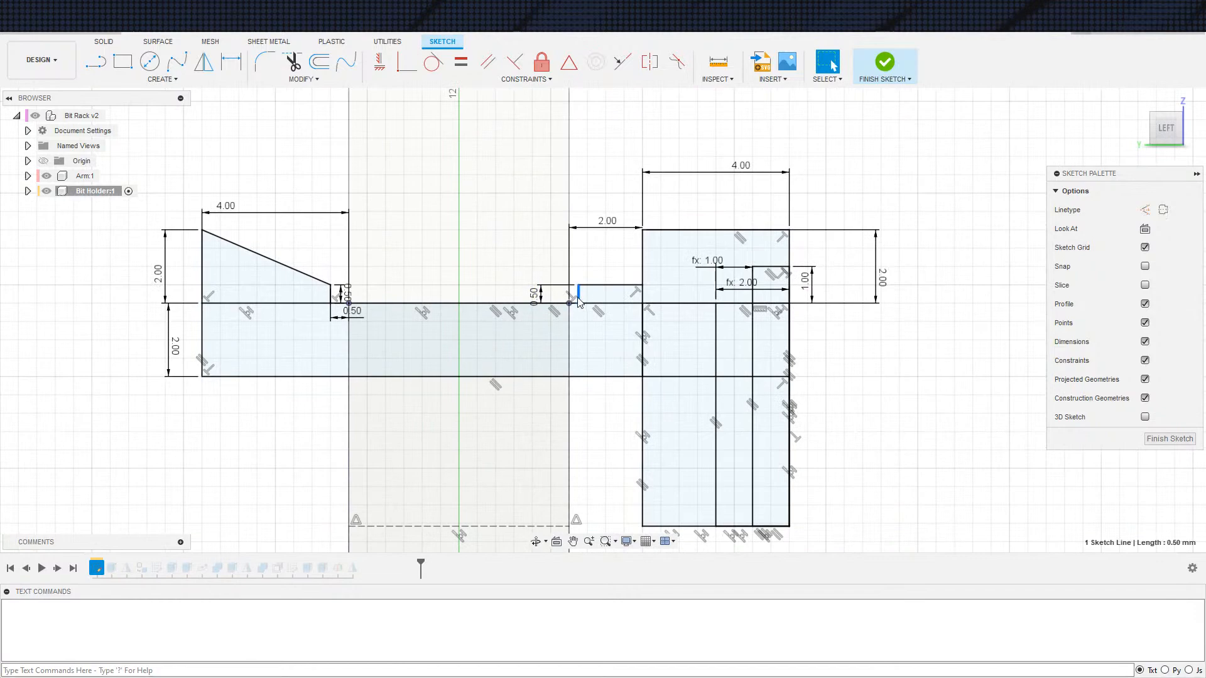
pyautogui.click(627, 66)
pyautogui.scroll(-2, 659, 431)
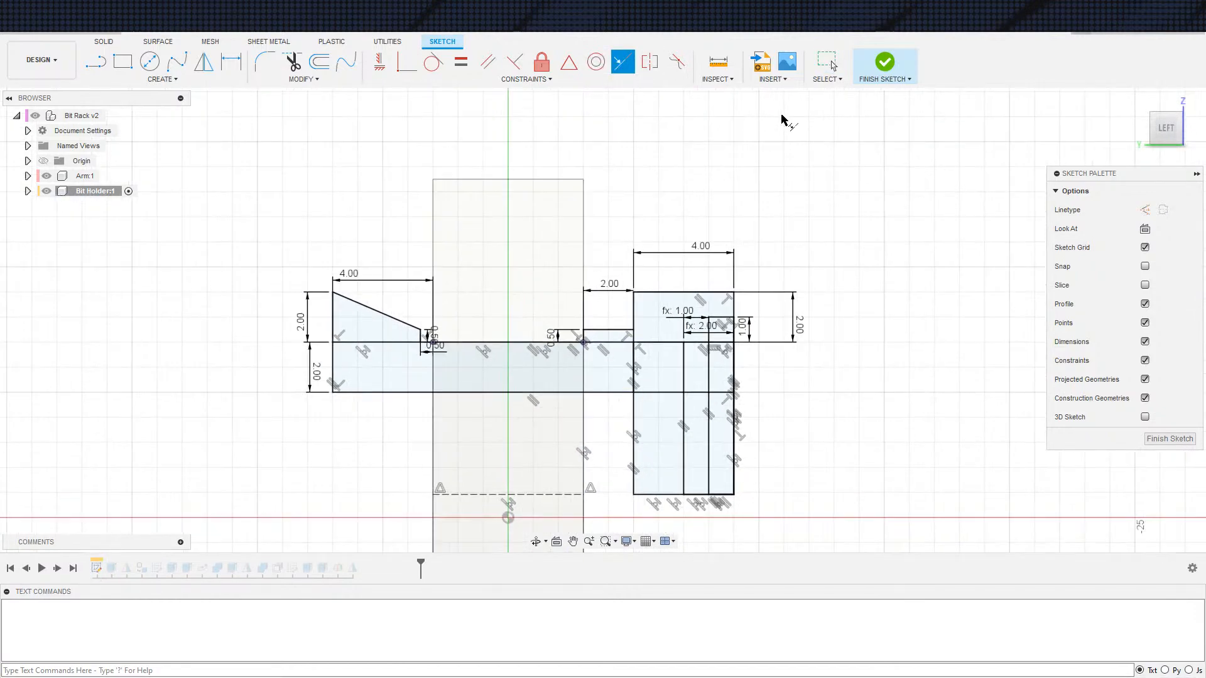
pyautogui.click(878, 61)
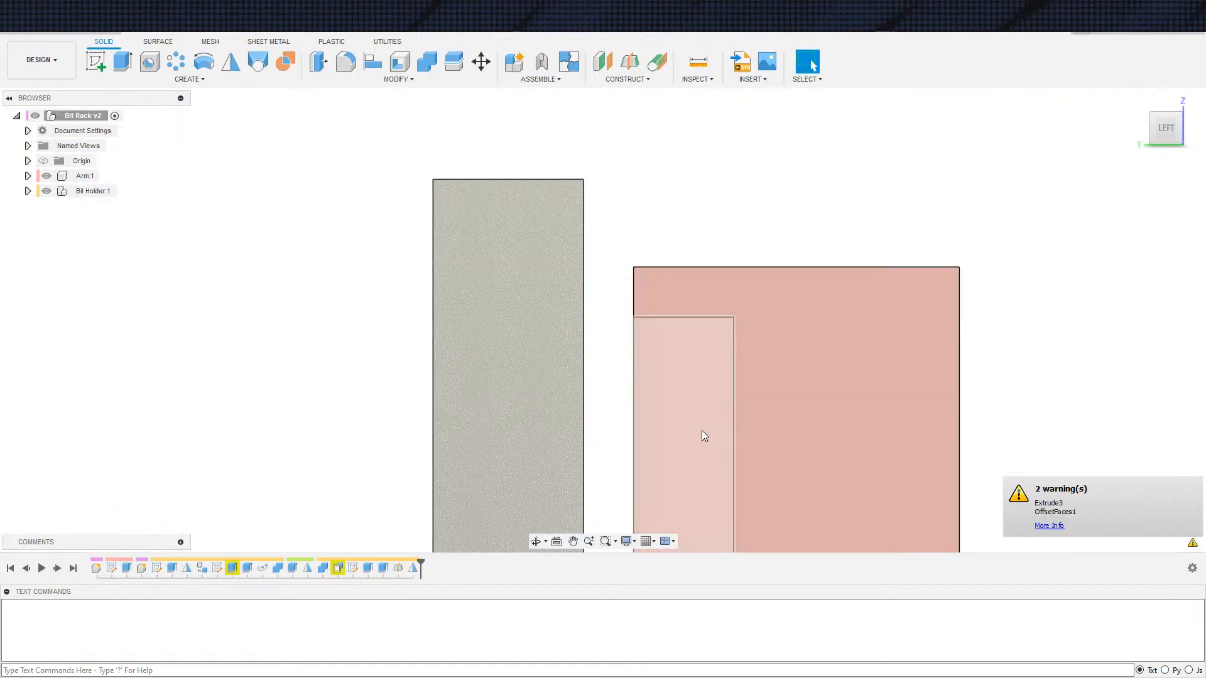
# Step: Examine the rack from several angles and check the Extrude3 feature's settings without changing them
pyautogui.scroll(3, 653, 434)
pyautogui.scroll(-5, 622, 457)
pyautogui.moveTo(663, 462); pyautogui.dragTo(607, 203, button='middle')
pyautogui.scroll(-2, 588, 283)
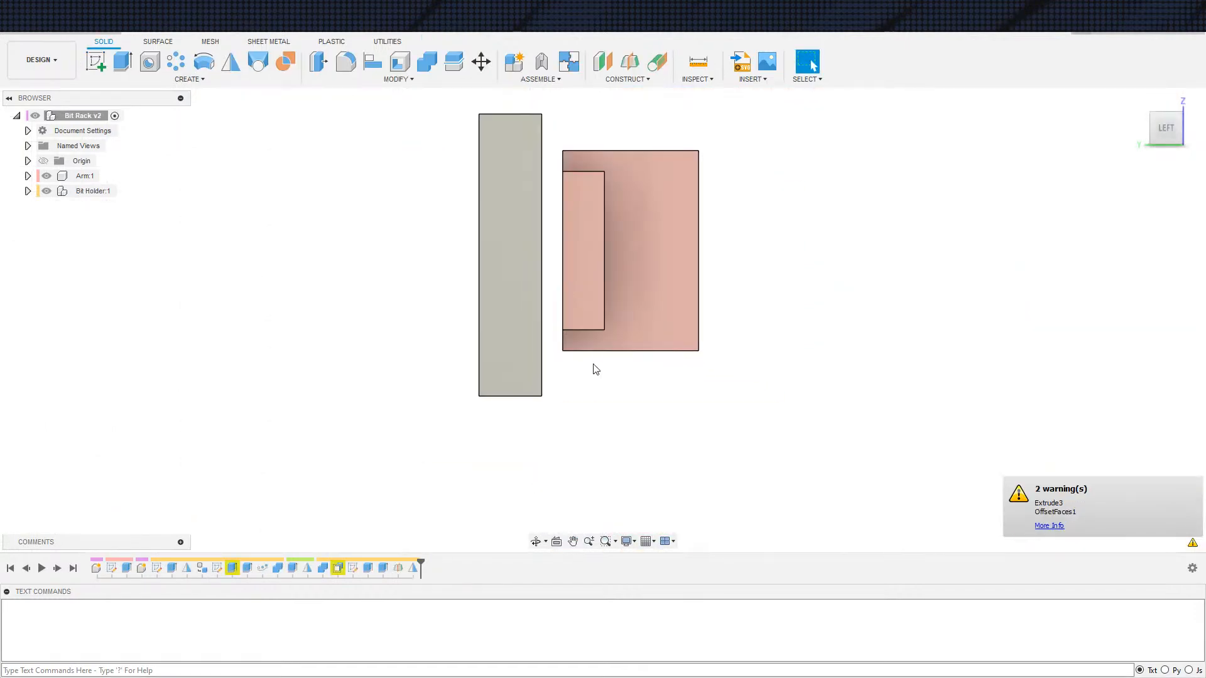
pyautogui.keyDown('shift'); pyautogui.moveTo(593, 364); pyautogui.dragTo(596, 393, button='middle'); pyautogui.keyUp('shift')
pyautogui.scroll(-3, 596, 395)
pyautogui.keyDown('shift'); pyautogui.moveTo(706, 369); pyautogui.dragTo(458, 471, button='middle'); pyautogui.keyUp('shift')
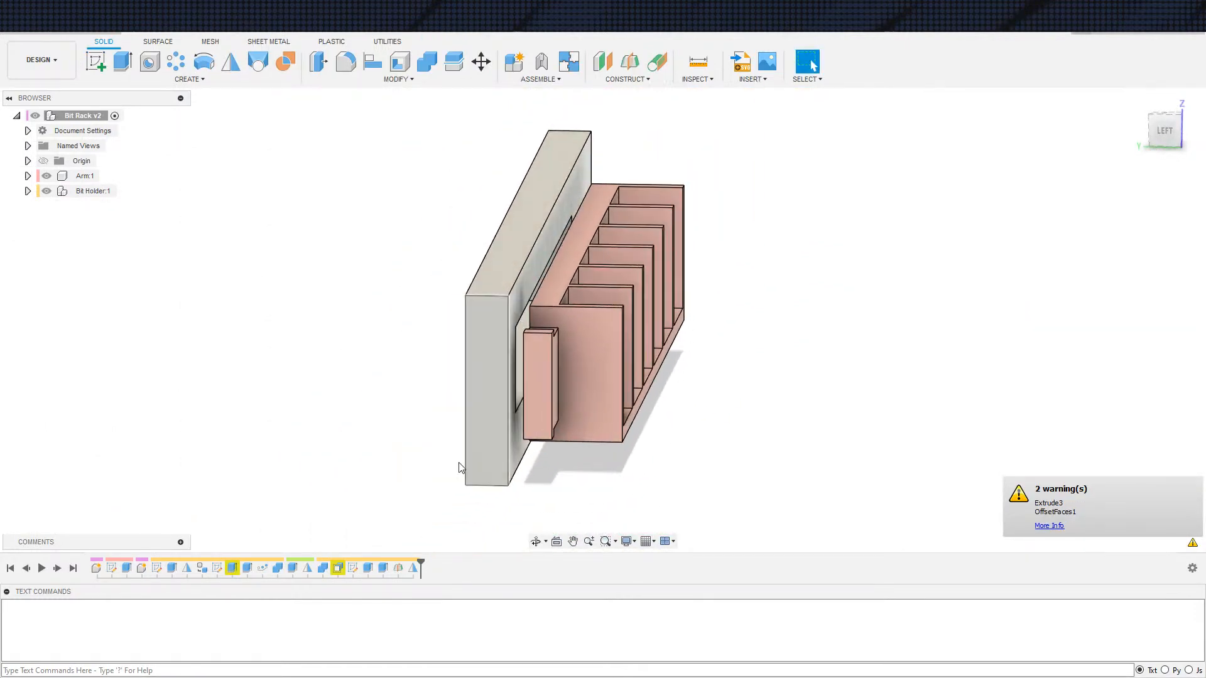
pyautogui.doubleClick(232, 568)
pyautogui.scroll(2, 616, 359)
pyautogui.scroll(-2, 616, 364)
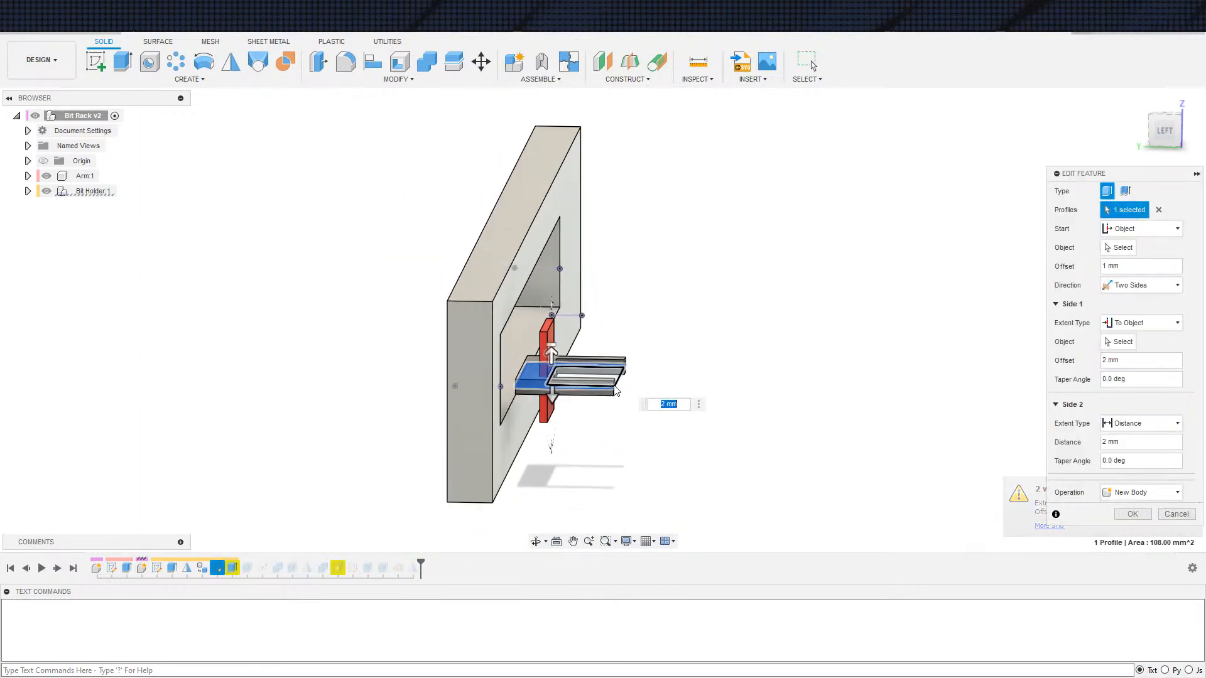
pyautogui.keyDown('shift'); pyautogui.moveTo(615, 370); pyautogui.dragTo(620, 396, button='middle'); pyautogui.keyUp('shift')
pyautogui.press('Escape')
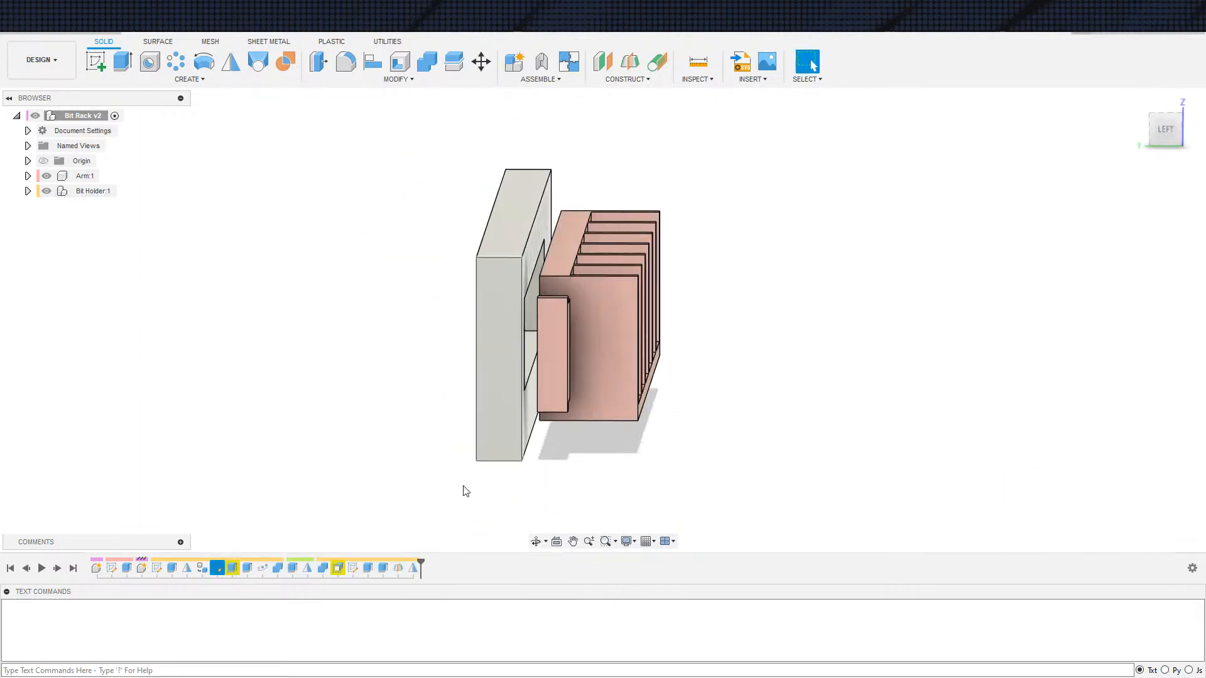
# Step: Edit the first clip extrude and add the slanted hook and long horizontal bar profiles to its selection
pyautogui.doubleClick(168, 571)
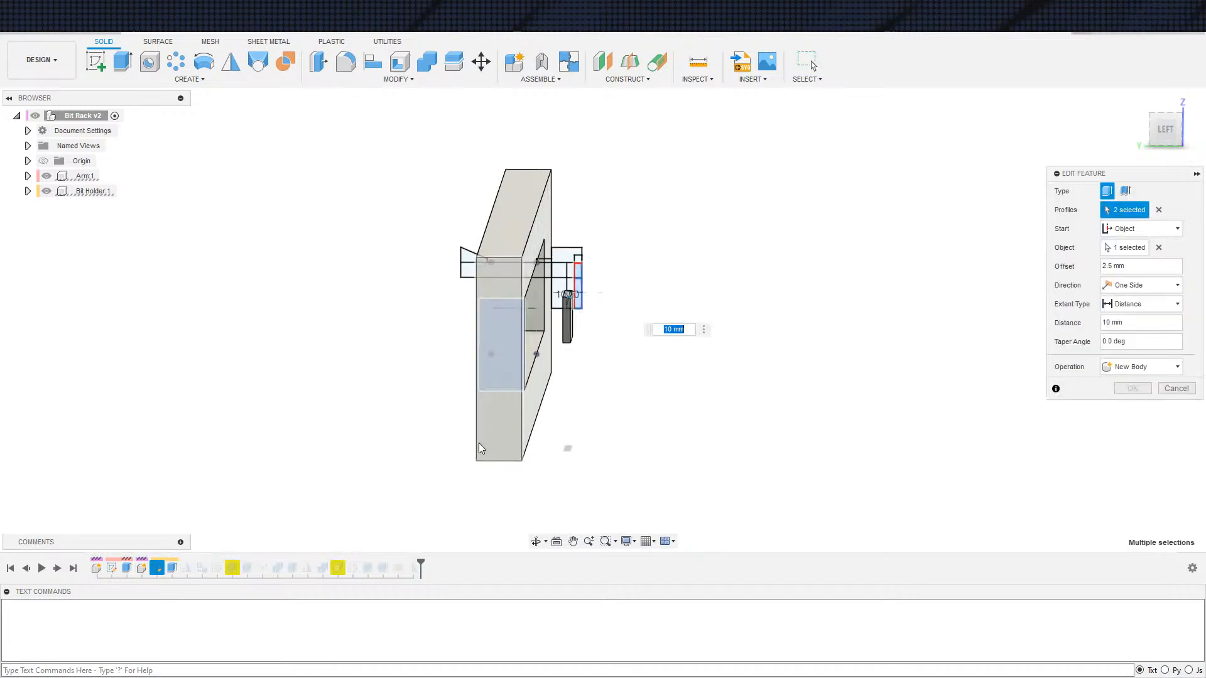
pyautogui.scroll(3, 533, 302)
pyautogui.keyDown('shift'); pyautogui.moveTo(674, 285); pyautogui.dragTo(632, 339, button='middle'); pyautogui.keyUp('shift')
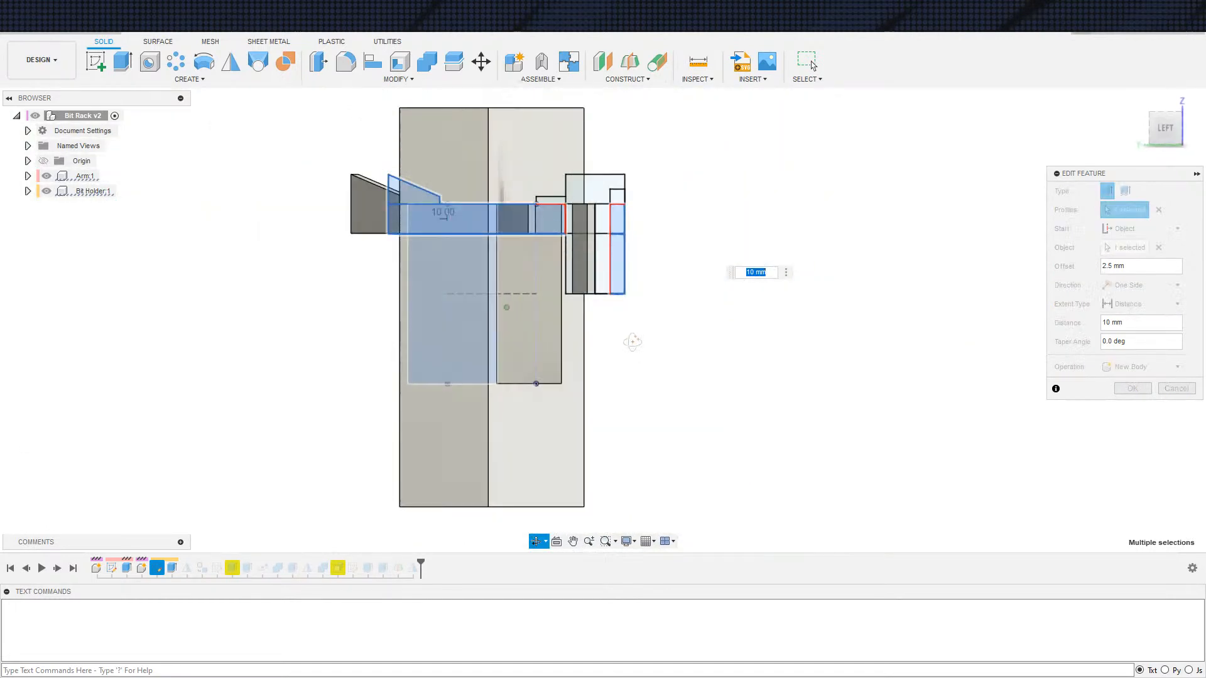
pyautogui.scroll(5, 646, 312)
pyautogui.keyDown('shift'); pyautogui.moveTo(678, 379); pyautogui.dragTo(676, 377, button='middle'); pyautogui.keyUp('shift')
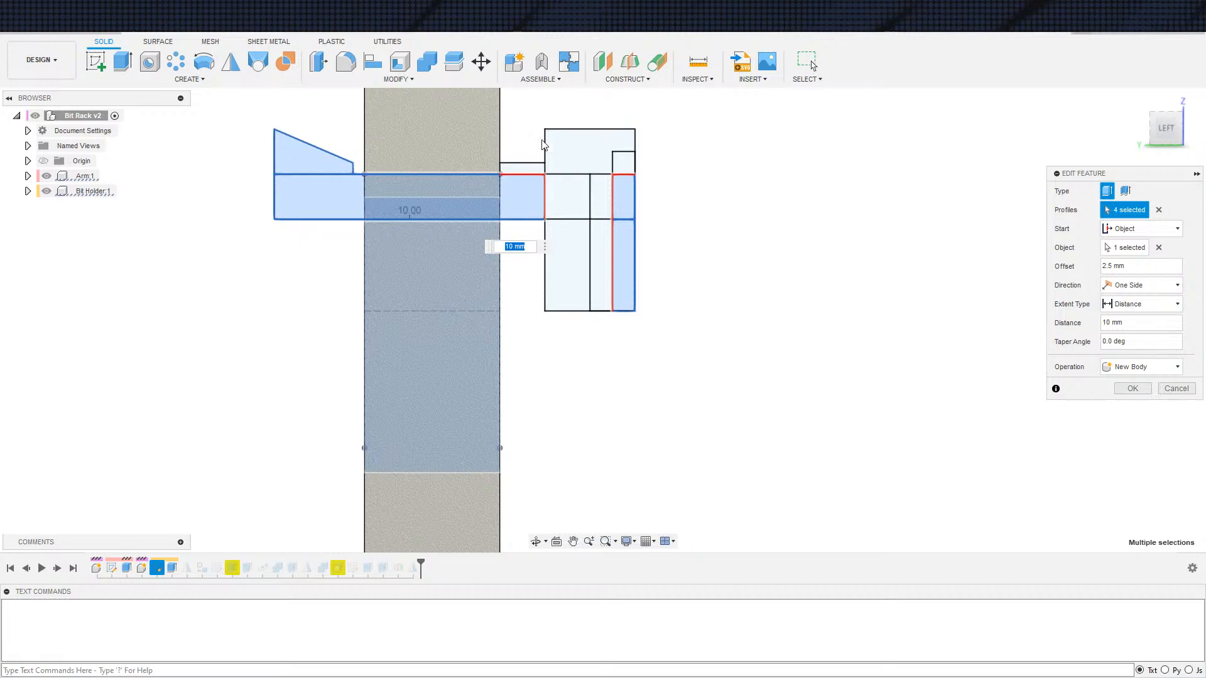
# Step: Add the small step, the bar segments inside the holder, the upper lip and the inner vertical strip, then apply the extrude
pyautogui.click(514, 169)
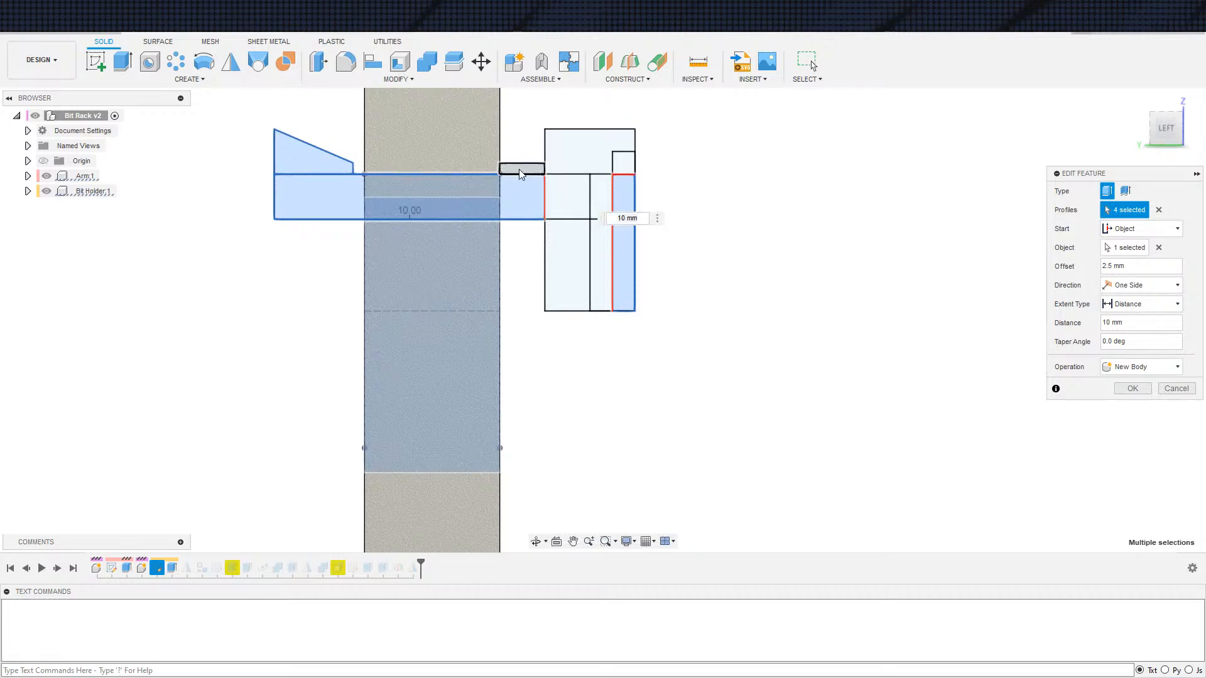
pyautogui.click(571, 201)
pyautogui.click(625, 196)
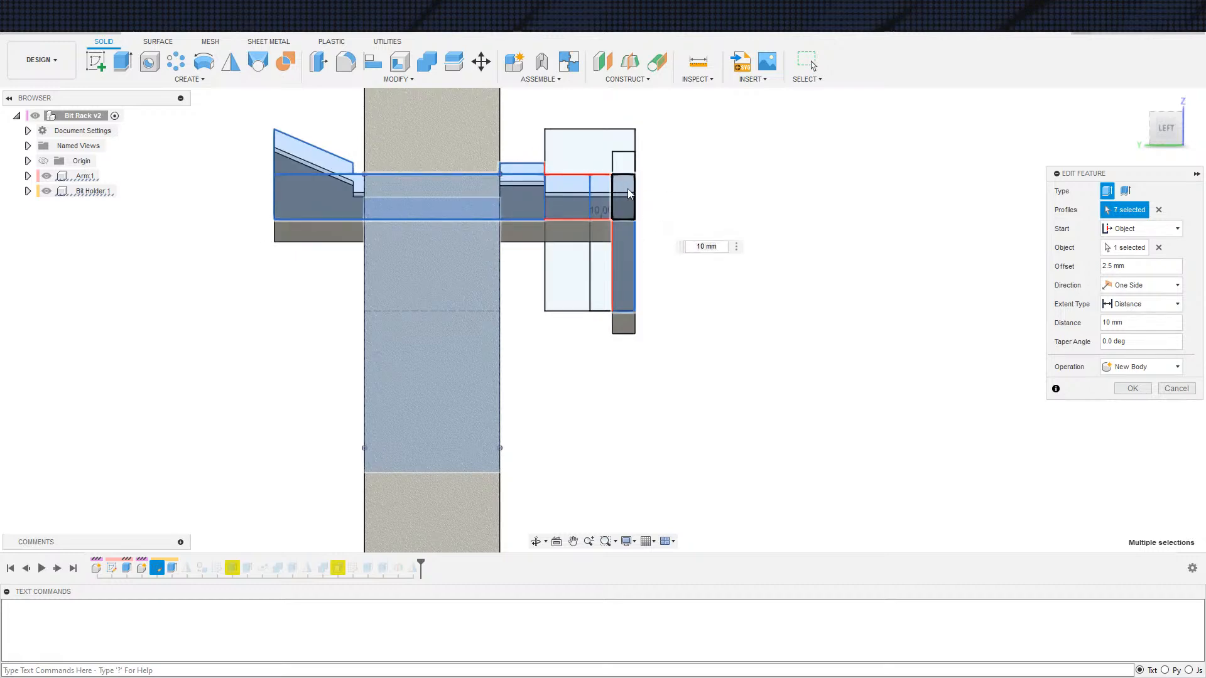
pyautogui.click(623, 162)
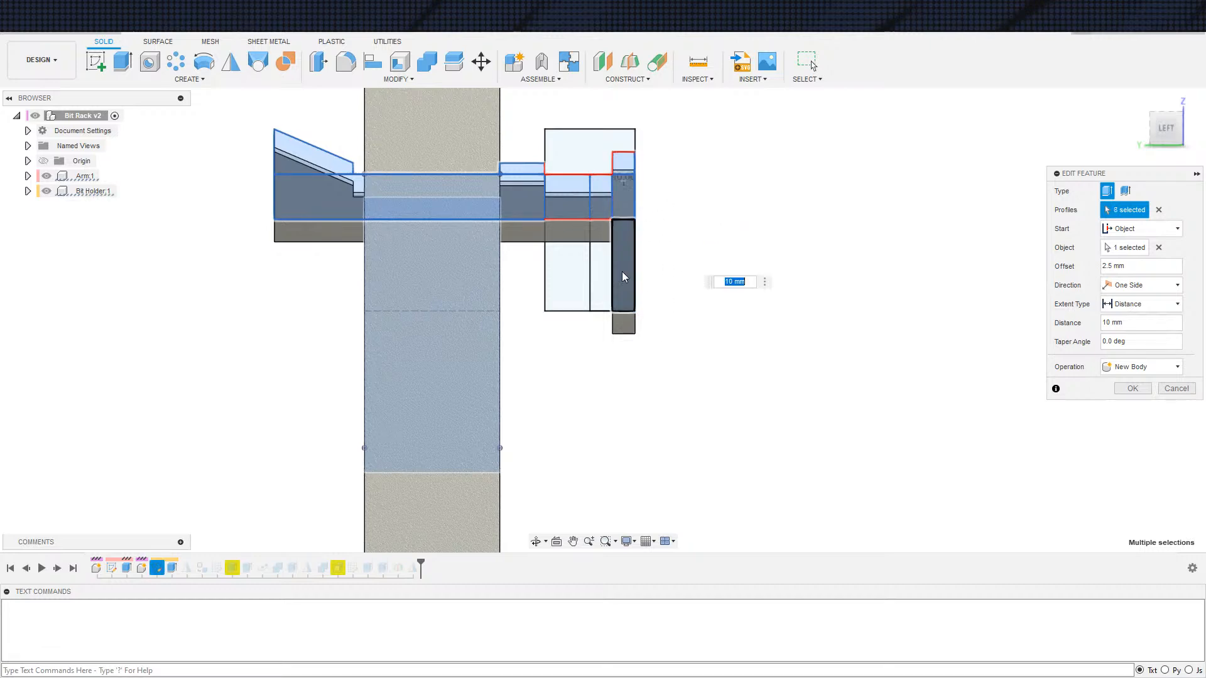
pyautogui.keyDown('shift'); pyautogui.moveTo(707, 322); pyautogui.dragTo(678, 346, button='middle'); pyautogui.keyUp('shift')
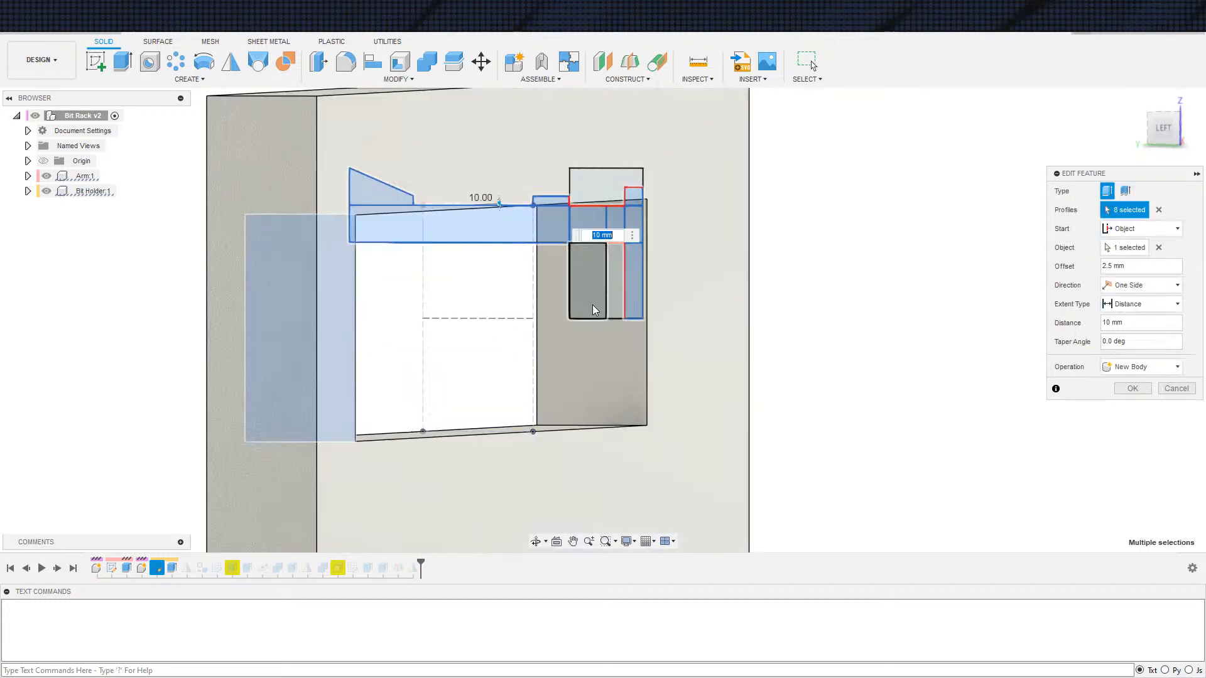
pyautogui.click(608, 307)
pyautogui.keyDown('shift'); pyautogui.moveTo(733, 431); pyautogui.dragTo(787, 426, button='middle'); pyautogui.keyUp('shift')
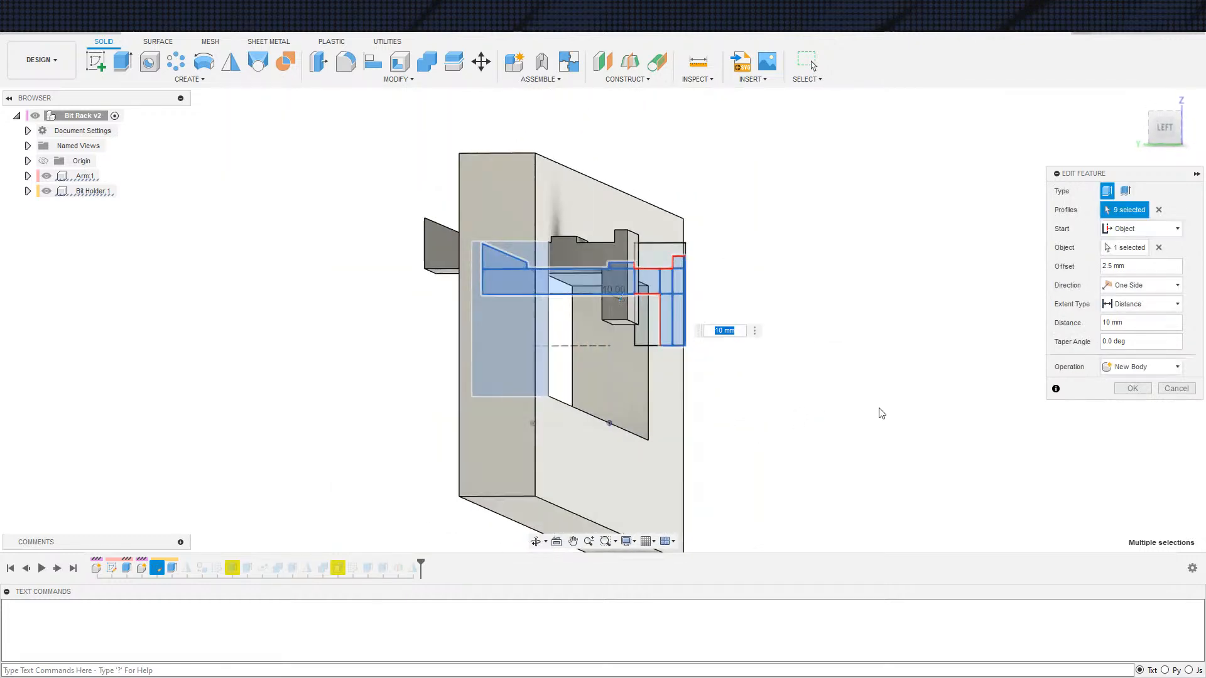
pyautogui.keyDown('shift'); pyautogui.moveTo(882, 412); pyautogui.dragTo(899, 432, button='middle'); pyautogui.keyUp('shift')
pyautogui.click(1131, 388)
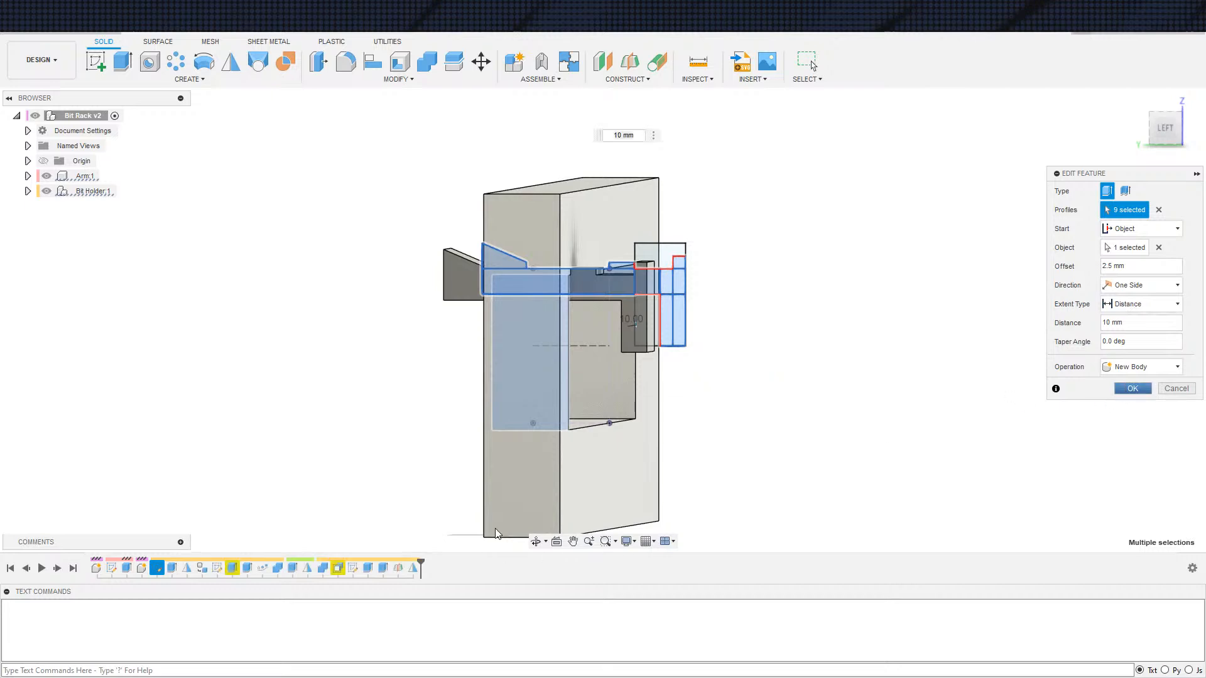
# Step: Open the second clip's extrude in the Clips component for editing and hide the Bit Holder's bodies
pyautogui.scroll(-2, 500, 487)
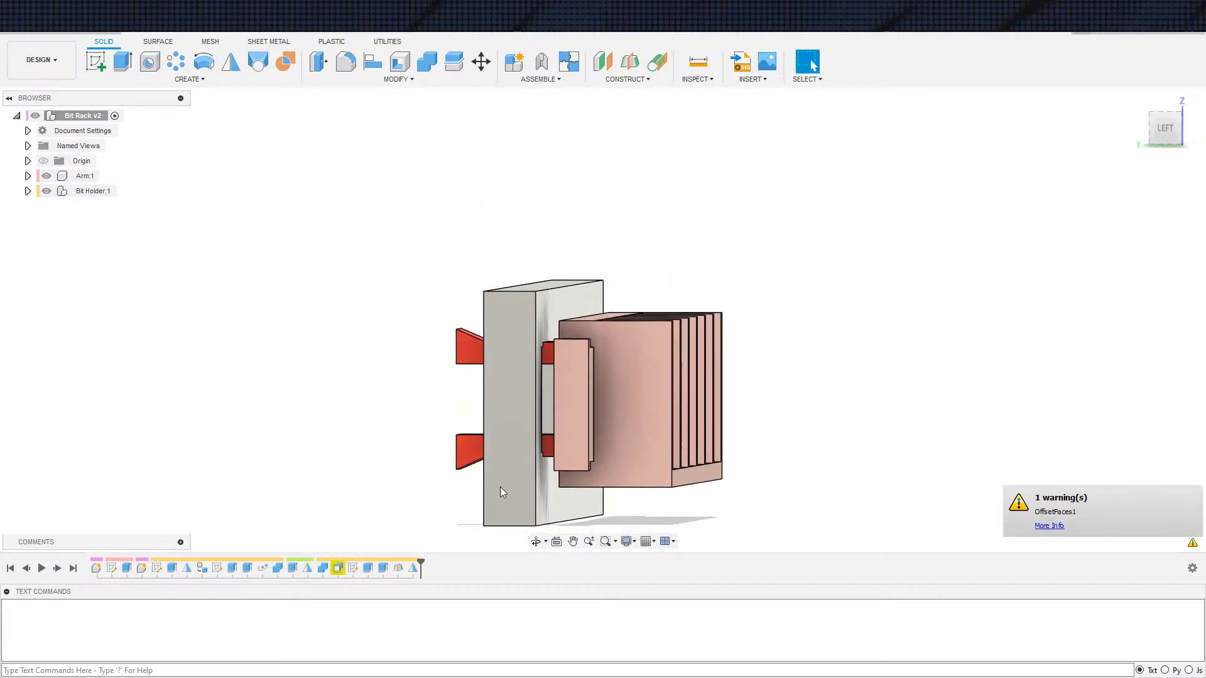
pyautogui.keyDown('shift'); pyautogui.moveTo(500, 487); pyautogui.dragTo(403, 536, button='middle'); pyautogui.keyUp('shift')
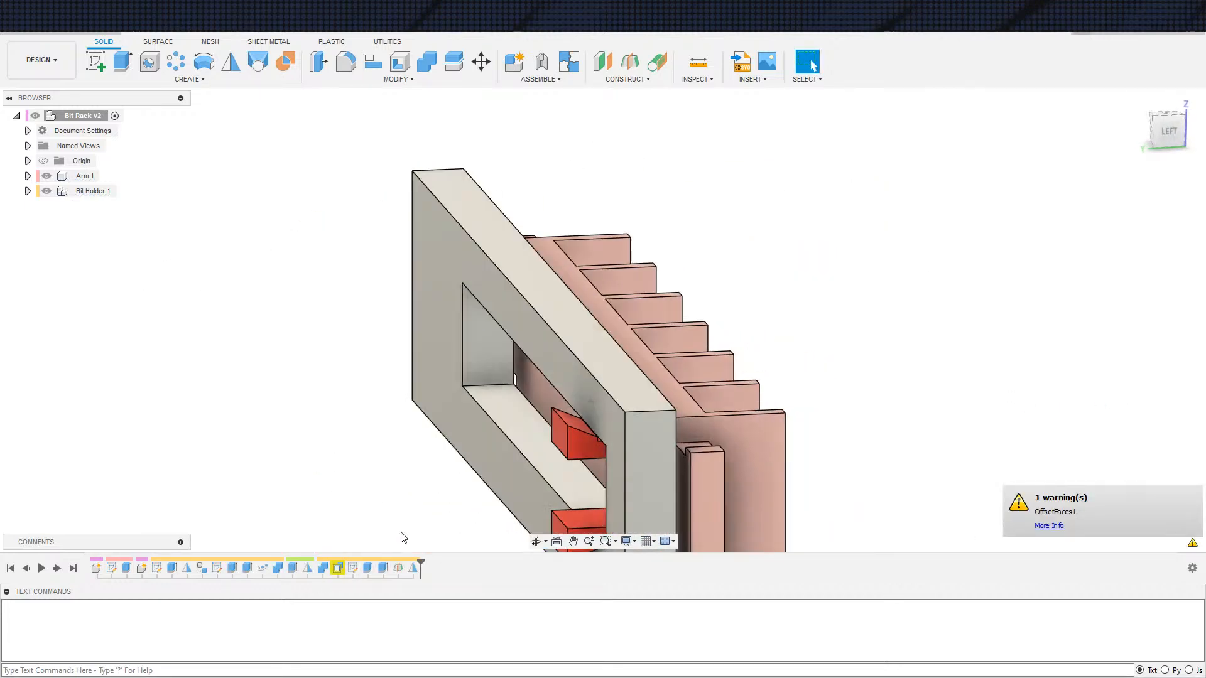
pyautogui.doubleClick(291, 569)
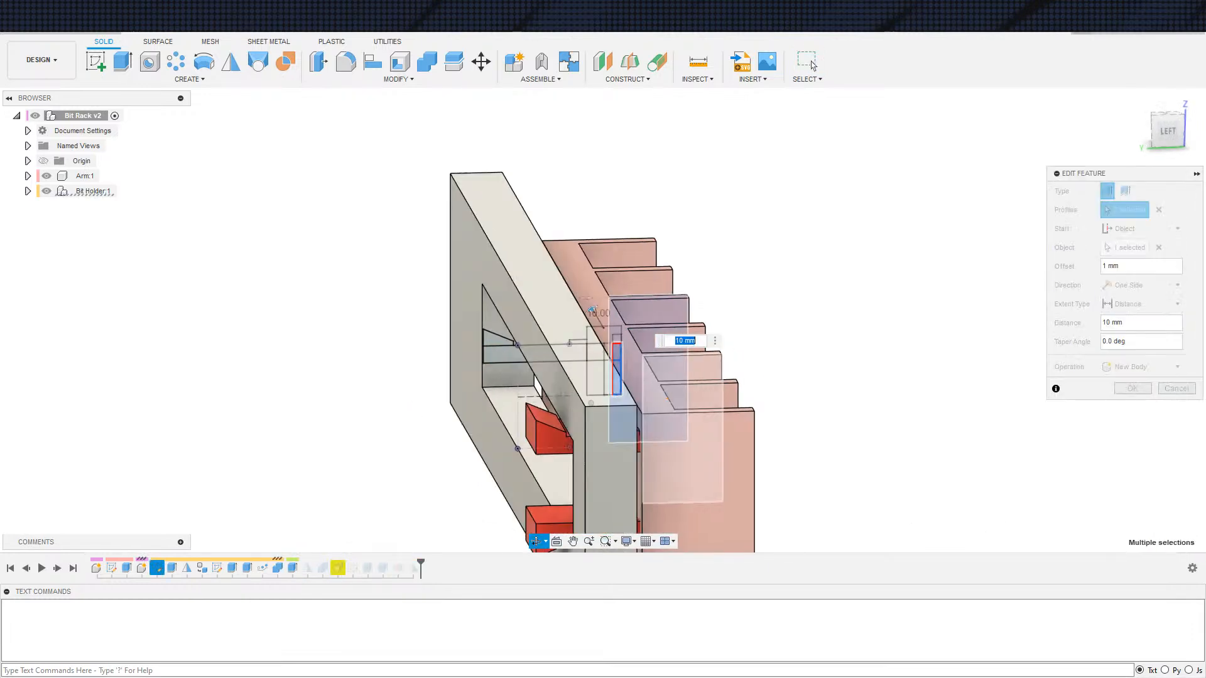
pyautogui.click(28, 191)
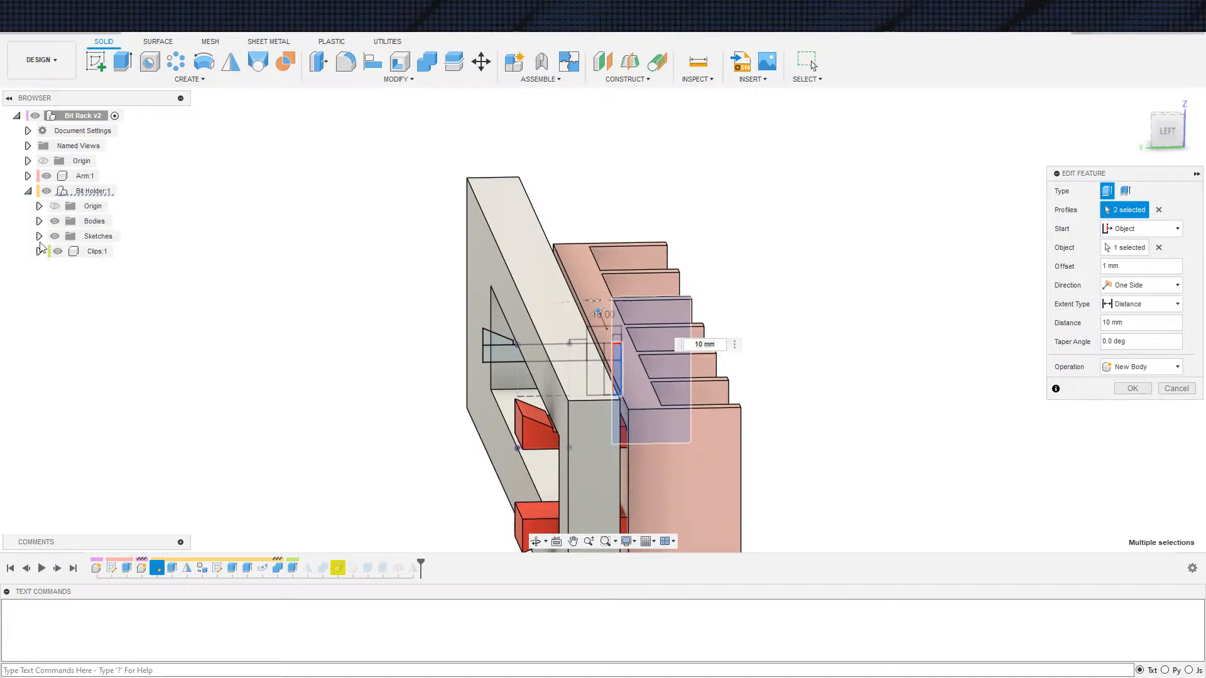
pyautogui.click(54, 221)
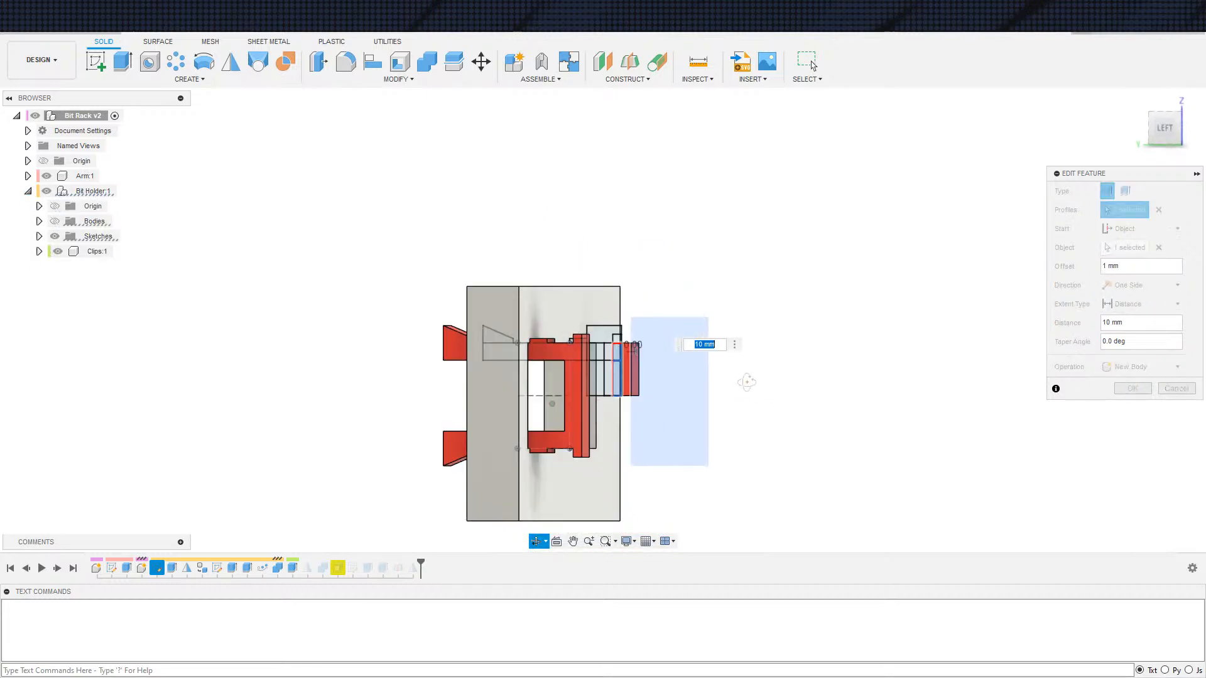
# Step: Add the upper lip and adjoining bar segment to the second clip's extrude, and hide the existing Clip body
pyautogui.click(594, 358)
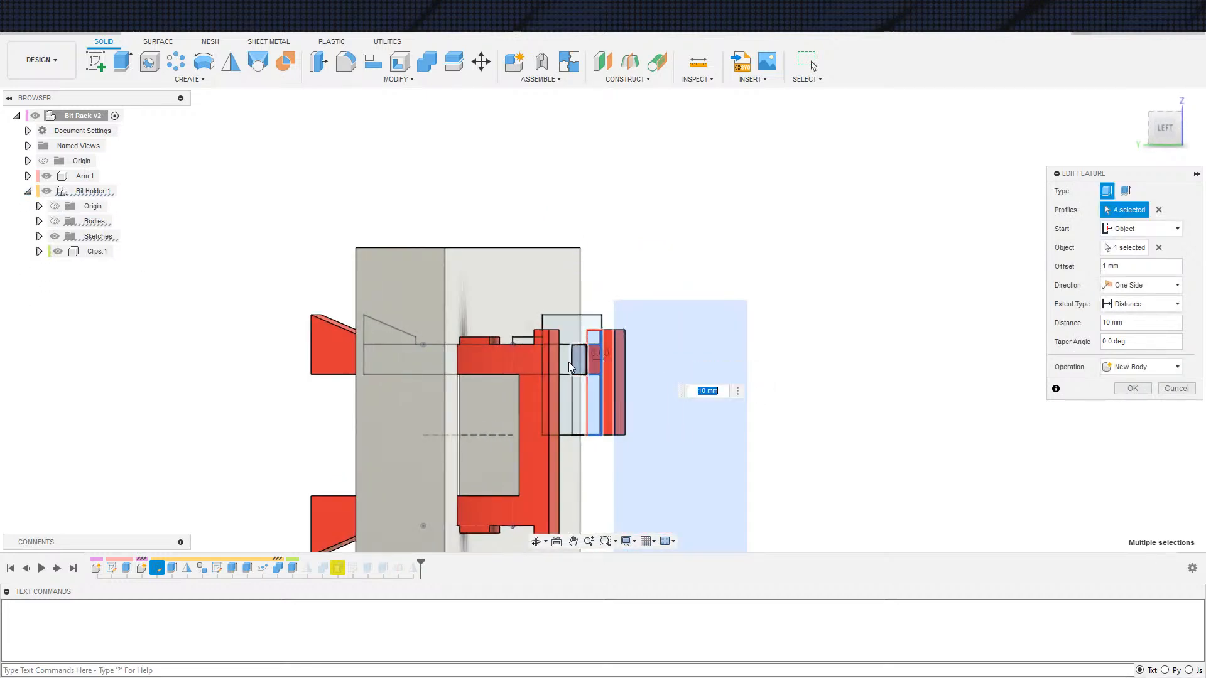
pyautogui.click(569, 367)
pyautogui.keyDown('shift'); pyautogui.moveTo(649, 472); pyautogui.dragTo(522, 435, button='middle'); pyautogui.keyUp('shift')
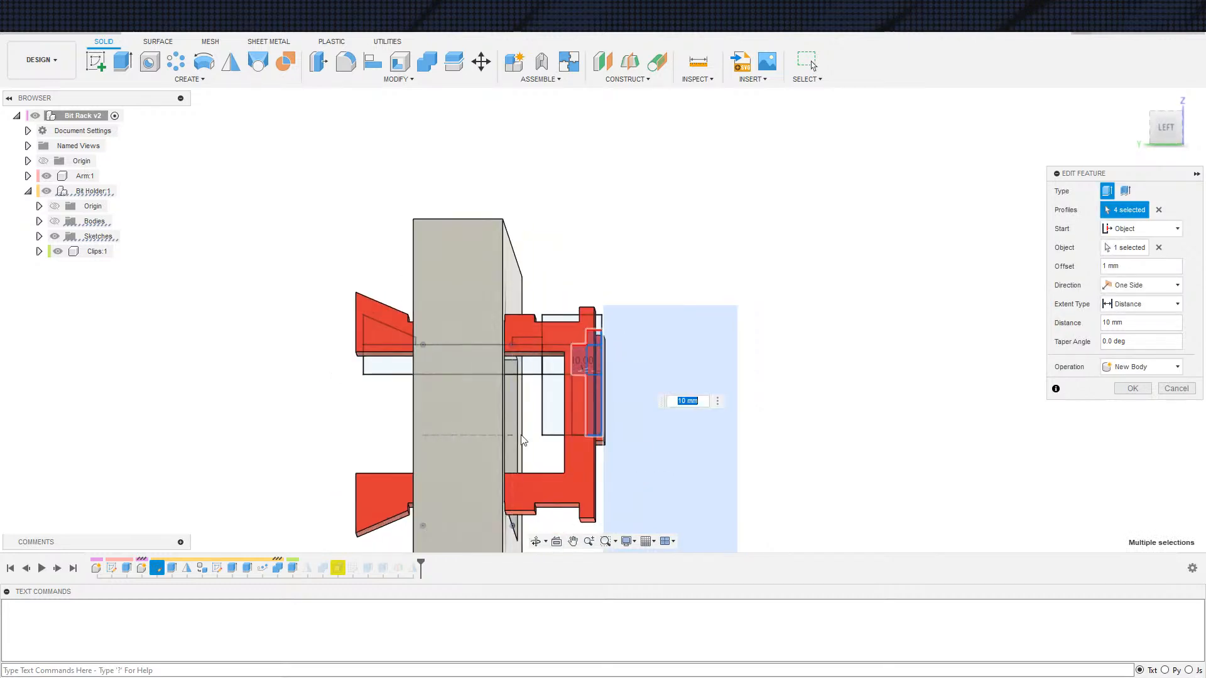
pyautogui.click(39, 252)
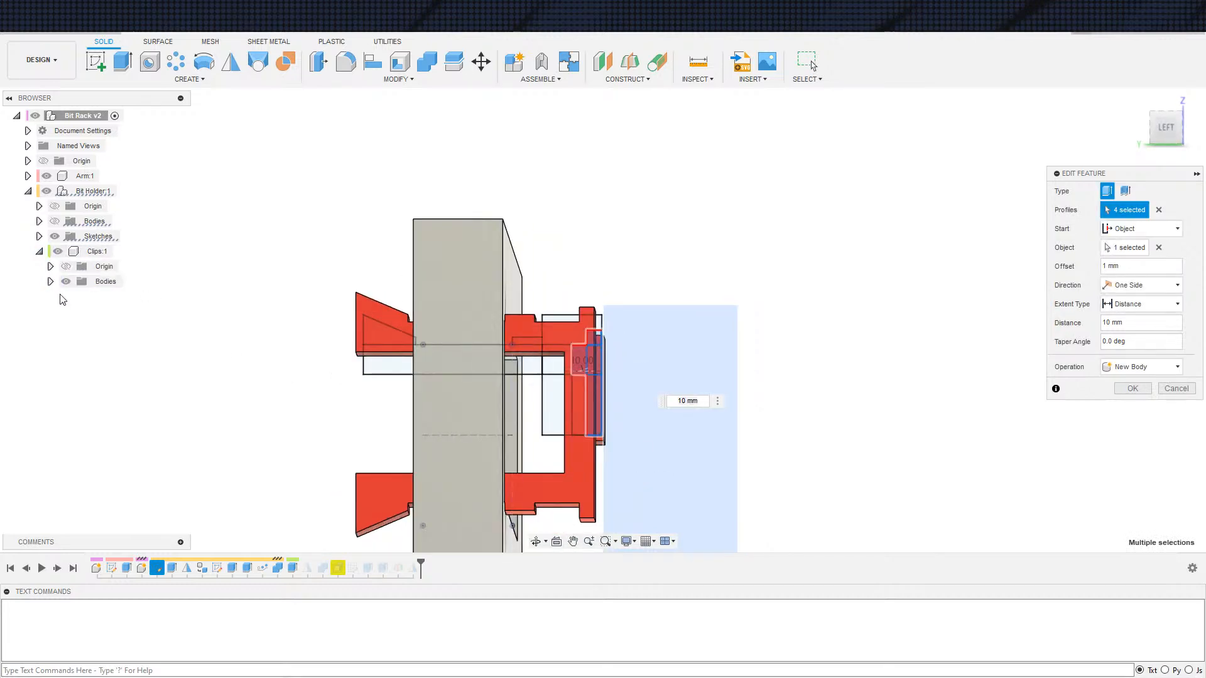
pyautogui.click(50, 283)
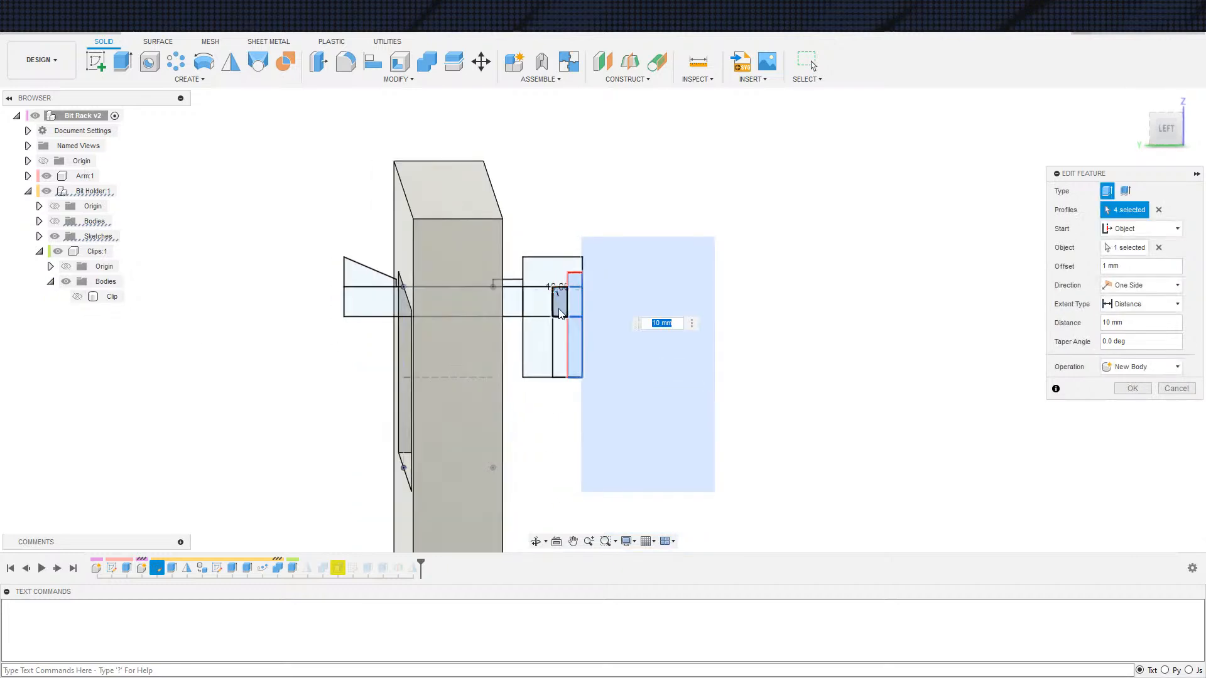
# Step: Add the inner vertical strip, the rest of the horizontal bar, the small step and the slanted hook, then apply the extrude
pyautogui.click(558, 336)
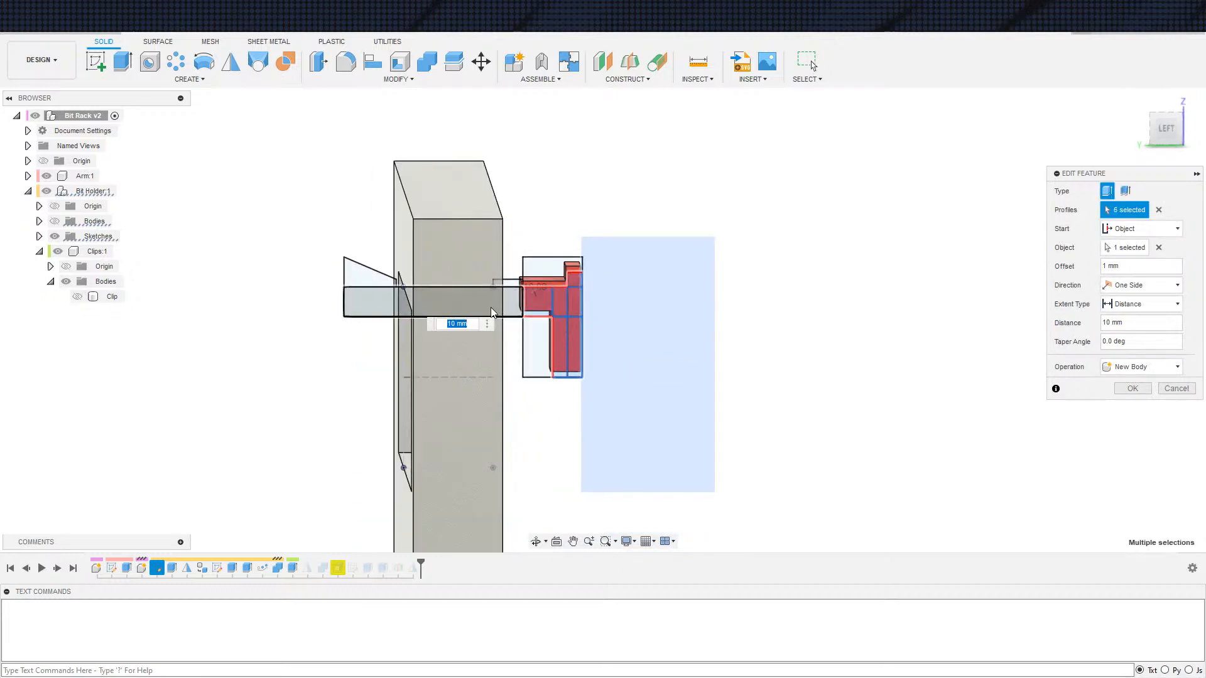
pyautogui.click(512, 298)
pyautogui.click(512, 277)
pyautogui.click(371, 279)
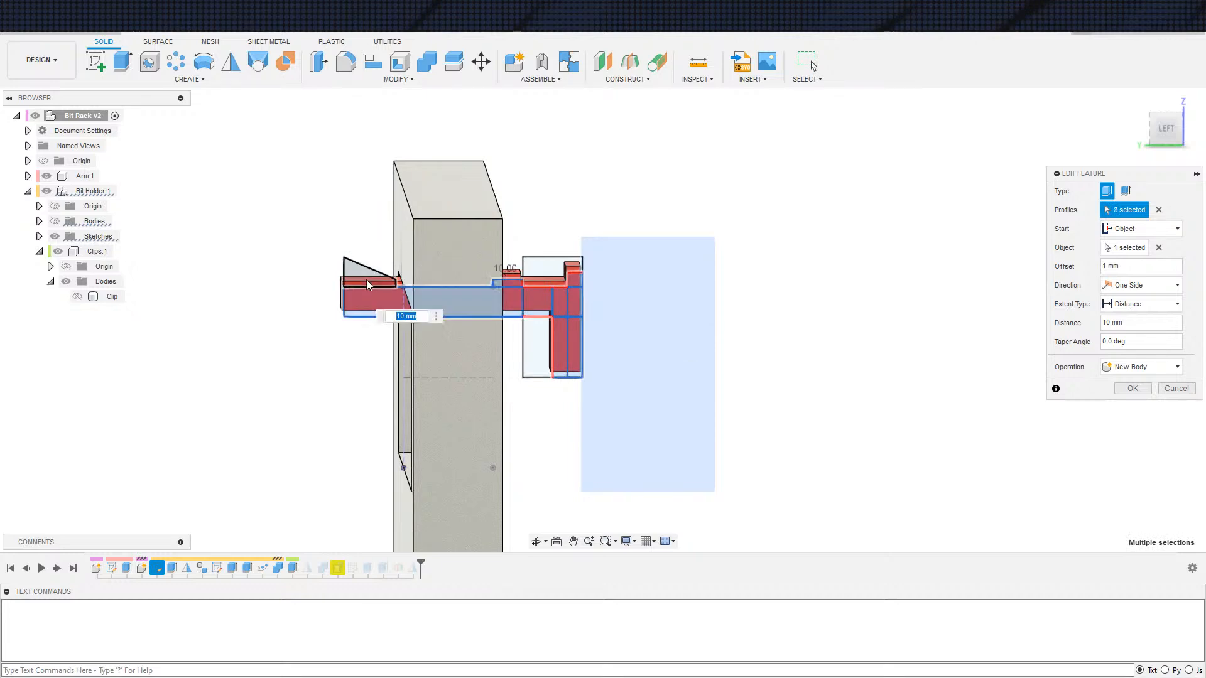
pyautogui.click(1131, 389)
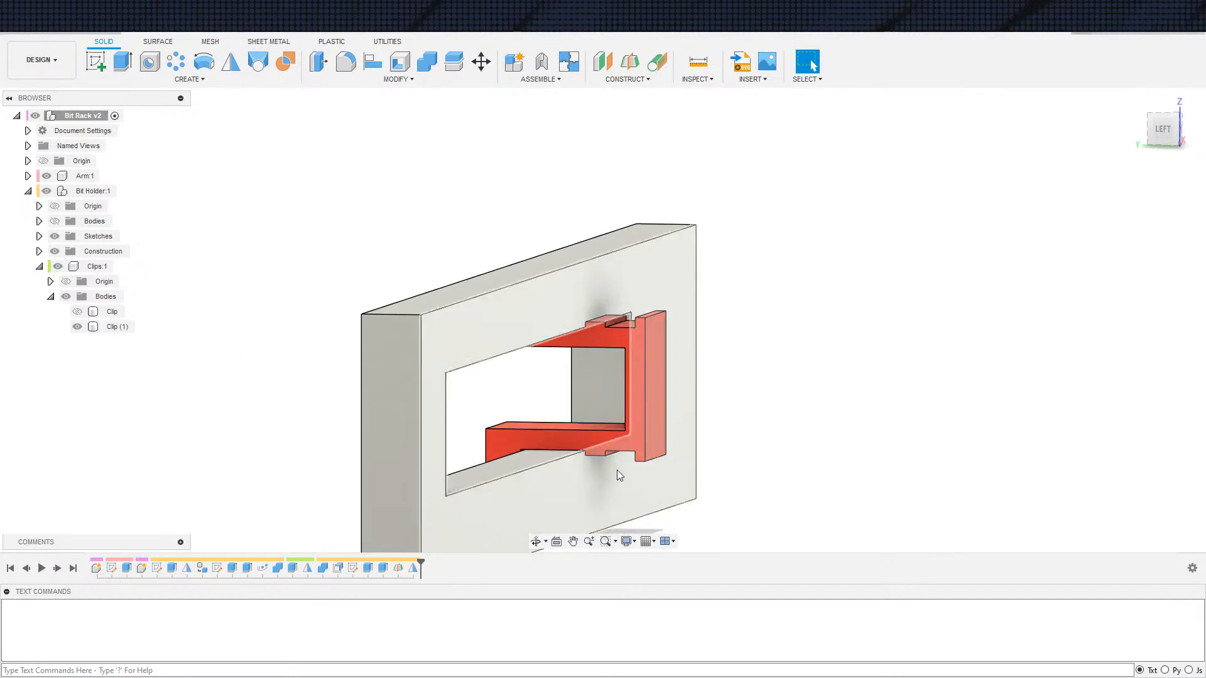
# Step: Show the Clip body and the Bit Holder's bodies again
pyautogui.click(79, 312)
pyautogui.scroll(-2, 712, 464)
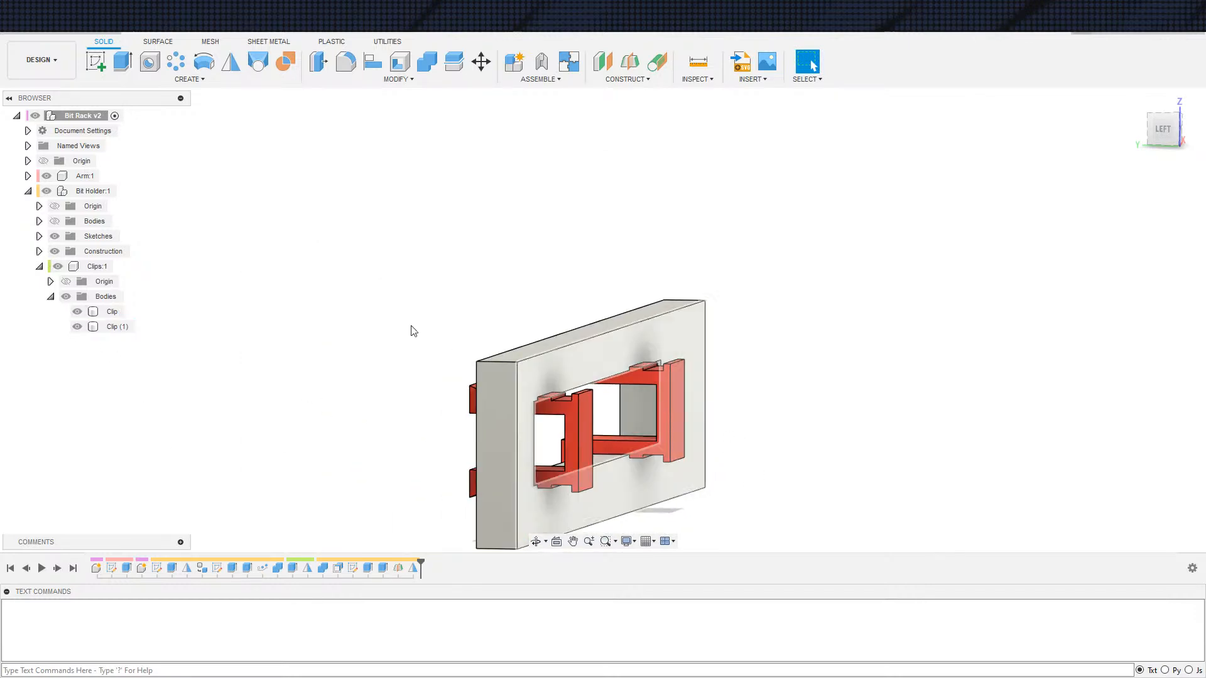
pyautogui.click(55, 222)
pyautogui.scroll(-2, 873, 455)
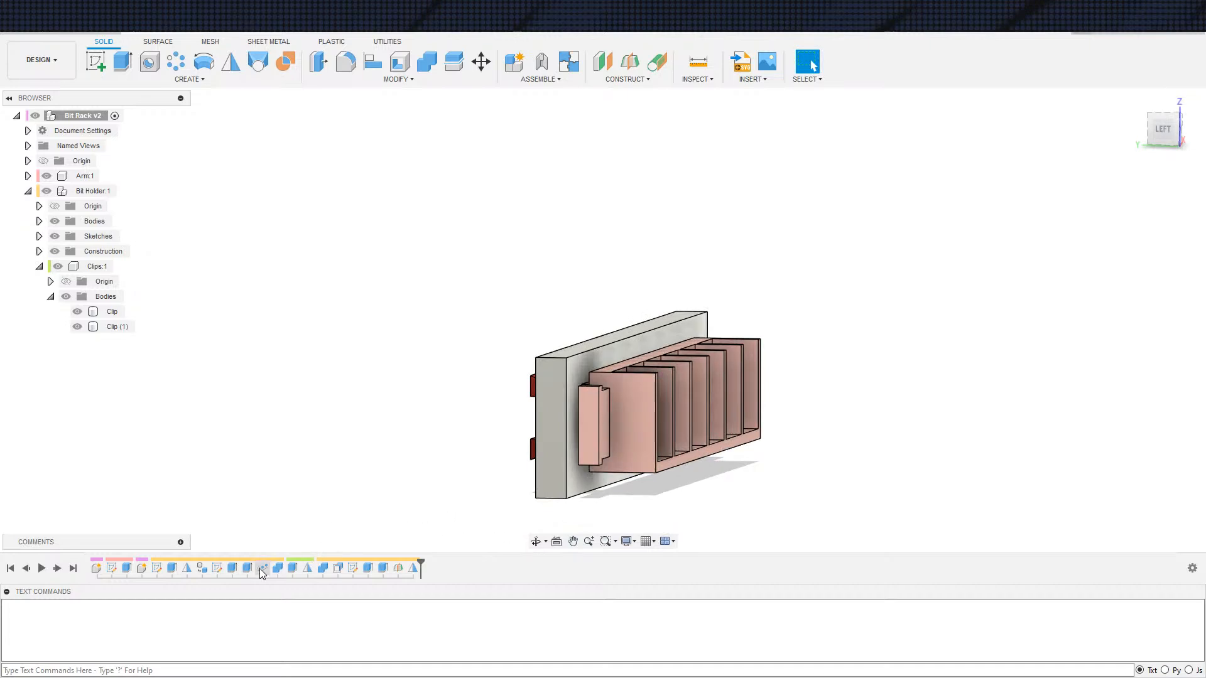
# Step: Edit the Bit Holder's main body extrude, setting the Side 1 offset to 12 mm and increasing the Side 2 distance
pyautogui.click(292, 568)
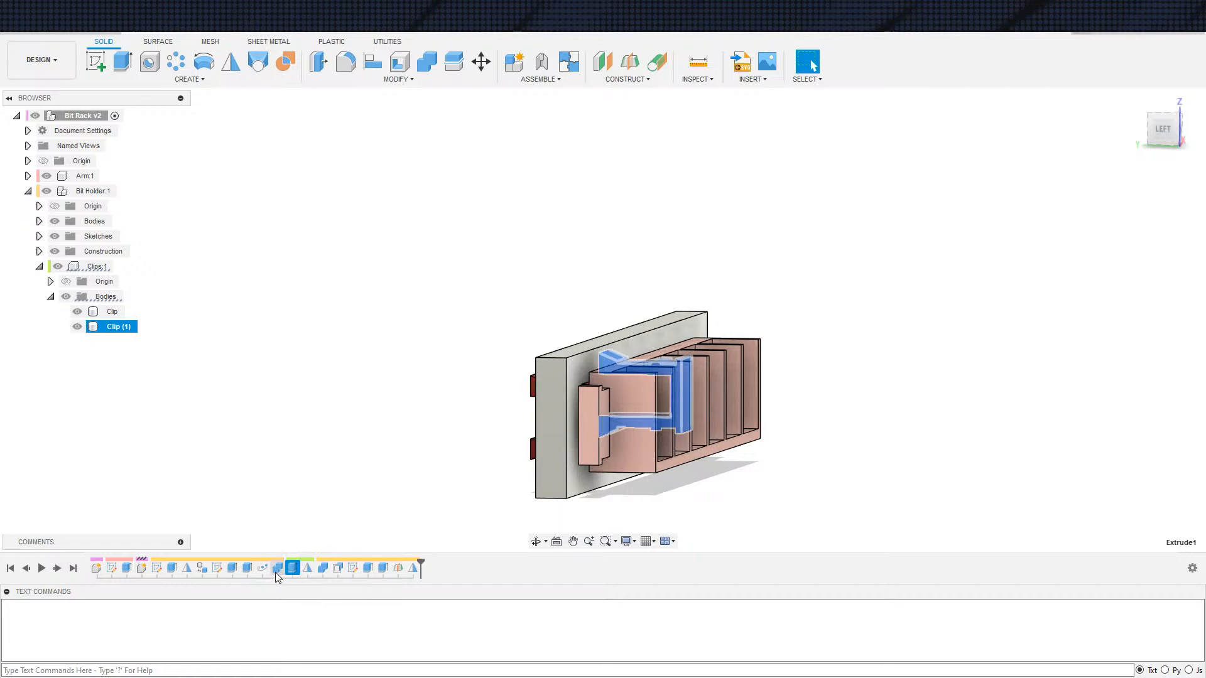
pyautogui.click(369, 568)
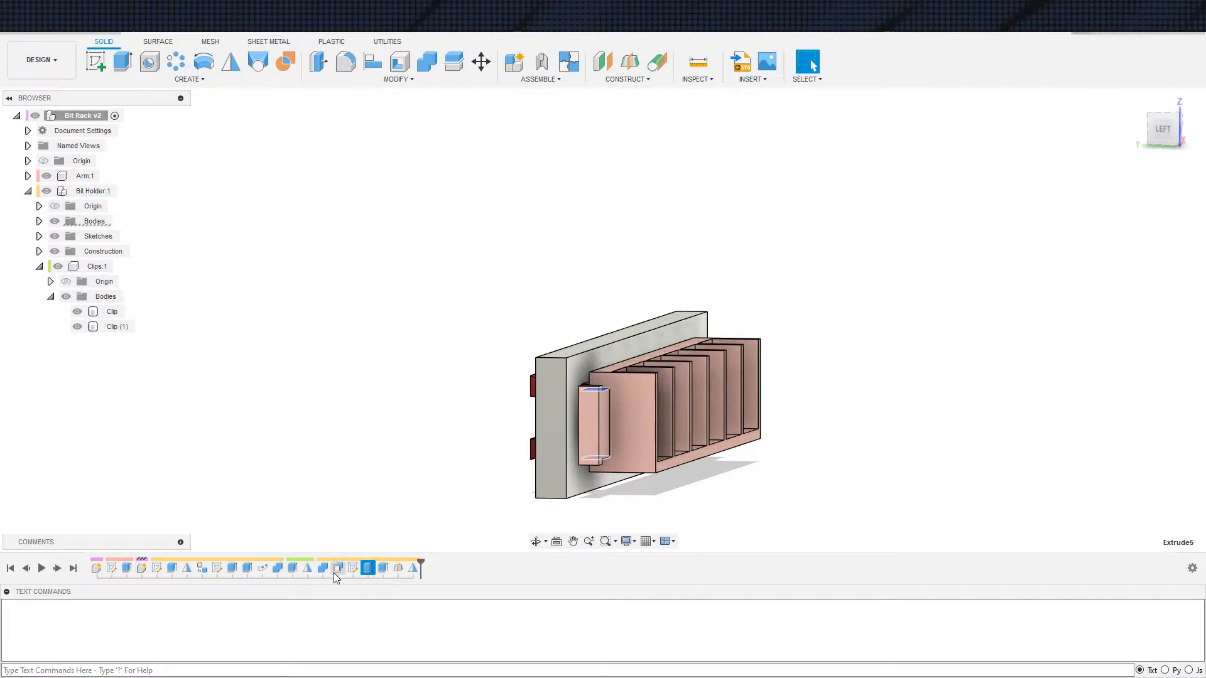
pyautogui.click(246, 569)
pyautogui.click(234, 570)
pyautogui.doubleClick(234, 569)
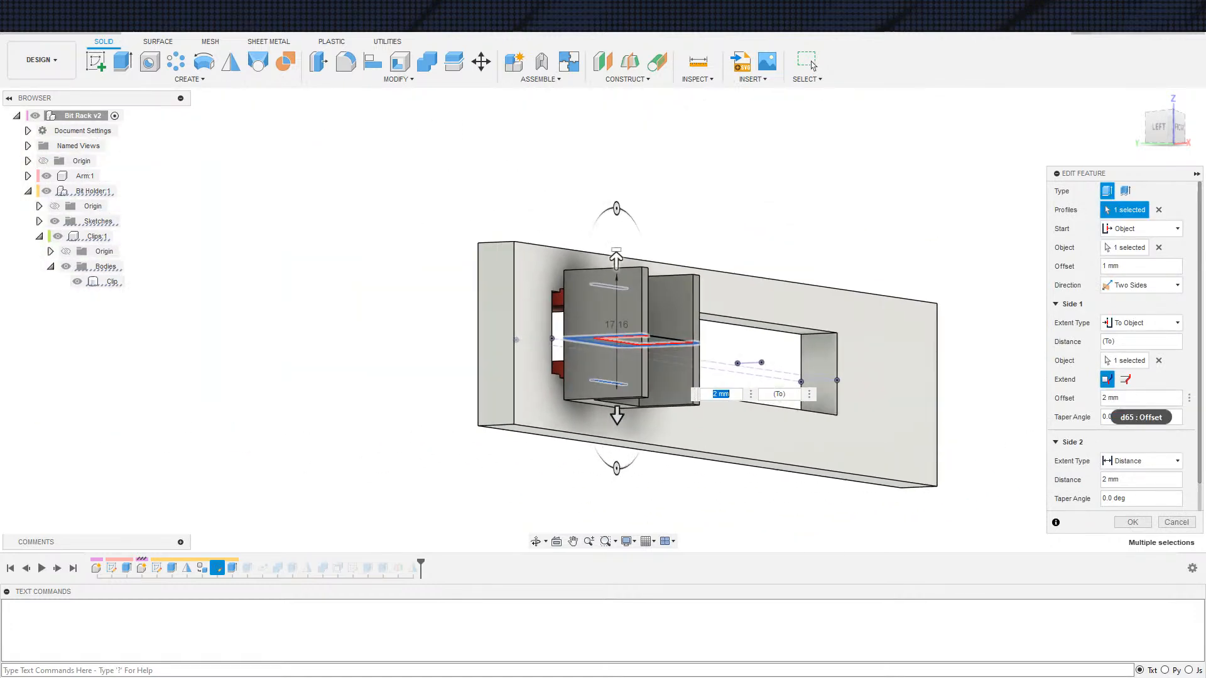
pyautogui.moveTo(1109, 398); pyautogui.dragTo(1203, 432)
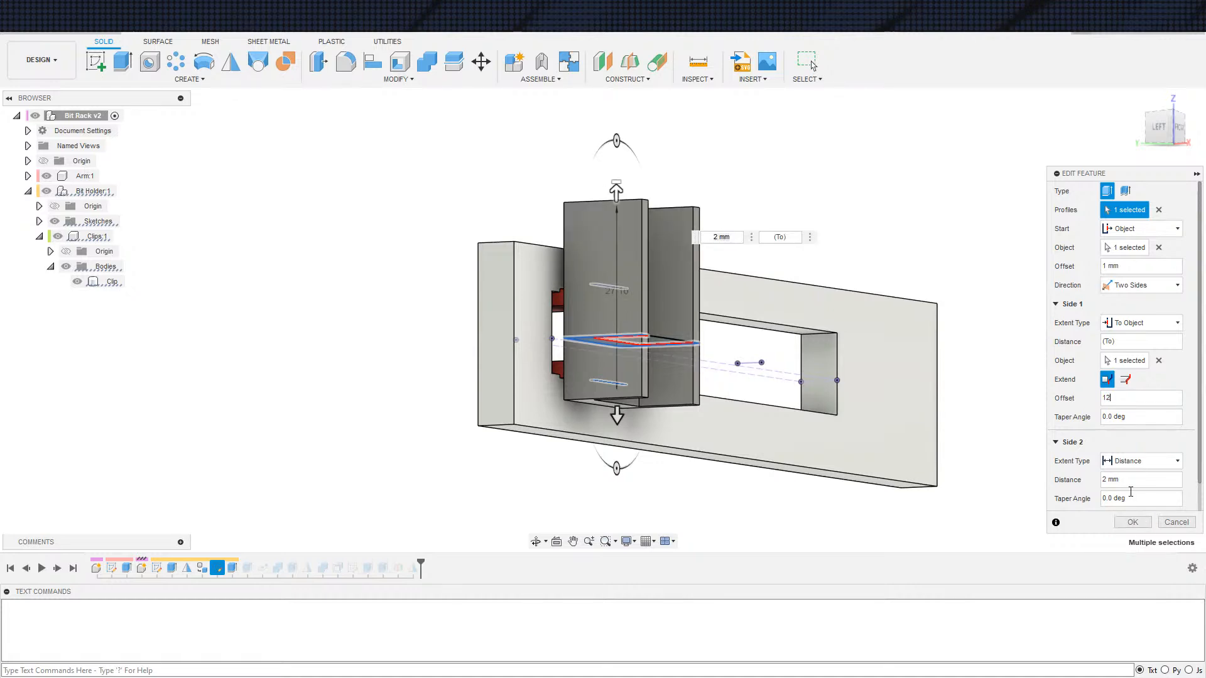
pyautogui.hotkey('ctrl', 'a')
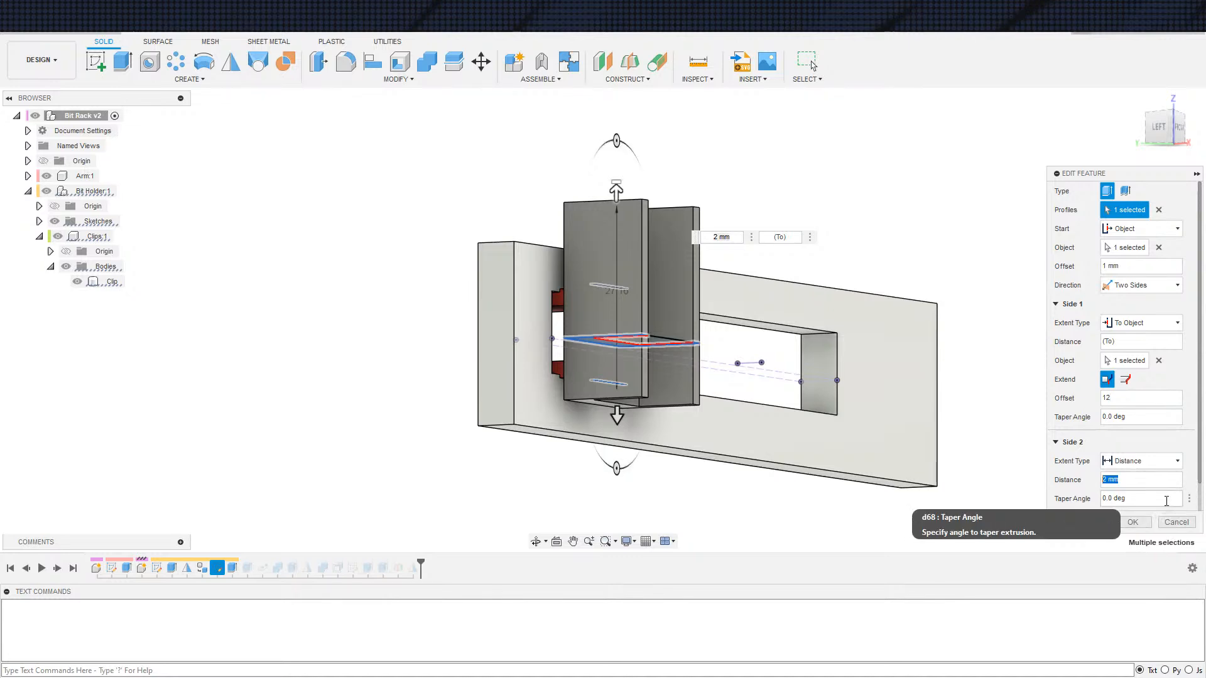
pyautogui.click(1135, 526)
# Step: Examine the enlarged bit holder and its side rails from several angles
pyautogui.scroll(-3, 1030, 480)
pyautogui.keyDown('shift'); pyautogui.moveTo(1070, 463); pyautogui.dragTo(1040, 453, button='middle'); pyautogui.keyUp('shift')
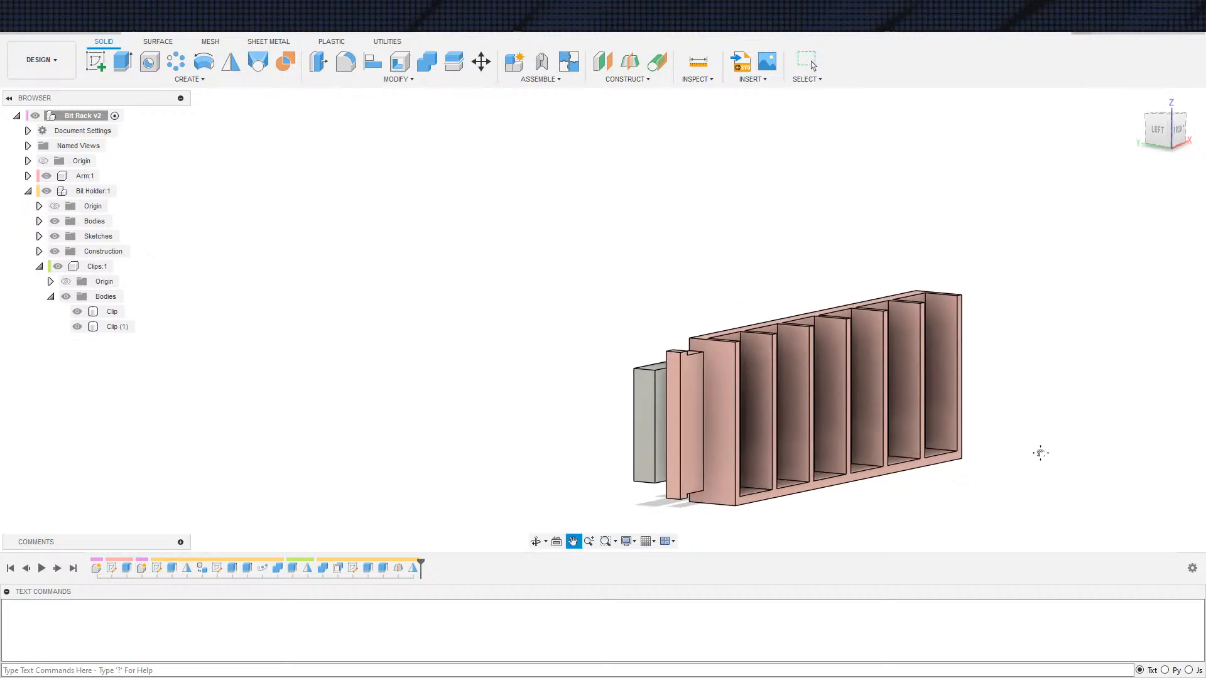
pyautogui.scroll(-2, 1040, 453)
pyautogui.scroll(3, 1040, 452)
pyautogui.scroll(2, 962, 443)
pyautogui.keyDown('shift'); pyautogui.moveTo(955, 446); pyautogui.dragTo(947, 446, button='middle'); pyautogui.keyUp('shift')
pyautogui.moveTo(1024, 451); pyautogui.dragTo(1039, 390, button='middle')
pyautogui.keyDown('shift'); pyautogui.moveTo(715, 500); pyautogui.dragTo(598, 509, button='middle'); pyautogui.keyUp('shift')
# Step: Open the side rail's profile sketch for editing and hide the Bit Holder's bodies and both clip bodies
pyautogui.doubleClick(353, 566)
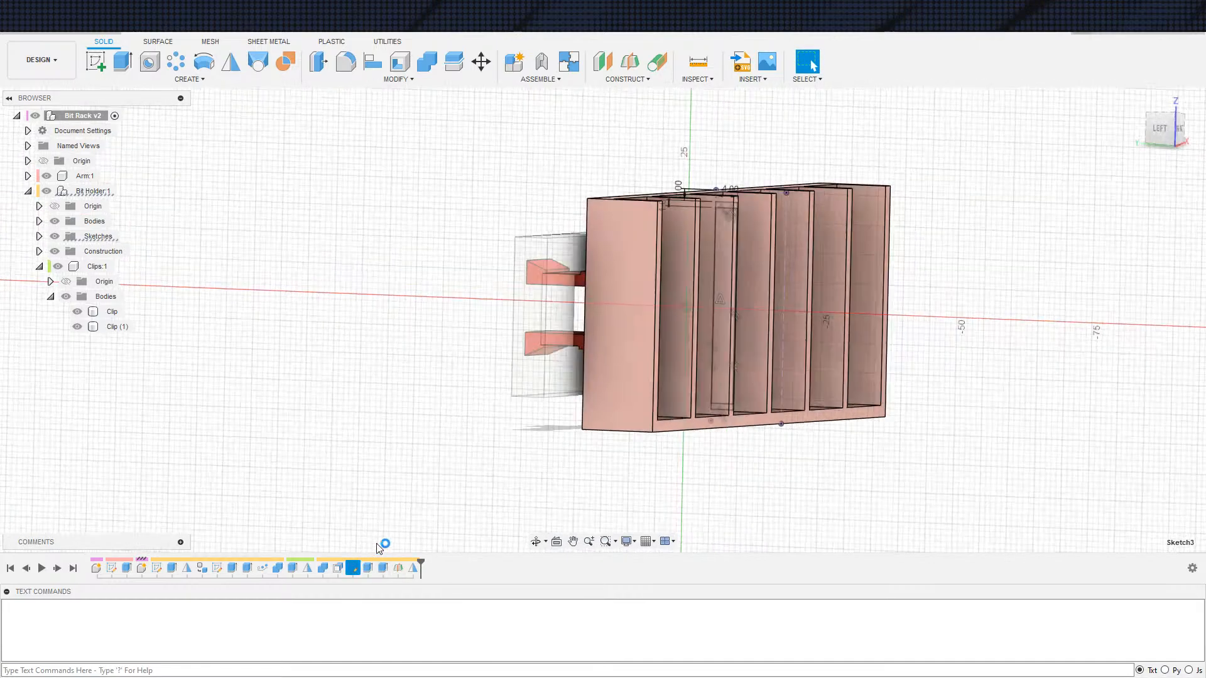
pyautogui.scroll(3, 629, 407)
pyautogui.scroll(-3, 775, 423)
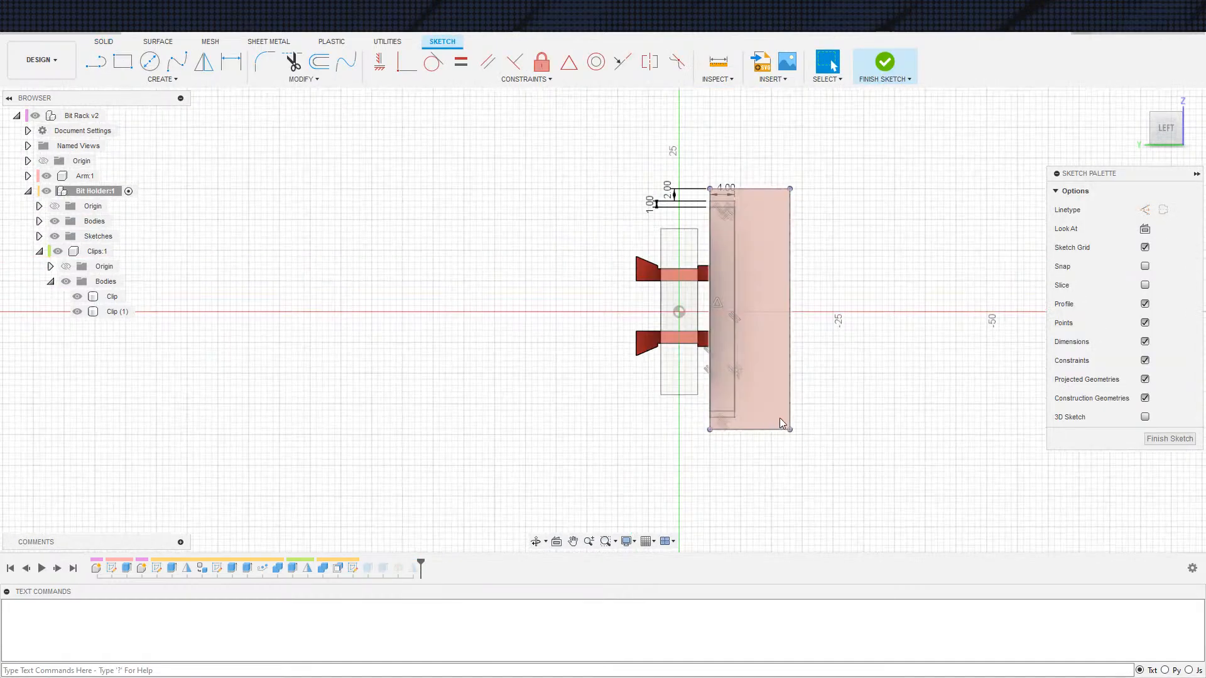
pyautogui.moveTo(778, 417); pyautogui.dragTo(707, 454, button='middle')
pyautogui.click(55, 221)
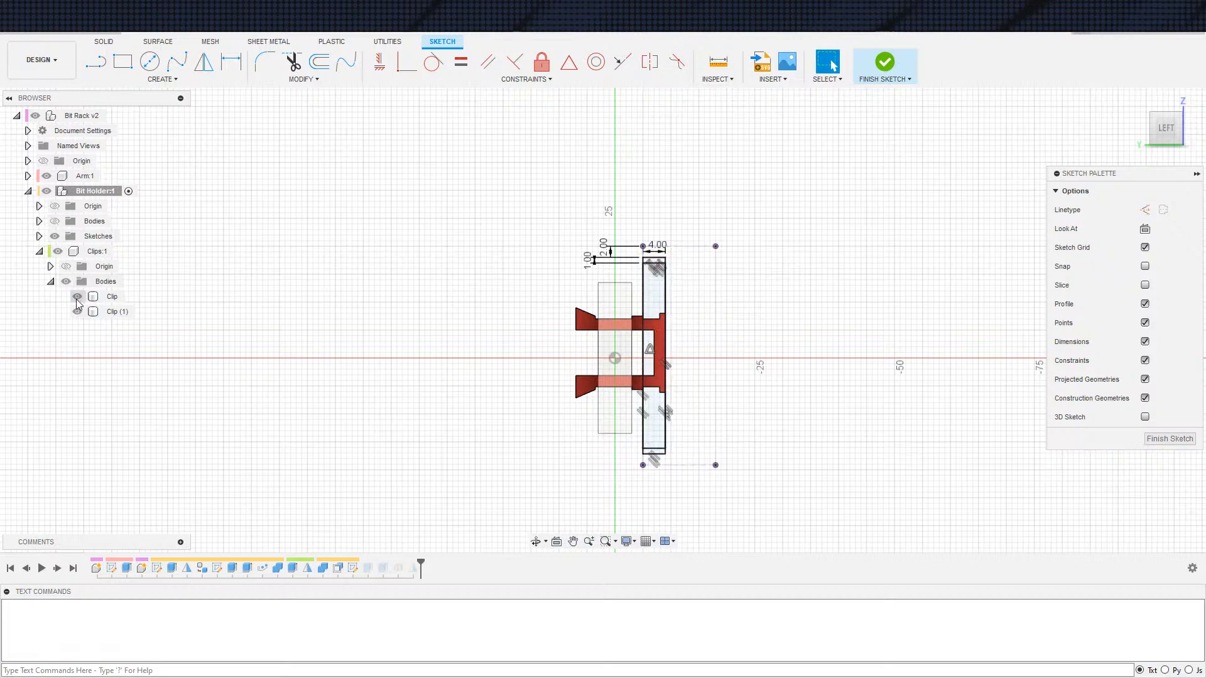
pyautogui.click(77, 296)
pyautogui.click(76, 312)
# Step: Try to dimension the distance between the rail profile's upper inner line and the holder's top edge
pyautogui.scroll(3, 632, 339)
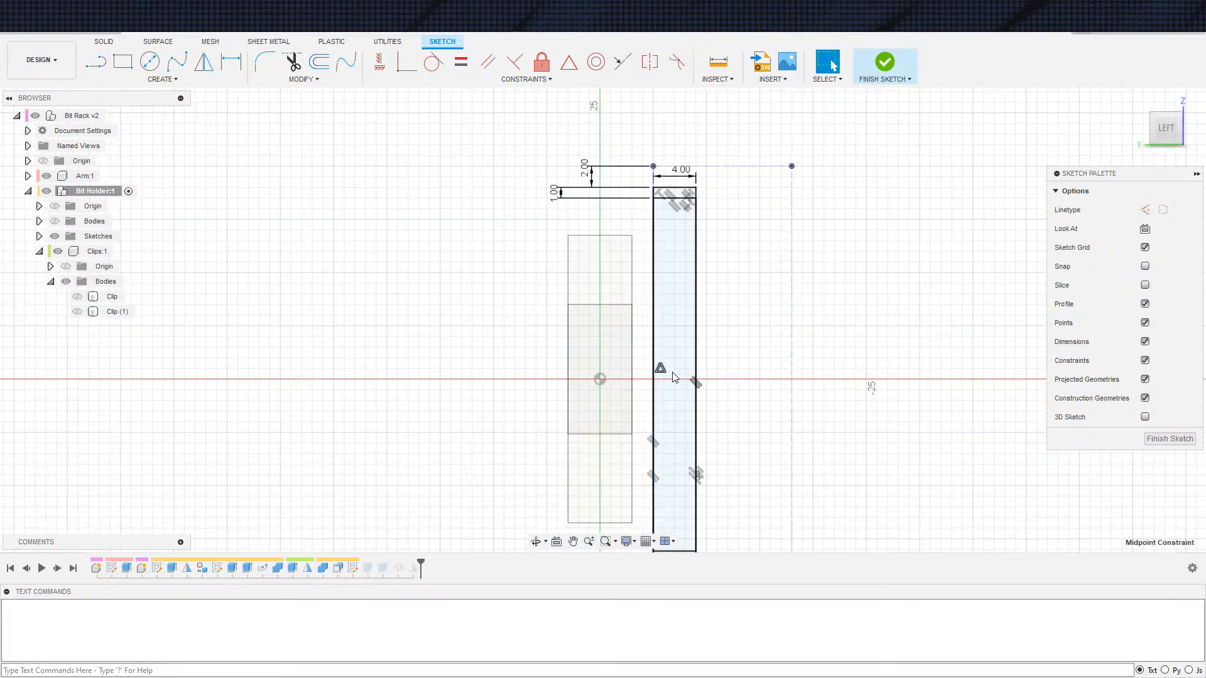
pyautogui.scroll(-3, 609, 376)
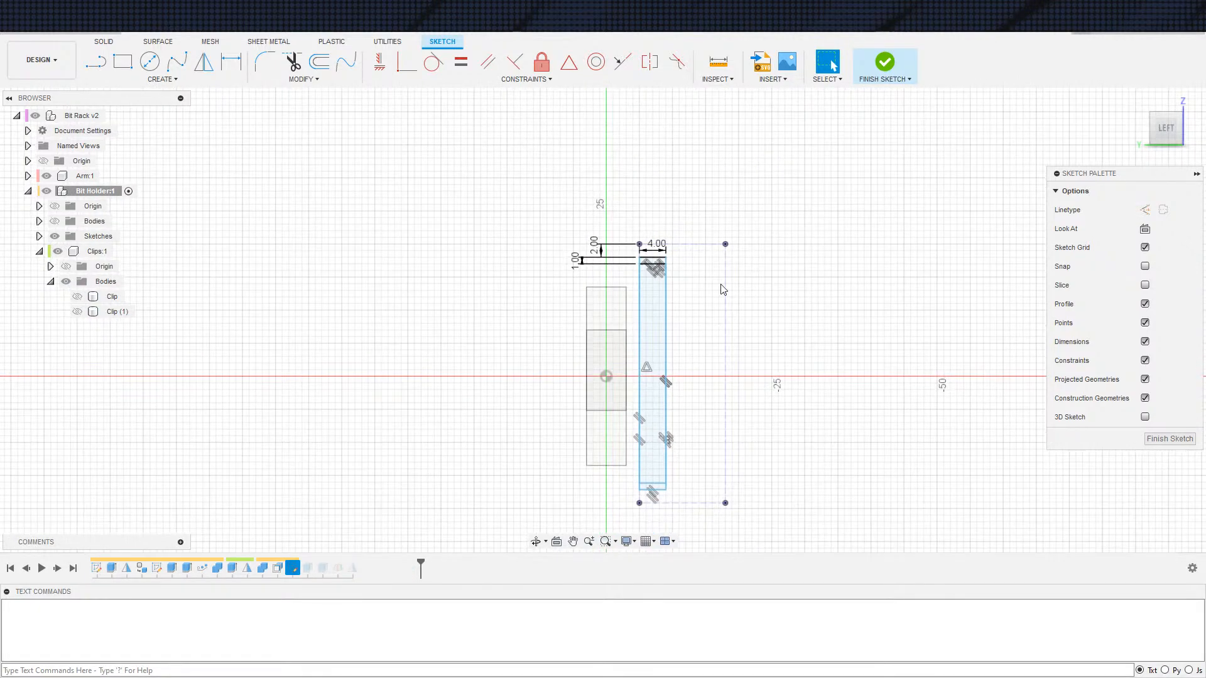
pyautogui.scroll(3, 688, 267)
pyautogui.press('d')
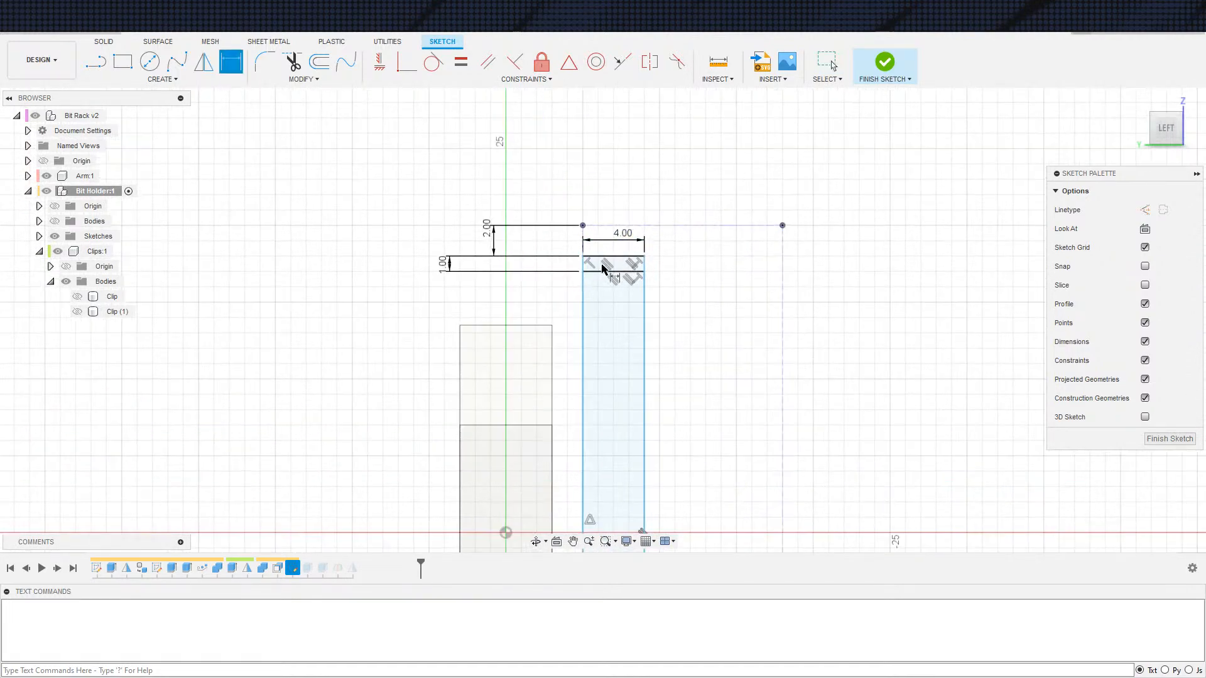
pyautogui.click(601, 272)
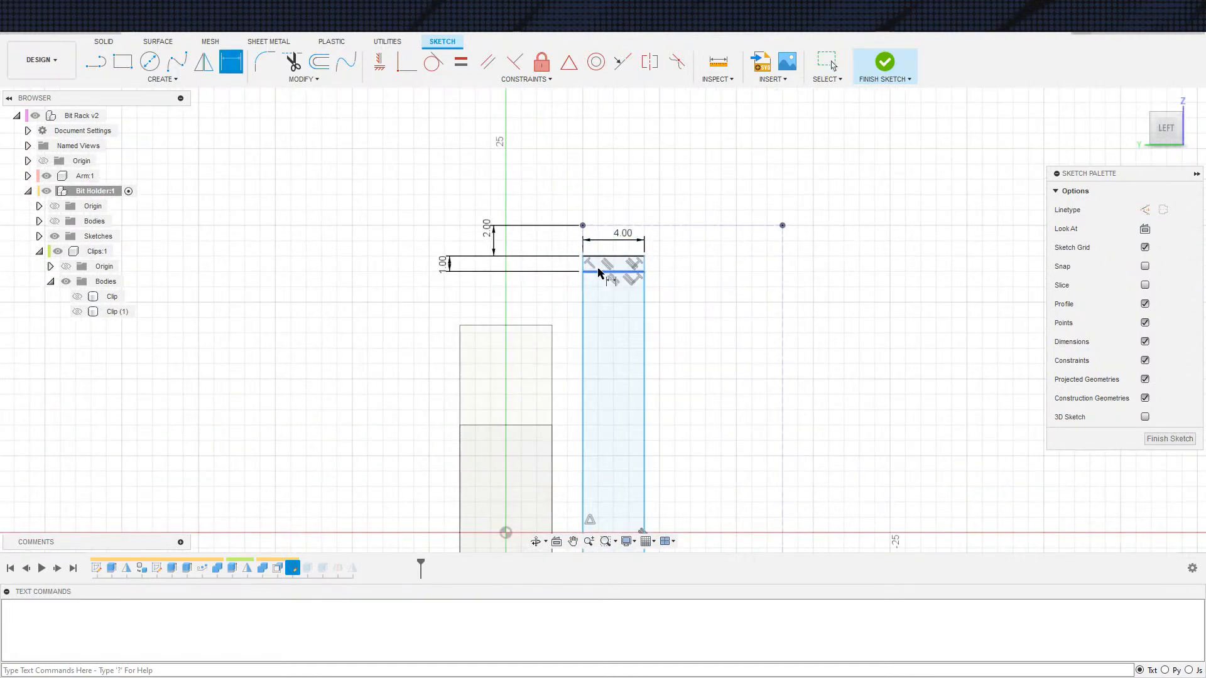
pyautogui.click(612, 226)
pyautogui.click(370, 231)
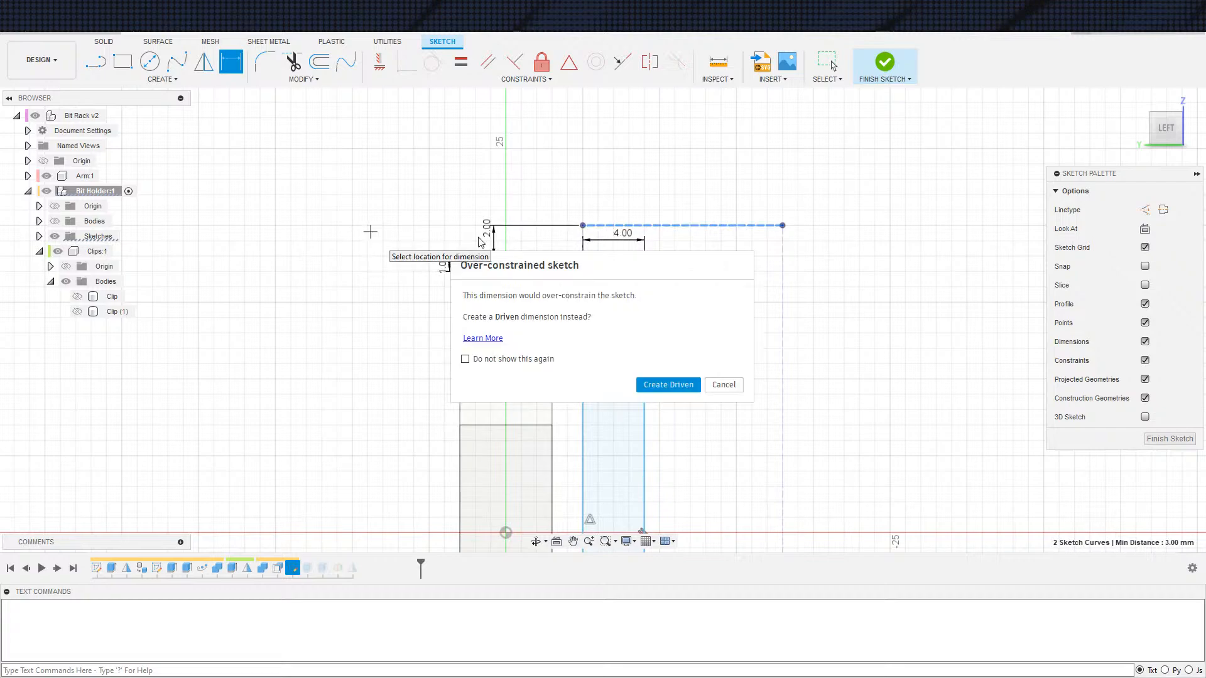
pyautogui.press('Return')
pyautogui.press('Escape')
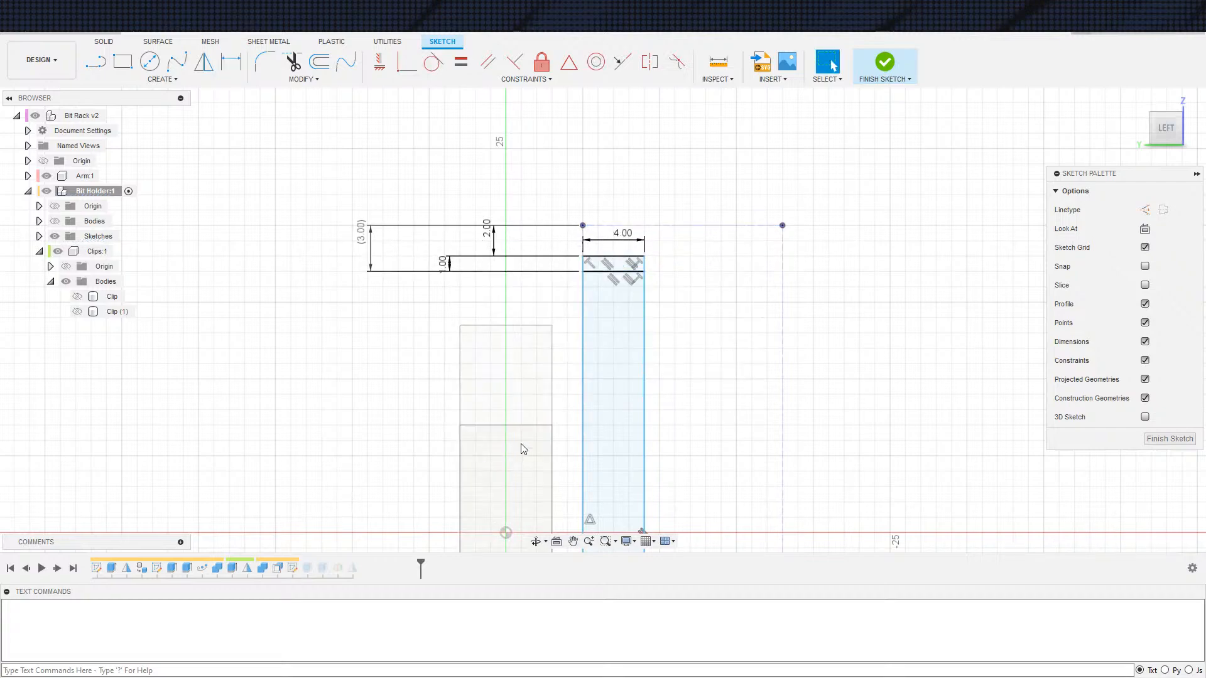
pyautogui.hotkey('ctrl', 'z')
# Step: Dimension the rail profile's lower inner line 8 mm from the holder's bottom edge and finish the sketch
pyautogui.scroll(-1, 562, 341)
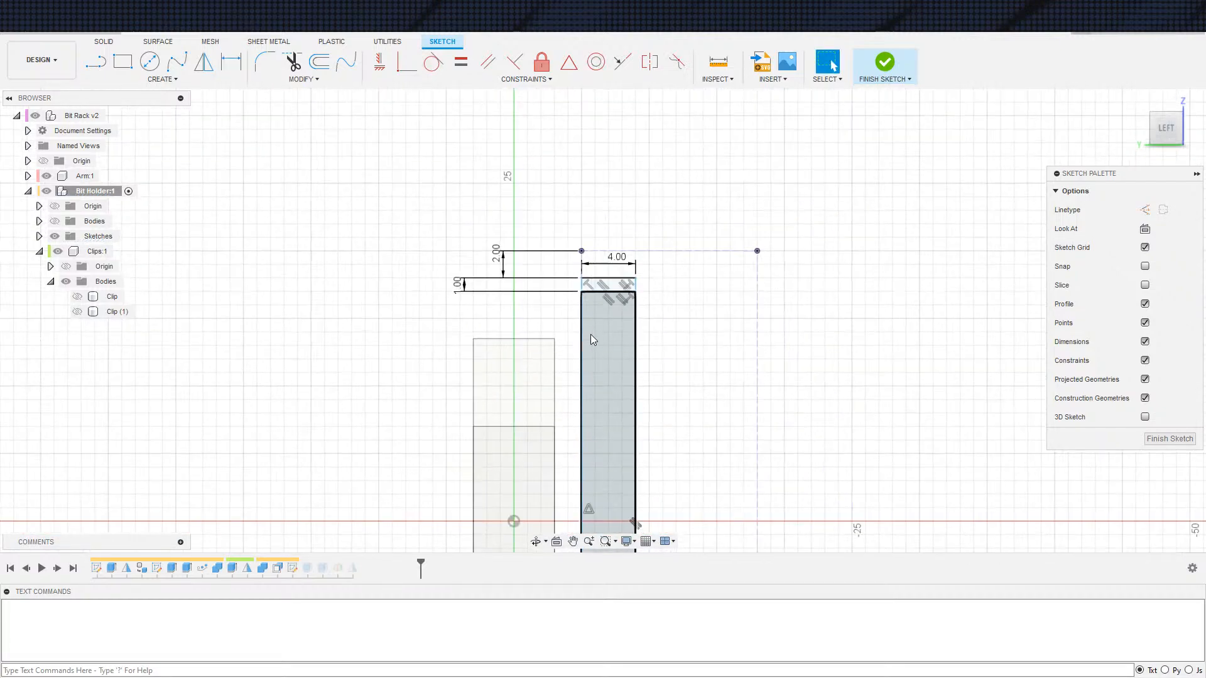
pyautogui.scroll(-4, 594, 436)
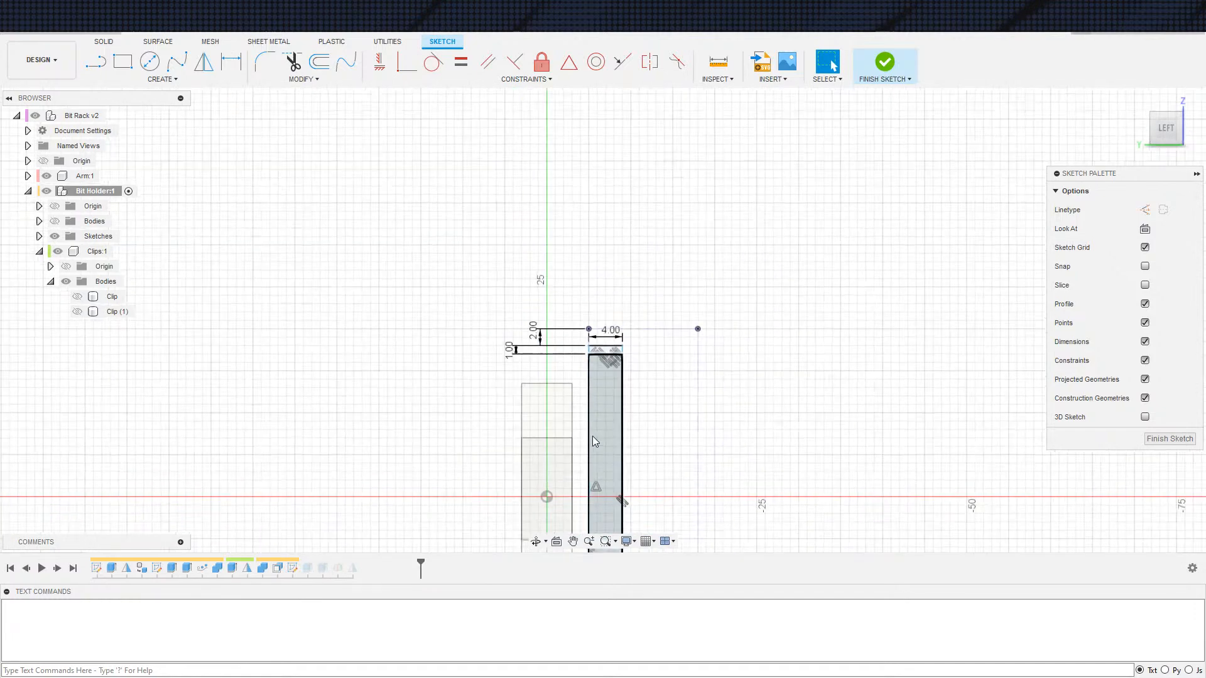
pyautogui.moveTo(809, 468); pyautogui.dragTo(775, 318, button='middle')
pyautogui.scroll(-1, 753, 377)
pyautogui.scroll(2, 590, 499)
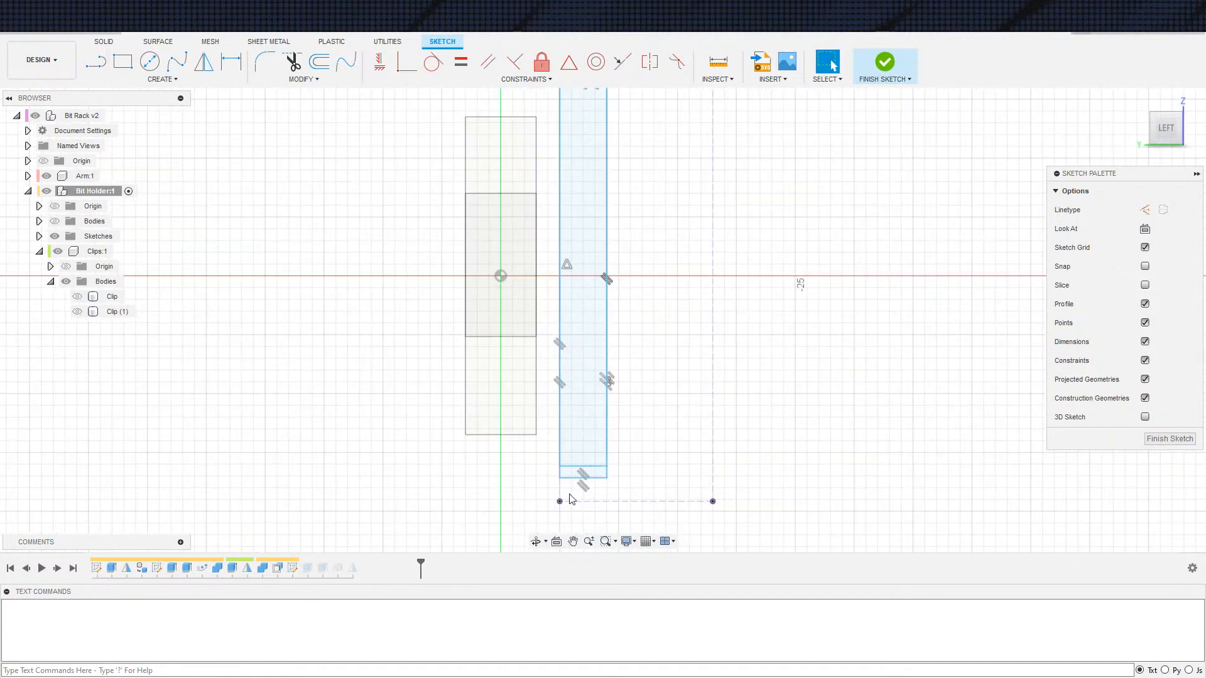
pyautogui.press('d')
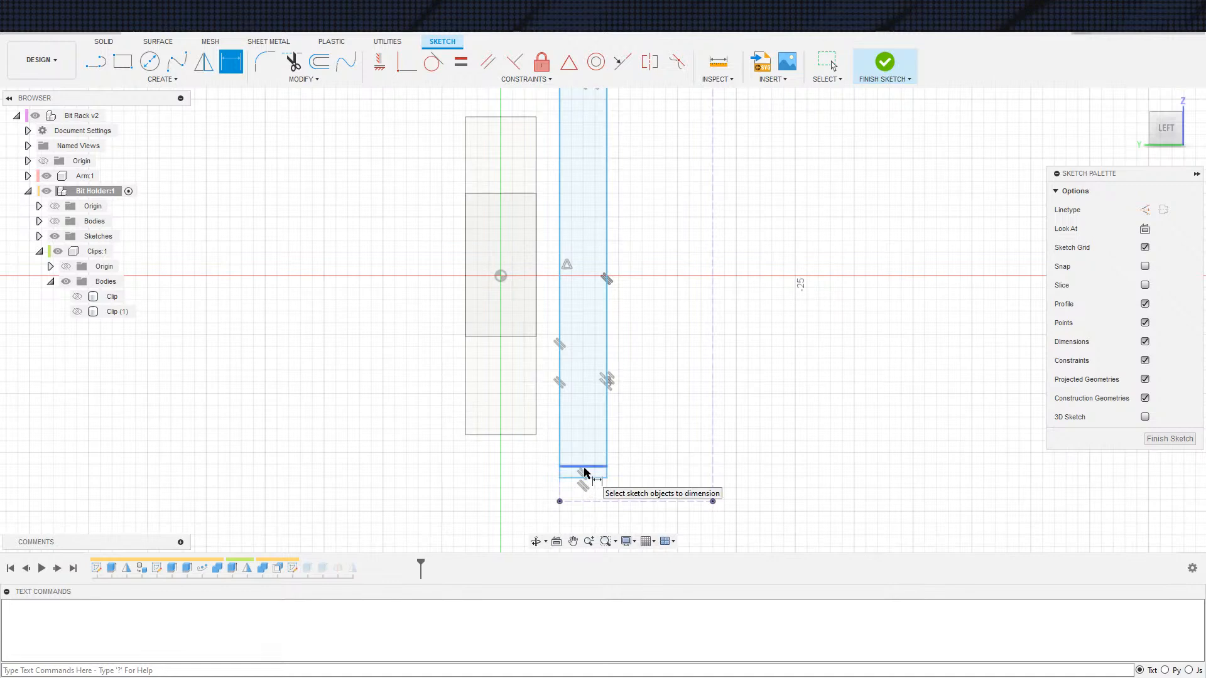
pyautogui.click(585, 467)
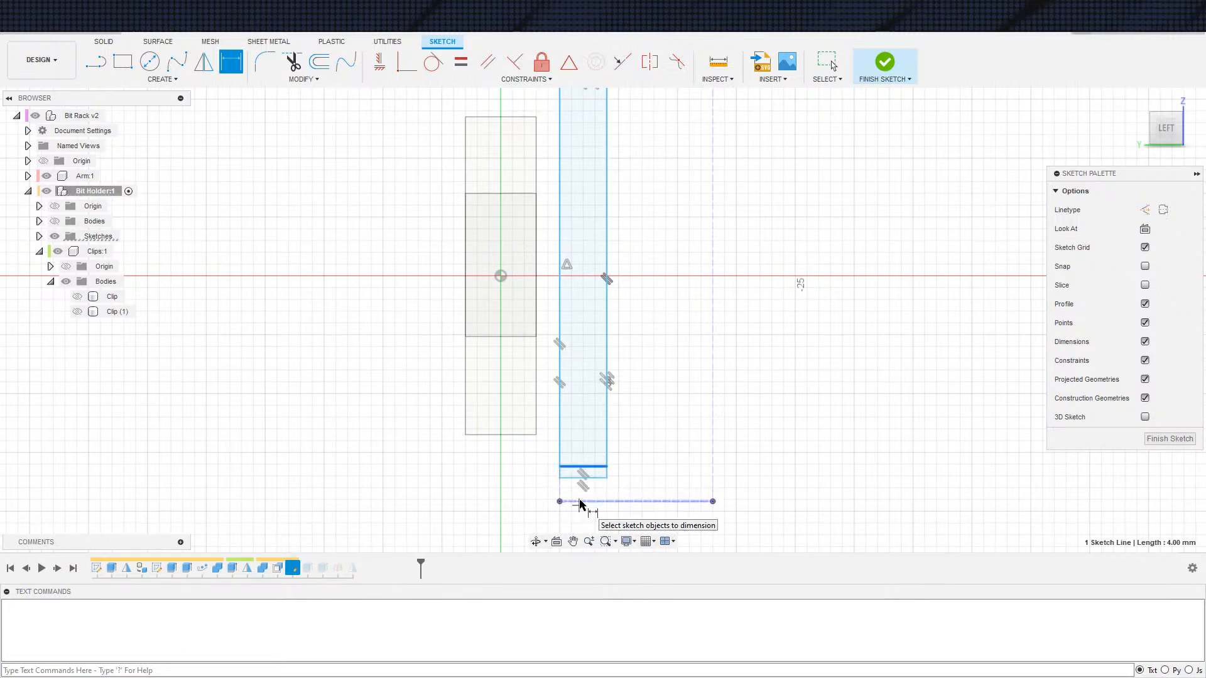
pyautogui.click(578, 501)
pyautogui.click(466, 486)
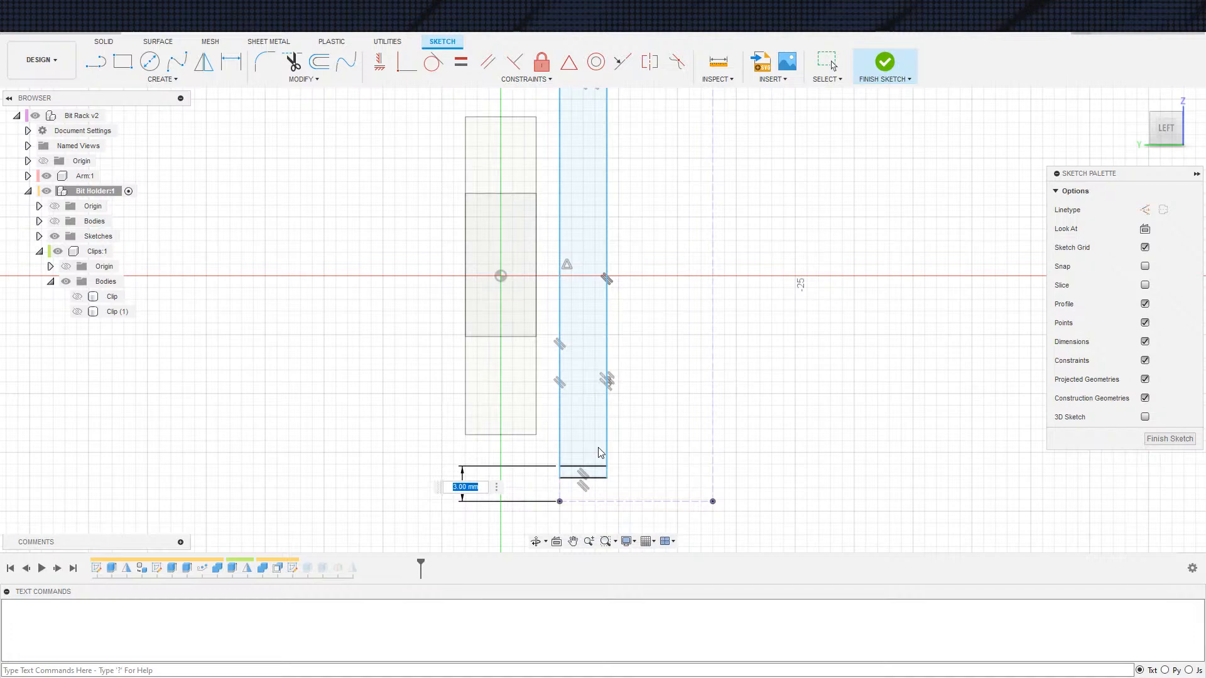
pyautogui.press('Return')
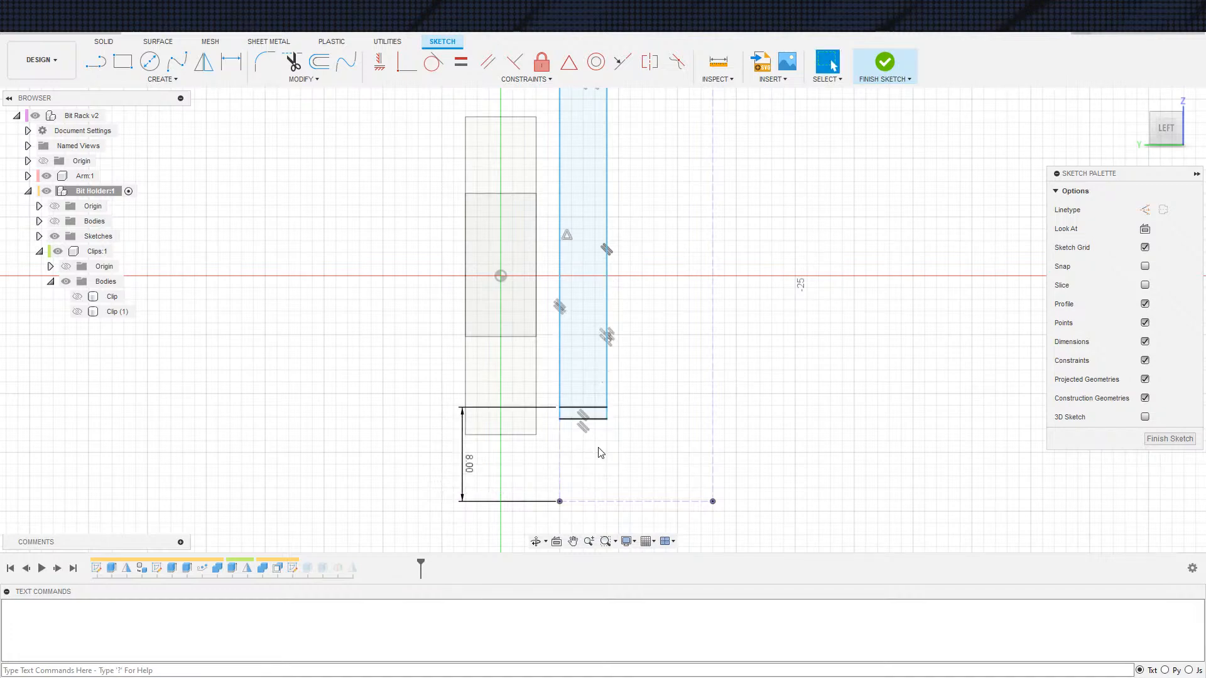
pyautogui.scroll(-5, 622, 453)
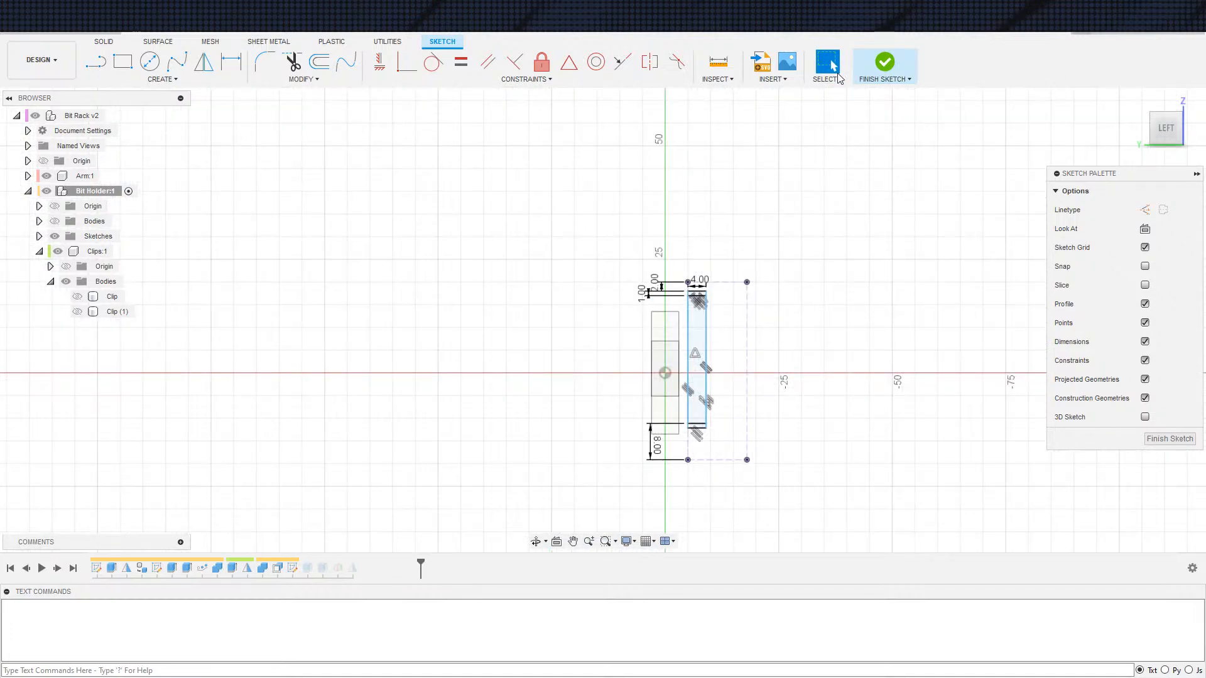
pyautogui.click(885, 68)
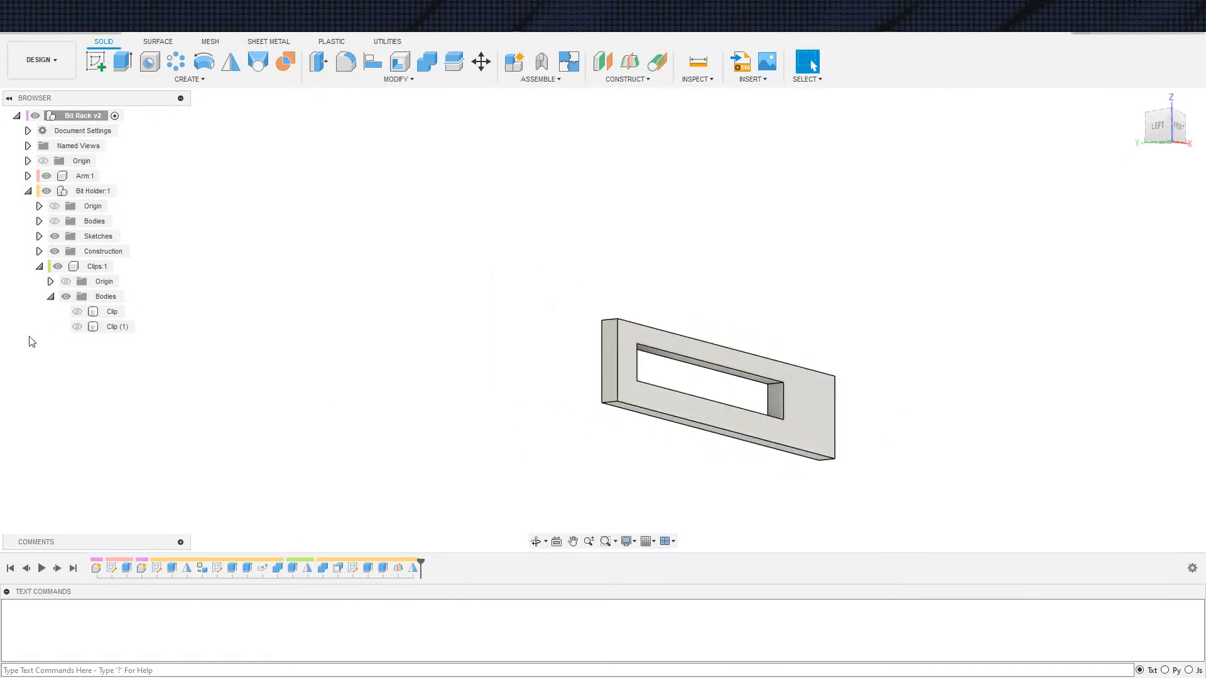
# Step: Show both clip bodies and the Bit Holder's bodies again and view the holder from the front
pyautogui.click(76, 327)
pyautogui.click(77, 311)
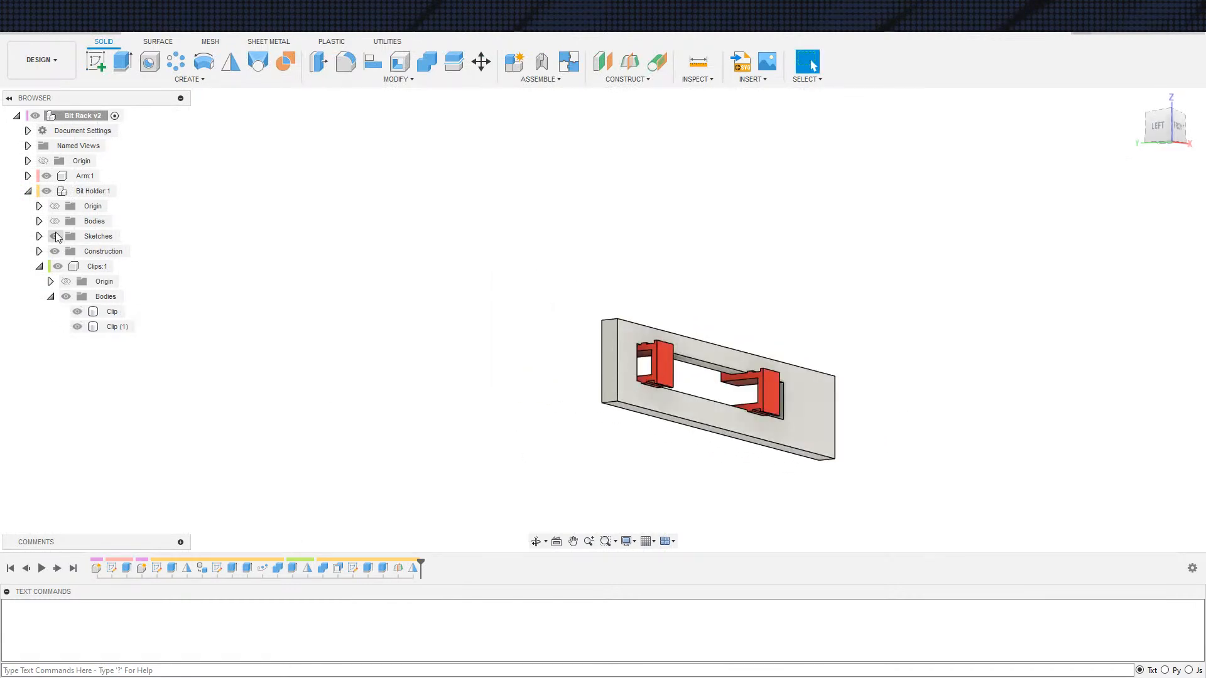
pyautogui.click(55, 222)
pyautogui.keyDown('shift'); pyautogui.moveTo(654, 487); pyautogui.dragTo(478, 506, button='middle'); pyautogui.keyUp('shift')
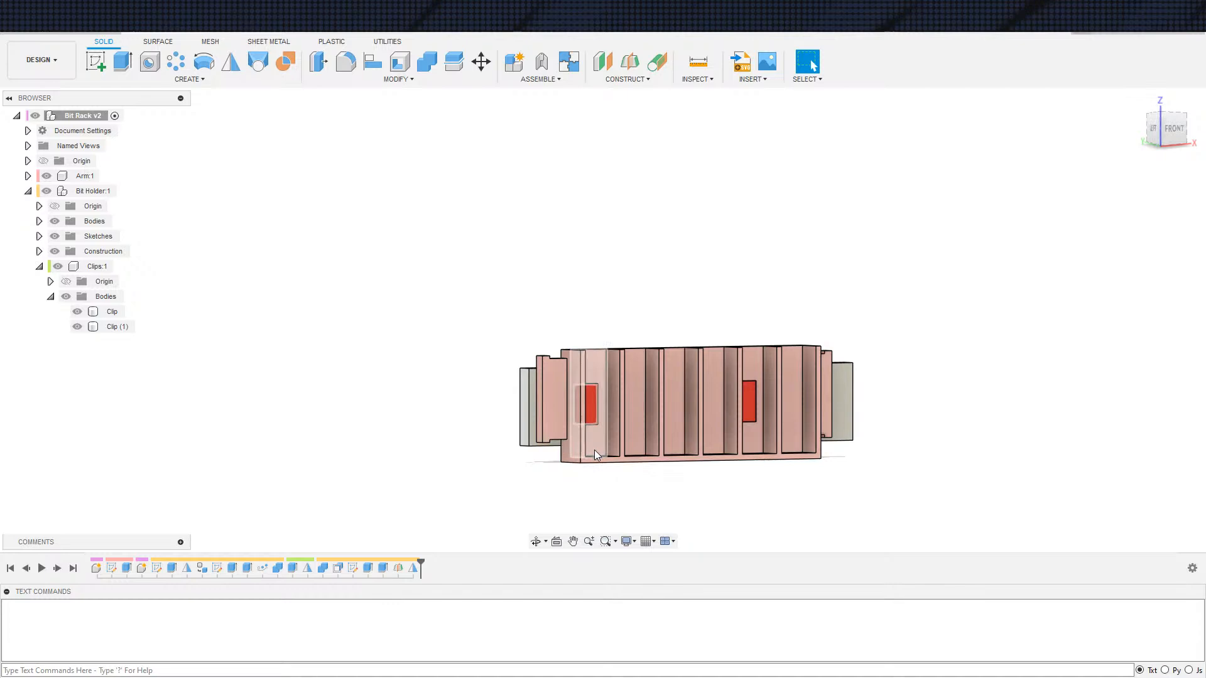
# Step: Reopen the side rail's sketch and set the dimension to the holder's bottom edge to 12 mm
pyautogui.doubleClick(352, 568)
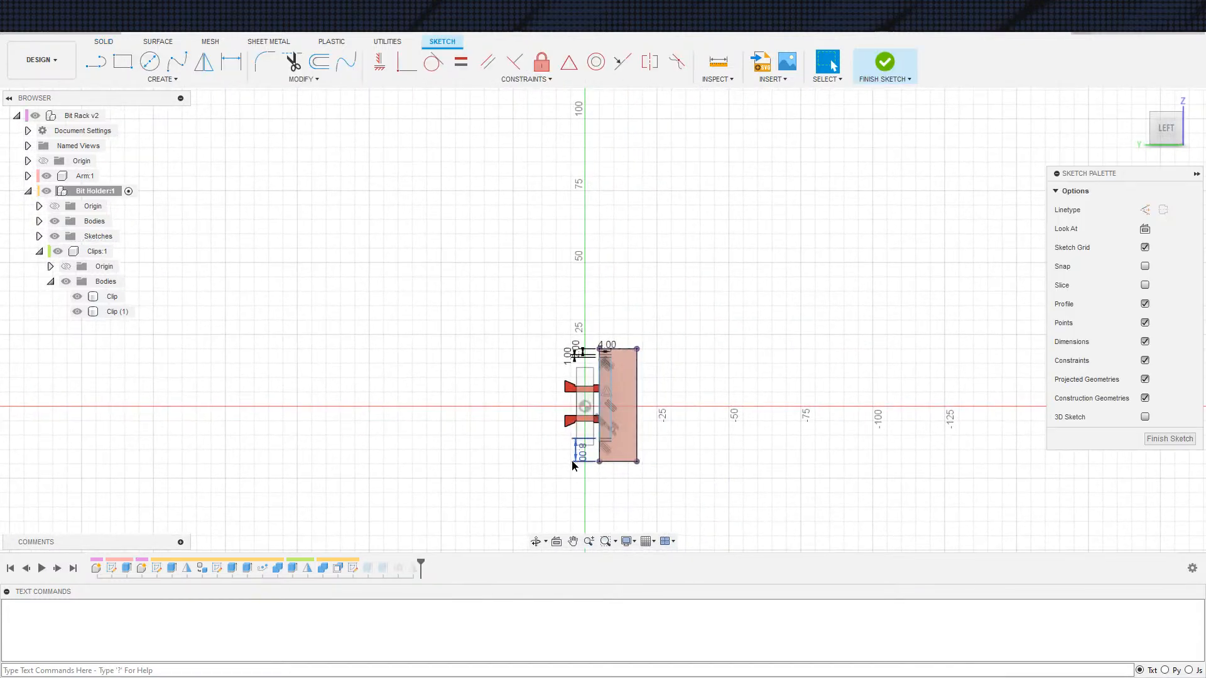
pyautogui.doubleClick(581, 452)
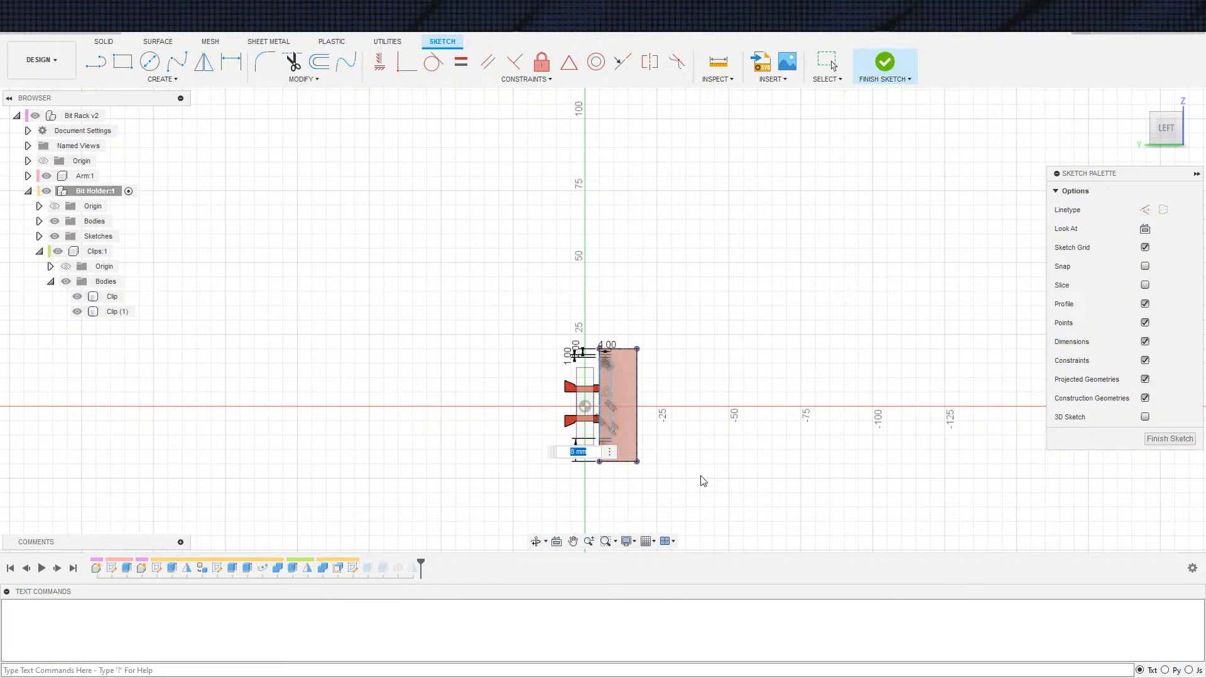
pyautogui.write('12')
pyautogui.press('Return')
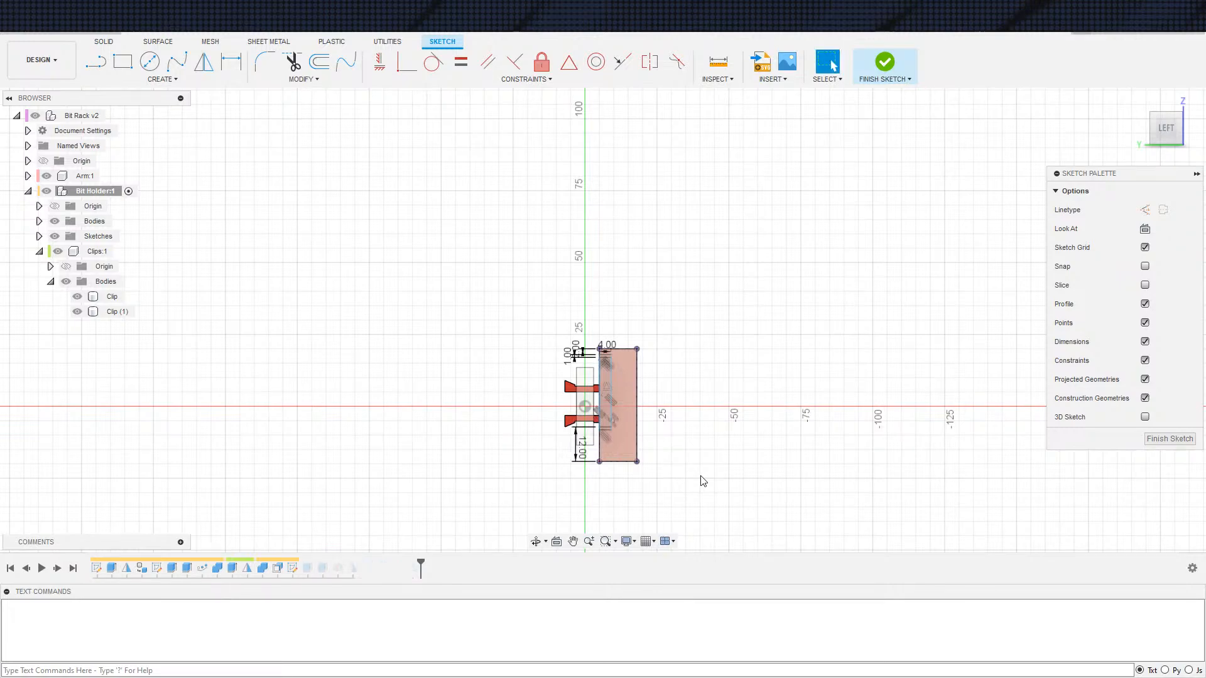
# Step: Pull the rail profile away from the holder's back edge, constrain its near side line collinear with that edge, and finish the sketch
pyautogui.scroll(6, 605, 393)
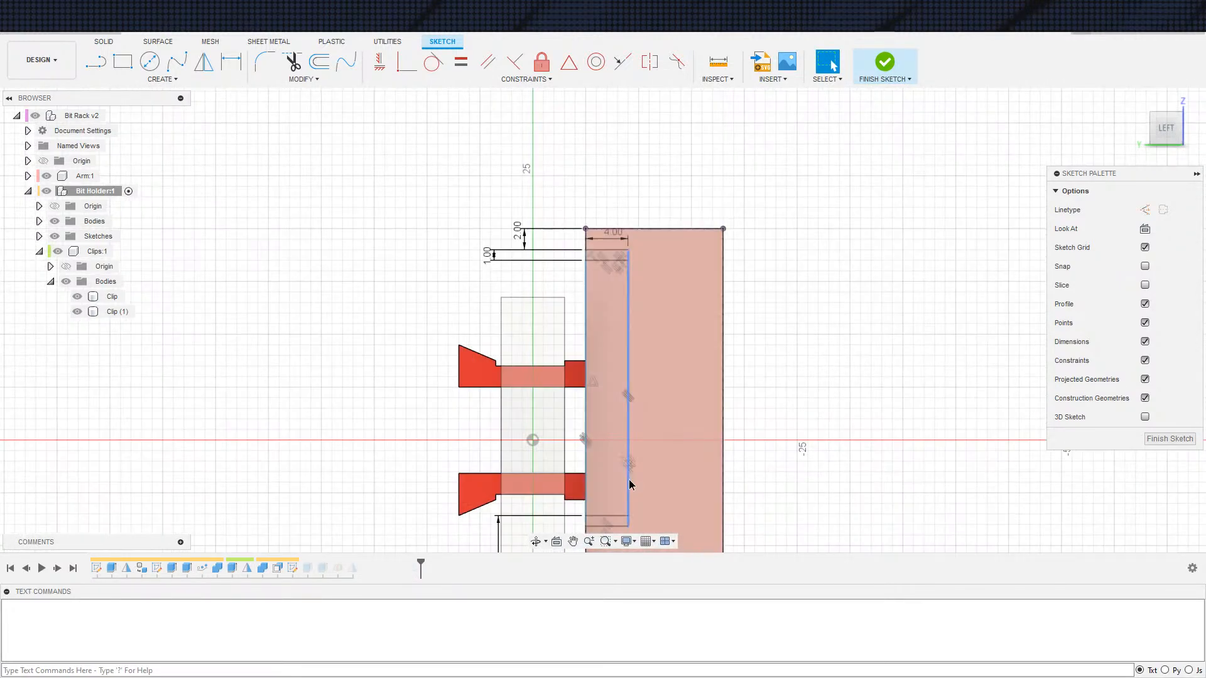
pyautogui.moveTo(628, 480); pyautogui.dragTo(654, 475)
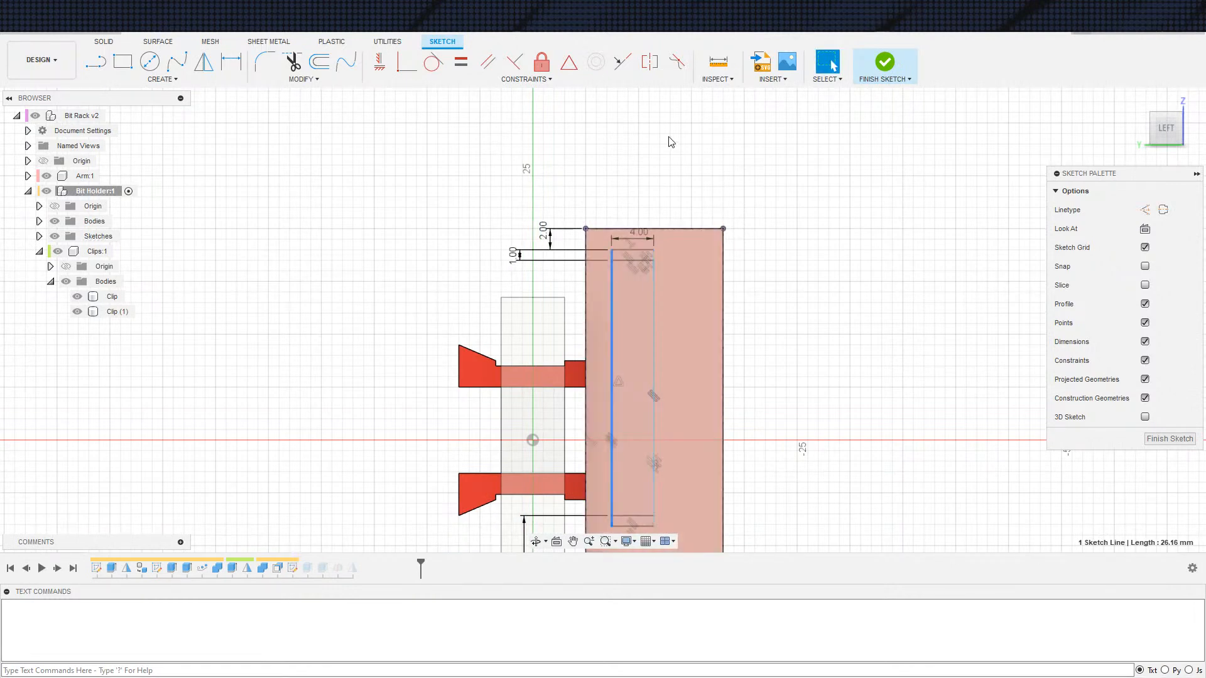
pyautogui.click(622, 61)
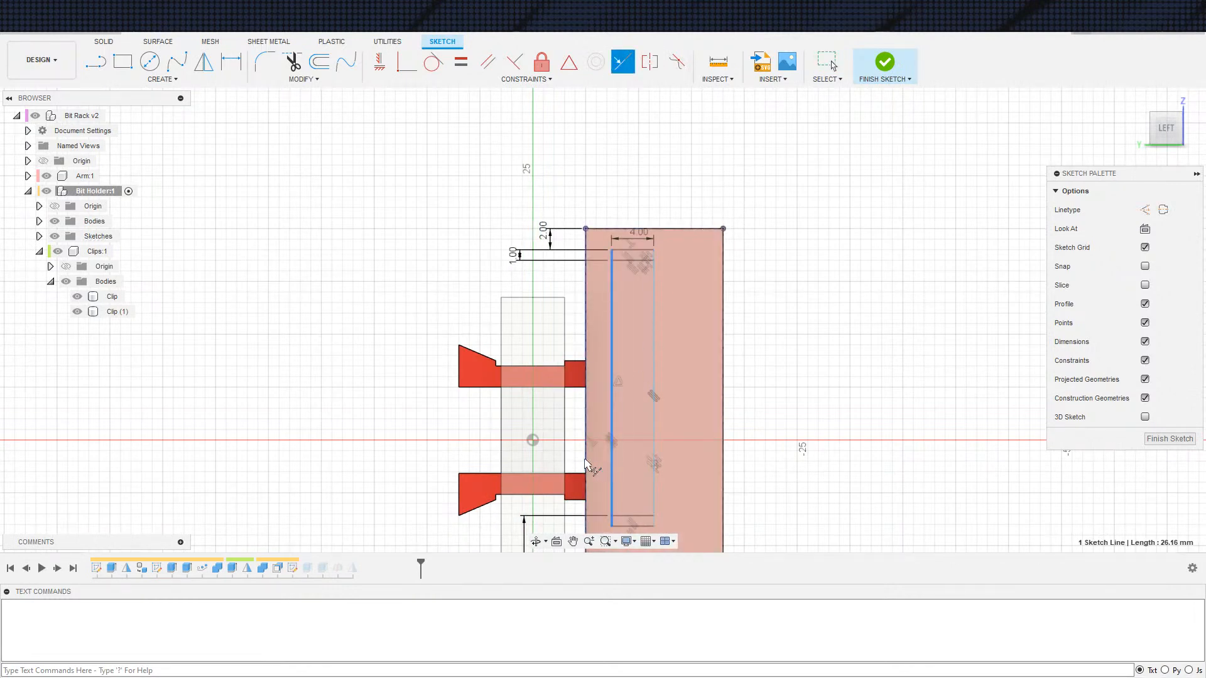
pyautogui.click(584, 464)
pyautogui.press('Escape')
pyautogui.scroll(-3, 850, 412)
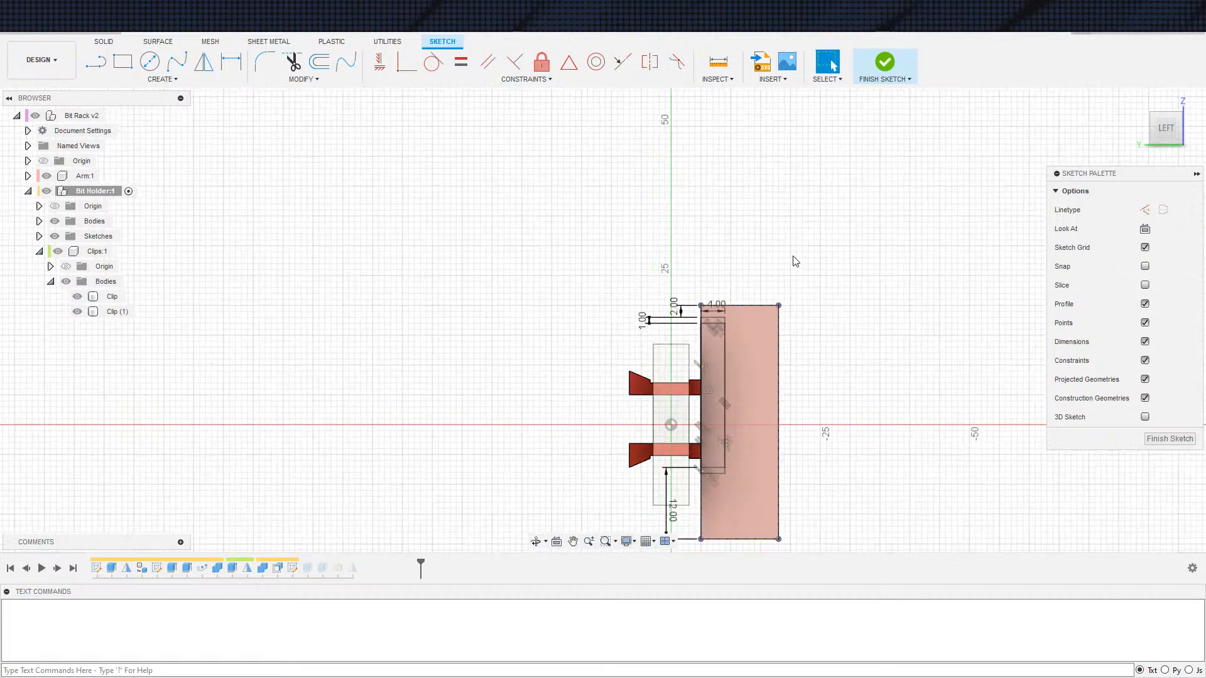
pyautogui.scroll(3, 870, 368)
pyautogui.moveTo(832, 398); pyautogui.dragTo(832, 337, button='middle')
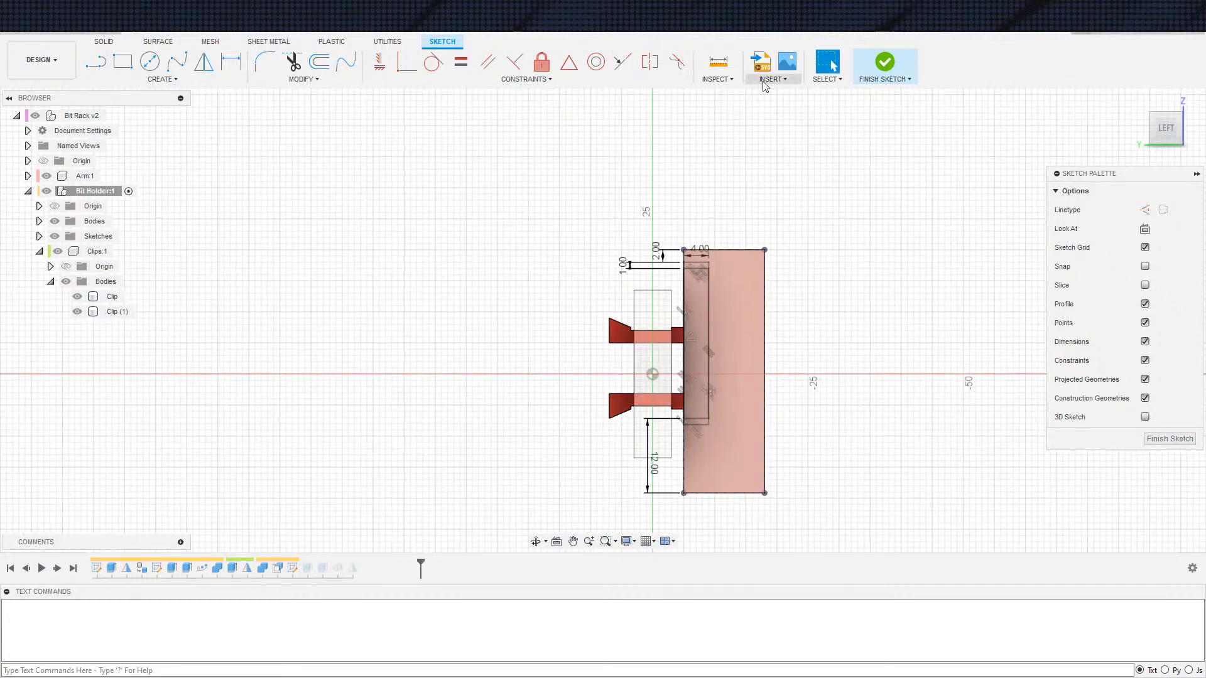
pyautogui.click(883, 64)
pyautogui.keyDown('shift'); pyautogui.moveTo(863, 431); pyautogui.dragTo(1116, 475, button='middle'); pyautogui.keyUp('shift')
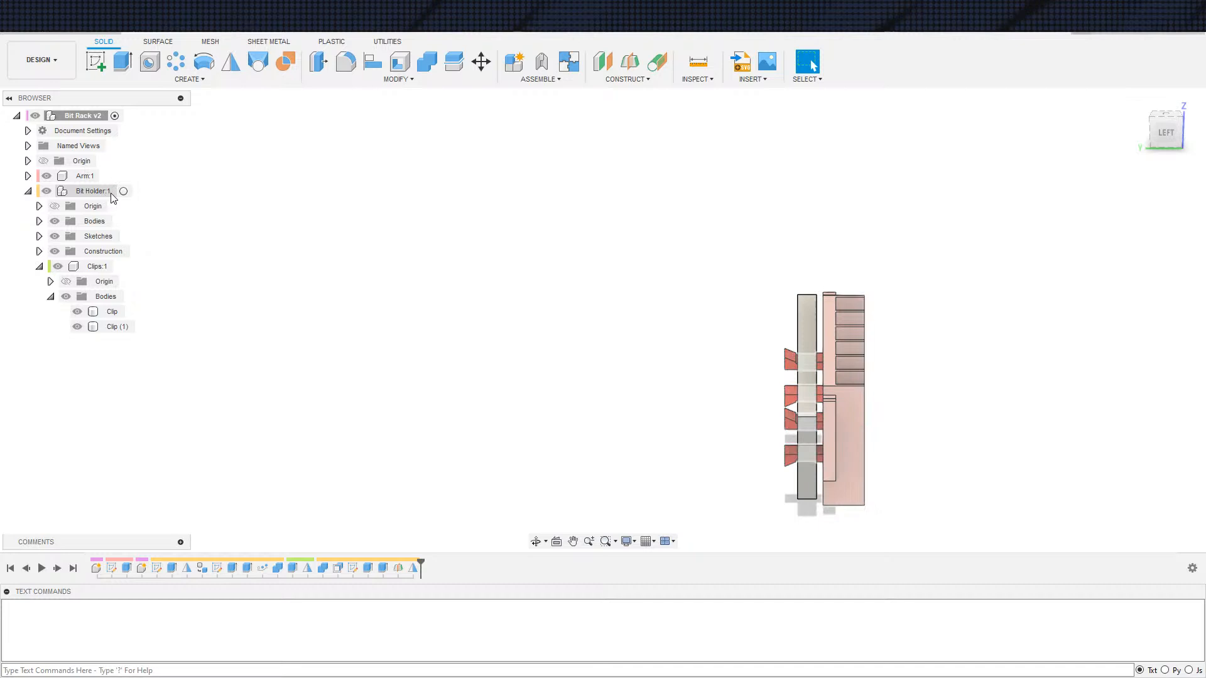
# Step: Activate the Clips component and hide the Bit Holder's bodies and the Arm to isolate the two clips
pyautogui.click(123, 266)
pyautogui.scroll(2, 656, 467)
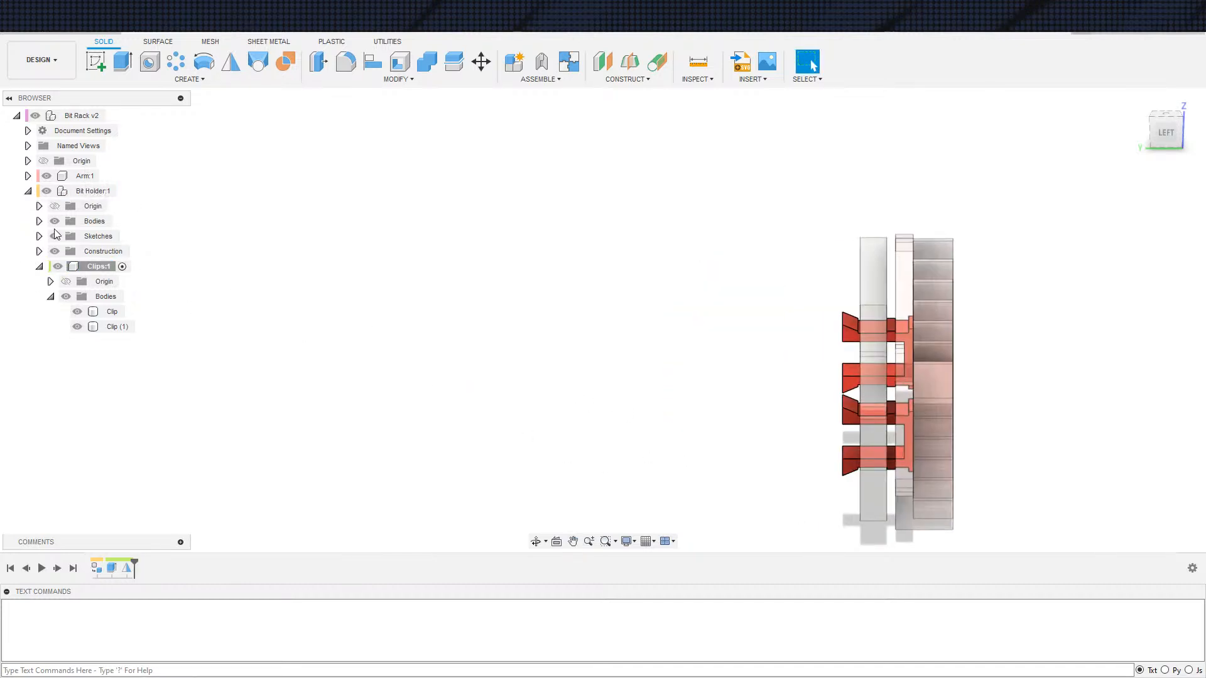
pyautogui.click(55, 221)
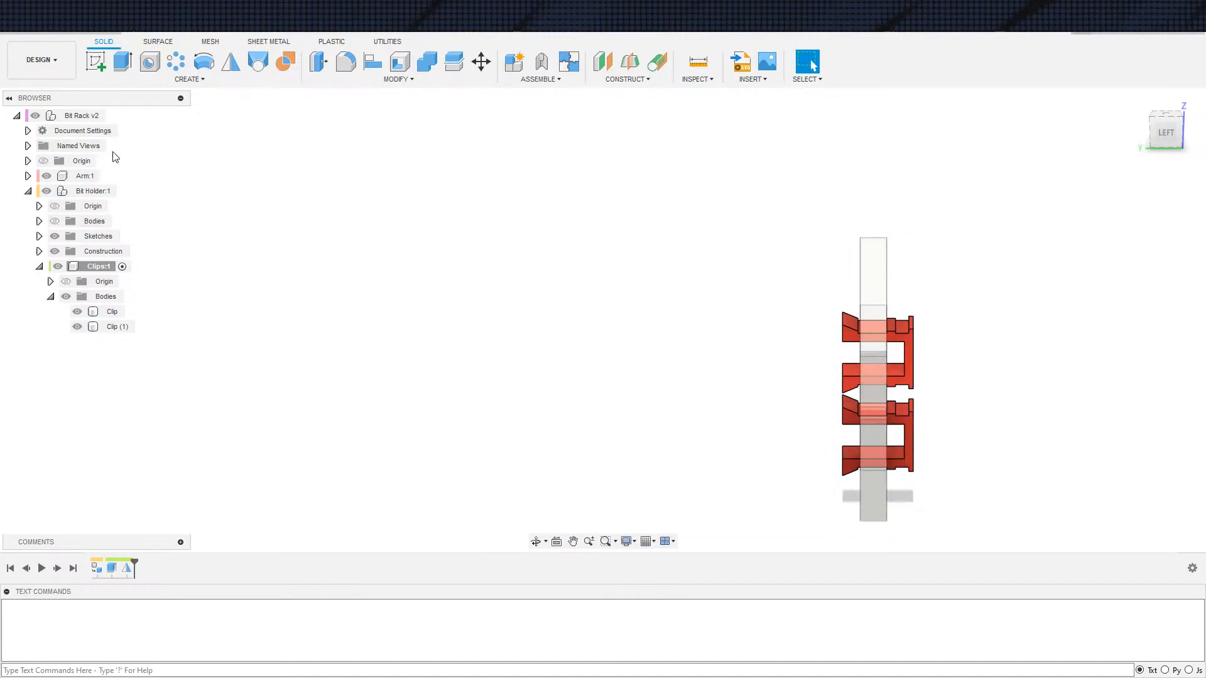
pyautogui.press('q')
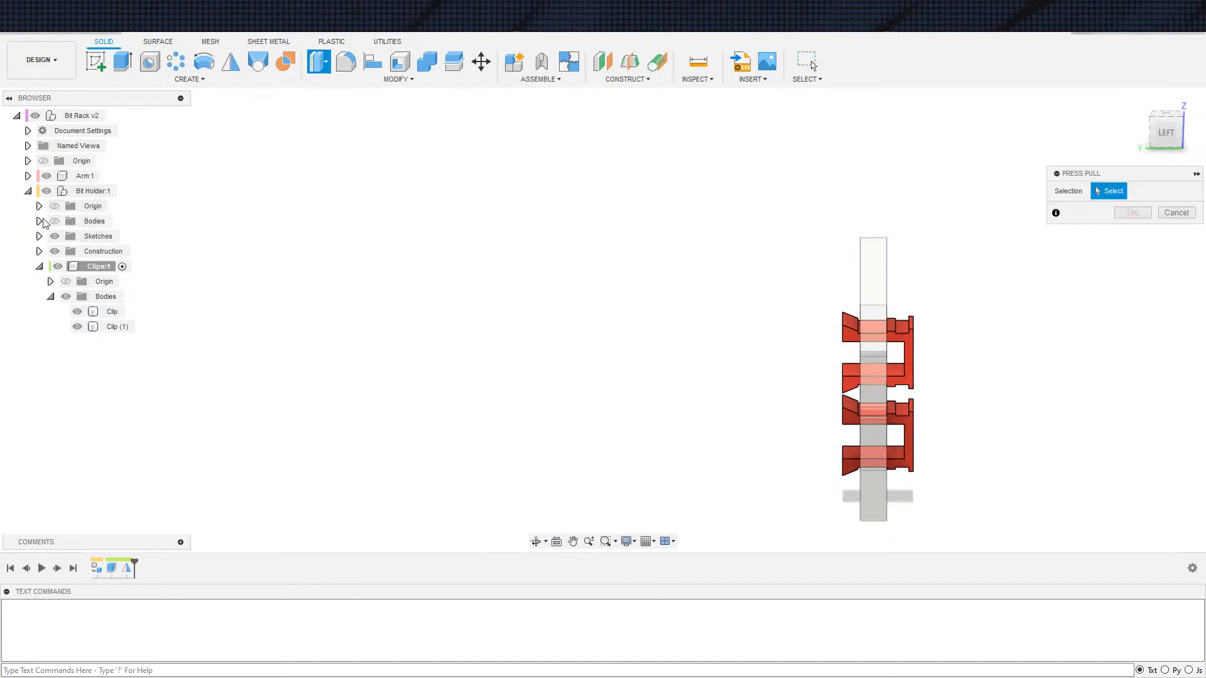
pyautogui.click(47, 176)
pyautogui.scroll(5, 980, 379)
pyautogui.keyDown('shift'); pyautogui.moveTo(963, 463); pyautogui.dragTo(1001, 450, button='middle'); pyautogui.keyUp('shift')
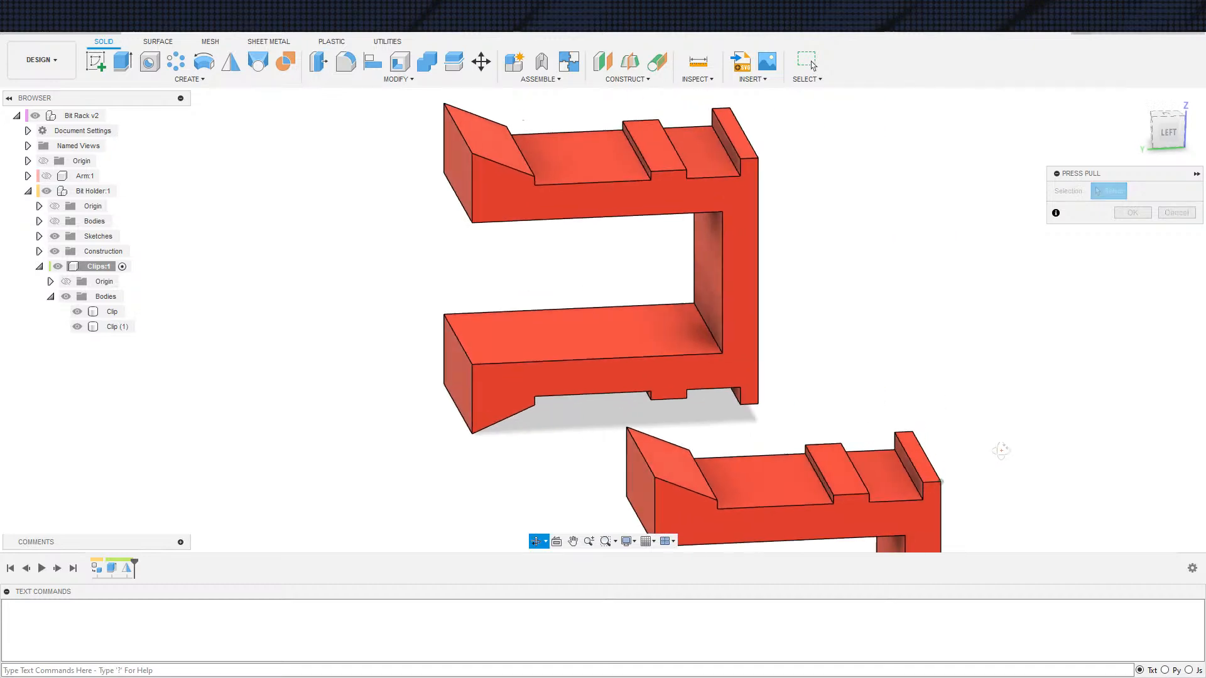
pyautogui.scroll(3, 879, 500)
pyautogui.scroll(3, 823, 502)
pyautogui.click(679, 523)
pyautogui.keyDown('shift'); pyautogui.moveTo(825, 487); pyautogui.dragTo(763, 477, button='middle'); pyautogui.keyUp('shift')
pyautogui.click(718, 469)
pyautogui.scroll(-3, 924, 350)
pyautogui.moveTo(923, 350); pyautogui.dragTo(810, 485, button='middle')
pyautogui.scroll(5, 751, 501)
pyautogui.click(717, 499)
pyautogui.click(677, 495)
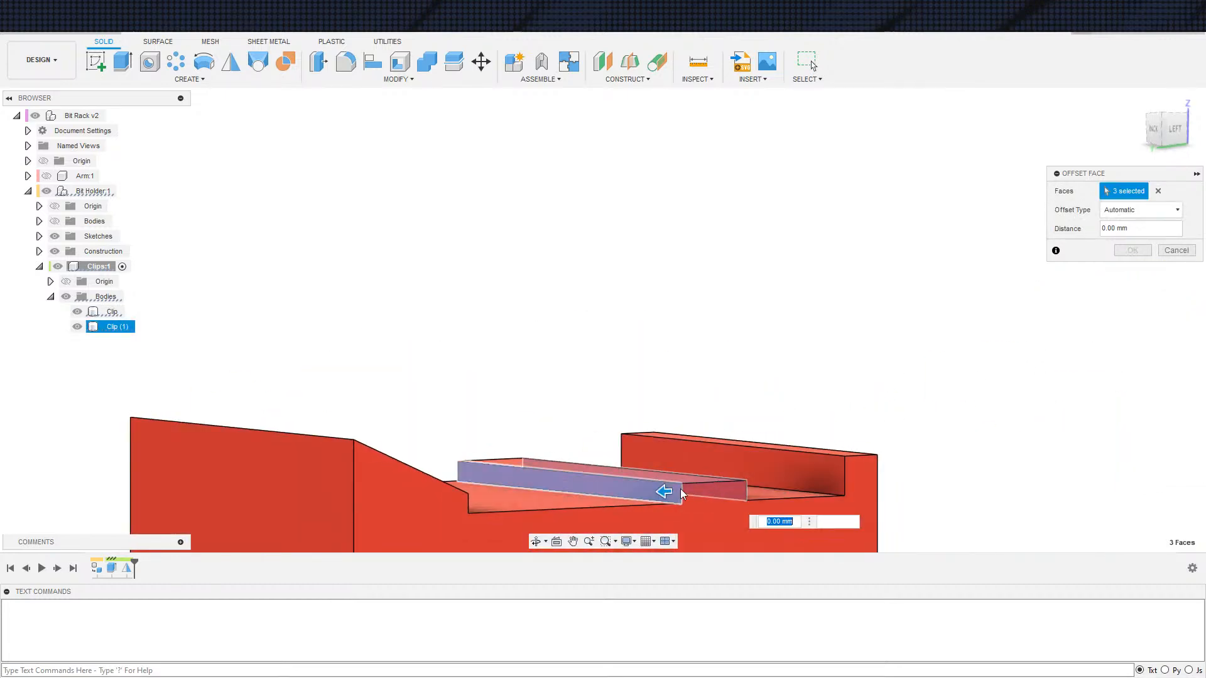
pyautogui.scroll(-4, 681, 465)
pyautogui.scroll(-3, 679, 432)
pyautogui.keyDown('shift'); pyautogui.moveTo(679, 433); pyautogui.dragTo(650, 271, button='middle'); pyautogui.keyUp('shift')
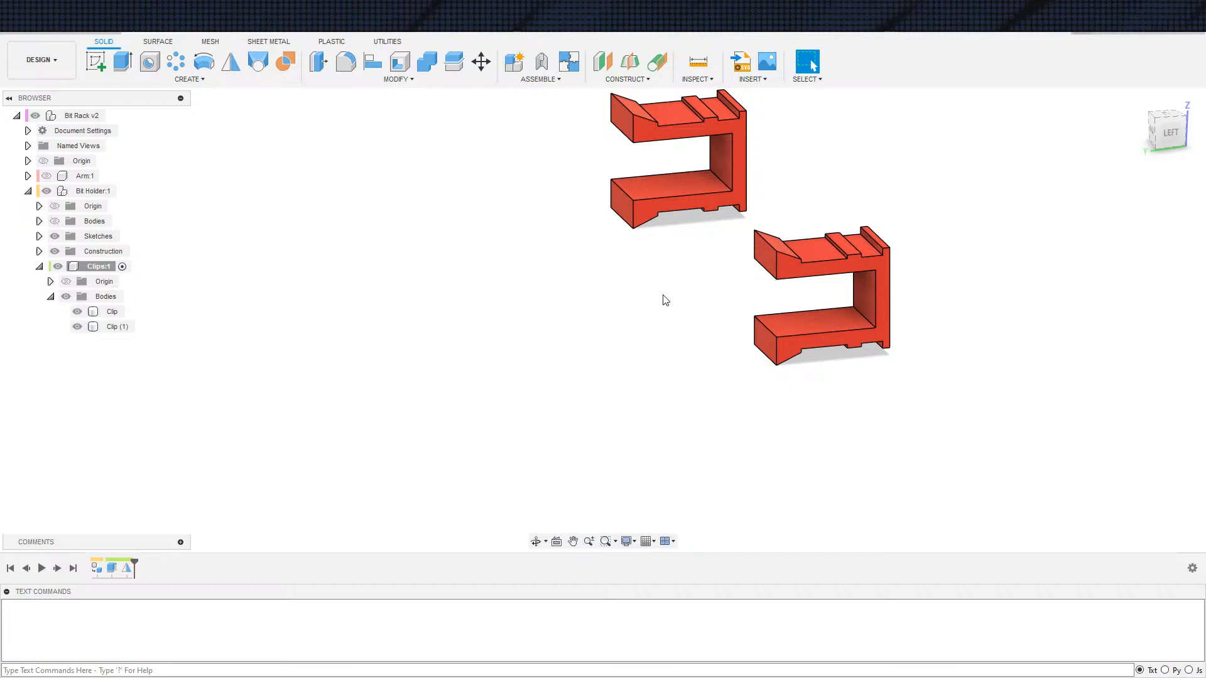
pyautogui.click(318, 61)
pyautogui.scroll(4, 892, 355)
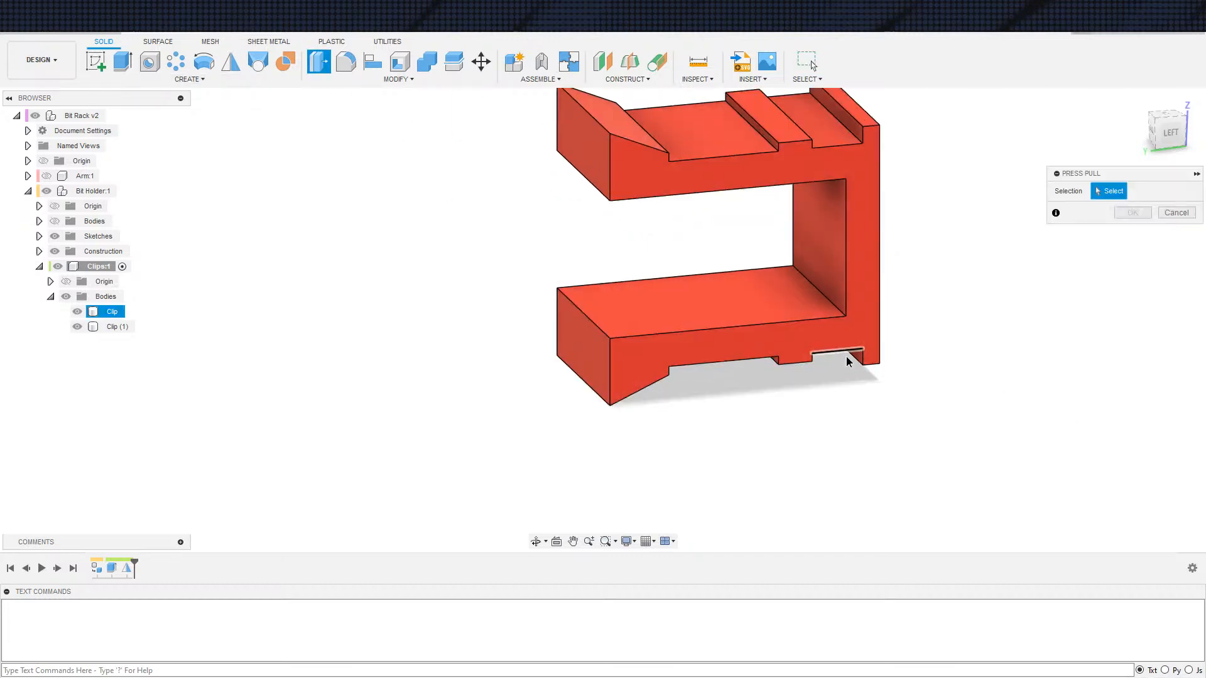
pyautogui.scroll(-2, 785, 358)
pyautogui.scroll(4, 738, 364)
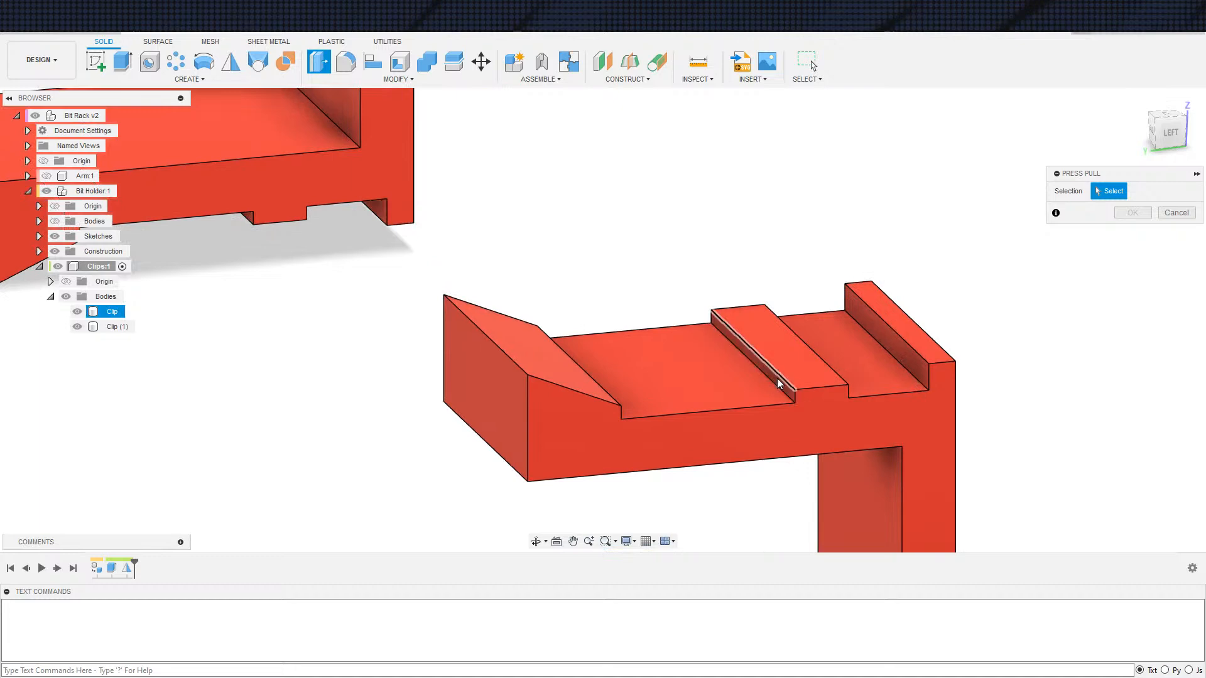
pyautogui.click(777, 381)
pyautogui.press('Escape')
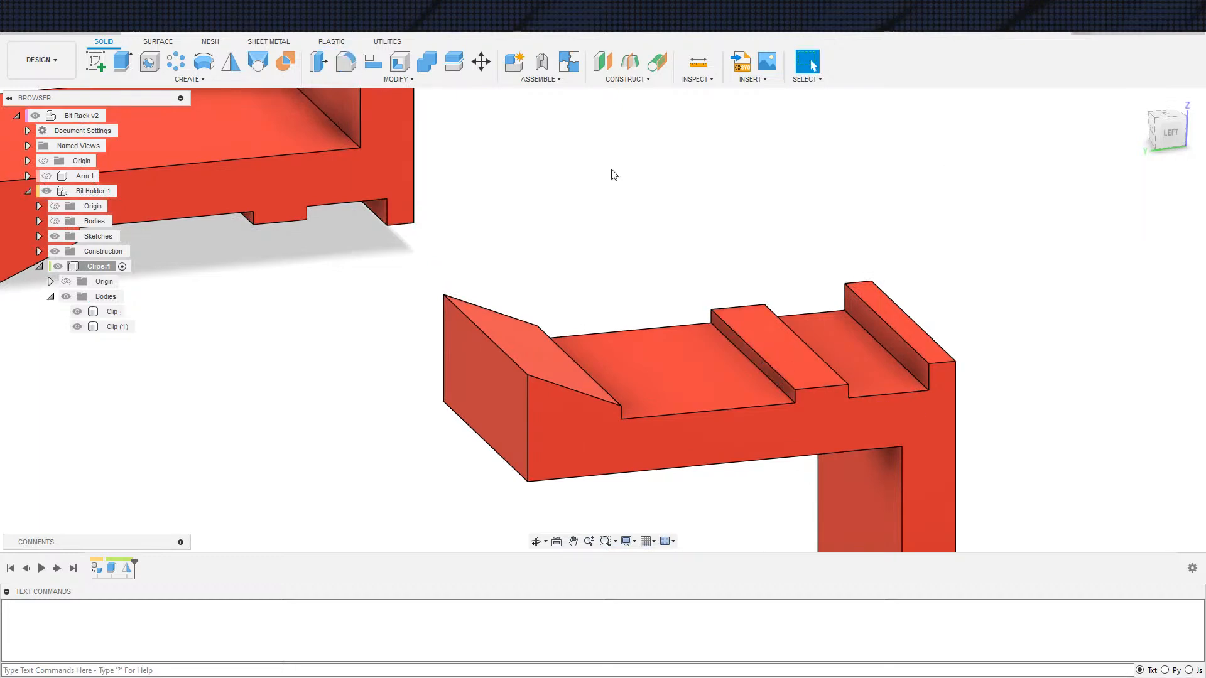
# Step: Offset both side faces of the small middle rib on every arm of both clips by -0.1 mm, and reactivate the top-level assembly
pyautogui.click(320, 62)
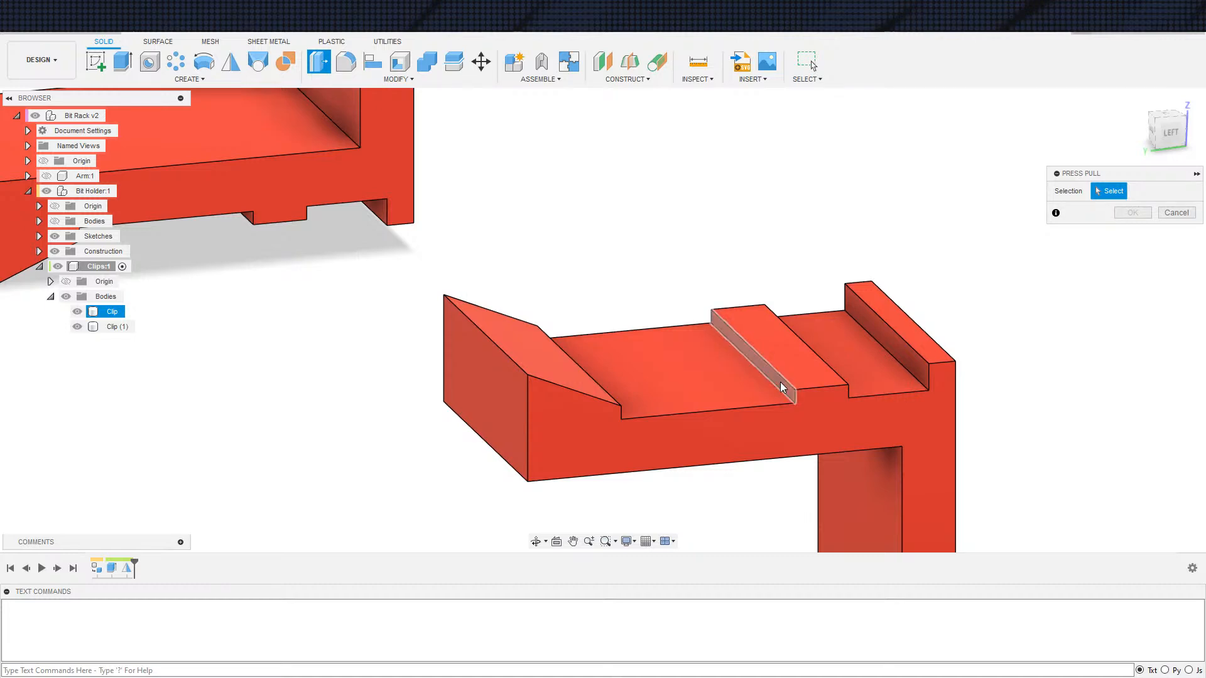
pyautogui.click(781, 386)
pyautogui.scroll(-4, 695, 336)
pyautogui.scroll(5, 571, 206)
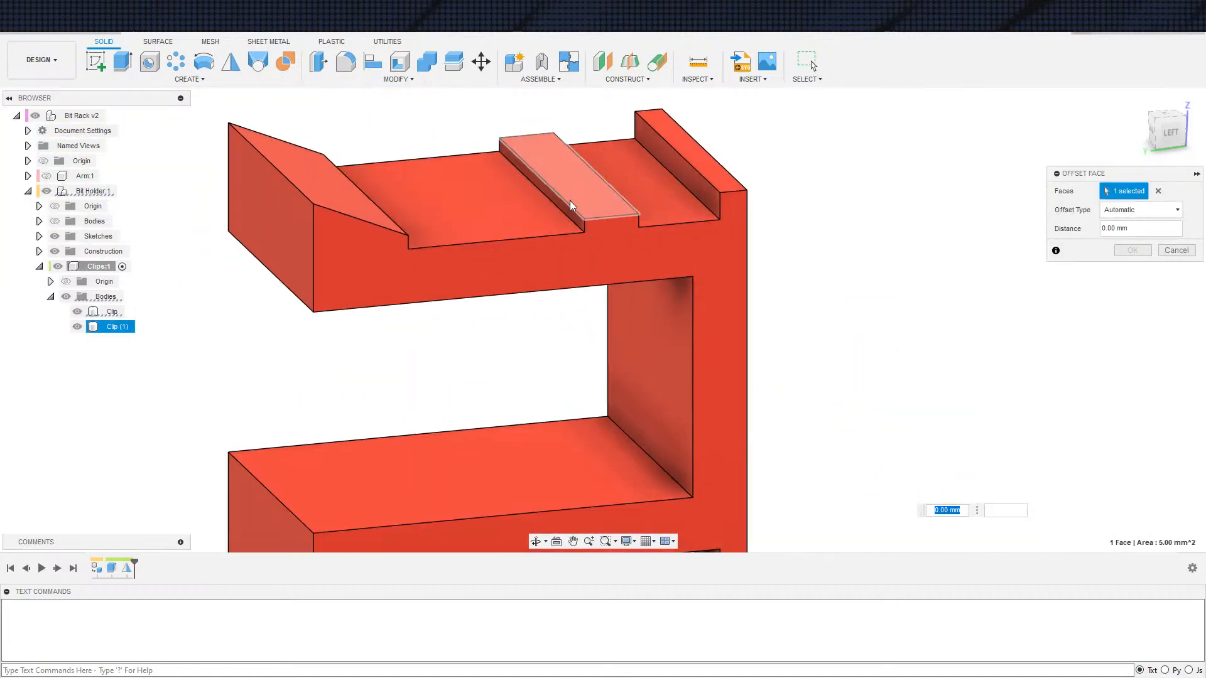
pyautogui.click(567, 206)
pyautogui.scroll(-5, 581, 245)
pyautogui.keyDown('shift'); pyautogui.moveTo(658, 375); pyautogui.dragTo(674, 342, button='middle'); pyautogui.keyUp('shift')
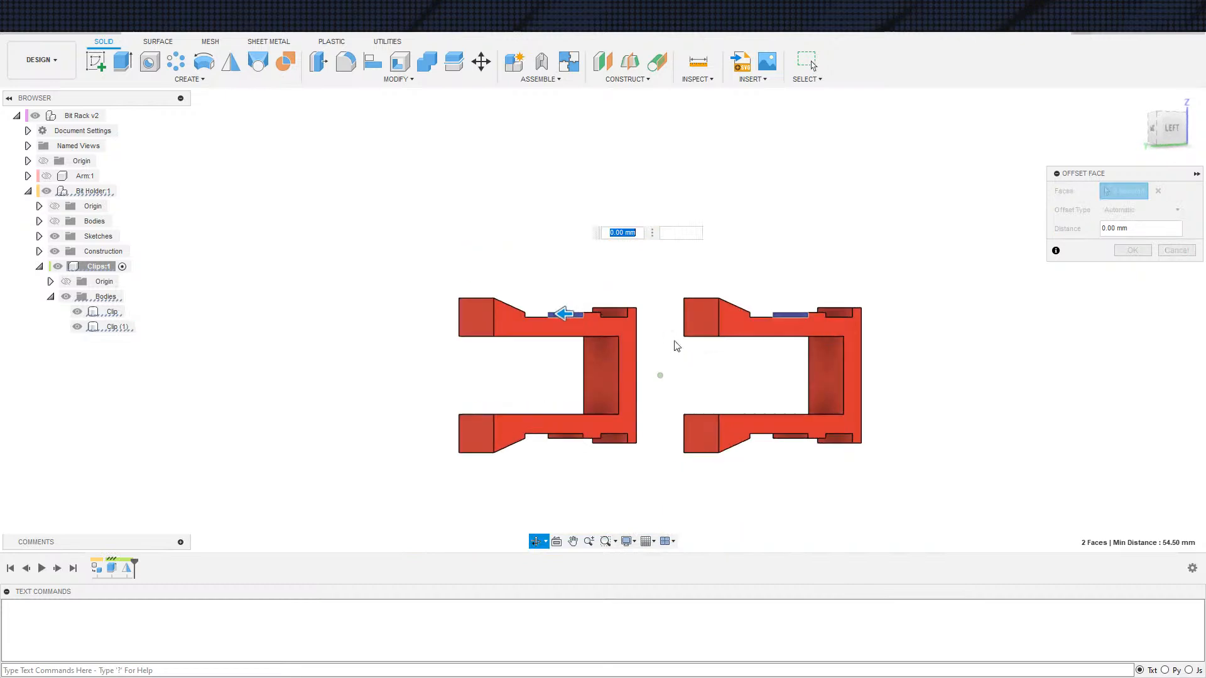
pyautogui.scroll(6, 578, 433)
pyautogui.click(543, 444)
pyautogui.moveTo(1008, 448); pyautogui.dragTo(708, 424, button='middle')
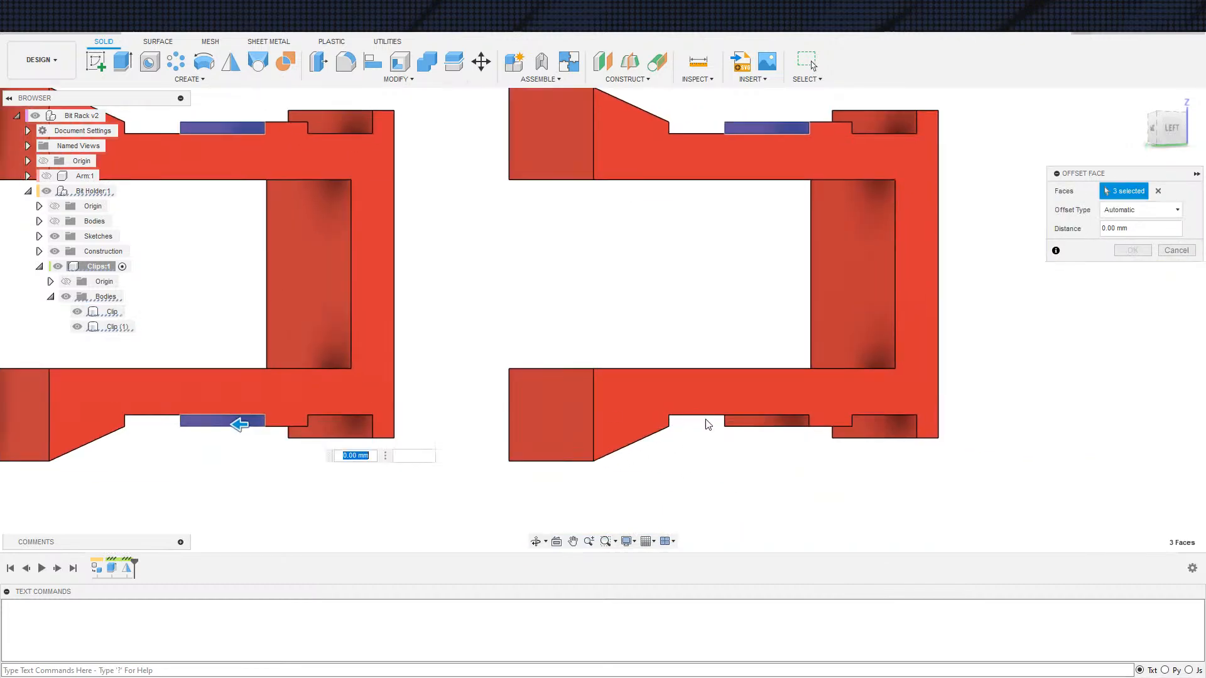
pyautogui.click(779, 436)
pyautogui.keyDown('shift'); pyautogui.moveTo(786, 430); pyautogui.dragTo(767, 448, button='middle'); pyautogui.keyUp('shift')
pyautogui.scroll(5, 769, 446)
pyautogui.click(861, 420)
pyautogui.scroll(-5, 854, 420)
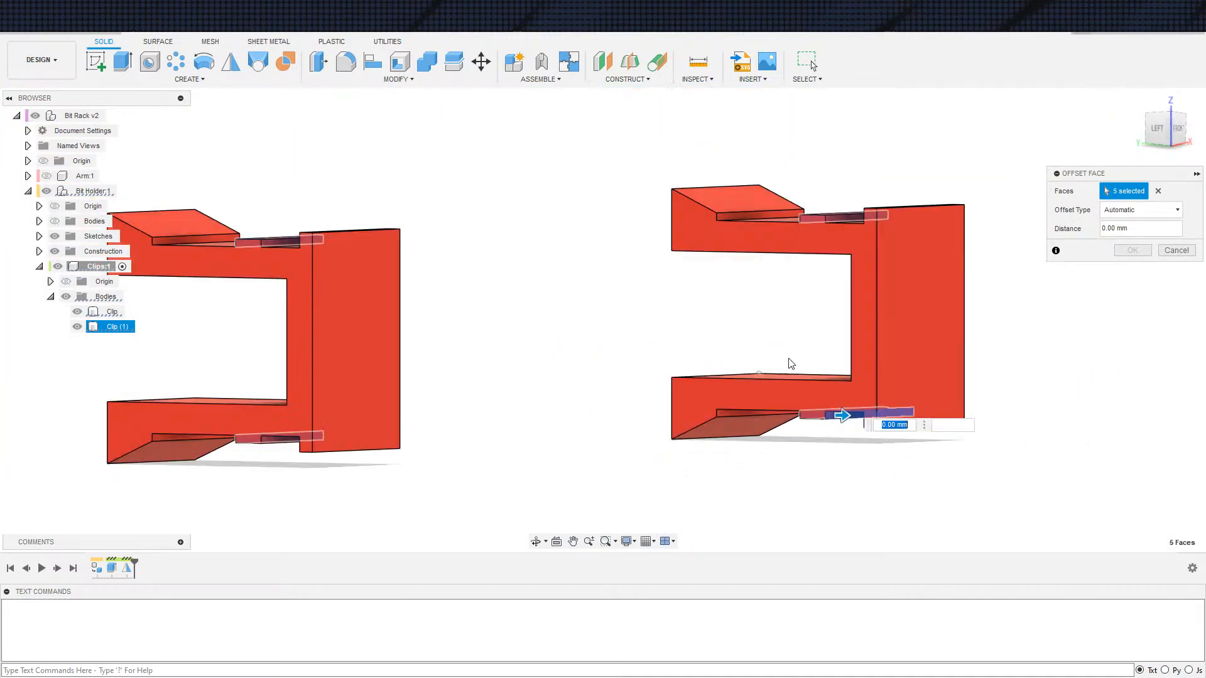
pyautogui.scroll(3, 824, 224)
pyautogui.click(845, 216)
pyautogui.moveTo(334, 480); pyautogui.dragTo(635, 386, button='middle')
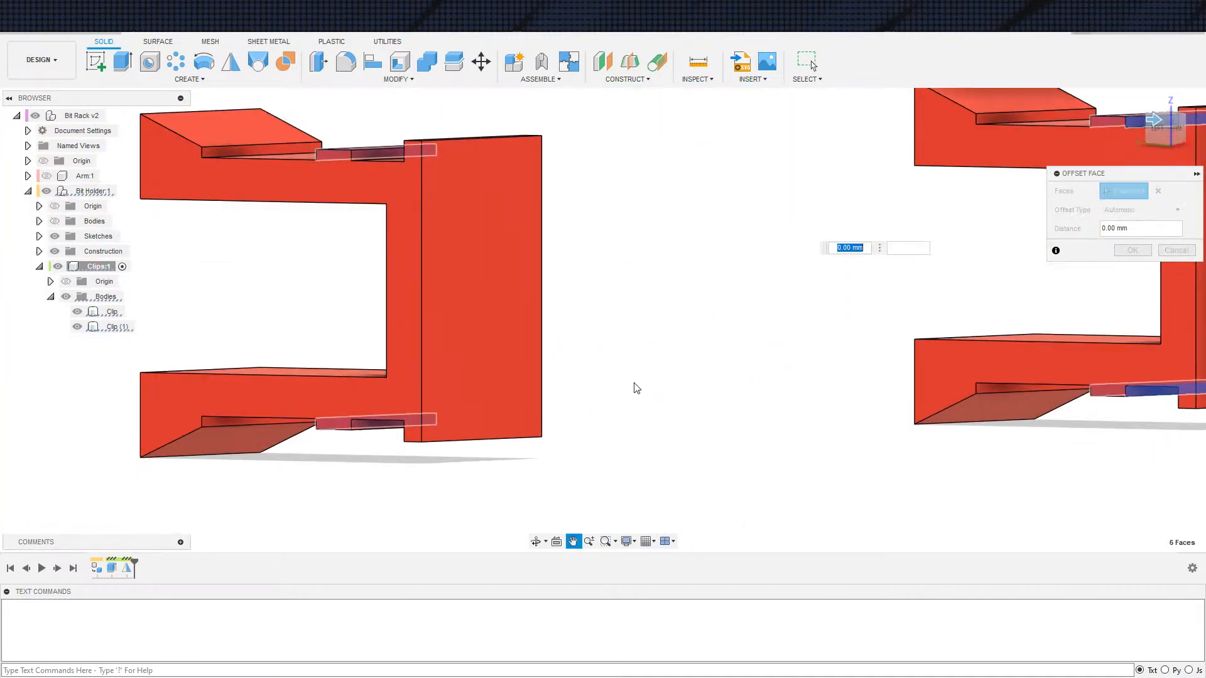
pyautogui.scroll(-3, 505, 376)
pyautogui.click(405, 209)
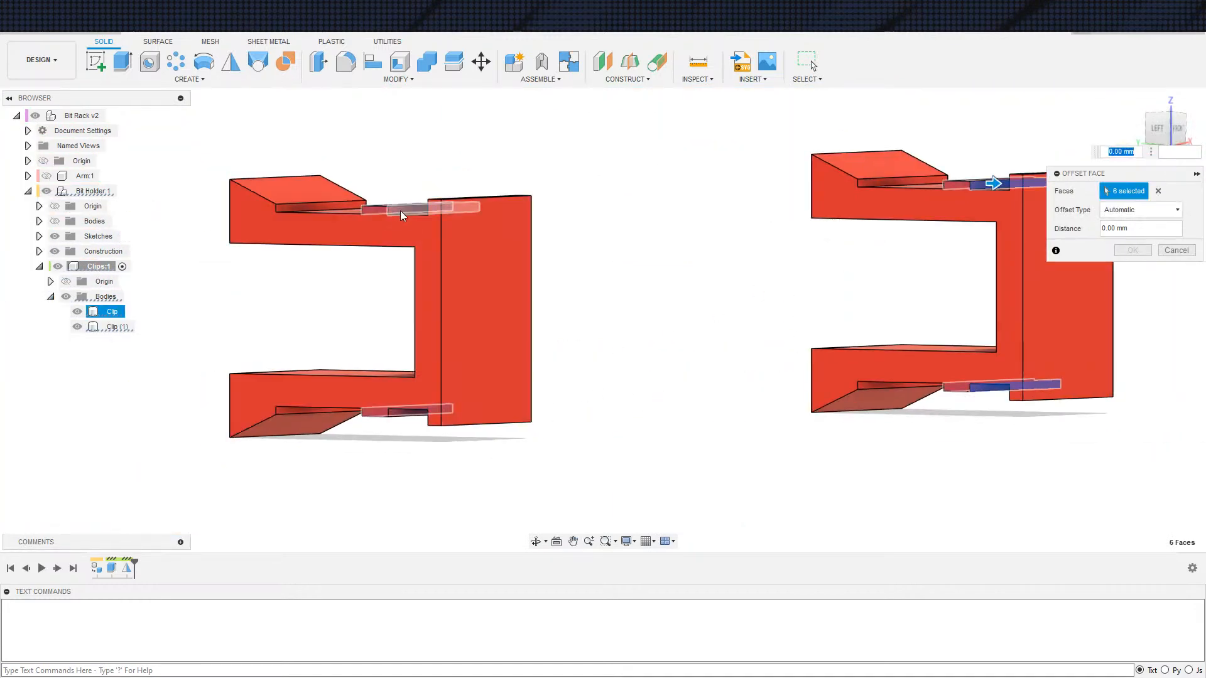
pyautogui.click(408, 421)
pyautogui.keyDown('shift'); pyautogui.moveTo(647, 390); pyautogui.dragTo(682, 410, button='middle'); pyautogui.keyUp('shift')
pyautogui.scroll(3, 731, 409)
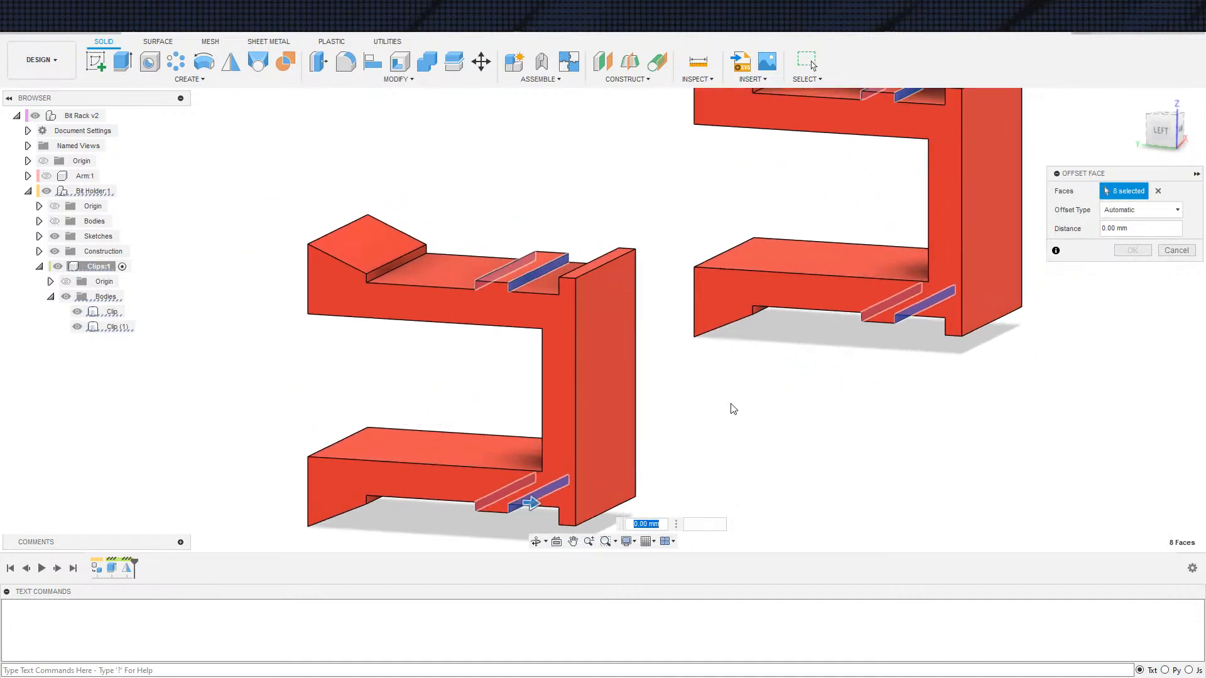
pyautogui.scroll(1, 734, 409)
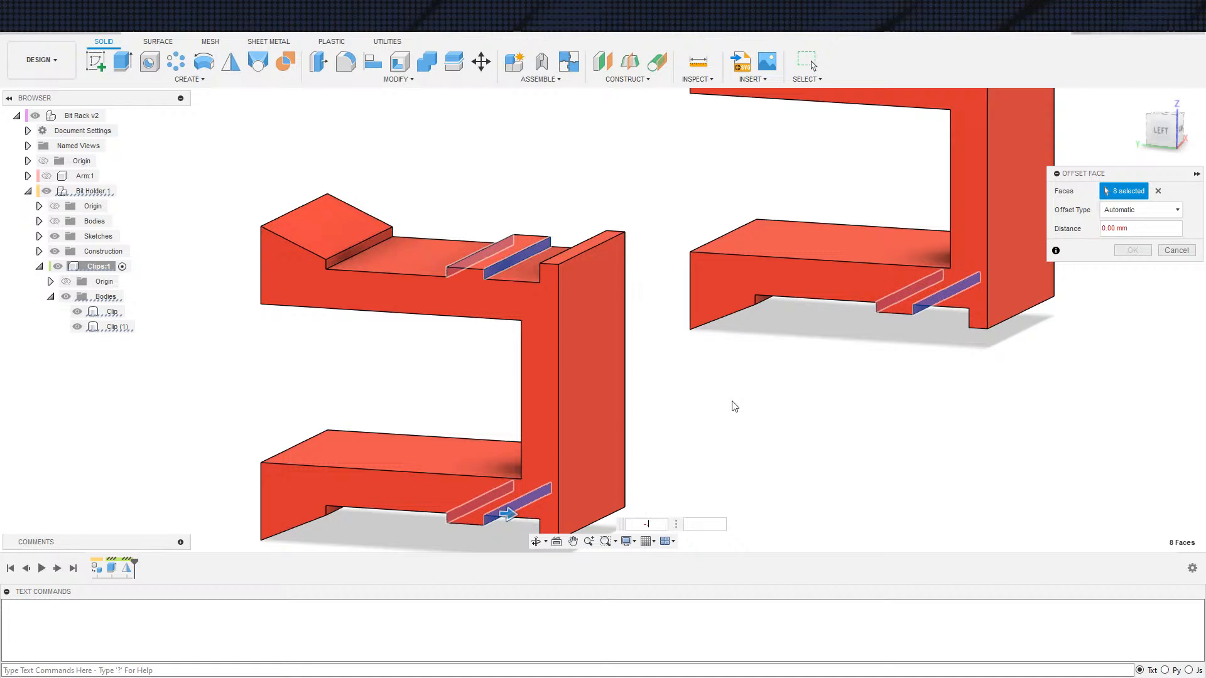
pyautogui.write('1')
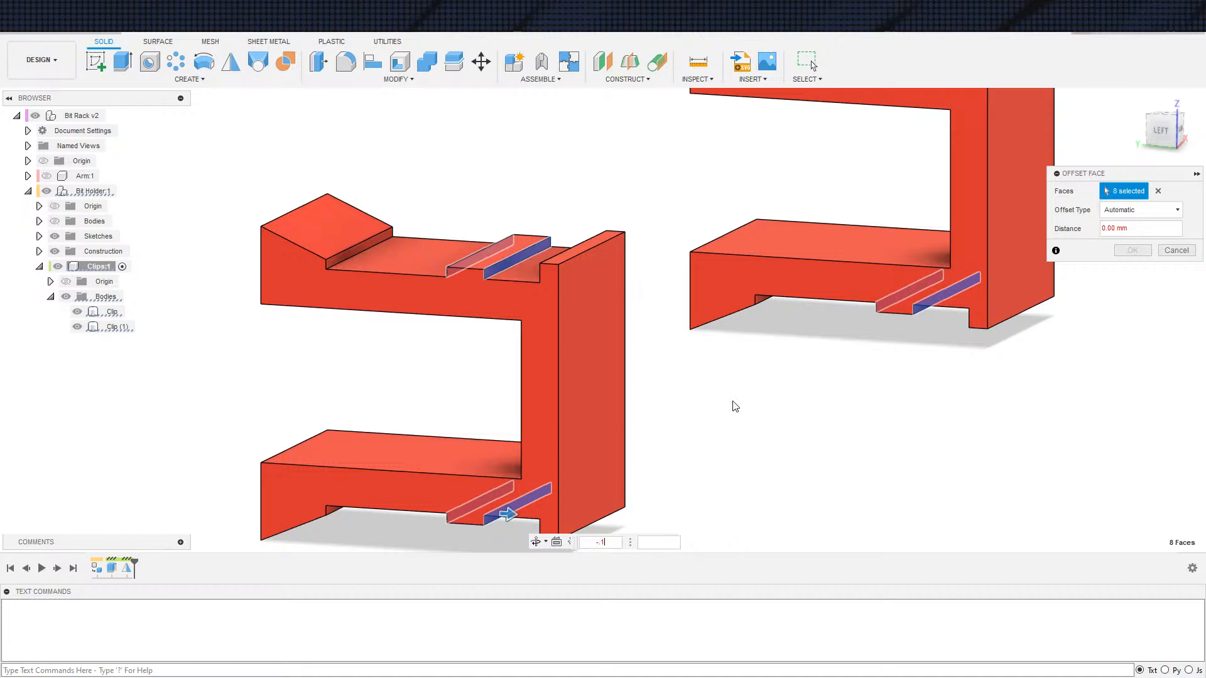
pyautogui.press('Return')
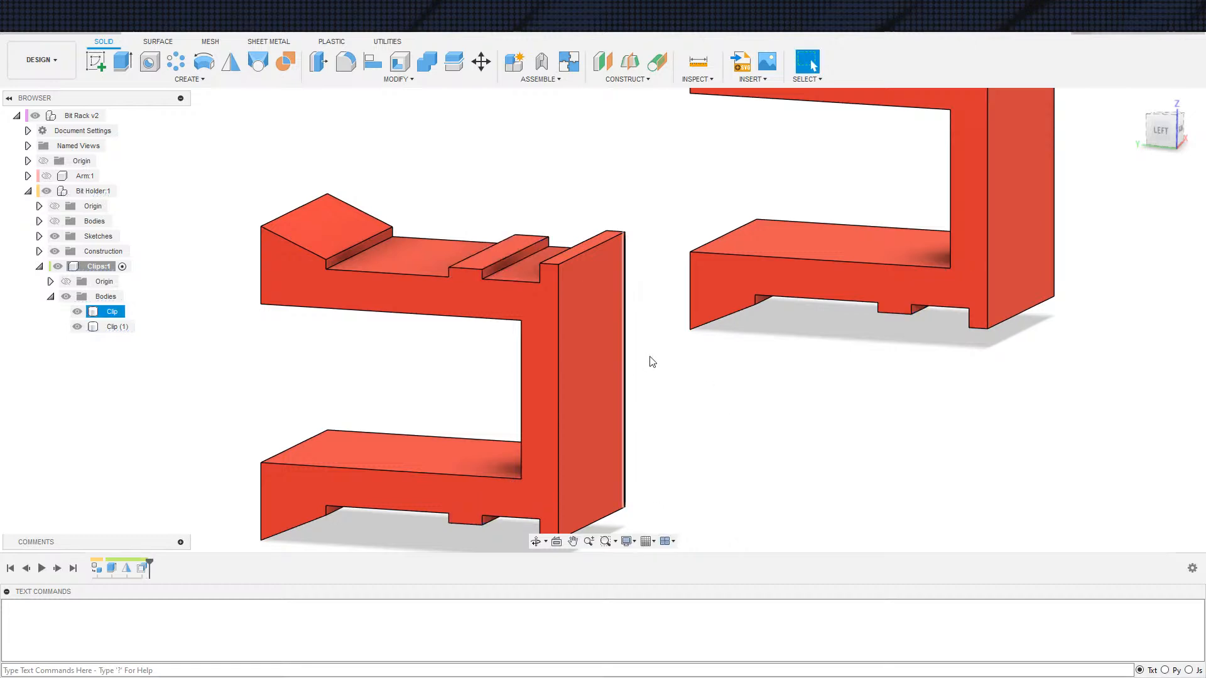
pyautogui.scroll(-5, 785, 383)
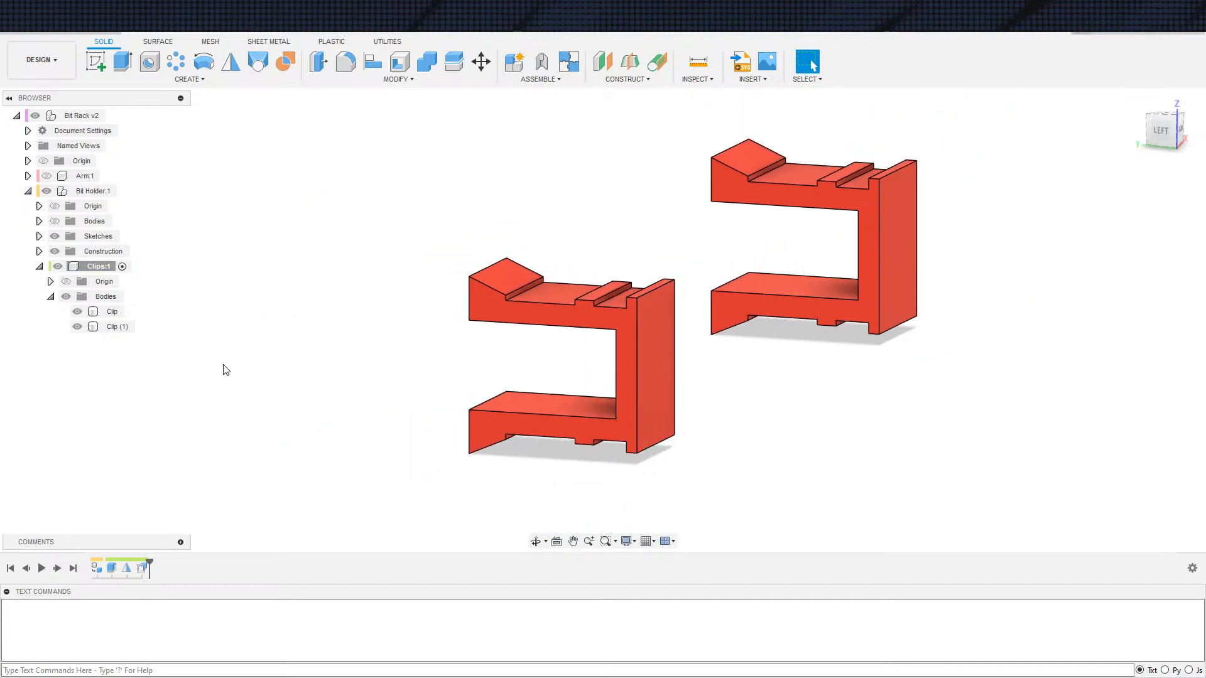
pyautogui.click(114, 116)
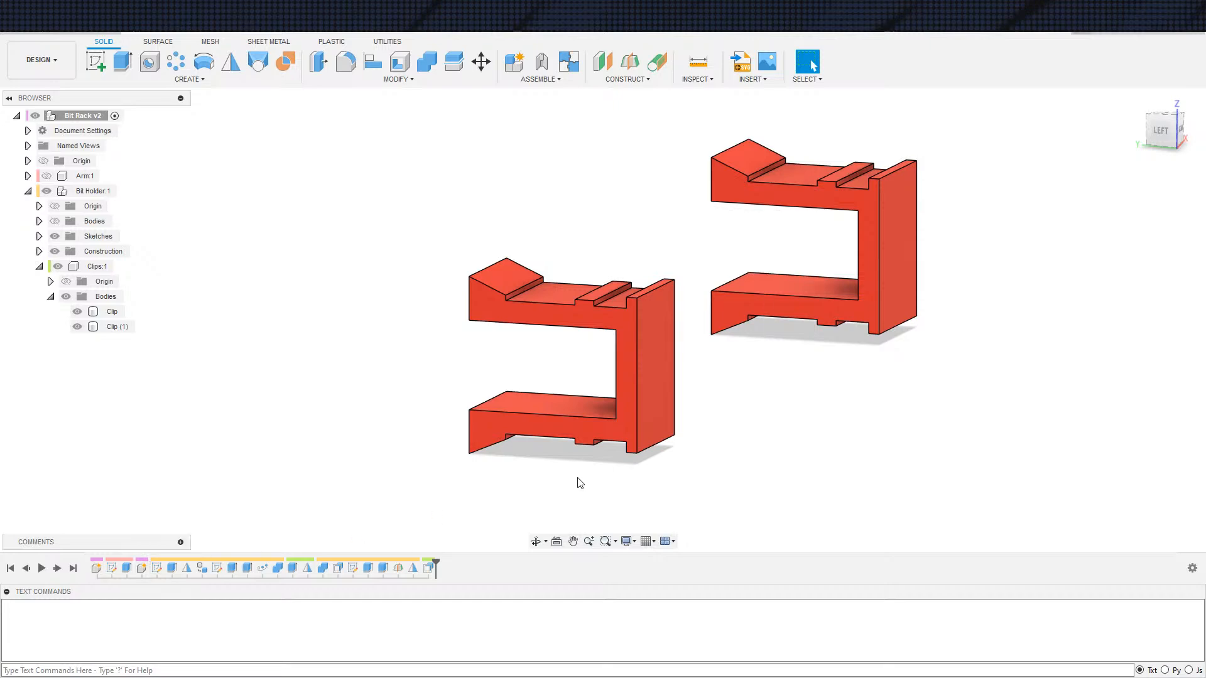
# Step: In the Bit Holder's clip profile sketch, set the height of the 2 mm long step beside the 4 mm block to 1 mm and finish
pyautogui.doubleClick(157, 569)
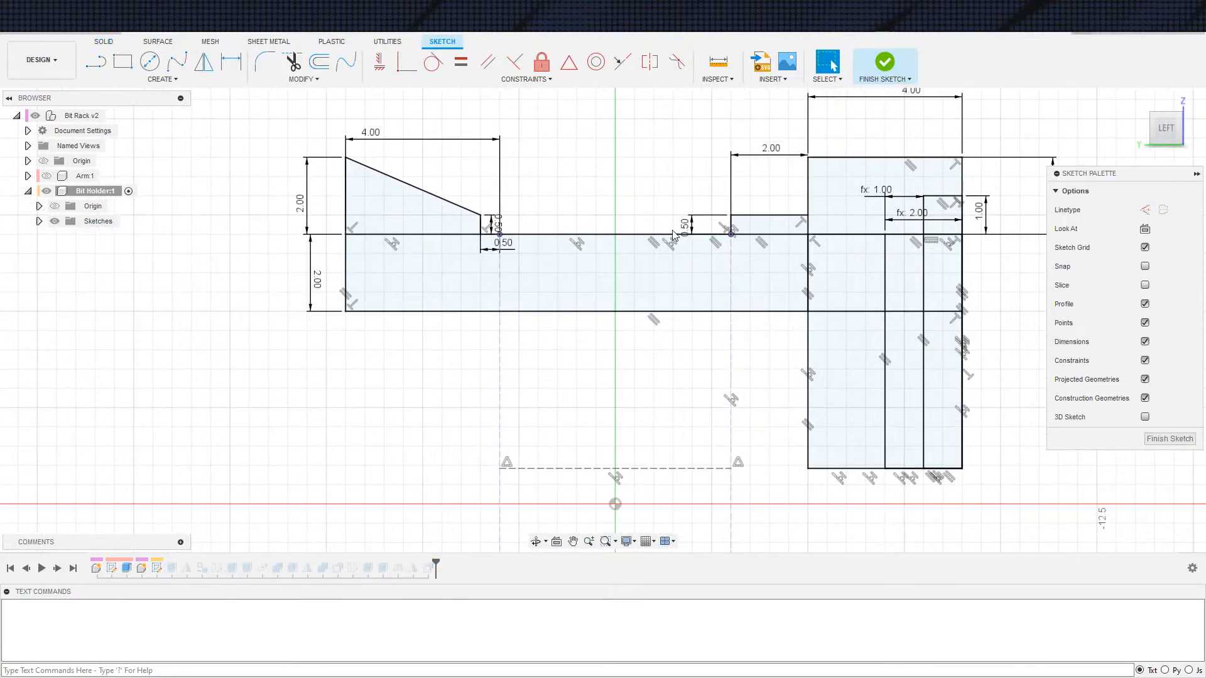
pyautogui.doubleClick(683, 224)
pyautogui.write('1')
pyautogui.press('Return')
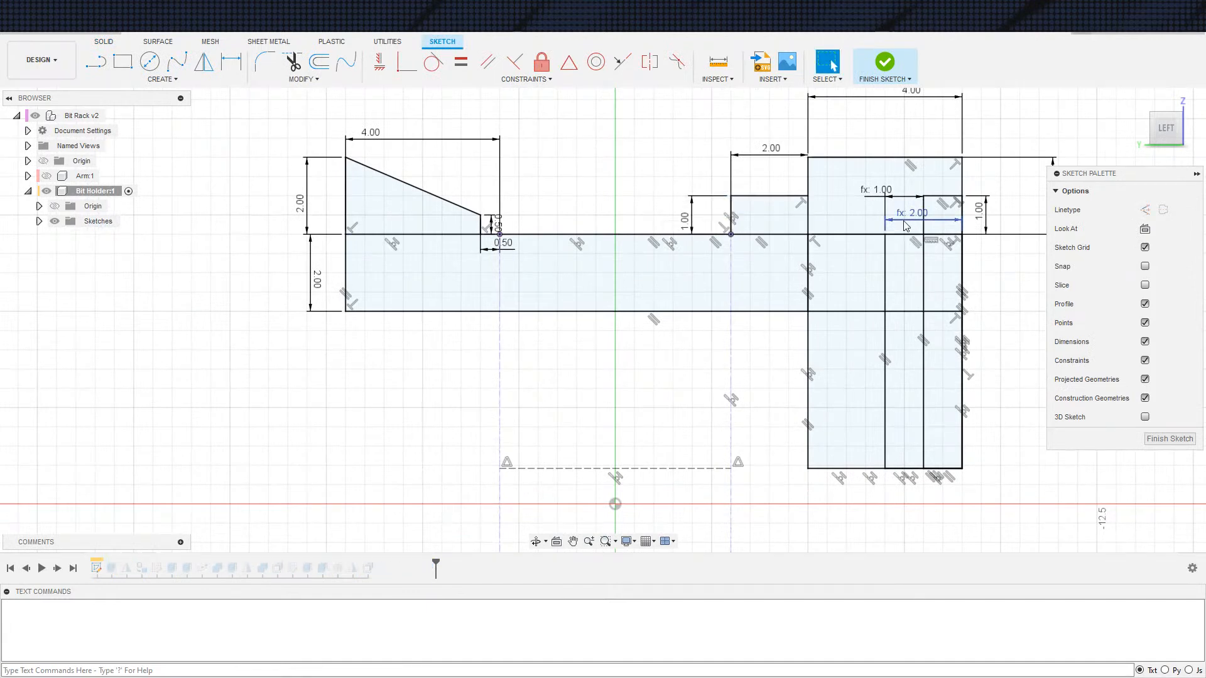
pyautogui.click(884, 62)
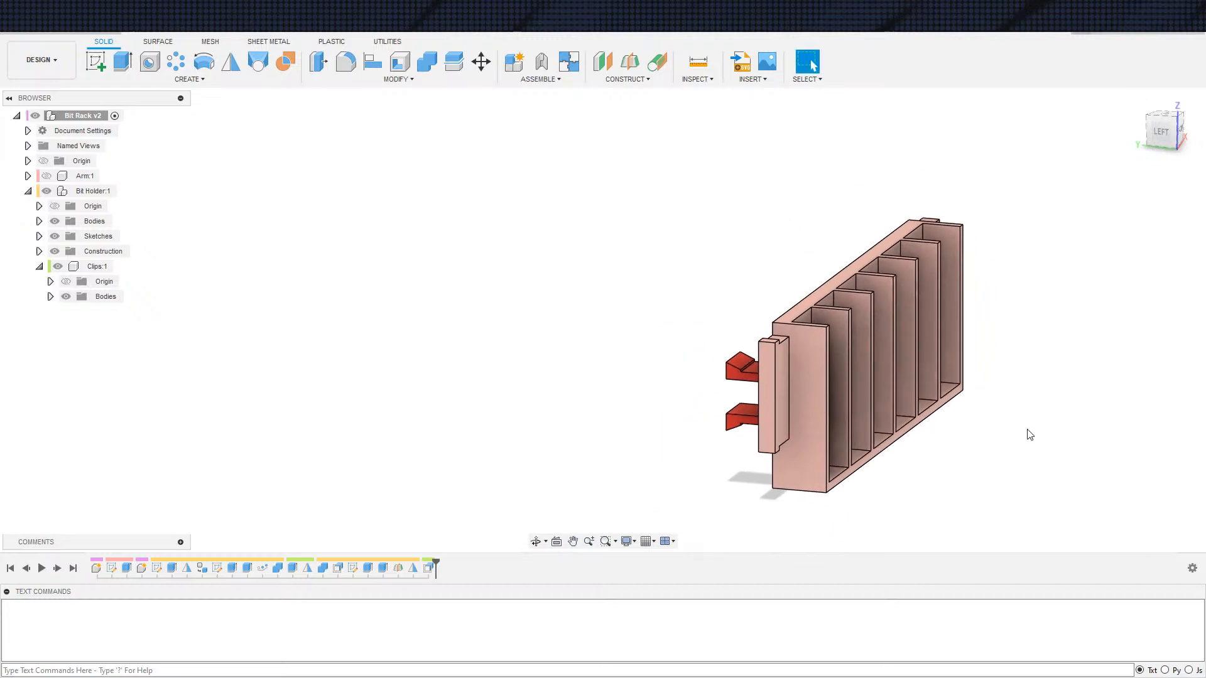
# Step: Reopen the Bit Holder's Sketch1, set the height of the 2 mm long step beside the 4 mm block to 1.2 mm, and finish the sketch
pyautogui.keyDown('shift'); pyautogui.moveTo(1042, 444); pyautogui.dragTo(1058, 431, button='middle'); pyautogui.keyUp('shift')
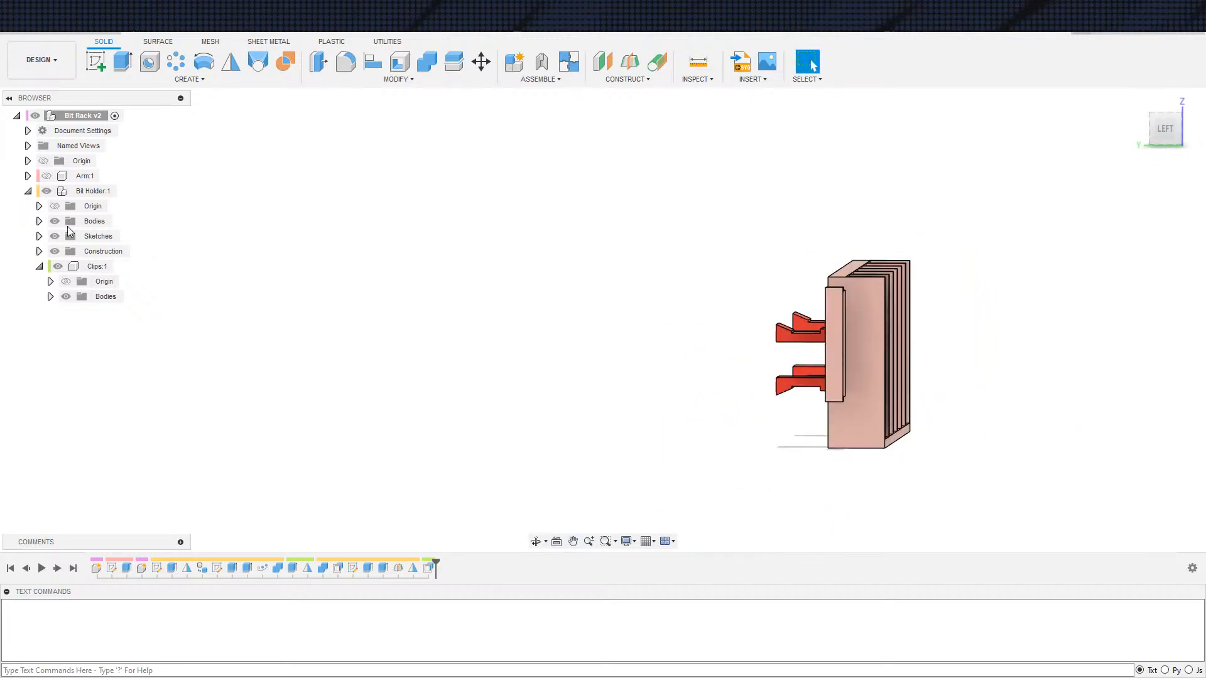
pyautogui.click(39, 236)
pyautogui.doubleClick(107, 251)
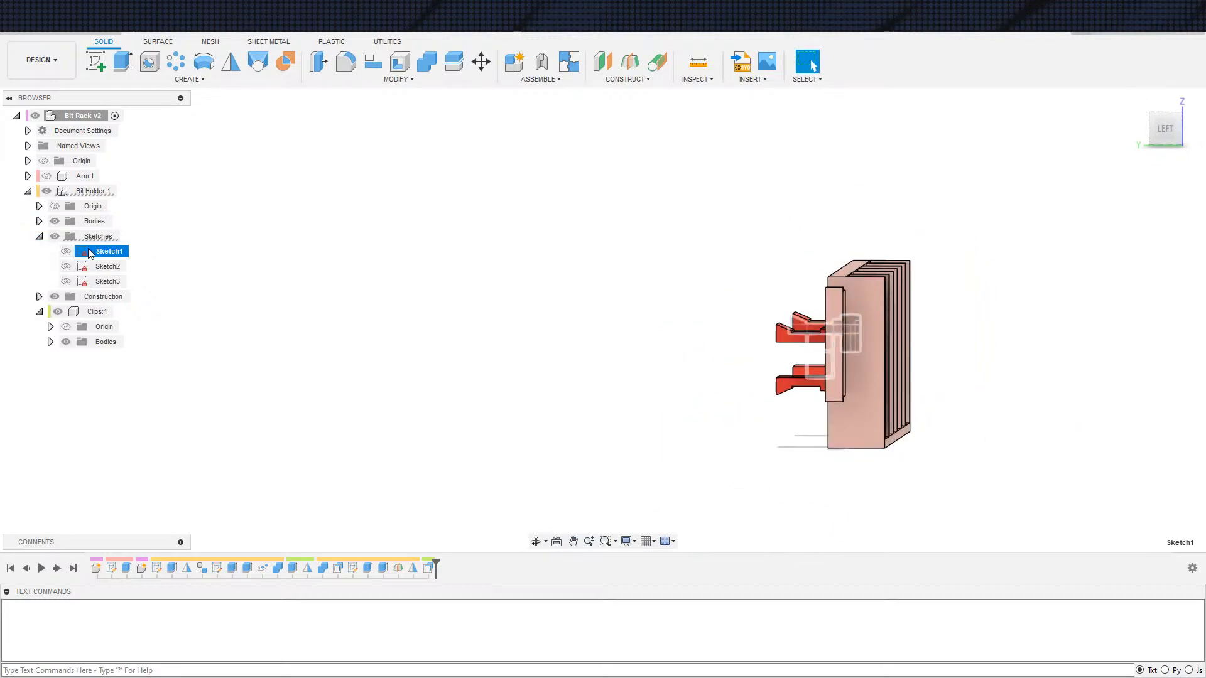
pyautogui.scroll(6, 828, 334)
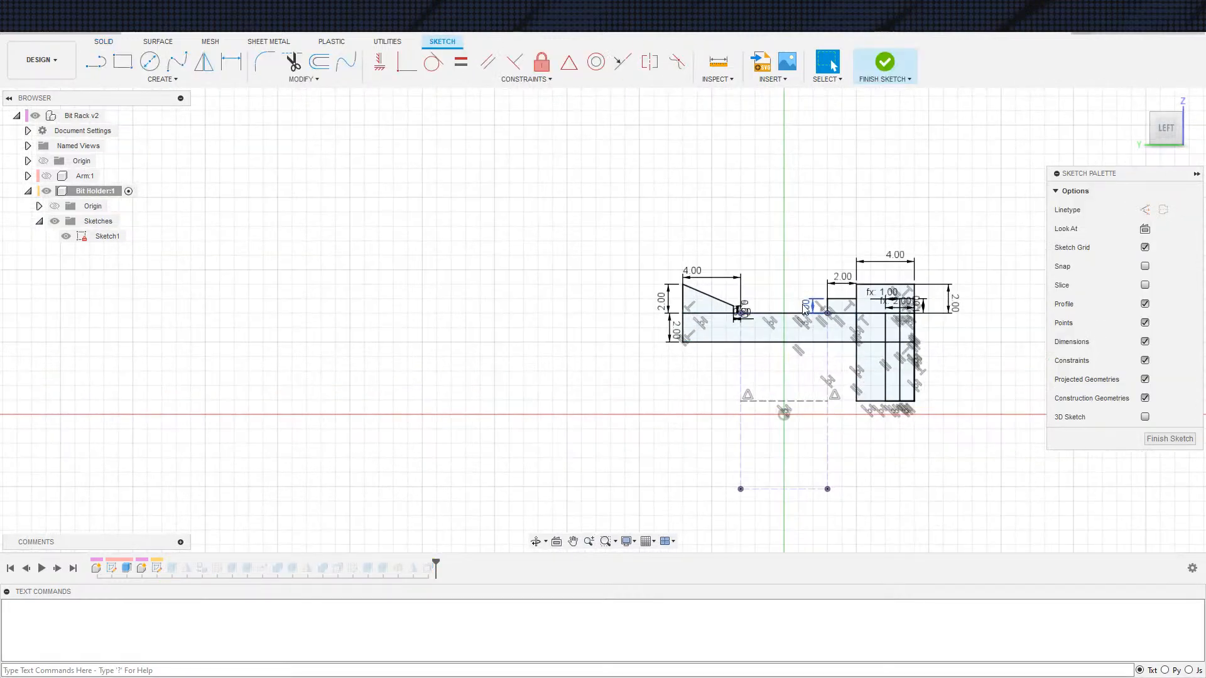
pyautogui.doubleClick(815, 309)
pyautogui.write('1.2')
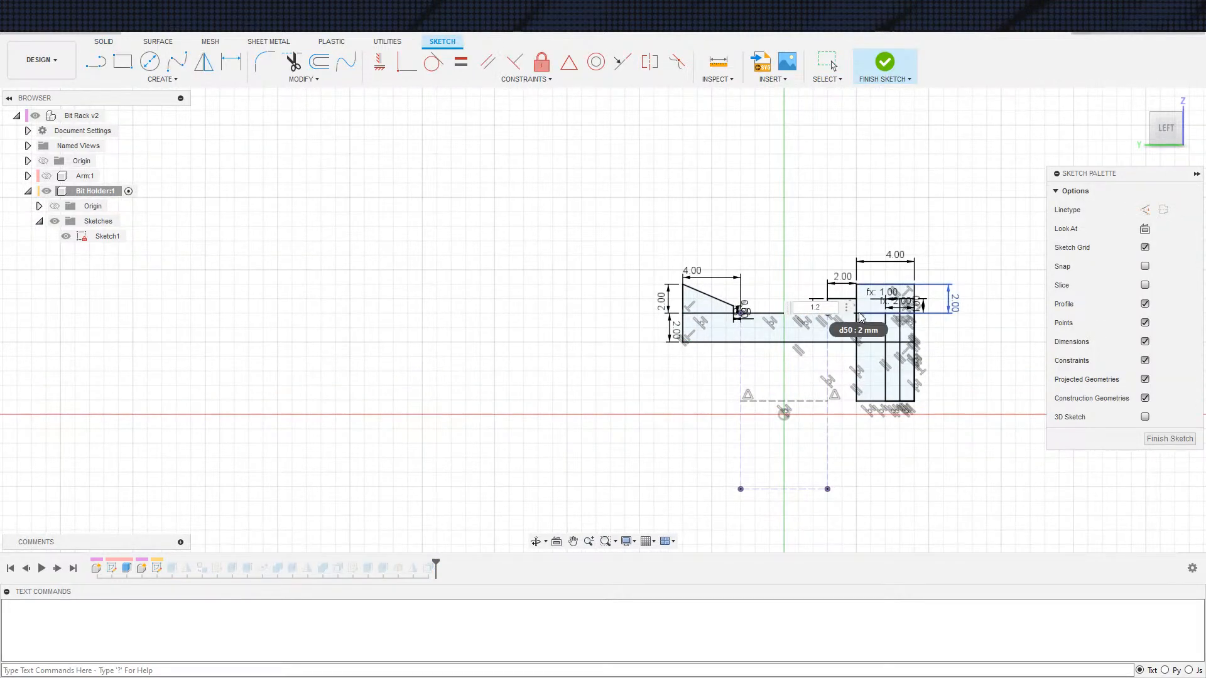
pyautogui.press('Return')
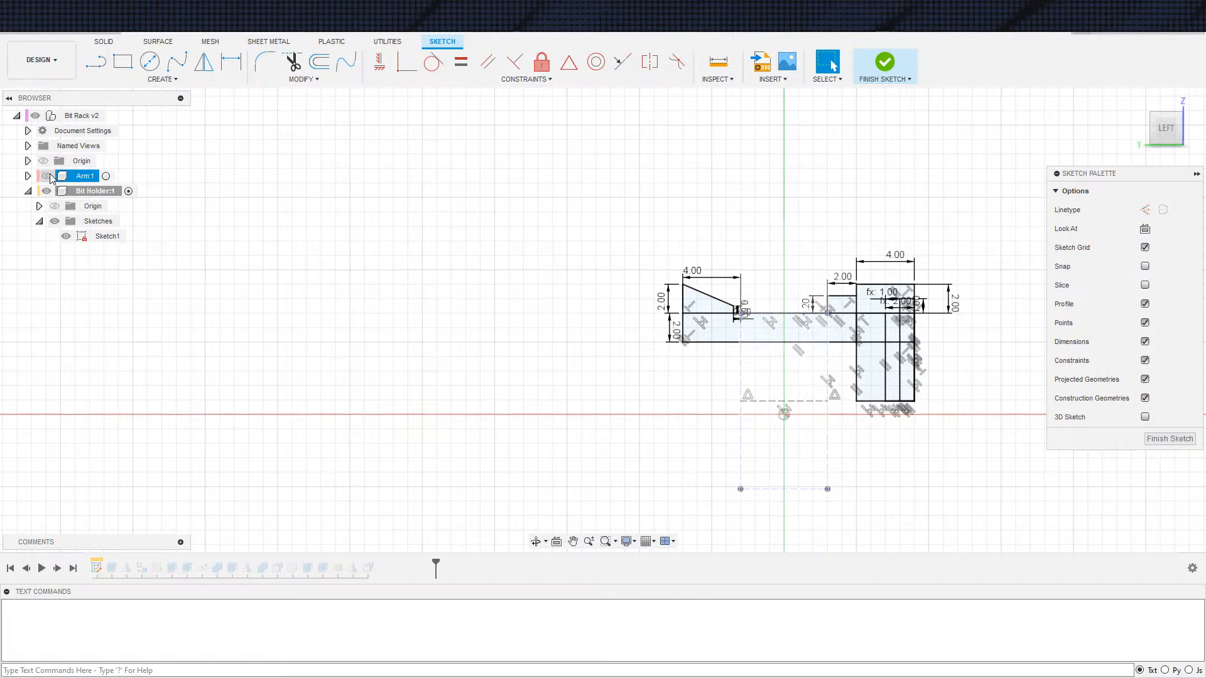
pyautogui.click(885, 61)
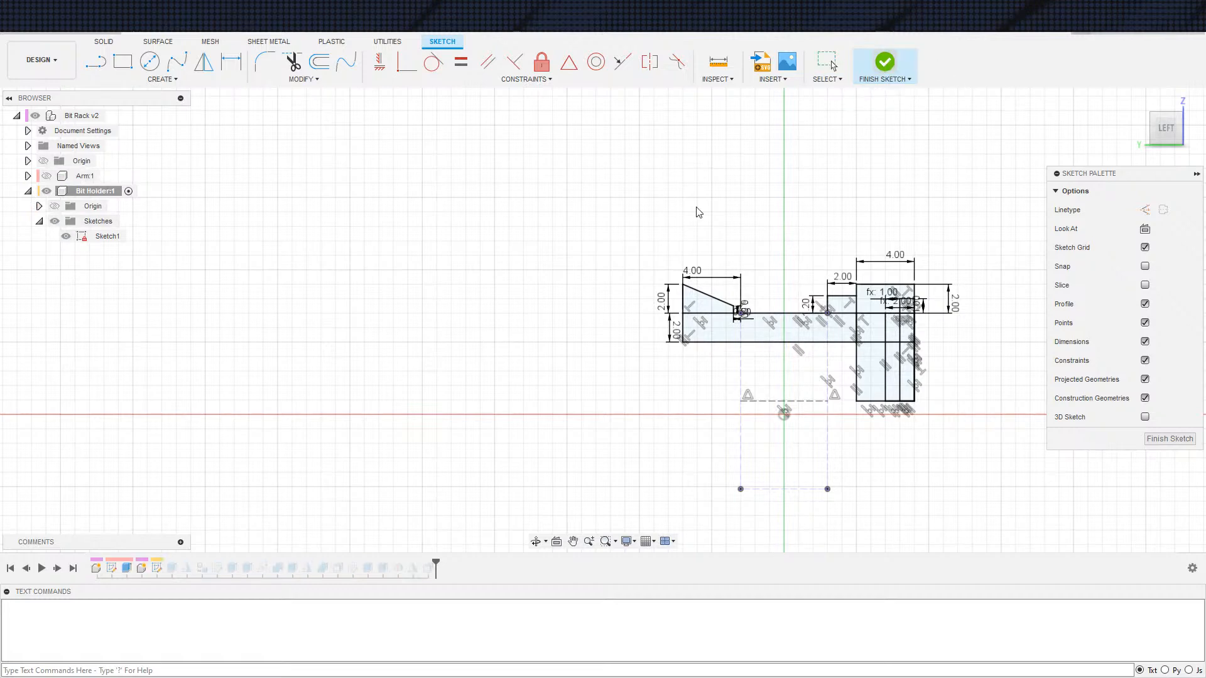
# Step: Show the Arm component again and save the design as a new version with the default description
pyautogui.scroll(-3, 345, 302)
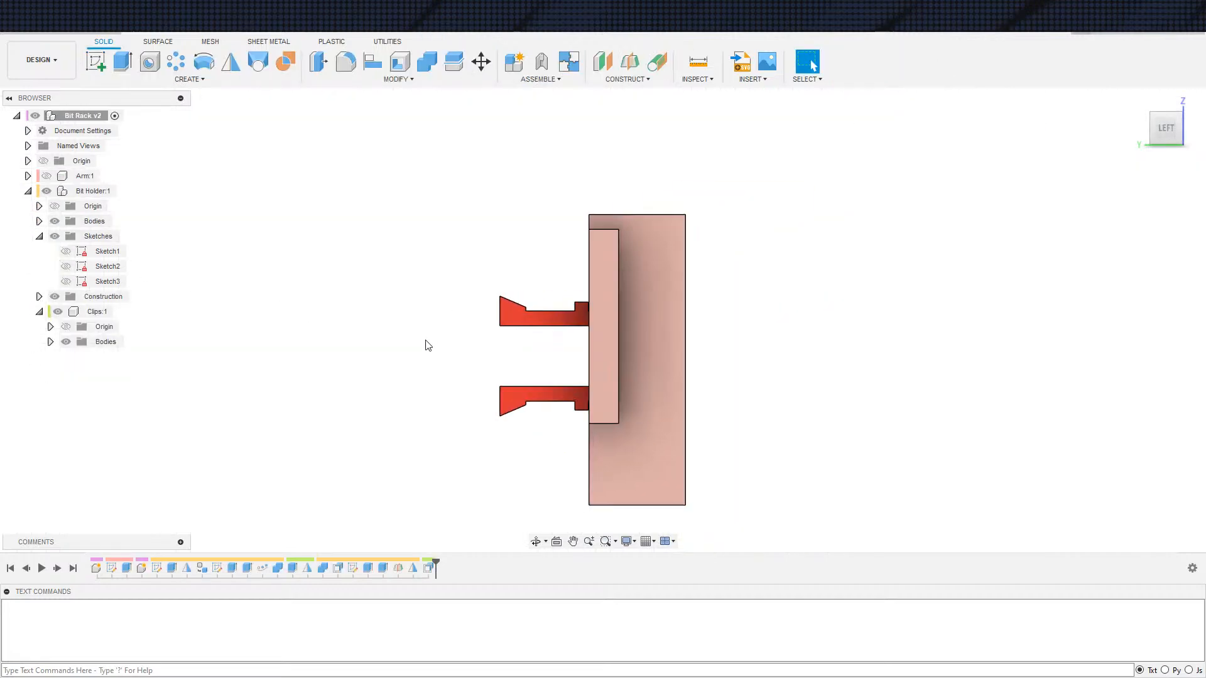
pyautogui.keyDown('shift'); pyautogui.moveTo(425, 340); pyautogui.dragTo(376, 364, button='middle'); pyautogui.keyUp('shift')
pyautogui.scroll(-3, 694, 388)
pyautogui.keyDown('shift'); pyautogui.moveTo(823, 420); pyautogui.dragTo(541, 367, button='middle'); pyautogui.keyUp('shift')
pyautogui.click(46, 176)
pyautogui.scroll(-3, 454, 367)
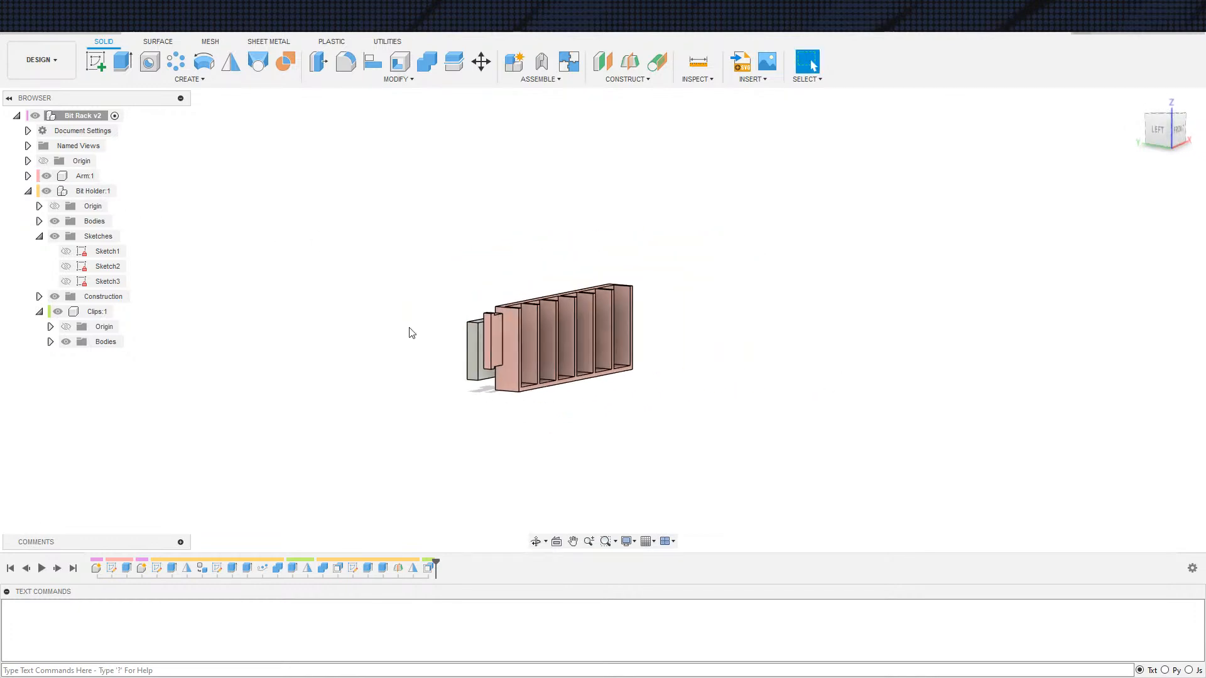
pyautogui.moveTo(361, 290); pyautogui.dragTo(336, 322, button='middle')
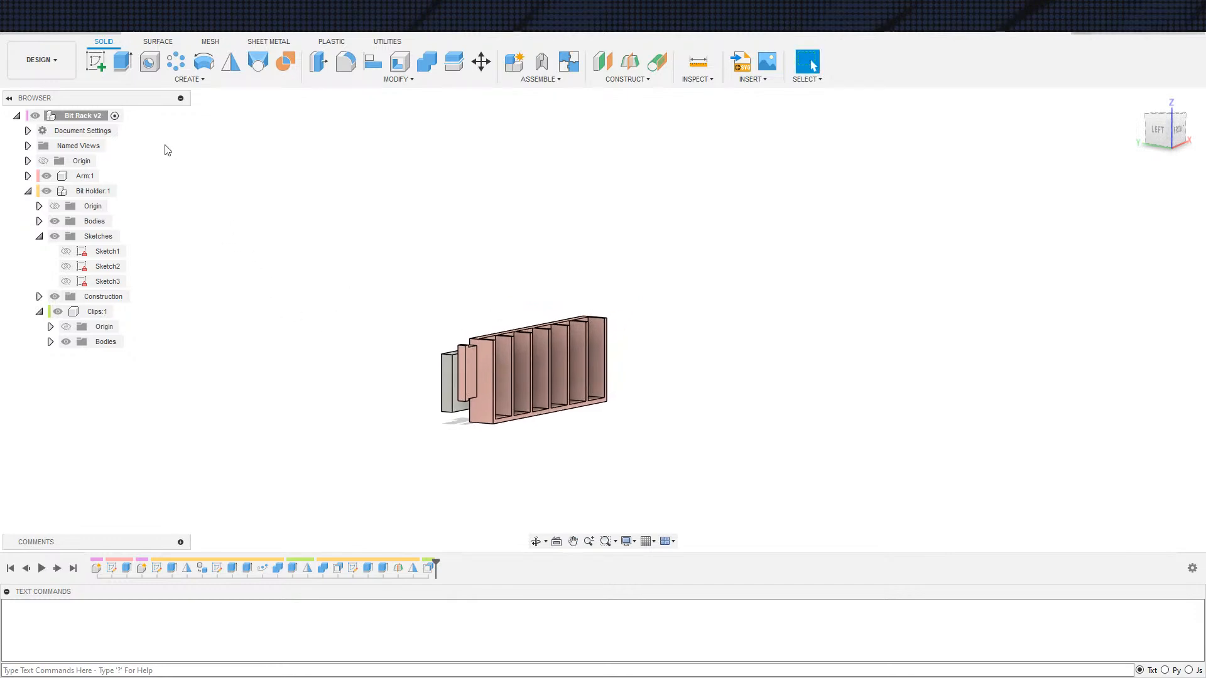
pyautogui.hotkey('ctrl', 's')
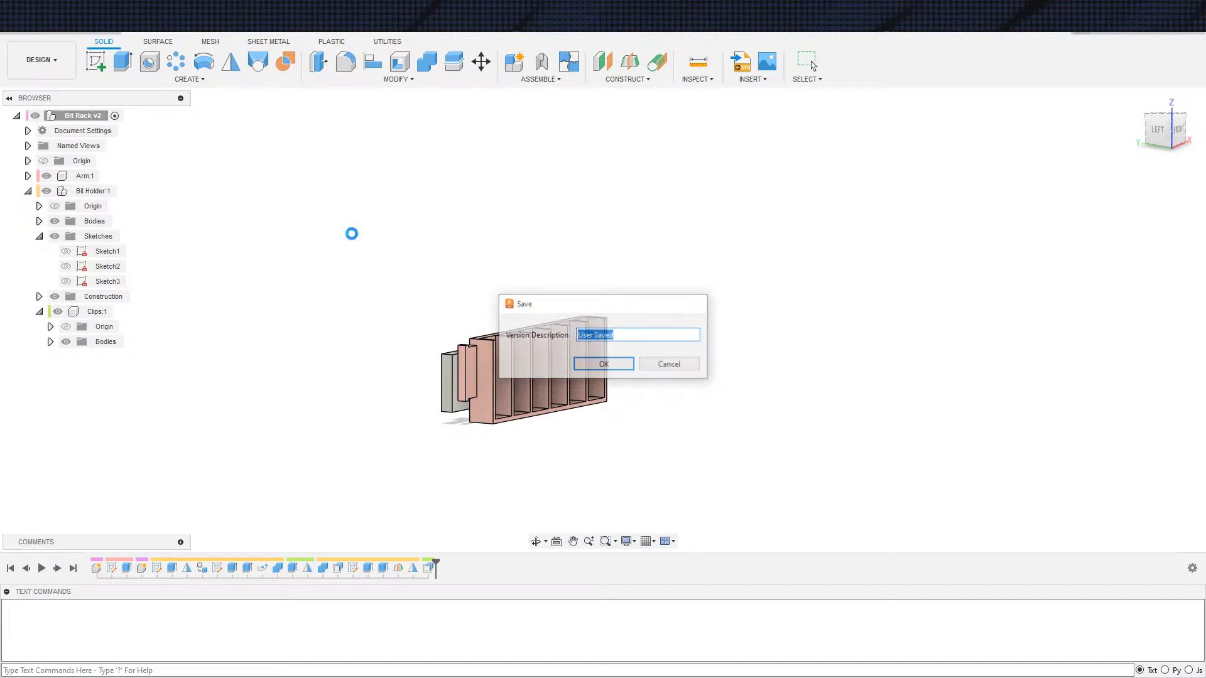
pyautogui.press('Return')
# Step: Create a new empty design and start a sketch on the YZ plane
pyautogui.click(1085, 37)
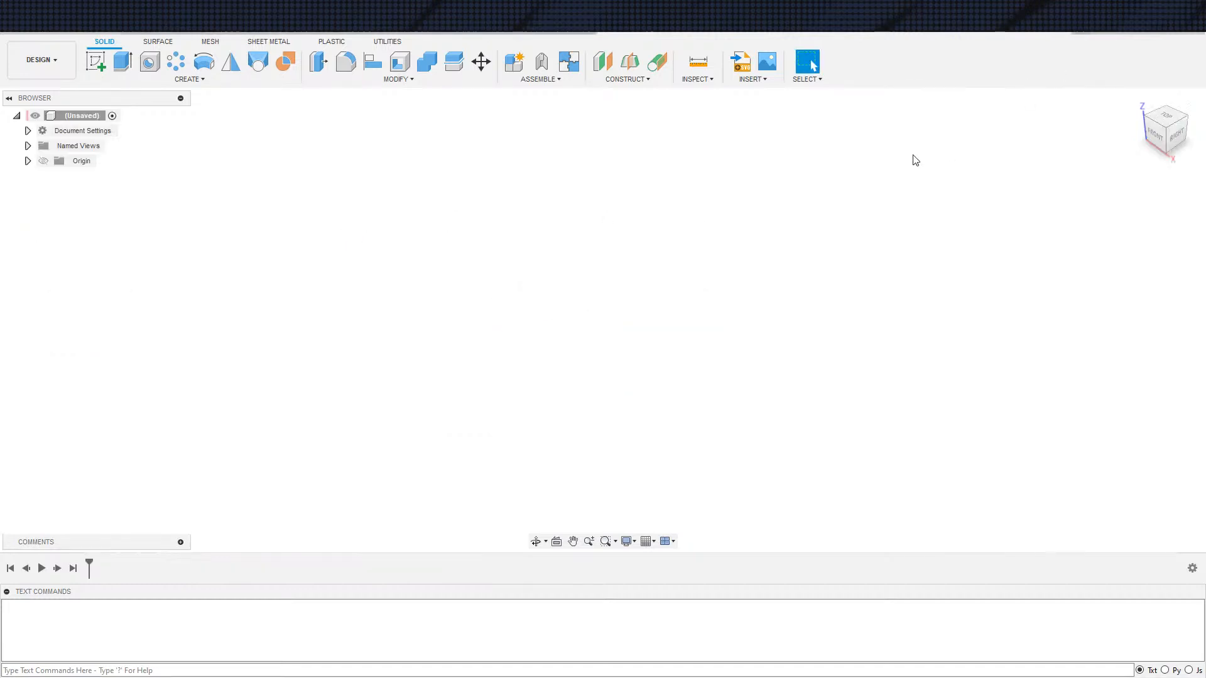
pyautogui.click(589, 28)
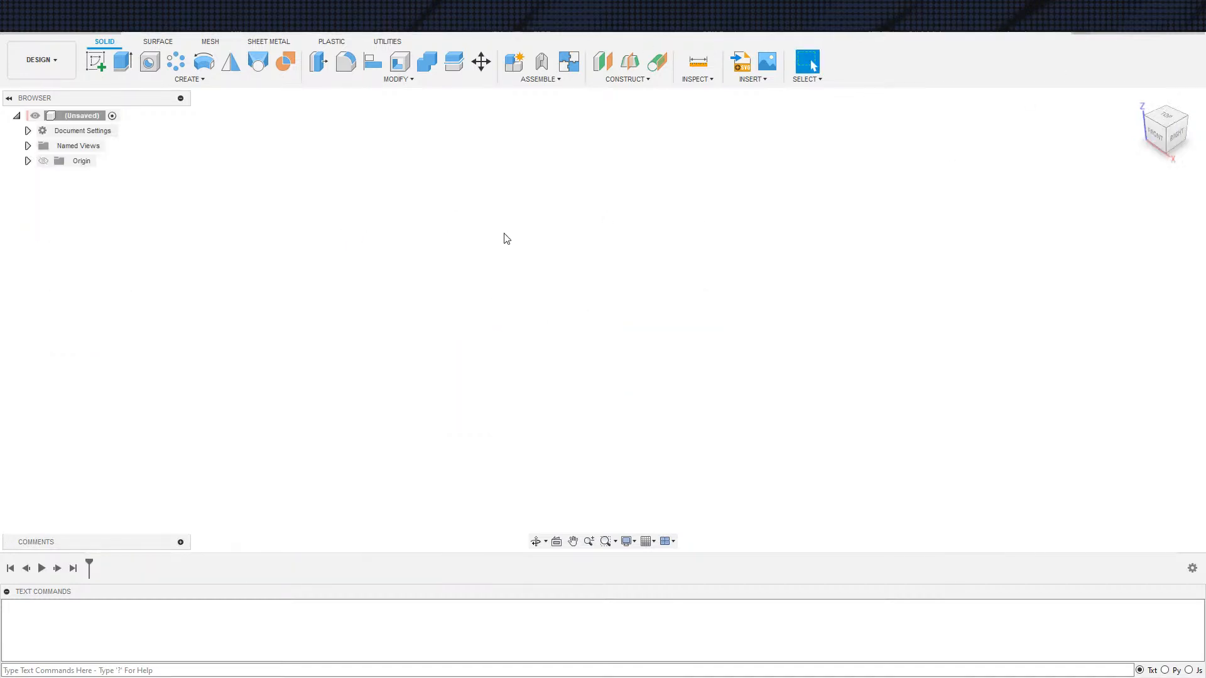
pyautogui.press('s')
pyautogui.click(452, 377)
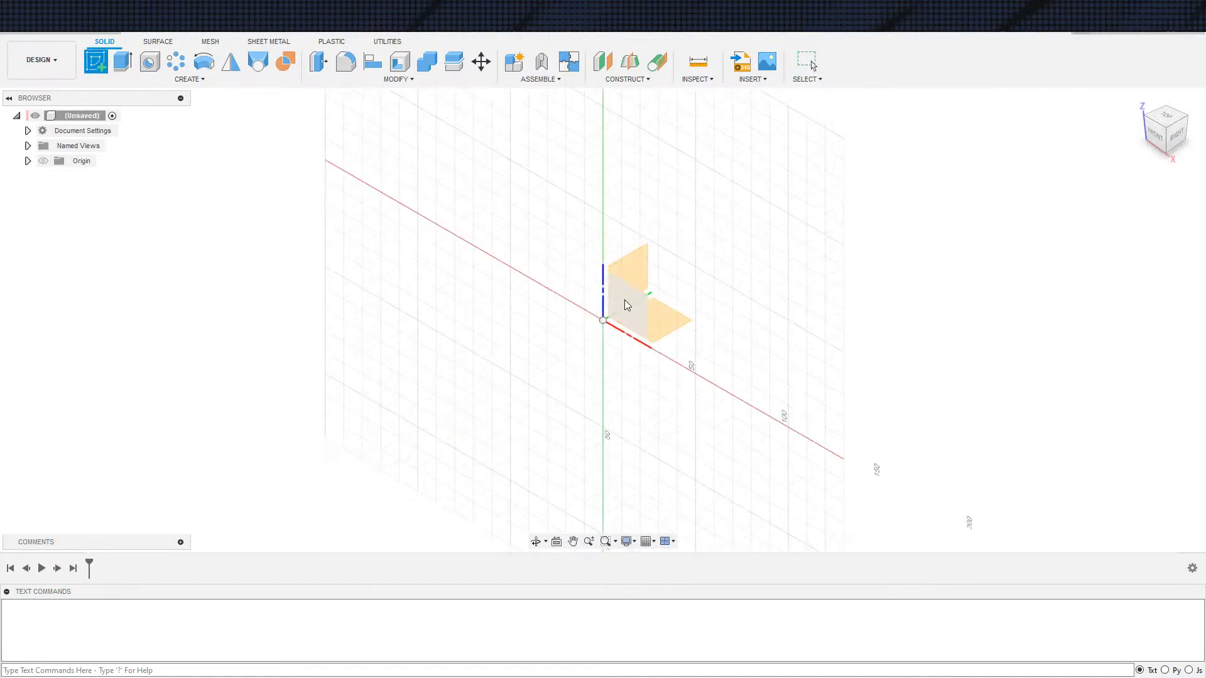
pyautogui.keyDown('shift'); pyautogui.moveTo(803, 333); pyautogui.dragTo(603, 299, button='middle'); pyautogui.keyUp('shift')
pyautogui.click(601, 296)
# Step: Sketch a three-point rectangle enclosing the origin and constrain one of its short edges to be vertical
pyautogui.press('s')
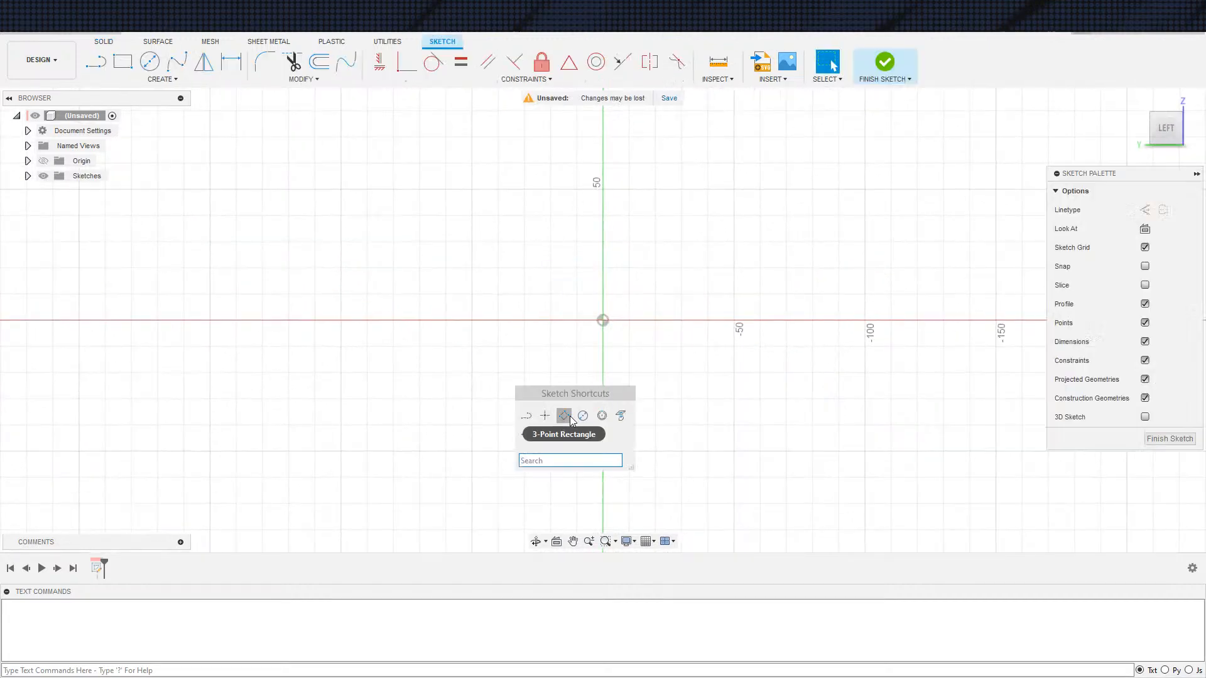
pyautogui.click(584, 415)
pyautogui.click(527, 261)
pyautogui.click(515, 385)
pyautogui.click(729, 389)
pyautogui.press('Escape')
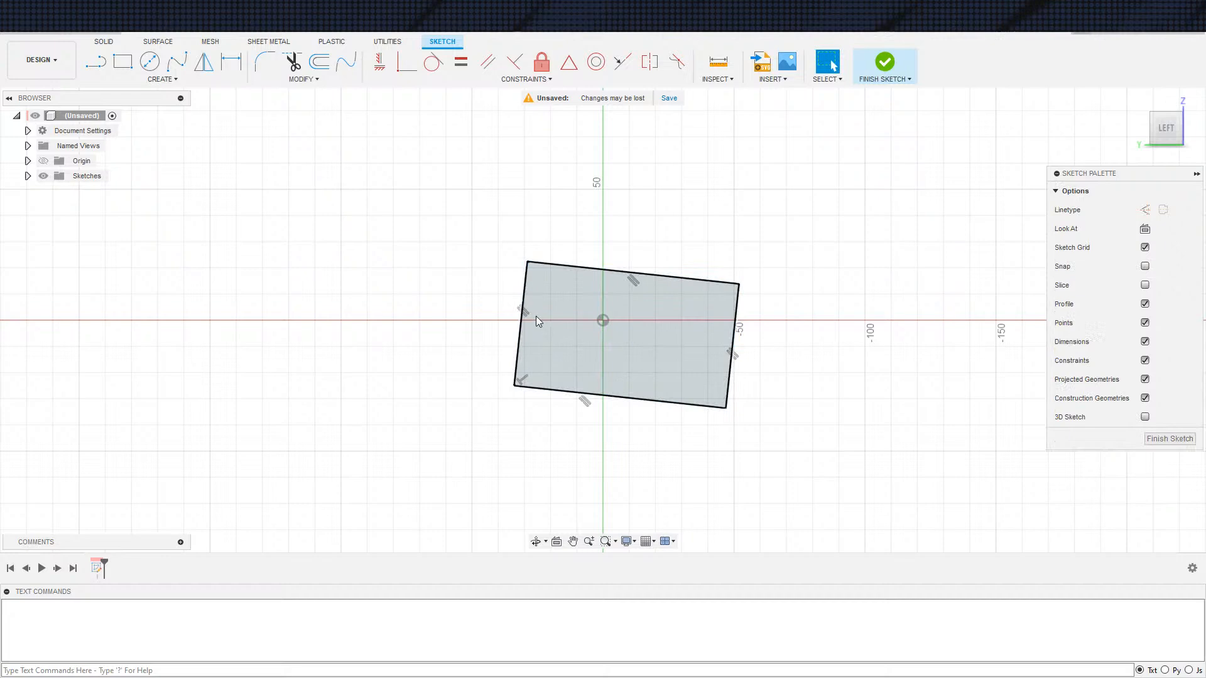
pyautogui.click(520, 319)
pyautogui.click(379, 61)
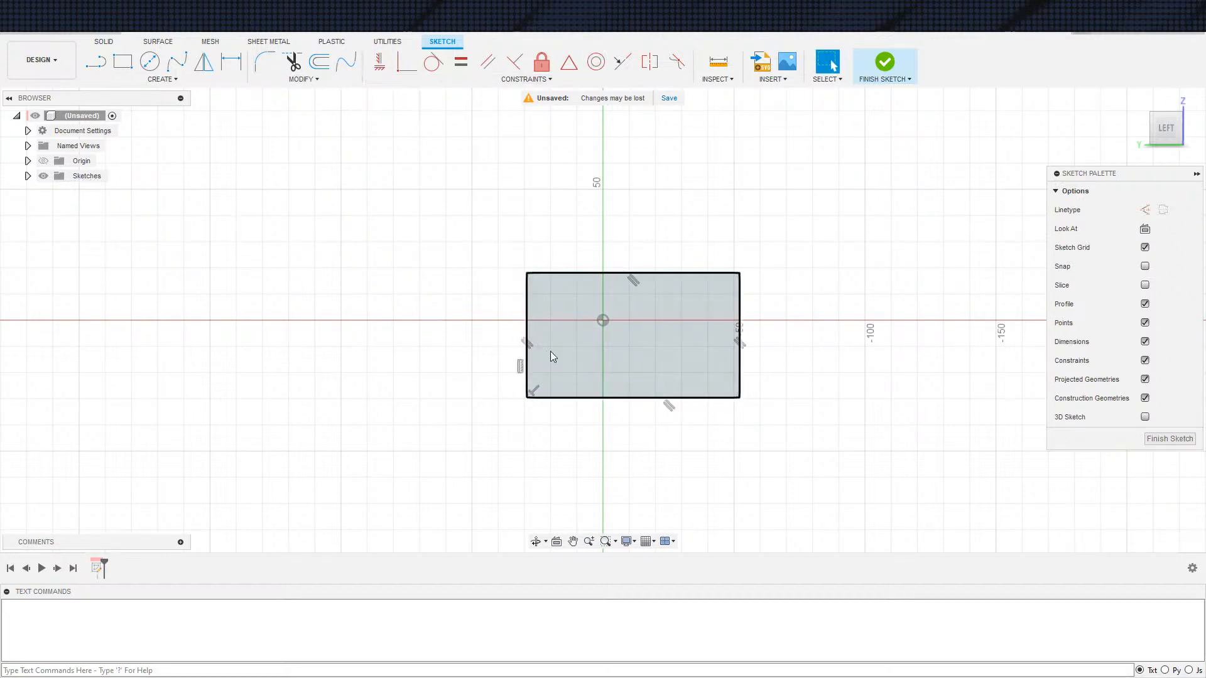
# Step: Draw a diagonal construction line across the rectangle from its upper-left corner to its lower-right corner
pyautogui.press('s')
pyautogui.click(630, 454)
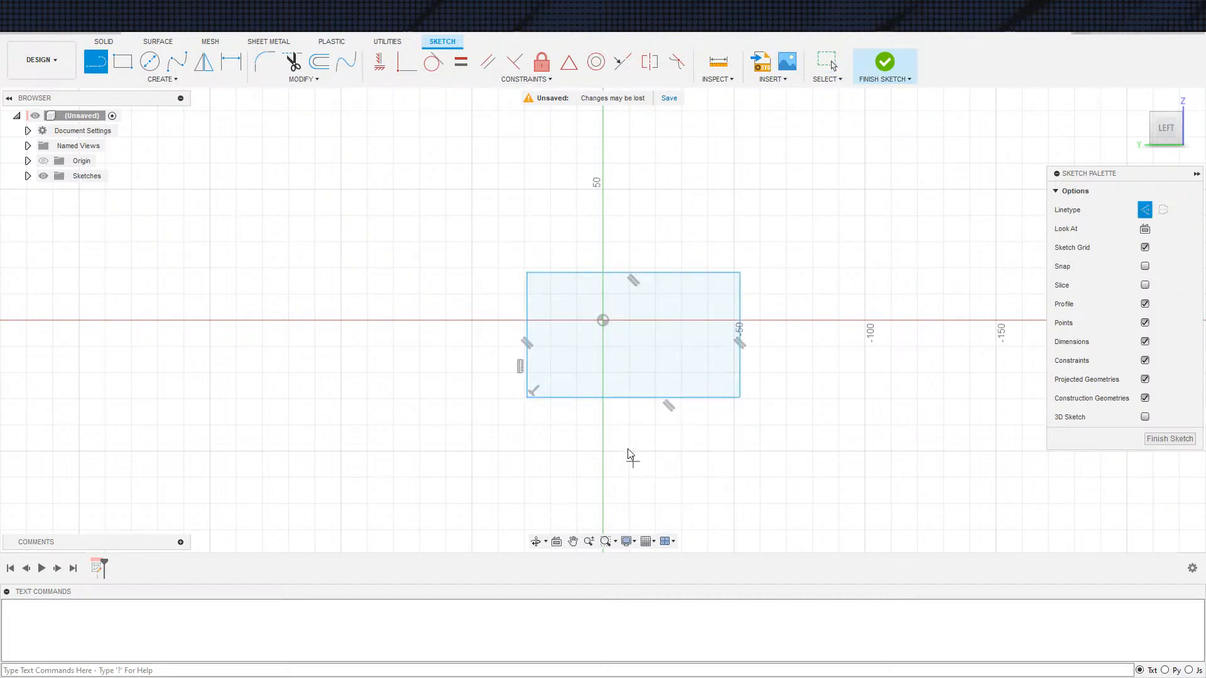
pyautogui.click(528, 273)
pyautogui.click(740, 394)
pyautogui.press('Escape')
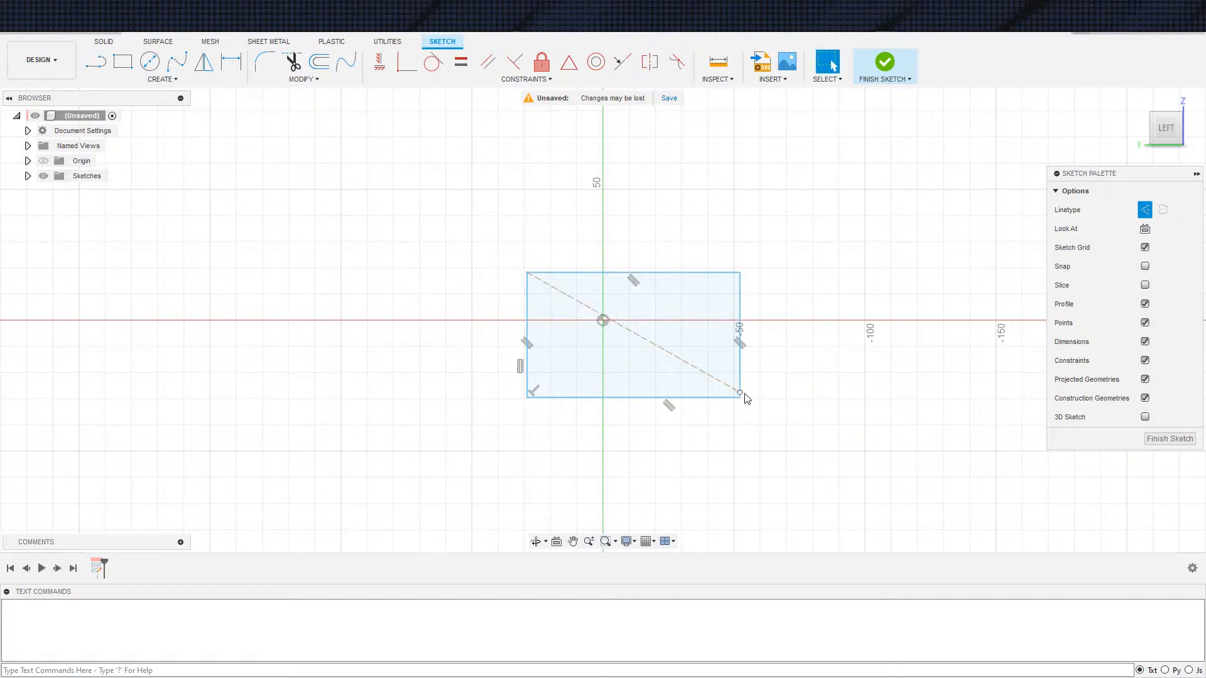
# Step: Centre the rectangle on the origin with a midpoint constraint between the diagonal construction line and the origin
pyautogui.click(673, 356)
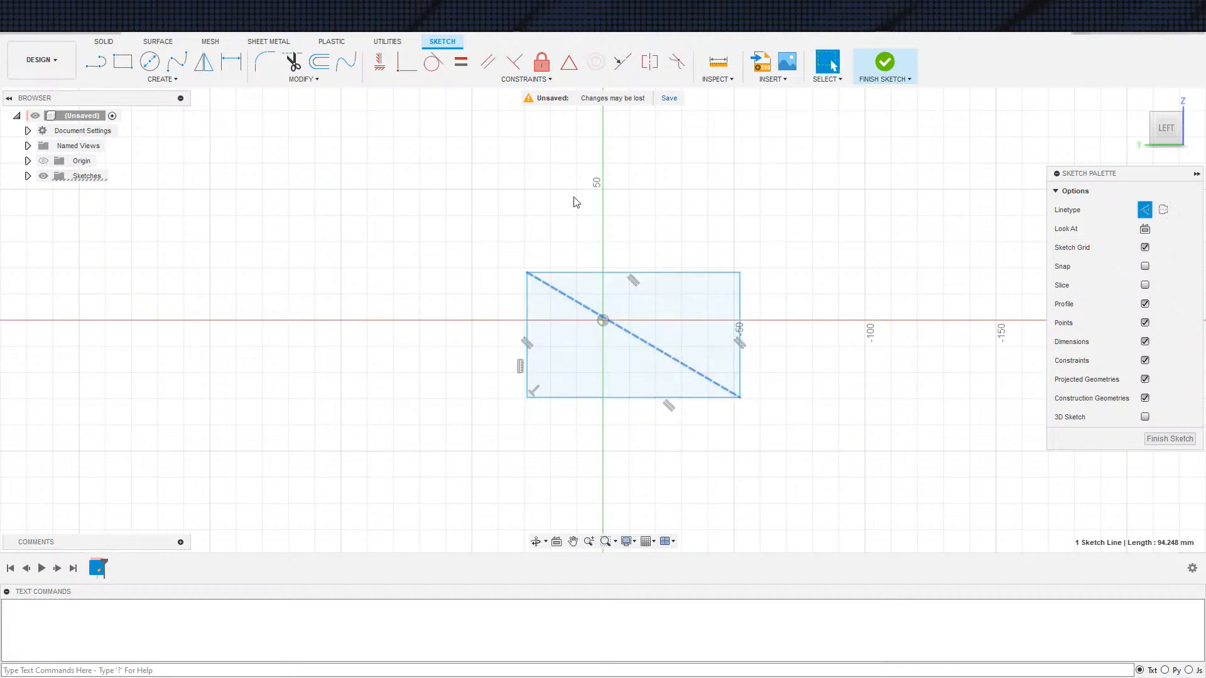
pyautogui.click(568, 63)
pyautogui.press('Escape')
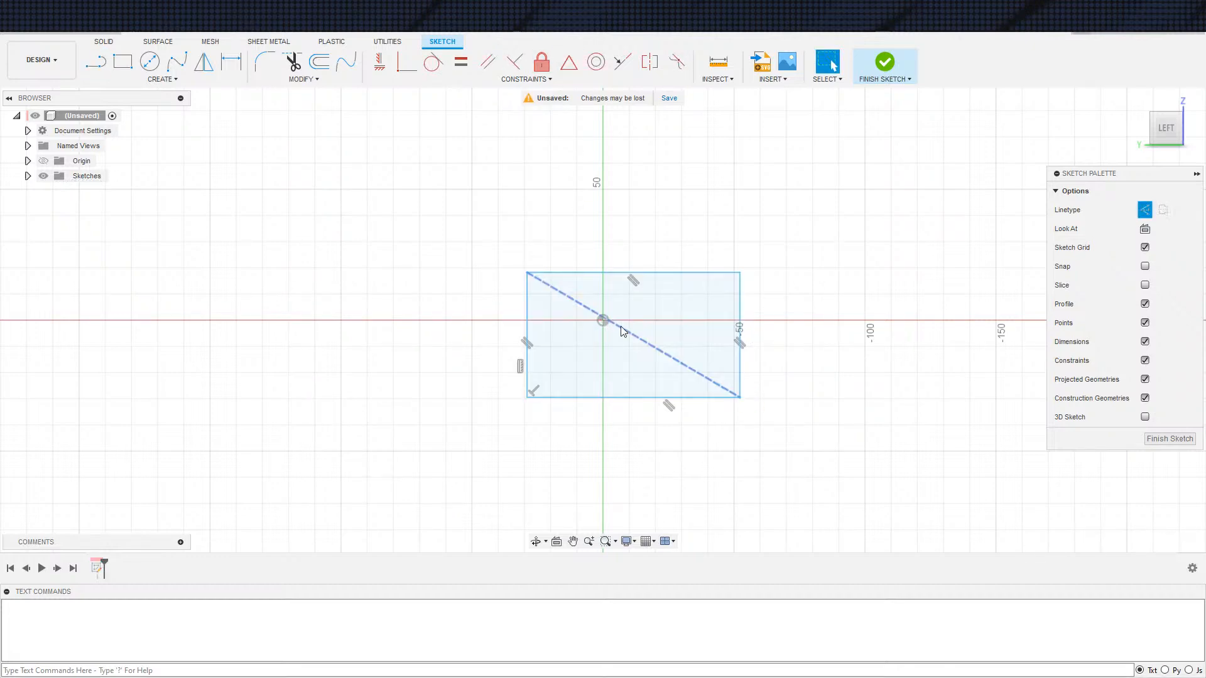
pyautogui.click(621, 327)
pyautogui.click(567, 70)
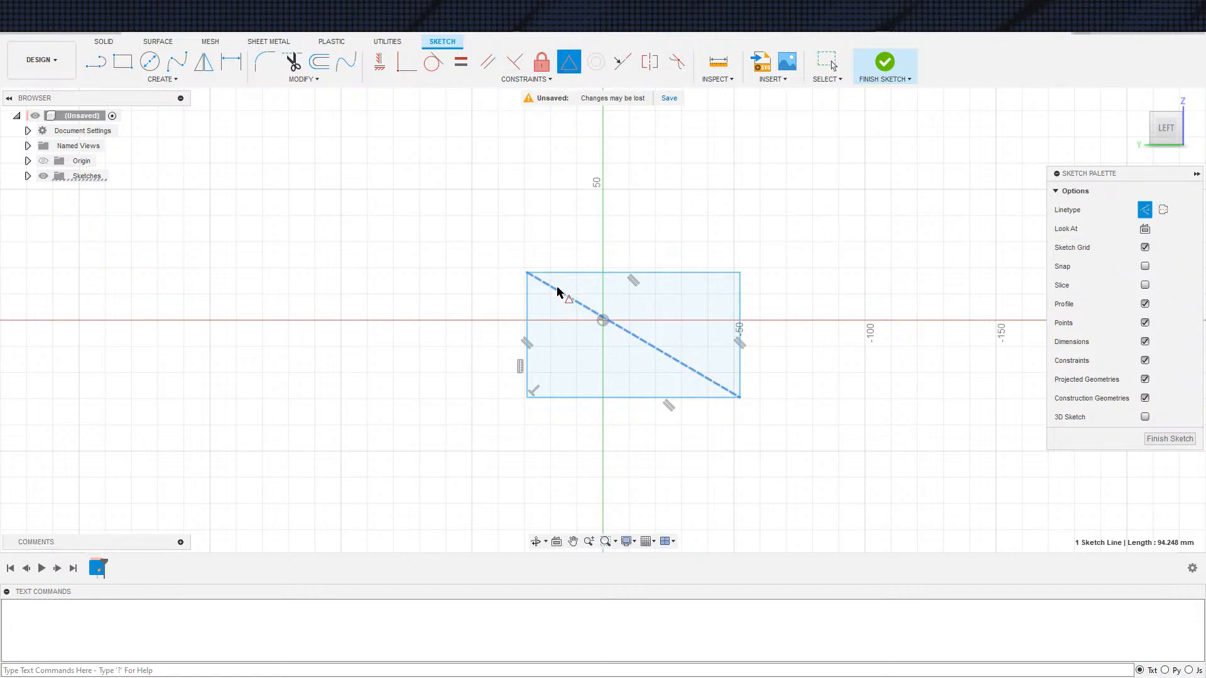
pyautogui.click(602, 321)
pyautogui.press('Escape')
# Step: Dimension the rectangle's height at 45.75 mm and its width at 82.75 mm
pyautogui.press('d')
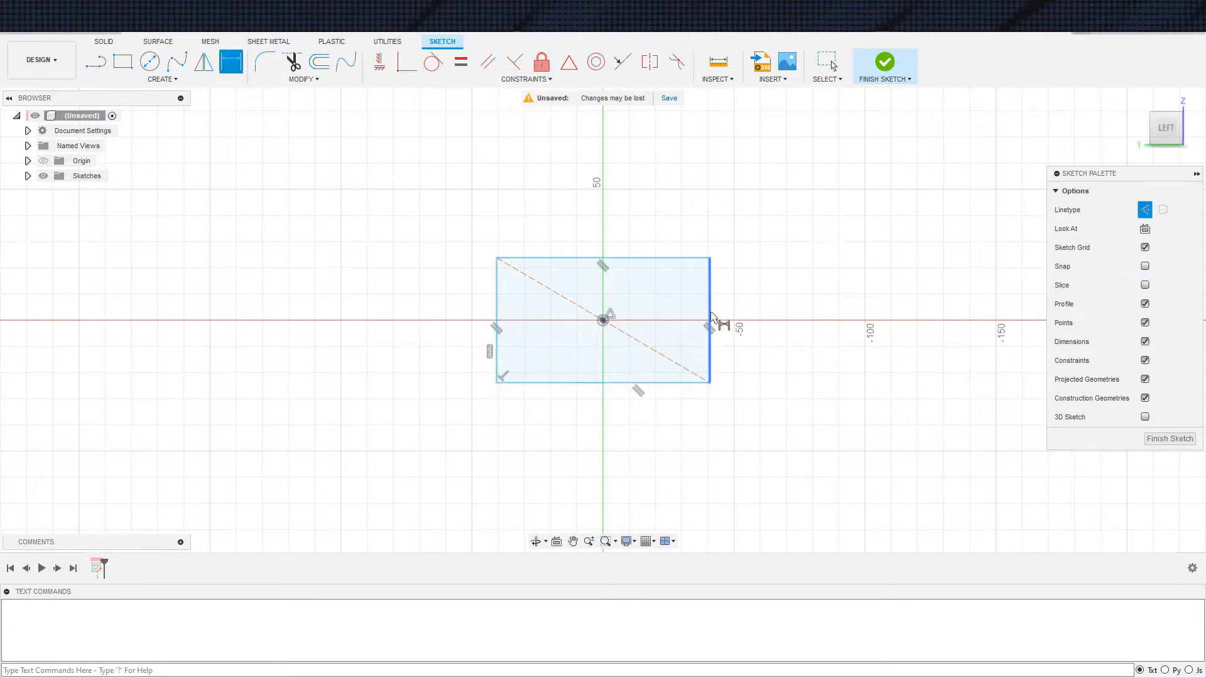
pyautogui.click(712, 316)
pyautogui.click(731, 318)
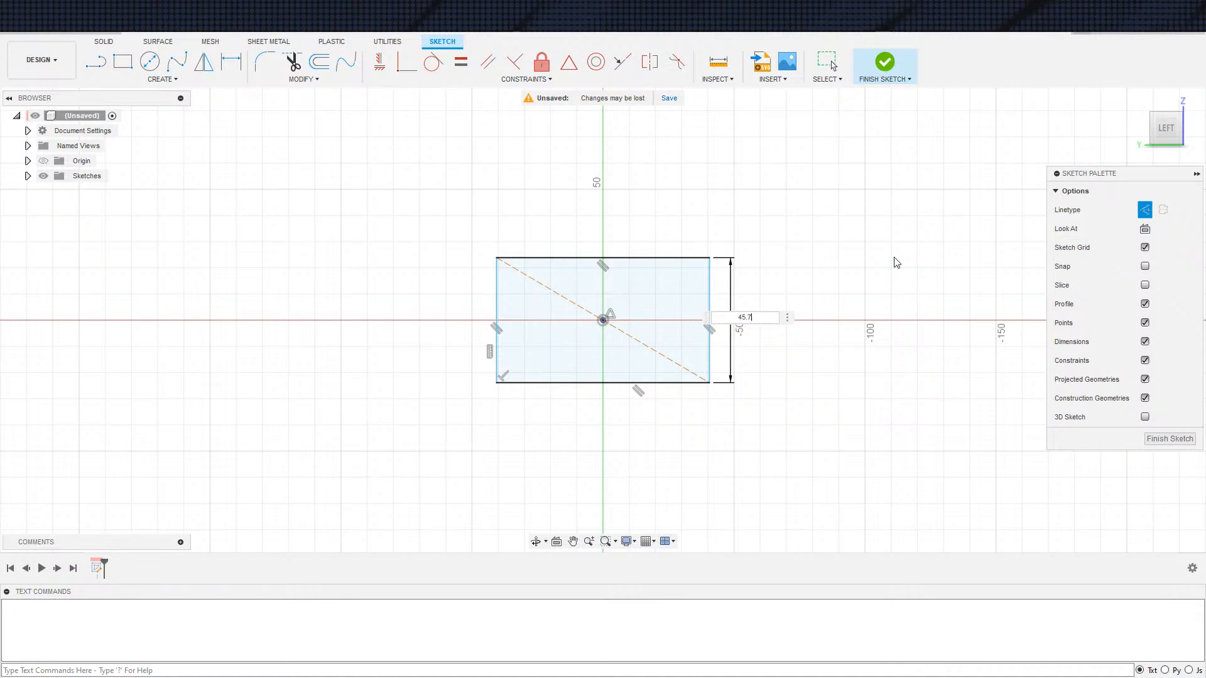
pyautogui.press('Return')
pyautogui.press('d')
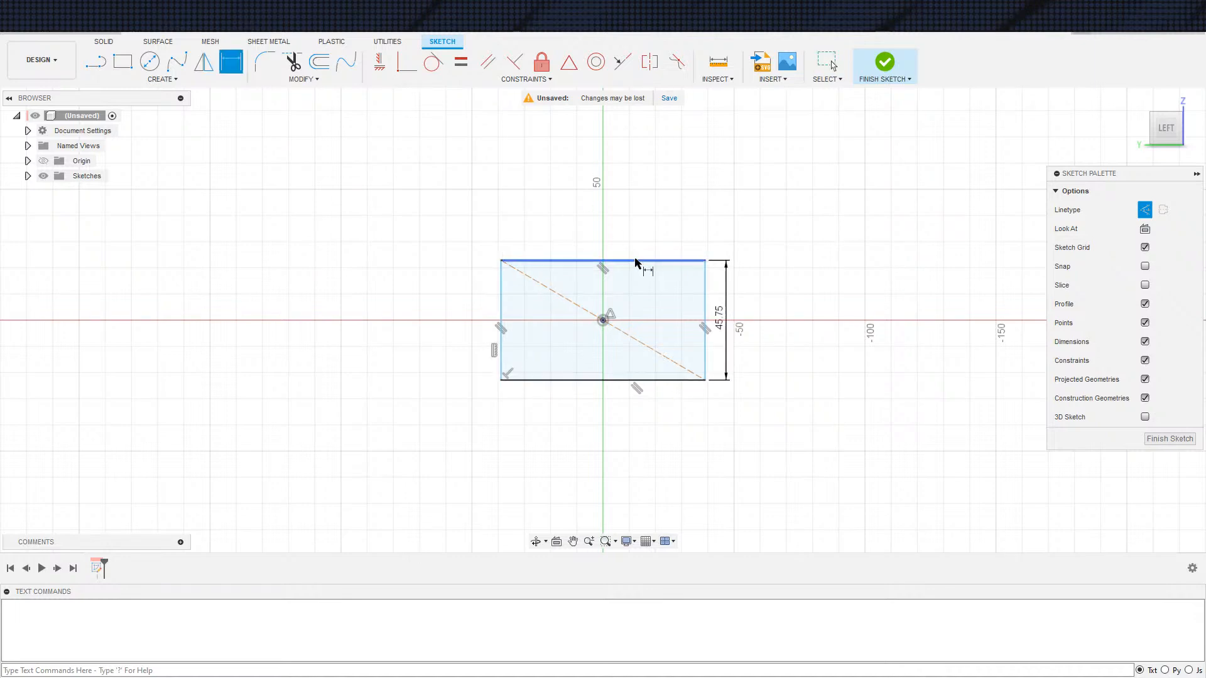
pyautogui.click(638, 260)
pyautogui.click(688, 254)
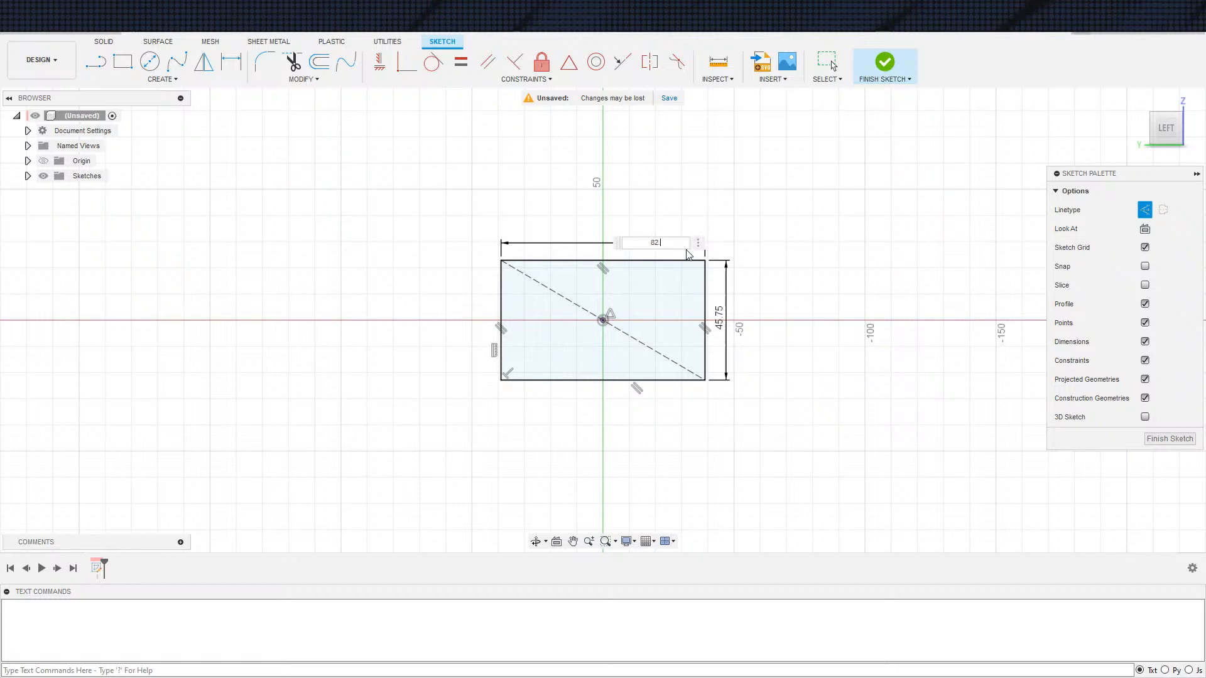
pyautogui.write('82.75')
pyautogui.press('Return')
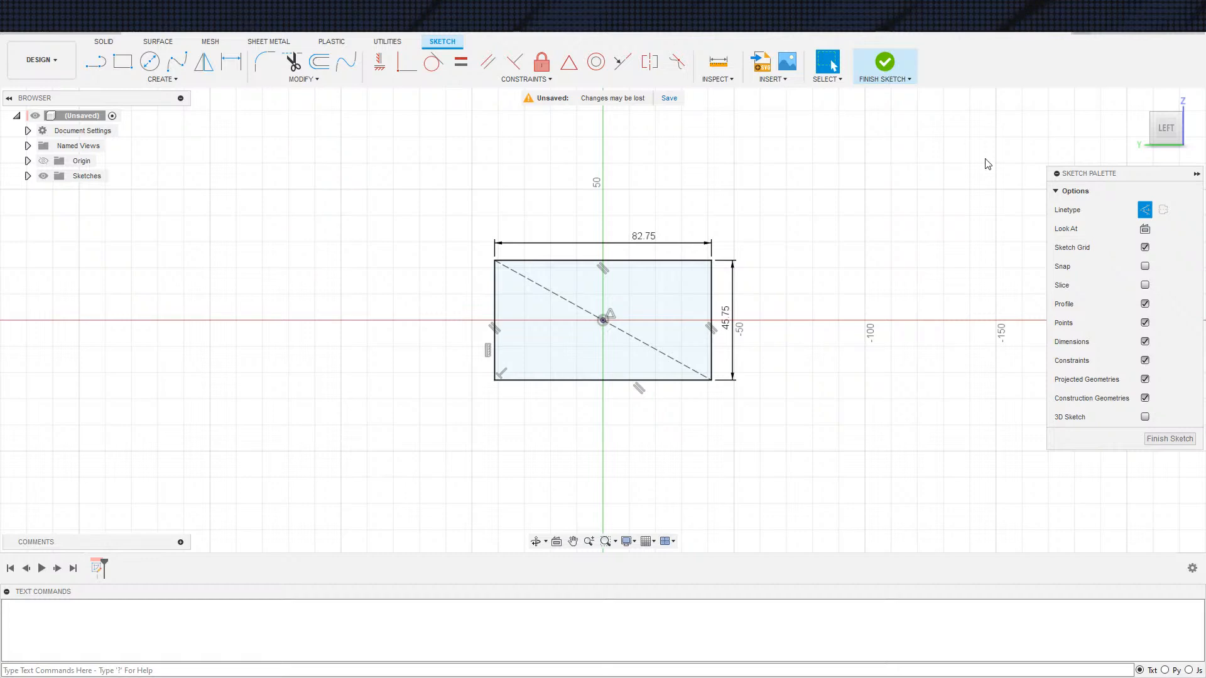
# Step: Set the rectangle's height to 82.75 mm and its width to 45.75 mm
pyautogui.doubleClick(736, 331)
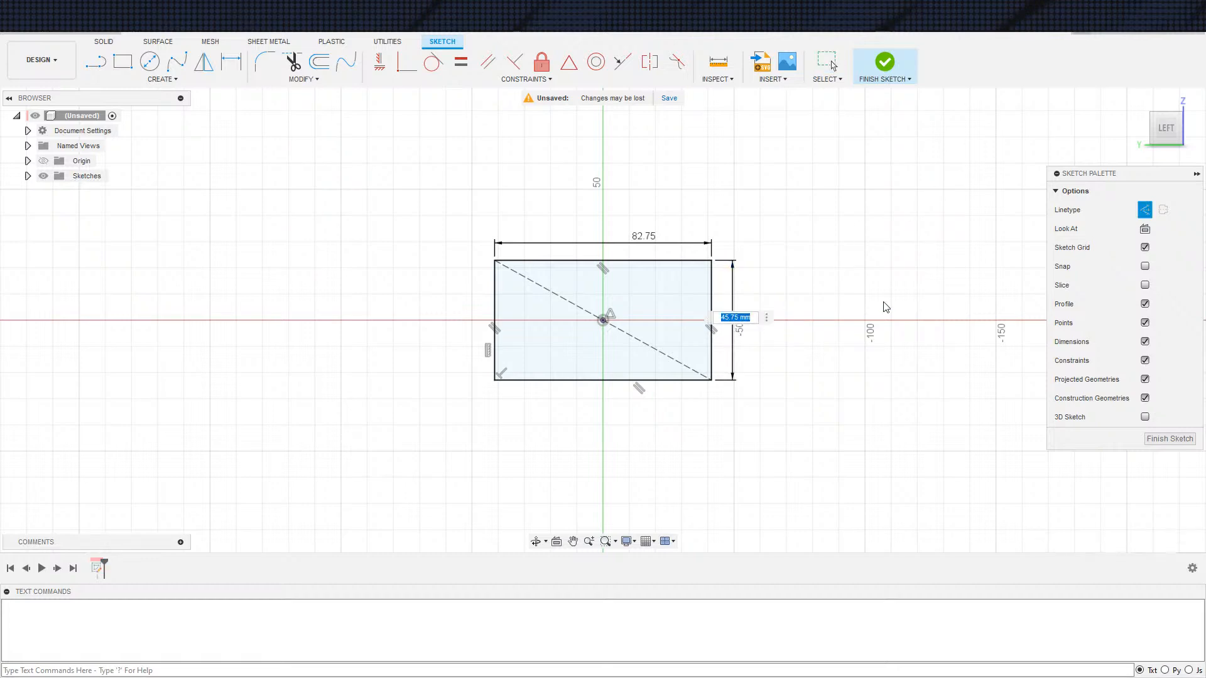
pyautogui.press('Return')
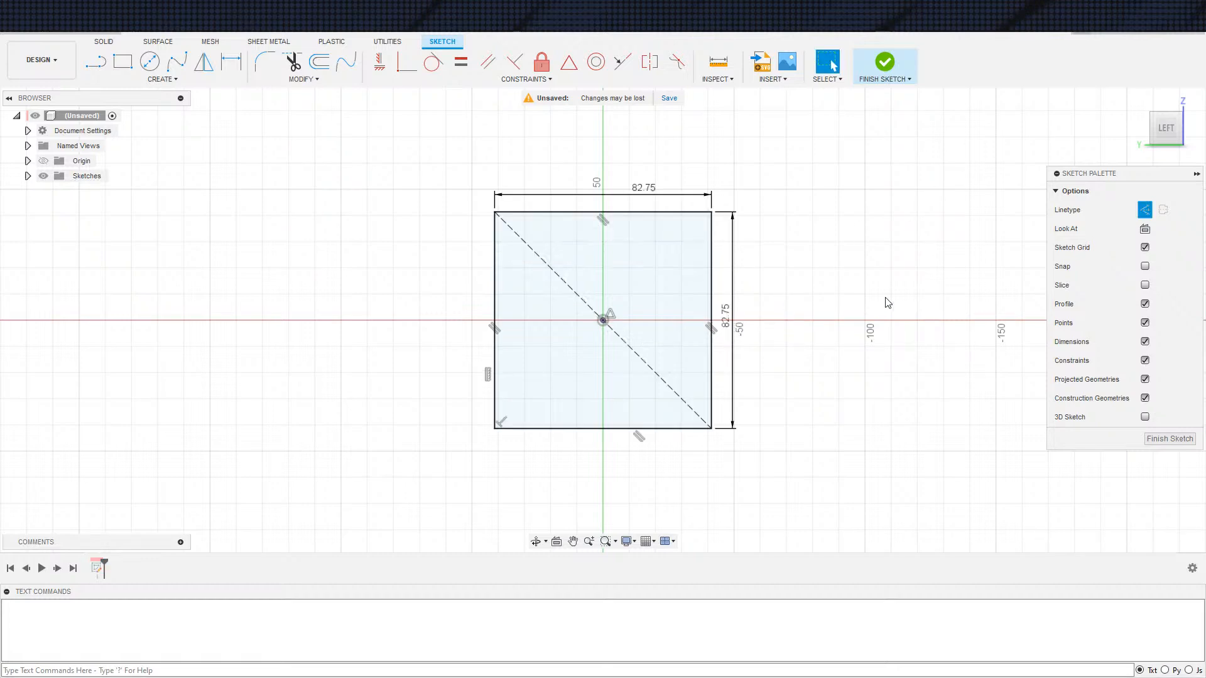
pyautogui.doubleClick(657, 197)
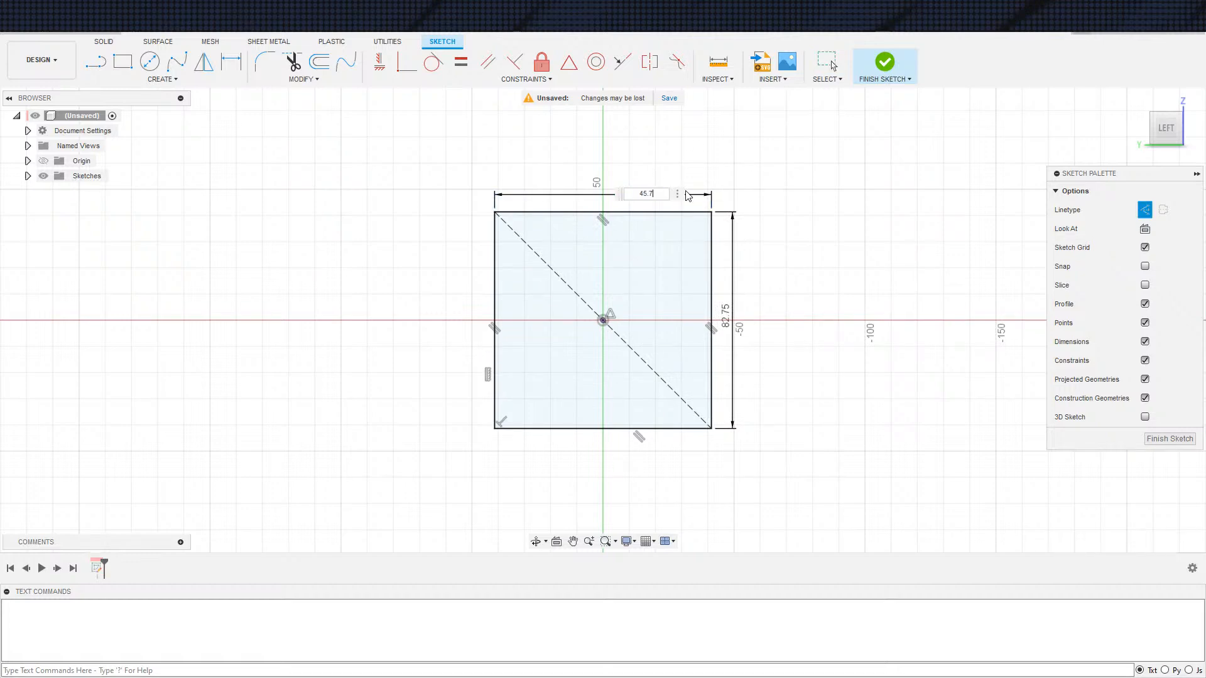
pyautogui.press('Return')
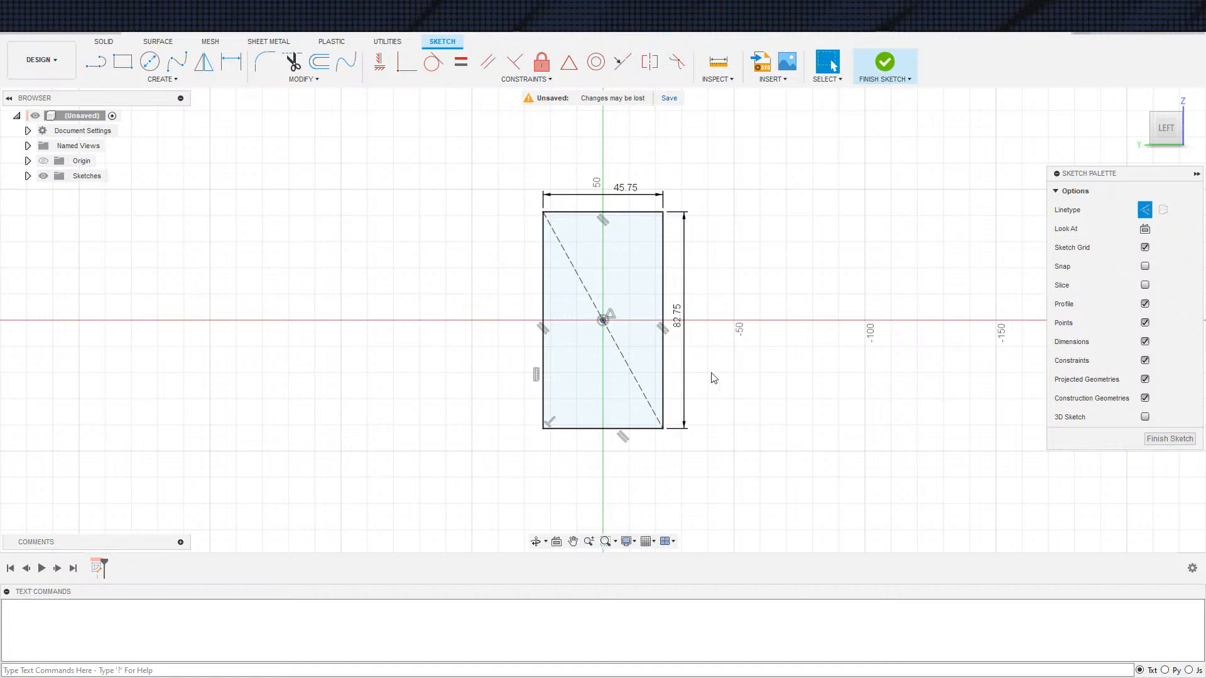
pyautogui.press('s')
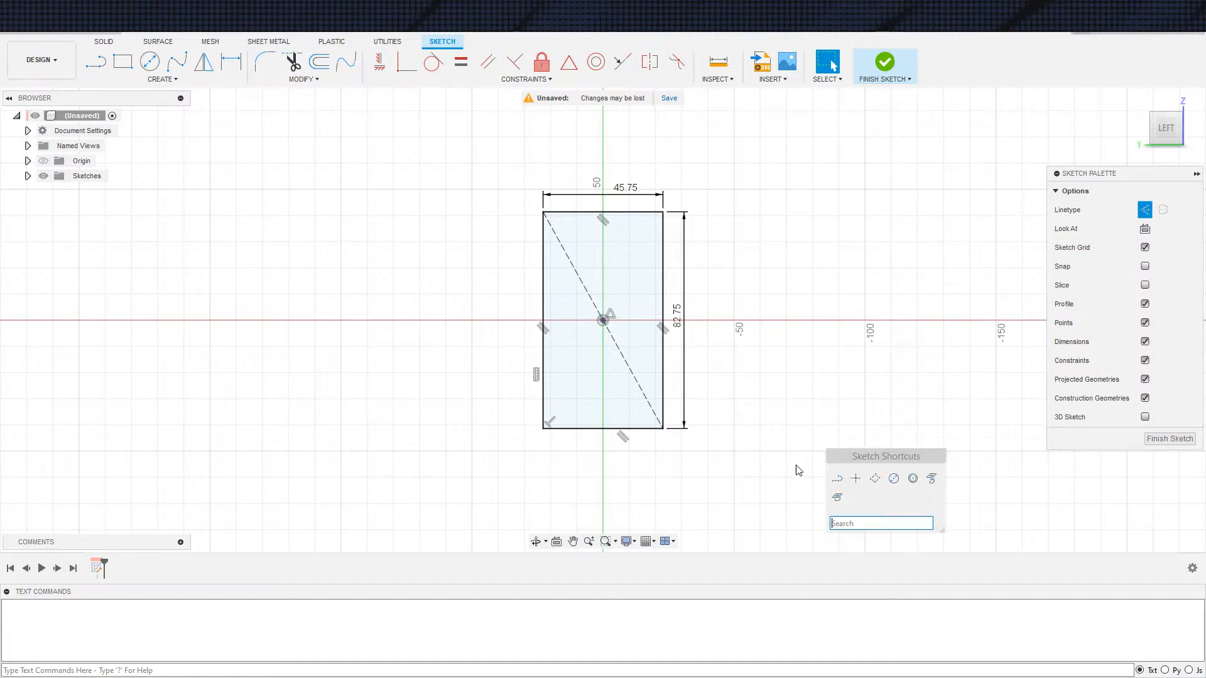
pyautogui.click(837, 479)
pyautogui.press('Escape')
# Step: Draw a vertical centre line between the midpoints of the rectangle's top and bottom edges and convert it to construction
pyautogui.press('s')
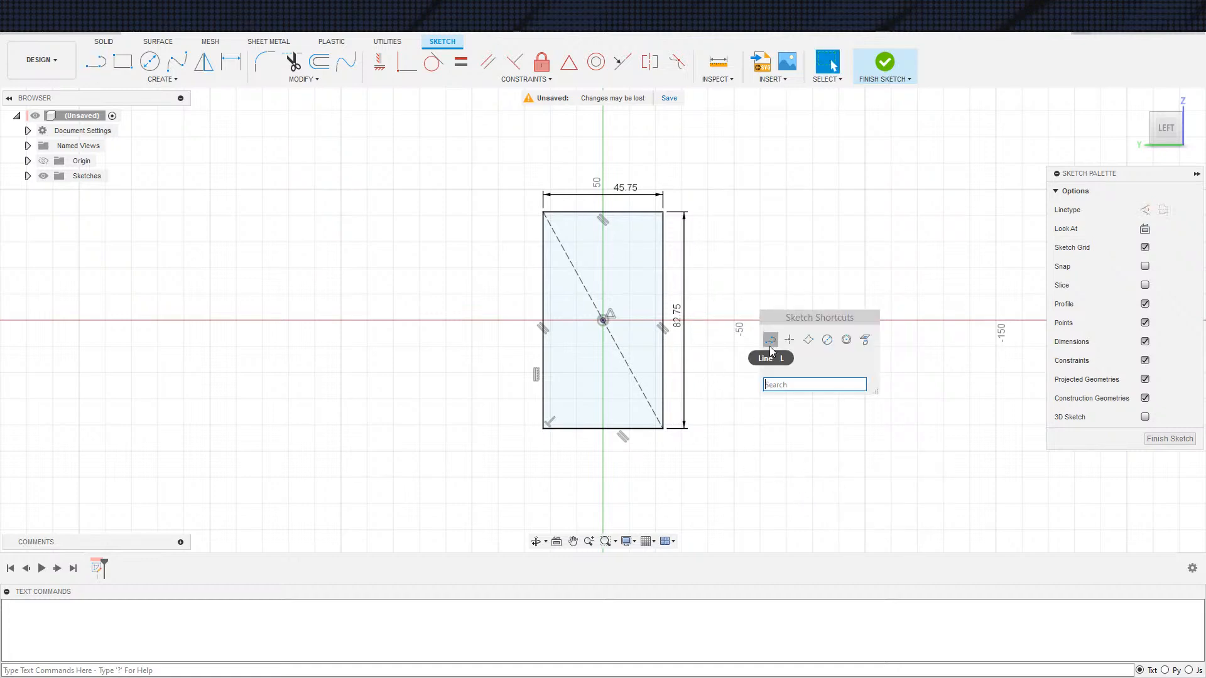
pyautogui.click(774, 341)
pyautogui.click(601, 212)
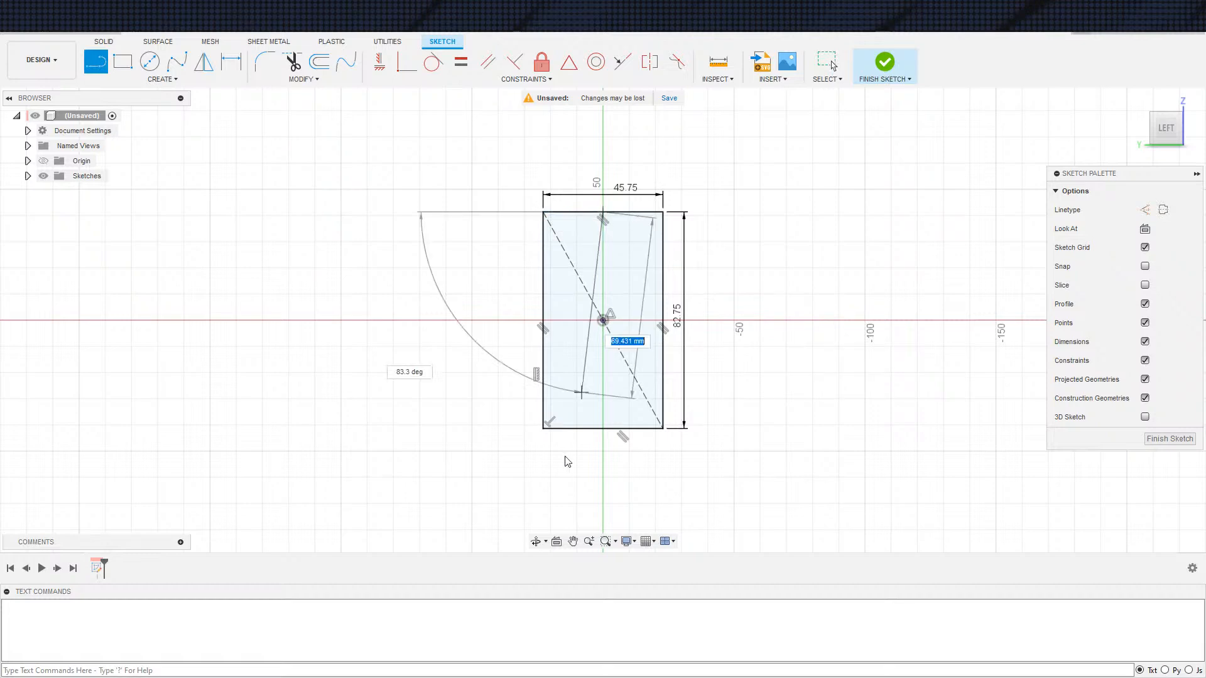
pyautogui.click(603, 428)
pyautogui.press('Escape')
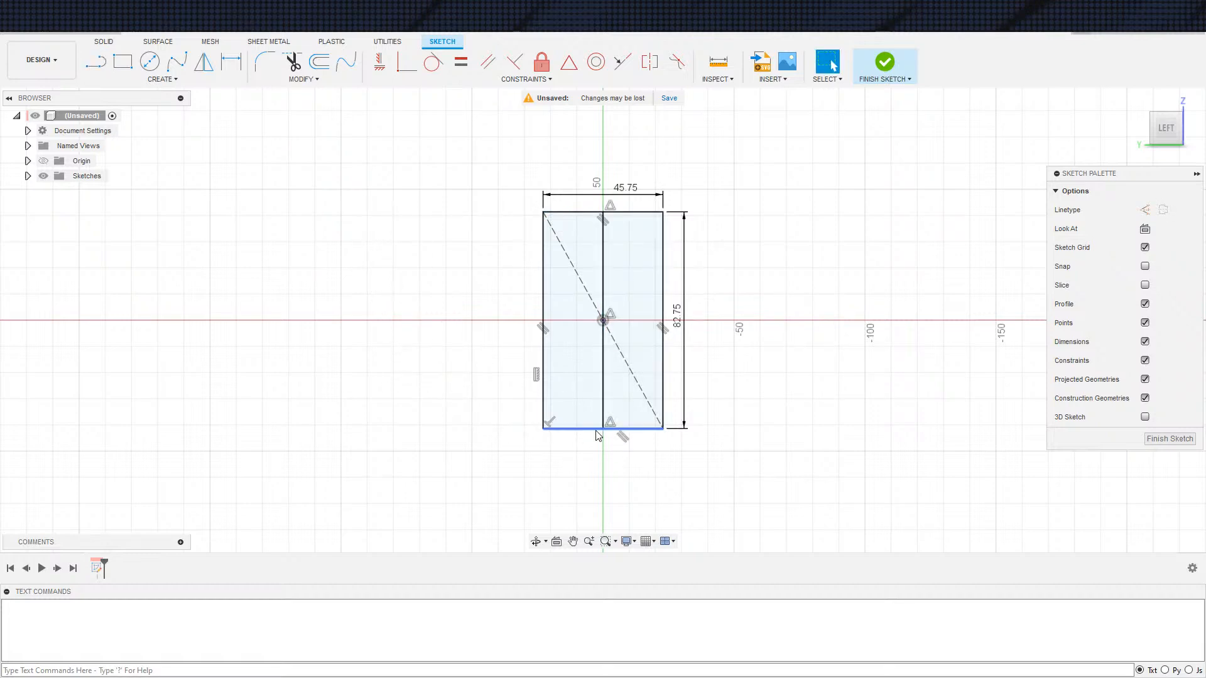
pyautogui.click(603, 390)
pyautogui.press('x')
pyautogui.click(781, 431)
# Step: Draw a construction line about 51 mm long along the vertical centre line and constrain its midpoint to the origin
pyautogui.press('s')
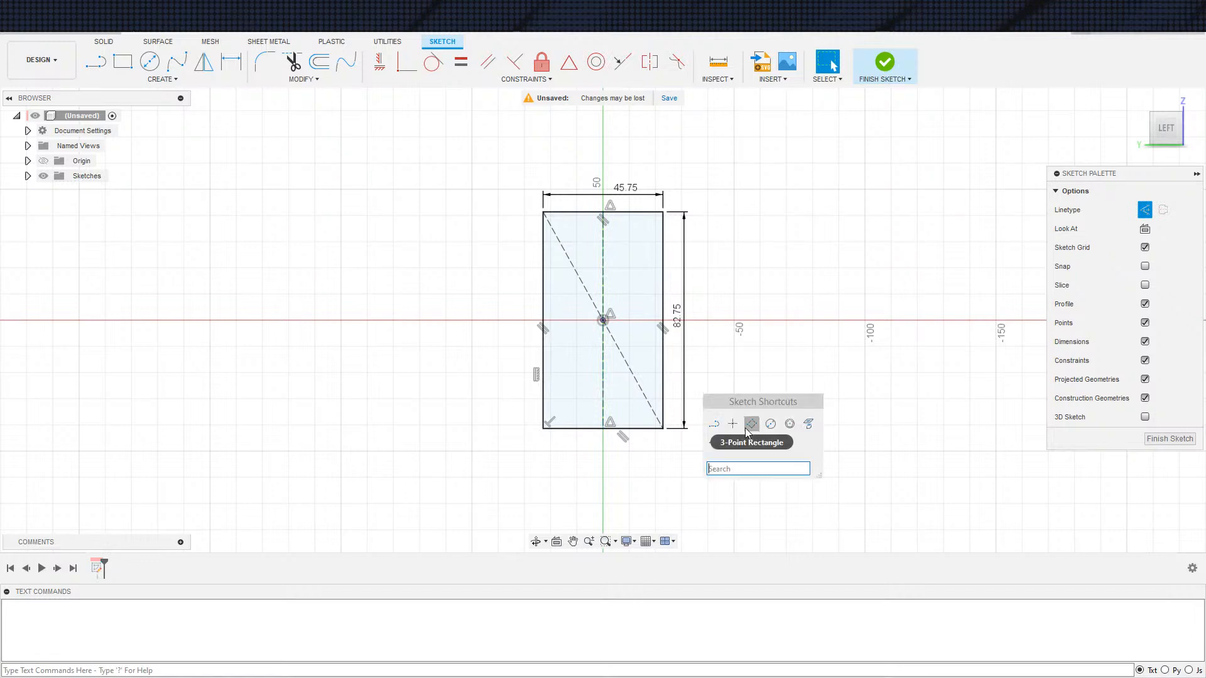
pyautogui.click(714, 422)
pyautogui.click(601, 397)
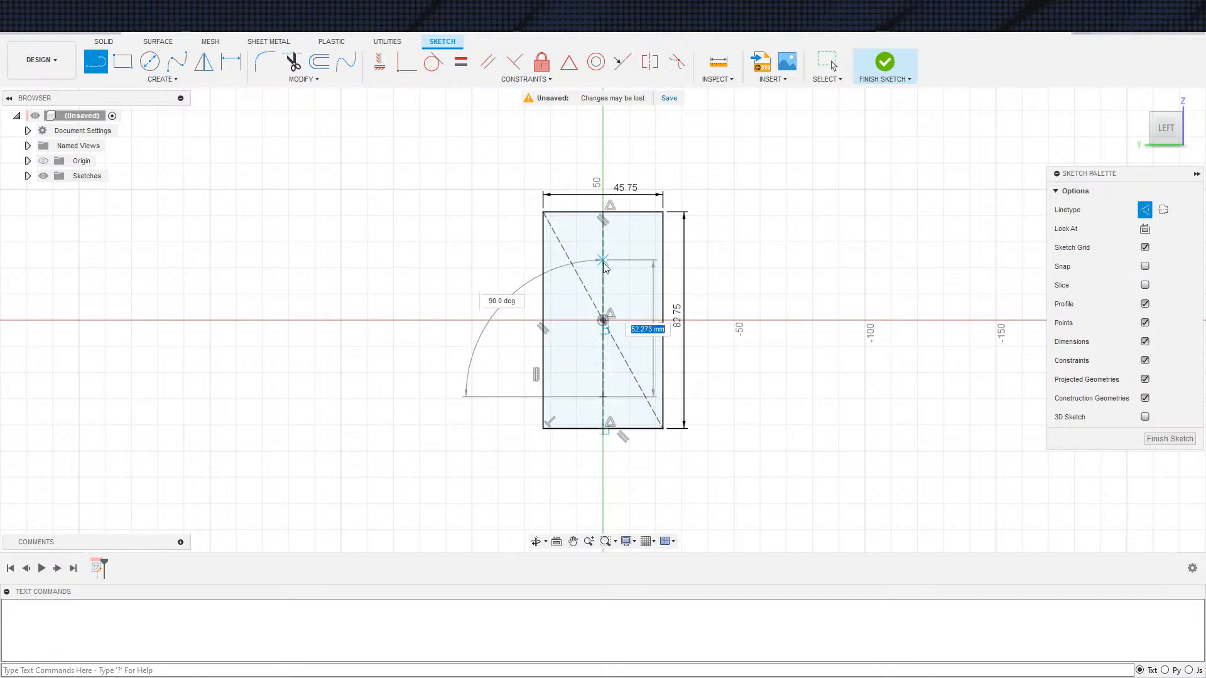
pyautogui.click(603, 320)
pyautogui.press('Escape')
pyautogui.click(604, 368)
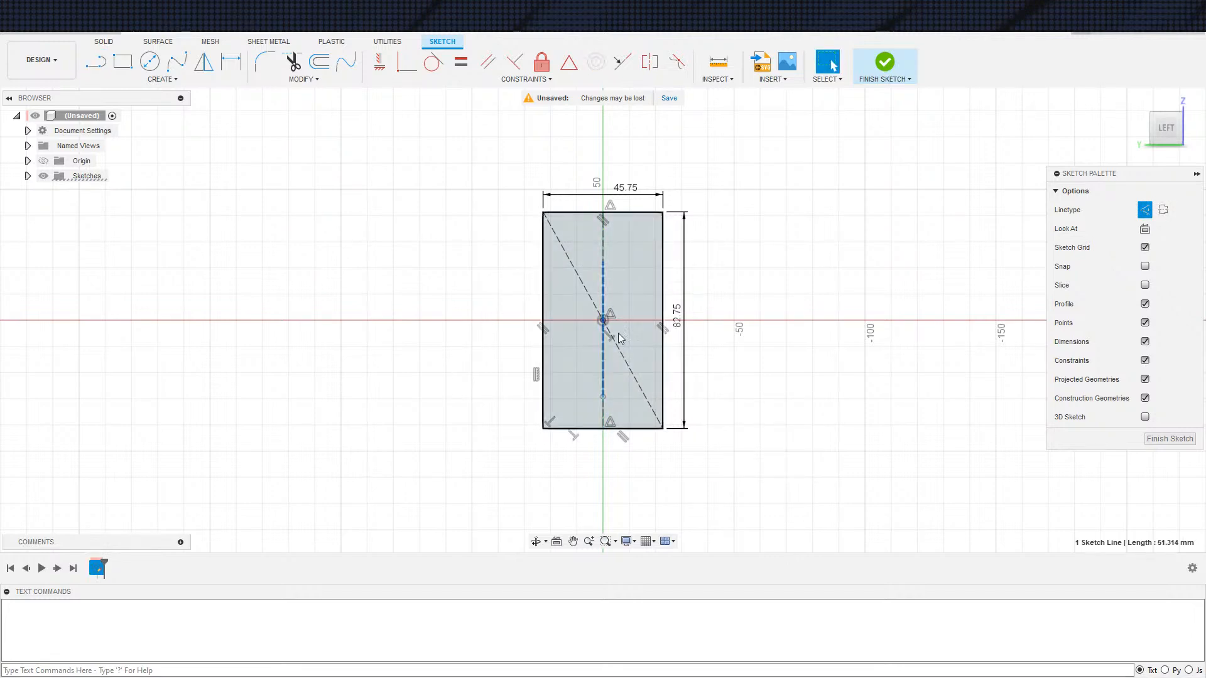
pyautogui.click(569, 62)
pyautogui.click(601, 250)
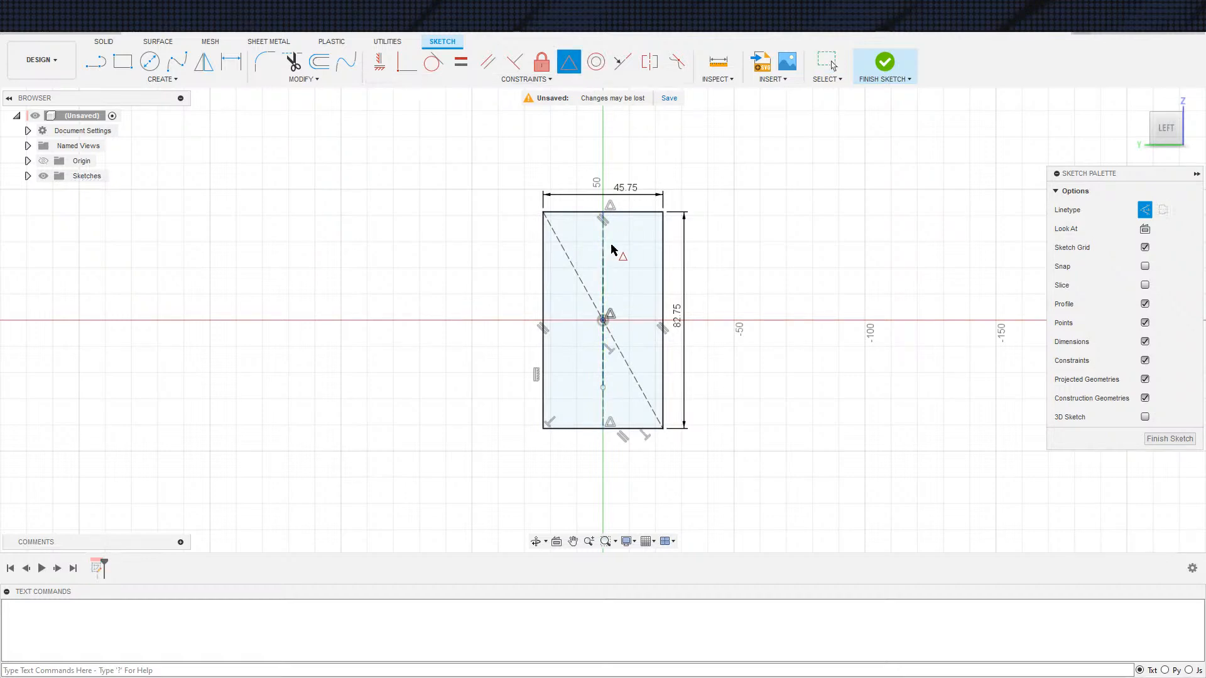
pyautogui.press('Escape')
# Step: Draw a circle centred on the upper end of the construction line and set its diameter to 4 mm
pyautogui.press('c')
pyautogui.click(603, 253)
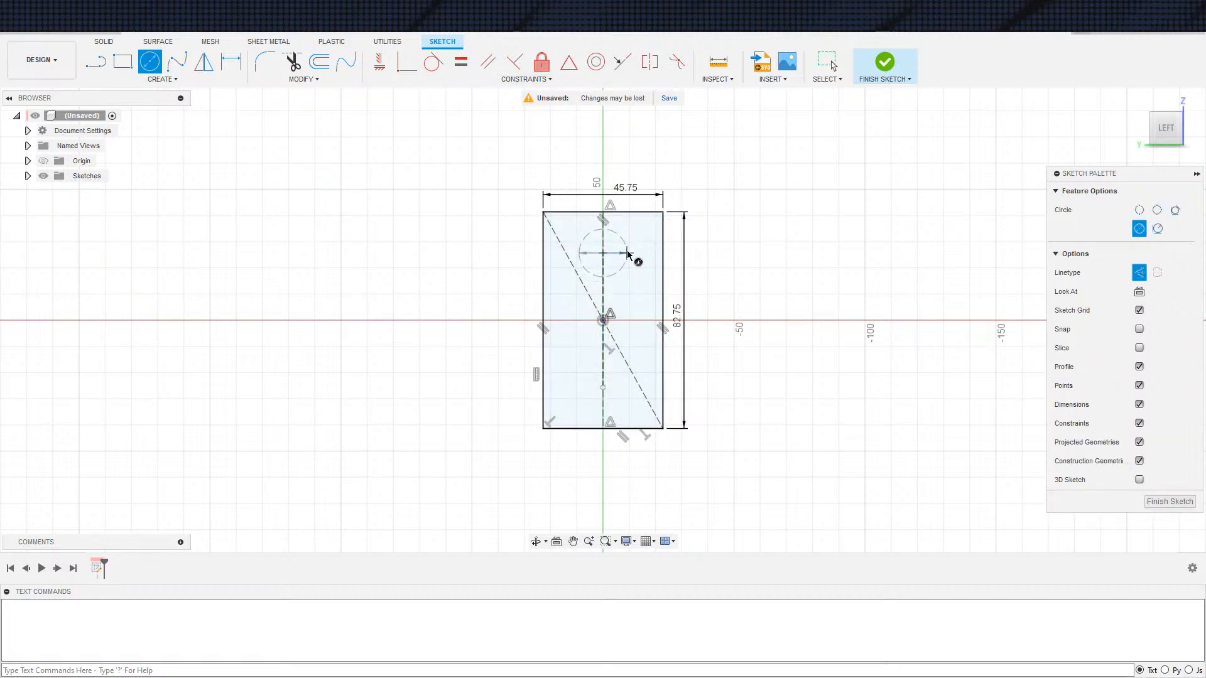
pyautogui.click(627, 257)
pyautogui.press('Escape')
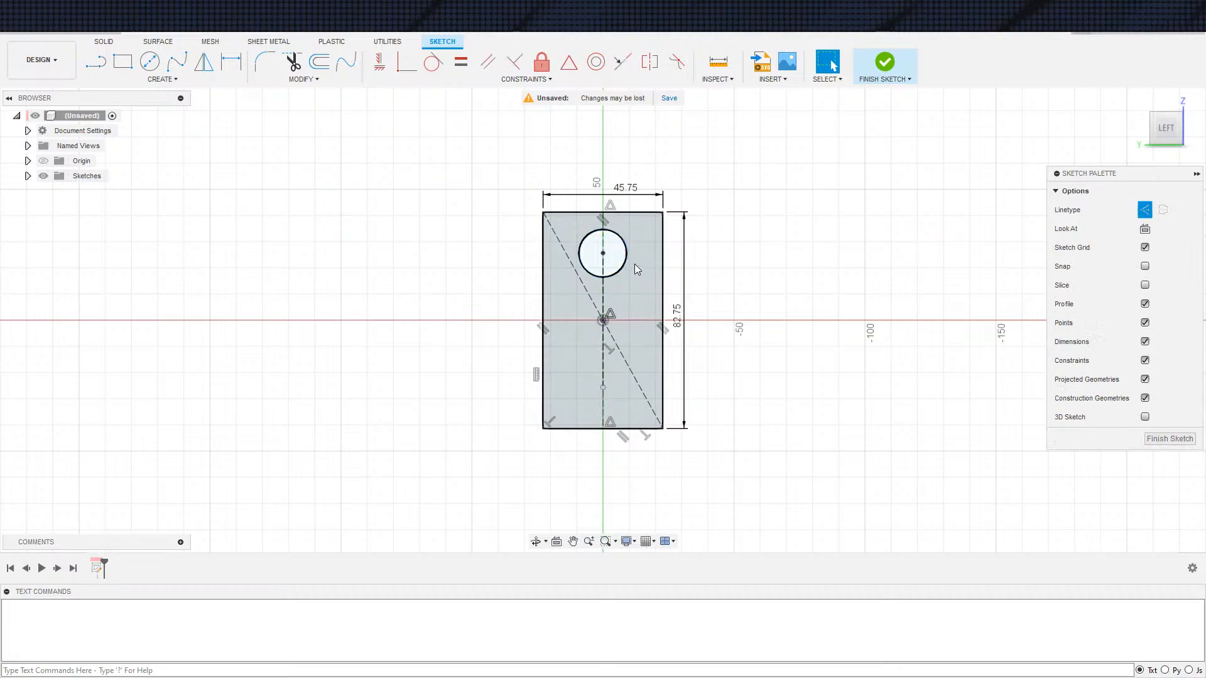
pyautogui.press('d')
pyautogui.click(625, 258)
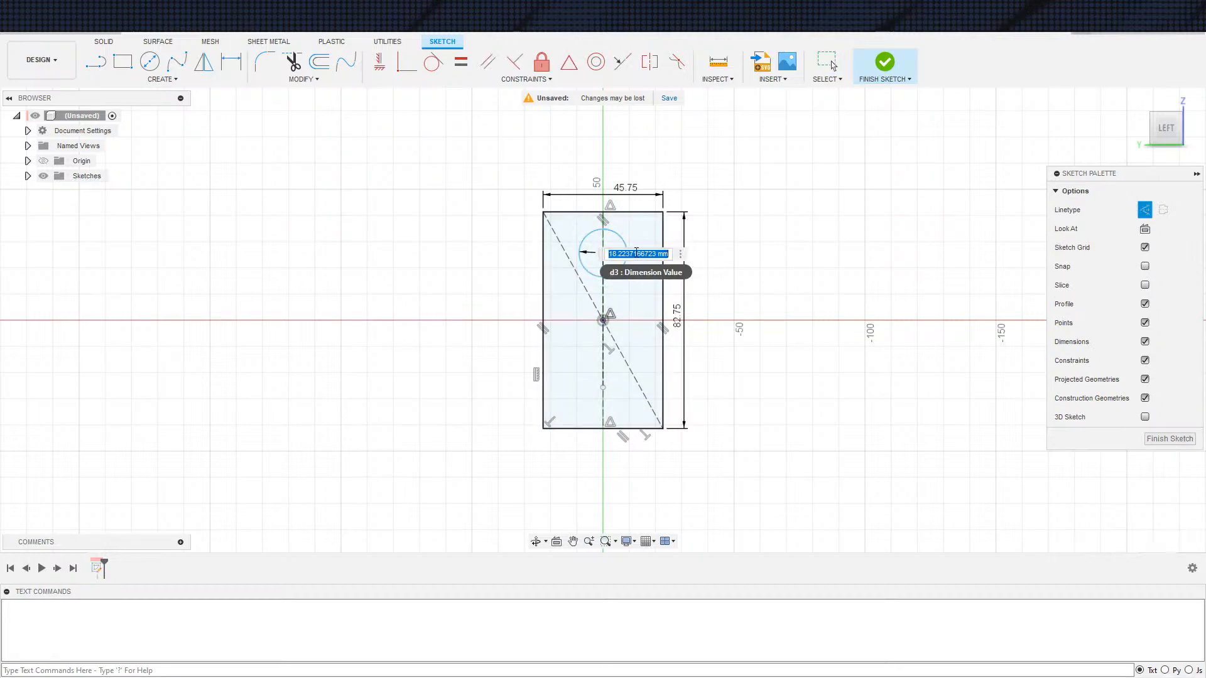
pyautogui.write('4')
pyautogui.press('Return')
pyautogui.press('Escape')
# Step: Draw a second circle concentric with the 4 mm circle and set its diameter to 6.8 mm
pyautogui.scroll(8, 634, 252)
pyautogui.press('c')
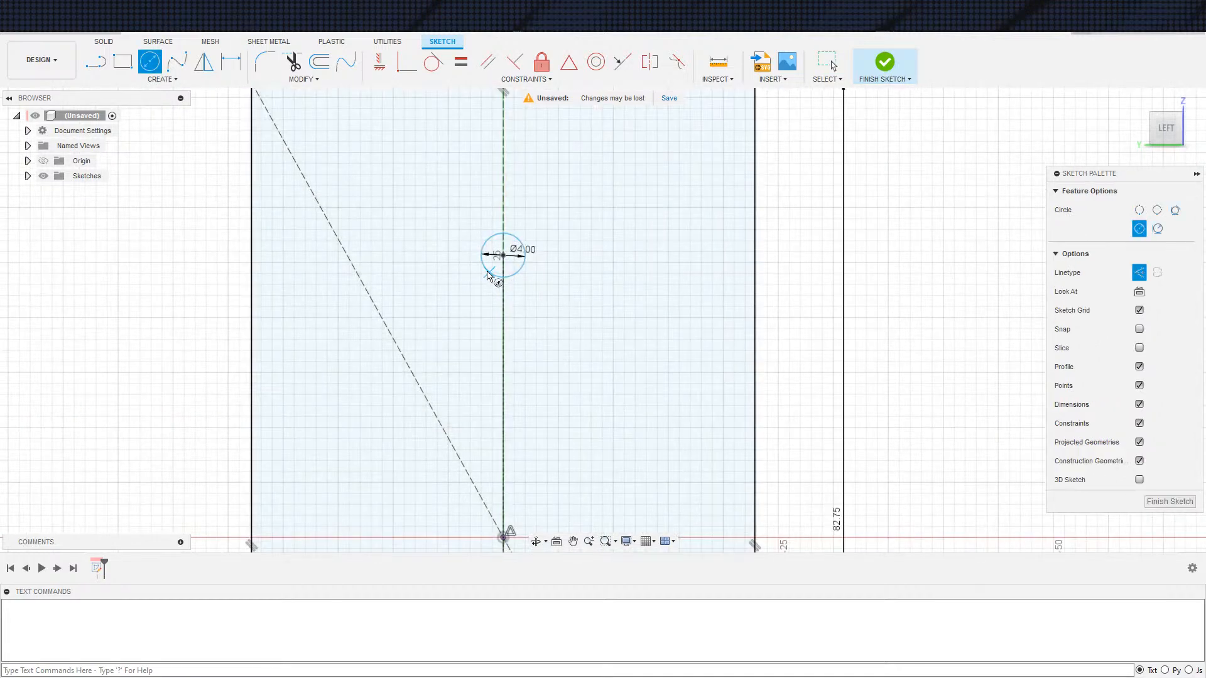
pyautogui.click(502, 255)
pyautogui.click(557, 257)
pyautogui.press('Escape')
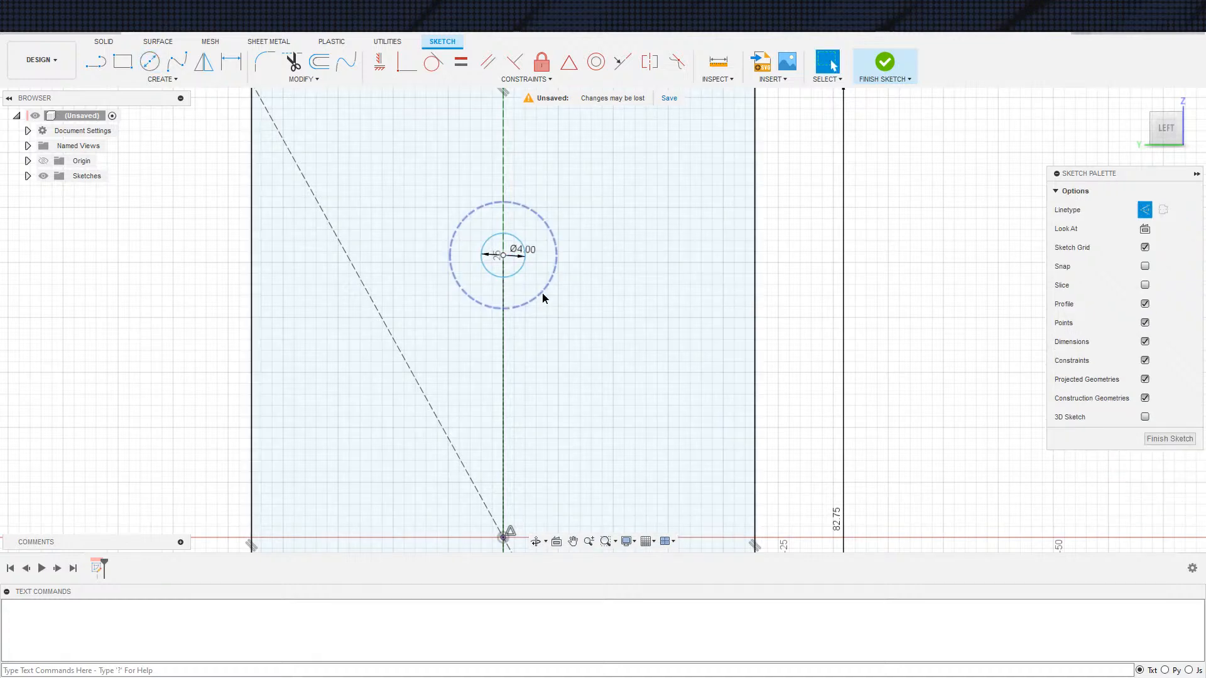
pyautogui.click(547, 293)
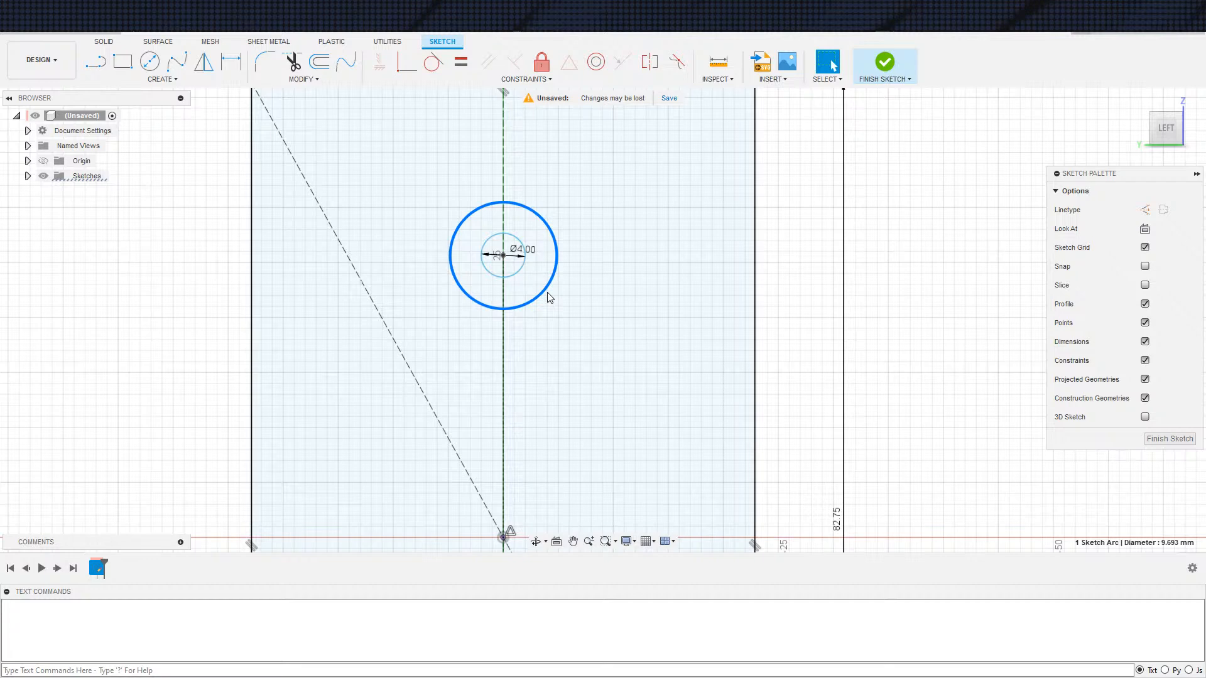
pyautogui.press('d')
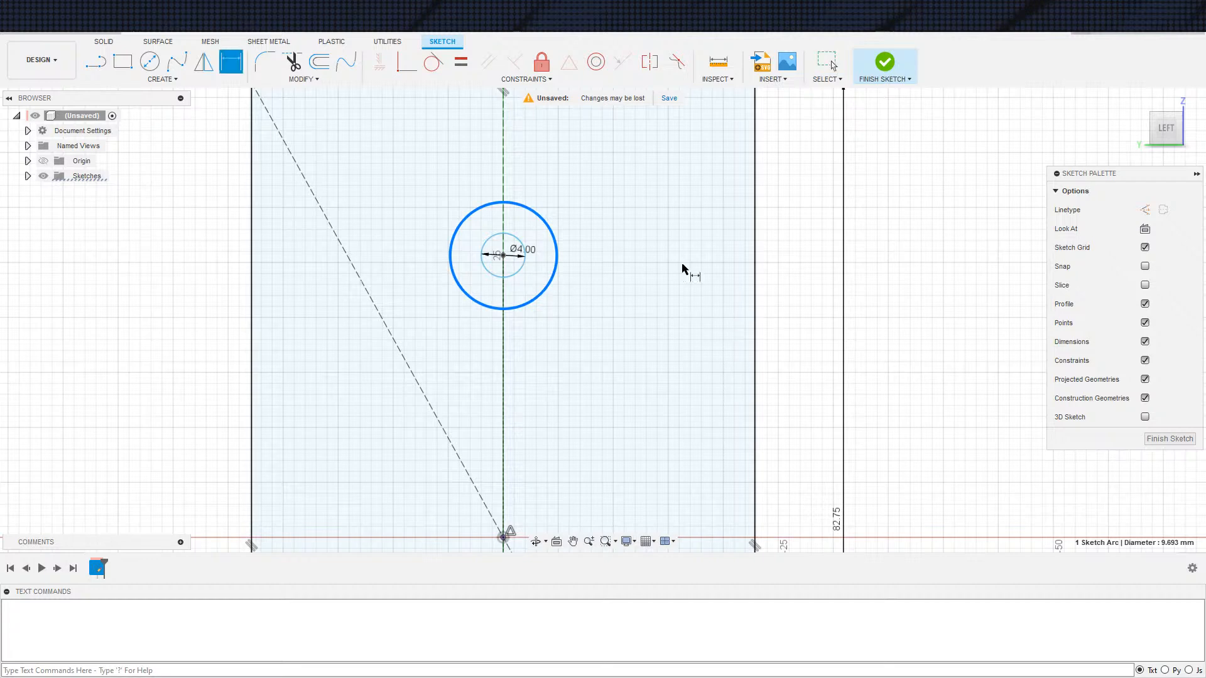
pyautogui.click(631, 231)
pyautogui.write('6.8')
pyautogui.press('Return')
pyautogui.press('Escape')
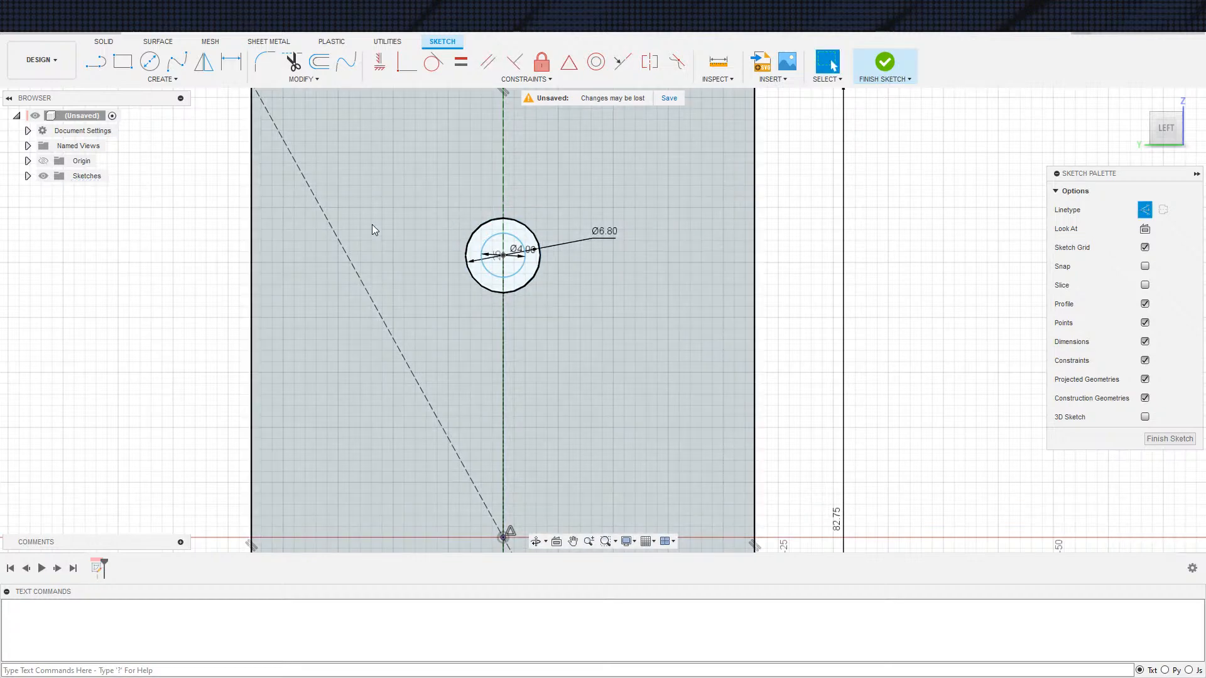
# Step: Sketch an upright rectangle about 12 x 23 mm overlapping the middle of the plate's right edge
pyautogui.scroll(-4, 584, 351)
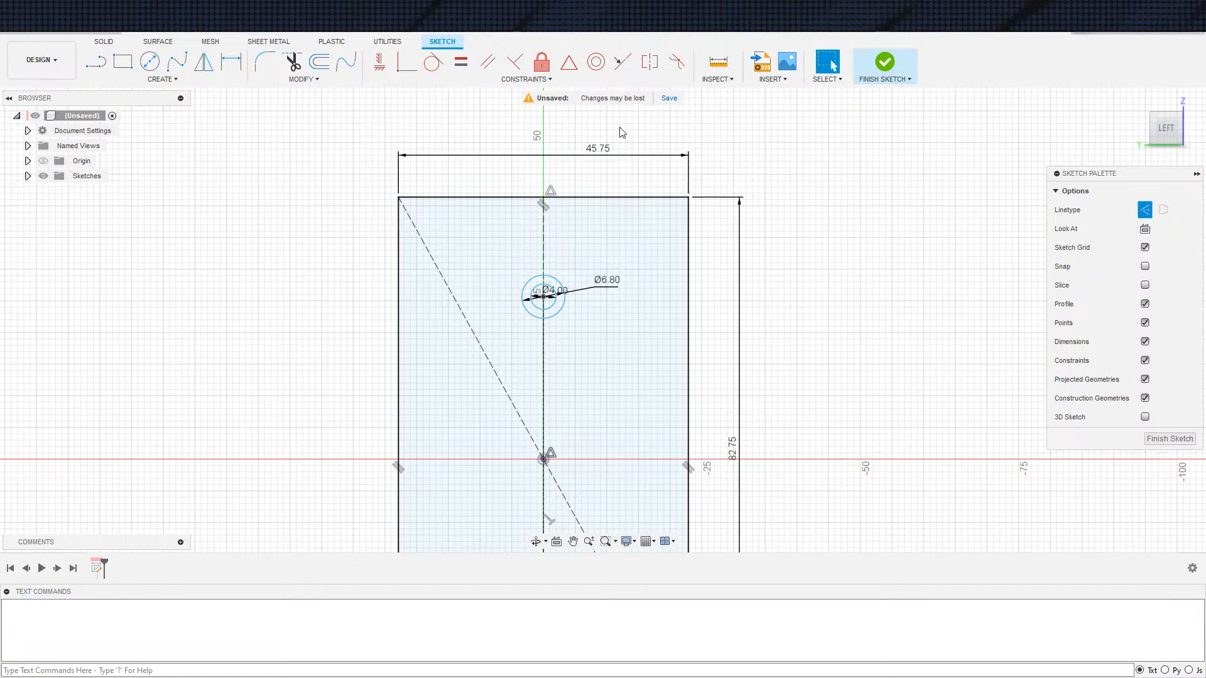
pyautogui.moveTo(851, 391); pyautogui.dragTo(813, 331, button='middle')
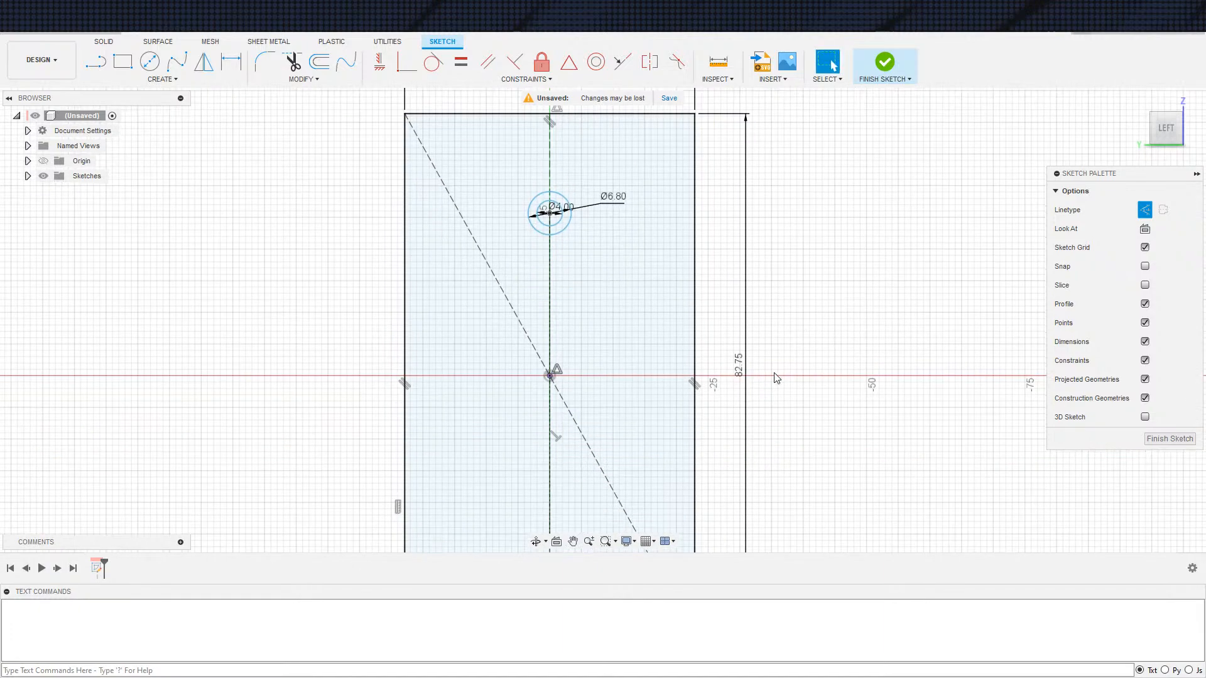
pyautogui.press('s')
pyautogui.press('s')
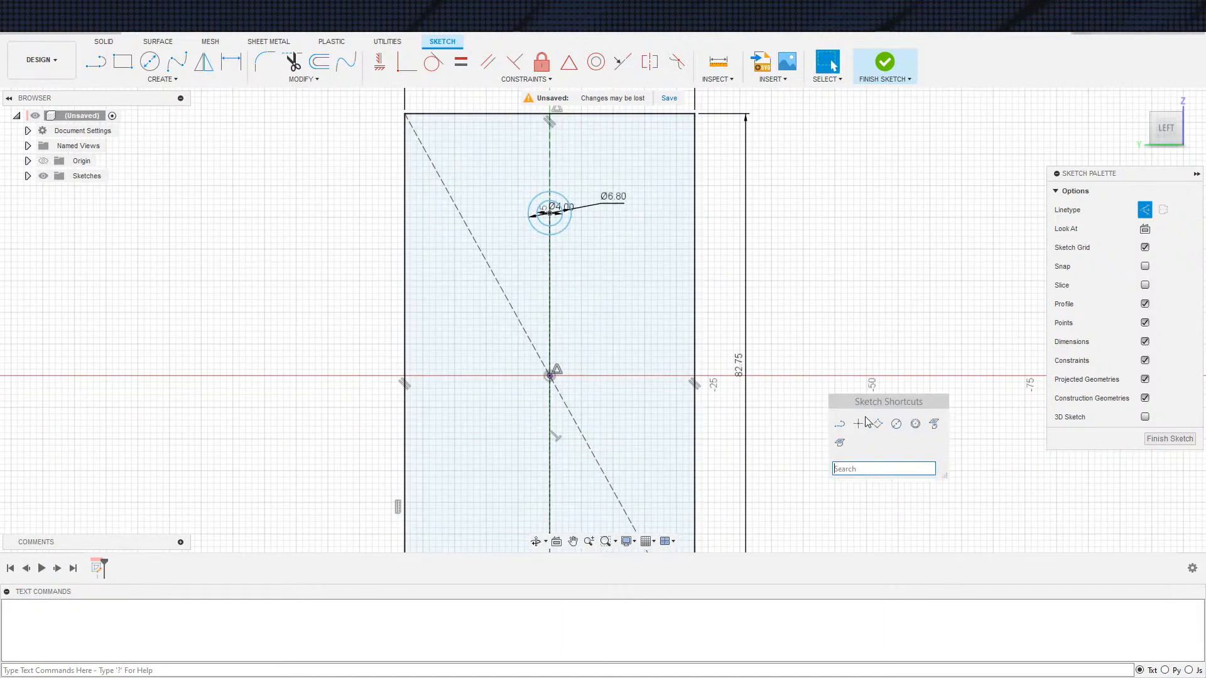
pyautogui.click(873, 421)
pyautogui.click(645, 317)
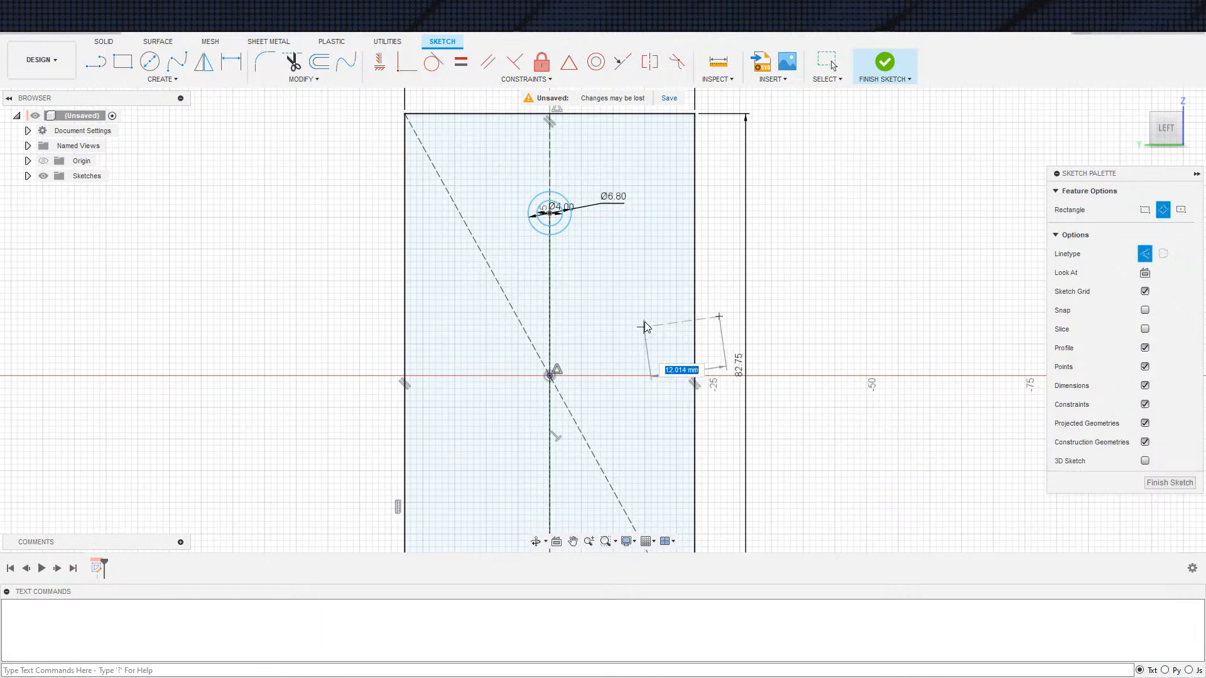
pyautogui.click(720, 463)
pyautogui.press('Escape')
pyautogui.doubleClick(645, 432)
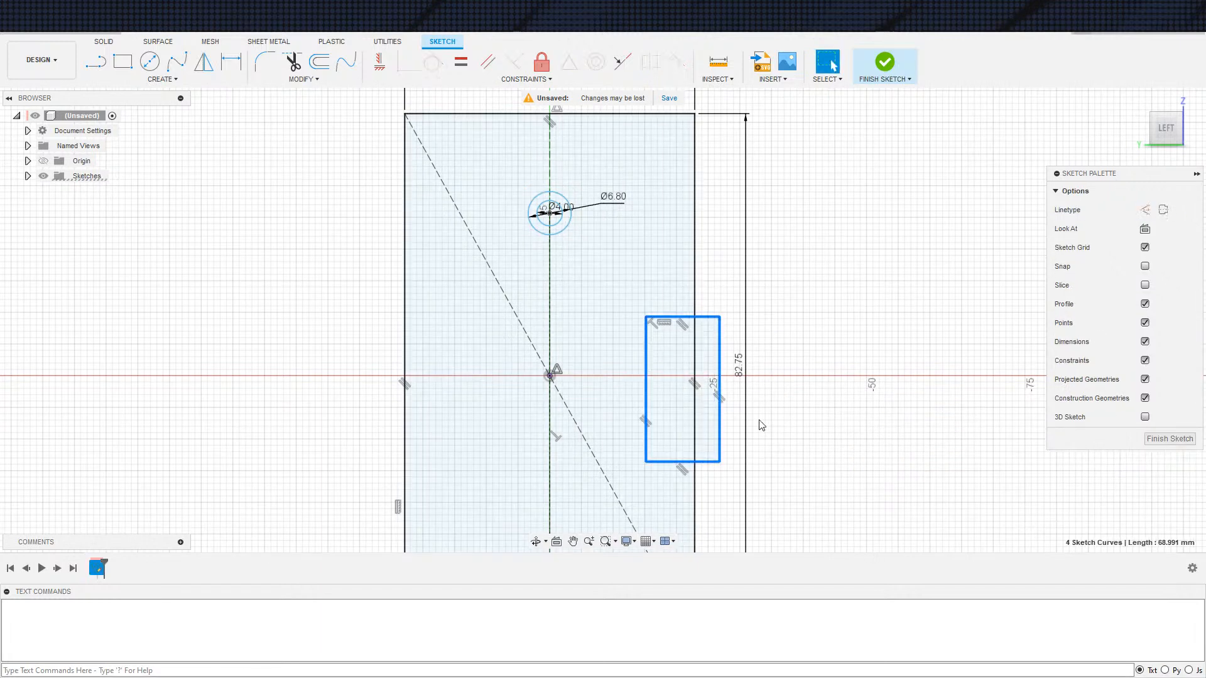
# Step: Constrain the small rectangle's outer edge to the midpoint of the plate's right edge
pyautogui.click(720, 379)
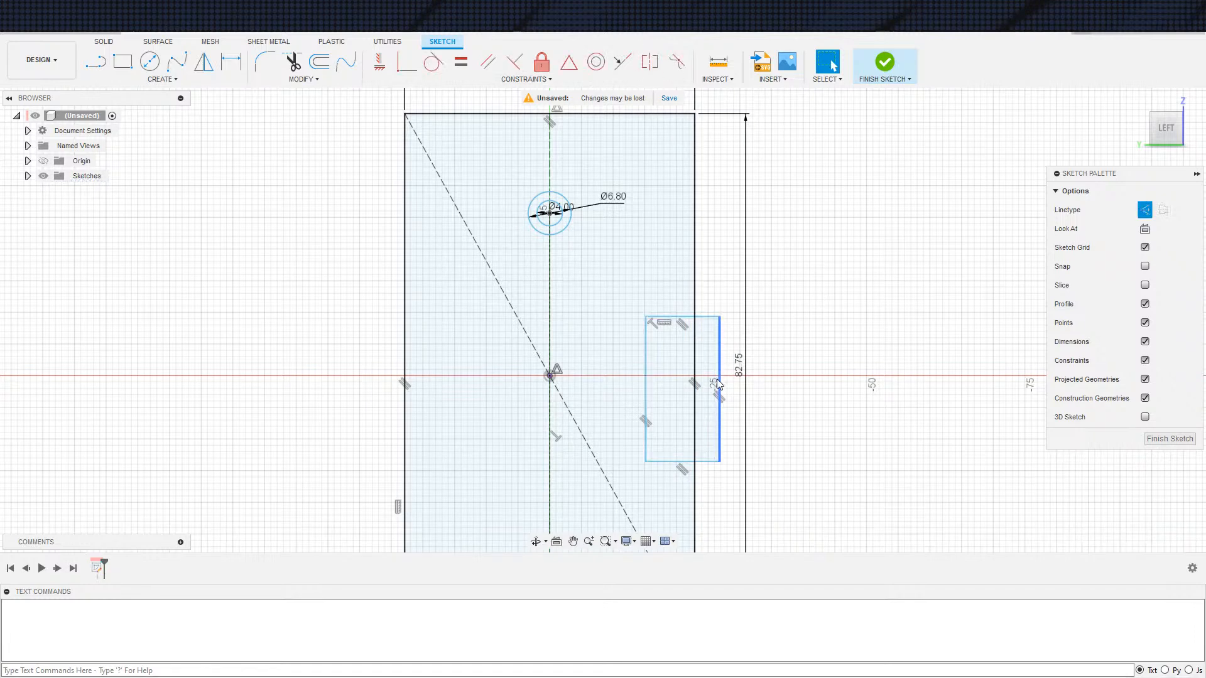
pyautogui.click(568, 61)
pyautogui.click(695, 396)
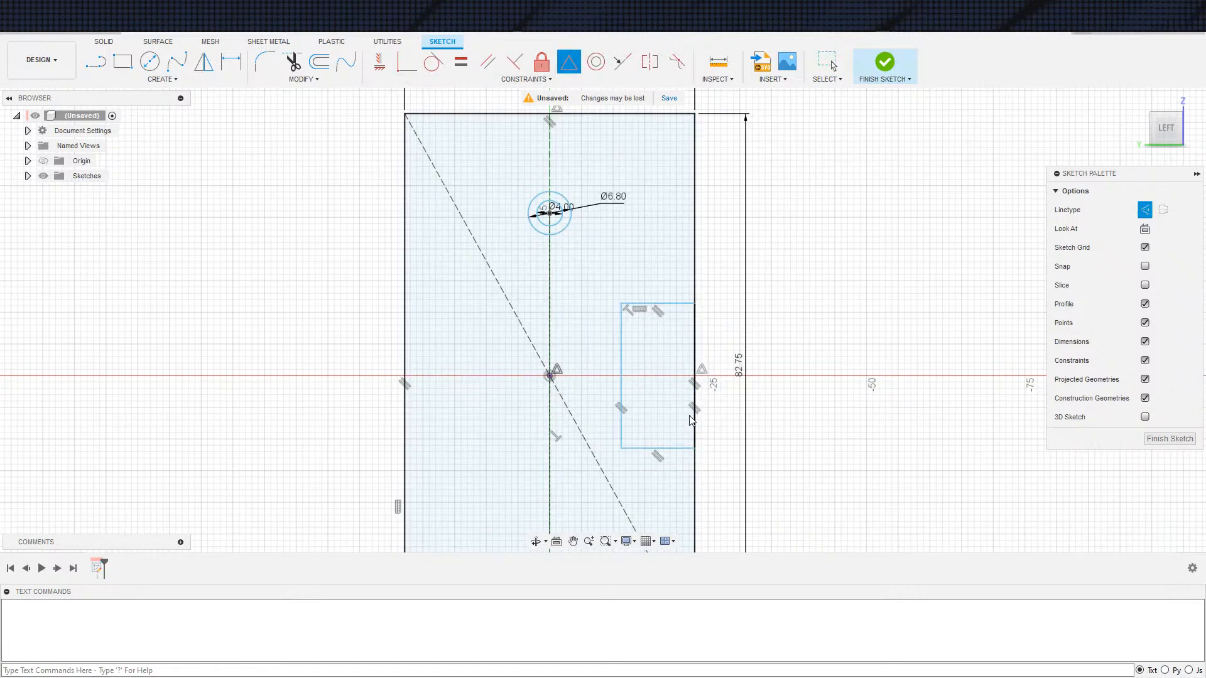
pyautogui.press('d')
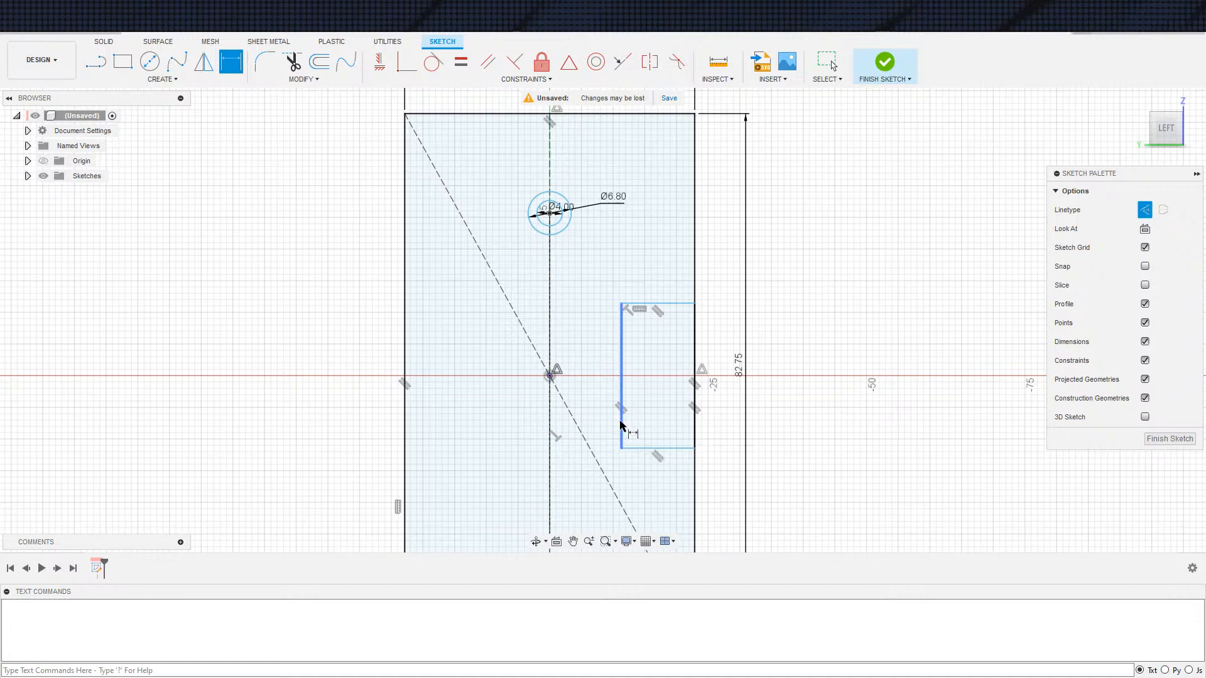
pyautogui.click(666, 304)
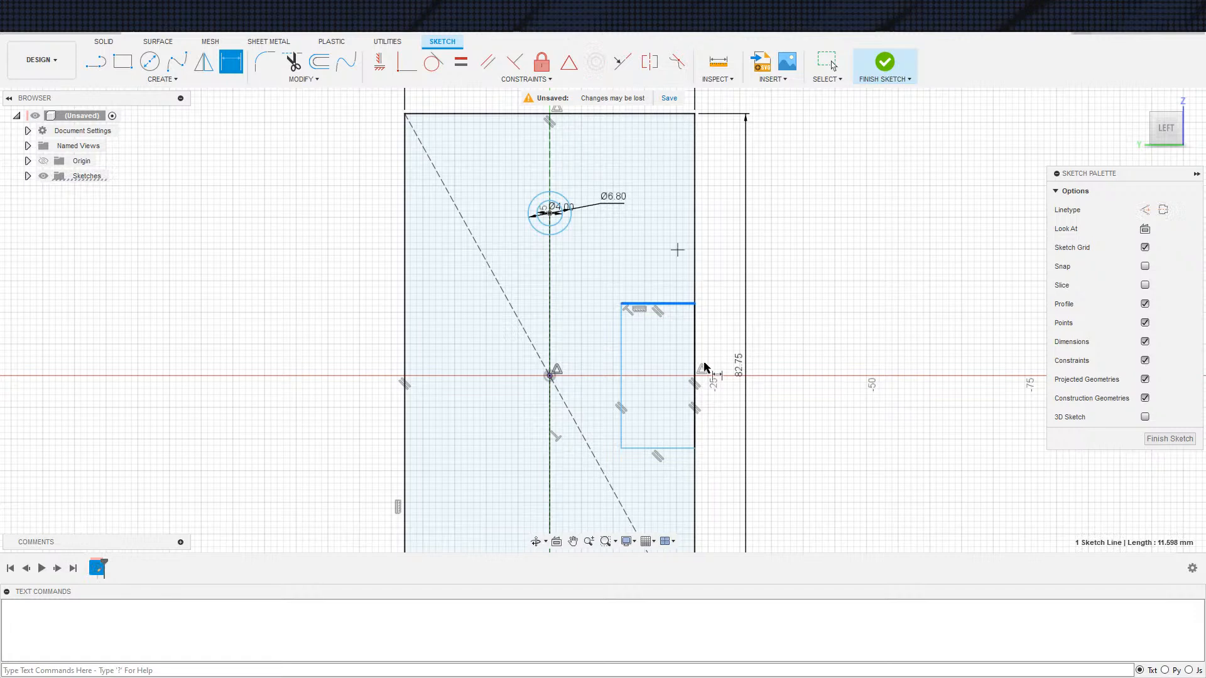
pyautogui.press('Escape')
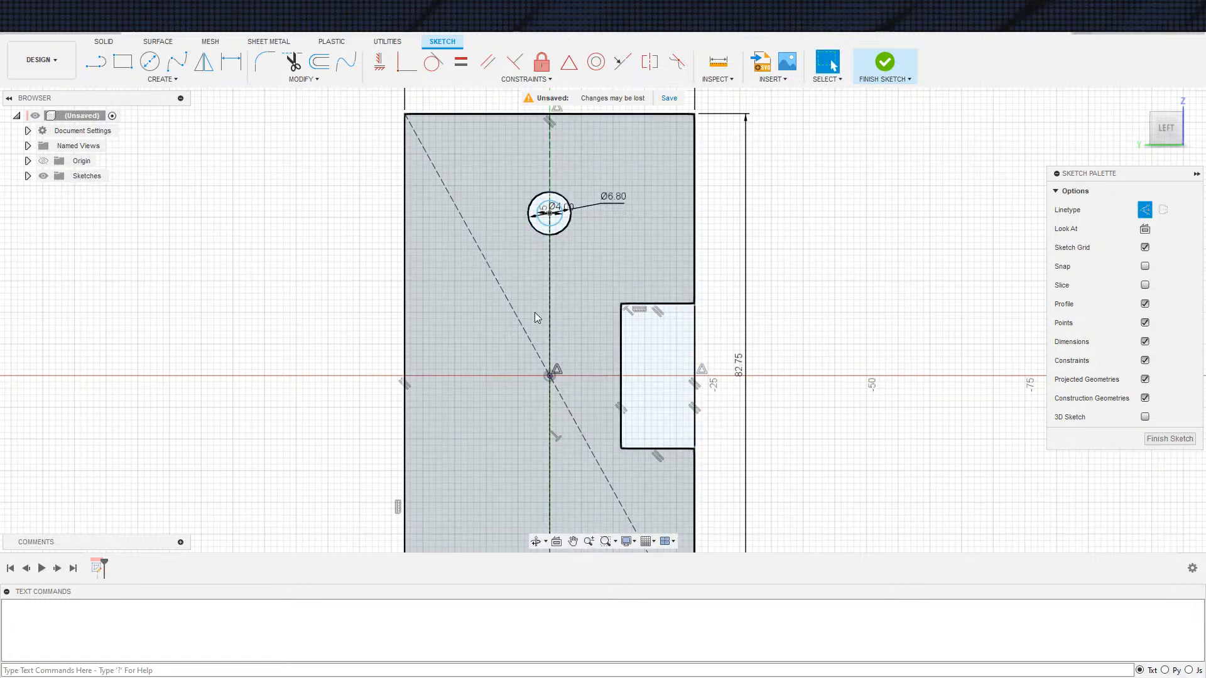
pyautogui.click(534, 332)
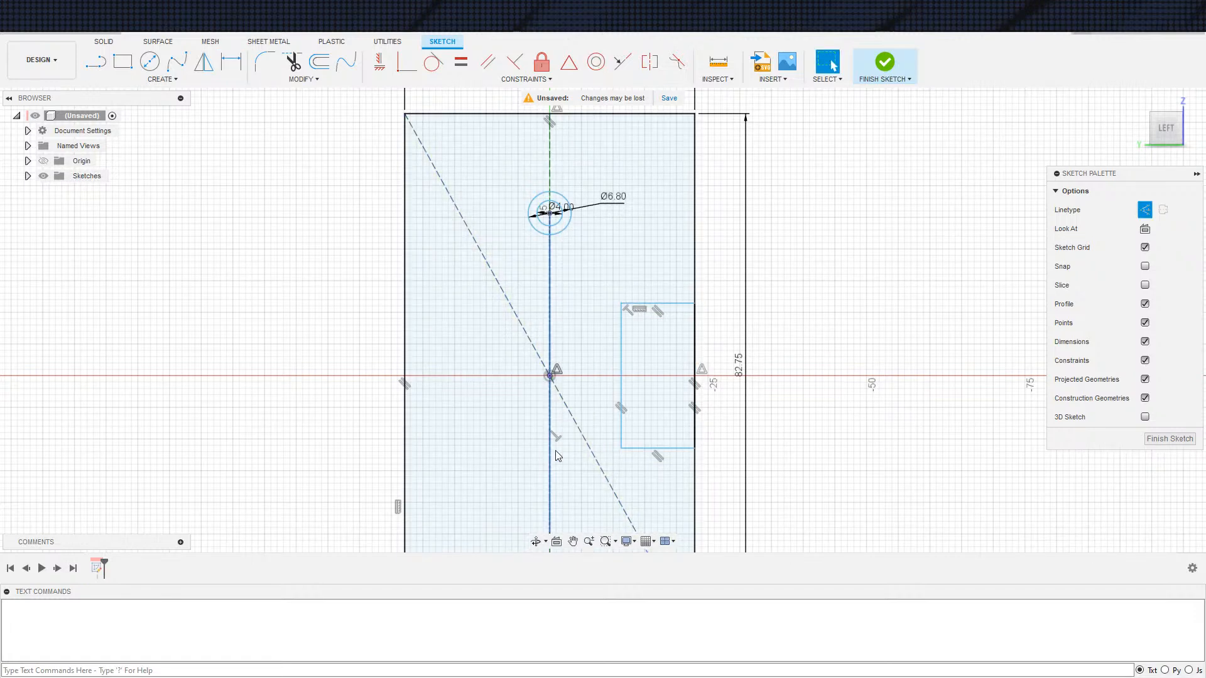
# Step: Dimension the small rectangle's width along its lower edge at 10.3 mm
pyautogui.press('d')
pyautogui.click(653, 448)
pyautogui.click(664, 476)
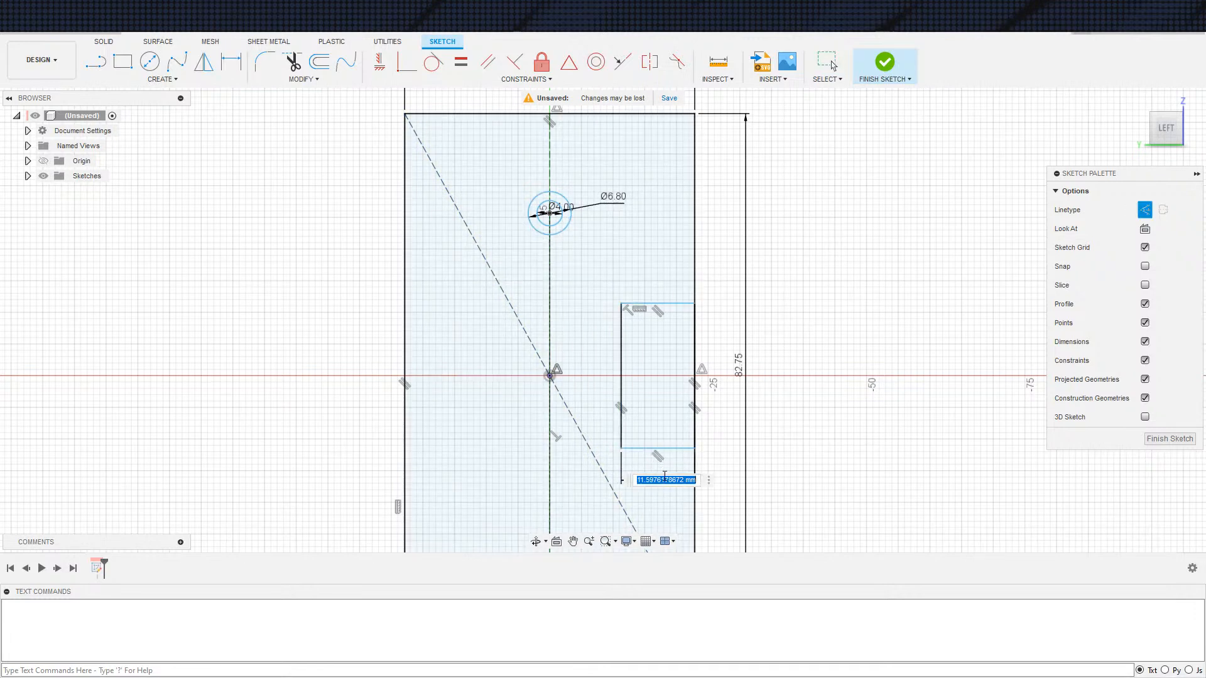
pyautogui.write('10.3')
pyautogui.press('Return')
pyautogui.press('Escape')
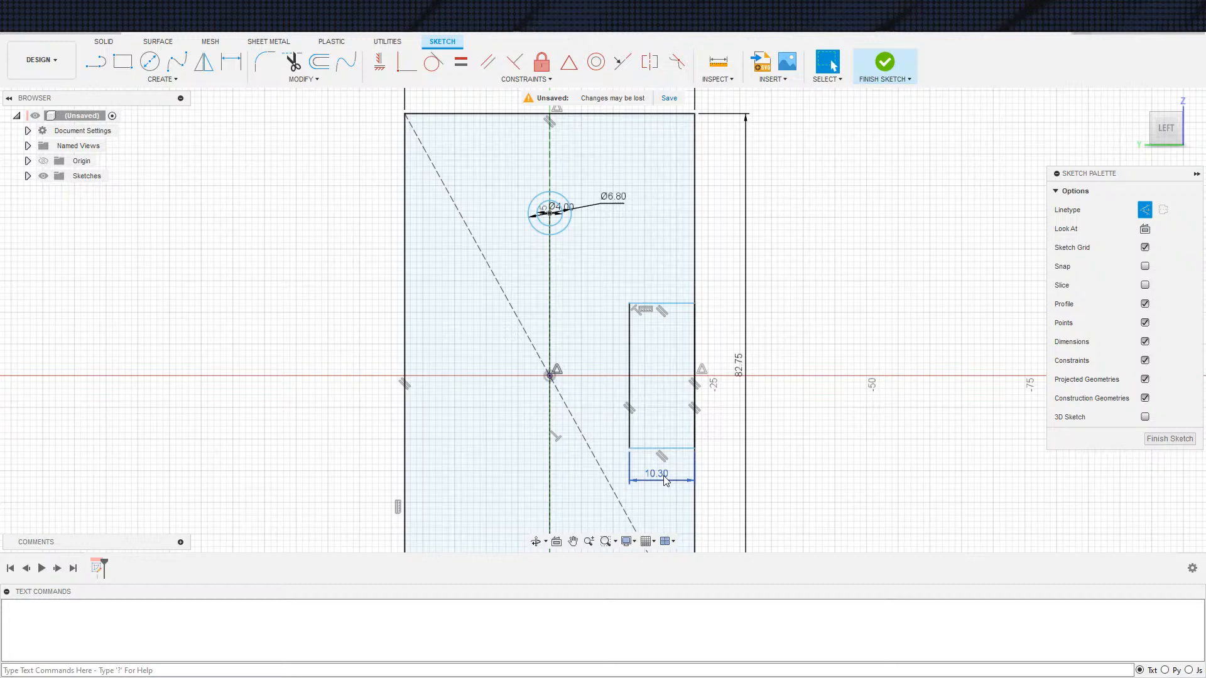
# Step: Dimension the distance from the plate's top edge to the small rectangle's top edge at 29 mm
pyautogui.press('d')
pyautogui.click(662, 304)
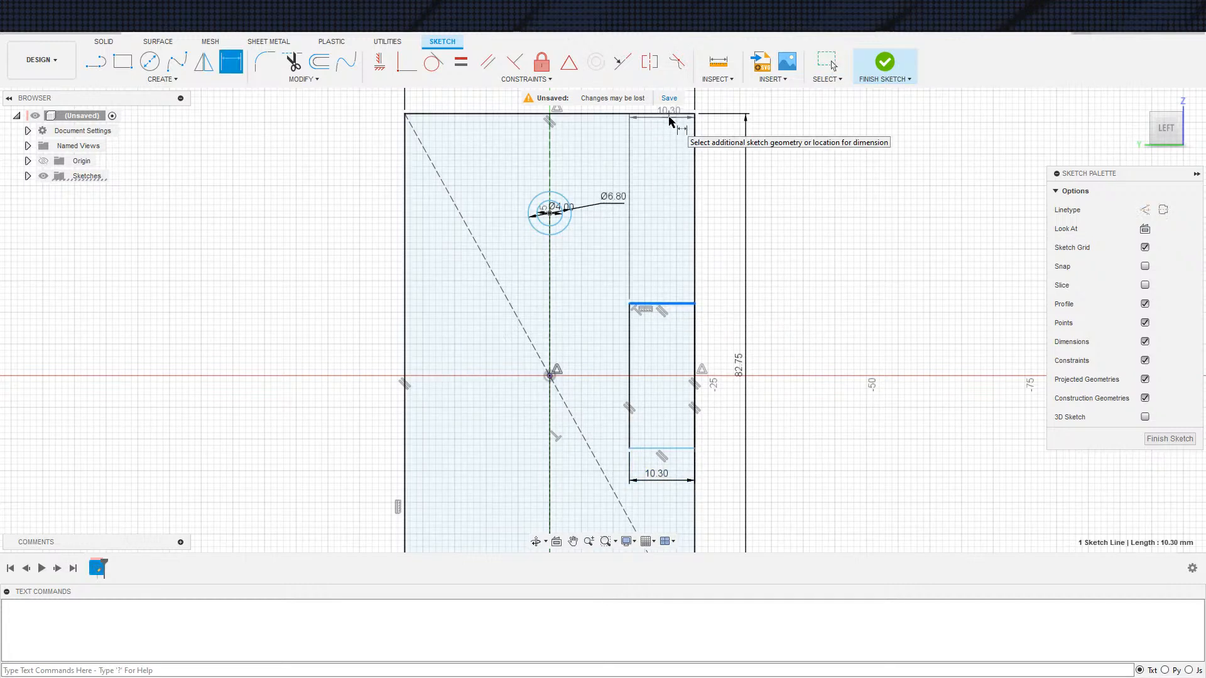
pyautogui.click(673, 115)
pyautogui.click(753, 210)
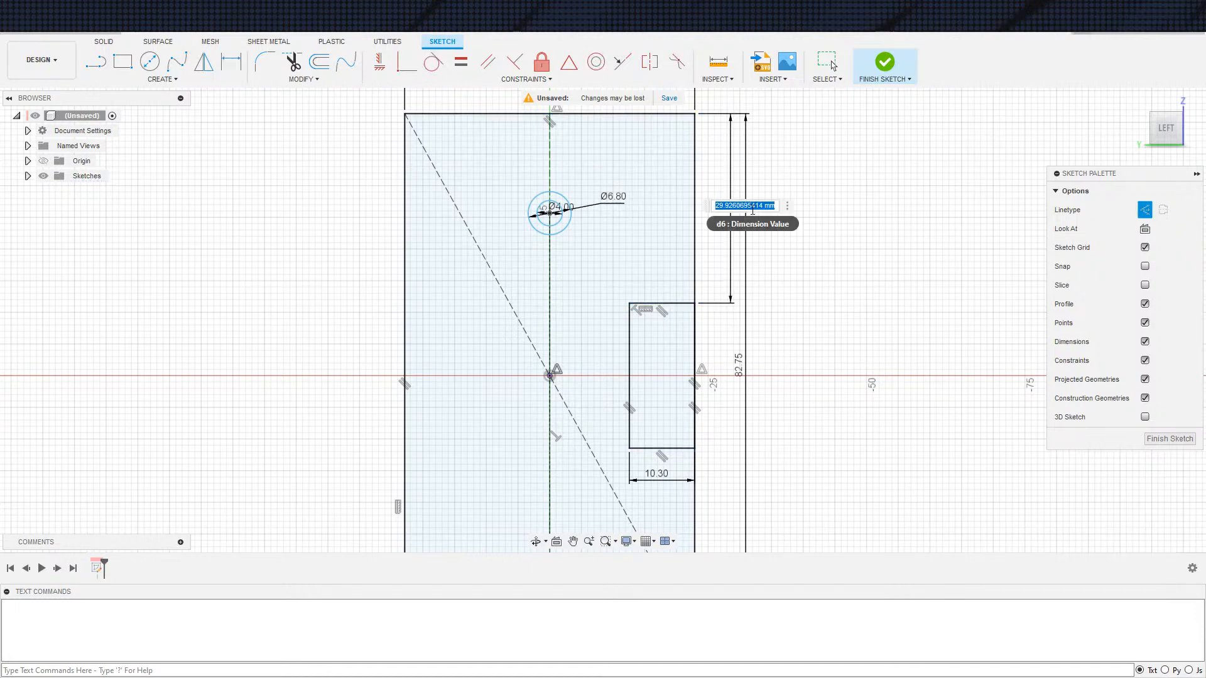
pyautogui.write('29')
pyautogui.press('Return')
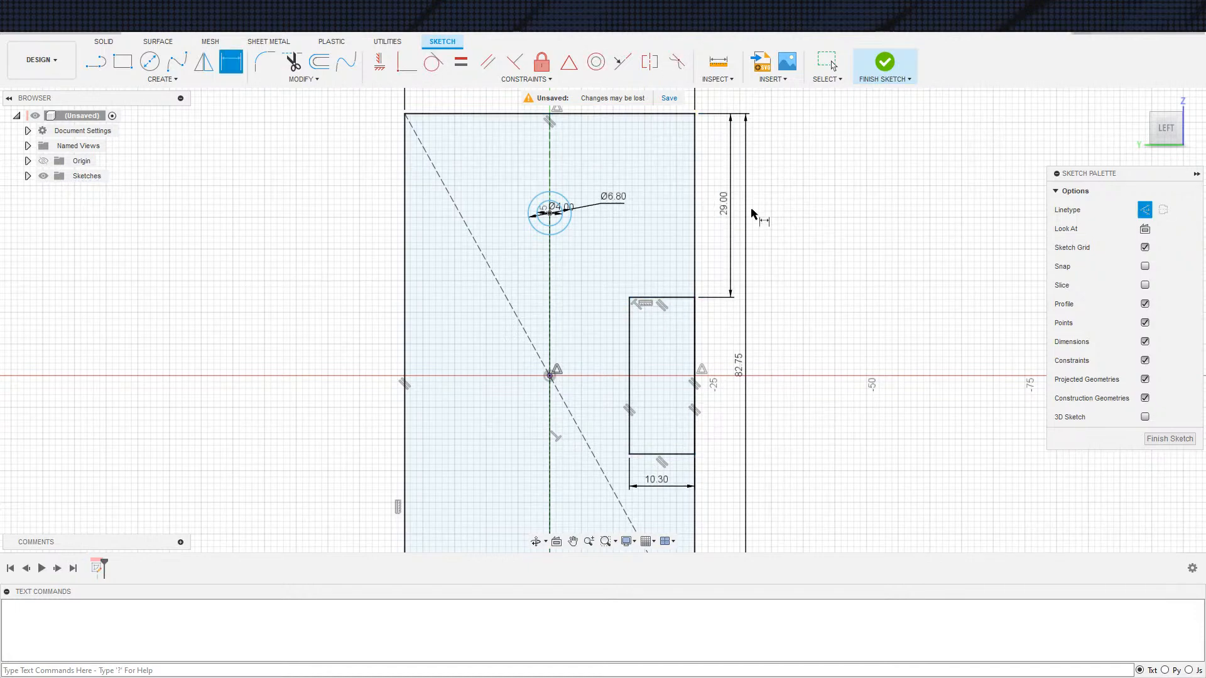
pyautogui.press('Escape')
# Step: Draw two concentric circles about 12 mm and 7 mm in diameter at the lower end of the construction line
pyautogui.scroll(-3, 804, 465)
pyautogui.moveTo(801, 475); pyautogui.dragTo(817, 399, button='middle')
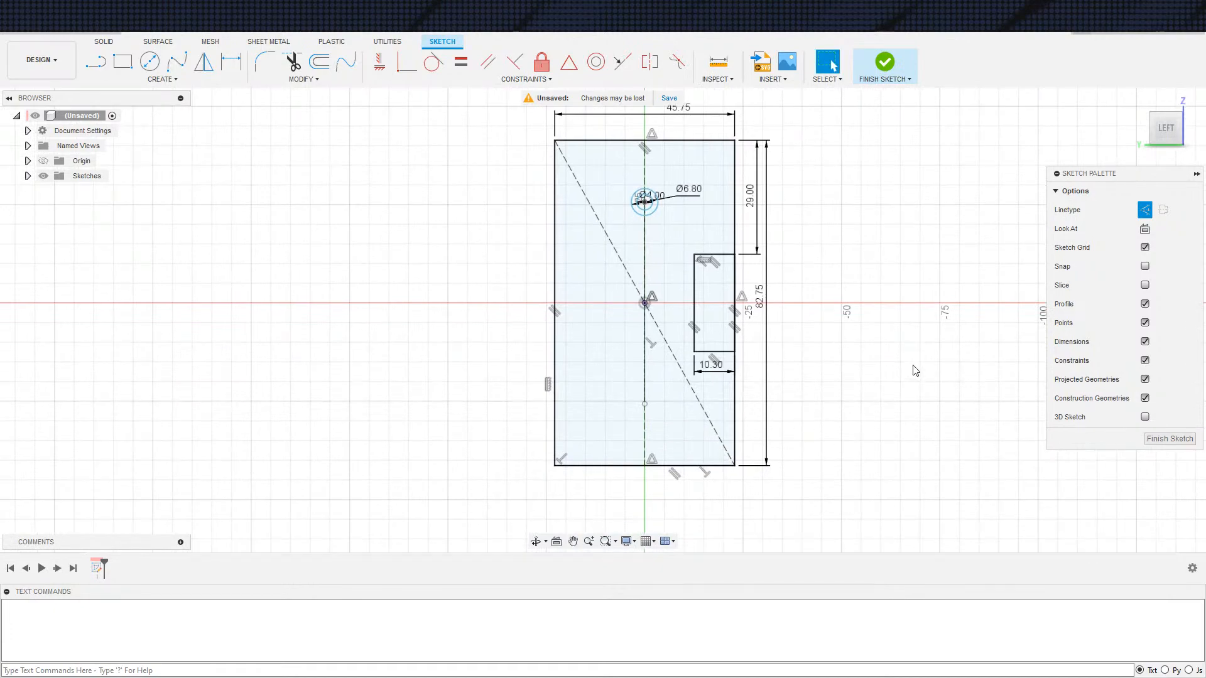
pyautogui.scroll(-2, 913, 365)
pyautogui.moveTo(912, 354); pyautogui.dragTo(915, 376, button='middle')
pyautogui.scroll(-1, 760, 445)
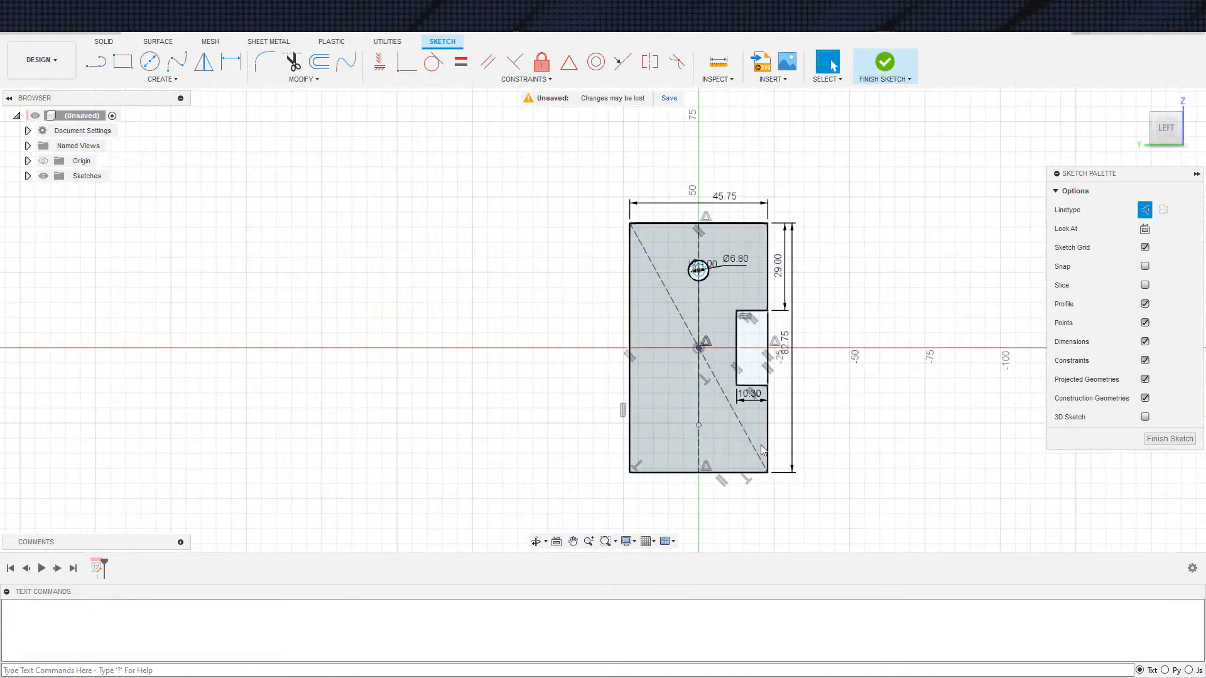
pyautogui.scroll(2, 759, 445)
pyautogui.press('c')
pyautogui.scroll(1, 628, 440)
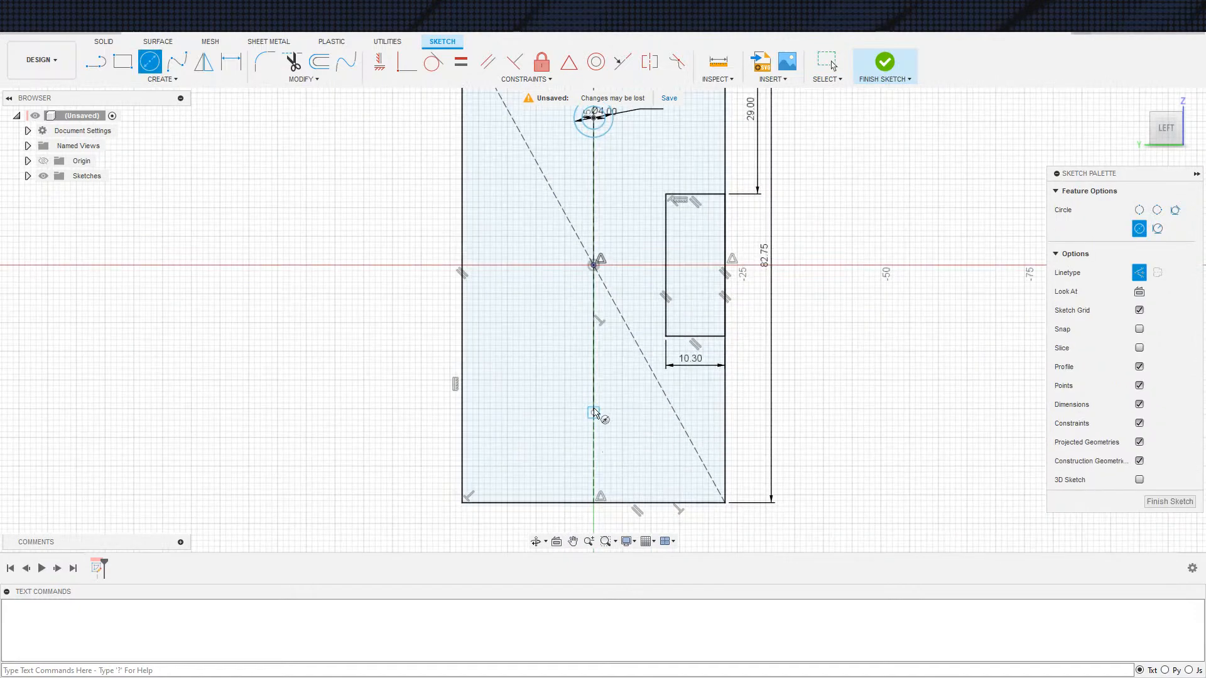
pyautogui.click(594, 412)
pyautogui.press('Escape')
pyautogui.press('x')
pyautogui.press('c')
pyautogui.click(593, 412)
pyautogui.click(624, 426)
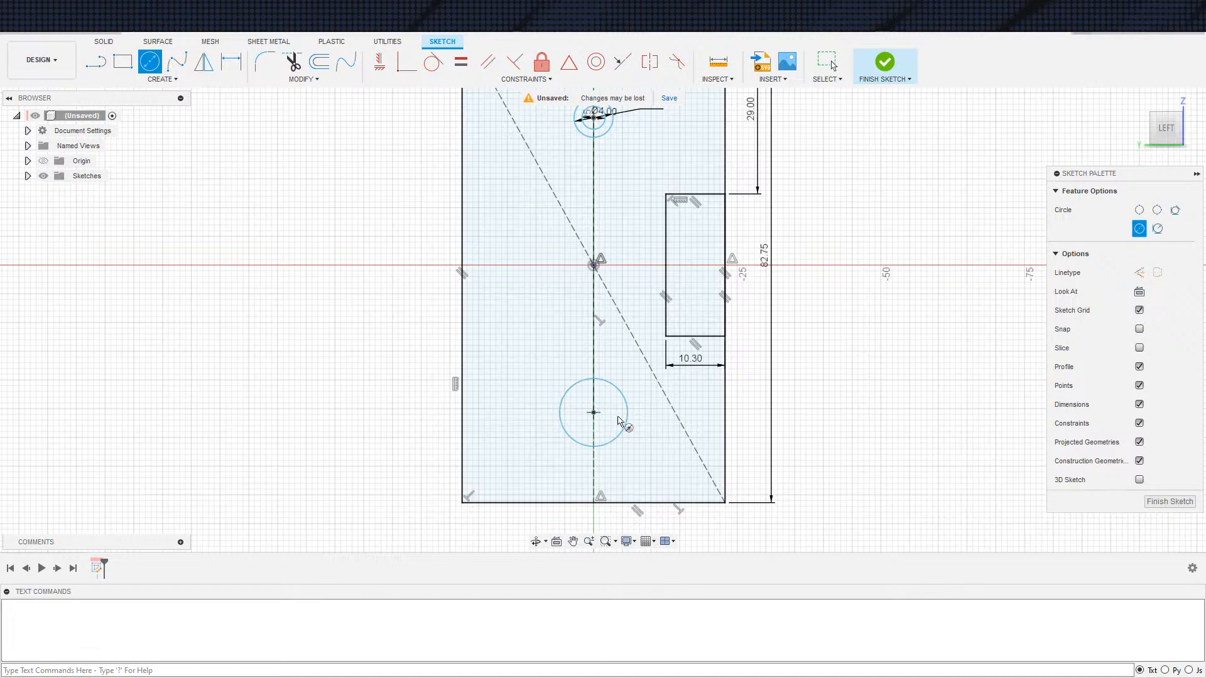
pyautogui.click(594, 413)
pyautogui.click(611, 420)
pyautogui.press('Escape')
# Step: Try to make a lower circle equal to the upper 6.8 mm circle
pyautogui.scroll(-2, 687, 364)
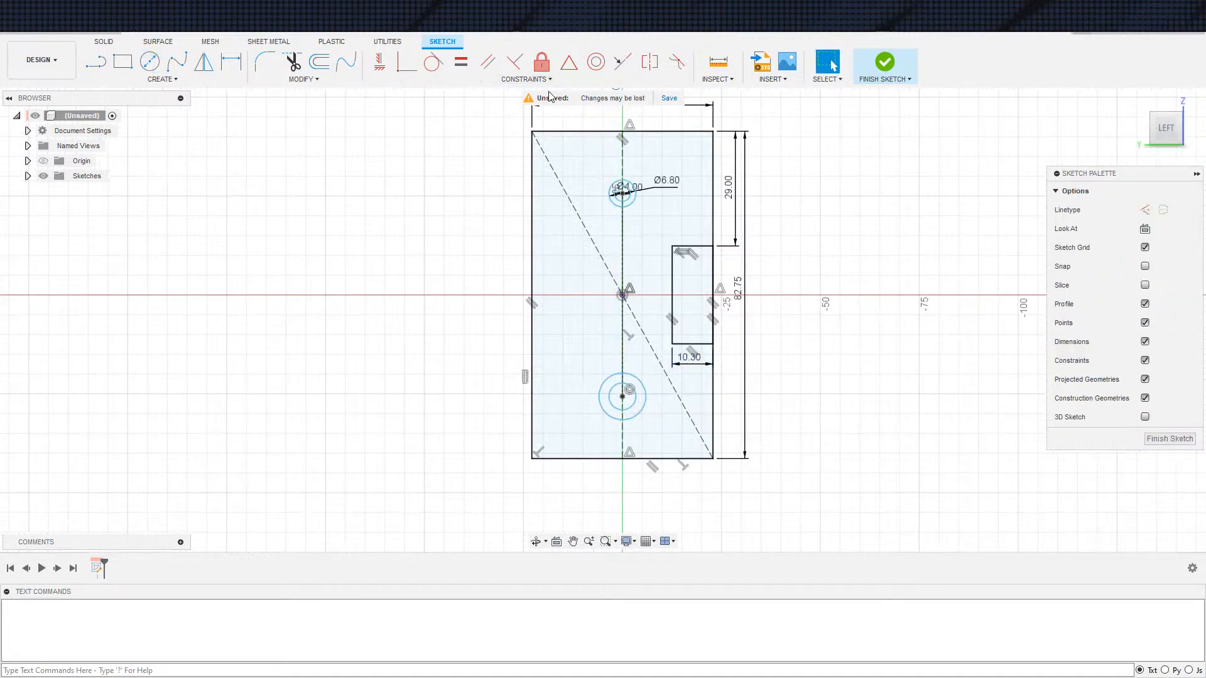
pyautogui.click(458, 65)
pyautogui.click(622, 207)
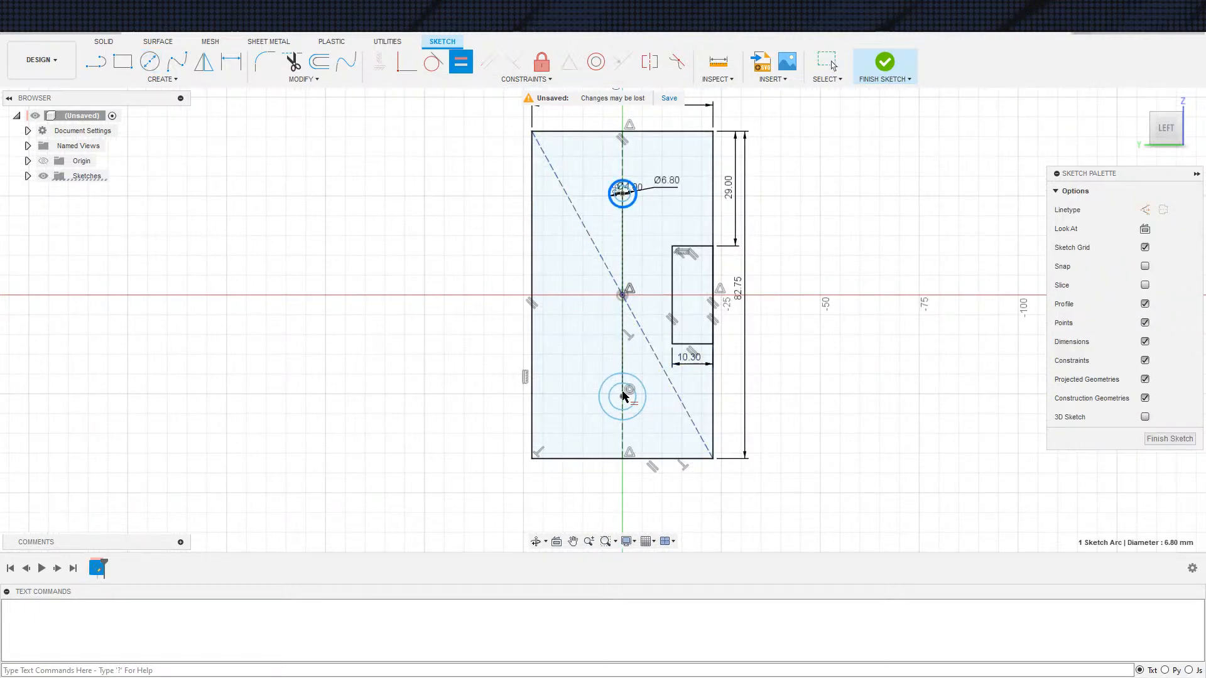
pyautogui.click(623, 396)
pyautogui.scroll(1, 650, 395)
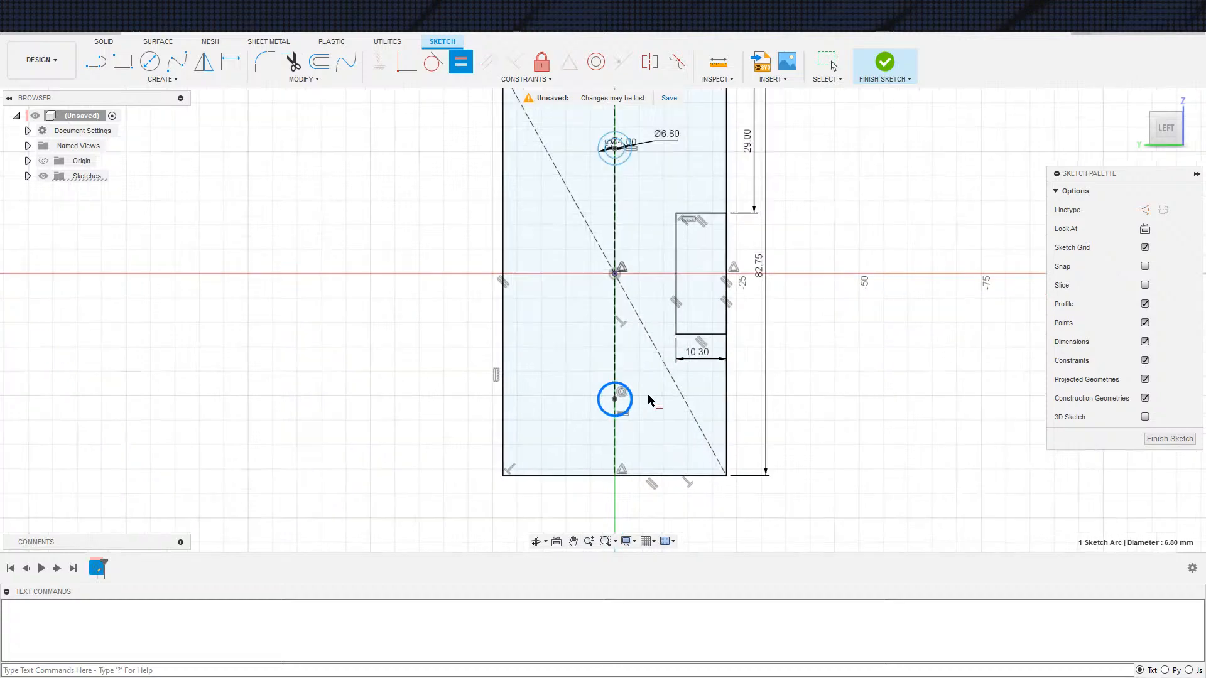
pyautogui.scroll(2, 648, 396)
pyautogui.press('Escape')
pyautogui.hotkey('ctrl', 'z')
# Step: Shrink the lower inner circle and make the lower circles equal to the matching upper 4 mm and 6.8 mm circles
pyautogui.moveTo(618, 418); pyautogui.dragTo(612, 404)
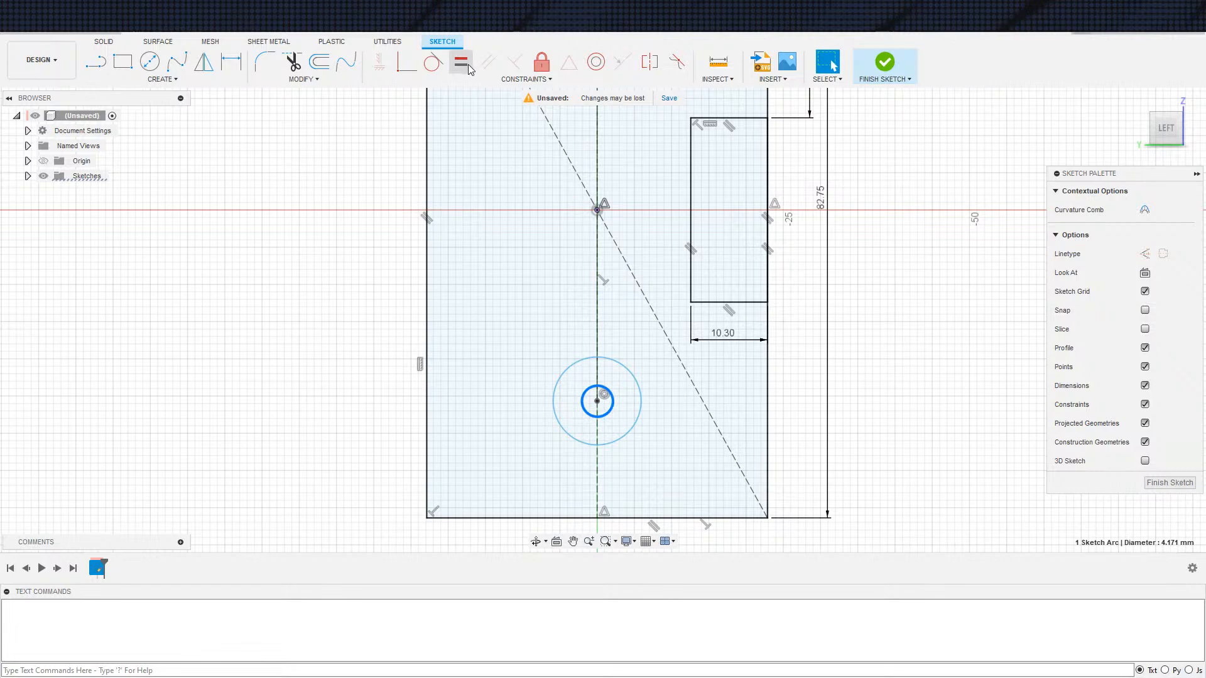
pyautogui.click(461, 63)
pyautogui.moveTo(660, 209); pyautogui.dragTo(638, 335, button='middle')
pyautogui.click(594, 168)
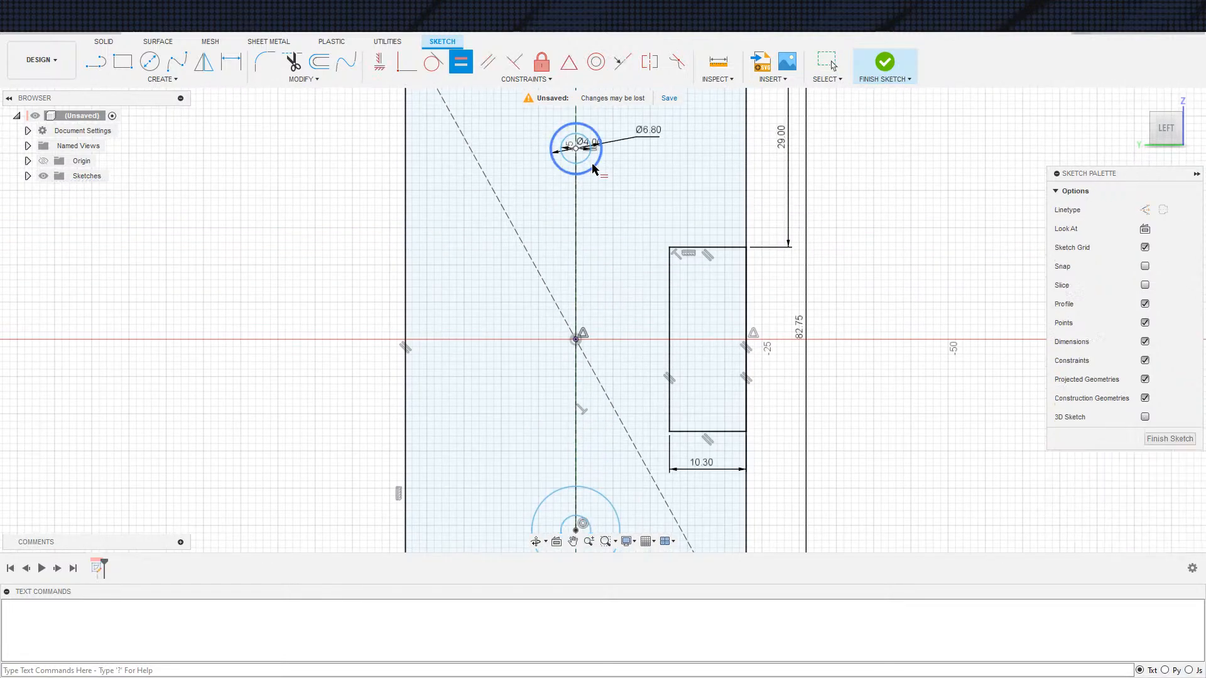
pyautogui.click(588, 488)
pyautogui.press('Escape')
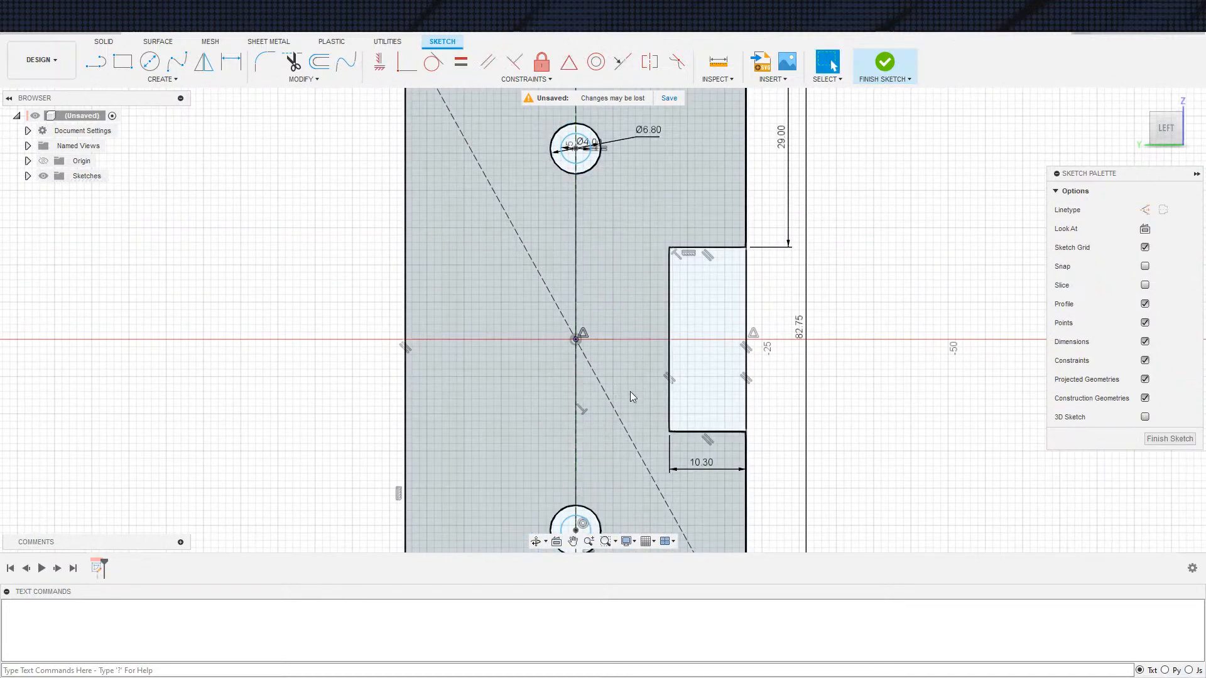
# Step: Dimension the vertical distance between the two hole centres at 66 mm and finish the sketch
pyautogui.scroll(-2, 650, 251)
pyautogui.press('d')
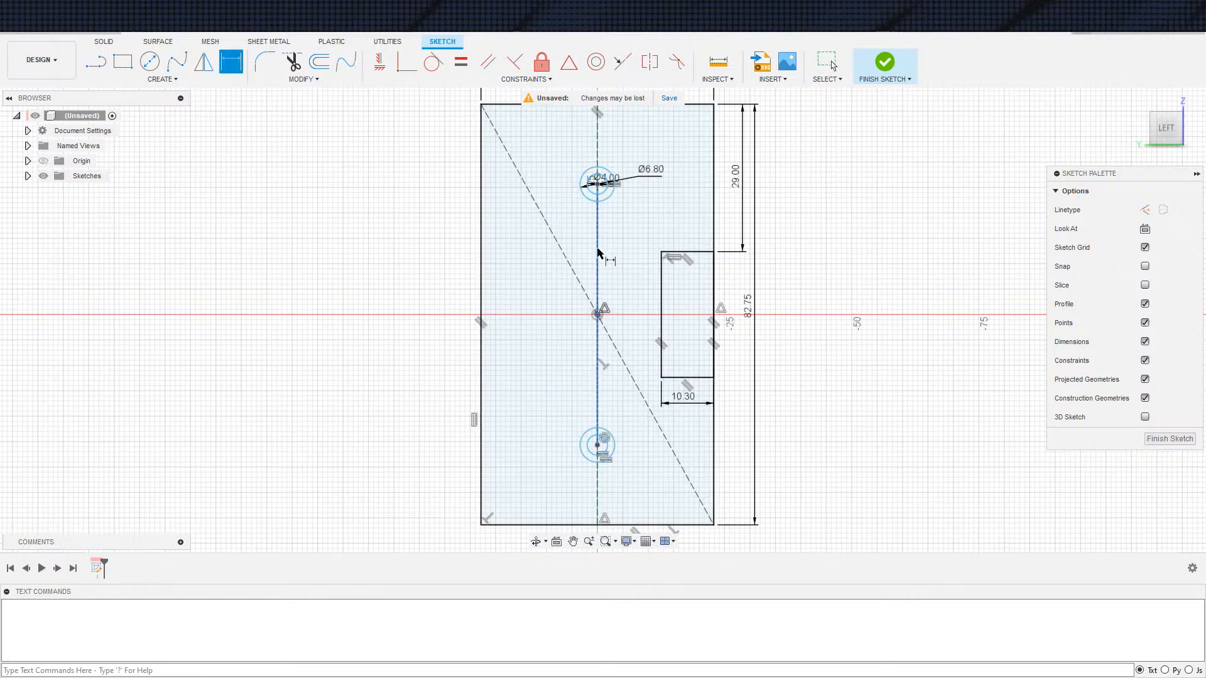
pyautogui.click(597, 252)
pyautogui.click(449, 295)
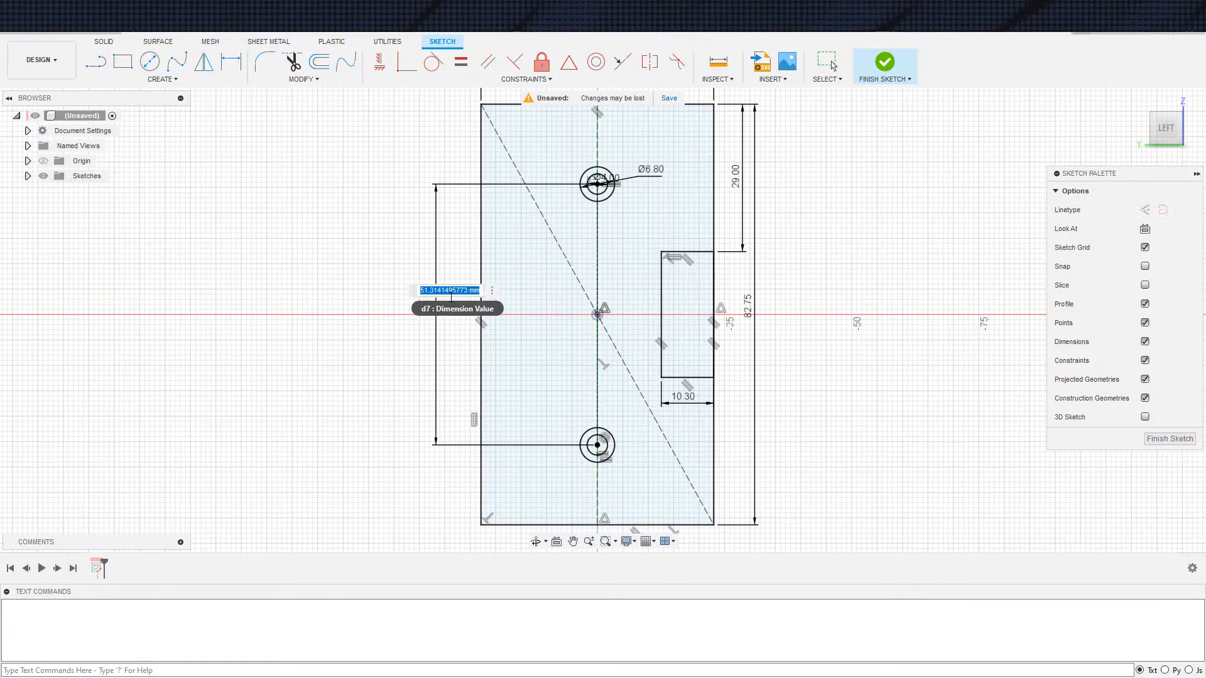
pyautogui.write('66')
pyautogui.press('Return')
pyautogui.press('Escape')
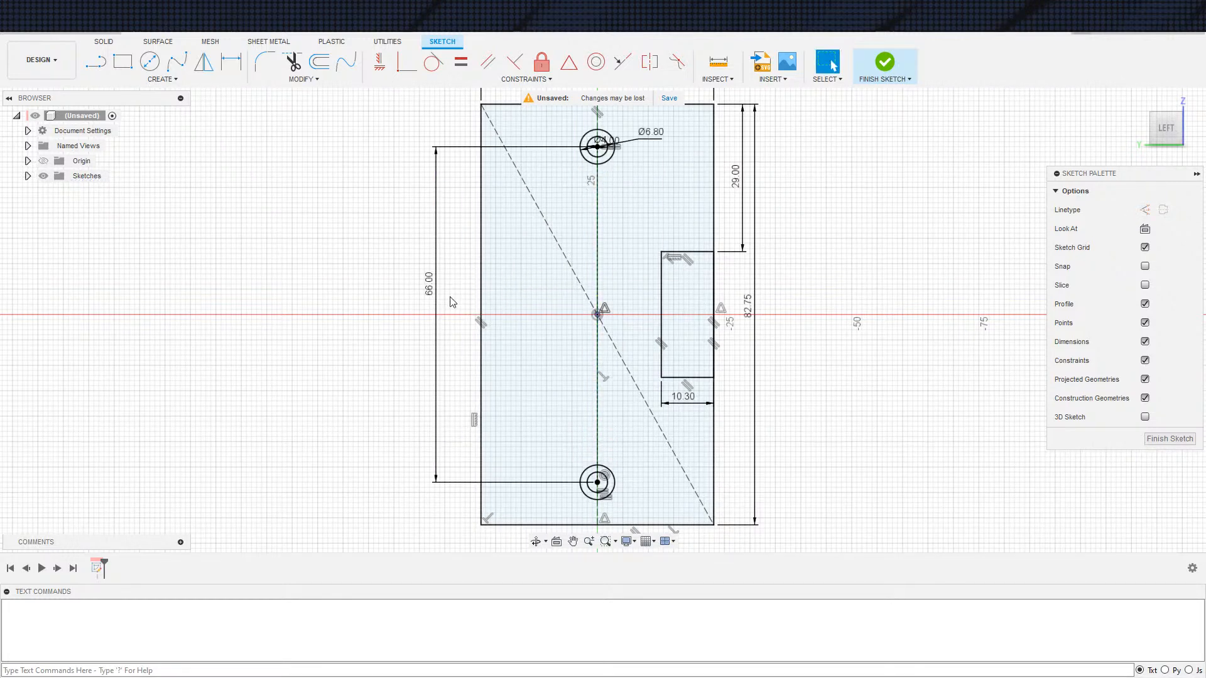
pyautogui.scroll(-2, 780, 444)
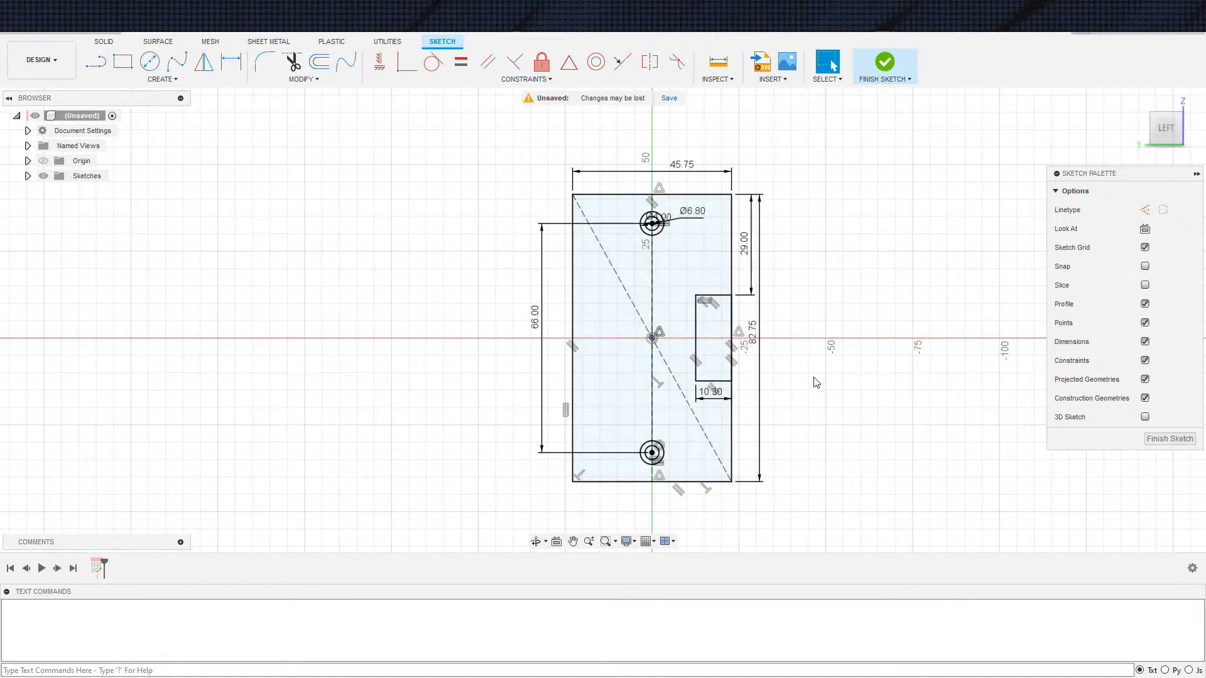
pyautogui.scroll(-1, 814, 380)
pyautogui.scroll(-1, 823, 301)
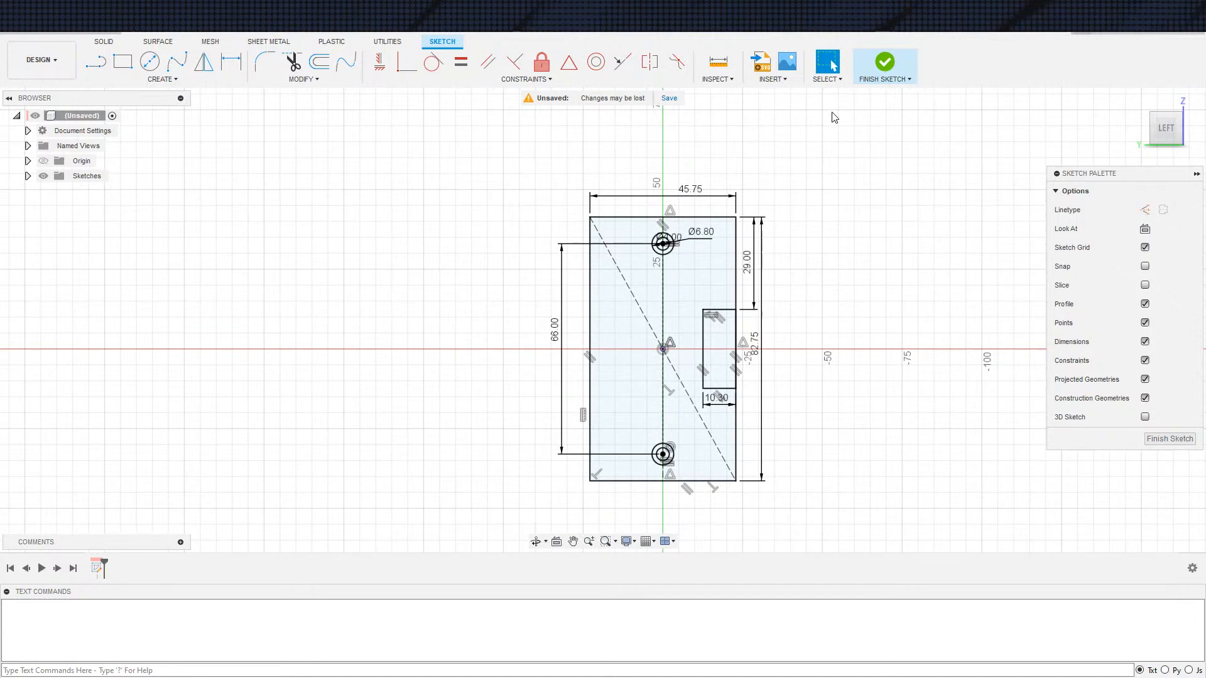
pyautogui.click(885, 63)
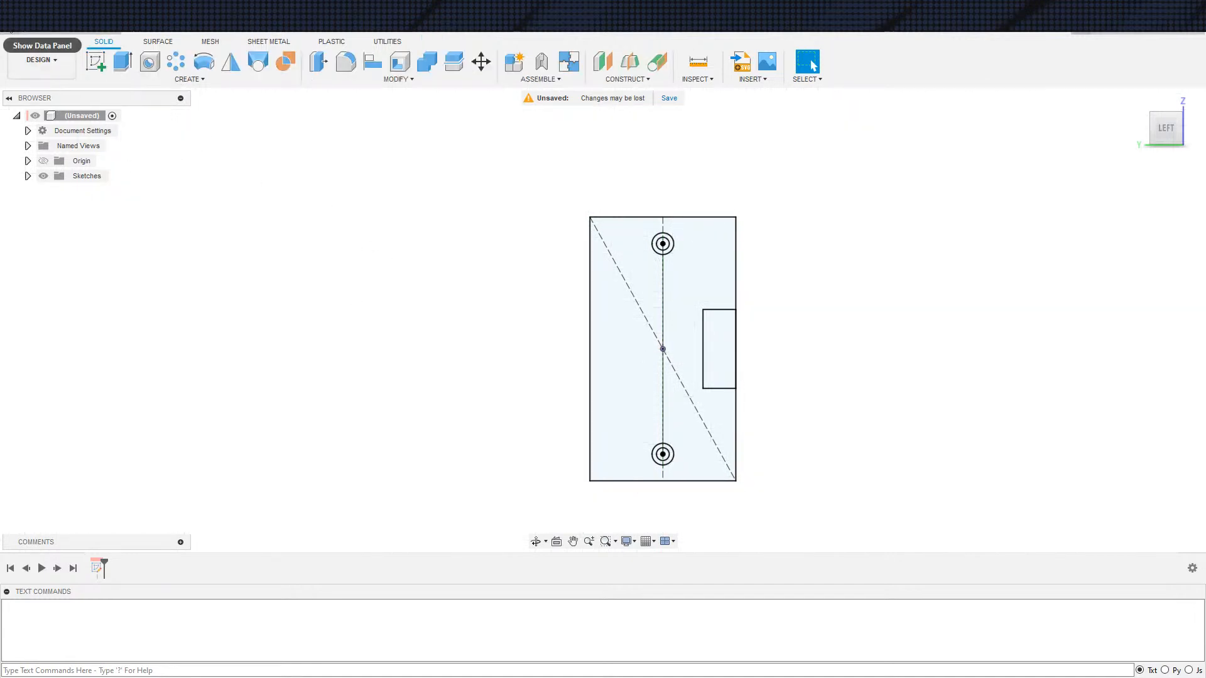
# Step: Open the Miscellaneous project from the list of stored projects
pyautogui.click(12, 25)
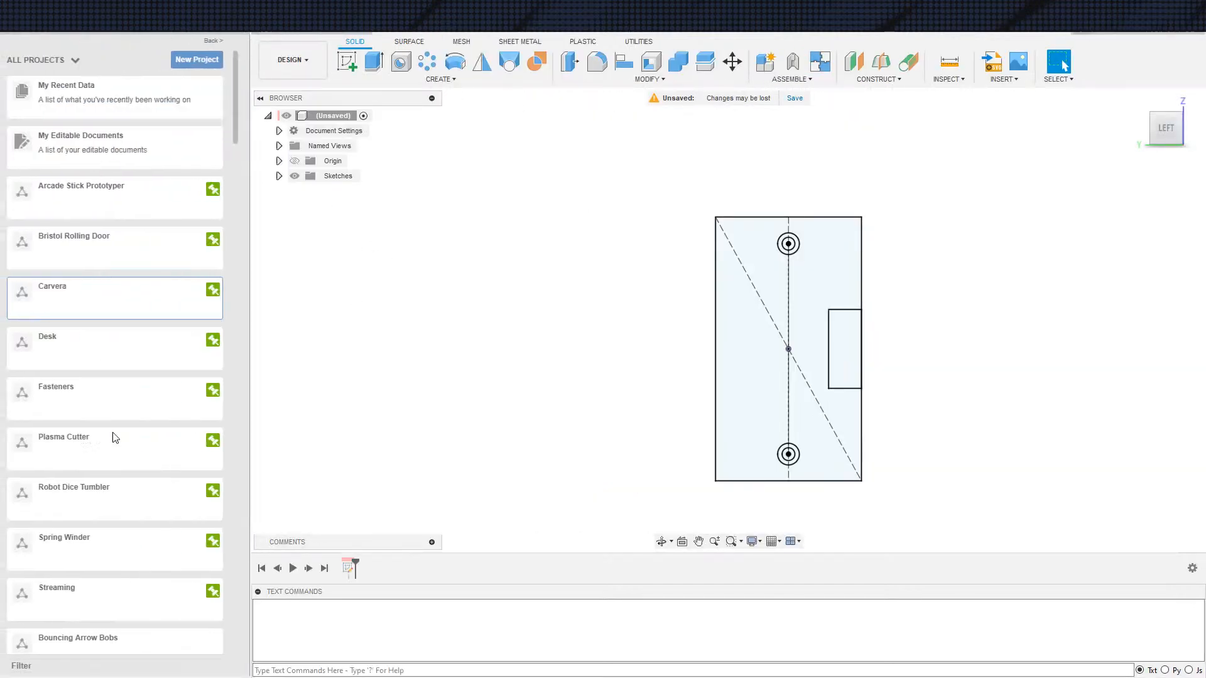
pyautogui.scroll(-15, 103, 425)
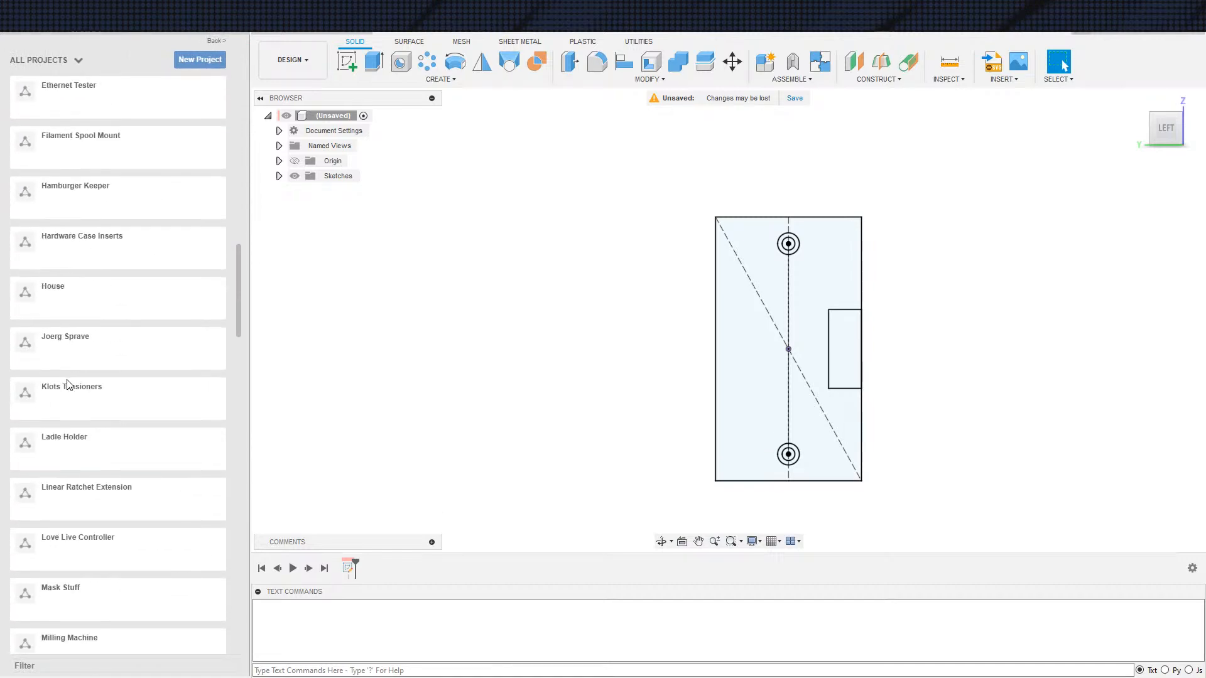
pyautogui.scroll(-1, 75, 503)
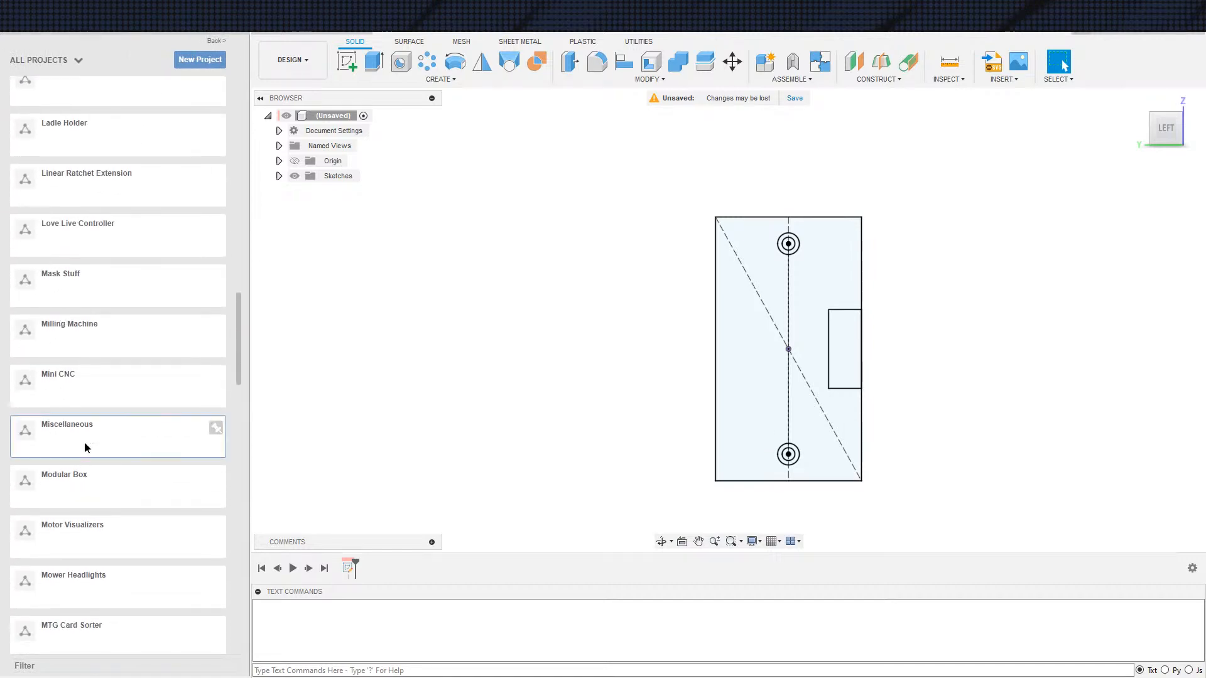
pyautogui.click(122, 452)
# Step: Look through the Miscellaneous project's folders and designs for a 2020 Extrusion file
pyautogui.scroll(-8, 100, 493)
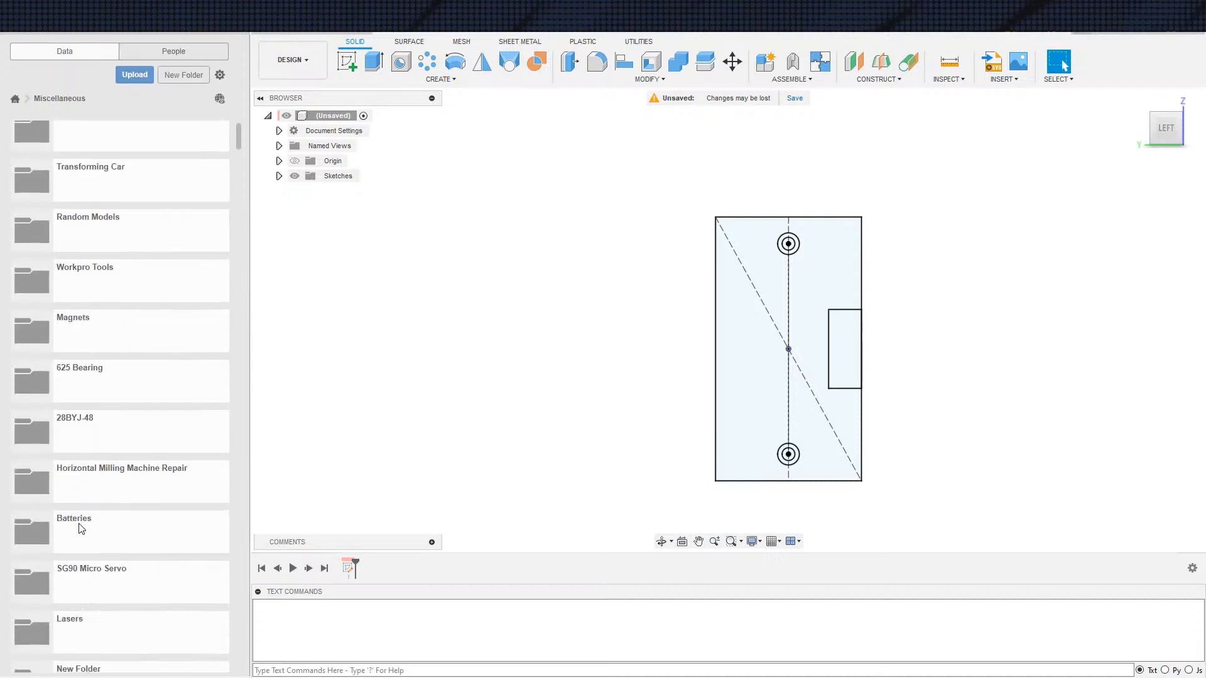
pyautogui.scroll(-6, 91, 520)
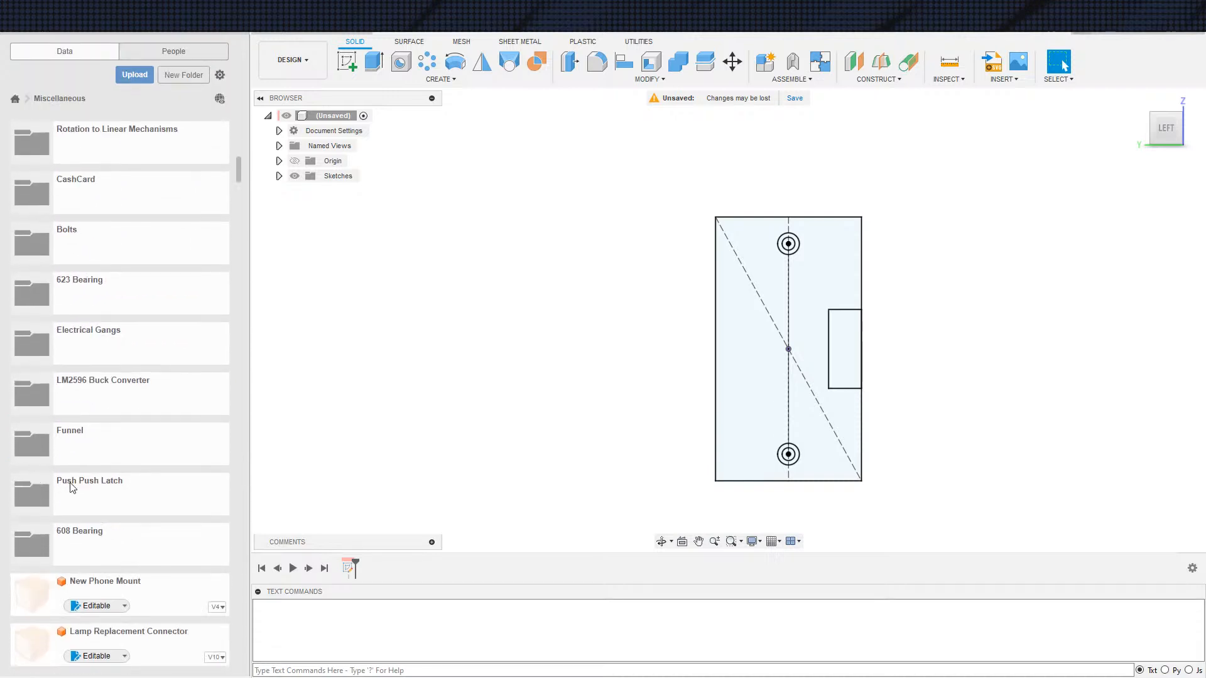
pyautogui.scroll(-4, 127, 413)
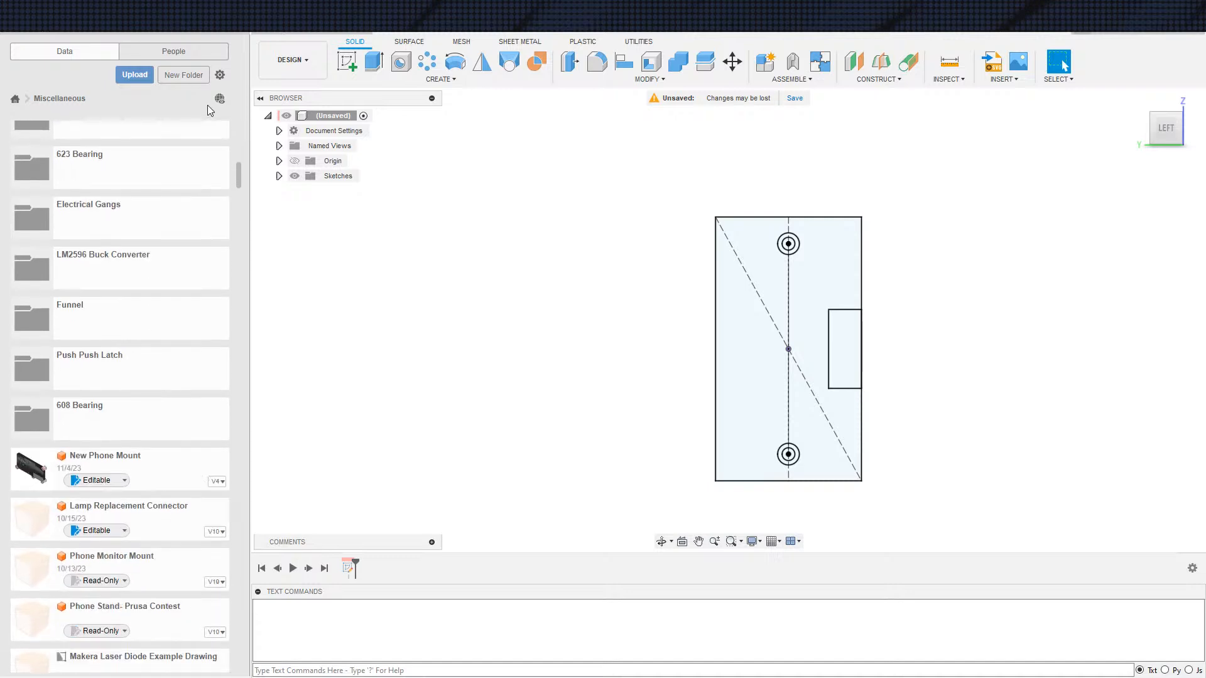
pyautogui.click(221, 76)
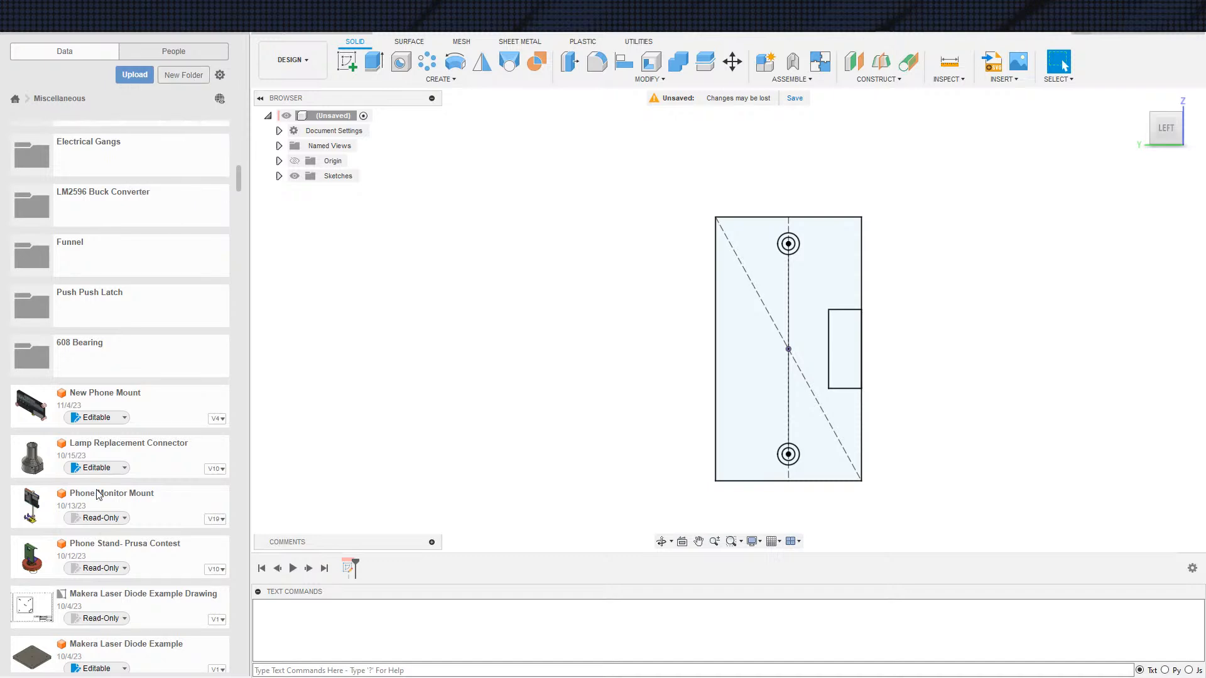
pyautogui.scroll(-4, 126, 584)
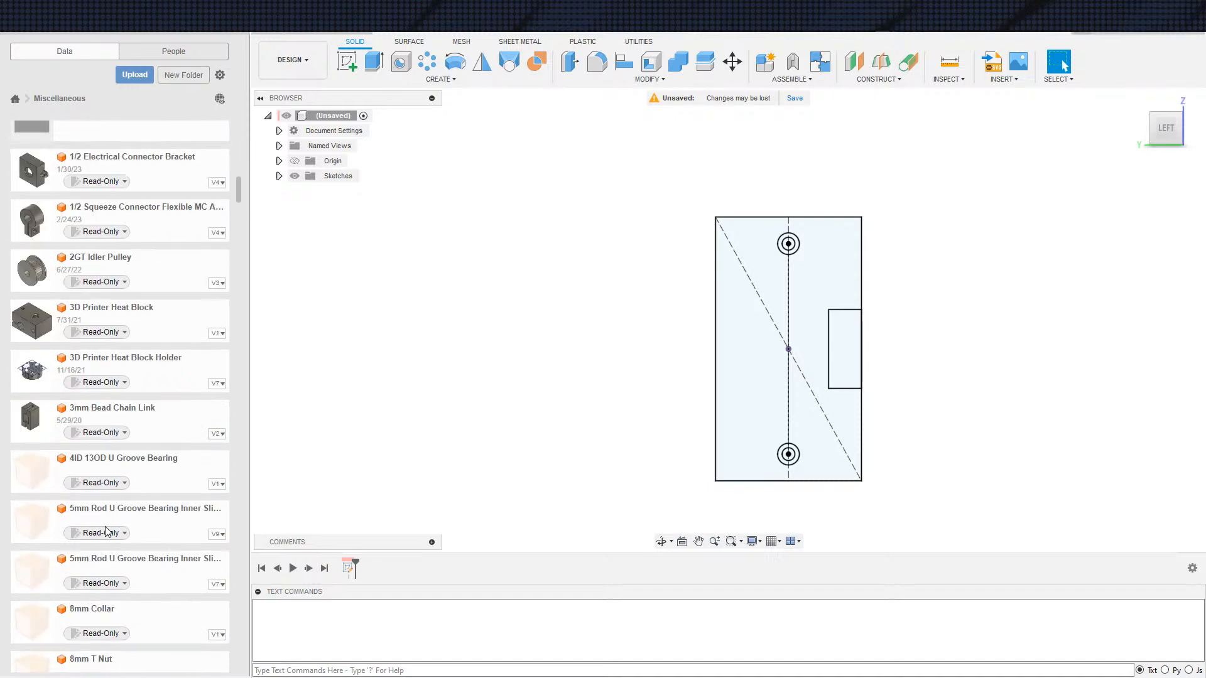
pyautogui.scroll(-3, 106, 513)
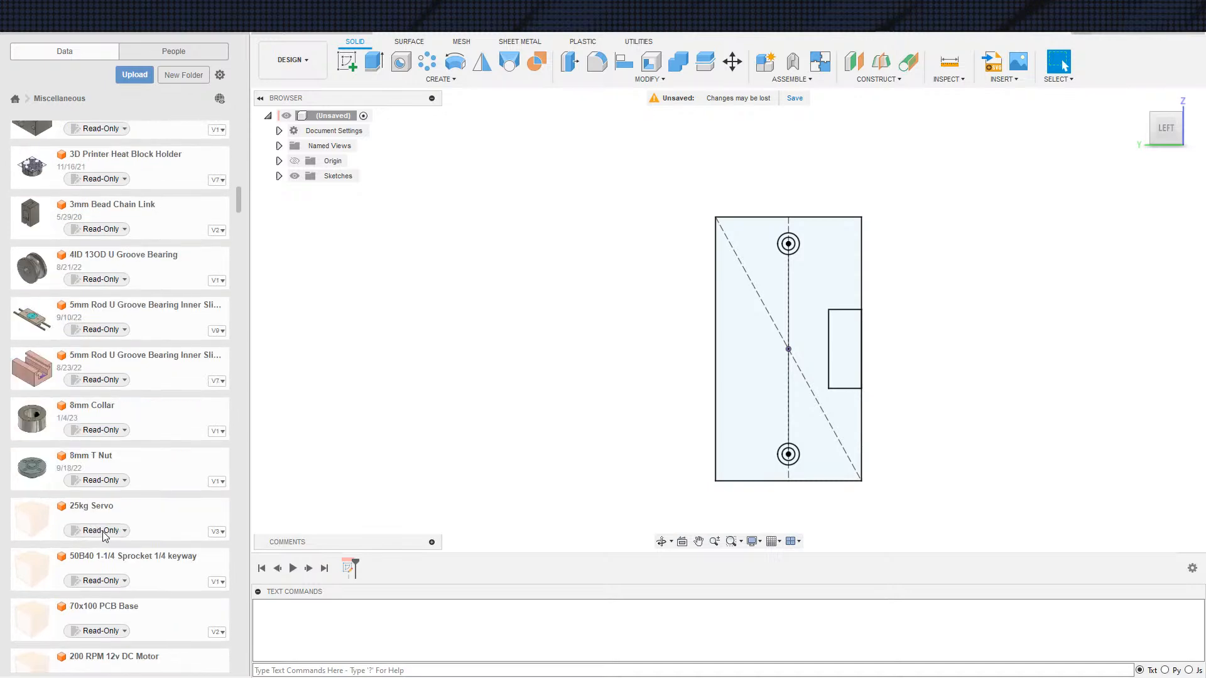
pyautogui.scroll(-1, 106, 569)
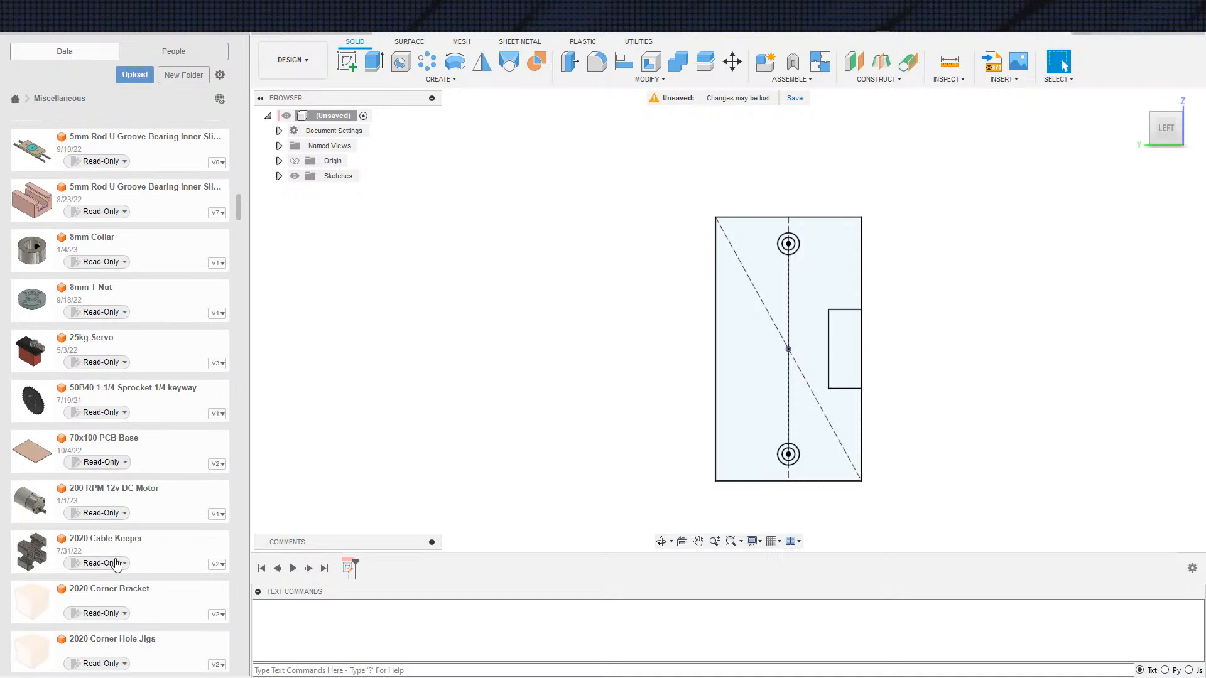
pyautogui.scroll(-4, 89, 516)
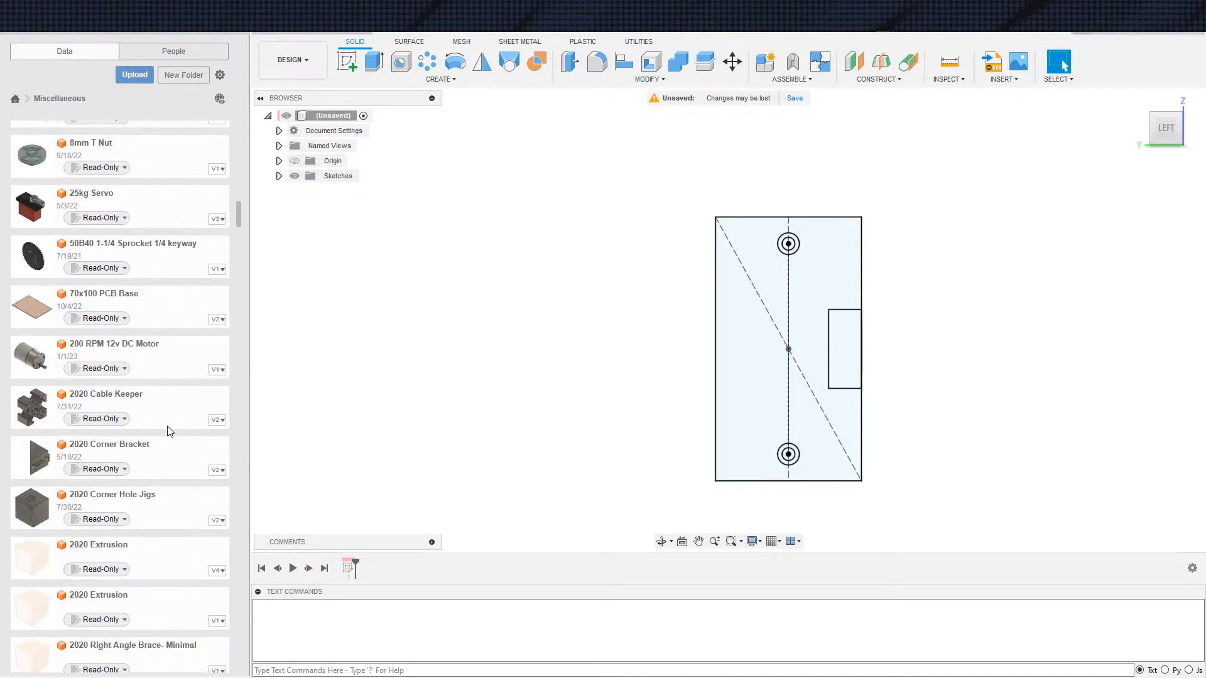
pyautogui.scroll(-1, 148, 497)
pyautogui.scroll(-1, 131, 556)
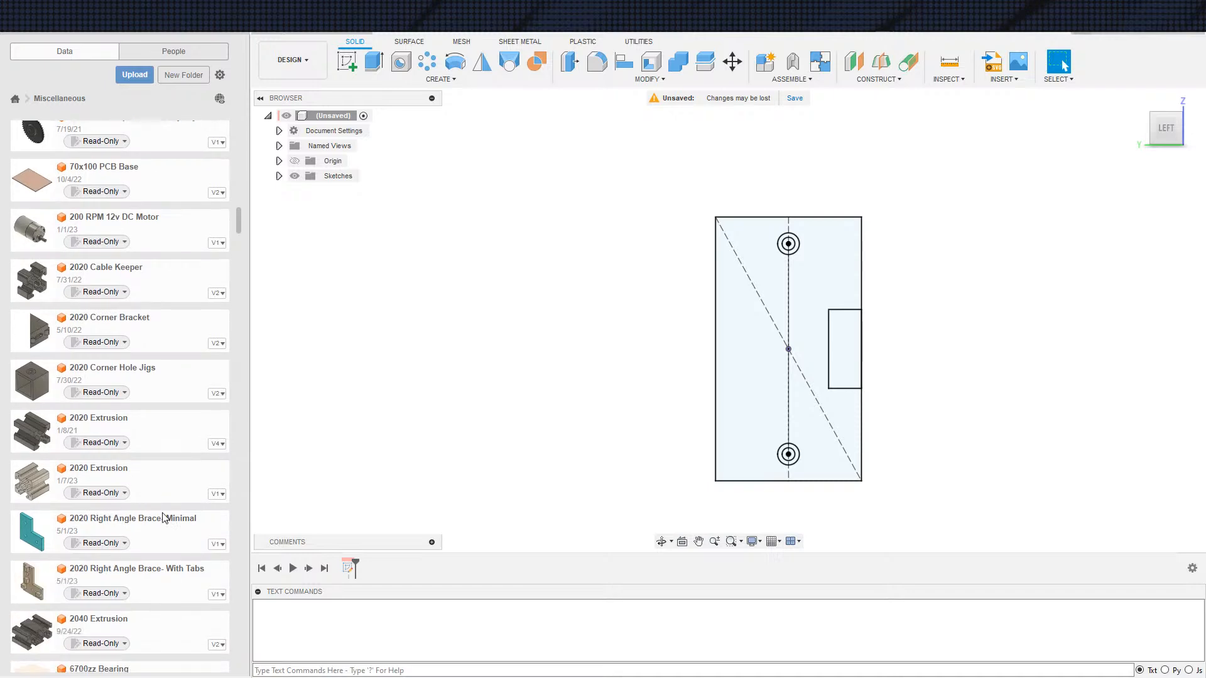
# Step: Start inserting the 2020 Extrusion dated 1/7/23 and save the design as "Tool Rack Extrusion Mounting Plate" in Carvera > Add ons
pyautogui.rightClick(152, 480)
pyautogui.click(173, 496)
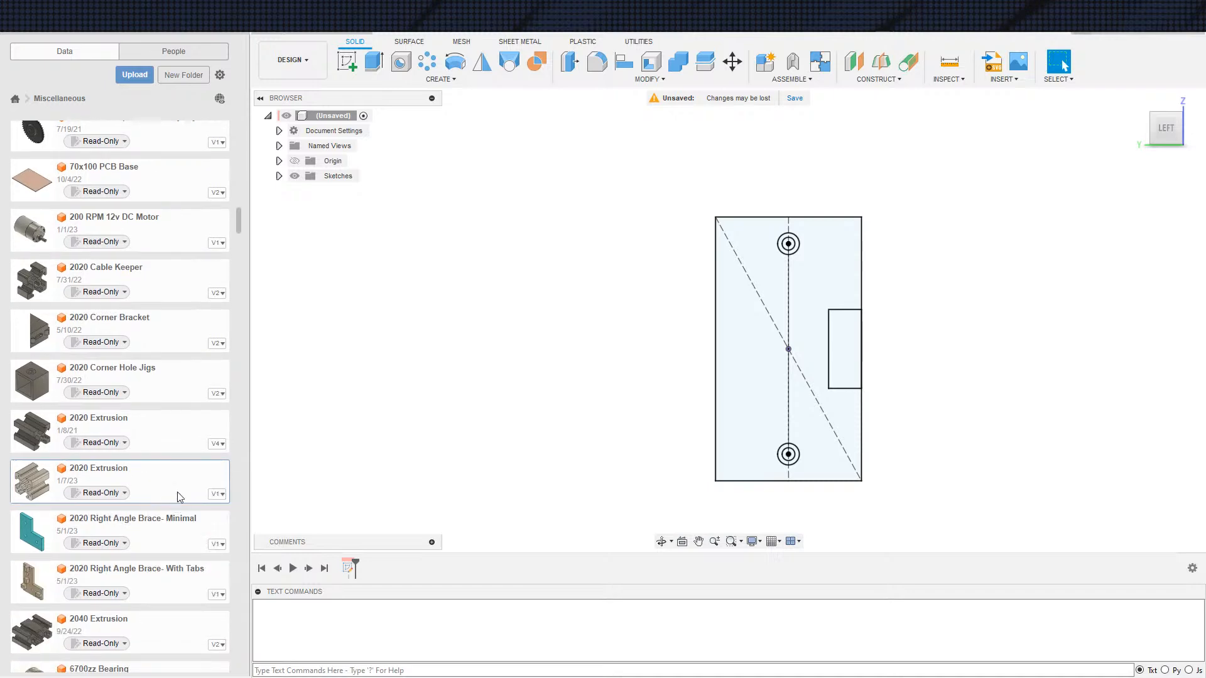
pyautogui.click(723, 368)
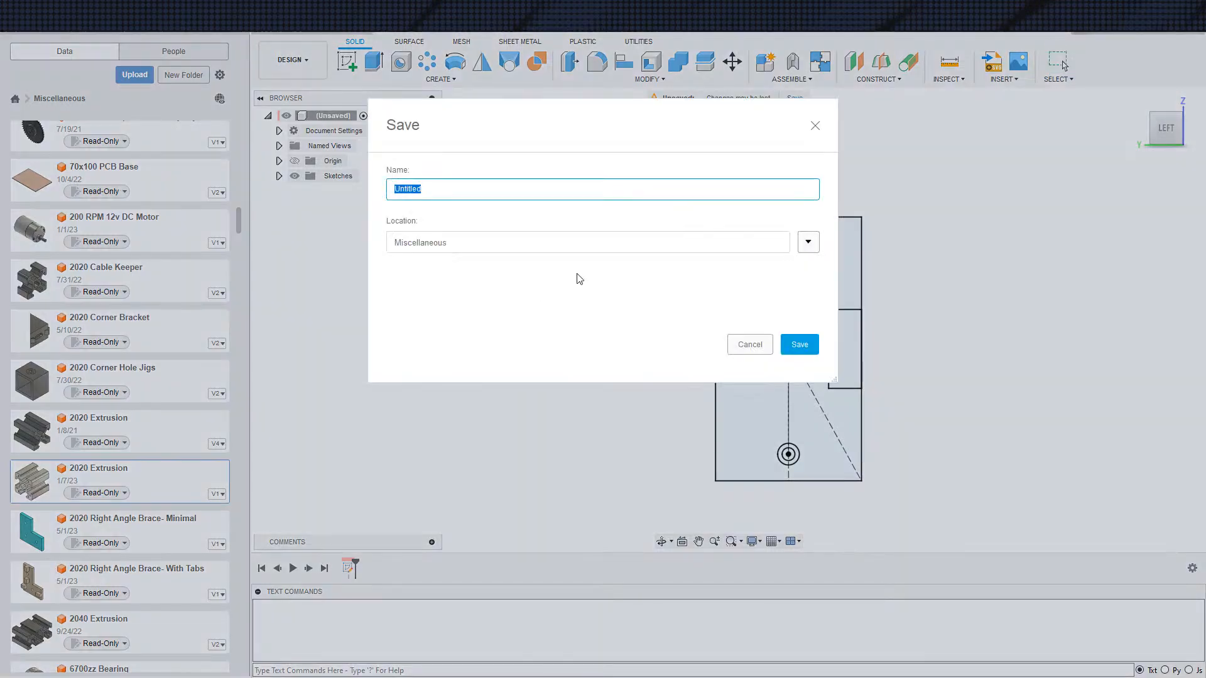
pyautogui.click(808, 241)
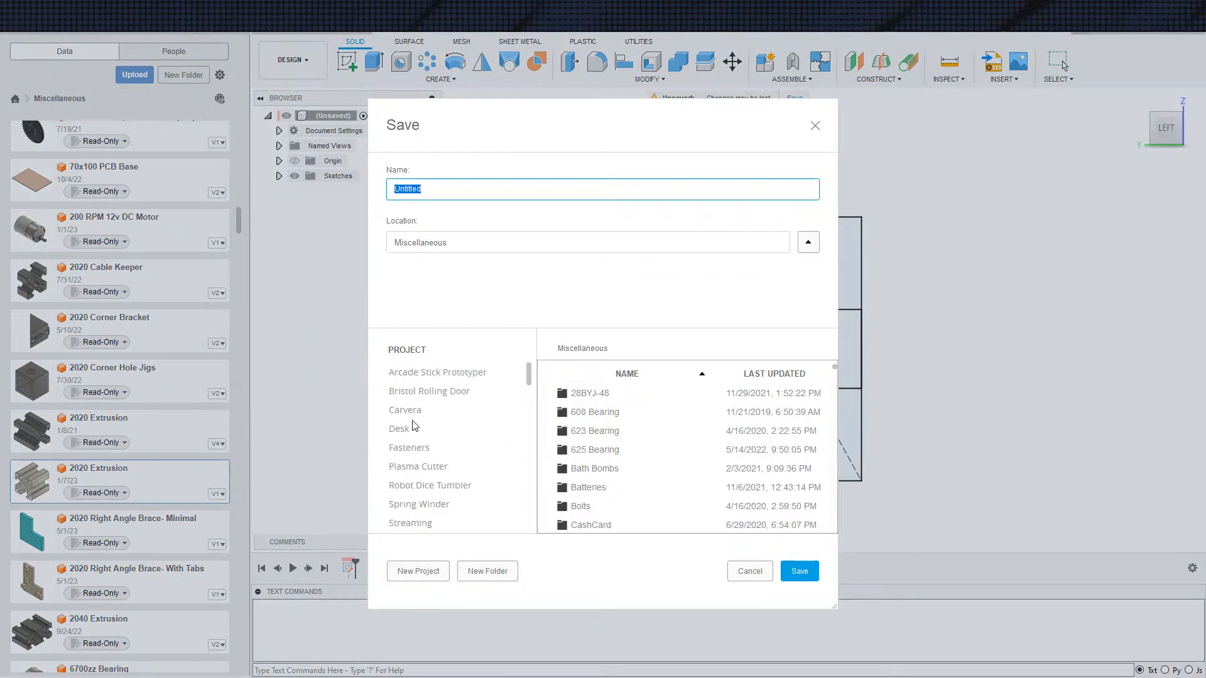
pyautogui.click(407, 411)
pyautogui.doubleClick(592, 394)
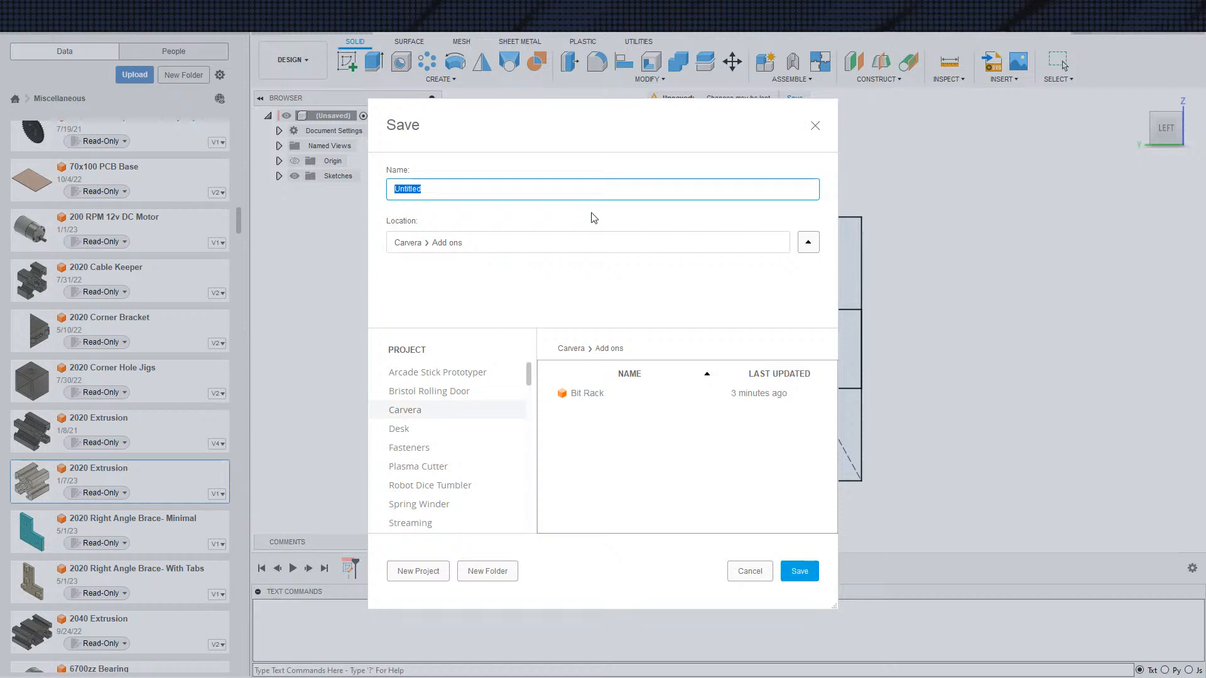
pyautogui.write('Tool Rack')
pyautogui.write('Extrusion Mou')
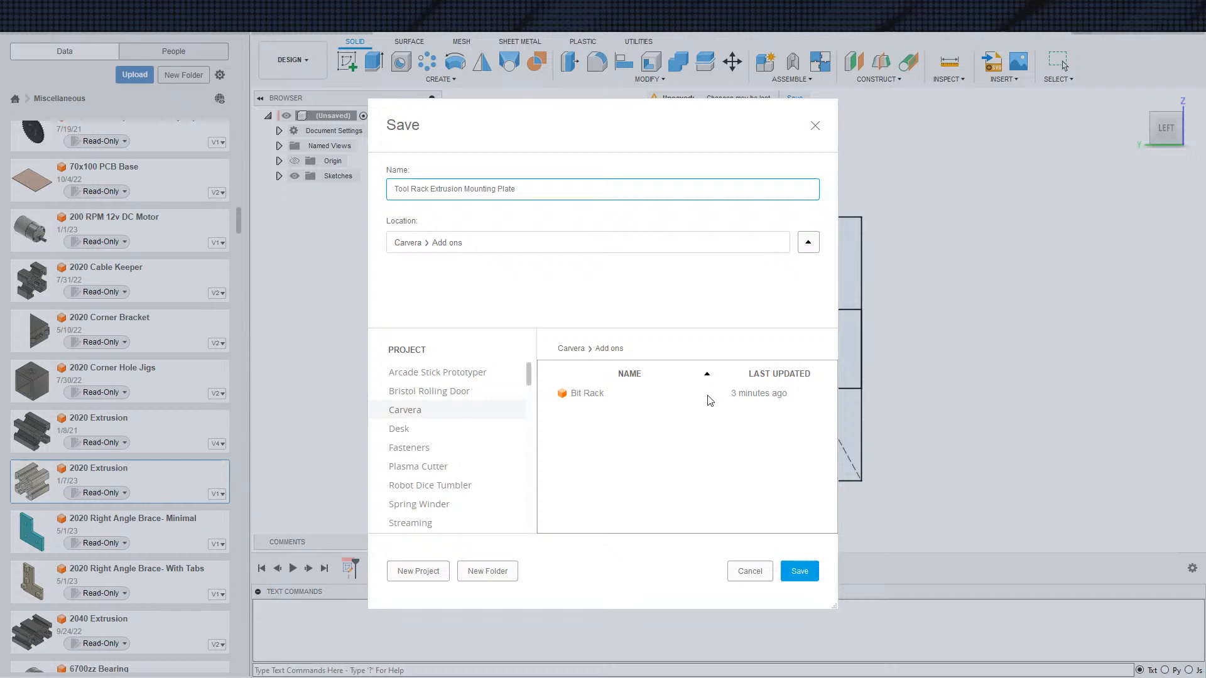
pyautogui.click(801, 573)
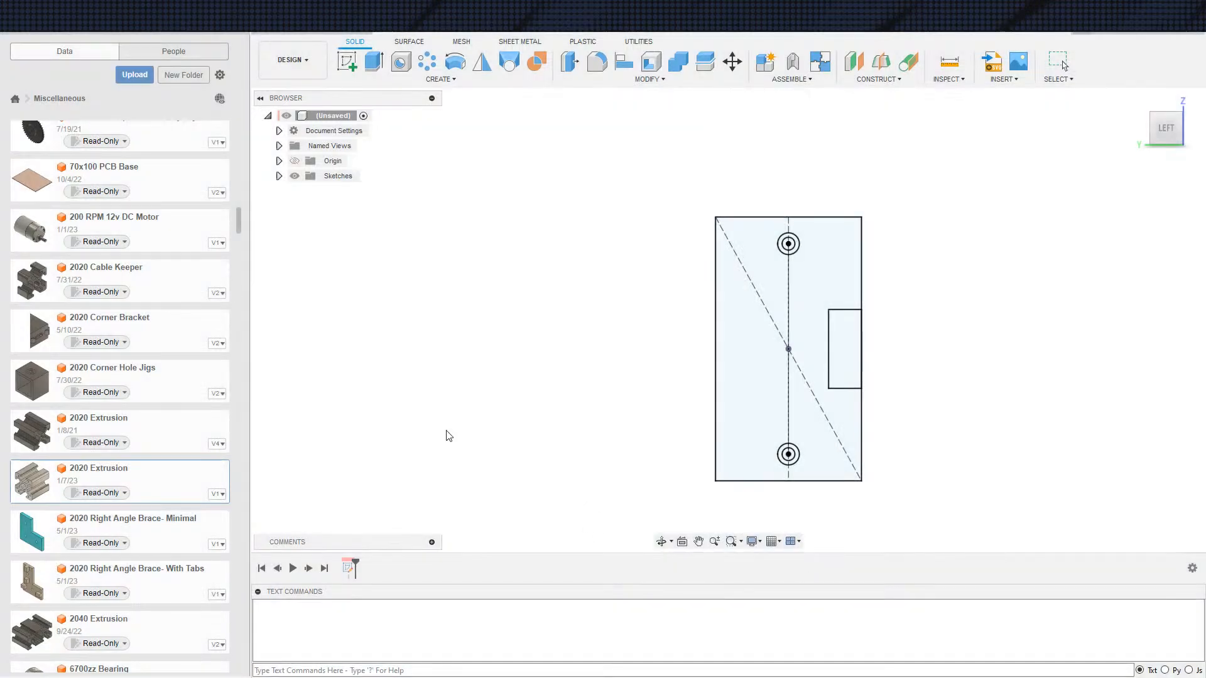
# Step: Insert the 2020 Extrusion dated 1/7/23 into the current design at its default position
pyautogui.rightClick(153, 472)
pyautogui.click(188, 496)
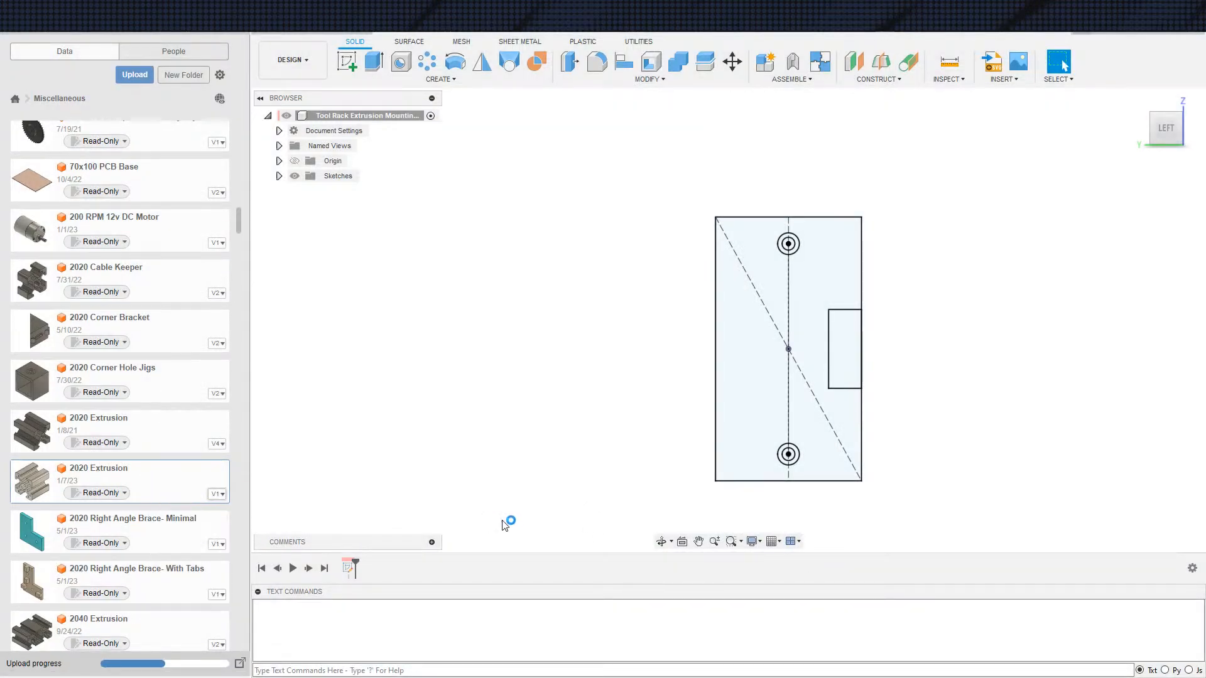
pyautogui.click(683, 368)
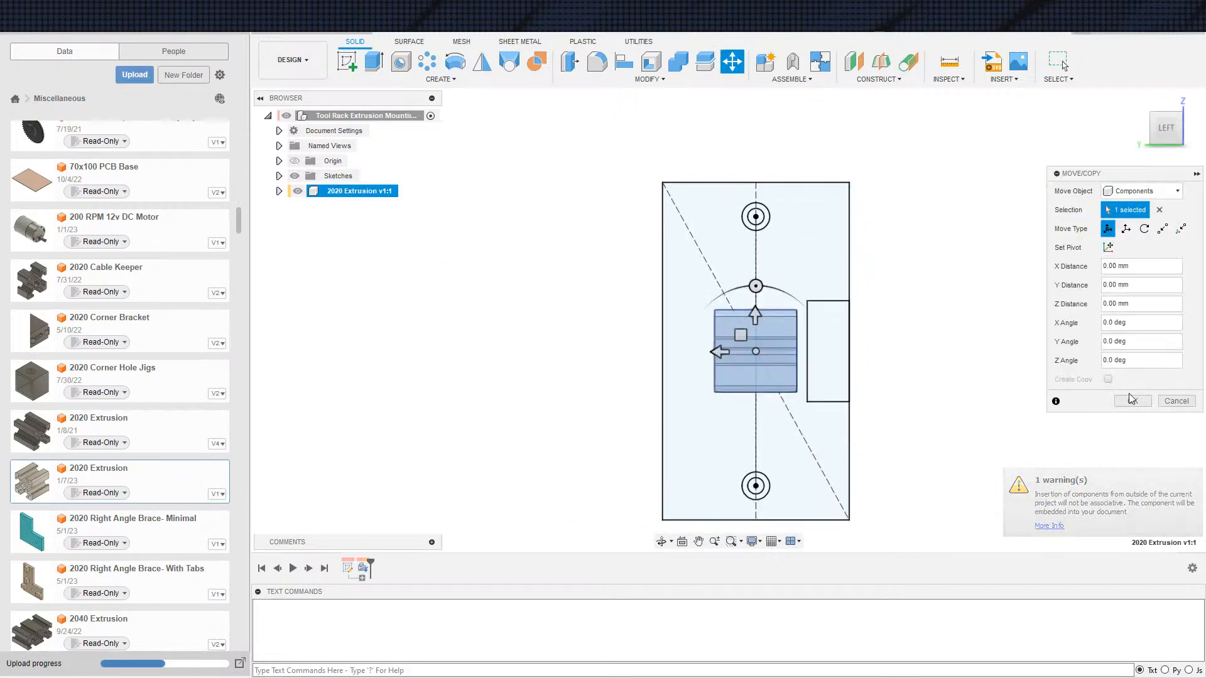
pyautogui.click(1131, 401)
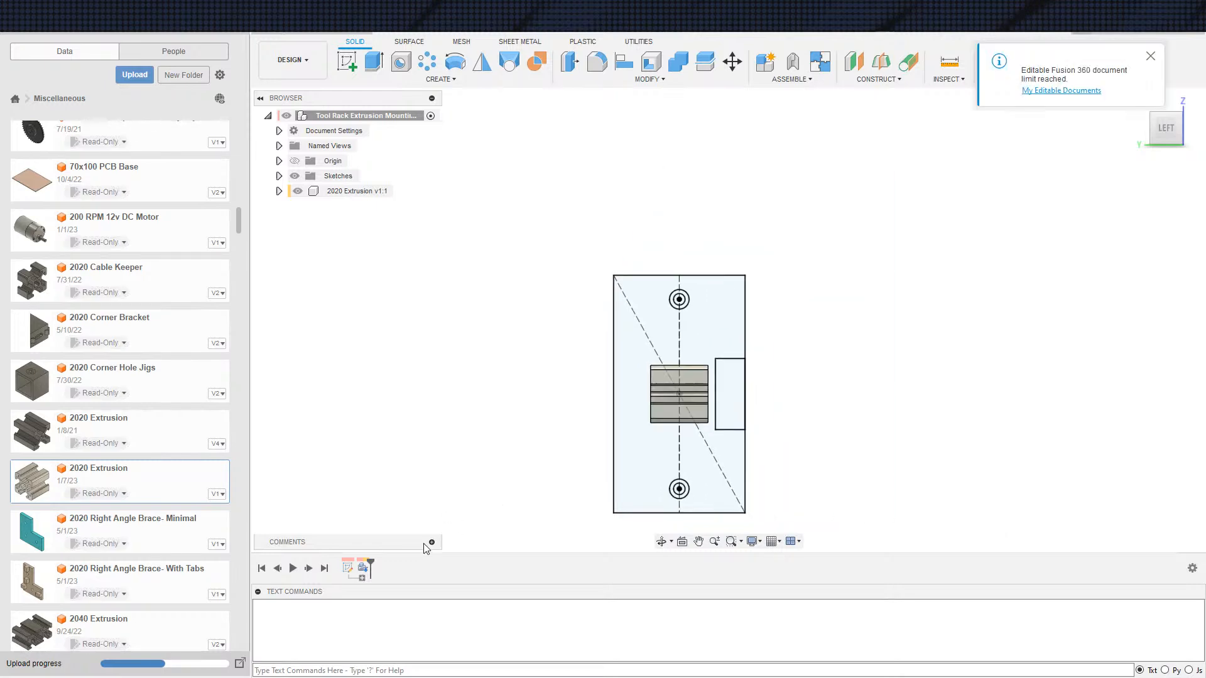
# Step: Reorder the design history so the 2020 Extrusion insertion comes before the plate sketch, and dismiss the document limit notice
pyautogui.click(363, 569)
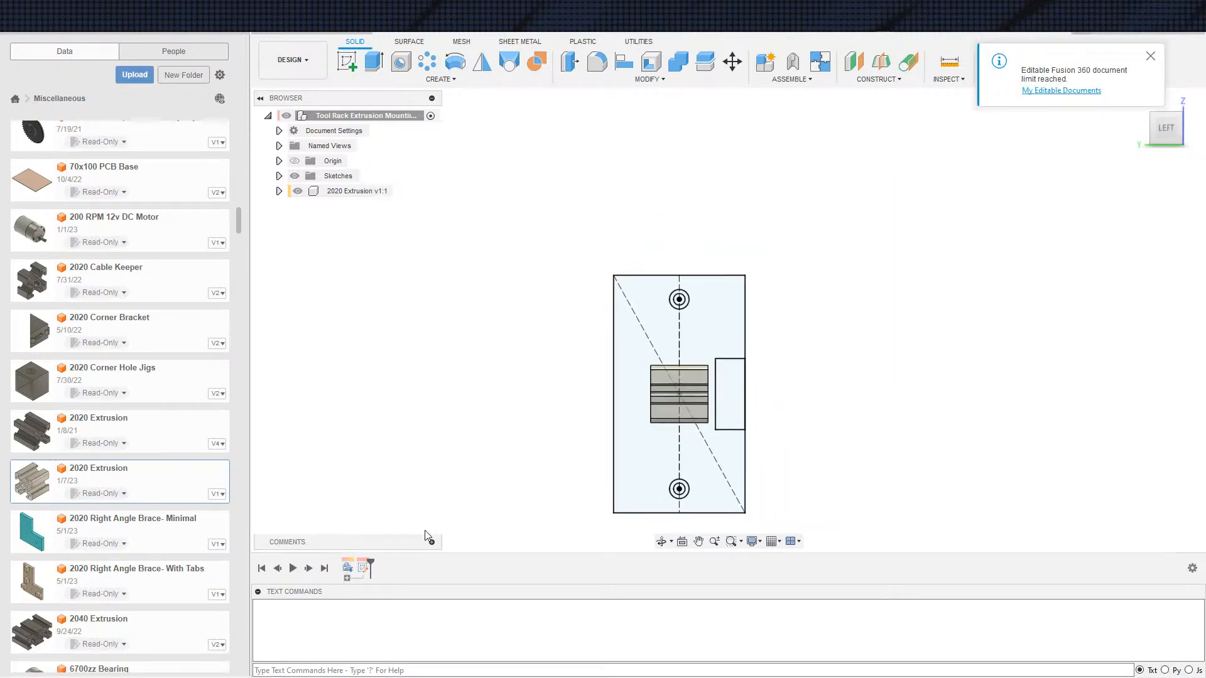
pyautogui.scroll(-2, 503, 440)
pyautogui.click(1151, 58)
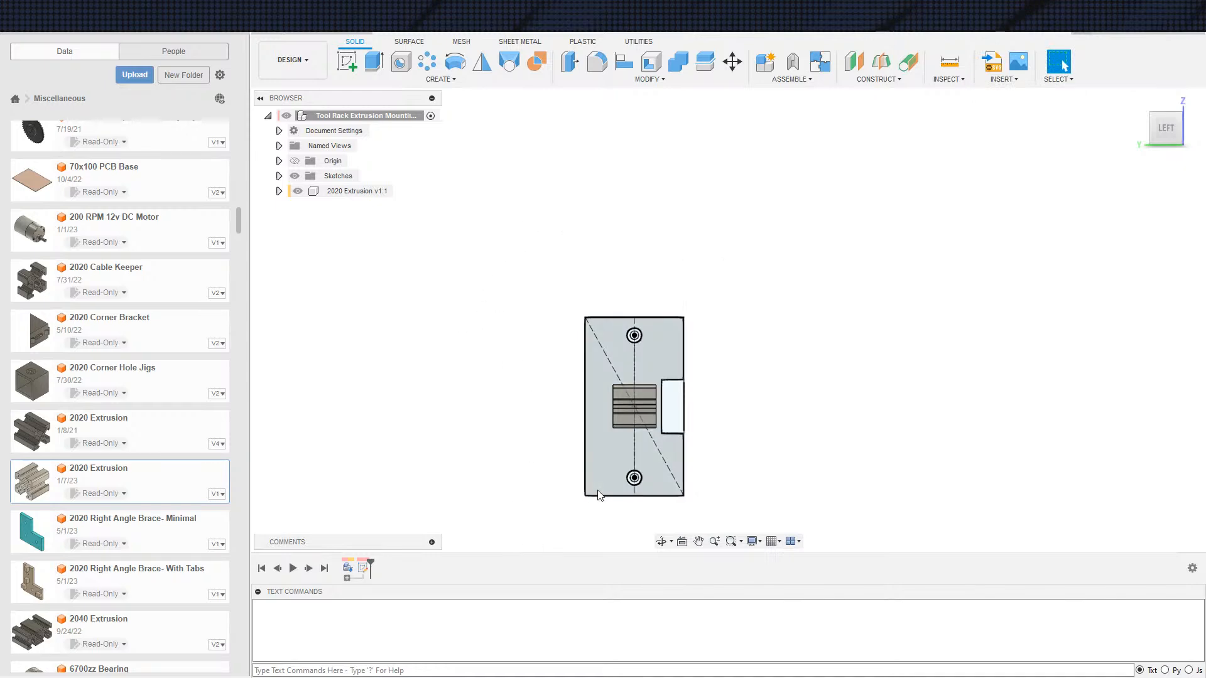
# Step: Hide the 2020 Extrusion component and review the user parameters it brought into the design
pyautogui.click(298, 191)
pyautogui.click(650, 80)
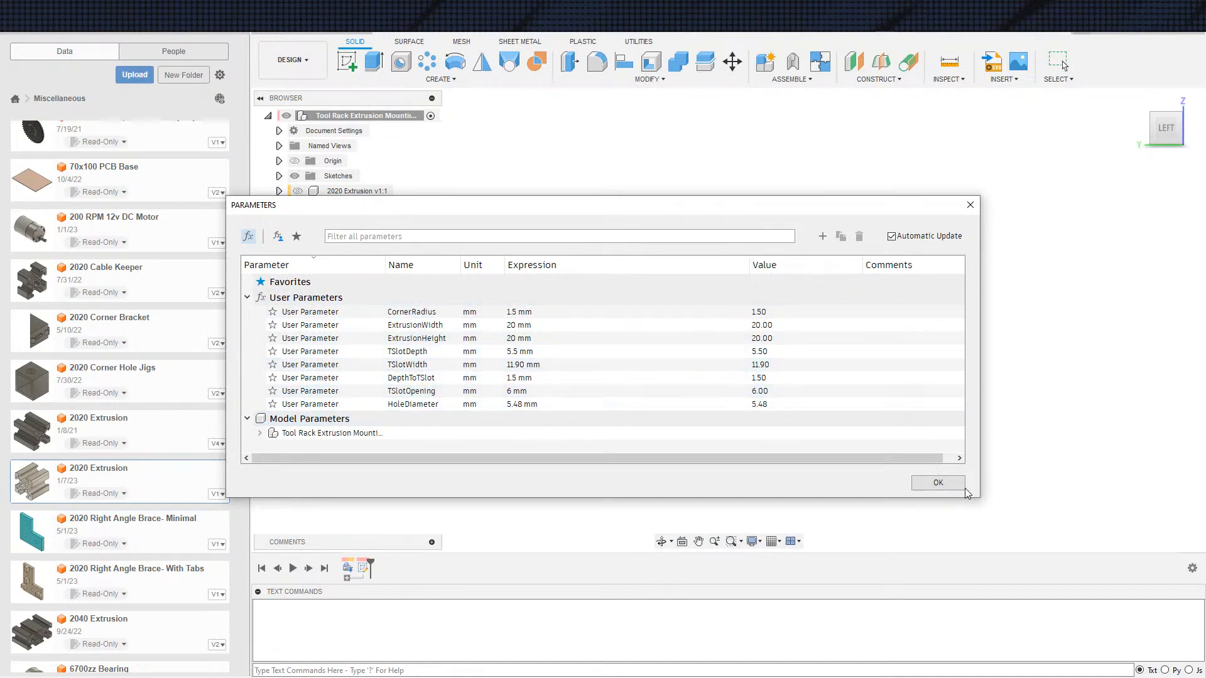
pyautogui.click(938, 482)
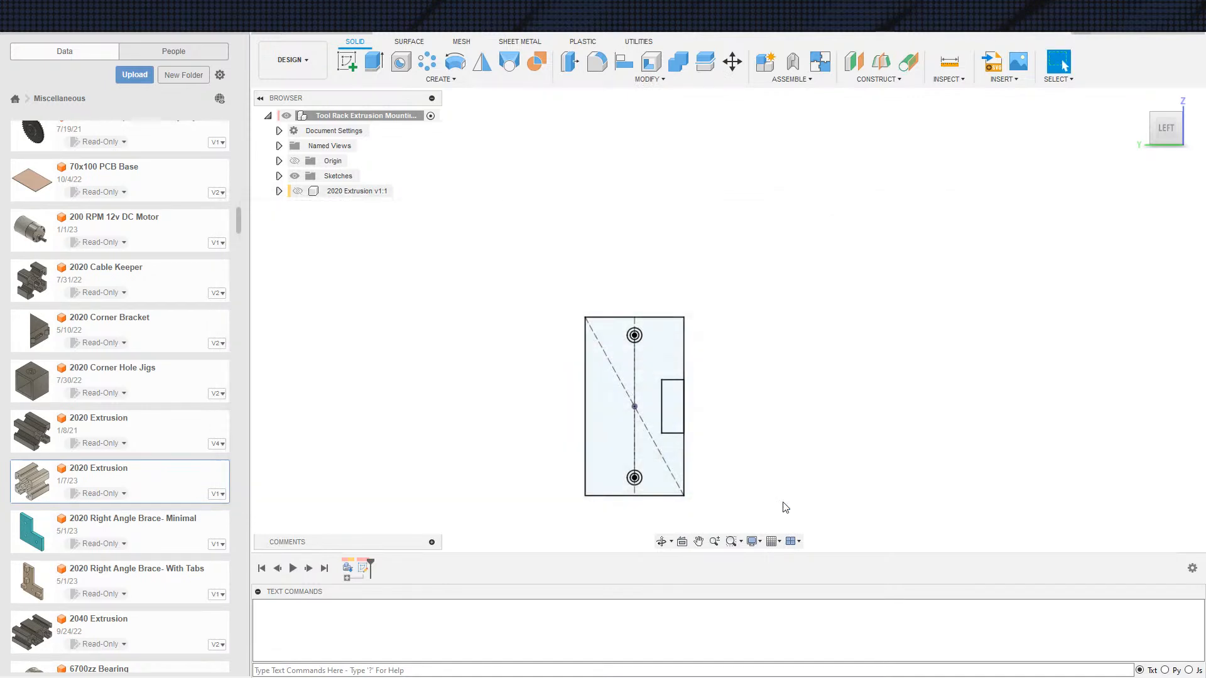
# Step: Reopen the plate sketch, draw a vertical line about 30 mm long on the centreline across the plate's centre, and select it
pyautogui.doubleClick(363, 568)
pyautogui.scroll(3, 759, 441)
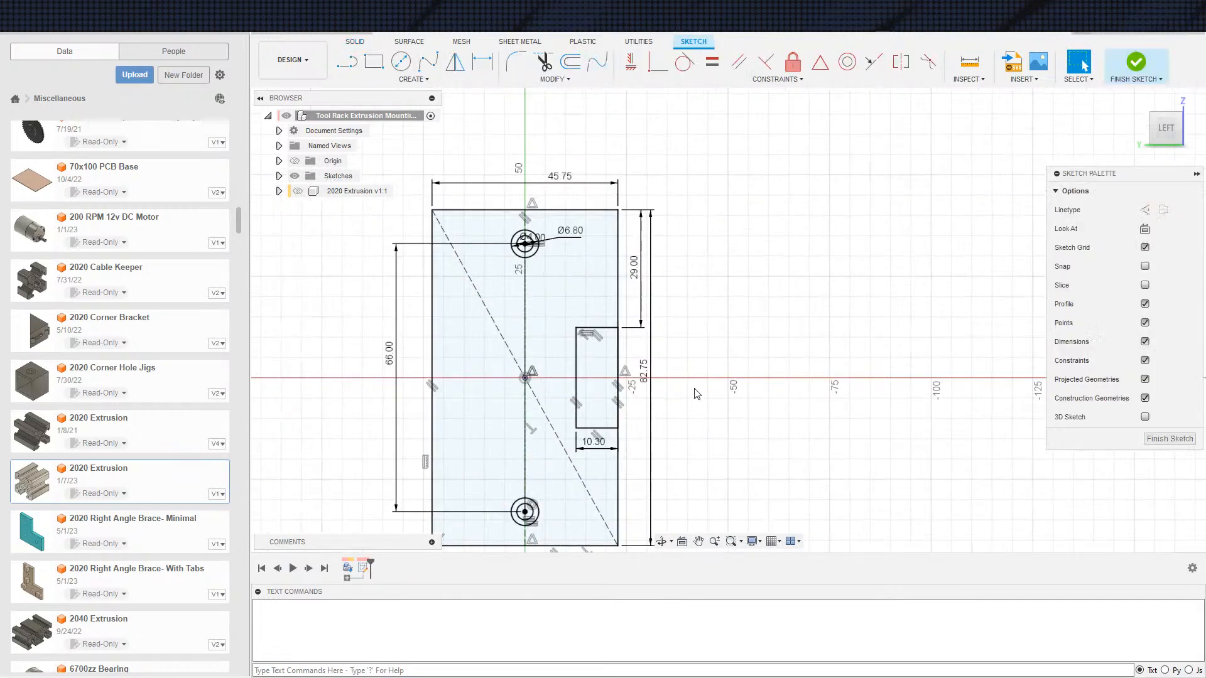
pyautogui.press('s')
pyautogui.press('s')
pyautogui.click(514, 396)
pyautogui.press('s')
pyautogui.click(663, 402)
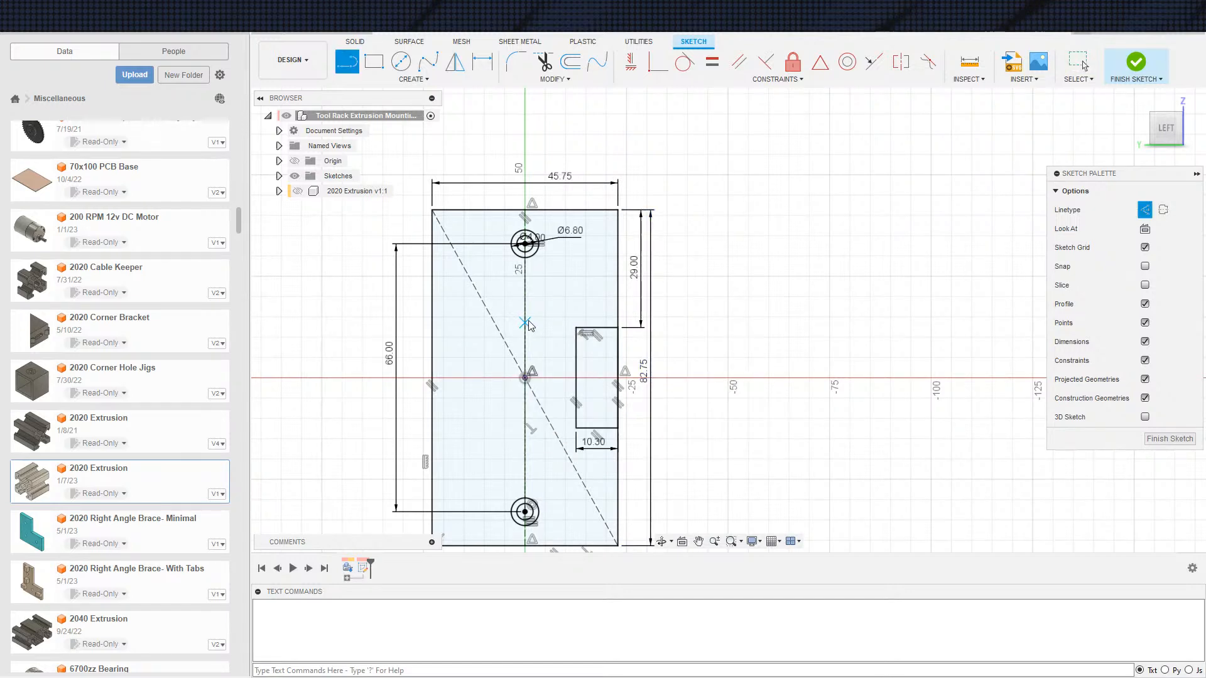
pyautogui.click(525, 314)
pyautogui.click(526, 443)
pyautogui.press('Escape')
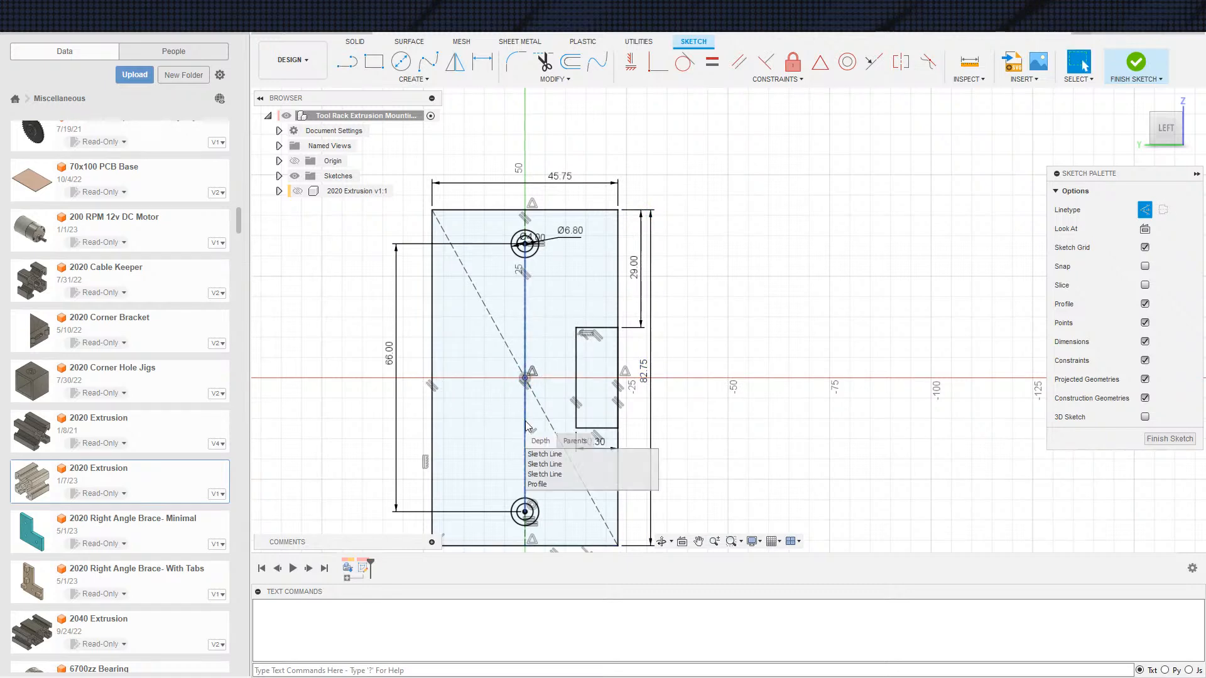
pyautogui.click(526, 414)
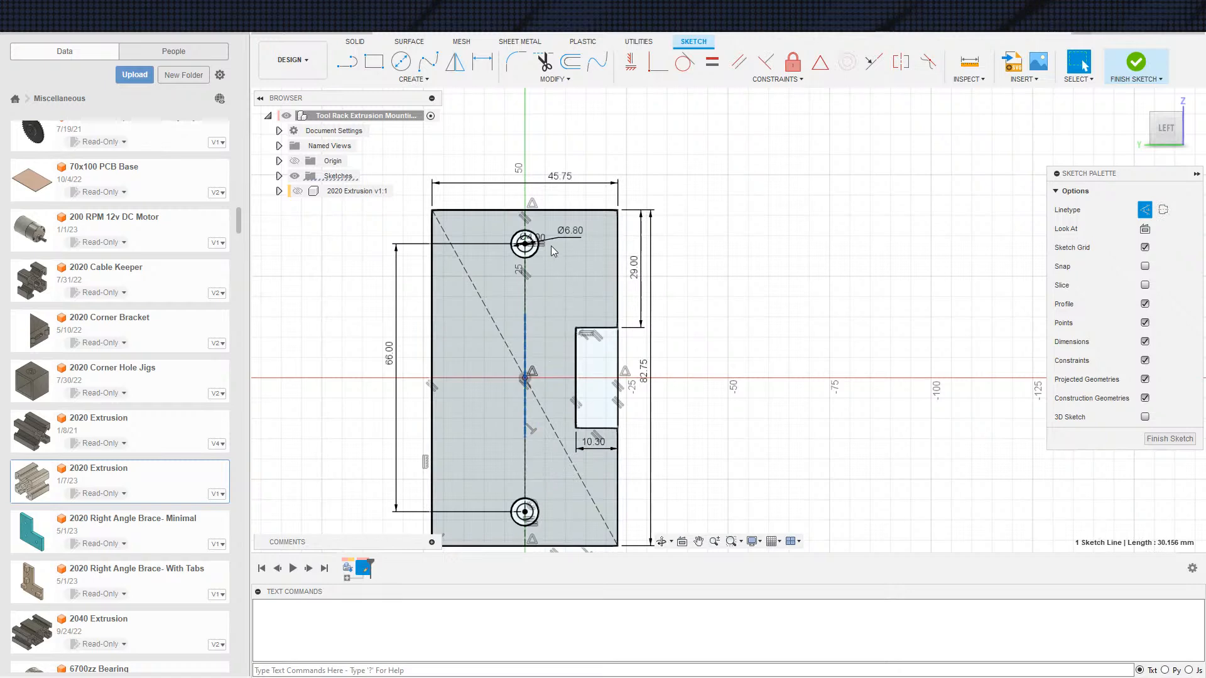
# Step: Constrain the midpoint of the vertical centreline line to the plate's centre, and select the line's upper endpoint
pyautogui.click(820, 62)
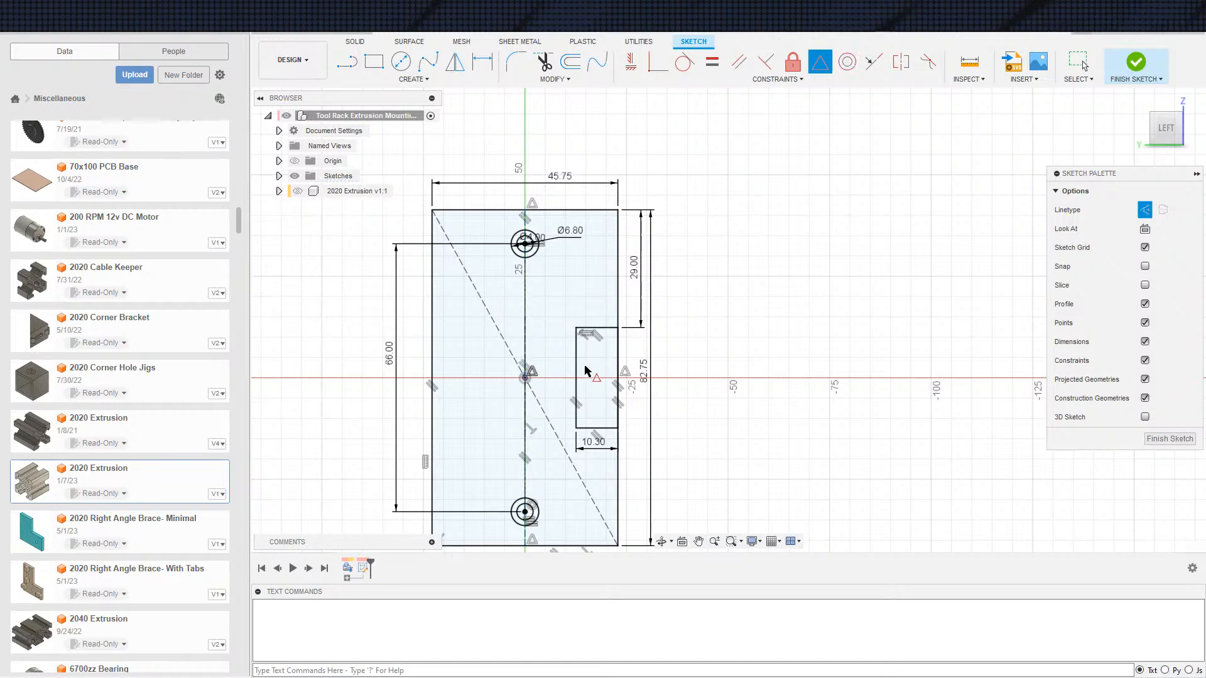
pyautogui.click(530, 289)
pyautogui.click(525, 317)
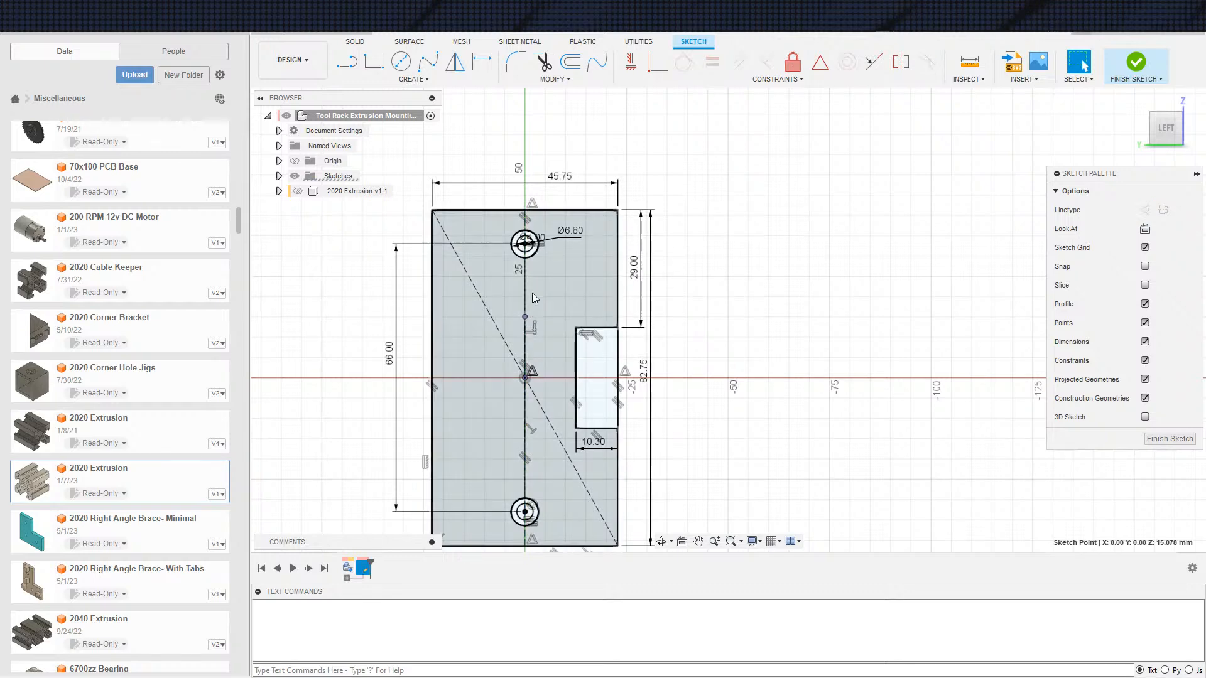
# Step: Draw a three-point rectangle about 12.7 mm wide across the centreline, just below the upper hole
pyautogui.press('s')
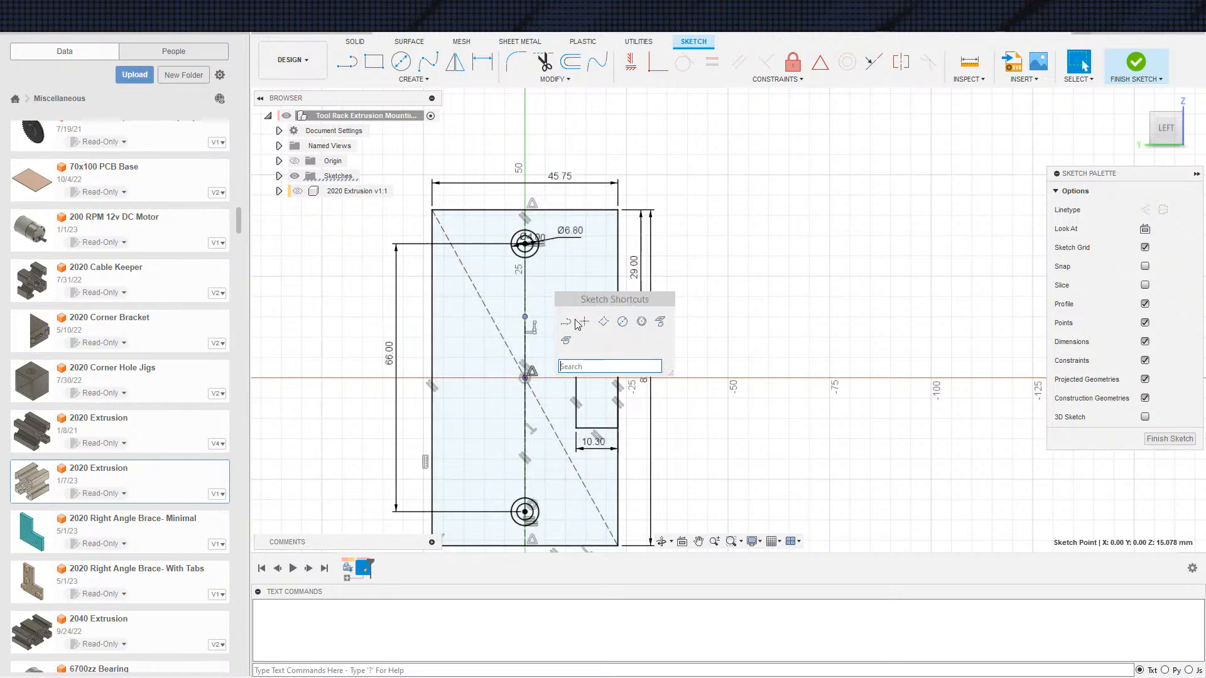
pyautogui.click(567, 323)
pyautogui.press('s')
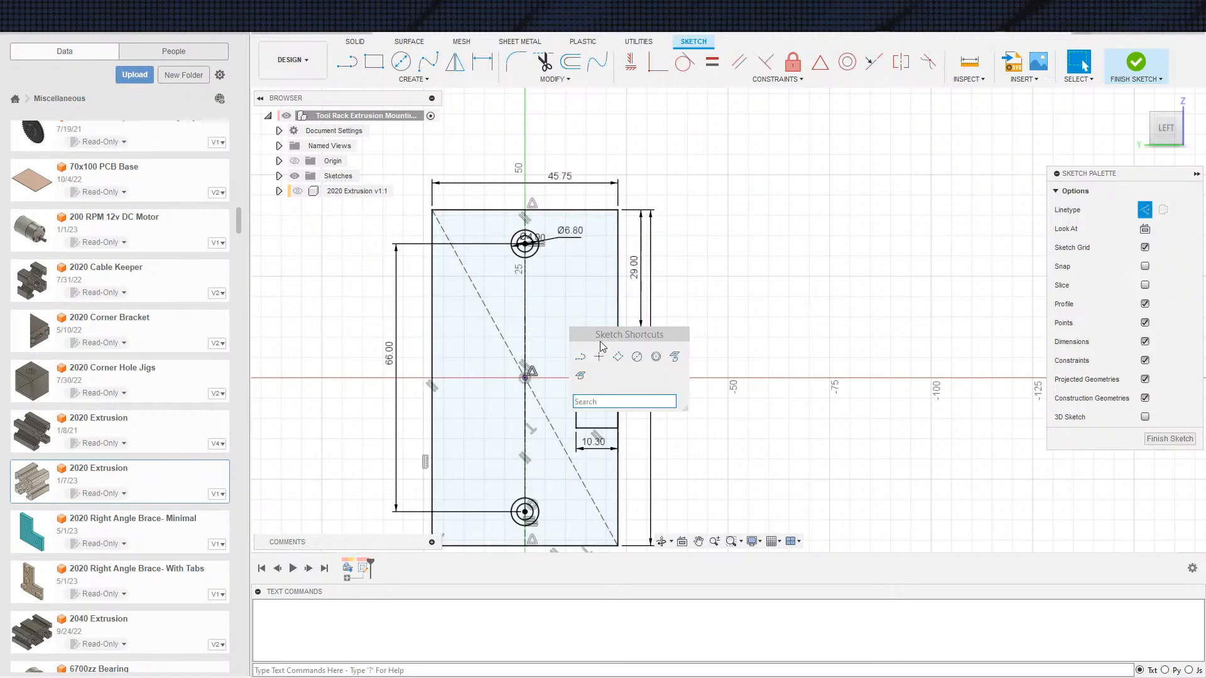
pyautogui.click(589, 320)
pyautogui.press('s')
pyautogui.click(640, 349)
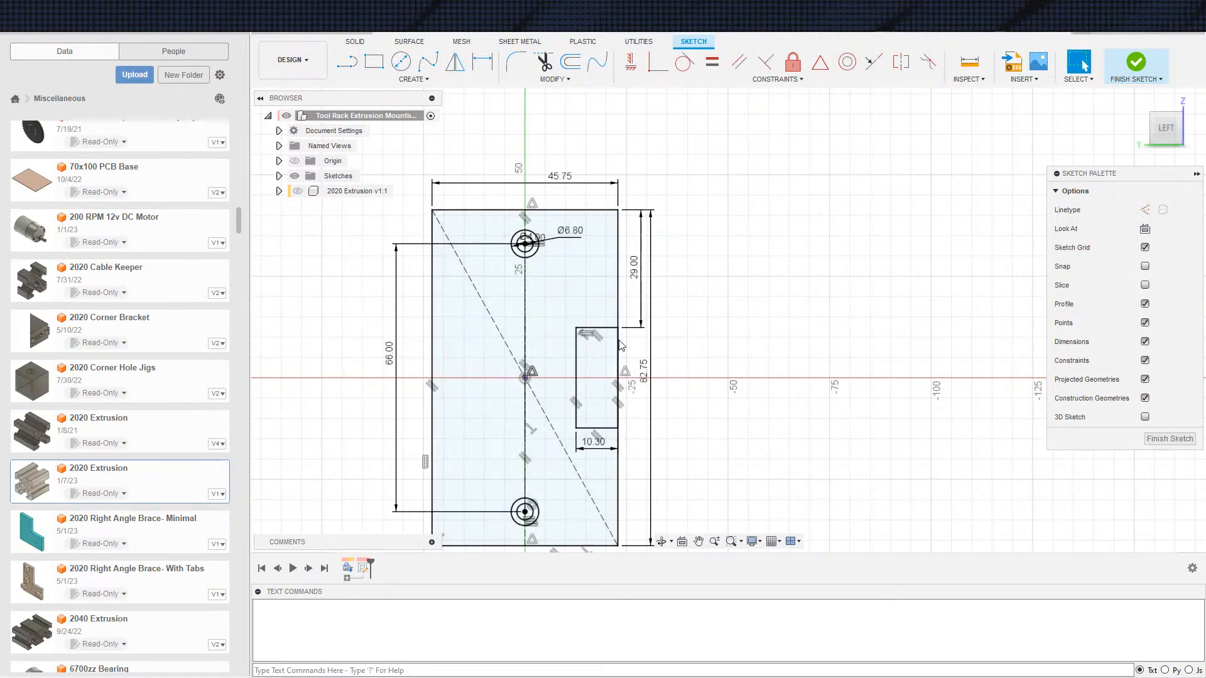
pyautogui.click(505, 301)
pyautogui.click(508, 323)
pyautogui.click(557, 328)
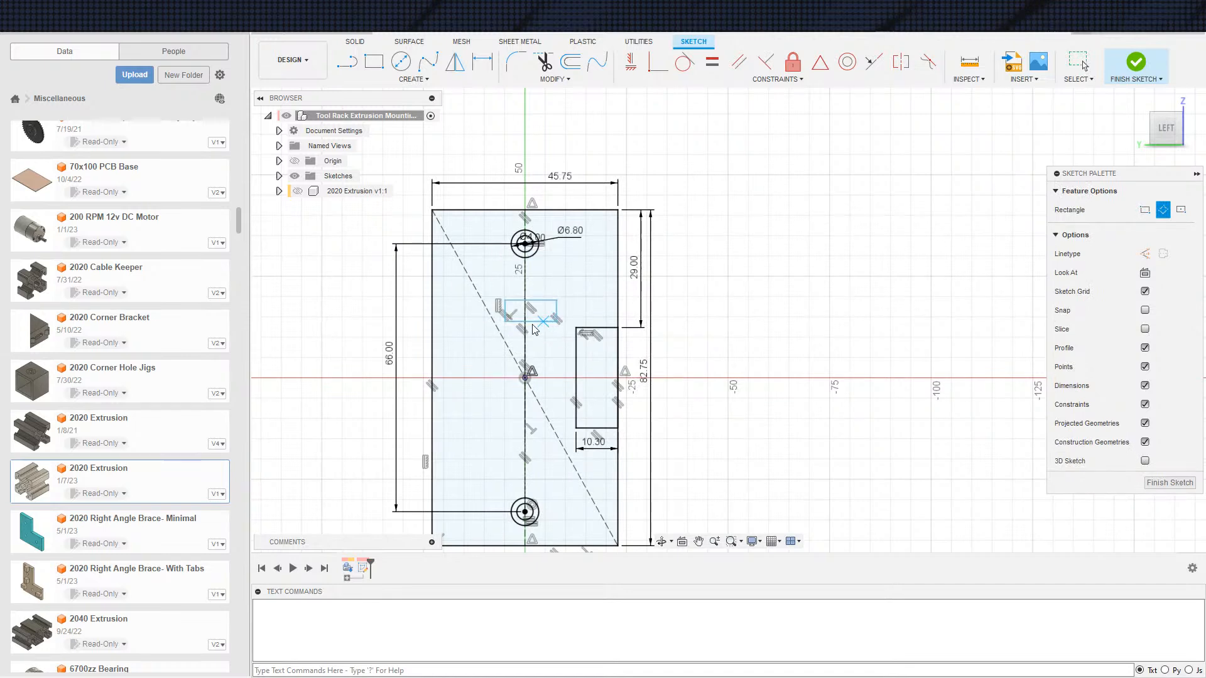
# Step: Remove the vertical constraint from the small rectangle's short side and make its upper edge perpendicular to the centreline
pyautogui.press('Escape')
pyautogui.click(497, 308)
pyautogui.press('Delete')
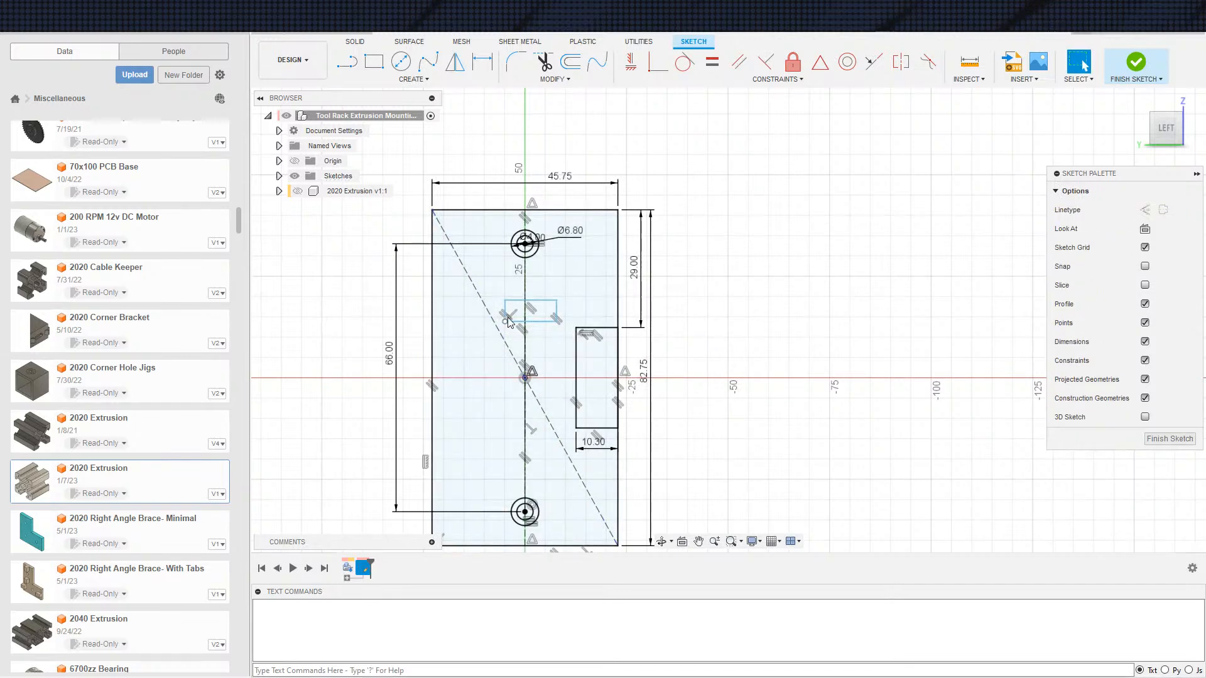
pyautogui.click(505, 300)
pyautogui.click(518, 300)
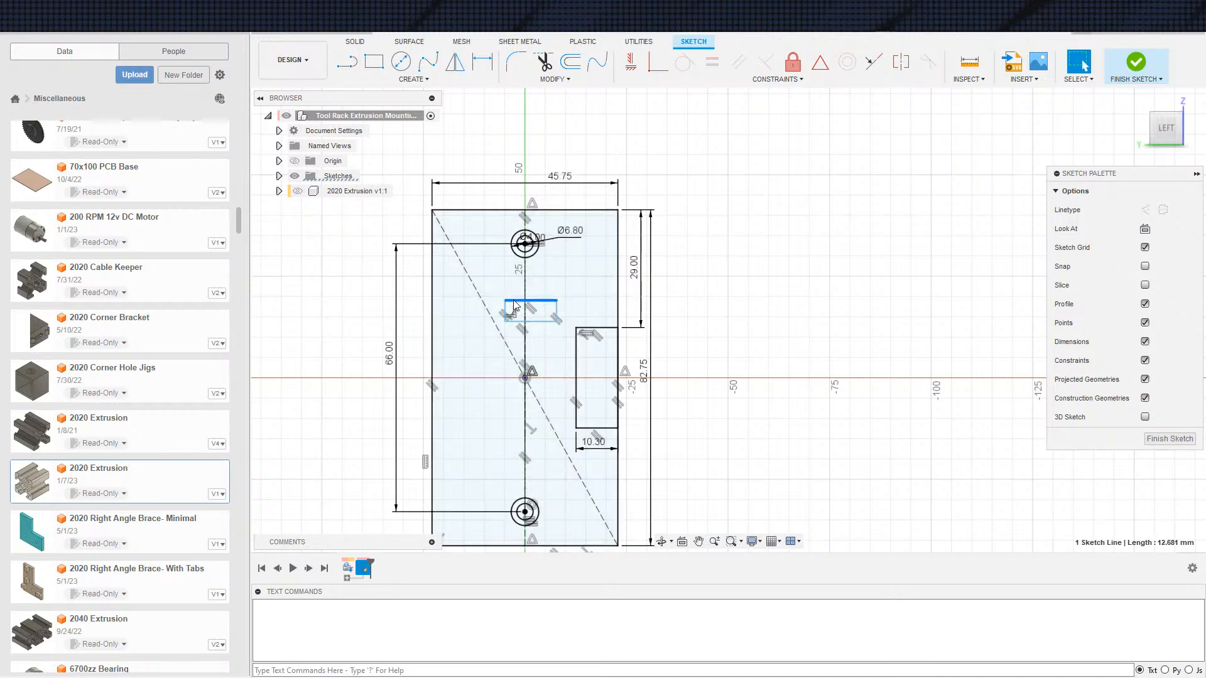
pyautogui.click(765, 62)
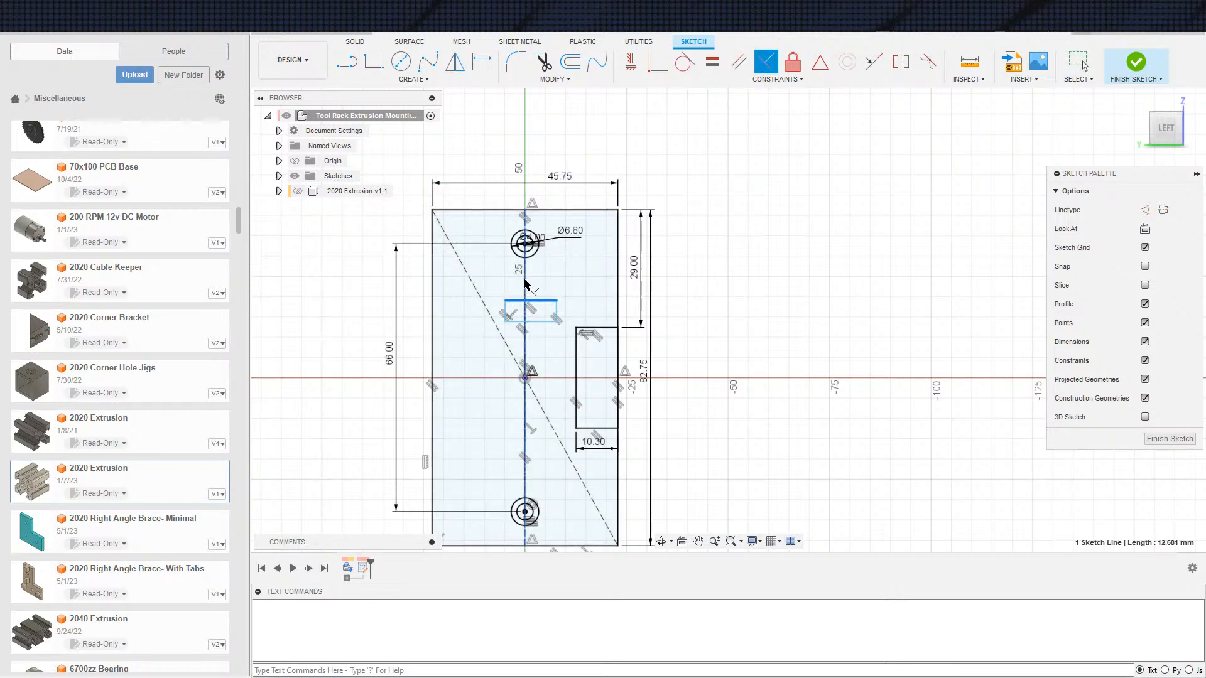
pyautogui.press('Escape')
pyautogui.click(551, 303)
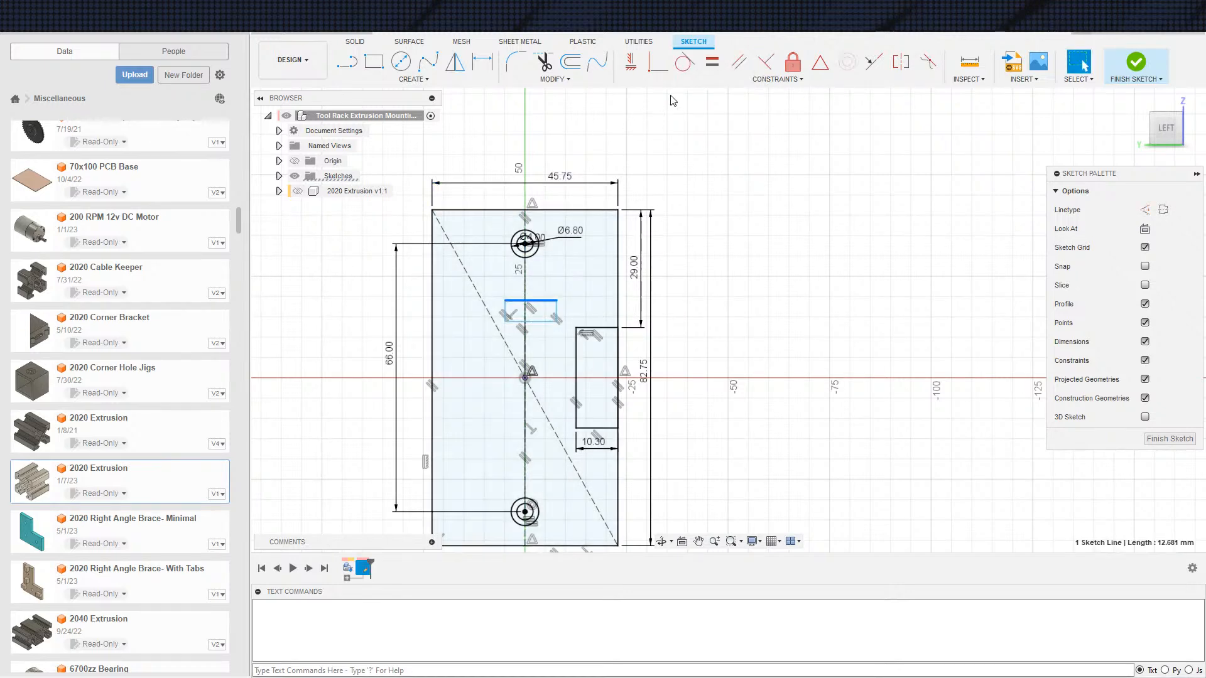
pyautogui.click(766, 62)
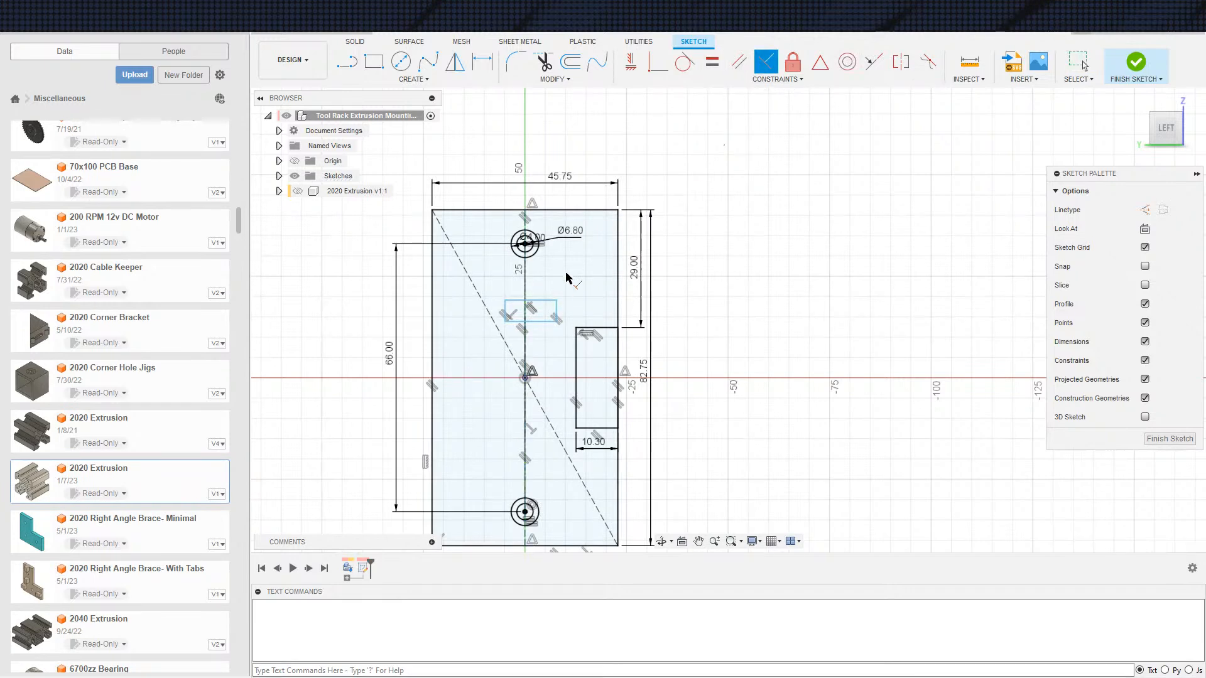
pyautogui.press('Escape')
# Step: Dimension the small rectangle's width as 6.00 mm using the inserted extrusion's parameter beginning with TSl
pyautogui.scroll(3, 526, 294)
pyautogui.press('d')
pyautogui.click(538, 312)
pyautogui.click(565, 292)
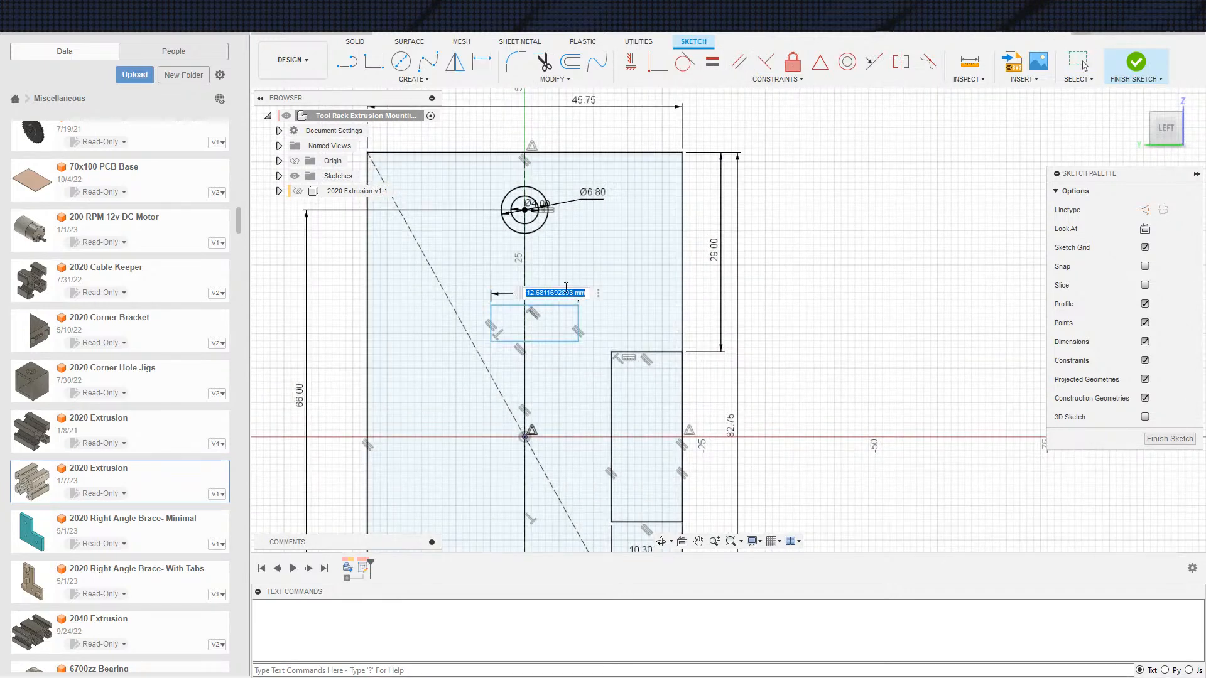
pyautogui.write('TSl')
pyautogui.press('Return')
pyautogui.press('Escape')
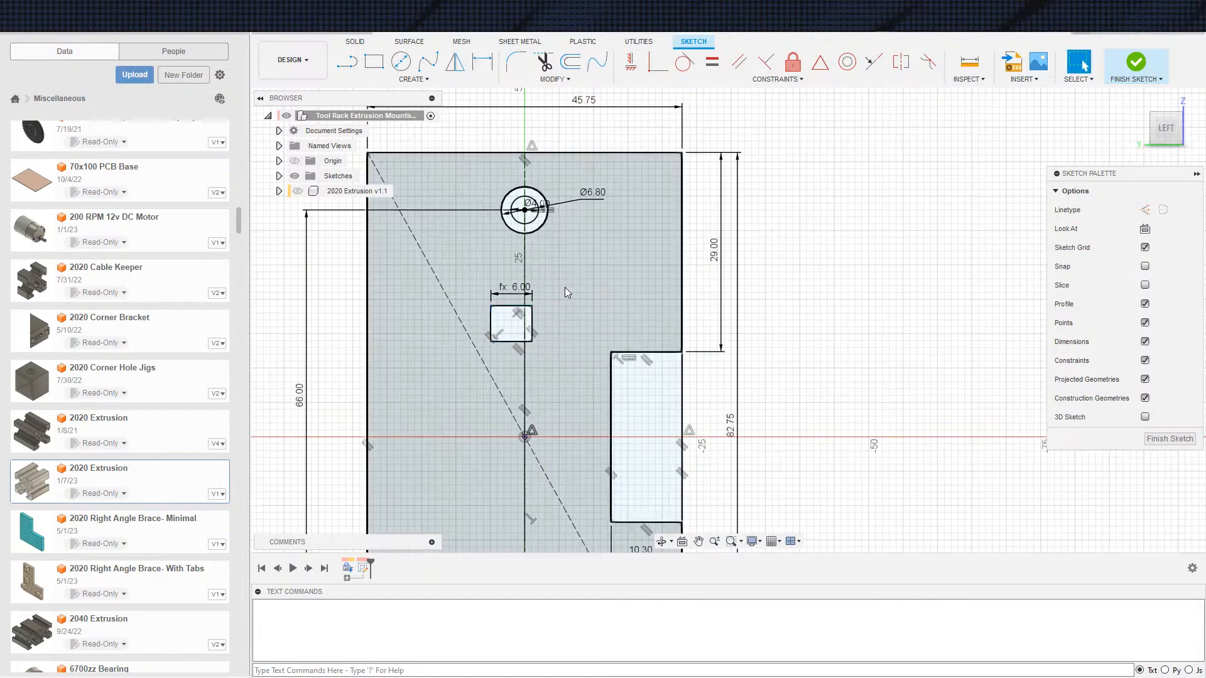
# Step: Make the small rectangle square by applying an Equal constraint between its vertical side and its upper edge
pyautogui.scroll(3, 521, 367)
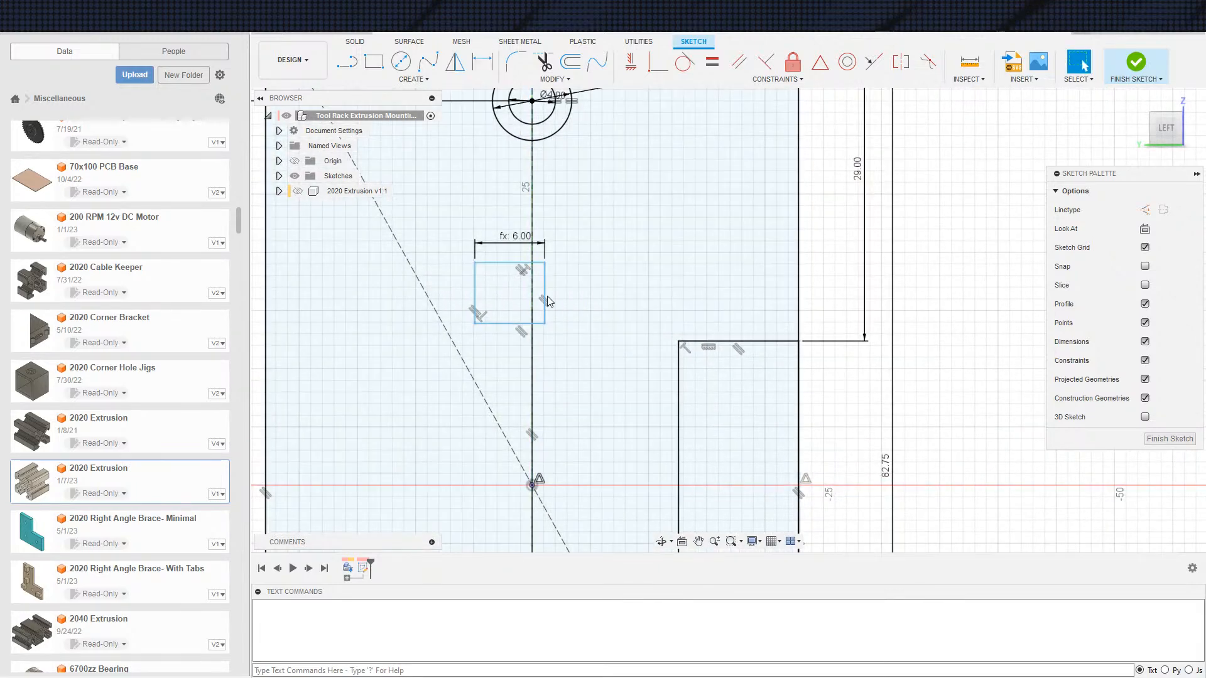
pyautogui.click(545, 294)
pyautogui.click(712, 62)
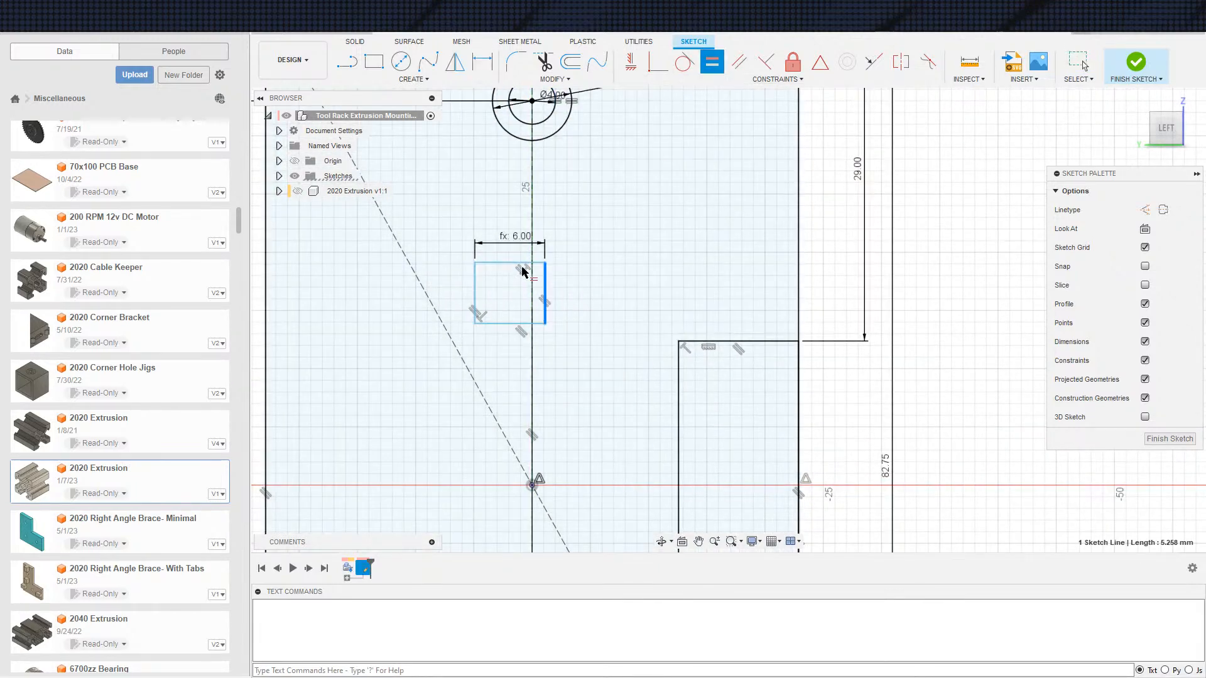
pyautogui.click(522, 262)
# Step: Draw a construction diagonal across the small square and constrain its midpoint to the upper end of the vertical centreline line
pyautogui.press('s')
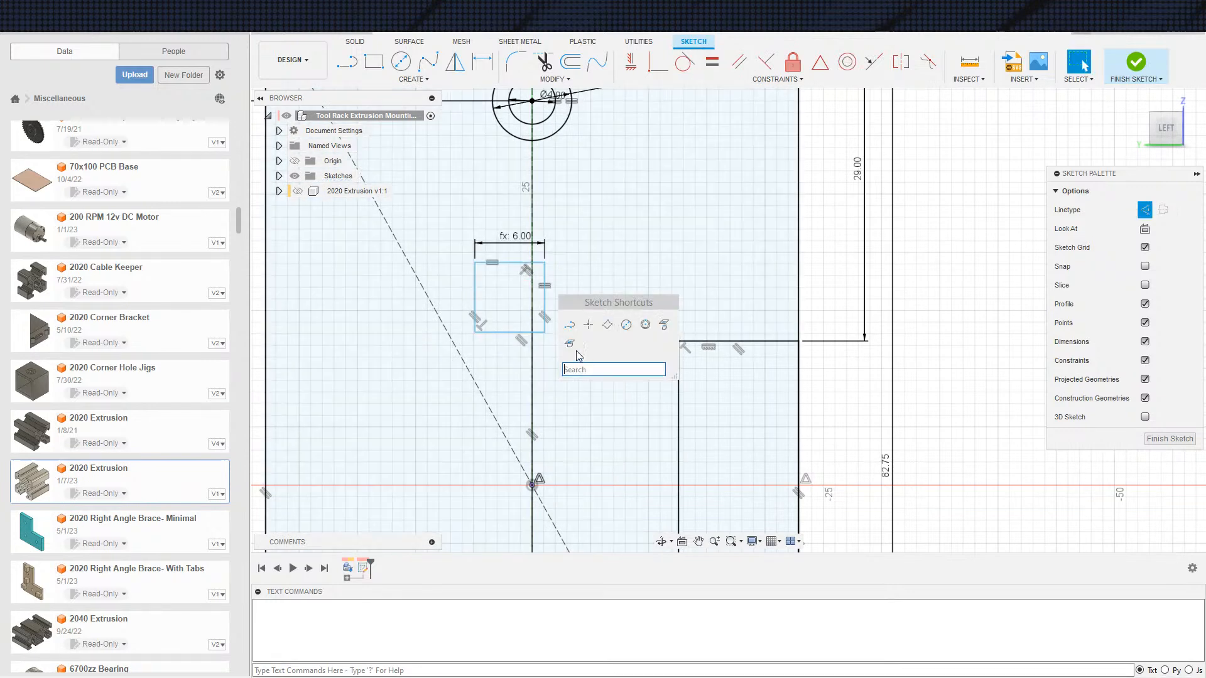
pyautogui.click(571, 329)
pyautogui.click(476, 263)
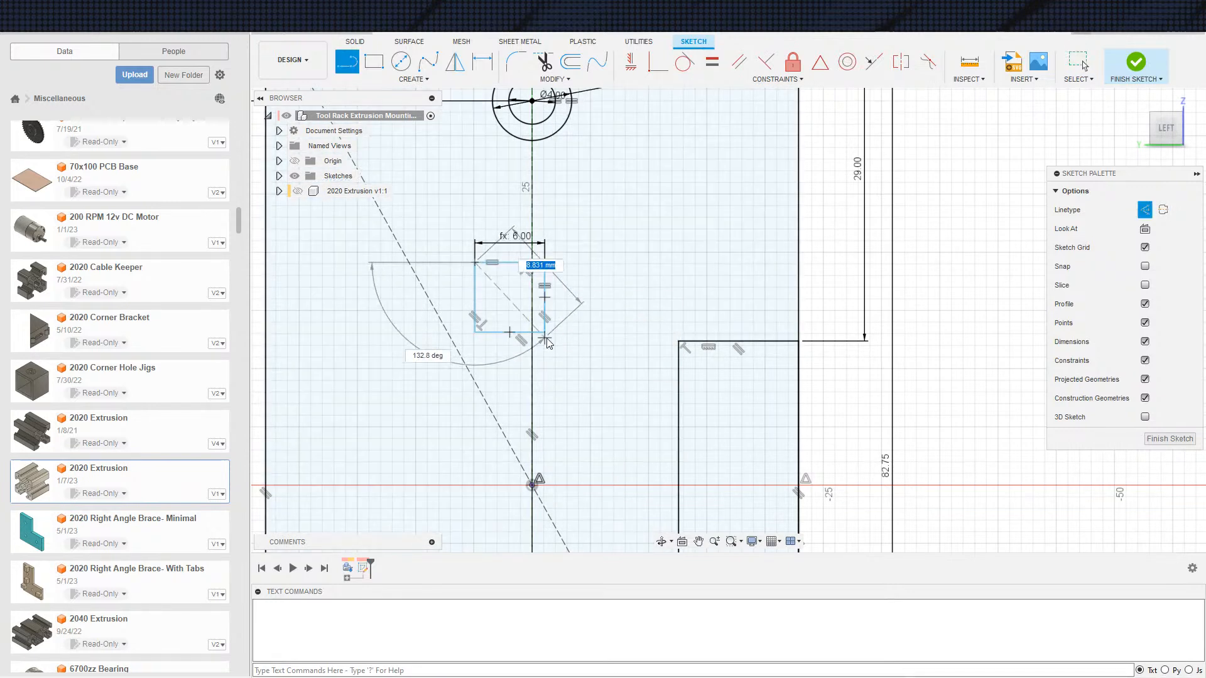
pyautogui.click(545, 331)
pyautogui.press('Escape')
pyautogui.click(504, 295)
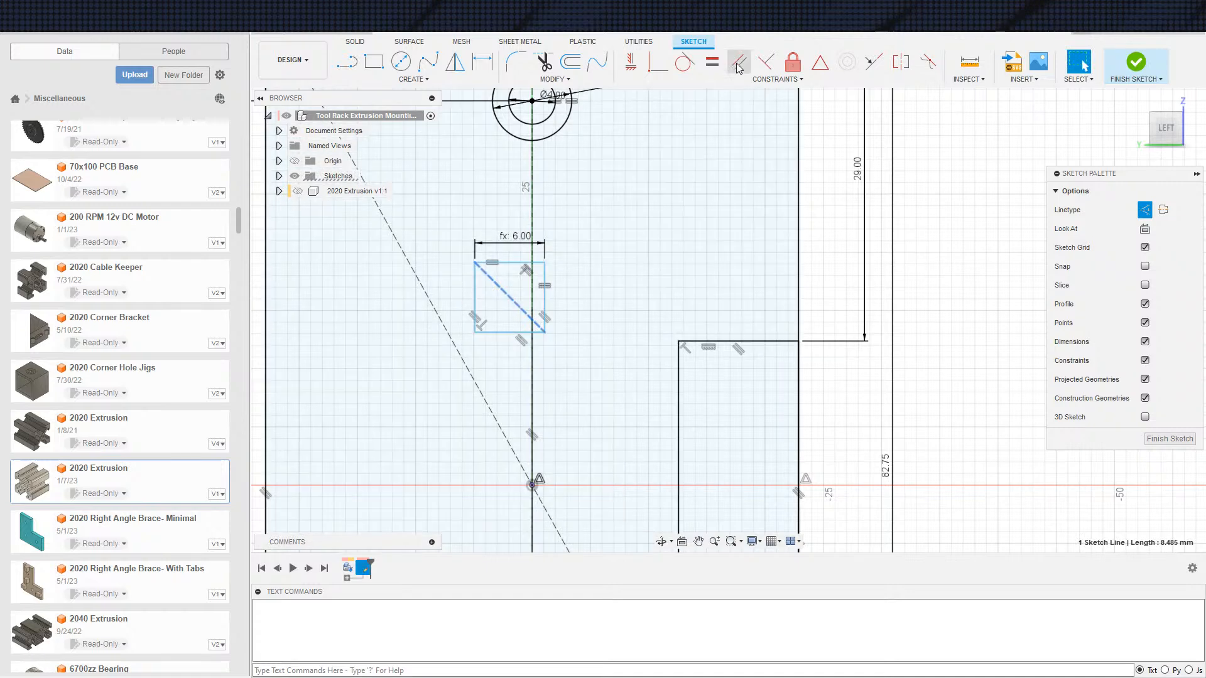
pyautogui.click(820, 61)
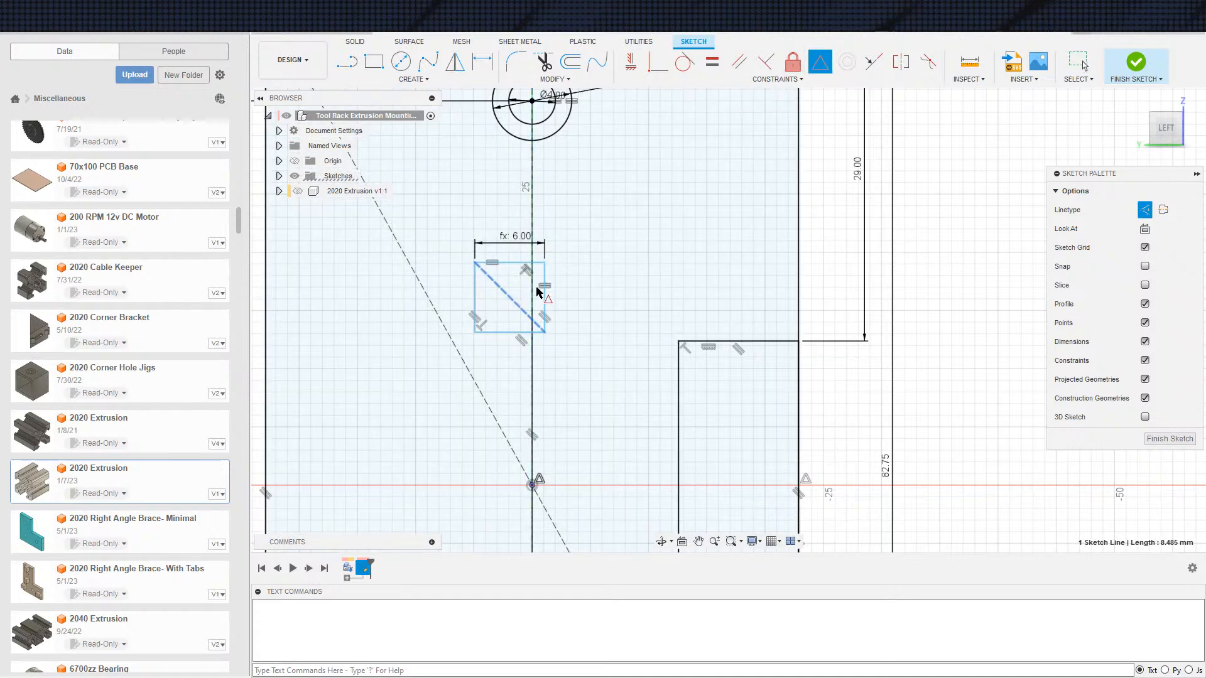
pyautogui.click(530, 318)
pyautogui.click(533, 313)
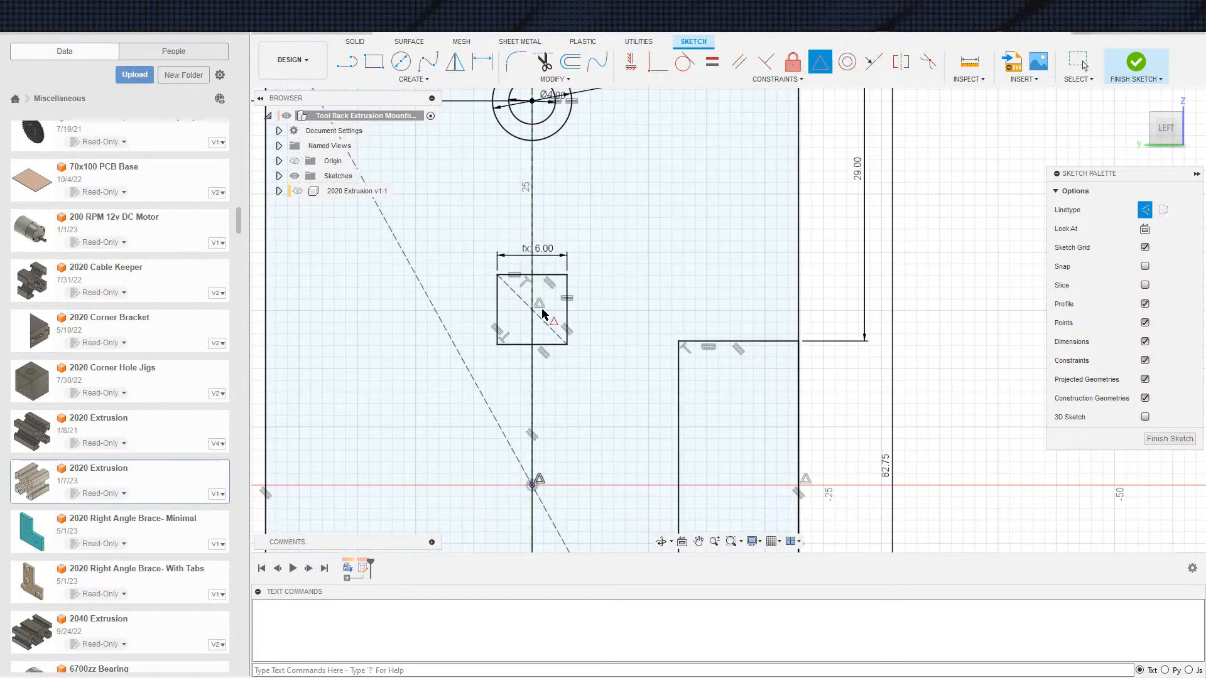
pyautogui.press('Escape')
# Step: Delete both concentric circles of the lower hole, keeping its centre point
pyautogui.scroll(-5, 599, 411)
pyautogui.scroll(-2, 835, 406)
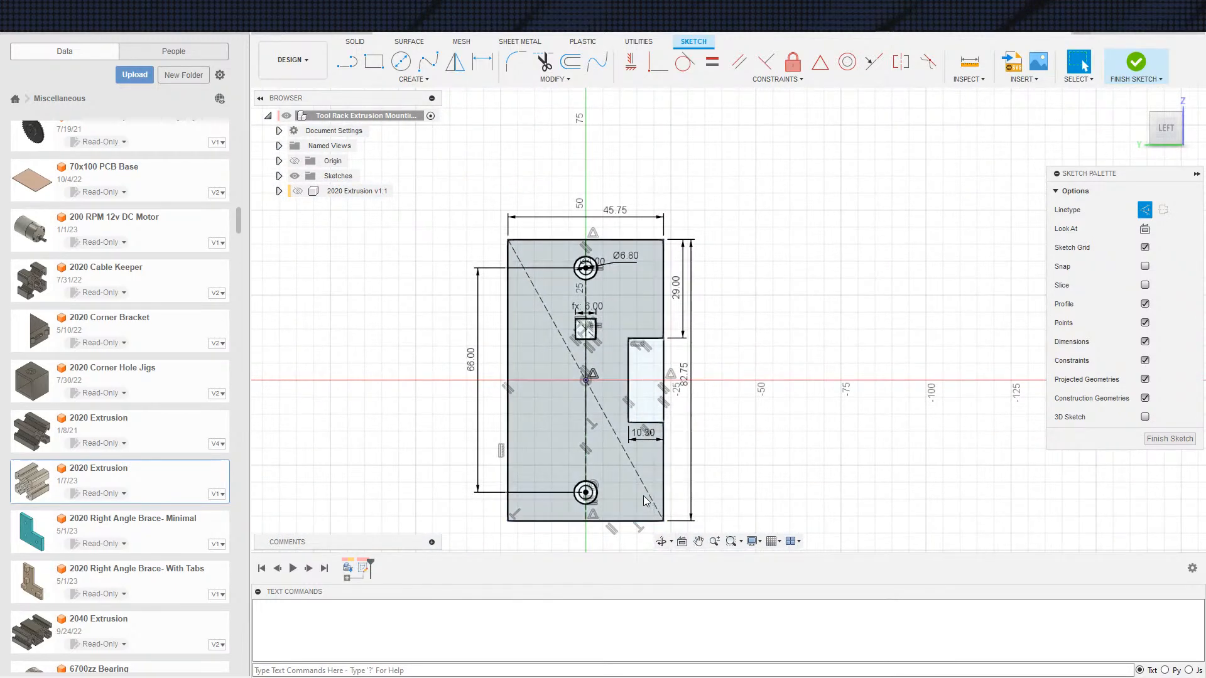
pyautogui.click(607, 499)
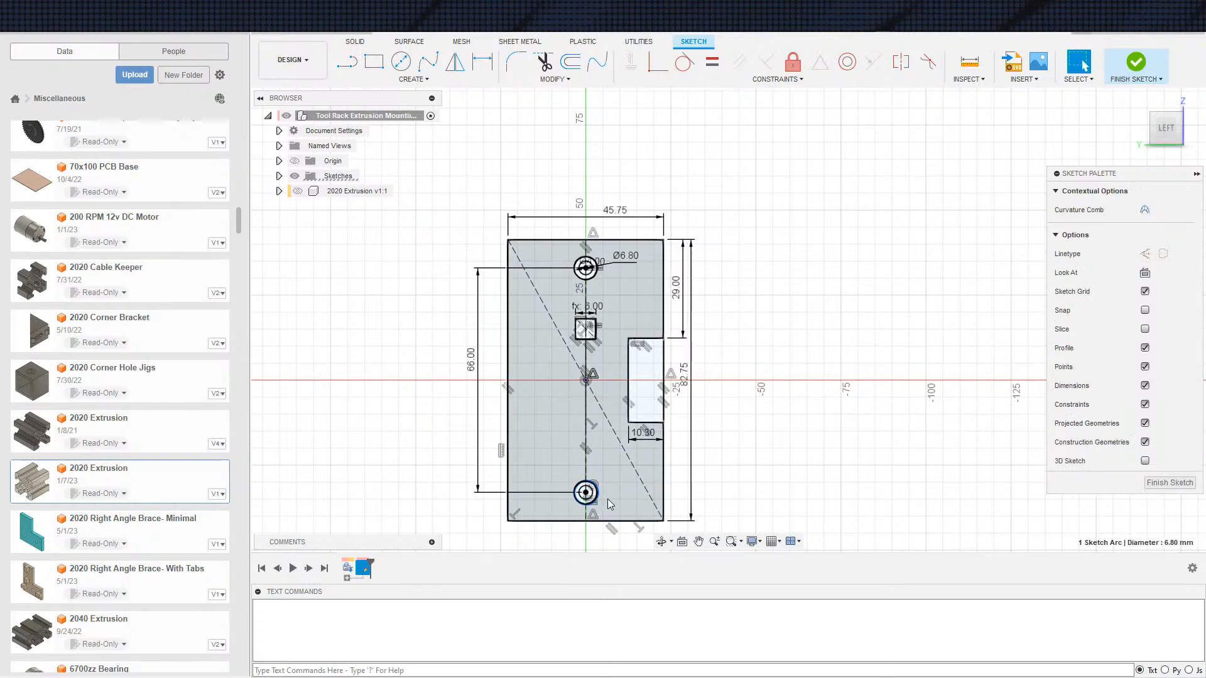
pyautogui.press('Delete')
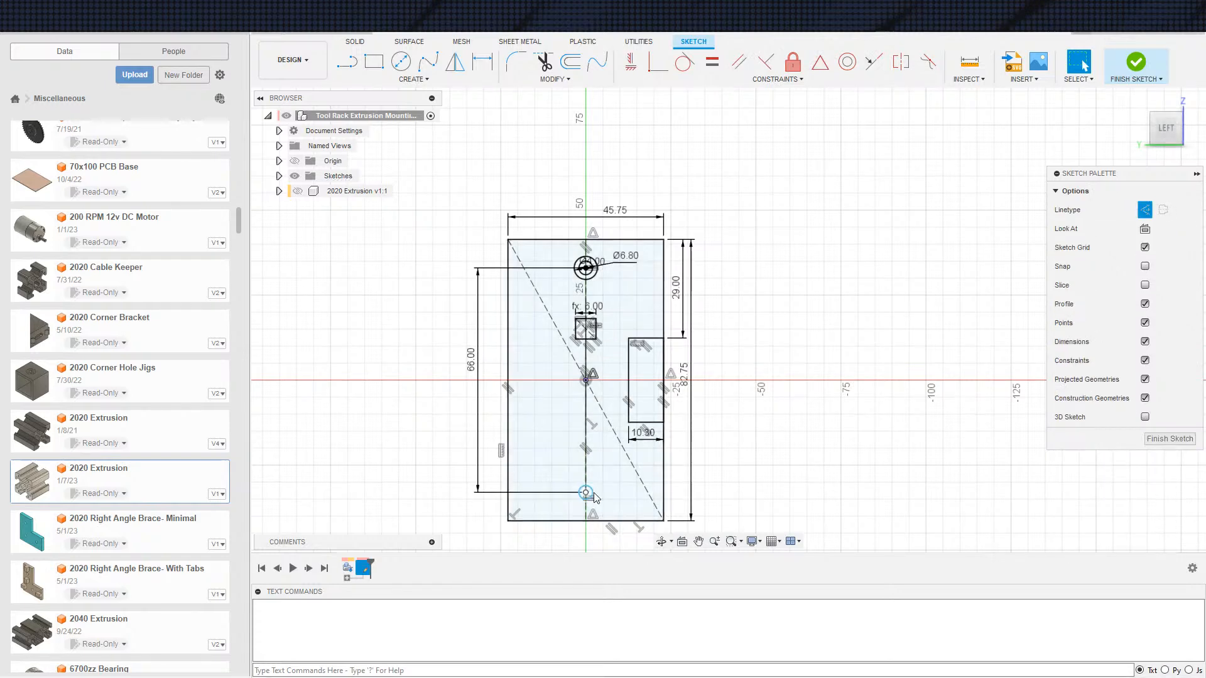
pyautogui.click(594, 500)
pyautogui.press('Delete')
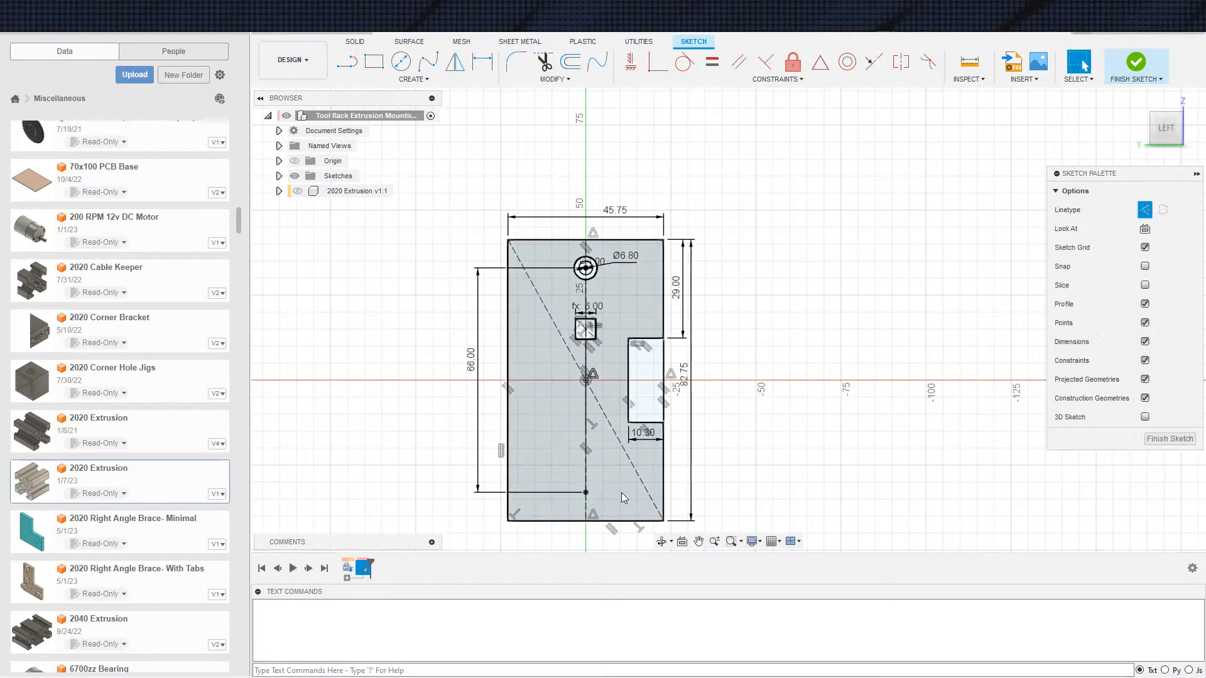
# Step: Dimension the vertical line centred on the plate's middle and set its length to 30 mm
pyautogui.scroll(3, 768, 420)
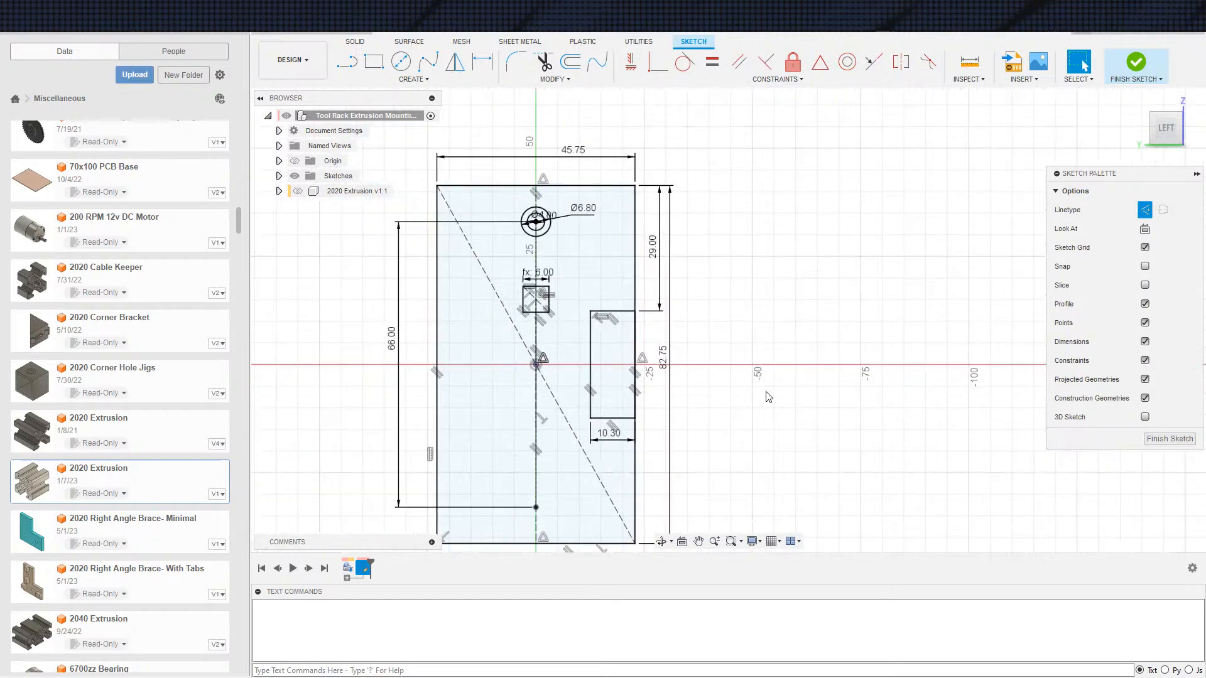
pyautogui.scroll(-1, 864, 377)
pyautogui.scroll(2, 865, 377)
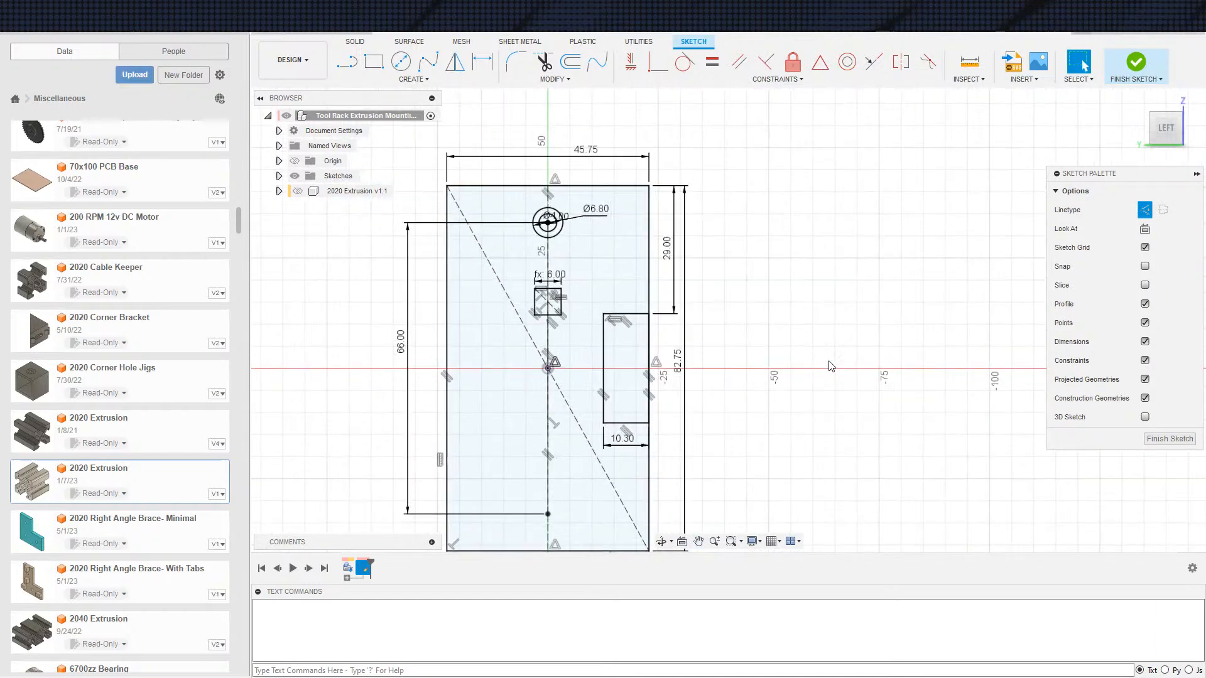
pyautogui.press('d')
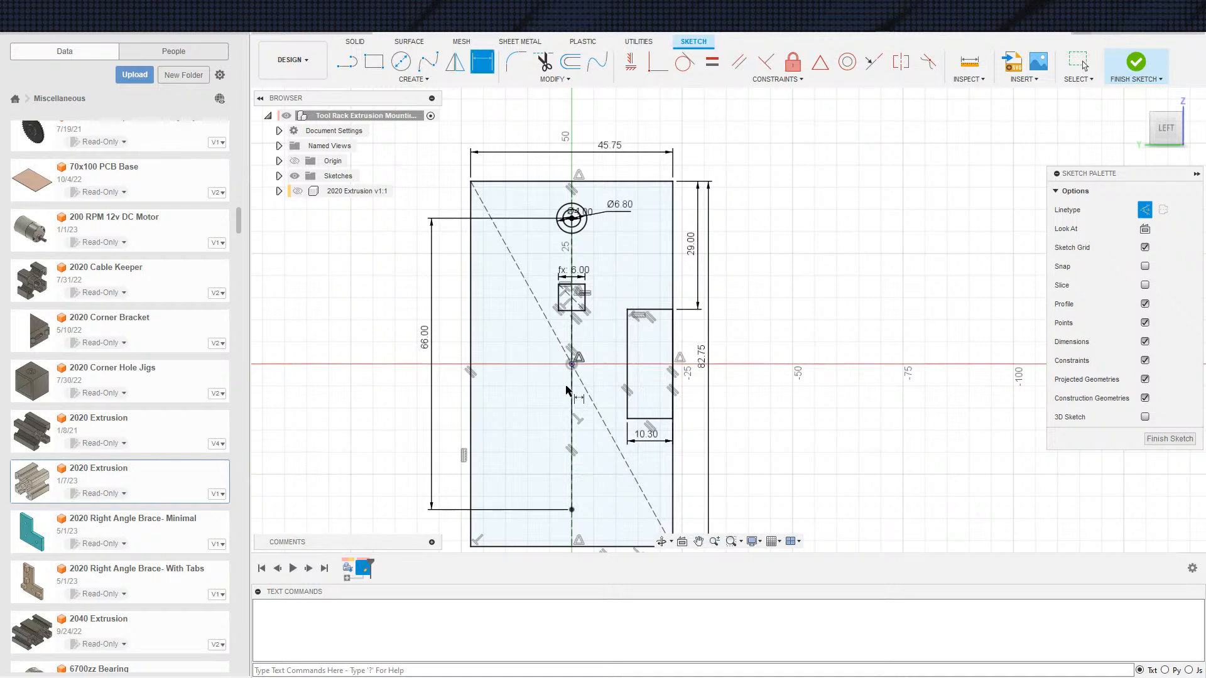
pyautogui.click(572, 399)
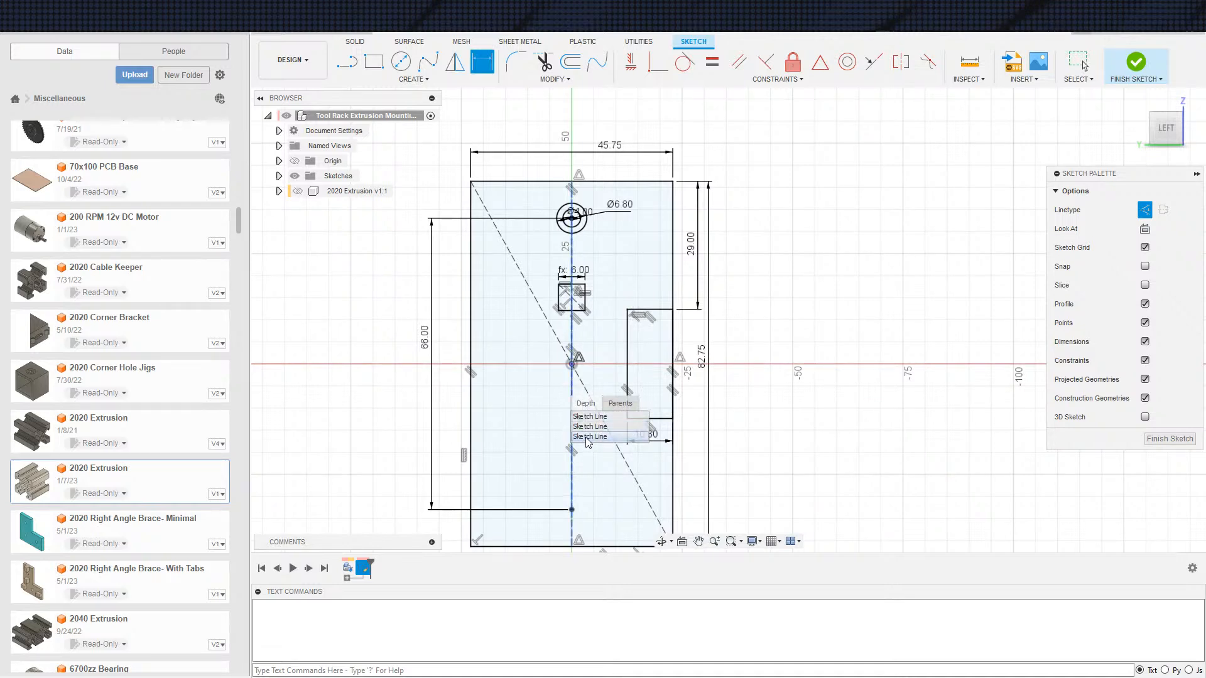
pyautogui.scroll(5, 600, 330)
pyautogui.scroll(2, 564, 335)
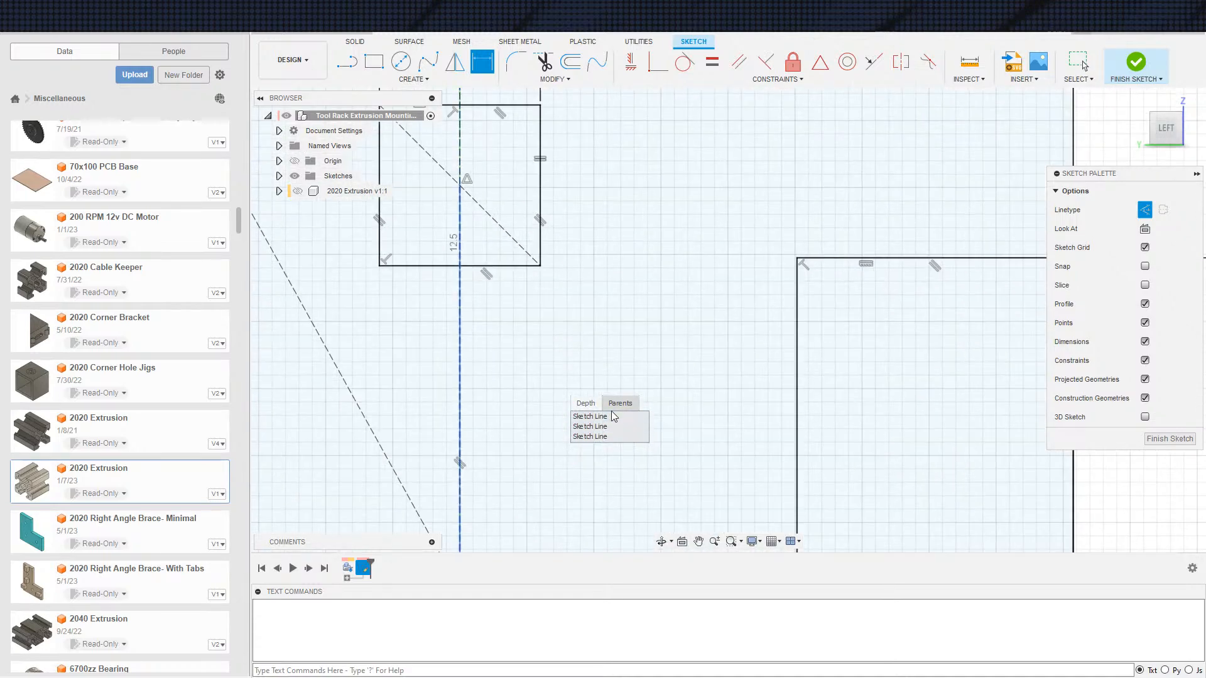
pyautogui.click(604, 426)
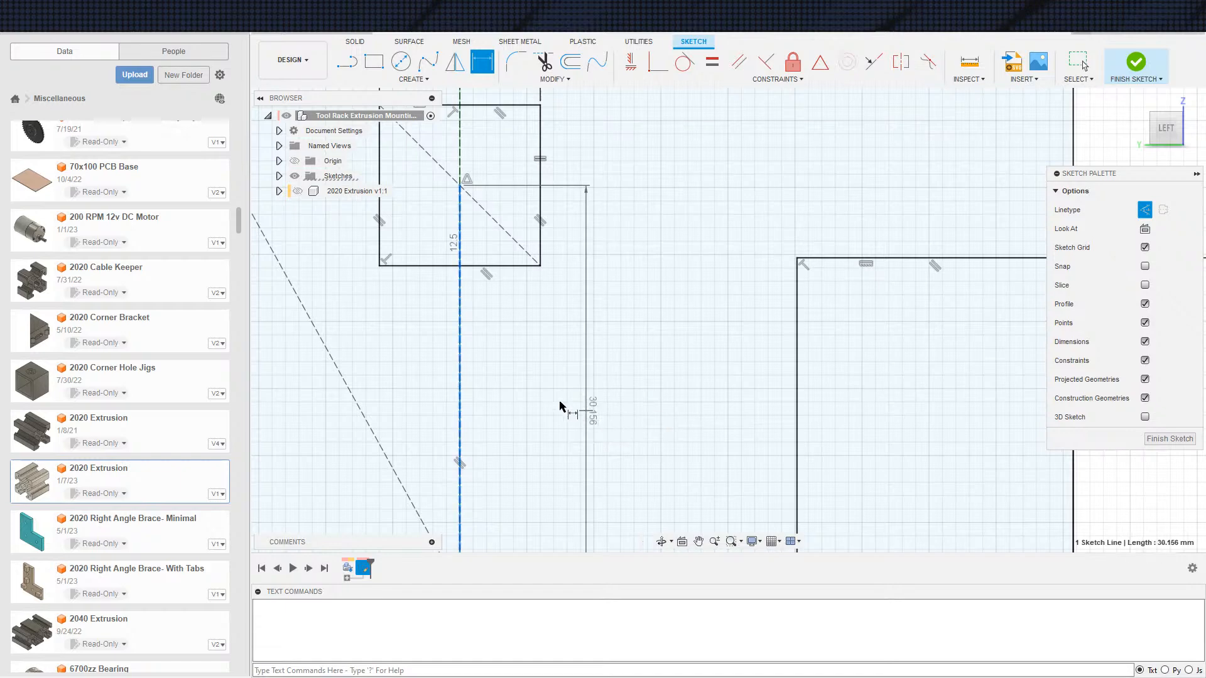
pyautogui.scroll(-4, 606, 380)
pyautogui.scroll(-4, 609, 380)
pyautogui.click(605, 386)
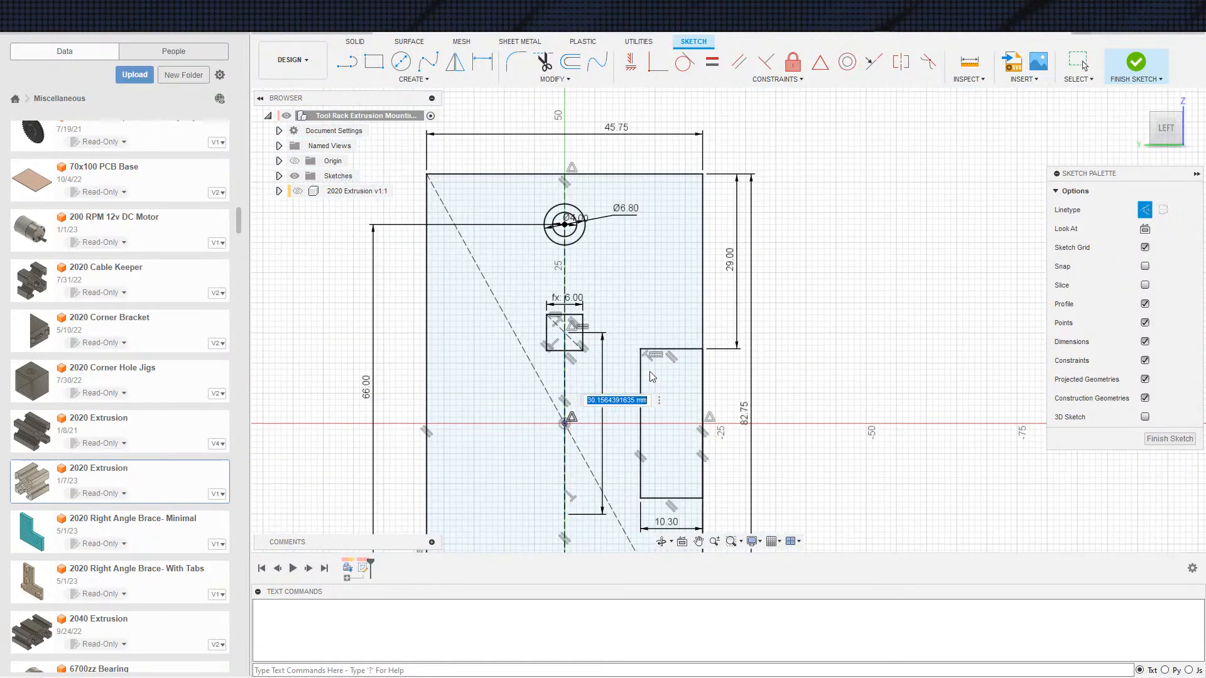
pyautogui.write('30')
pyautogui.press('Return')
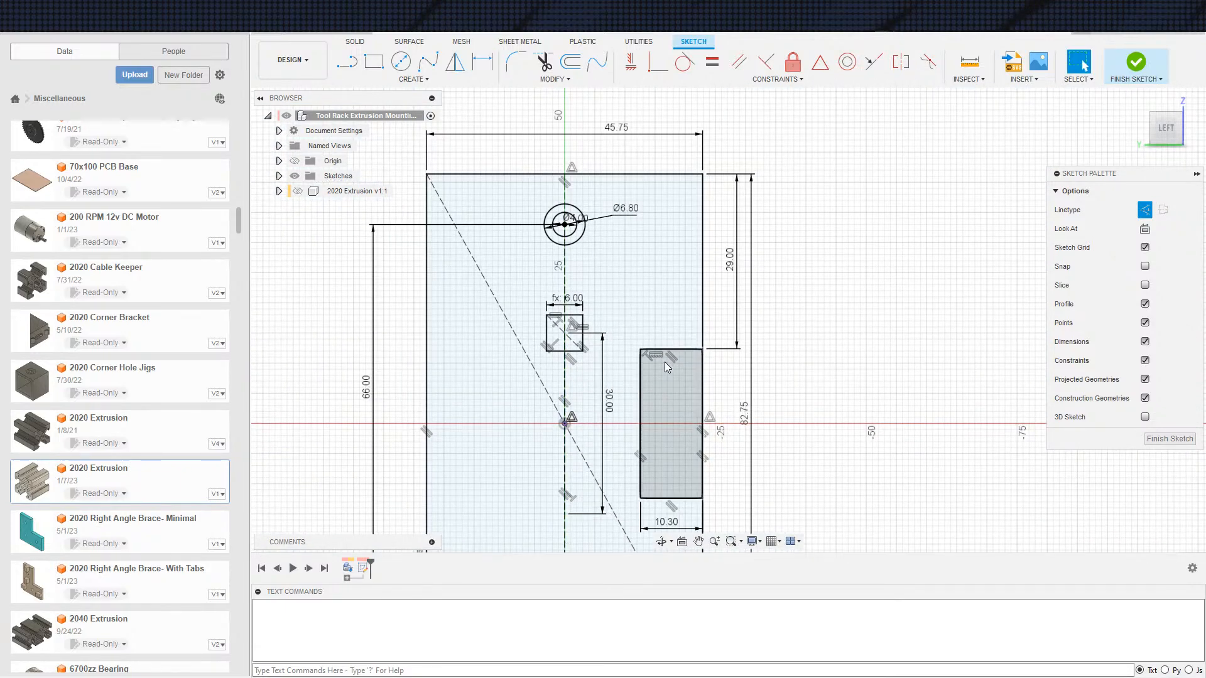
# Step: Draw a circle between the plate's left edge and the centreline, just below mid-height
pyautogui.scroll(-2, 444, 461)
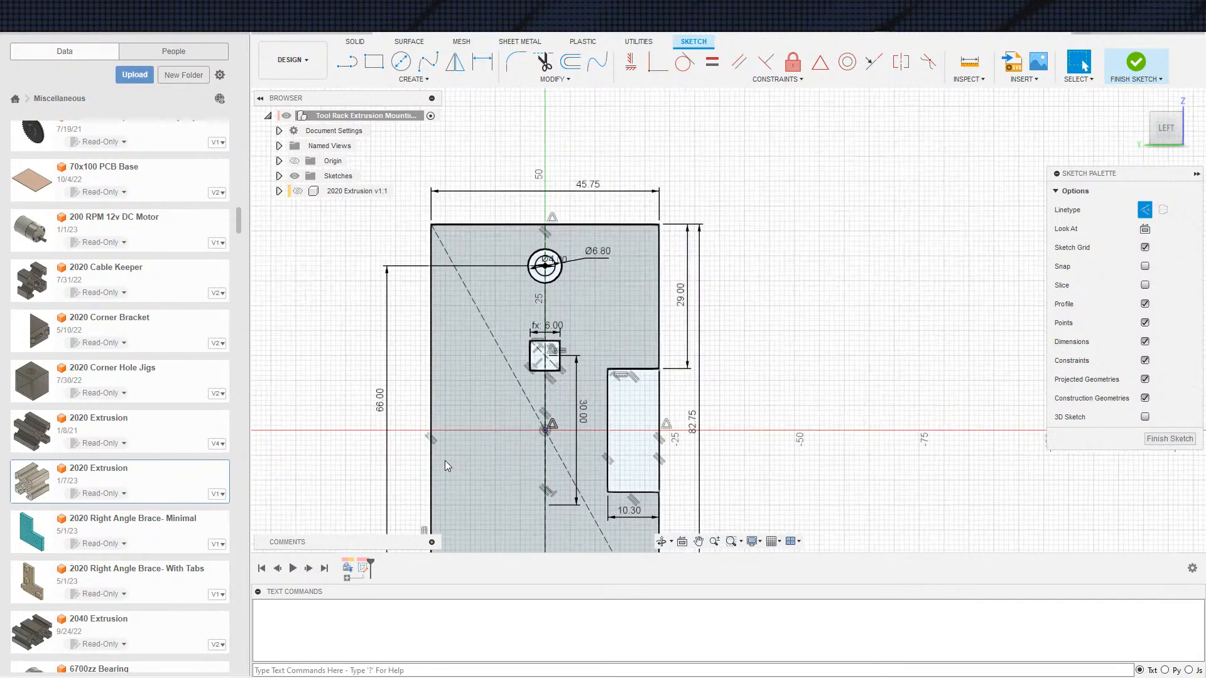
pyautogui.press('c')
pyautogui.click(464, 459)
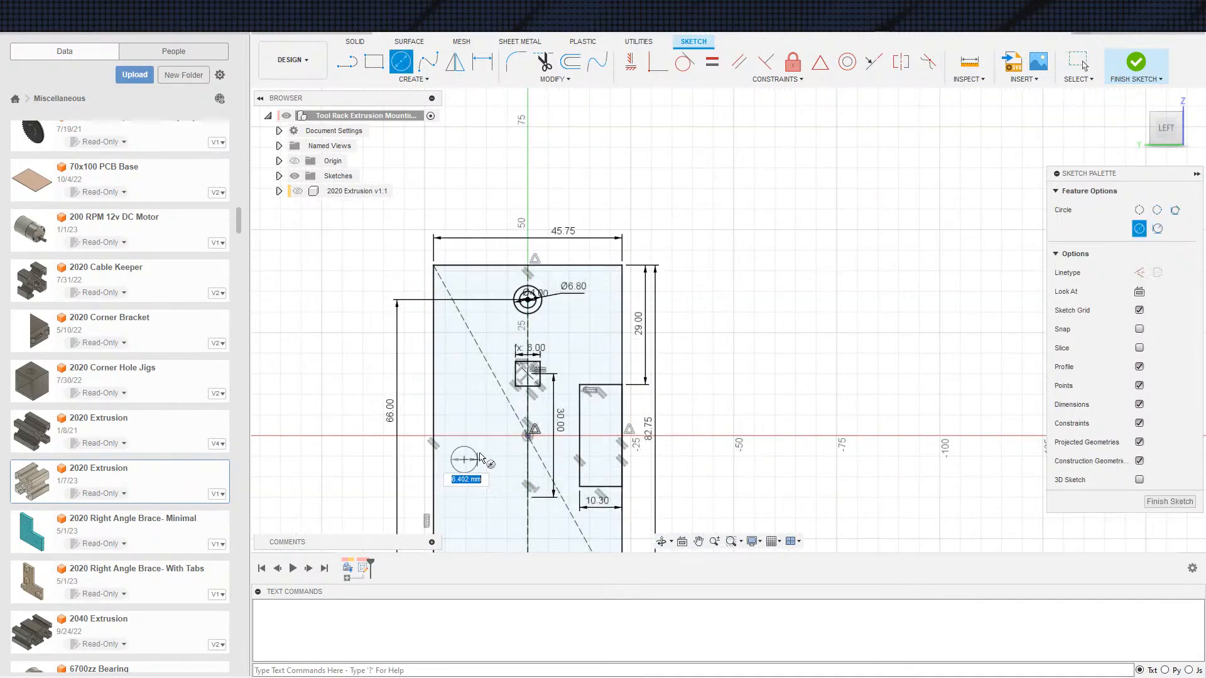
pyautogui.click(437, 480)
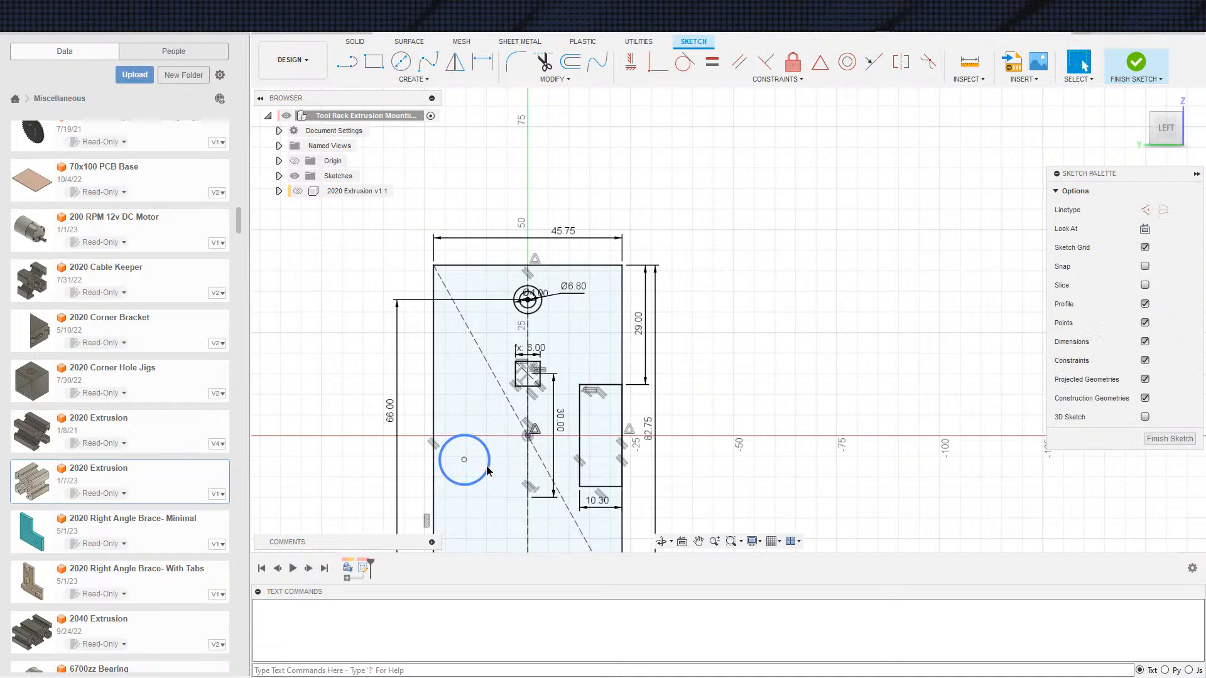
# Step: Constrain the new circle's centre to the midpoint of the vertical centreline line in the middle of the plate
pyautogui.press('Escape')
pyautogui.moveTo(492, 427); pyautogui.dragTo(475, 428, button='middle')
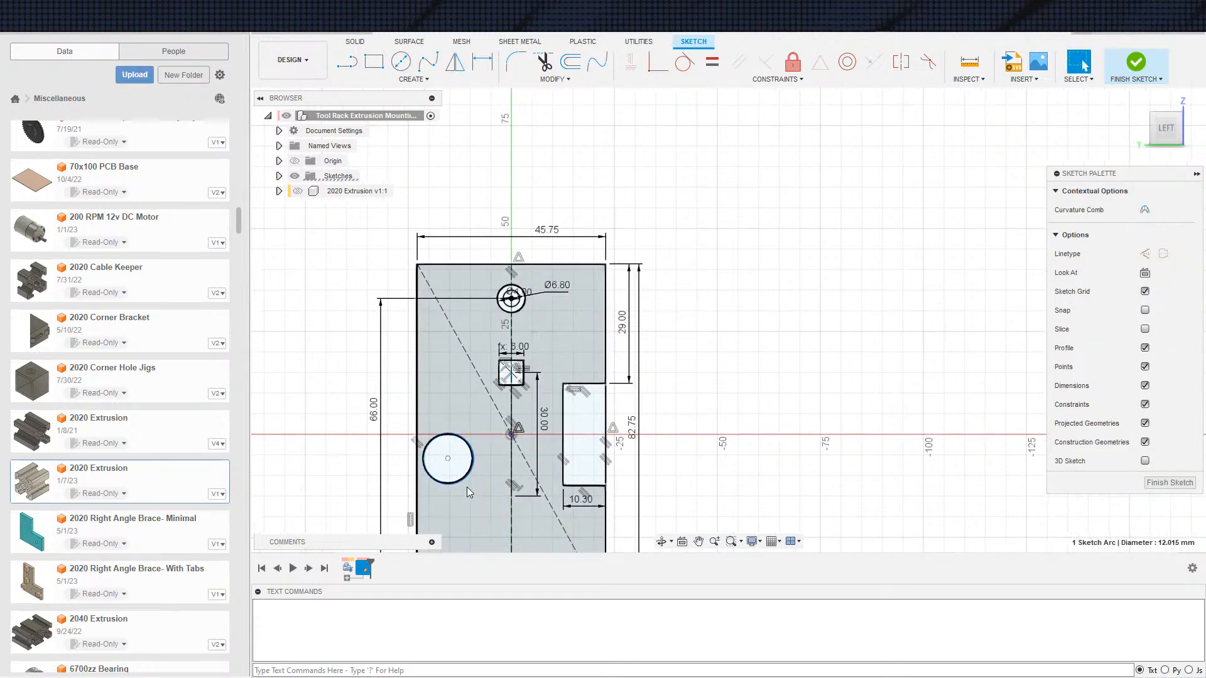
pyautogui.click(448, 458)
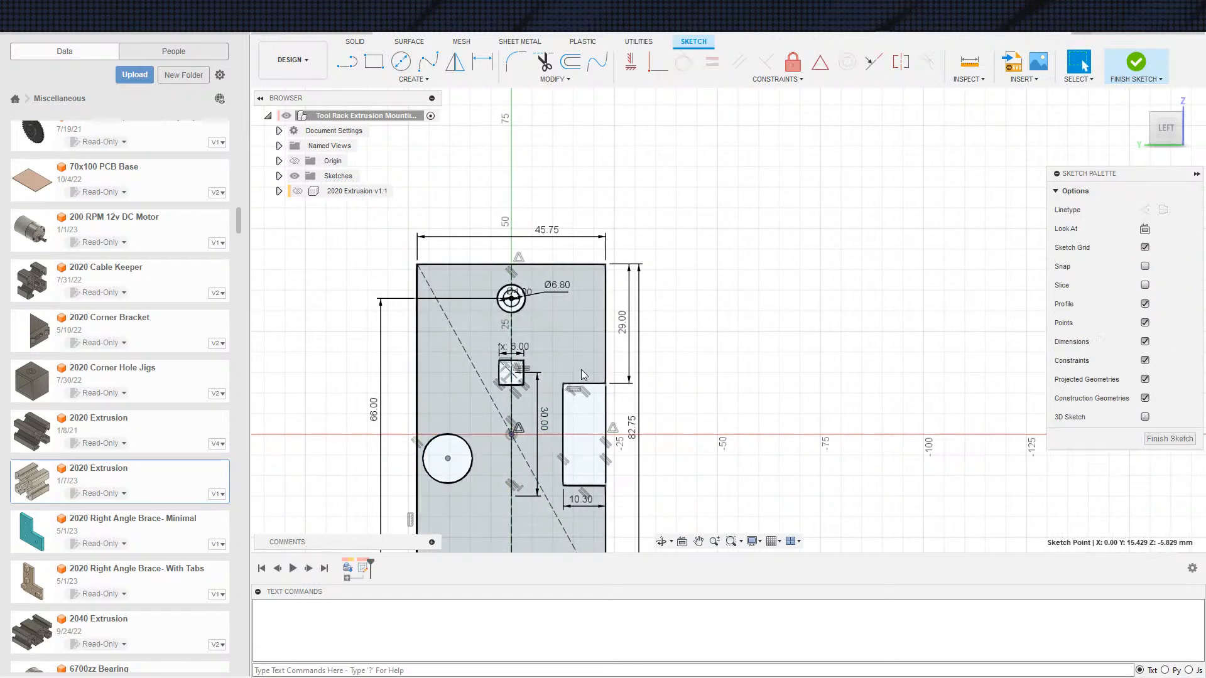
pyautogui.click(820, 62)
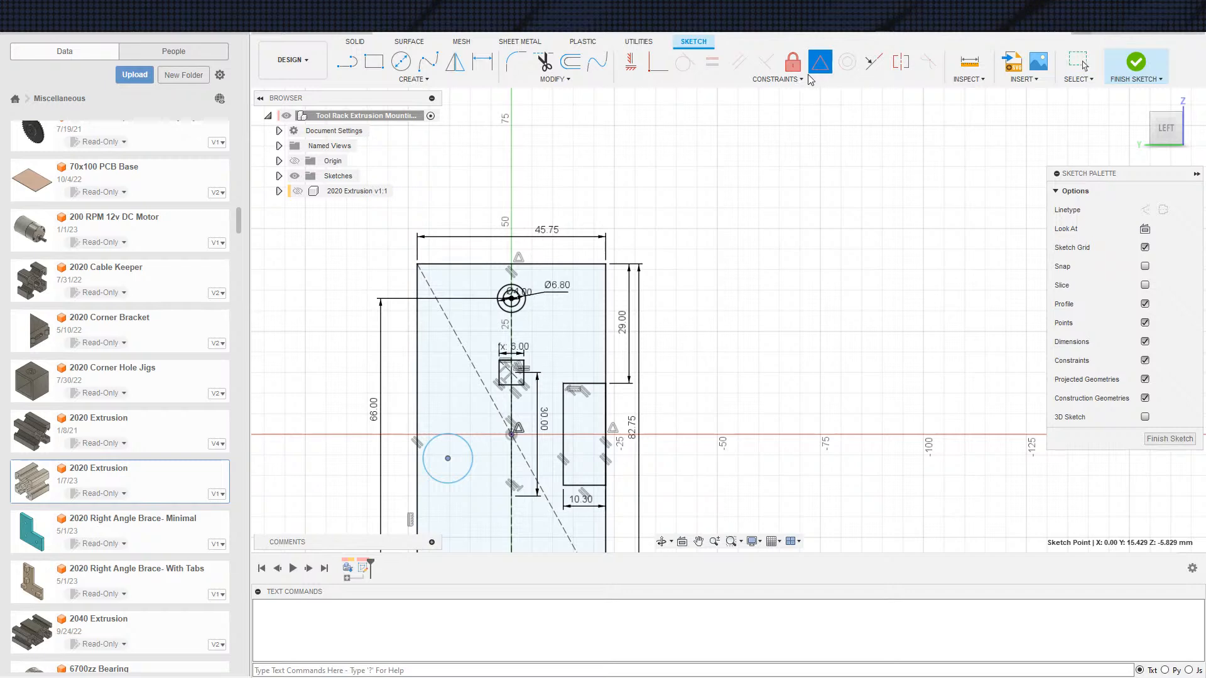
pyautogui.click(514, 464)
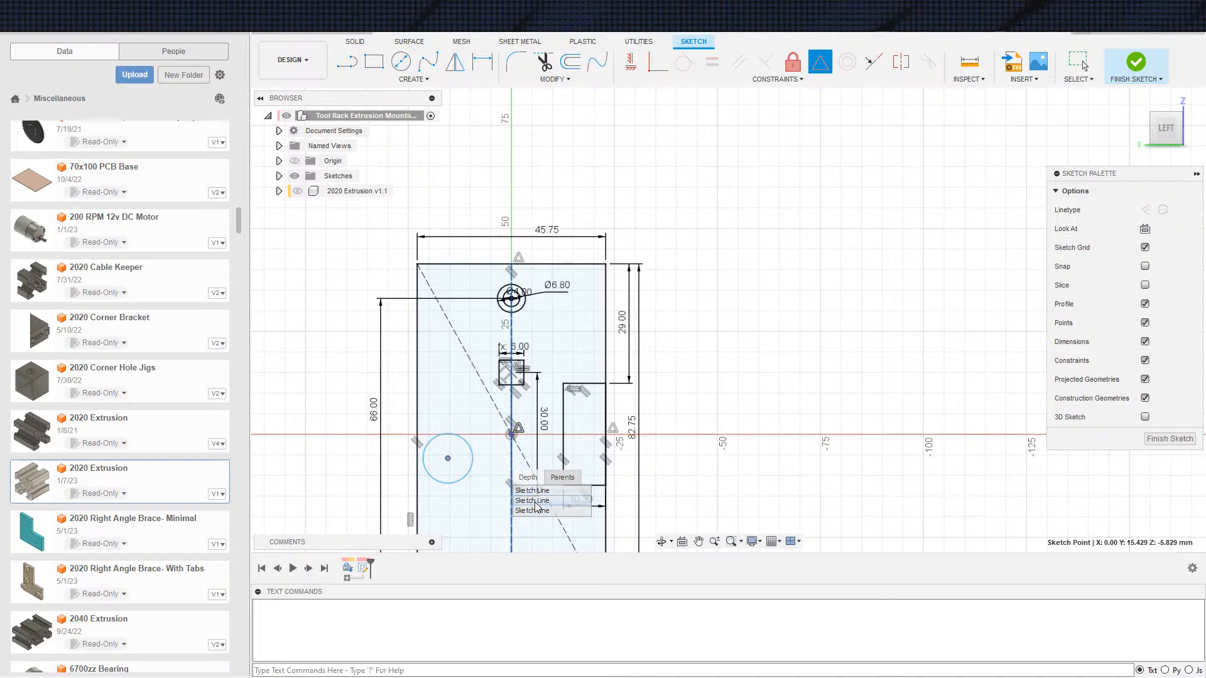
pyautogui.scroll(5, 538, 512)
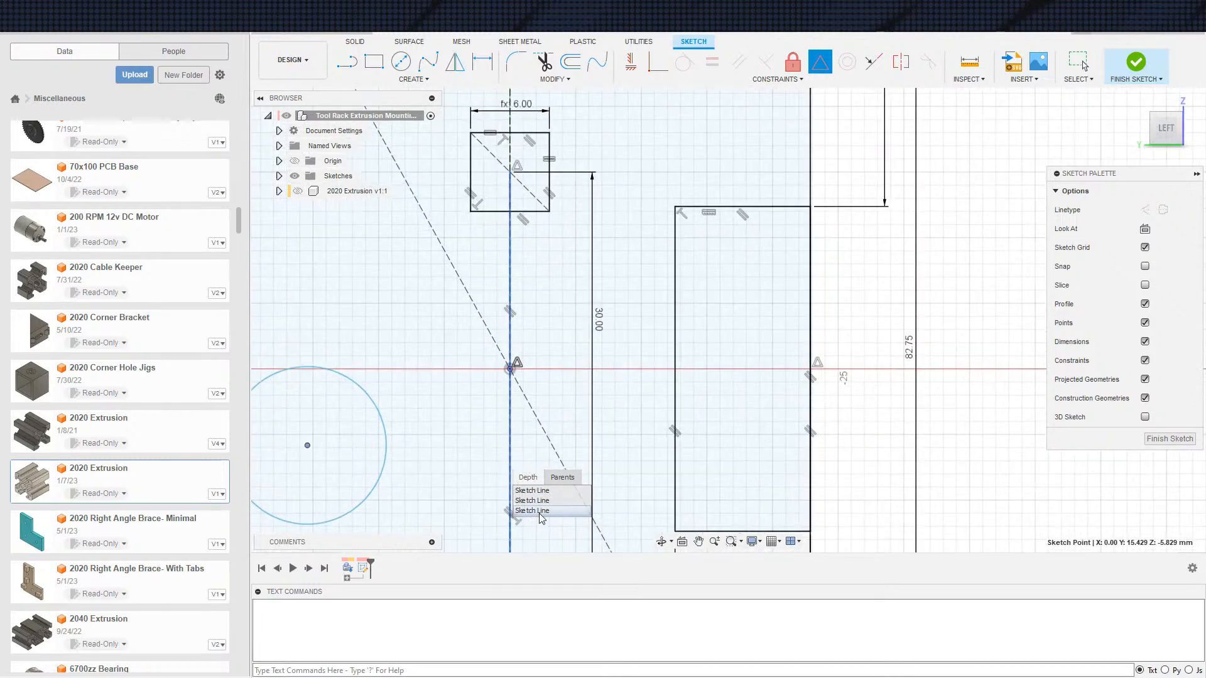
pyautogui.click(542, 512)
pyautogui.scroll(-6, 531, 452)
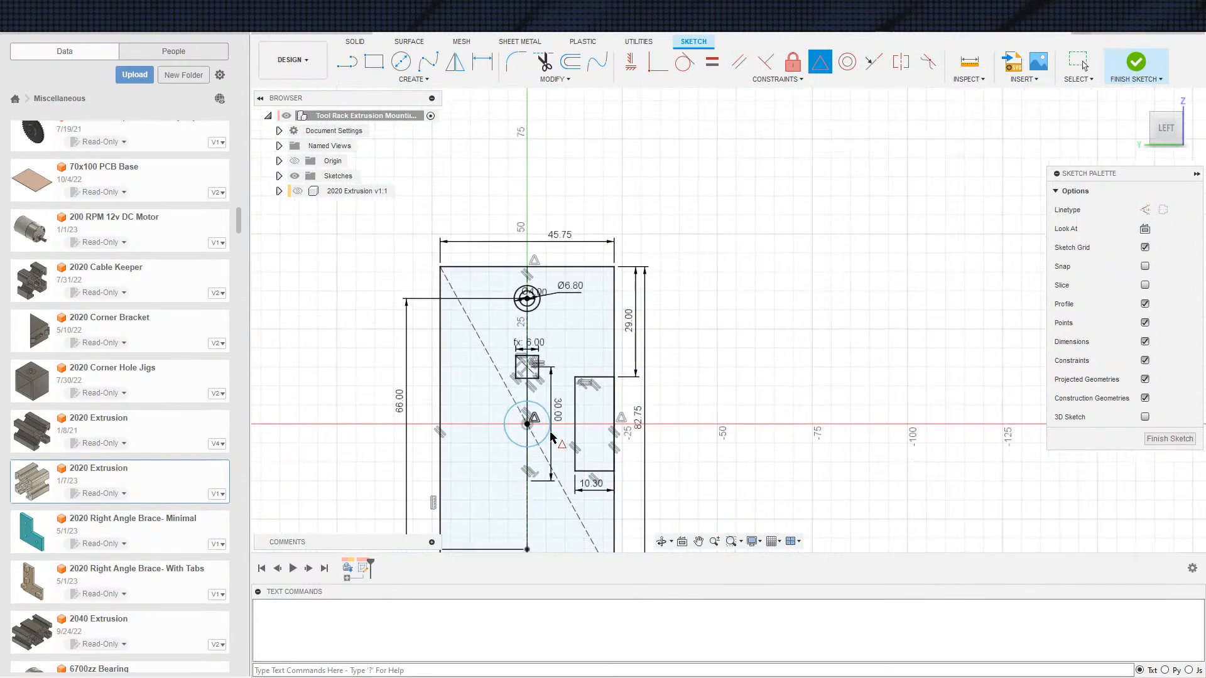
# Step: Dimension the circle at the plate's centre and set its diameter to 6 mm
pyautogui.click(530, 447)
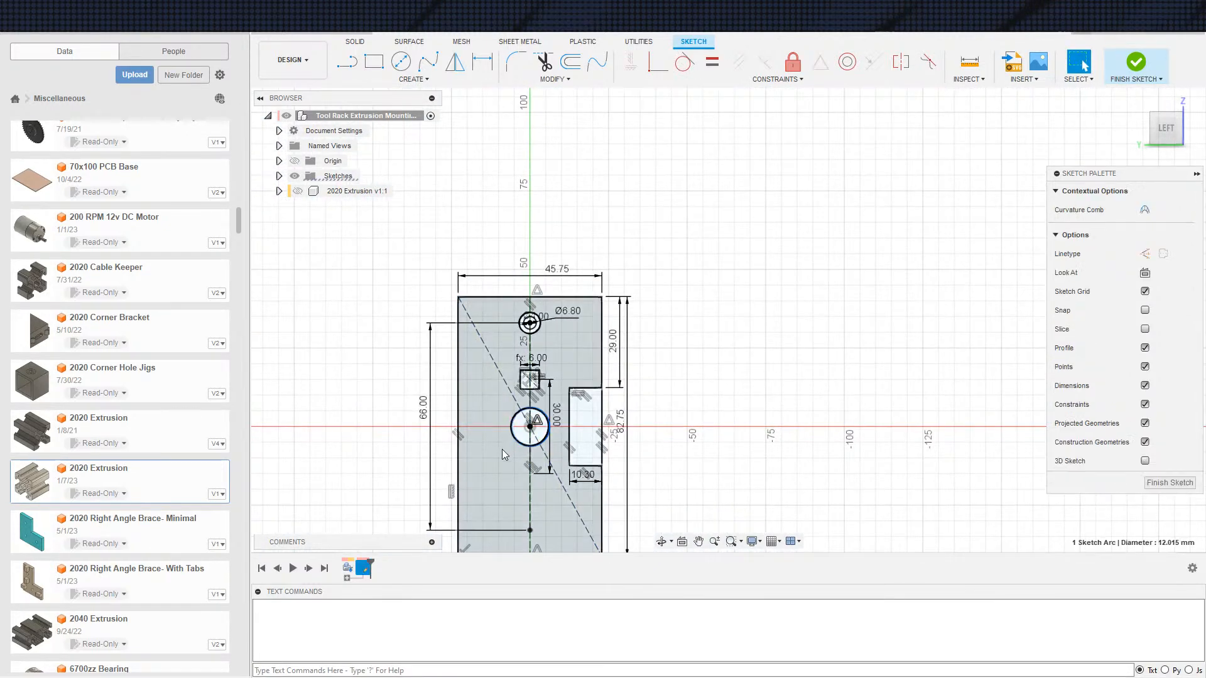
pyautogui.press('d')
pyautogui.click(546, 438)
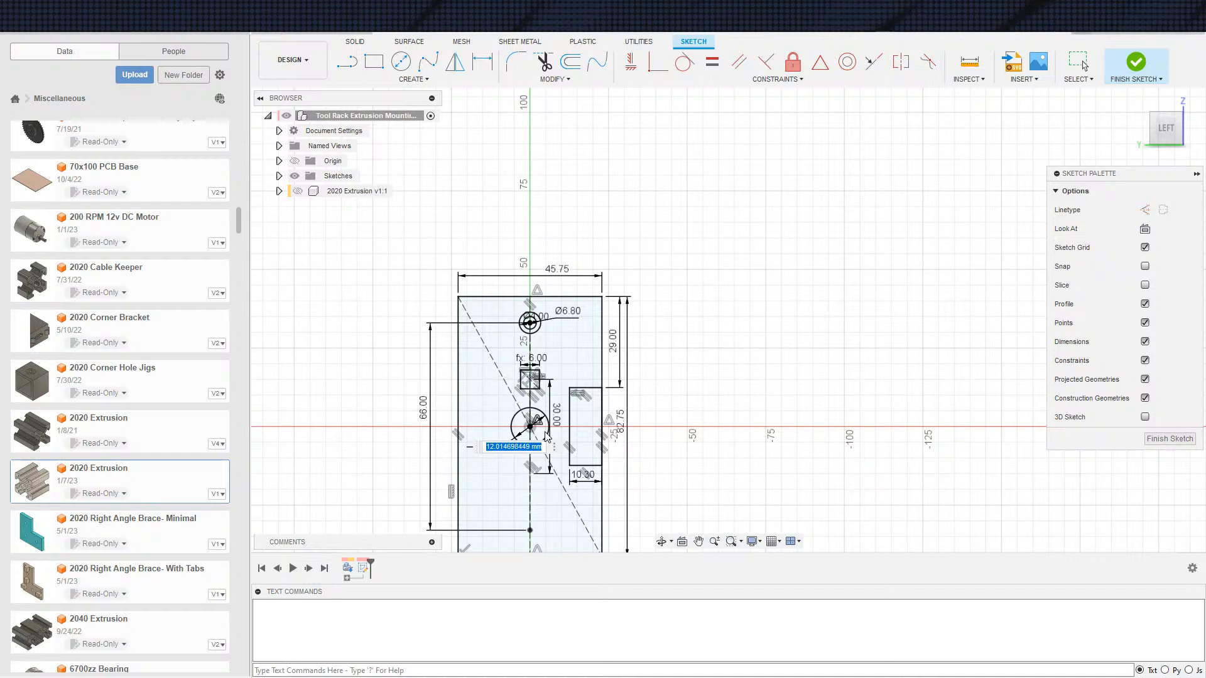
pyautogui.write('6')
pyautogui.press('Return')
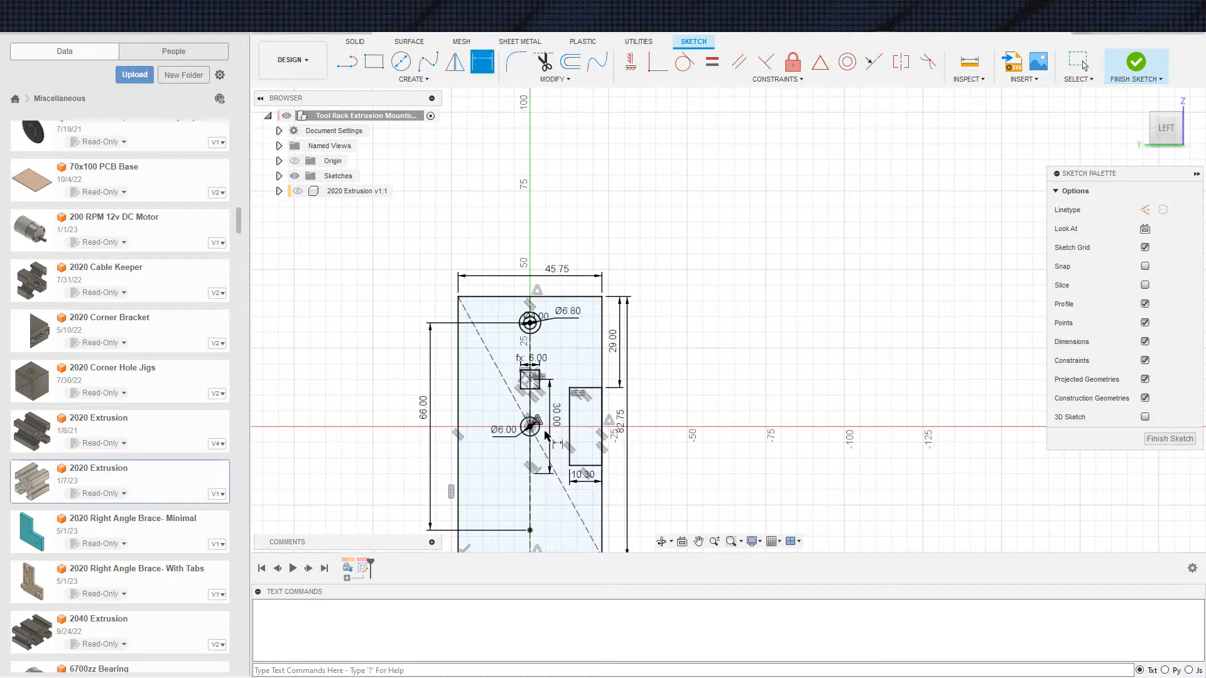
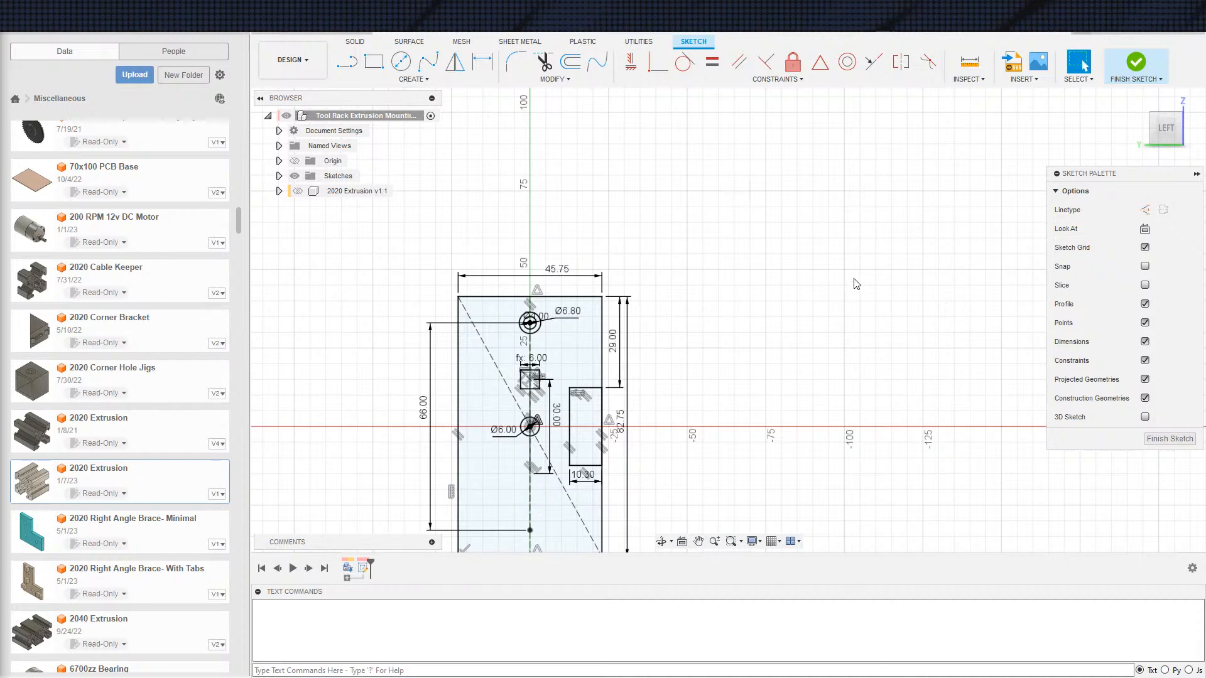
# Step: Finish the plate sketch
pyautogui.scroll(3, 831, 265)
pyautogui.scroll(-5, 775, 289)
pyautogui.moveTo(773, 296); pyautogui.dragTo(815, 222, button='middle')
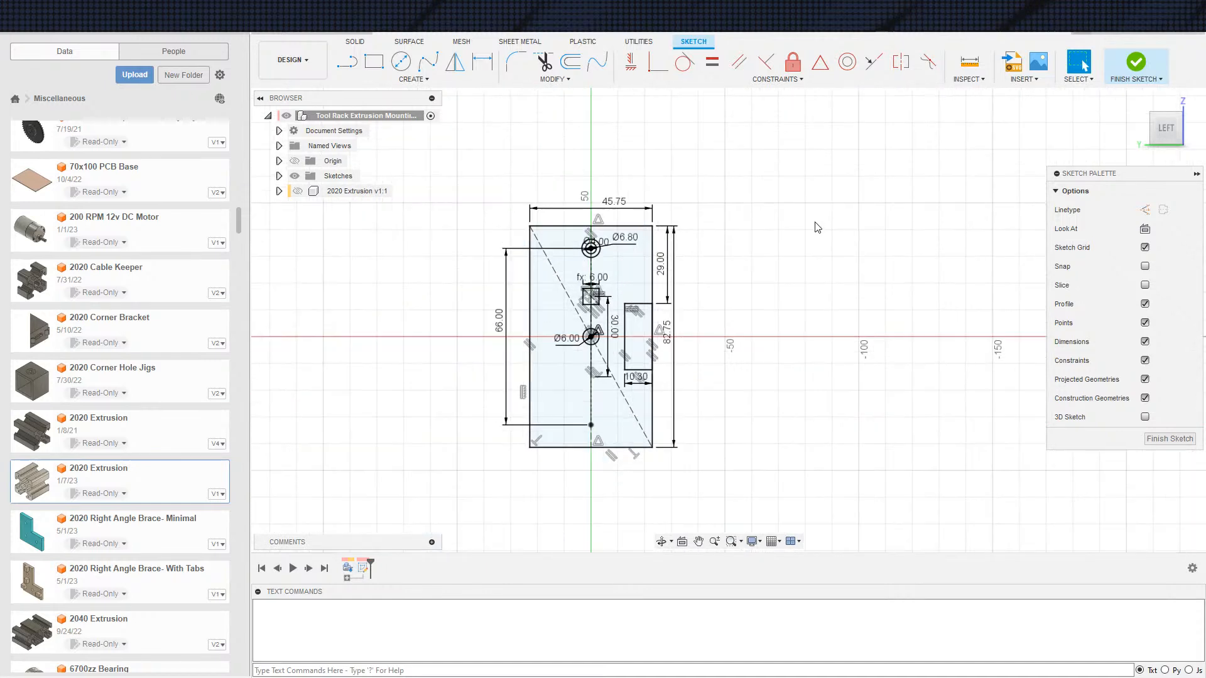
pyautogui.click(1130, 71)
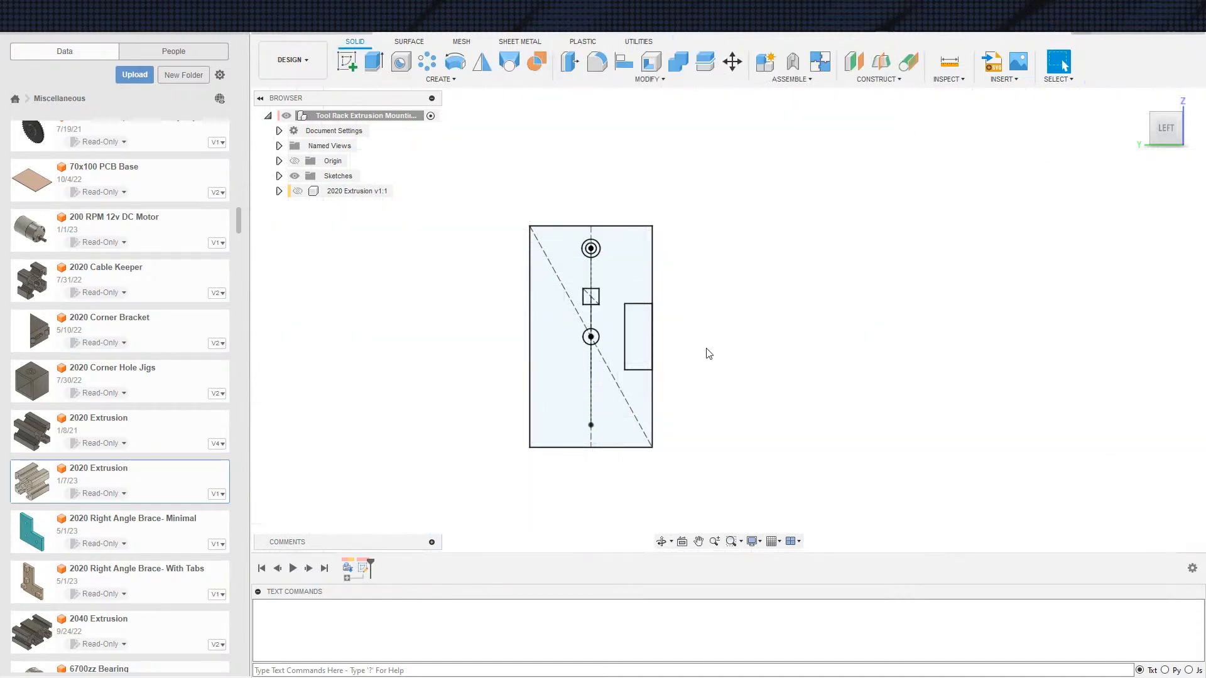
# Step: Extrude the plate outline 5 mm as a new body, filling the circles and small square but leaving out the side notch
pyautogui.press('e')
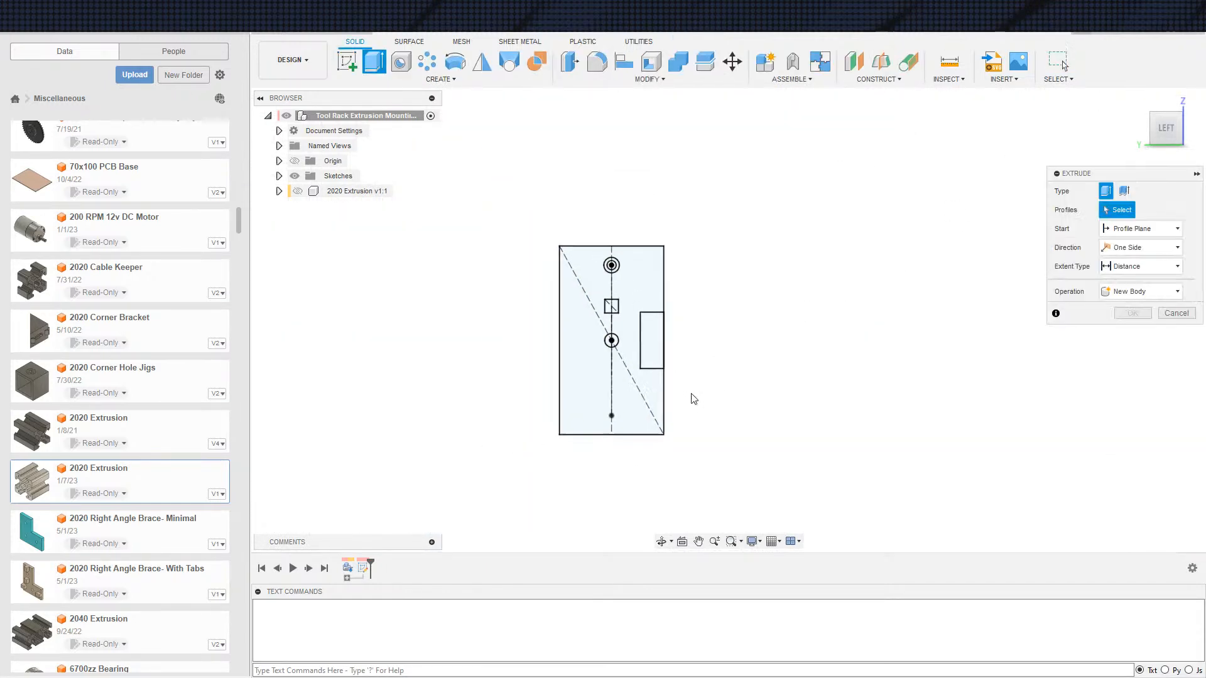
pyautogui.scroll(3, 654, 415)
pyautogui.click(580, 287)
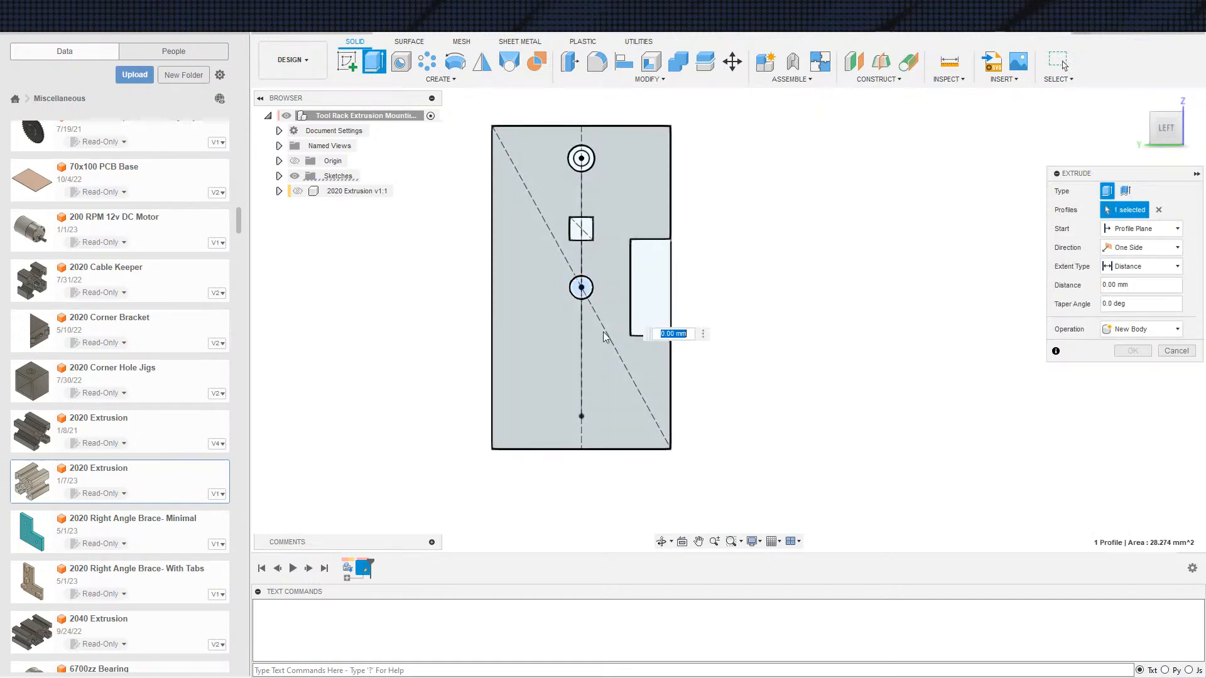
pyautogui.click(604, 334)
pyautogui.click(582, 226)
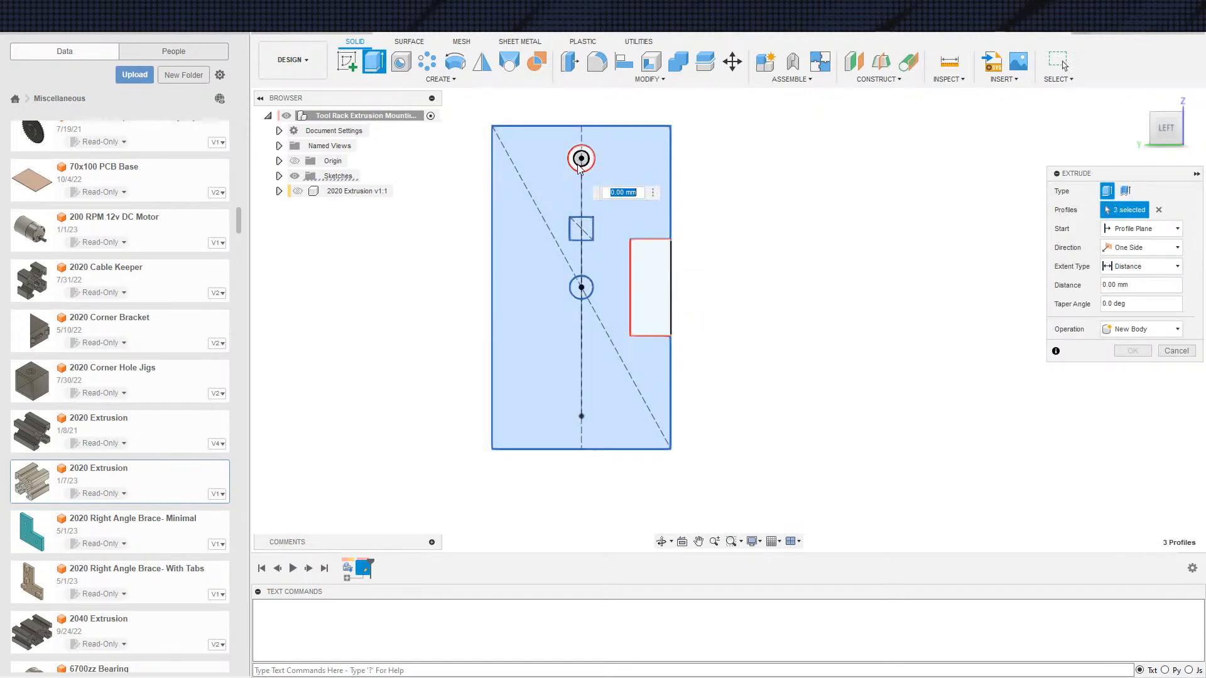
pyautogui.click(578, 162)
pyautogui.click(581, 159)
pyautogui.scroll(-1, 700, 341)
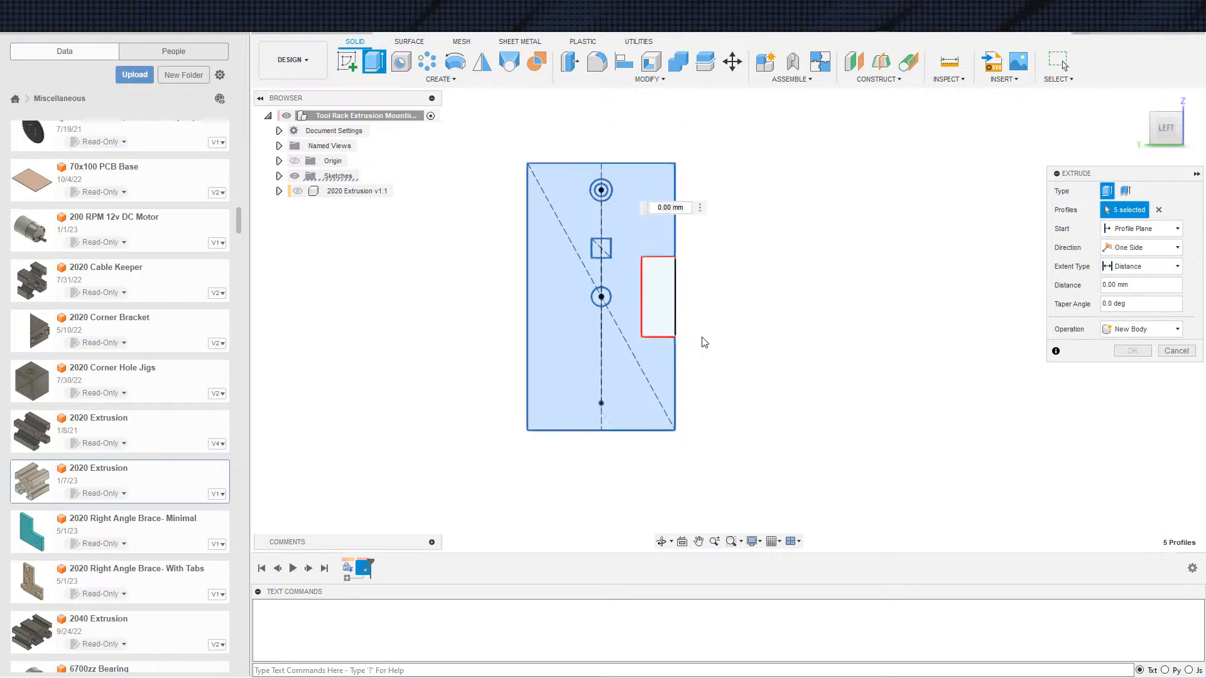
pyautogui.scroll(-1, 705, 341)
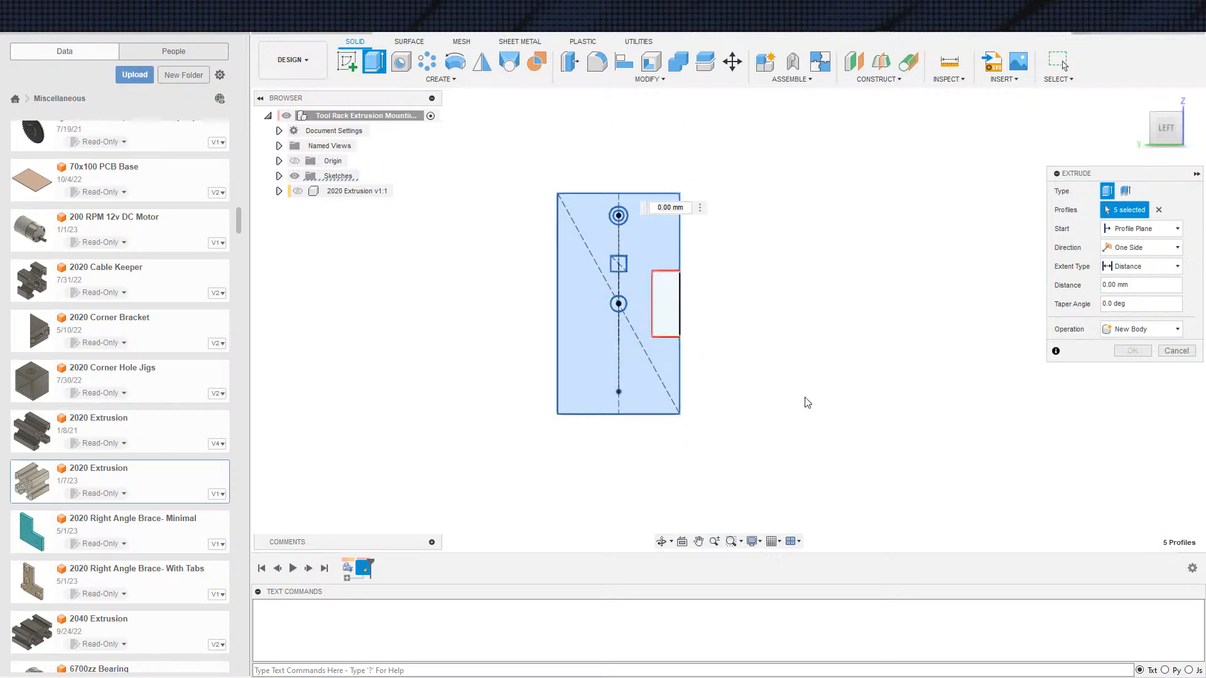
pyautogui.moveTo(808, 402)
pyautogui.keyDown('shift'); pyautogui.mouseDown(button='middle')
pyautogui.moveTo(759, 342)
pyautogui.moveTo(718, 380)
pyautogui.moveTo(727, 401)
pyautogui.mouseUp(button='middle'); pyautogui.keyUp('shift')
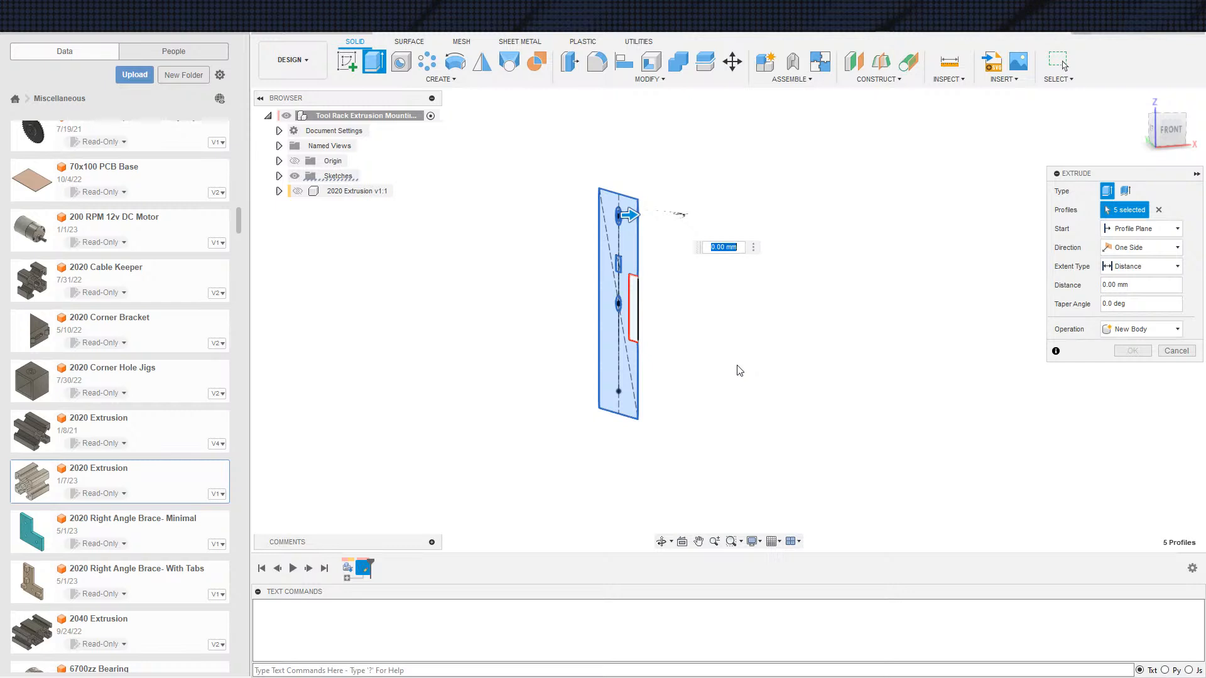
pyautogui.write('5')
pyautogui.press('Return')
# Step: Make Sketch1 visible again for another extrusion
pyautogui.press('e')
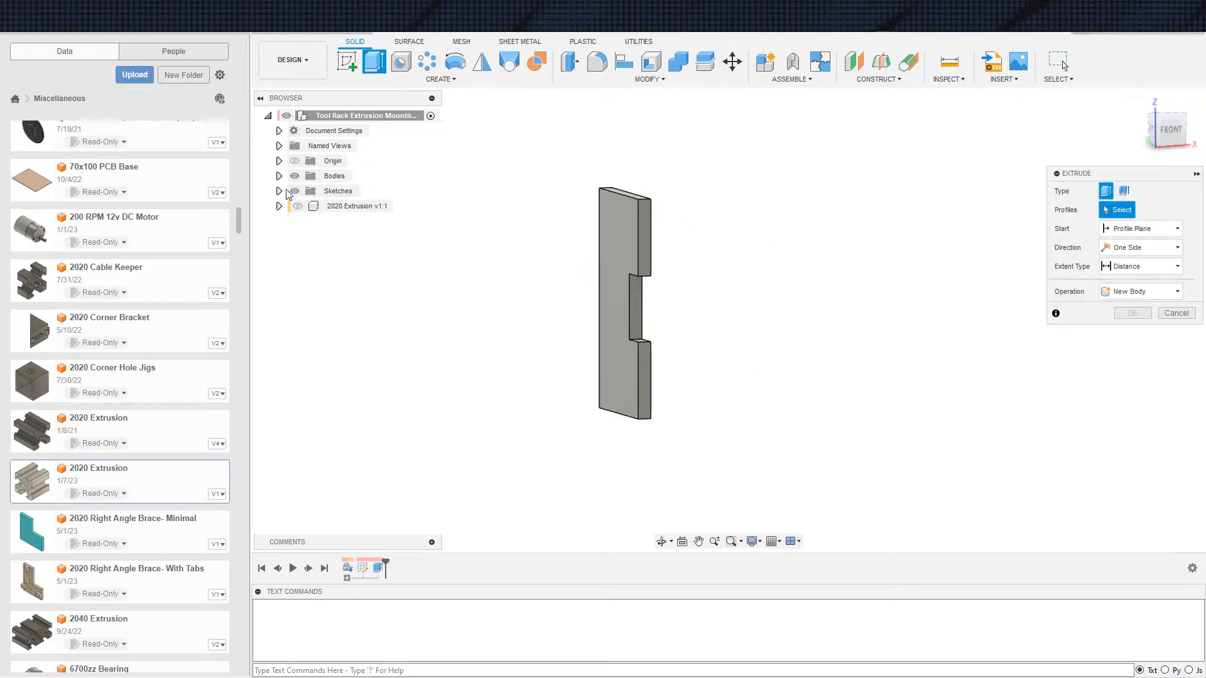
pyautogui.click(279, 191)
pyautogui.click(306, 206)
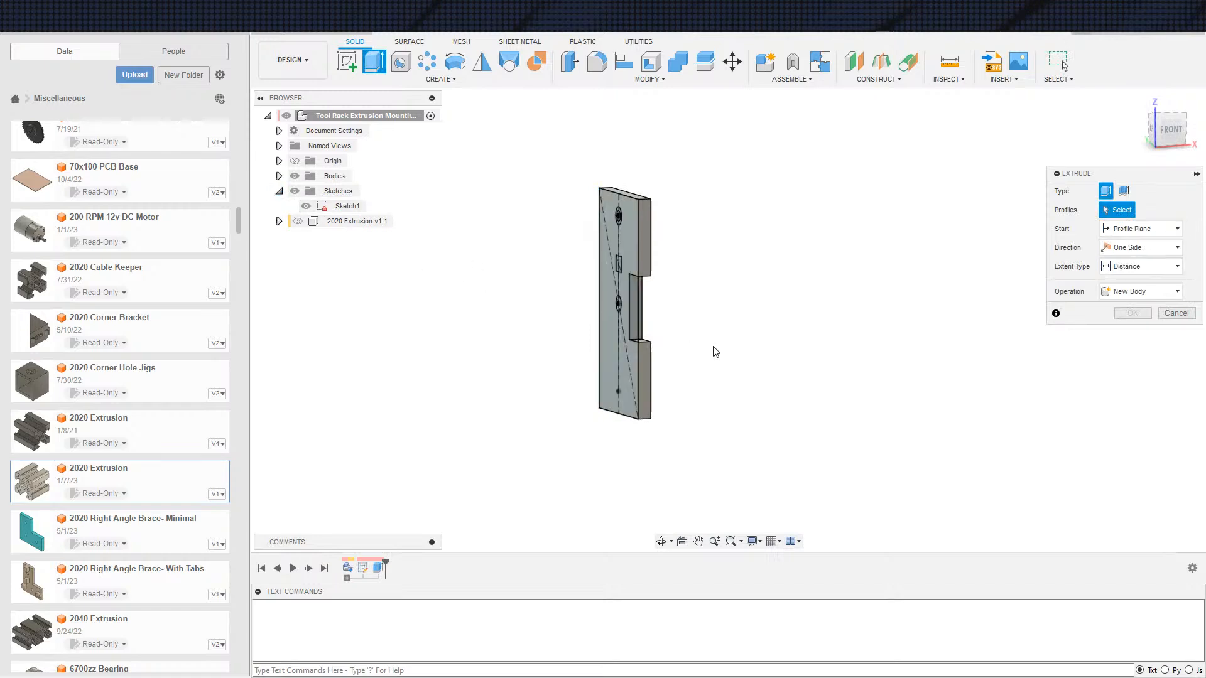
# Step: Extrude the small square by TSlotDepth, starting from the plate's face opposite the sketch, and join it to the plate
pyautogui.scroll(5, 671, 407)
pyautogui.click(562, 295)
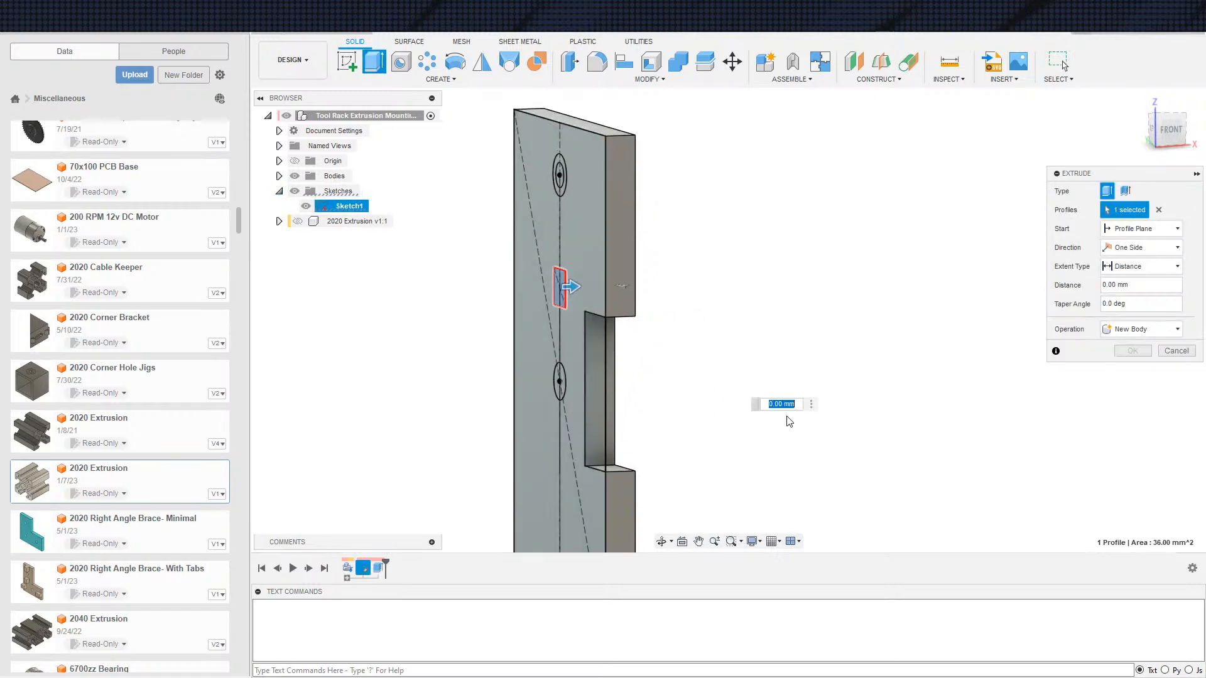
pyautogui.moveTo(788, 422)
pyautogui.keyDown('shift'); pyautogui.mouseDown(button='middle')
pyautogui.moveTo(783, 444)
pyautogui.moveTo(771, 412)
pyautogui.mouseUp(button='middle'); pyautogui.keyUp('shift')
pyautogui.click(1140, 235)
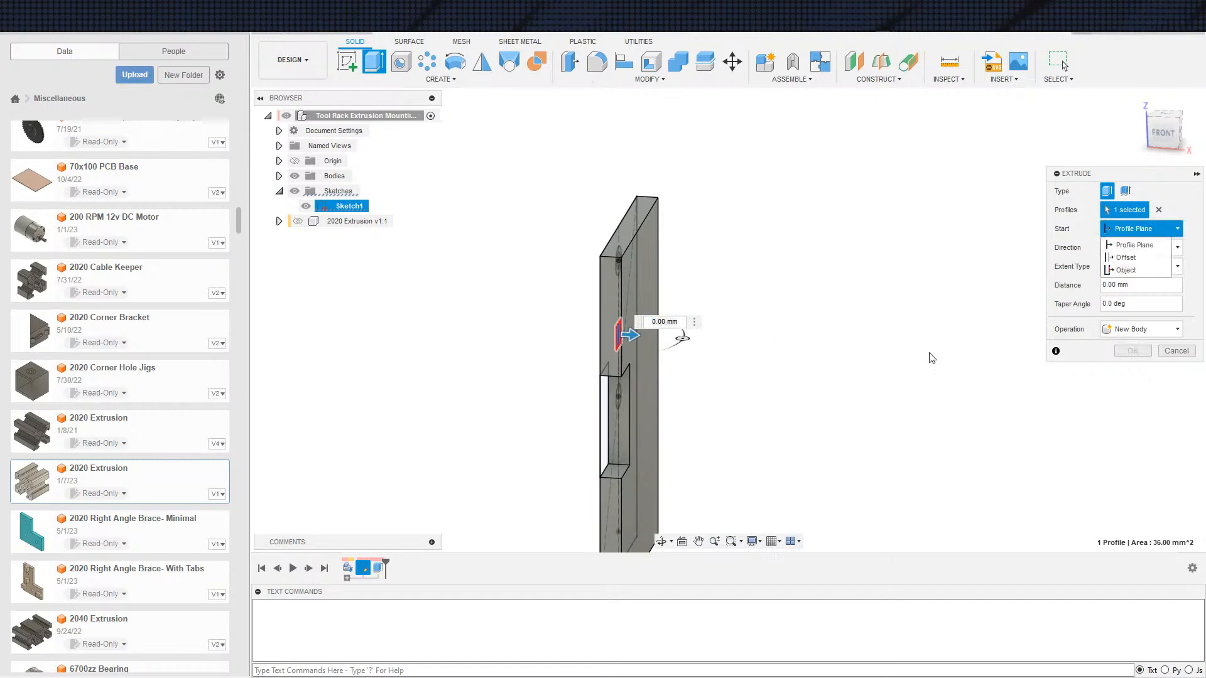
pyautogui.click(1124, 274)
pyautogui.click(647, 297)
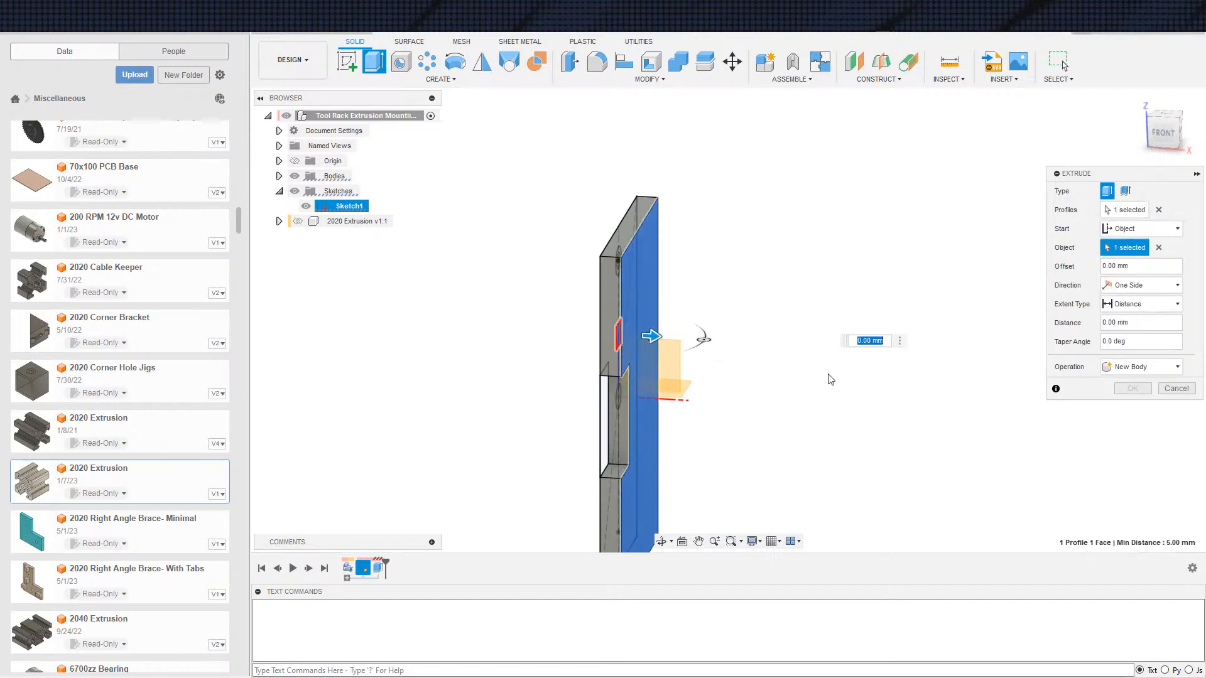
pyautogui.write('TSL')
pyautogui.press('Down')
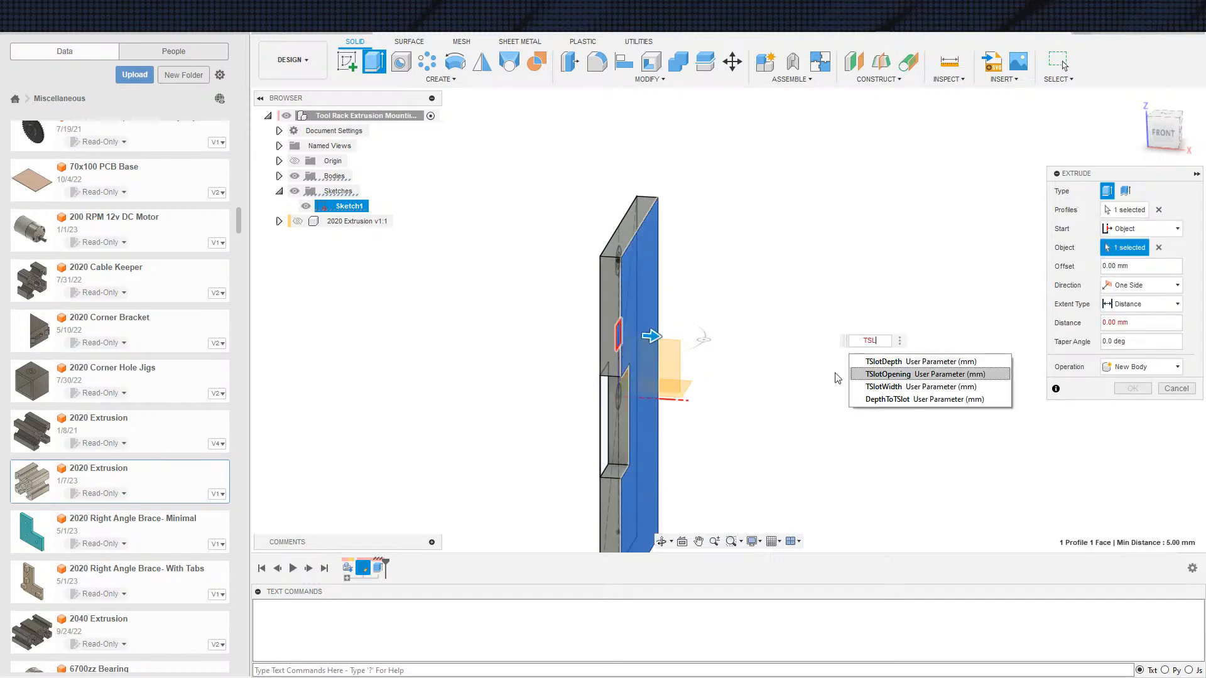
pyautogui.press('Up')
pyautogui.press('Return')
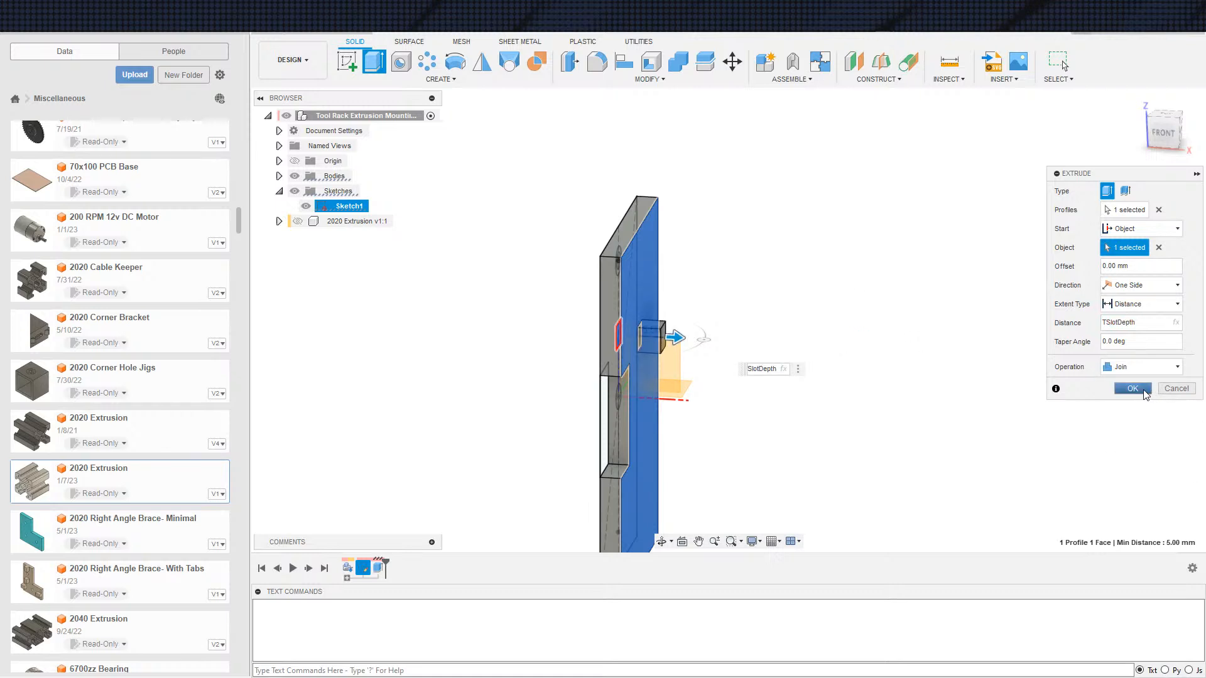
pyautogui.click(1131, 389)
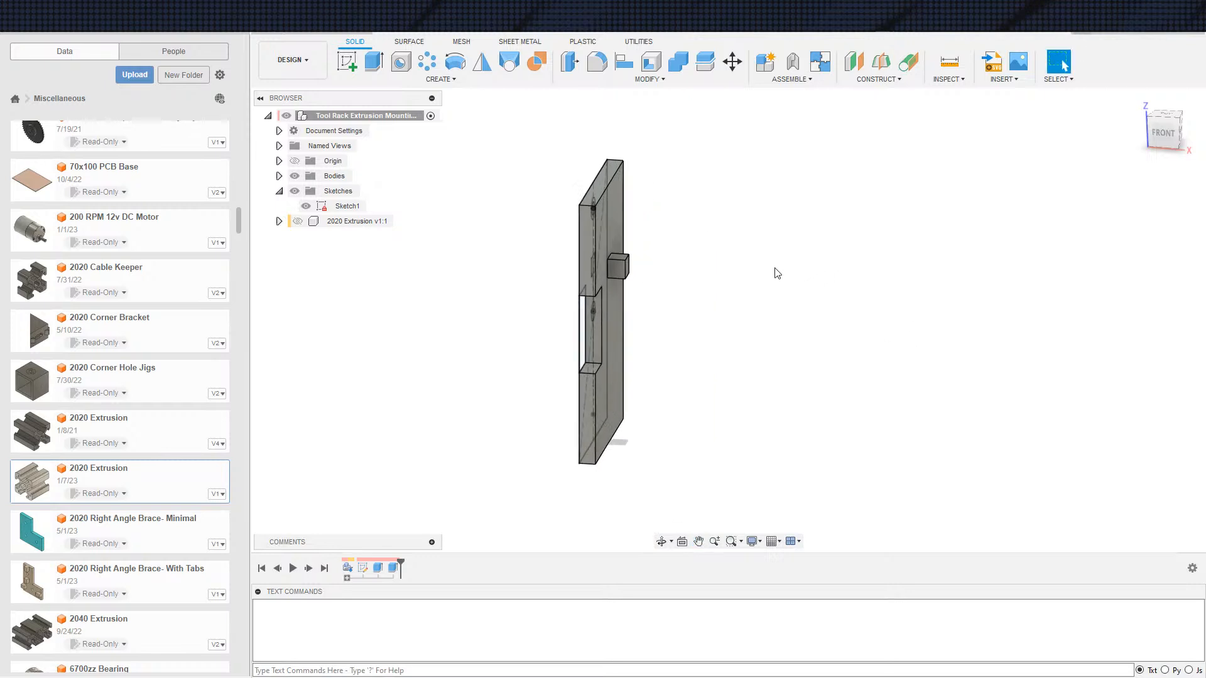
# Step: Offset the outer end face of the square peg by -1 mm
pyautogui.click(570, 61)
pyautogui.scroll(5, 732, 314)
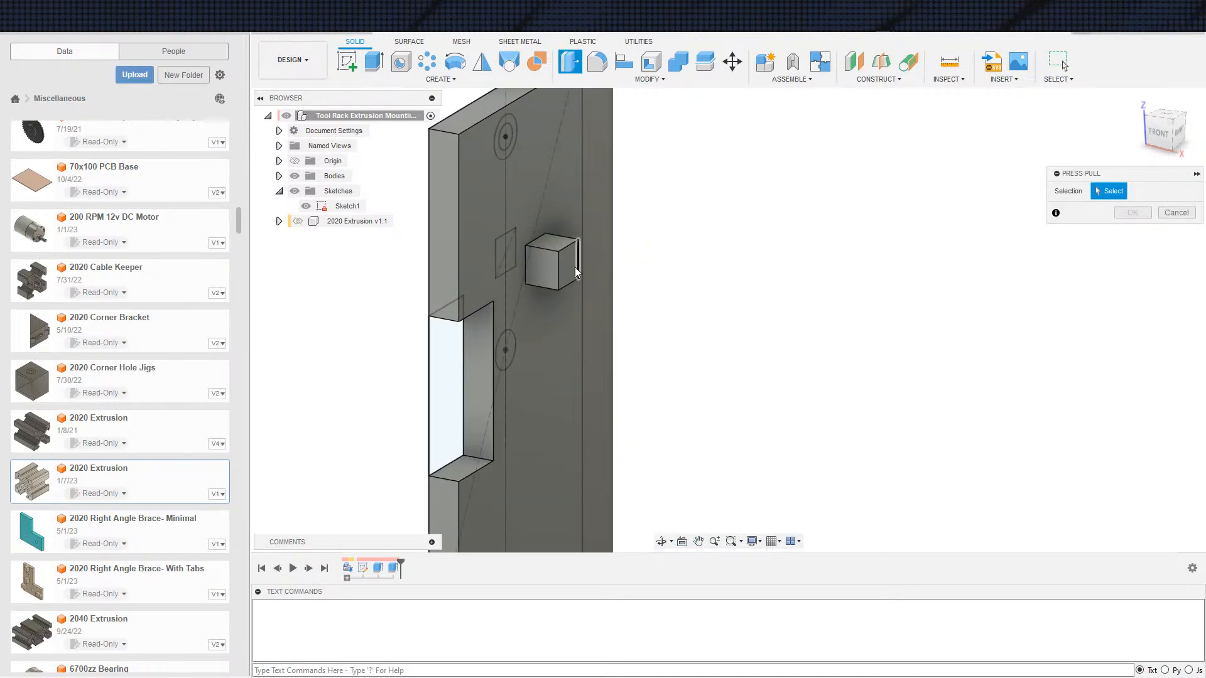
pyautogui.click(572, 266)
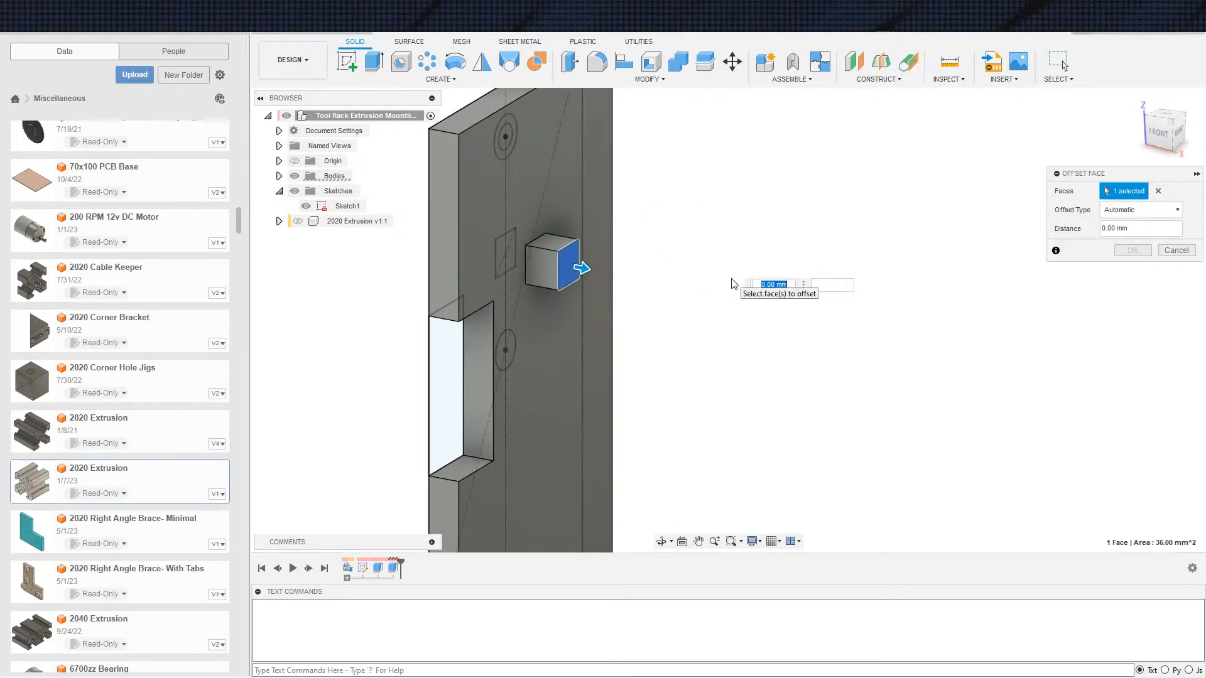
pyautogui.write('-1')
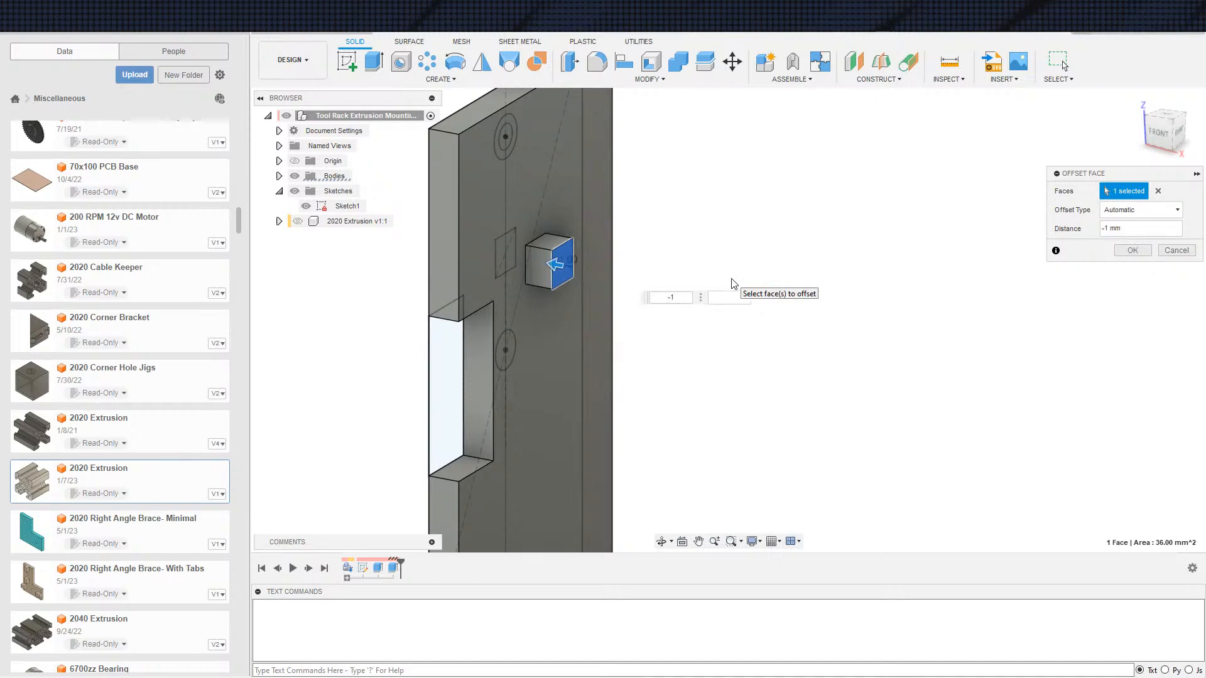
pyautogui.press('Return')
# Step: Cut the inner circle of the upper screw hole through the full thickness of the plate
pyautogui.scroll(-3, 653, 319)
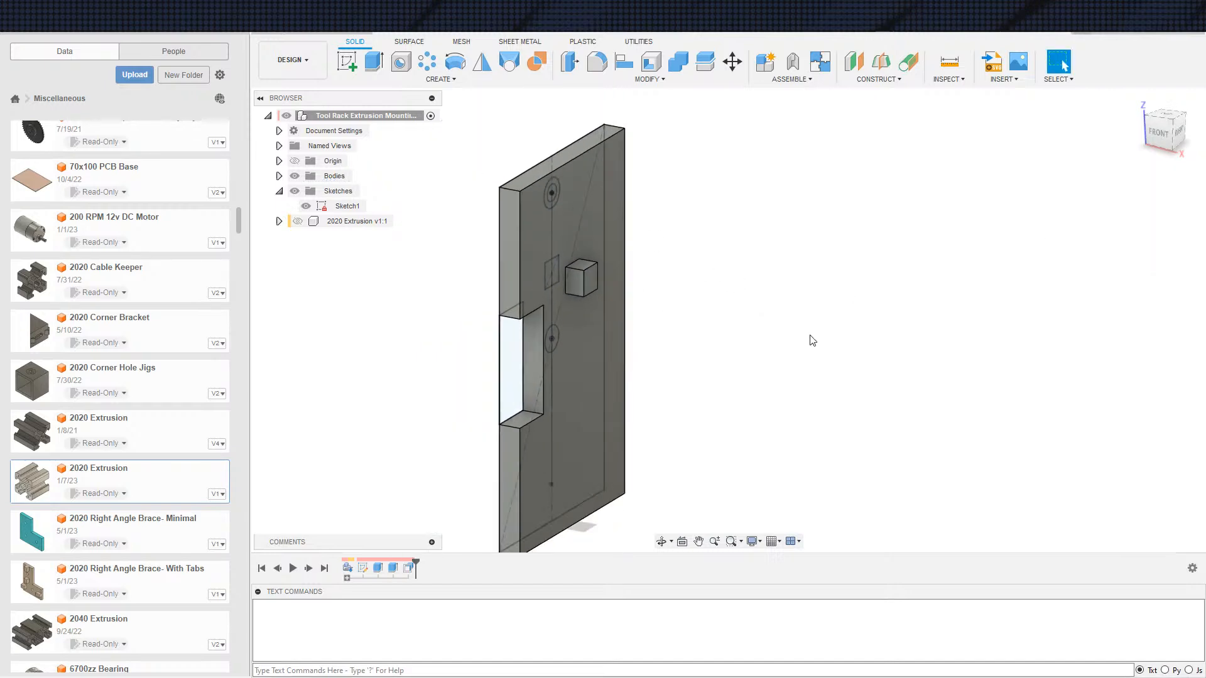
pyautogui.moveTo(746, 355)
pyautogui.keyDown('shift'); pyautogui.mouseDown(button='middle')
pyautogui.moveTo(785, 344)
pyautogui.moveTo(743, 364)
pyautogui.mouseUp(button='middle'); pyautogui.keyUp('shift')
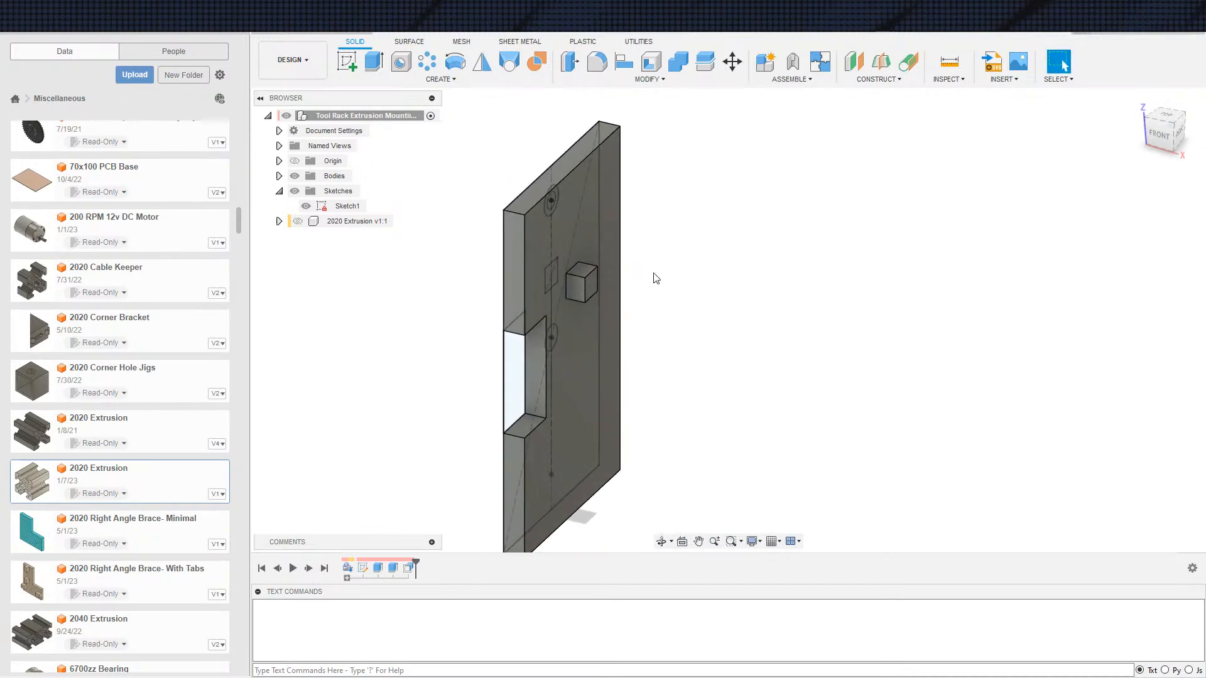
pyautogui.scroll(1, 714, 320)
pyautogui.scroll(-1, 722, 329)
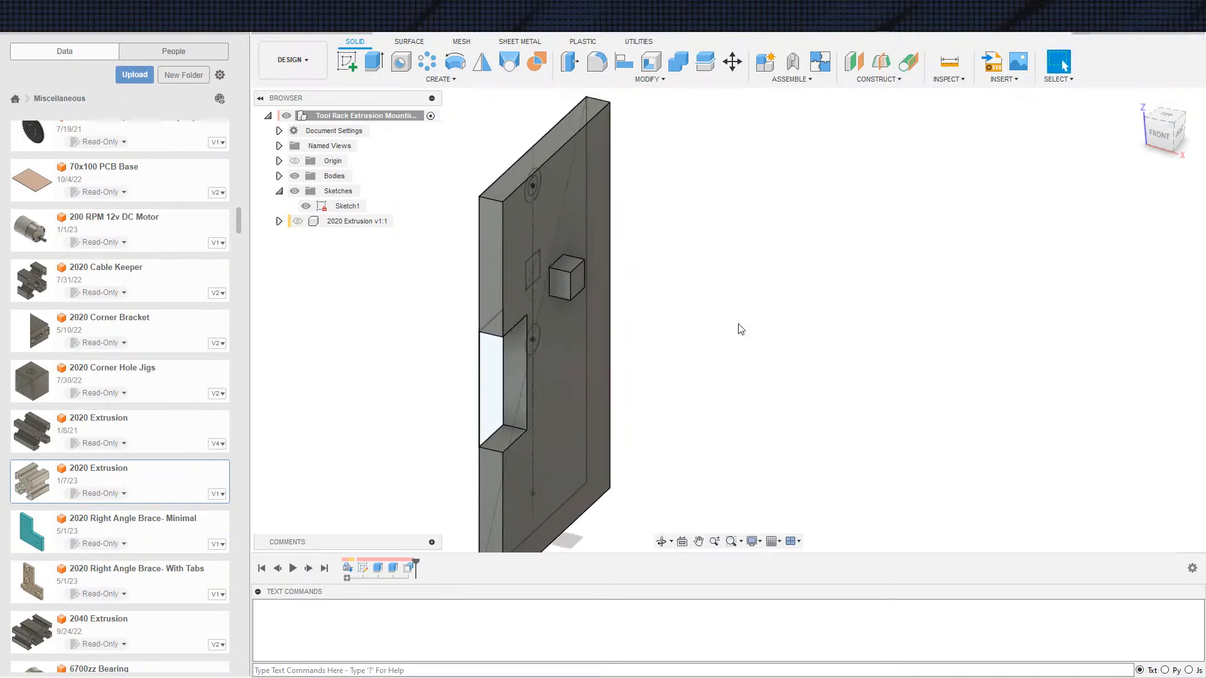
pyautogui.keyDown('shift'); pyautogui.moveTo(751, 347); pyautogui.dragTo(812, 320, button='middle'); pyautogui.keyUp('shift')
pyautogui.press('e')
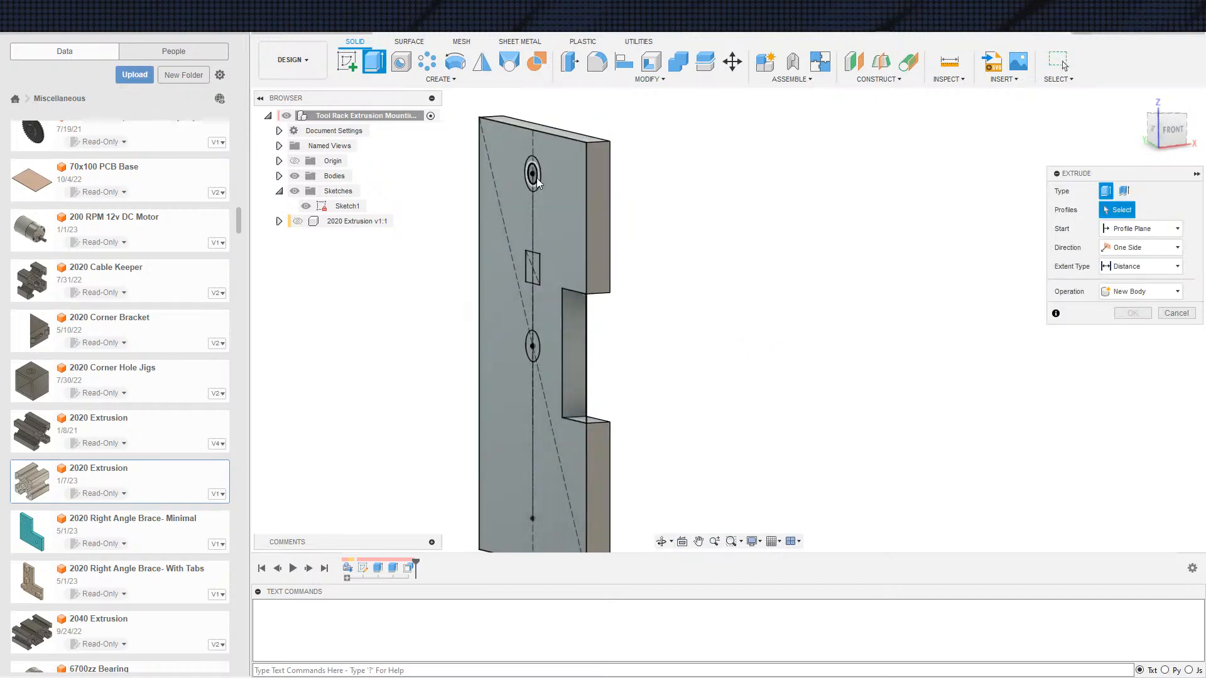
pyautogui.click(533, 178)
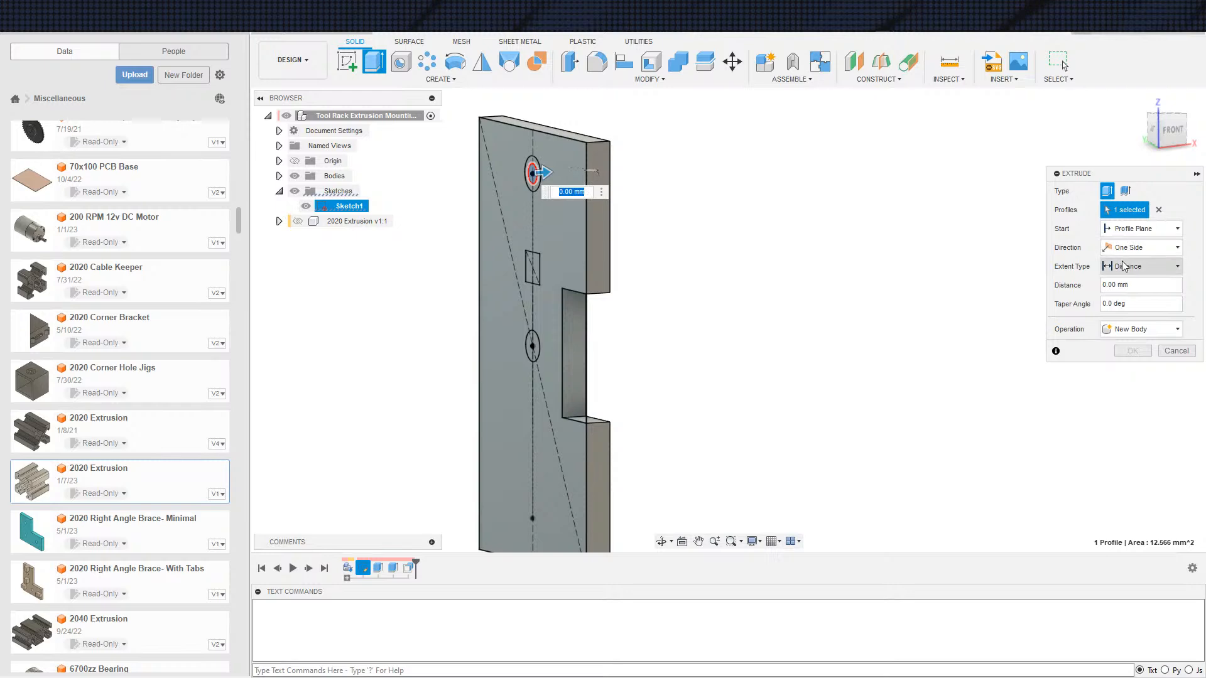
pyautogui.click(1138, 267)
pyautogui.click(1132, 310)
pyautogui.click(1132, 369)
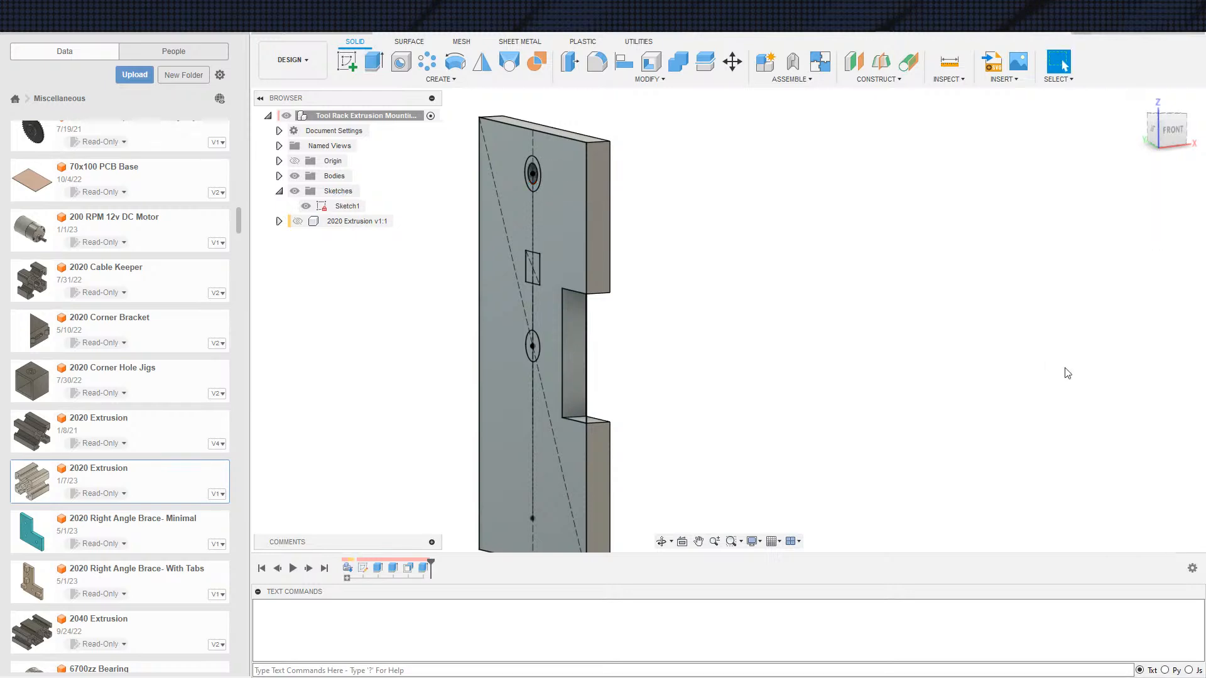
# Step: Cut the ring around the upper screw hole -1.9 mm, starting from the plate's peg-side face, to form a counterbore
pyautogui.press('e')
pyautogui.scroll(3, 538, 178)
pyautogui.click(516, 168)
pyautogui.keyDown('shift'); pyautogui.moveTo(527, 176); pyautogui.dragTo(832, 186, button='middle'); pyautogui.keyUp('shift')
pyautogui.click(1138, 230)
pyautogui.click(1126, 270)
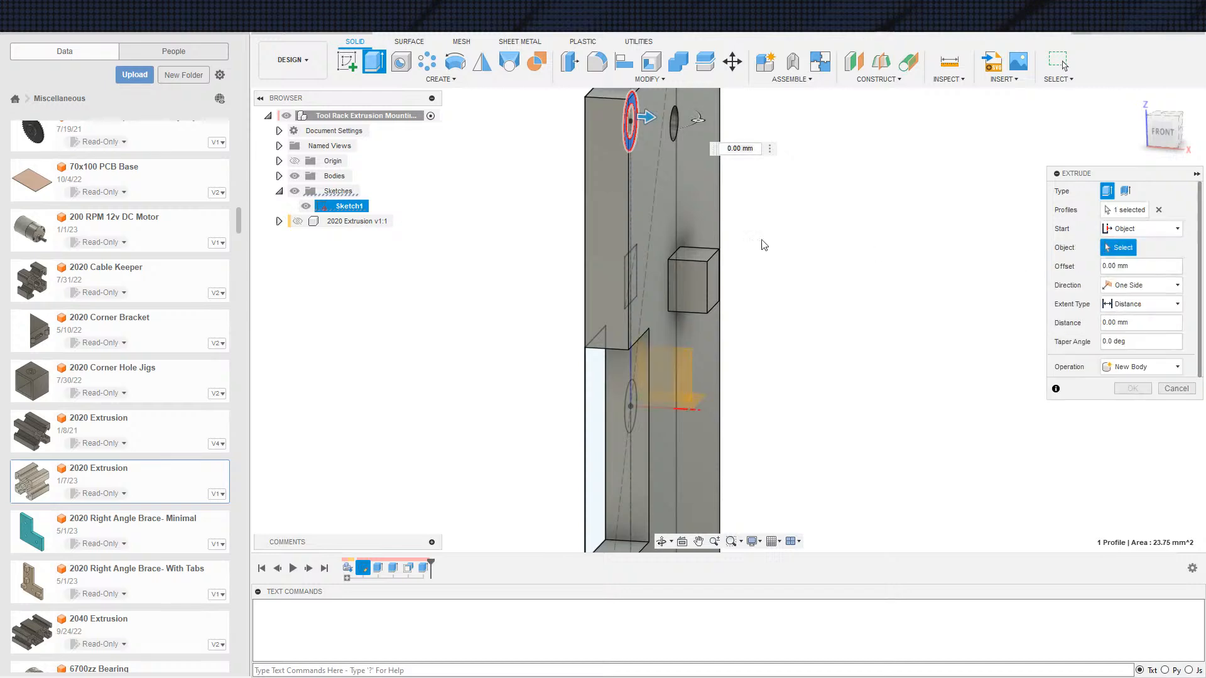
pyautogui.click(703, 226)
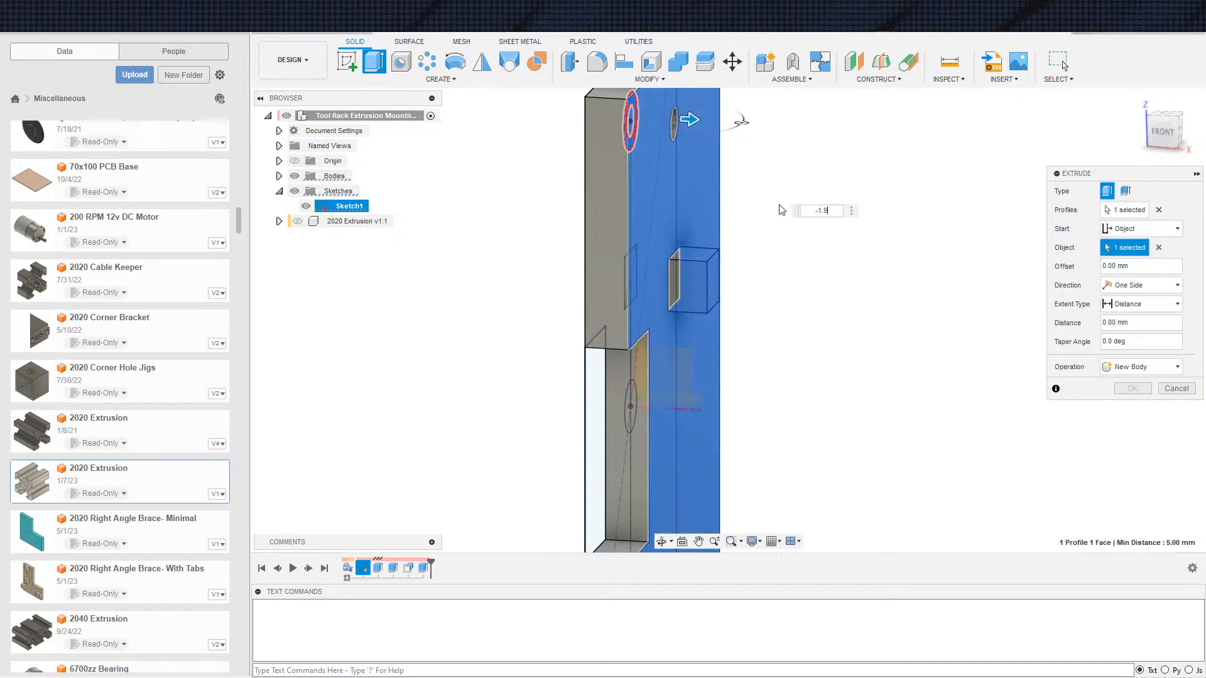
pyautogui.press('Return')
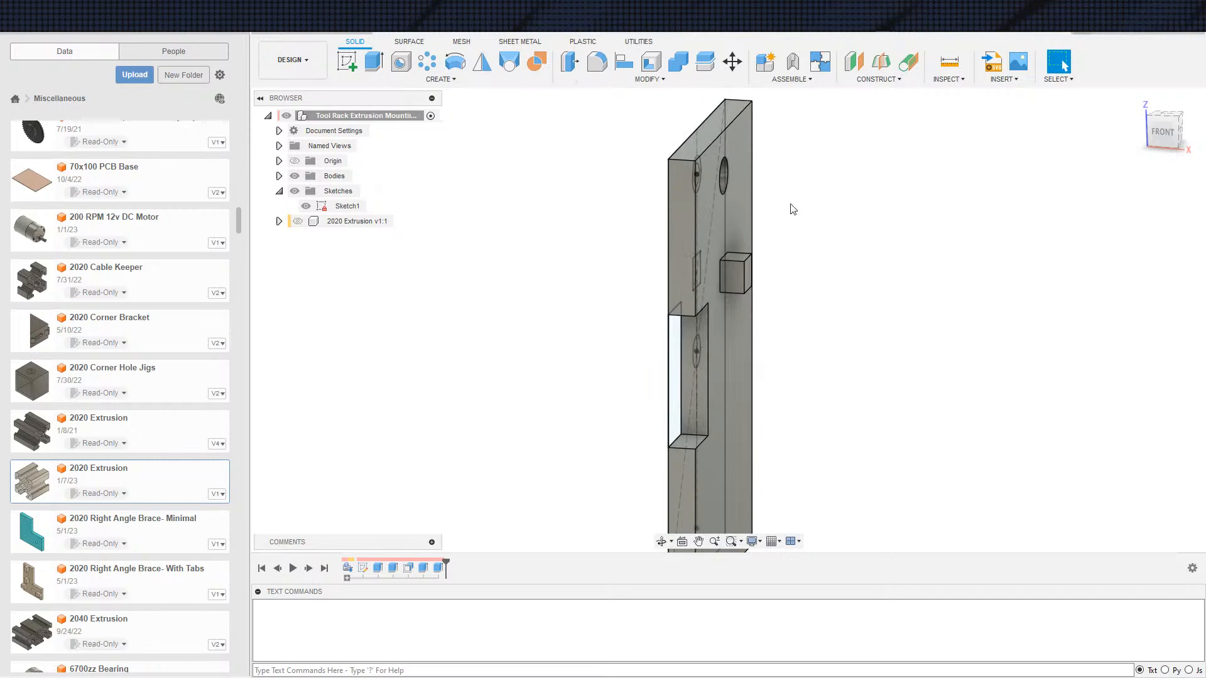
# Step: Mirror the peg, its face offset, the upper screw hole and its counterbore as features about the horizontal origin plane
pyautogui.click(482, 63)
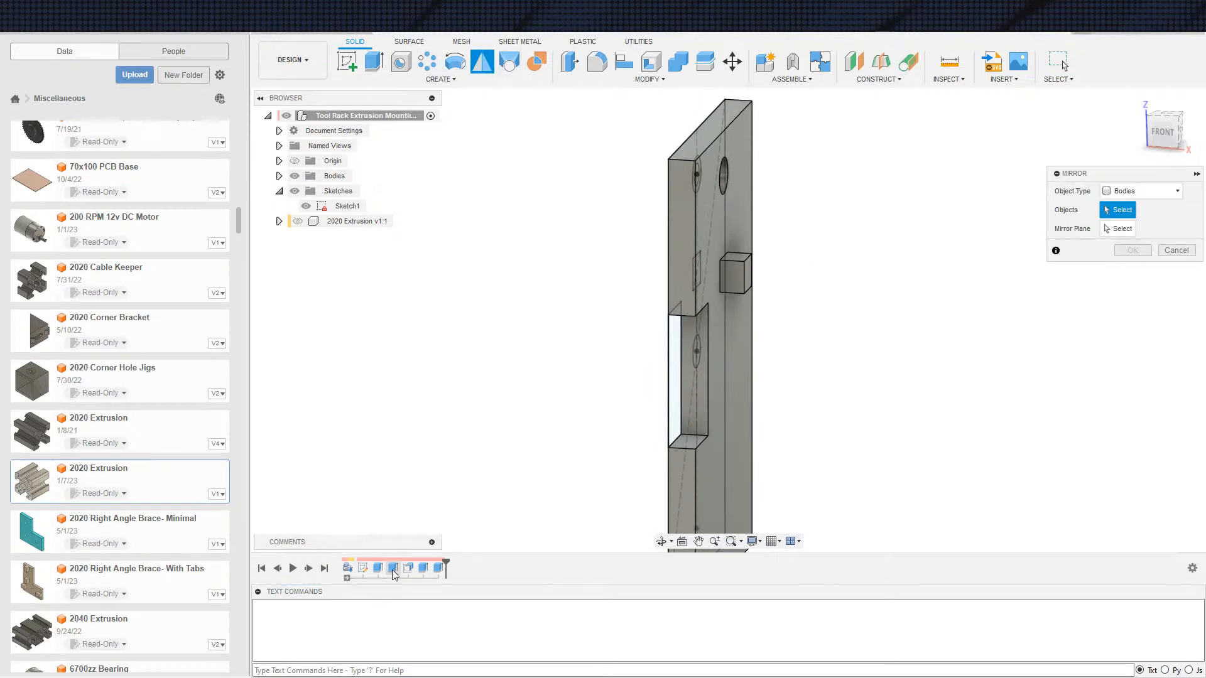
pyautogui.click(1140, 191)
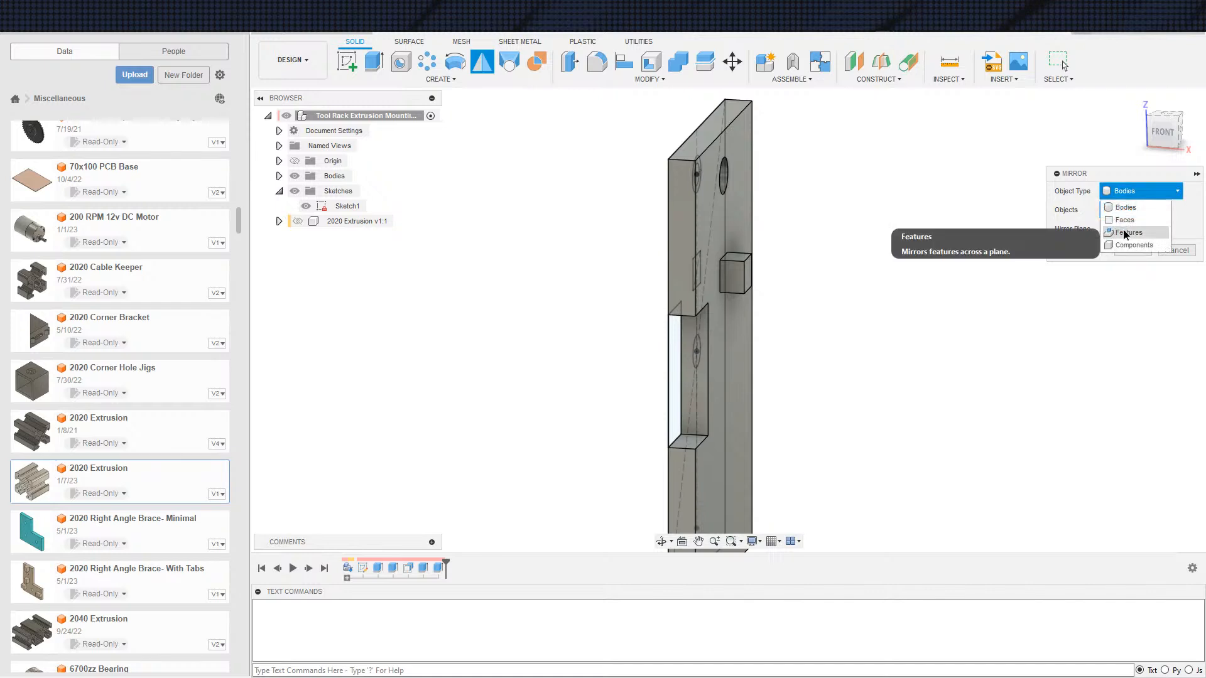
pyautogui.click(1126, 232)
pyautogui.moveTo(384, 565); pyautogui.dragTo(448, 577)
pyautogui.click(1124, 230)
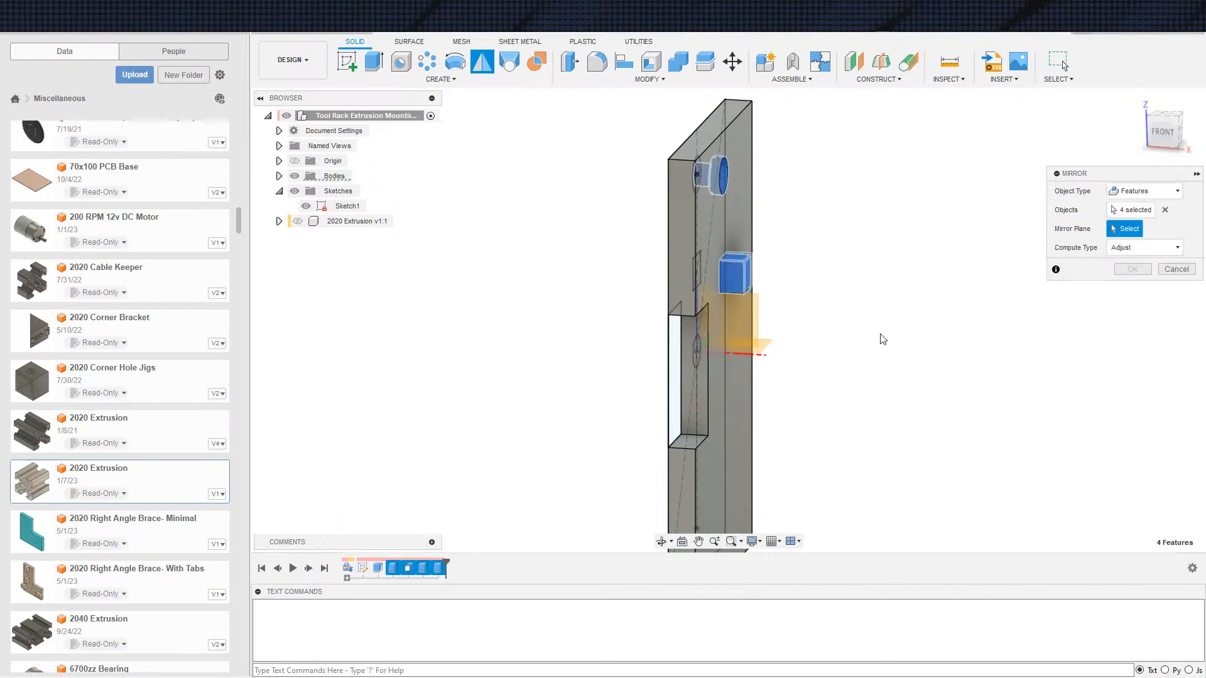
pyautogui.click(775, 350)
pyautogui.click(1133, 269)
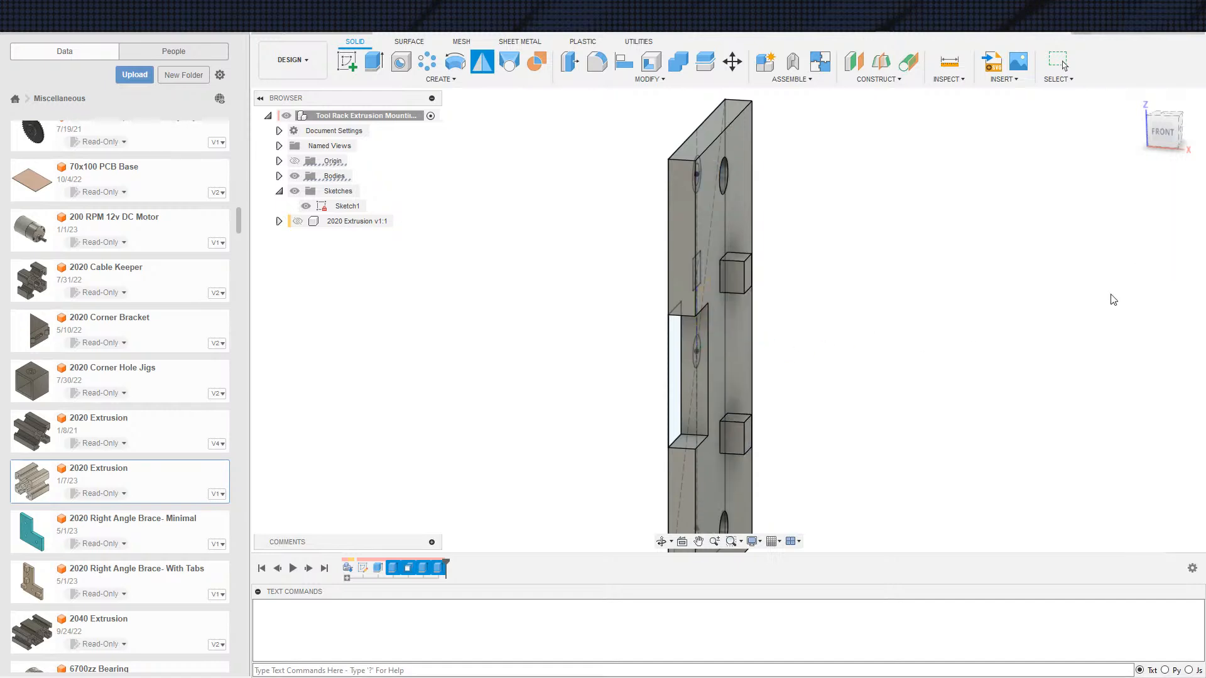
# Step: Cut the full circle at the plate's centre through the entire plate using the All extent
pyautogui.keyDown('shift'); pyautogui.moveTo(1113, 299); pyautogui.dragTo(1023, 385, button='middle'); pyautogui.keyUp('shift')
pyautogui.press('e')
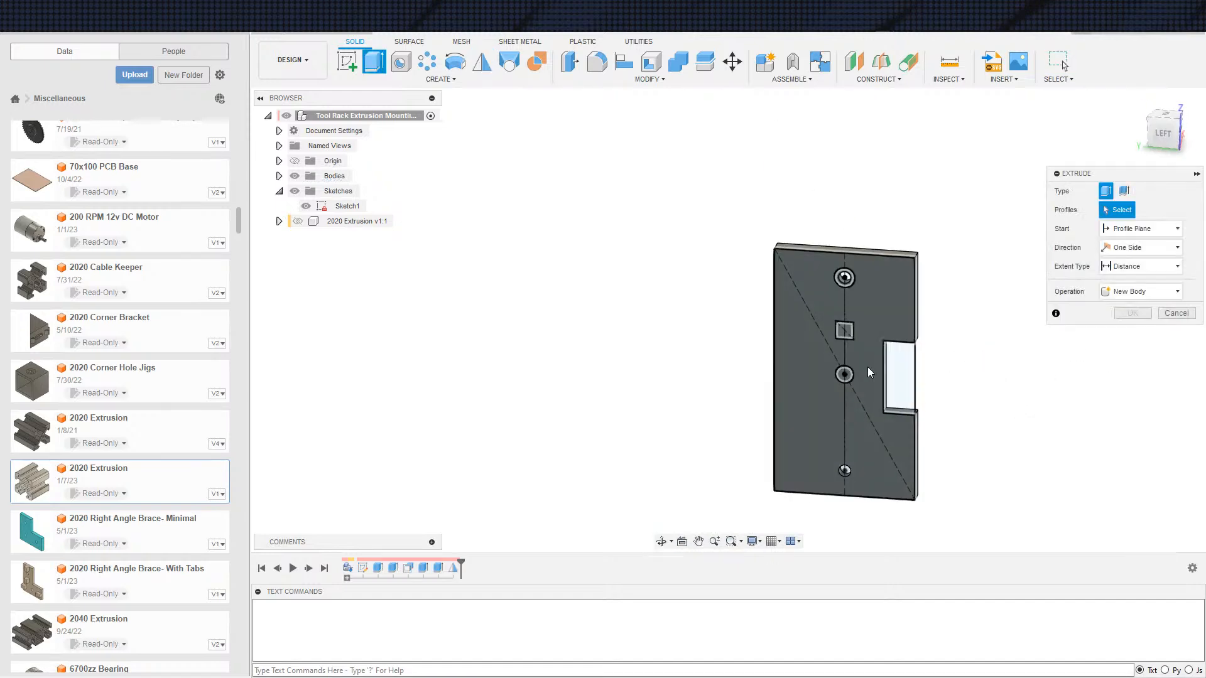
pyautogui.click(844, 374)
pyautogui.click(1139, 267)
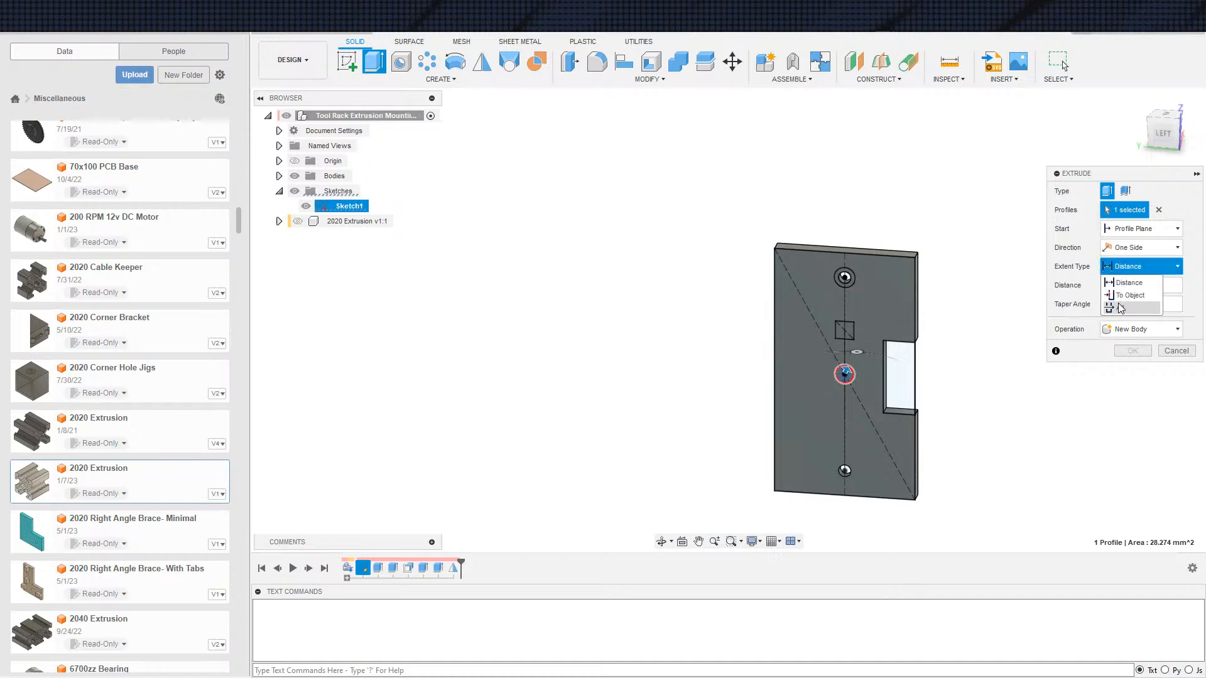
pyautogui.click(1121, 309)
pyautogui.keyDown('shift'); pyautogui.moveTo(981, 408); pyautogui.dragTo(882, 411, button='middle'); pyautogui.keyUp('shift')
pyautogui.click(1131, 389)
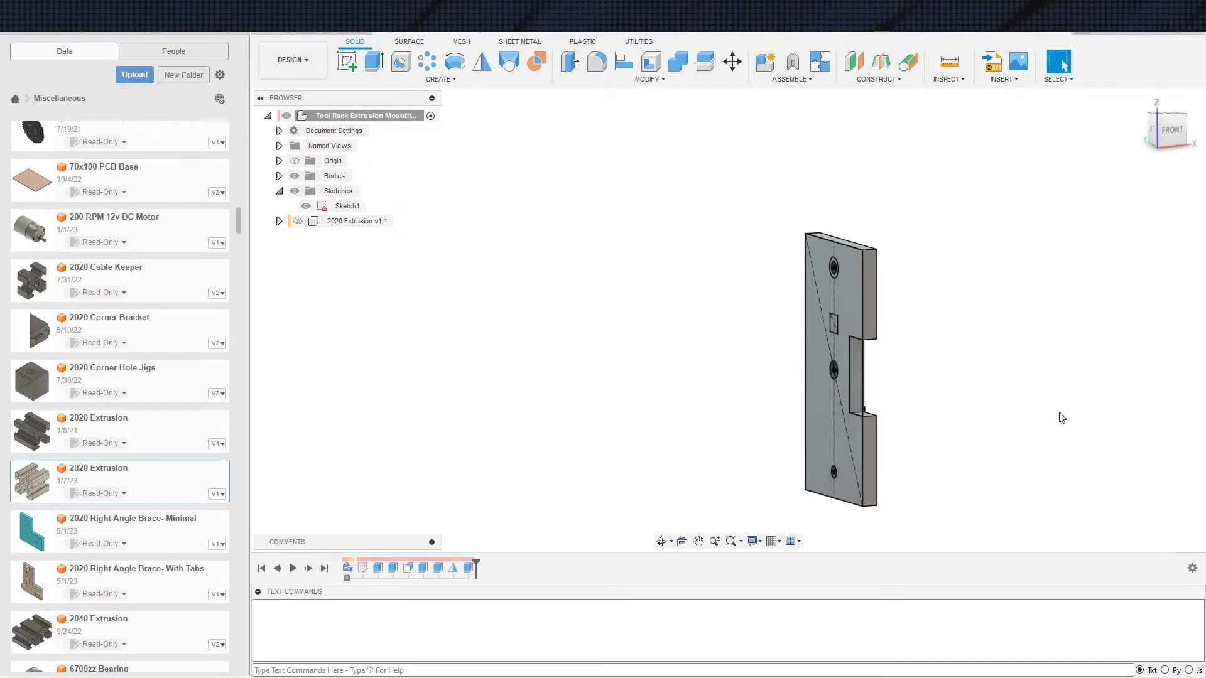
# Step: Fillet the plate's four outer corner edges with a 7 mm radius
pyautogui.moveTo(1061, 418)
pyautogui.keyDown('shift'); pyautogui.mouseDown(button='middle')
pyautogui.moveTo(893, 423)
pyautogui.moveTo(1025, 397)
pyautogui.moveTo(1023, 431)
pyautogui.moveTo(1047, 398)
pyautogui.moveTo(997, 378)
pyautogui.moveTo(980, 402)
pyautogui.moveTo(1050, 403)
pyautogui.mouseUp(button='middle'); pyautogui.keyUp('shift')
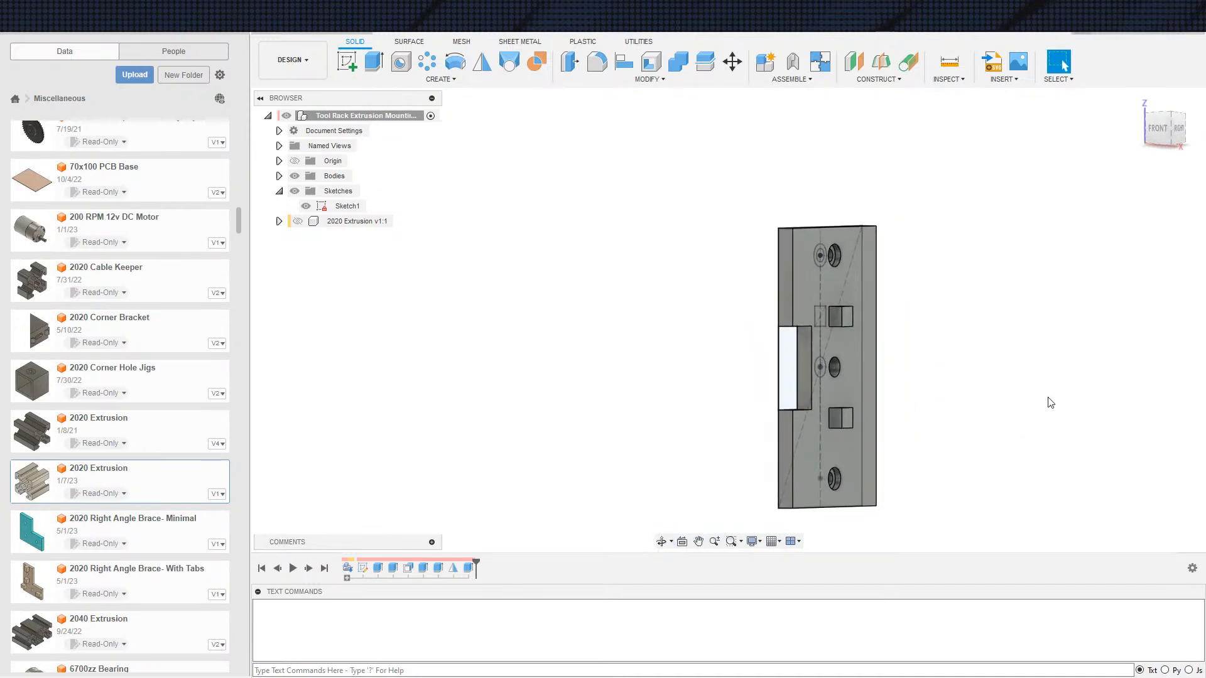
pyautogui.scroll(-2, 1048, 400)
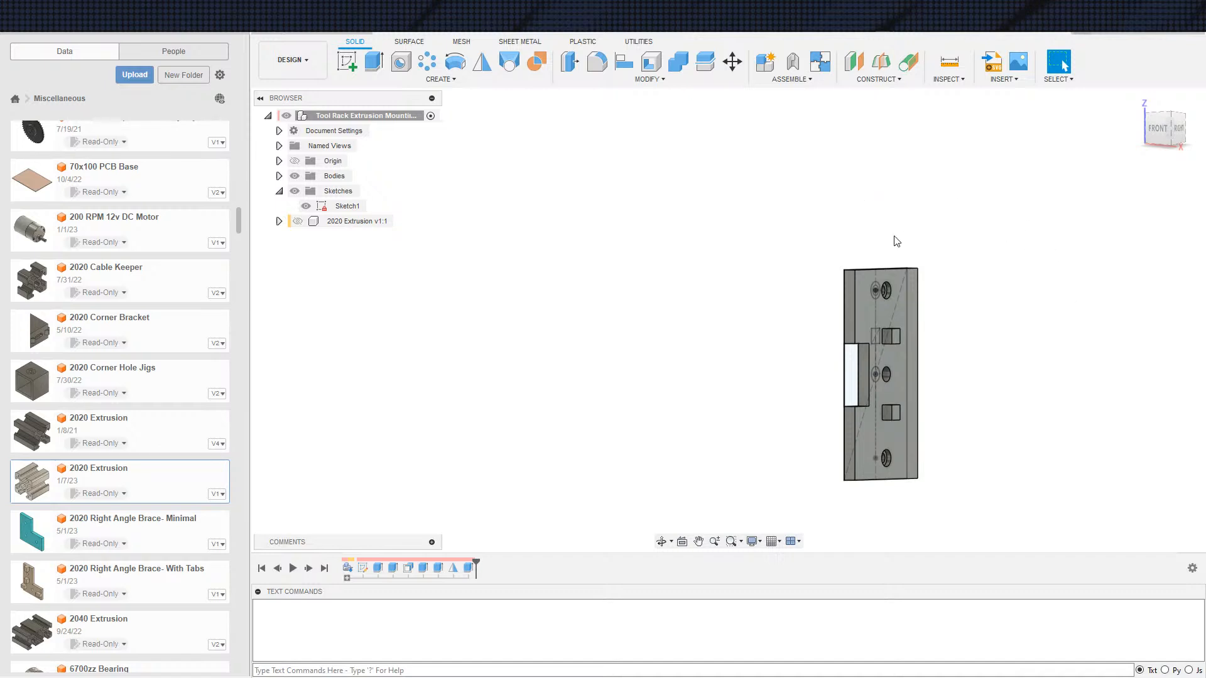
pyautogui.scroll(2, 921, 352)
pyautogui.scroll(-1, 921, 352)
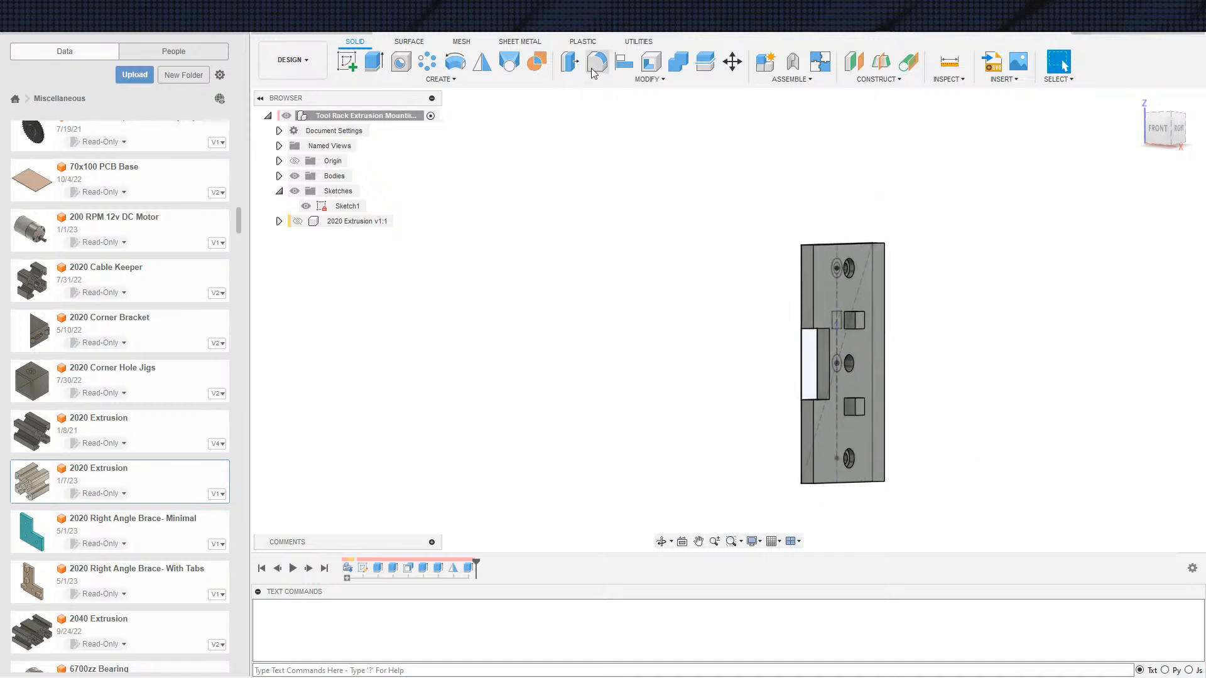
pyautogui.click(595, 63)
pyautogui.click(802, 251)
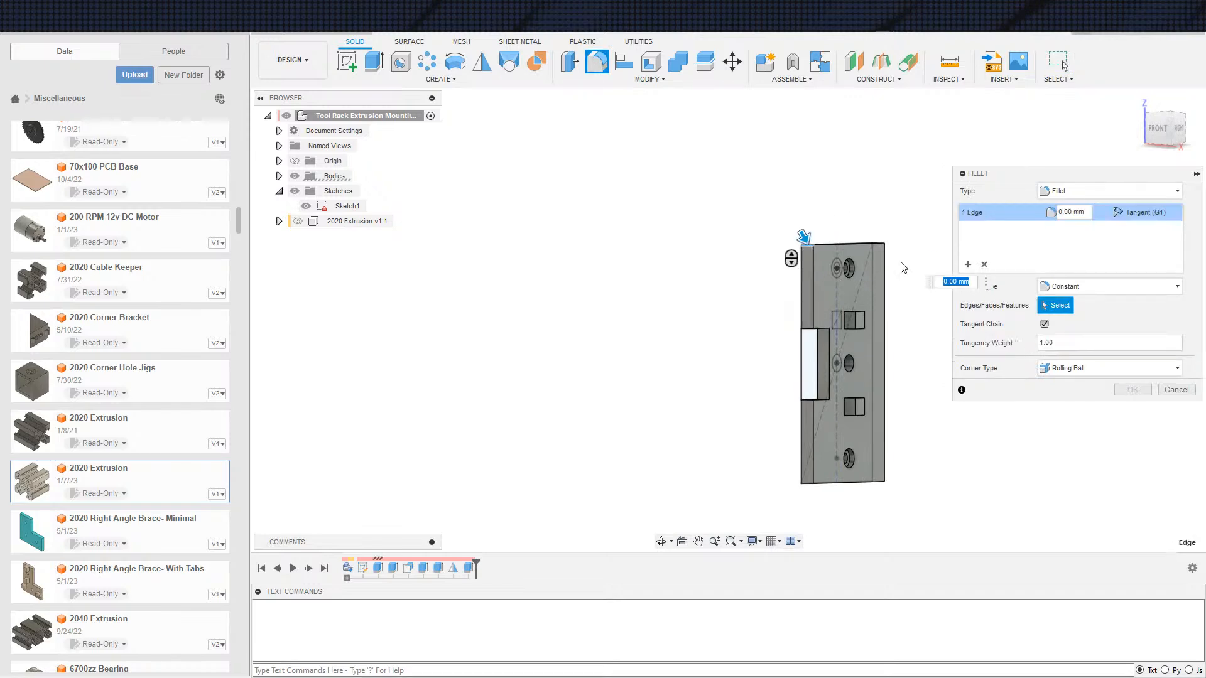
pyautogui.keyDown('shift'); pyautogui.moveTo(903, 268); pyautogui.dragTo(840, 268, button='middle'); pyautogui.keyUp('shift')
pyautogui.scroll(4, 927, 260)
pyautogui.moveTo(920, 263)
pyautogui.keyDown('shift'); pyautogui.mouseDown(button='middle')
pyautogui.moveTo(898, 270)
pyautogui.moveTo(909, 250)
pyautogui.mouseUp(button='middle'); pyautogui.keyUp('shift')
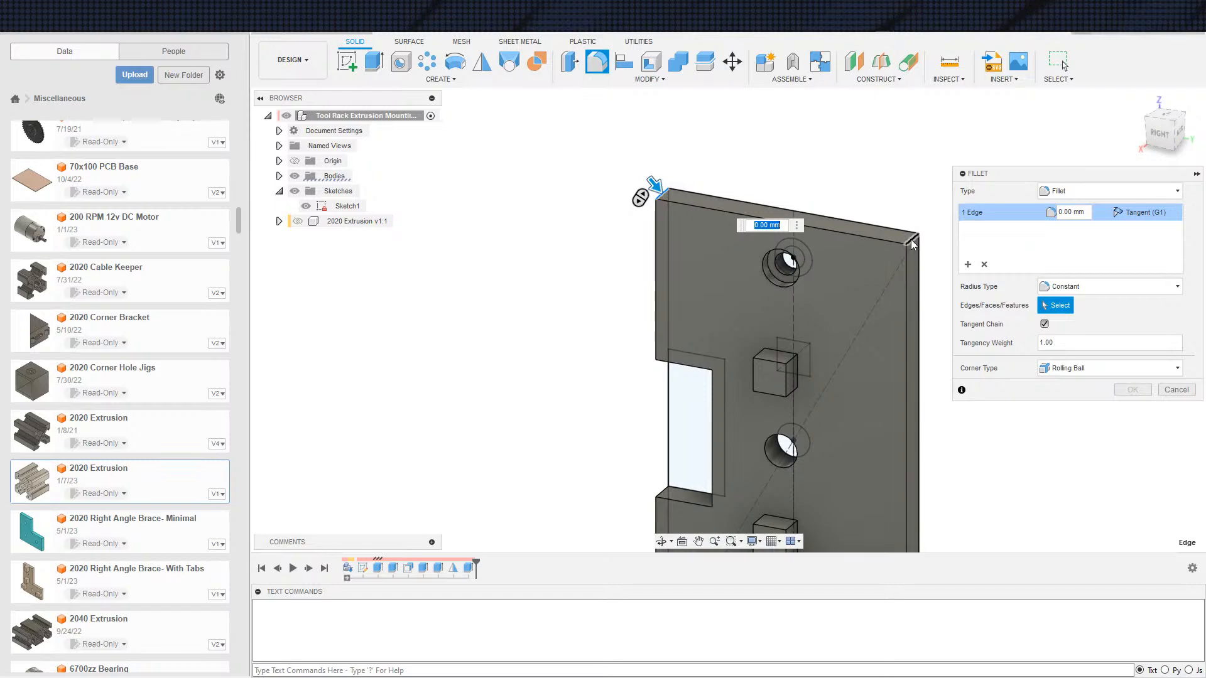
pyautogui.click(912, 244)
pyautogui.scroll(-3, 918, 373)
pyautogui.moveTo(937, 489); pyautogui.dragTo(889, 339, button='middle')
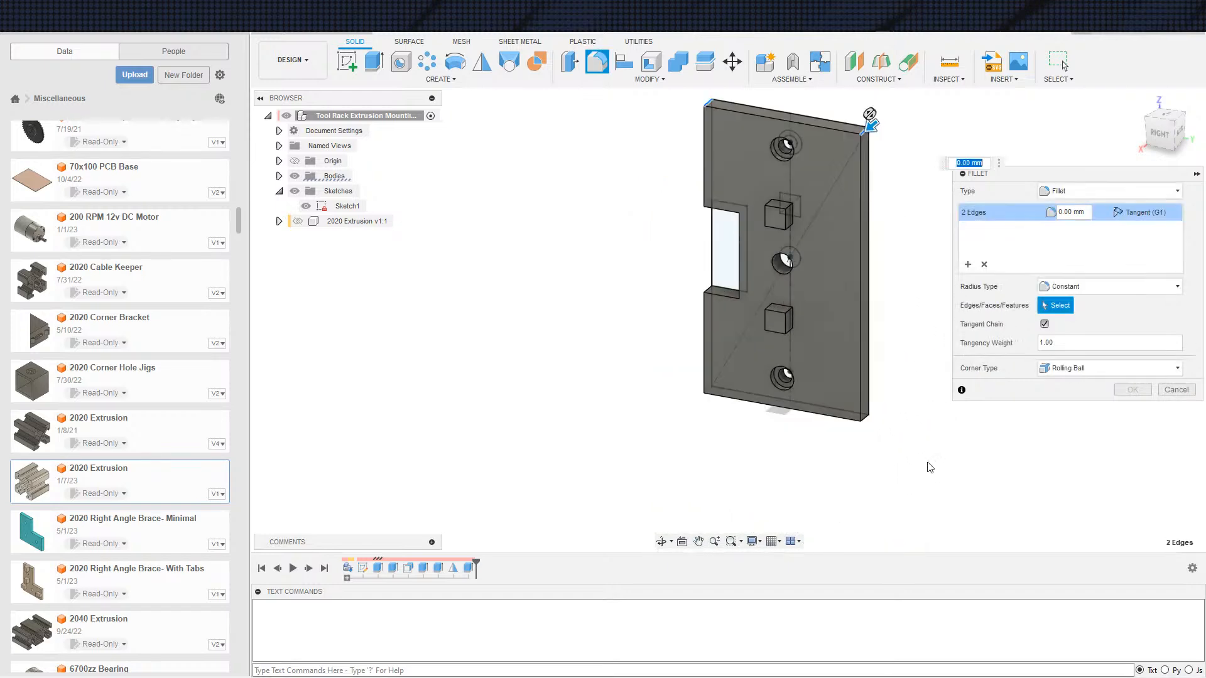
pyautogui.keyDown('shift'); pyautogui.moveTo(927, 462); pyautogui.dragTo(861, 438, button='middle'); pyautogui.keyUp('shift')
pyautogui.click(860, 405)
pyautogui.scroll(3, 730, 426)
pyautogui.click(669, 382)
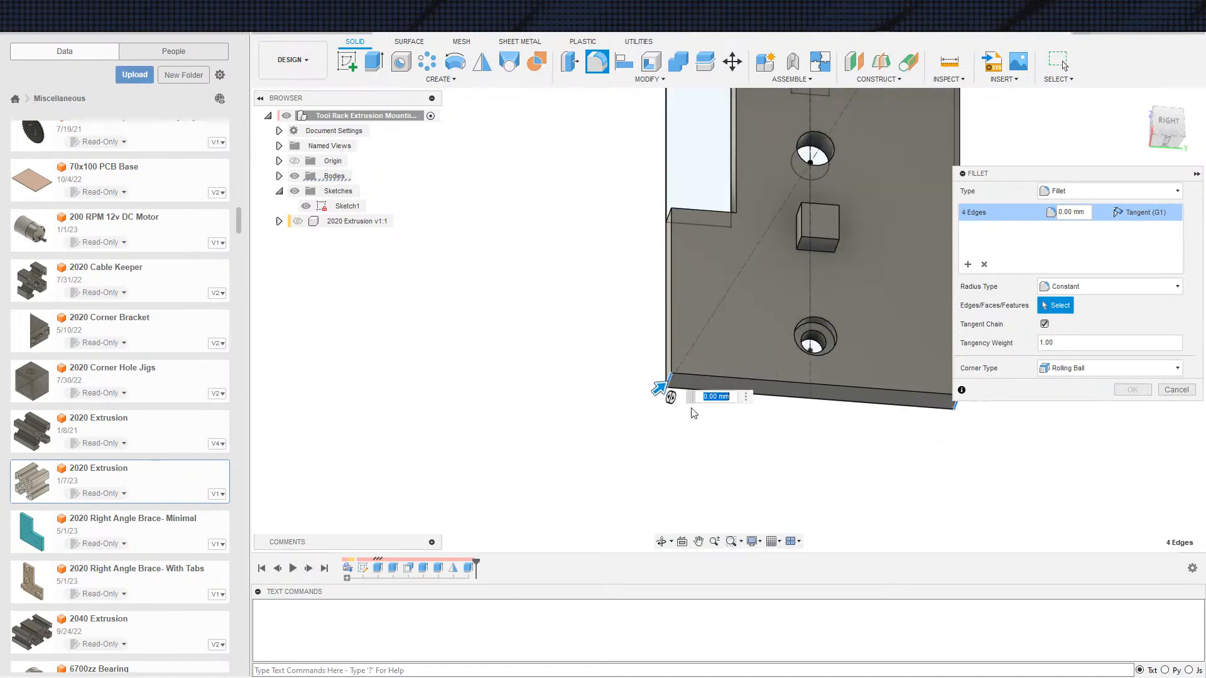
pyautogui.scroll(-3, 691, 436)
pyautogui.keyDown('shift'); pyautogui.moveTo(738, 476); pyautogui.dragTo(706, 478, button='middle'); pyautogui.keyUp('shift')
pyautogui.moveTo(670, 433); pyautogui.dragTo(680, 432)
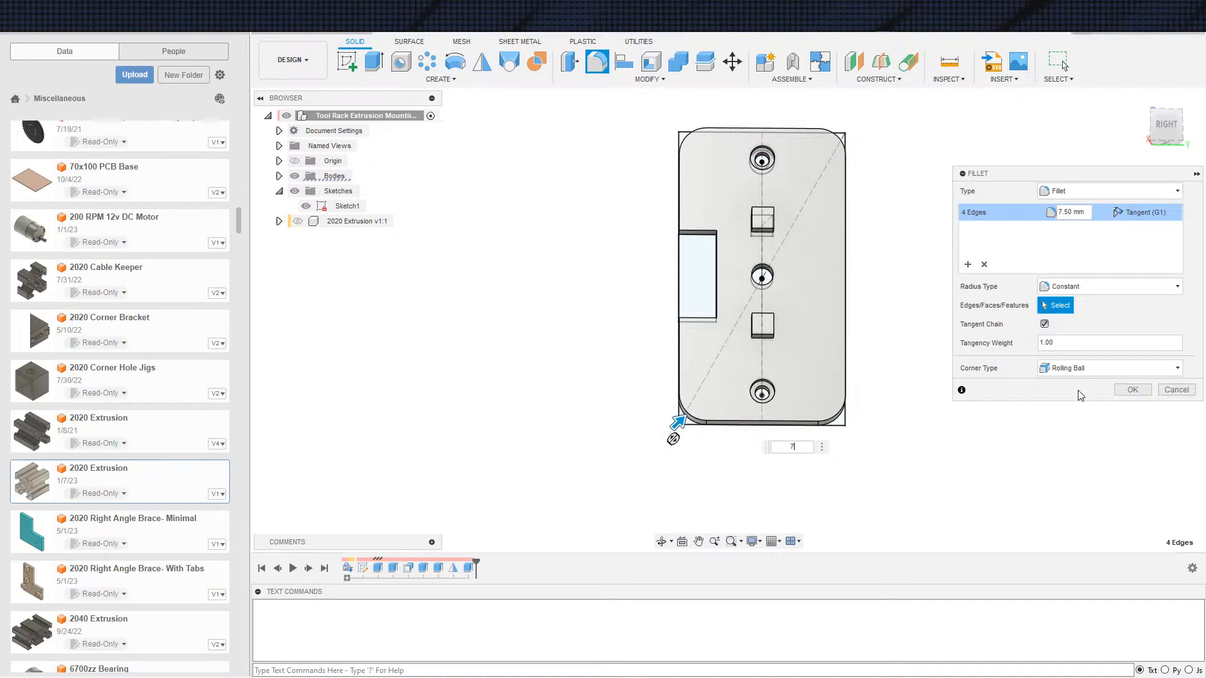
pyautogui.press('Return')
# Step: Hide Sketch1 so only the plate body is displayed
pyautogui.keyDown('shift'); pyautogui.moveTo(1099, 378); pyautogui.dragTo(1045, 431, button='middle'); pyautogui.keyUp('shift')
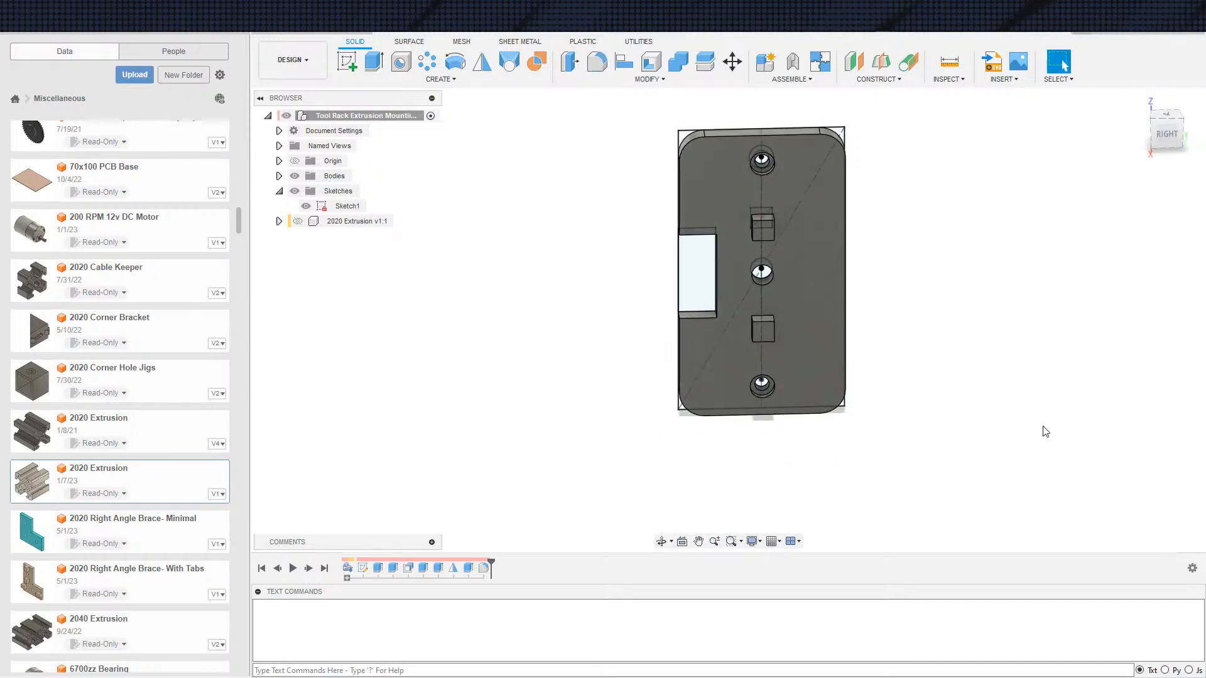
pyautogui.scroll(4, 1018, 384)
pyautogui.scroll(-4, 1008, 451)
pyautogui.moveTo(977, 355)
pyautogui.mouseDown(button='middle')
pyautogui.moveTo(1008, 449)
pyautogui.moveTo(870, 415)
pyautogui.moveTo(1040, 423)
pyautogui.moveTo(950, 431)
pyautogui.moveTo(891, 372)
pyautogui.mouseUp(button='middle')
pyautogui.scroll(-3, 947, 425)
pyautogui.click(306, 206)
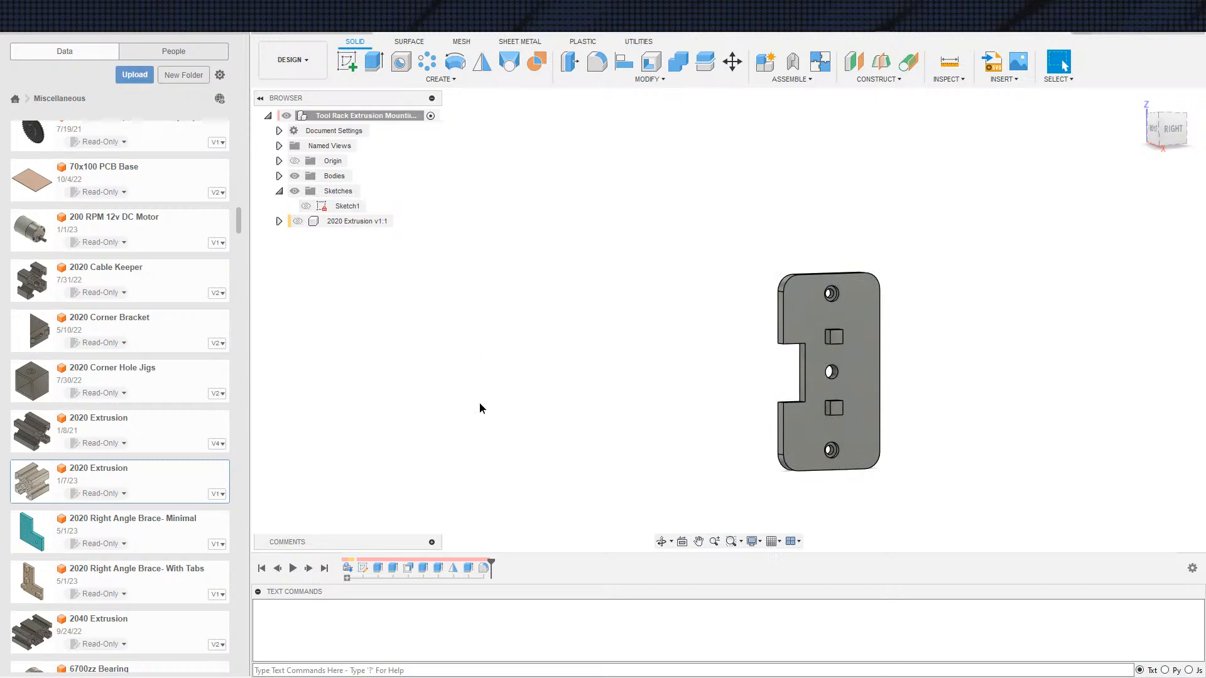
# Step: Extrude the plate's flat face opposite the pegs outward by 1 mm as a new body
pyautogui.keyDown('shift'); pyautogui.moveTo(732, 439); pyautogui.dragTo(732, 460, button='middle'); pyautogui.keyUp('shift')
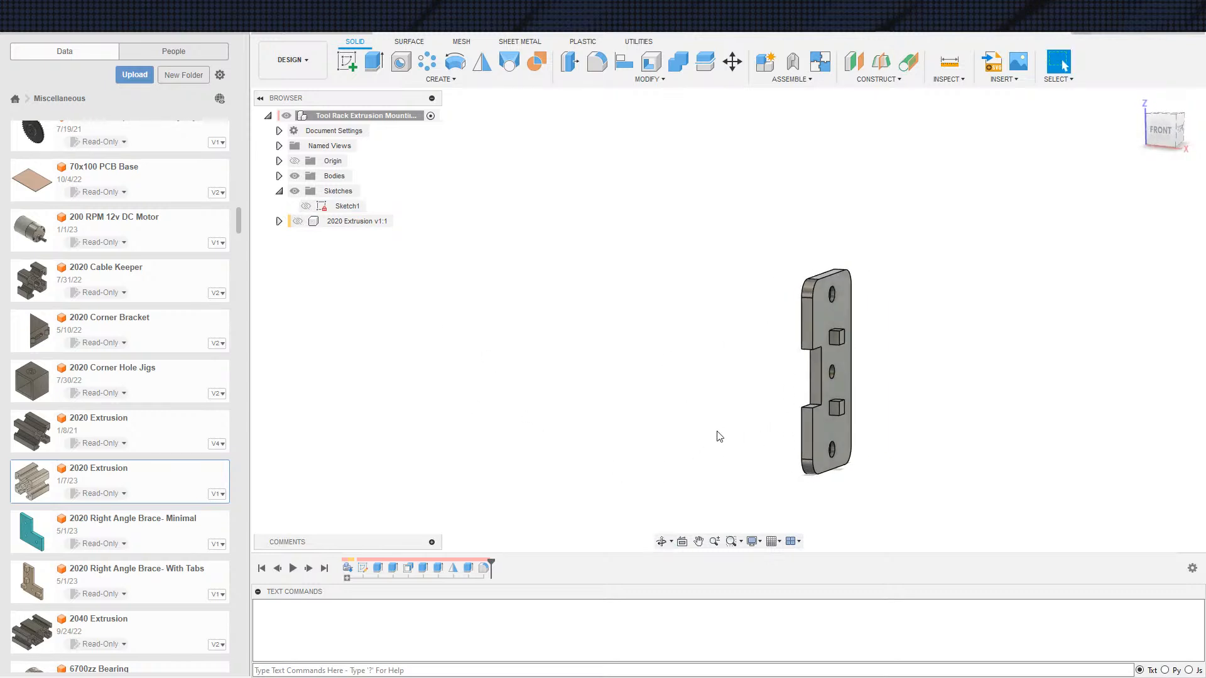
pyautogui.keyDown('shift'); pyautogui.moveTo(762, 434); pyautogui.dragTo(749, 438, button='middle'); pyautogui.keyUp('shift')
pyautogui.press('e')
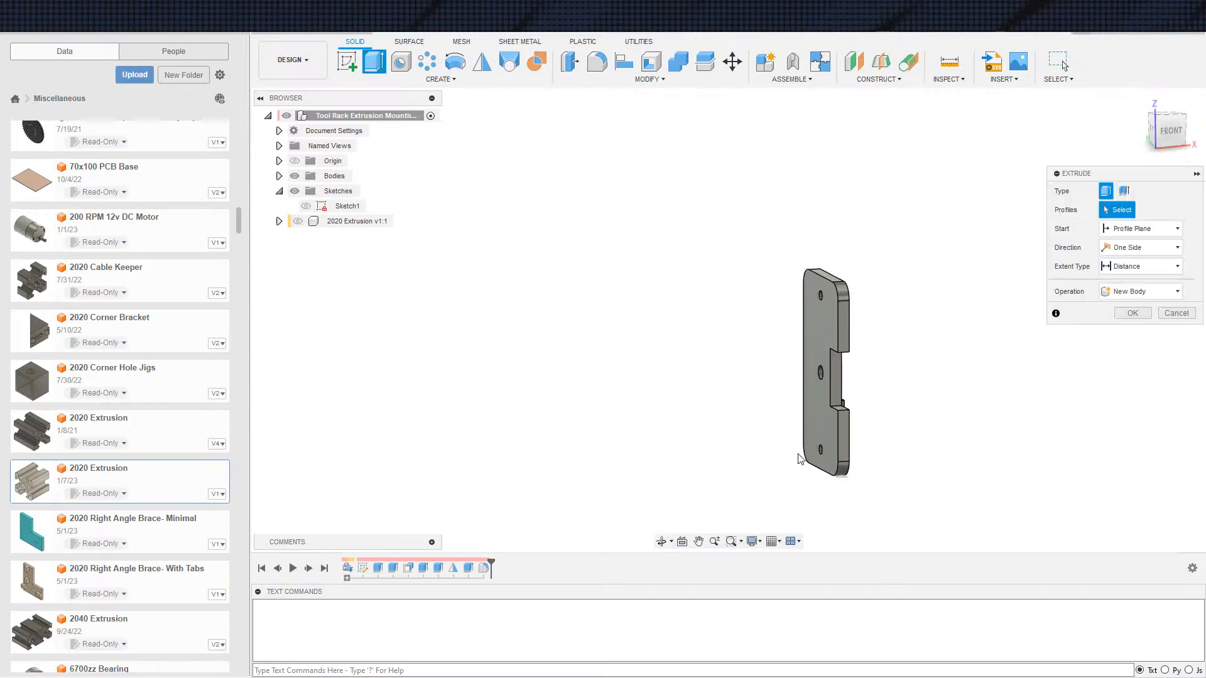
pyautogui.click(818, 439)
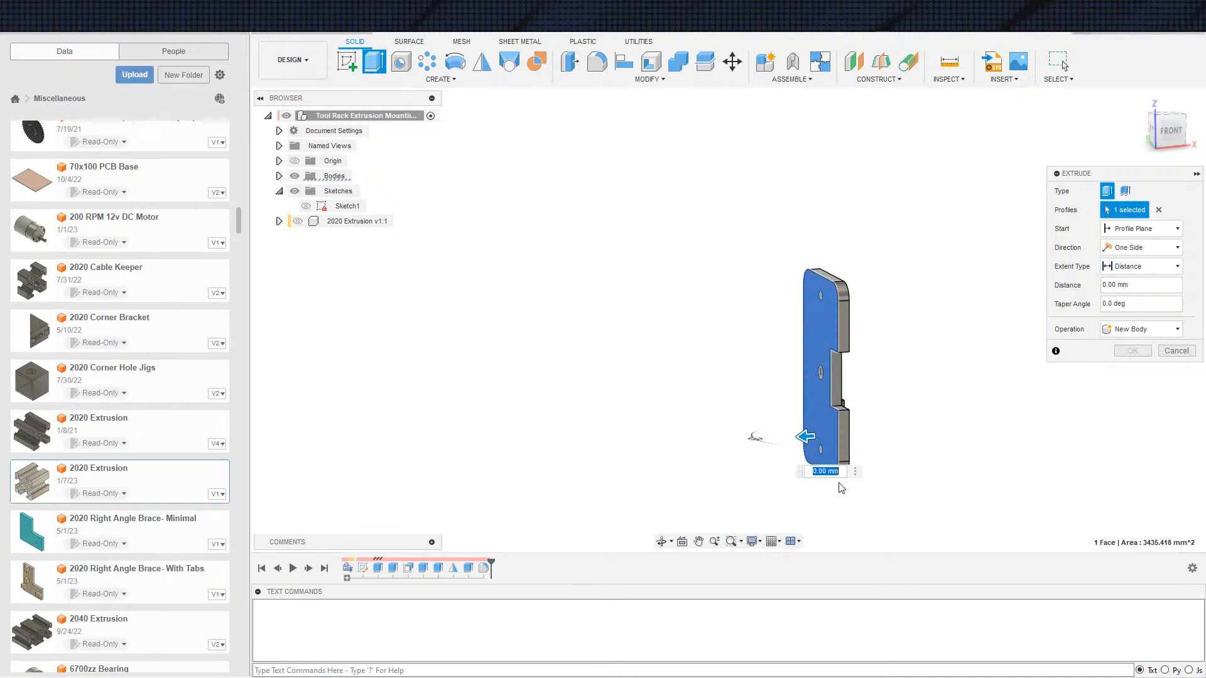
pyautogui.moveTo(795, 442); pyautogui.dragTo(758, 439)
pyautogui.write('1')
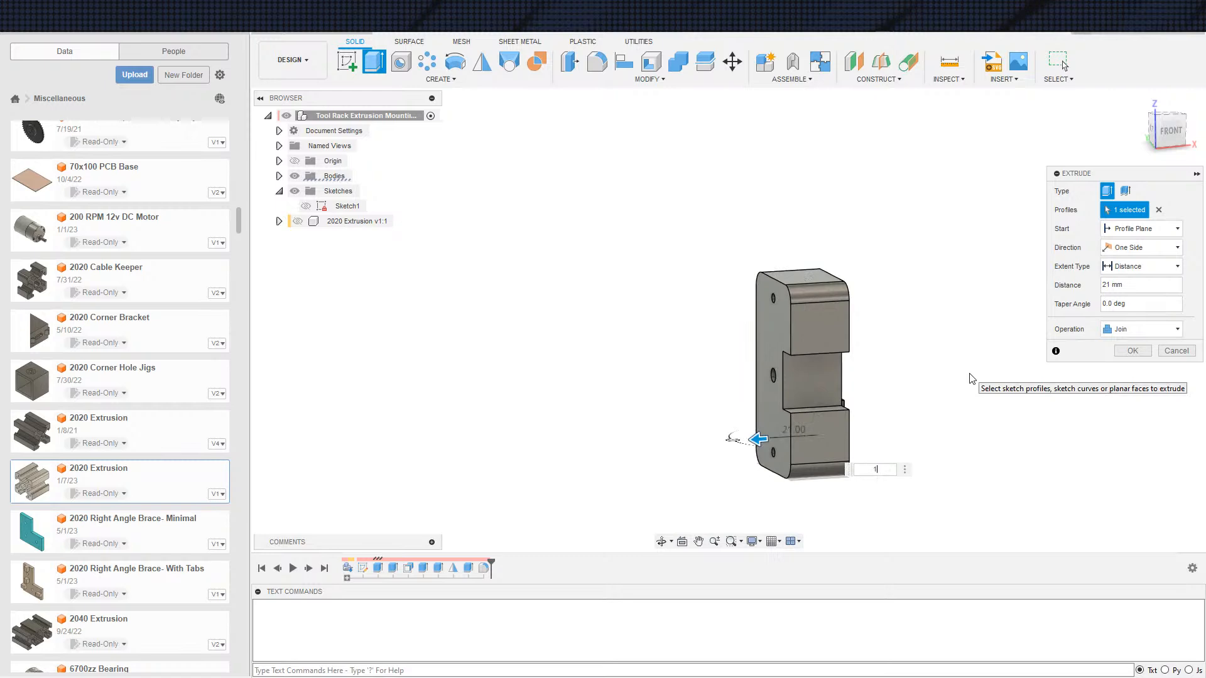
pyautogui.click(1157, 330)
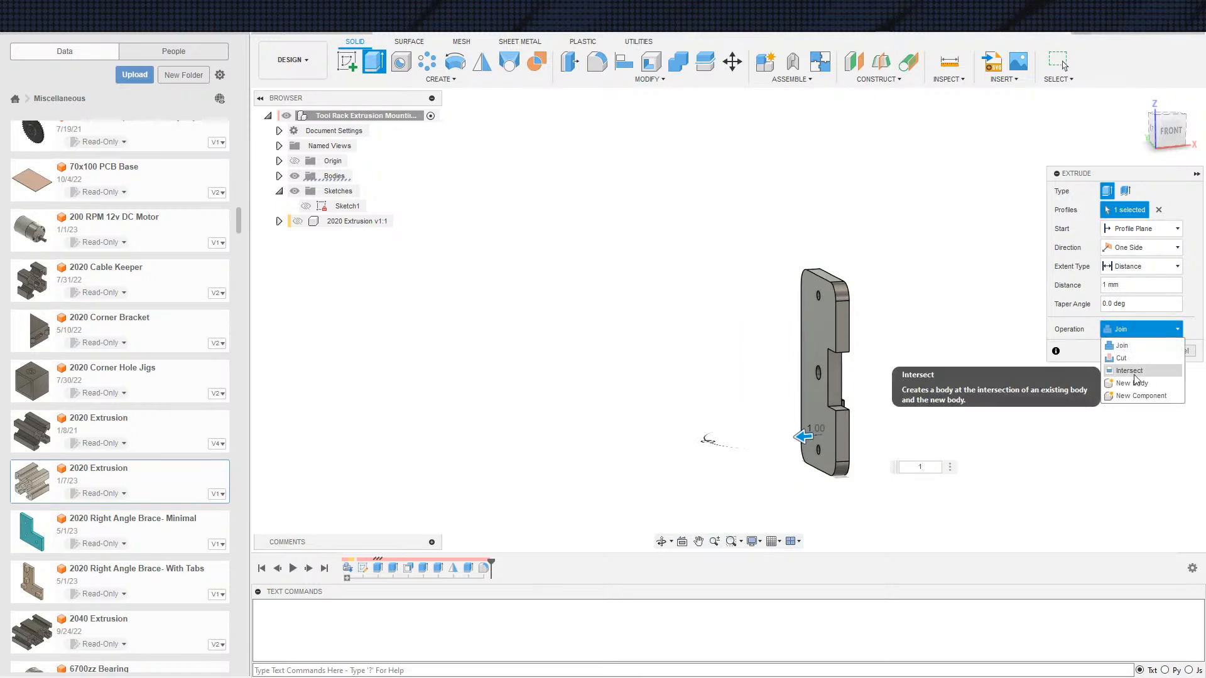
pyautogui.click(1130, 387)
pyautogui.click(1132, 351)
pyautogui.keyDown('shift'); pyautogui.moveTo(993, 380); pyautogui.dragTo(1033, 421, button='middle'); pyautogui.keyUp('shift')
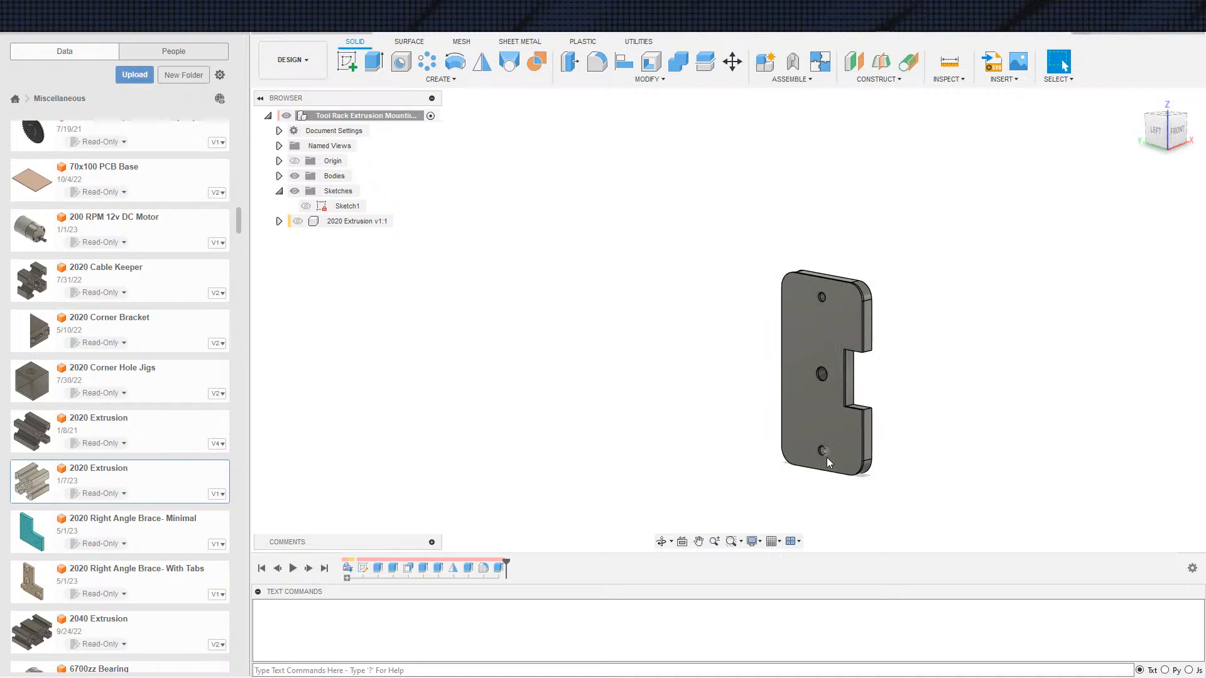
pyautogui.scroll(3, 853, 493)
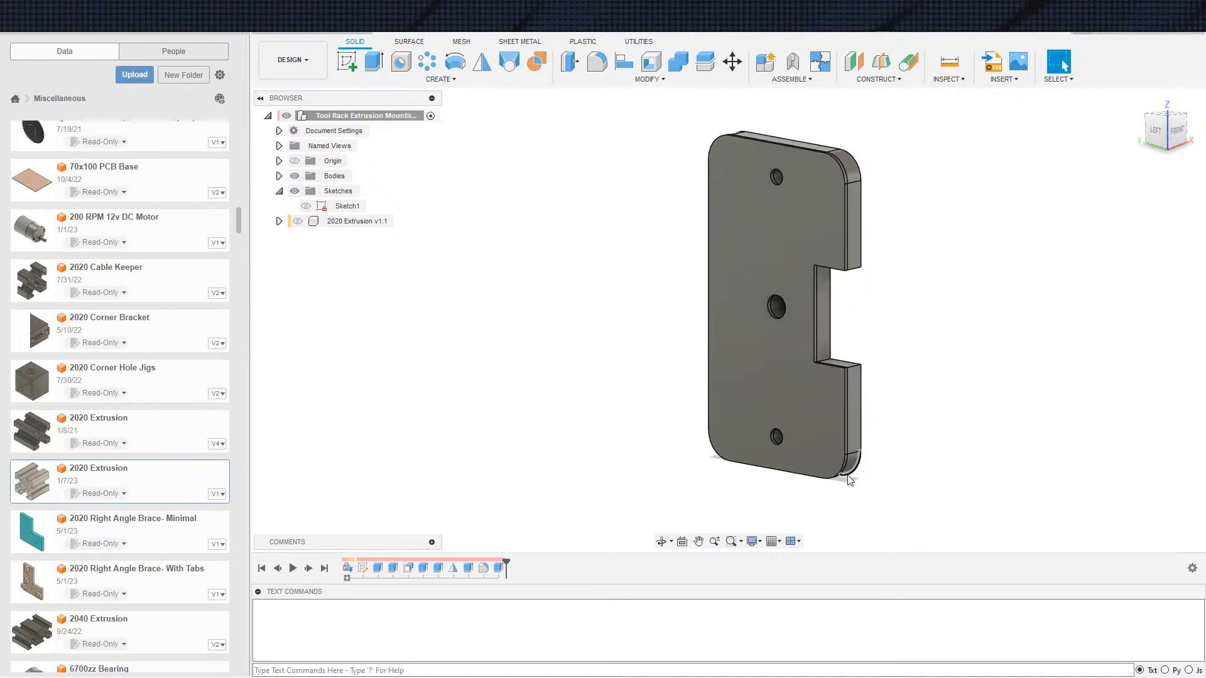
pyautogui.scroll(2, 837, 479)
pyautogui.scroll(-3, 863, 272)
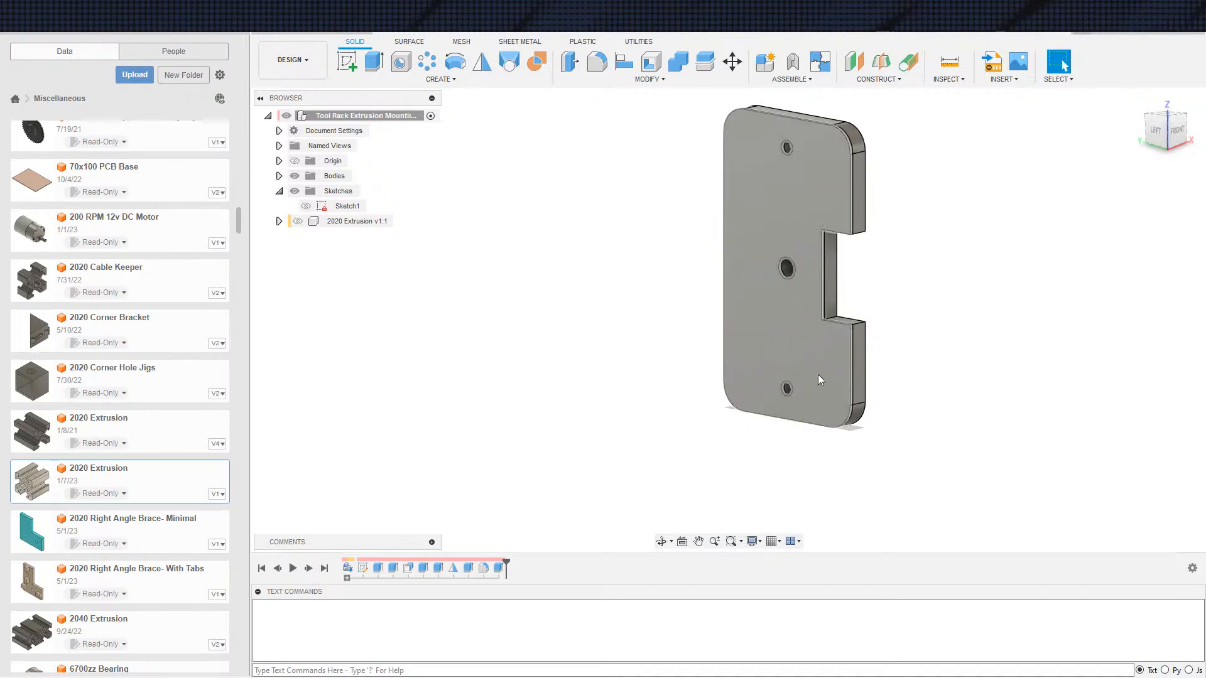
# Step: Examine the mounting plate from its front and back, including the two square pegs and the countersunk screw holes
pyautogui.keyDown('shift'); pyautogui.moveTo(1045, 363); pyautogui.dragTo(933, 391, button='middle'); pyautogui.keyUp('shift')
pyautogui.scroll(2, 933, 392)
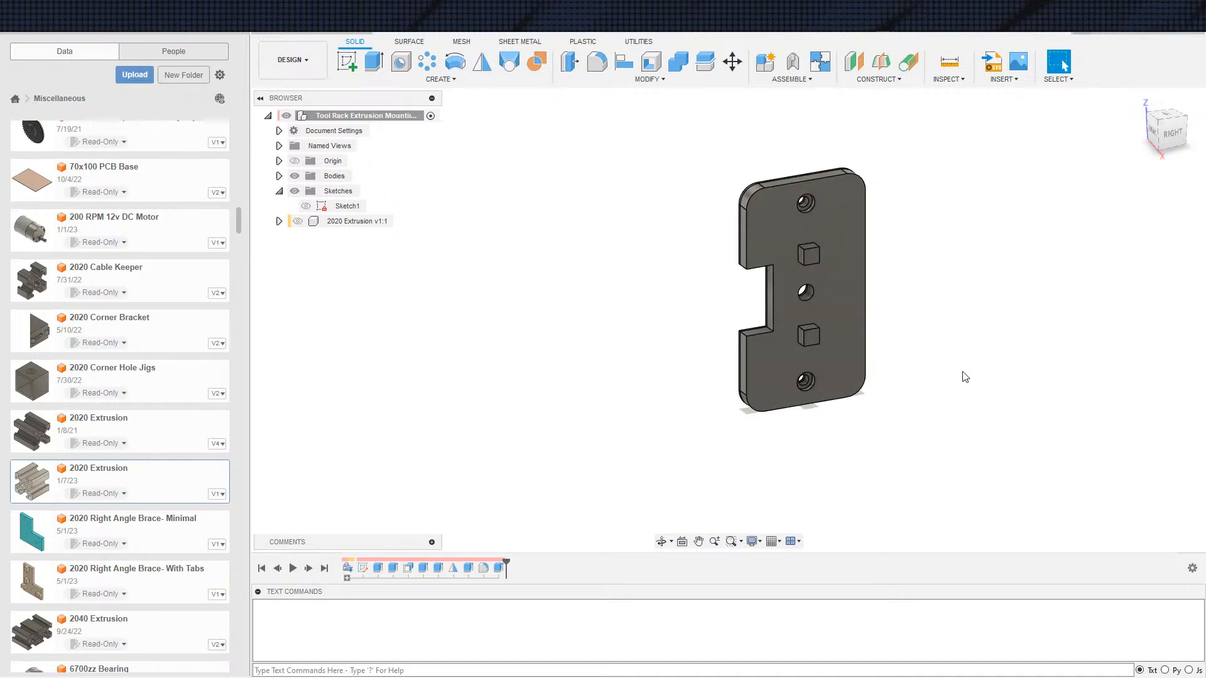
pyautogui.scroll(-2, 986, 359)
pyautogui.keyDown('shift'); pyautogui.moveTo(899, 372); pyautogui.dragTo(688, 305, button='middle'); pyautogui.keyUp('shift')
pyautogui.keyDown('shift'); pyautogui.moveTo(935, 341); pyautogui.dragTo(857, 348, button='middle'); pyautogui.keyUp('shift')
pyautogui.scroll(2, 857, 348)
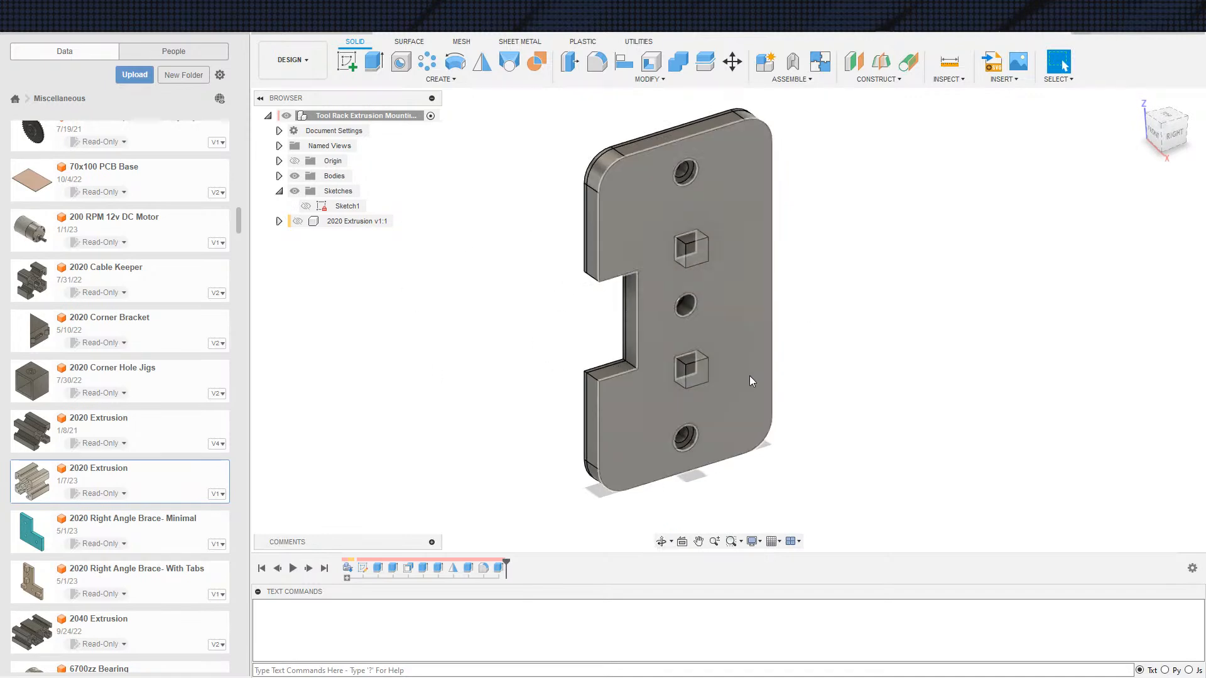
pyautogui.scroll(-1, 1000, 319)
pyautogui.scroll(-1, 1000, 319)
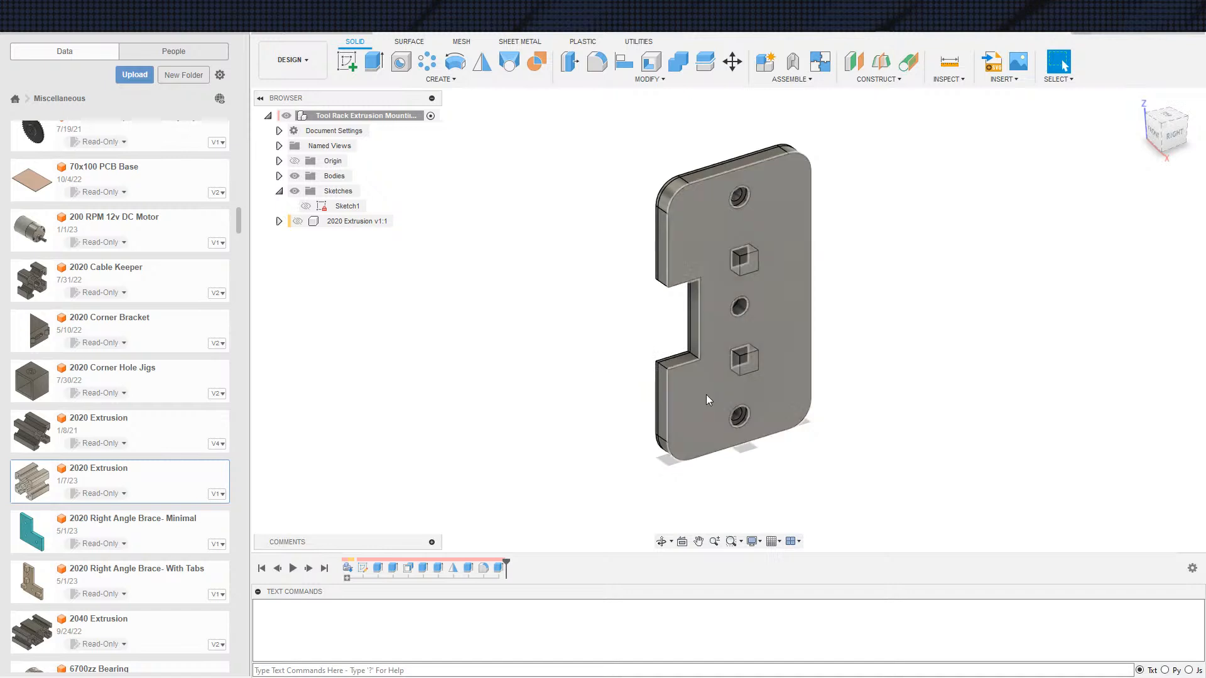
pyautogui.scroll(-2, 975, 384)
pyautogui.keyDown('shift'); pyautogui.moveTo(992, 383); pyautogui.dragTo(1002, 369, button='middle'); pyautogui.keyUp('shift')
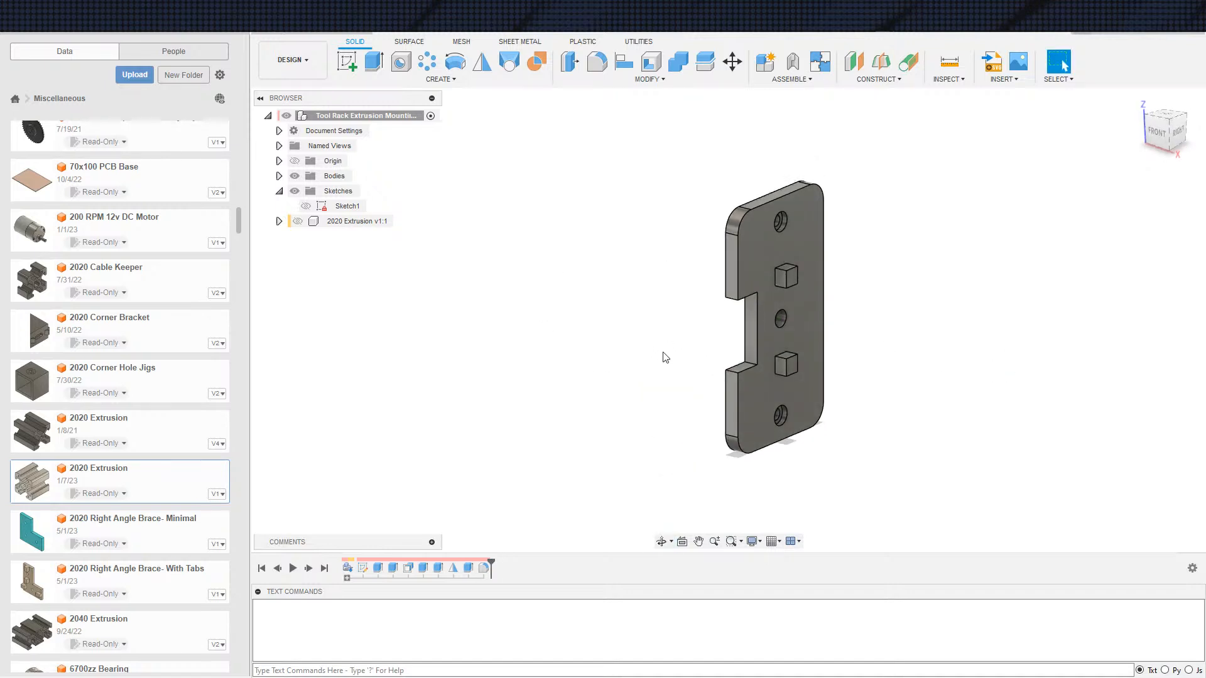
# Step: Examine the rectangular side notch in the mounting plate up close and then the plate's overall shape
pyautogui.keyDown('shift'); pyautogui.moveTo(665, 355); pyautogui.dragTo(624, 342, button='middle'); pyautogui.keyUp('shift')
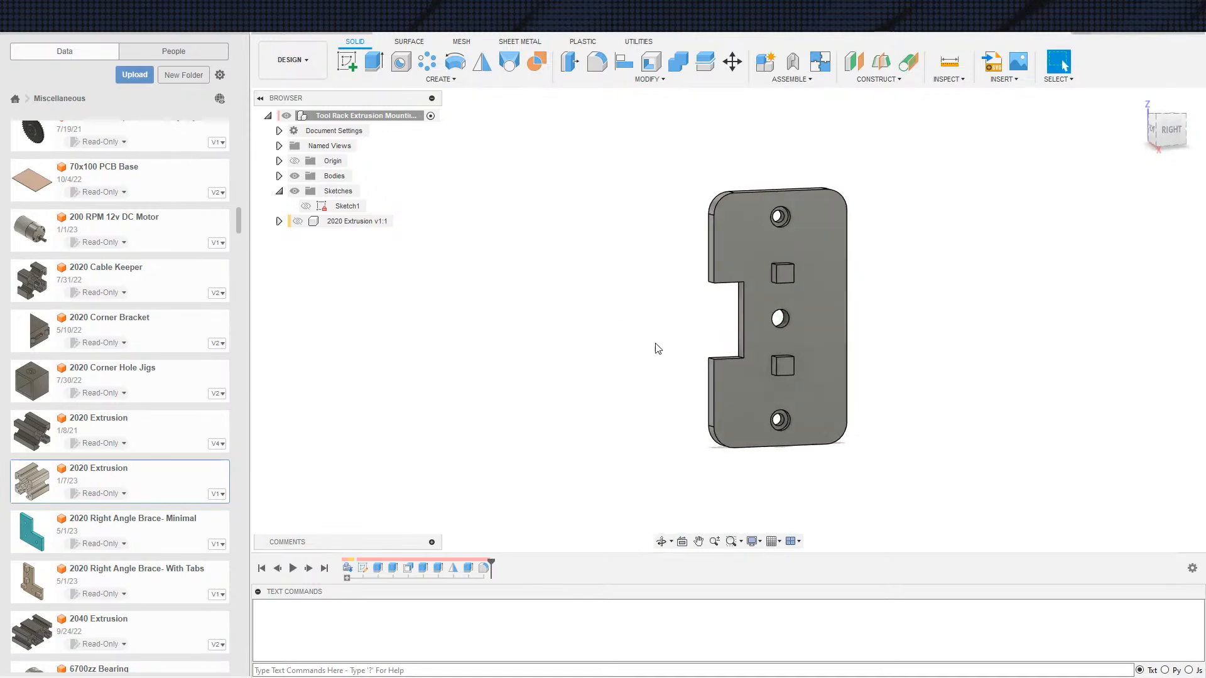
pyautogui.scroll(3, 609, 339)
pyautogui.scroll(3, 729, 385)
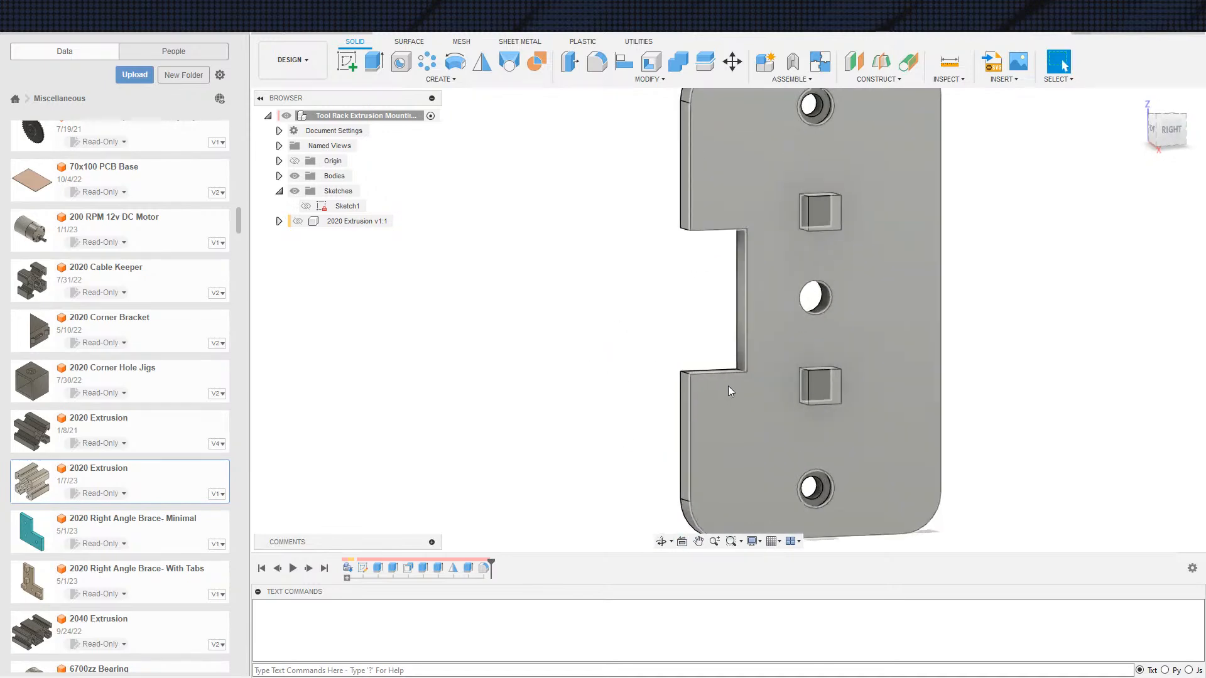
pyautogui.scroll(2, 740, 368)
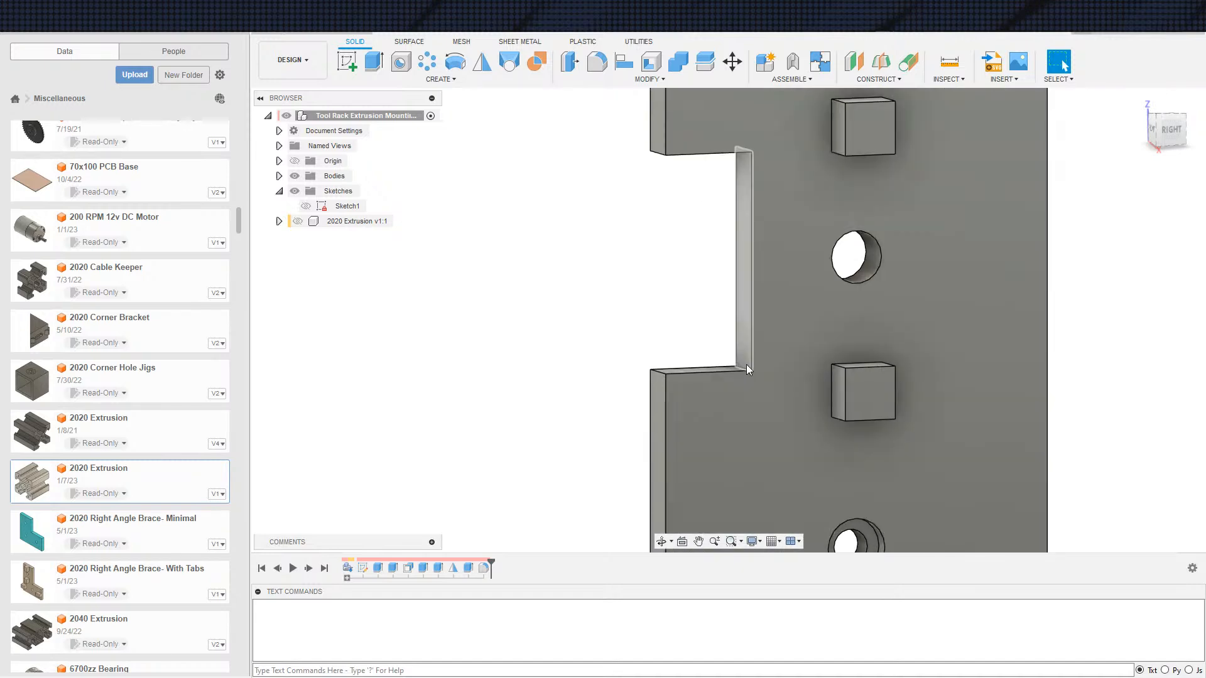
pyautogui.scroll(-5, 727, 303)
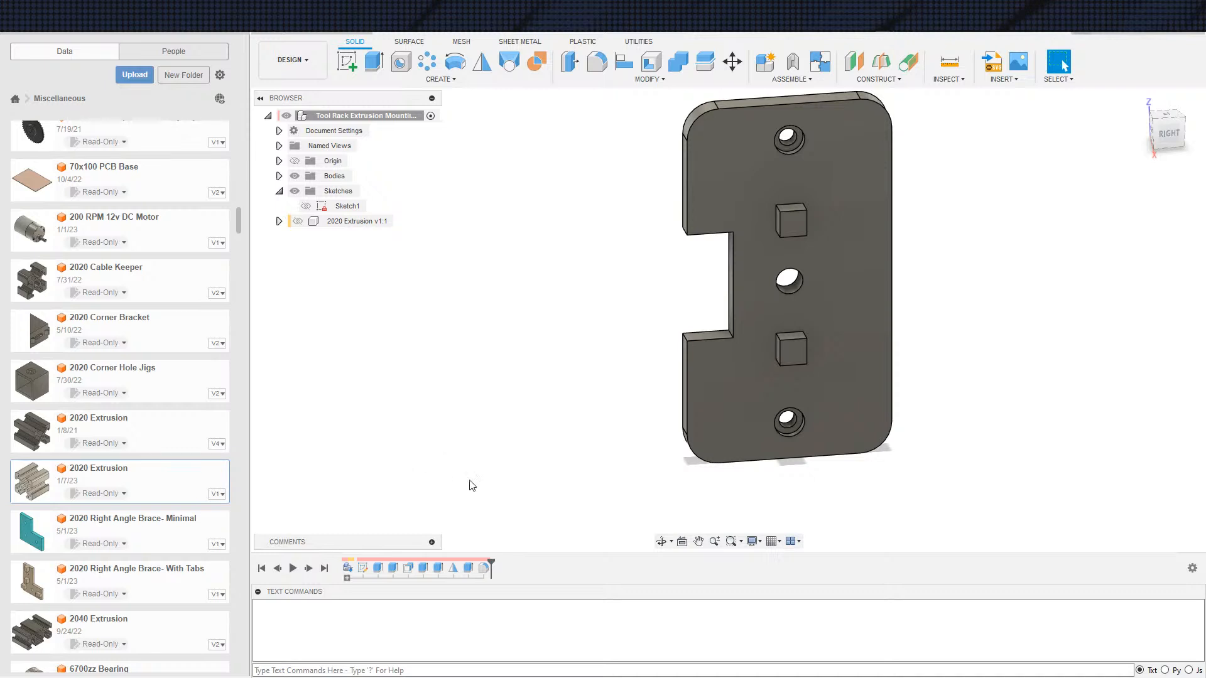
pyautogui.scroll(-2, 559, 388)
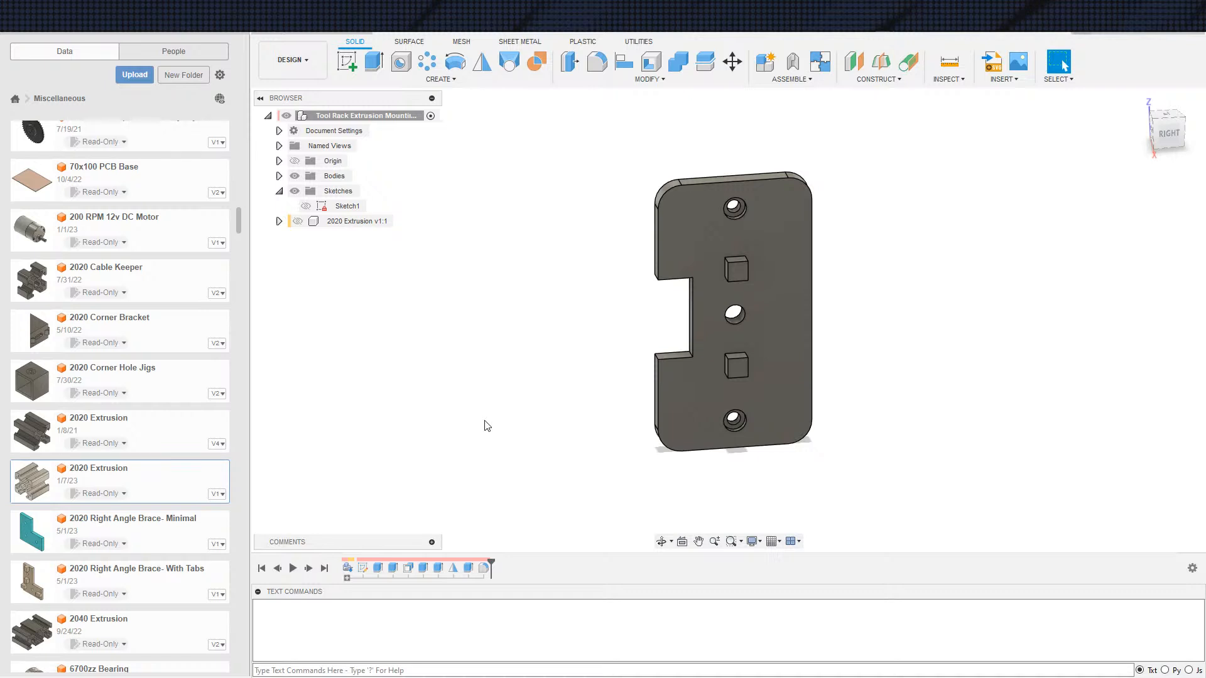
pyautogui.scroll(3, 740, 322)
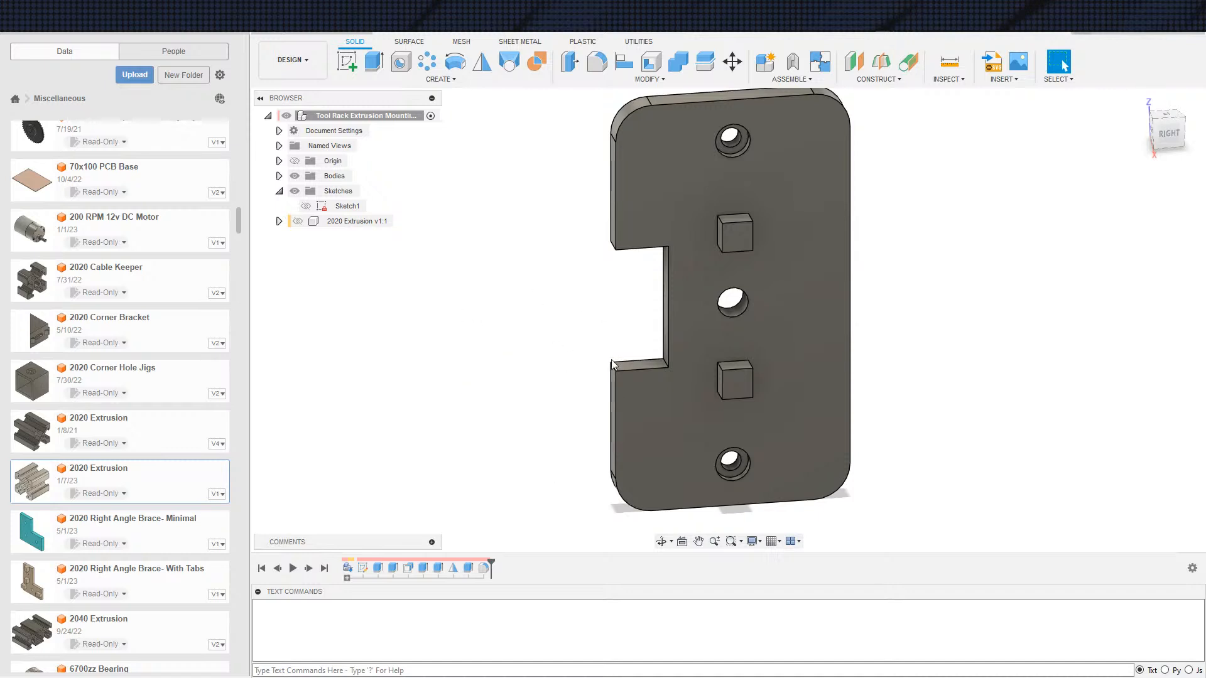
pyautogui.scroll(-2, 472, 416)
pyautogui.scroll(-1, 471, 416)
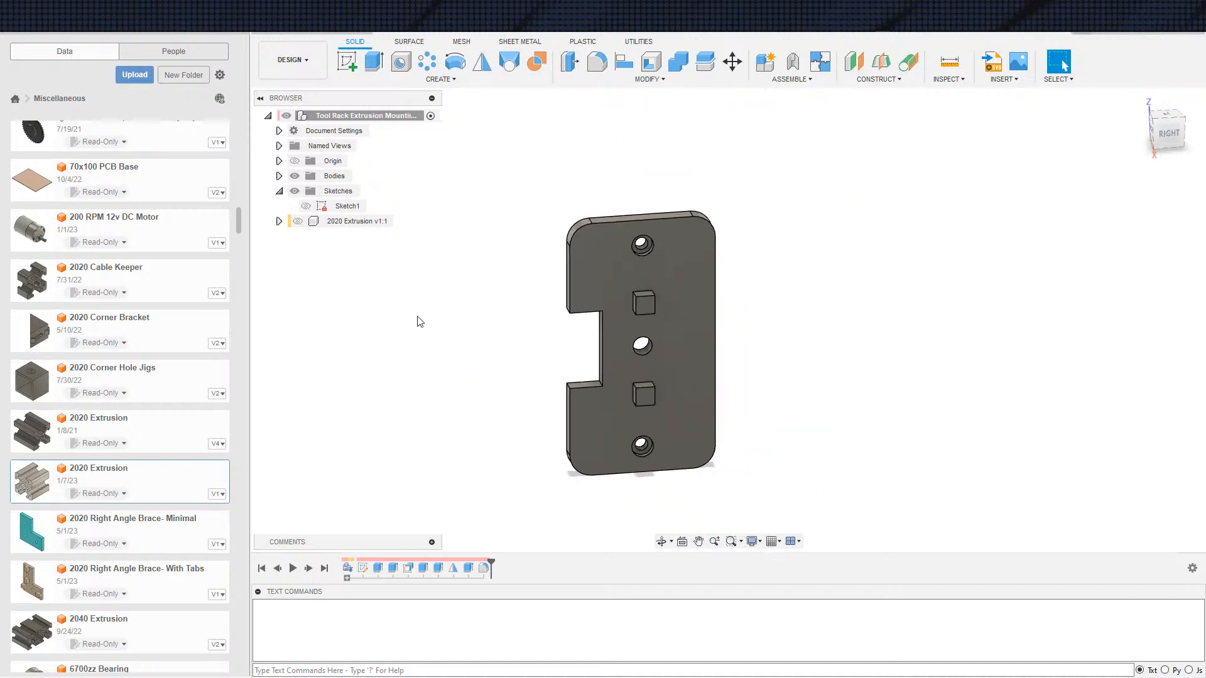
pyautogui.moveTo(420, 312); pyautogui.dragTo(388, 323, button='middle')
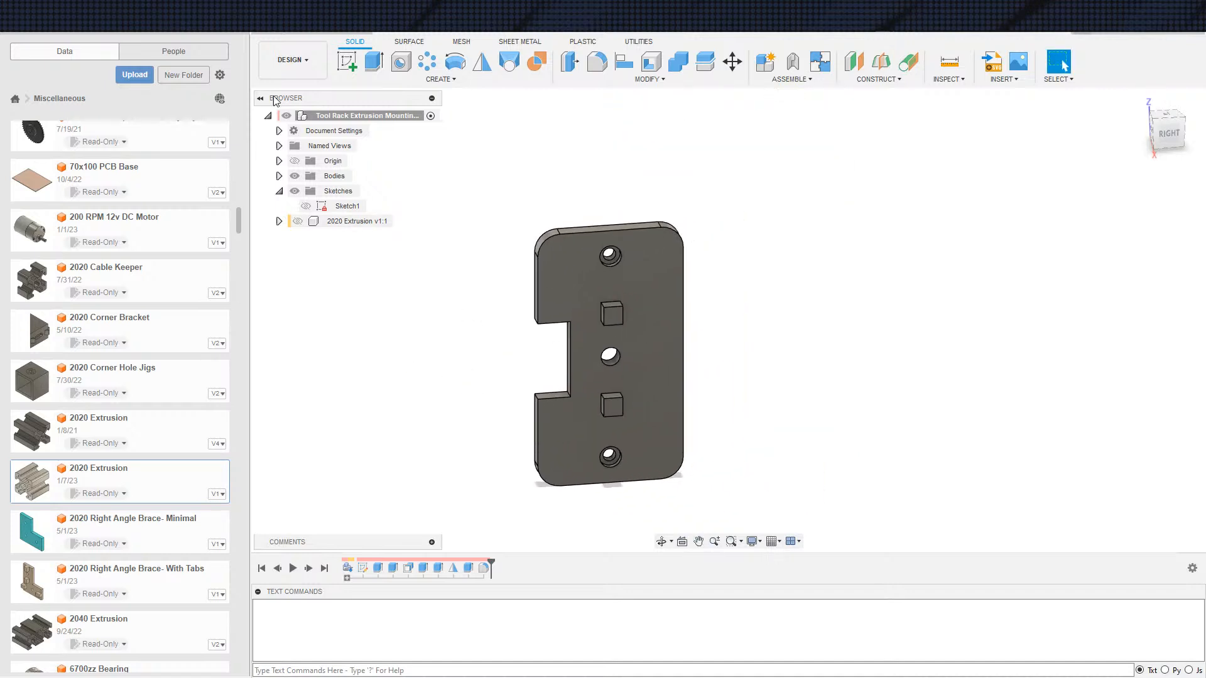
# Step: Save the mounting plate design with the version description "User Saved"
pyautogui.click(297, 33)
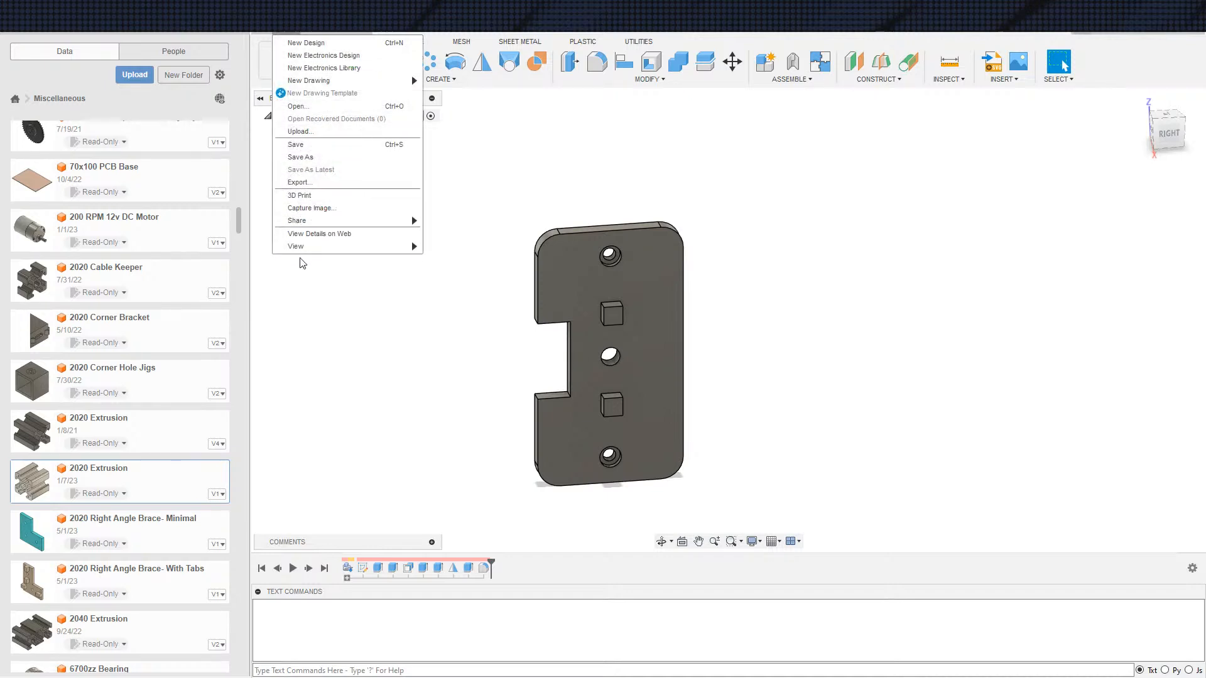
pyautogui.click(310, 31)
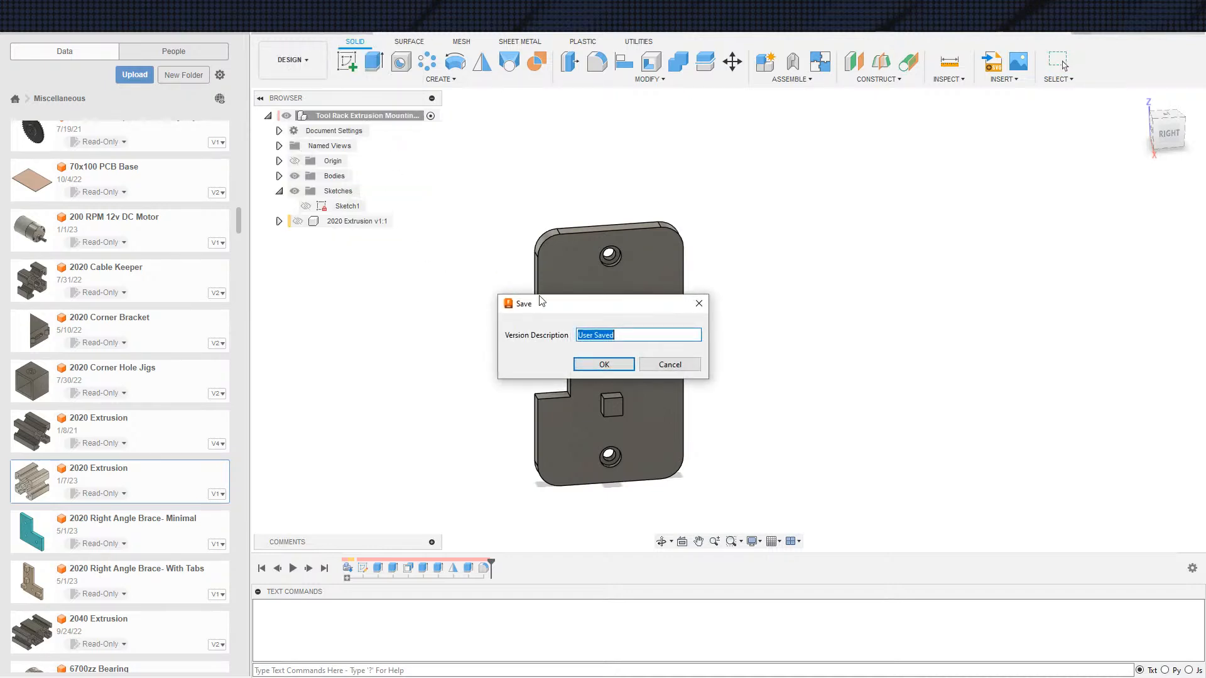
pyautogui.click(603, 365)
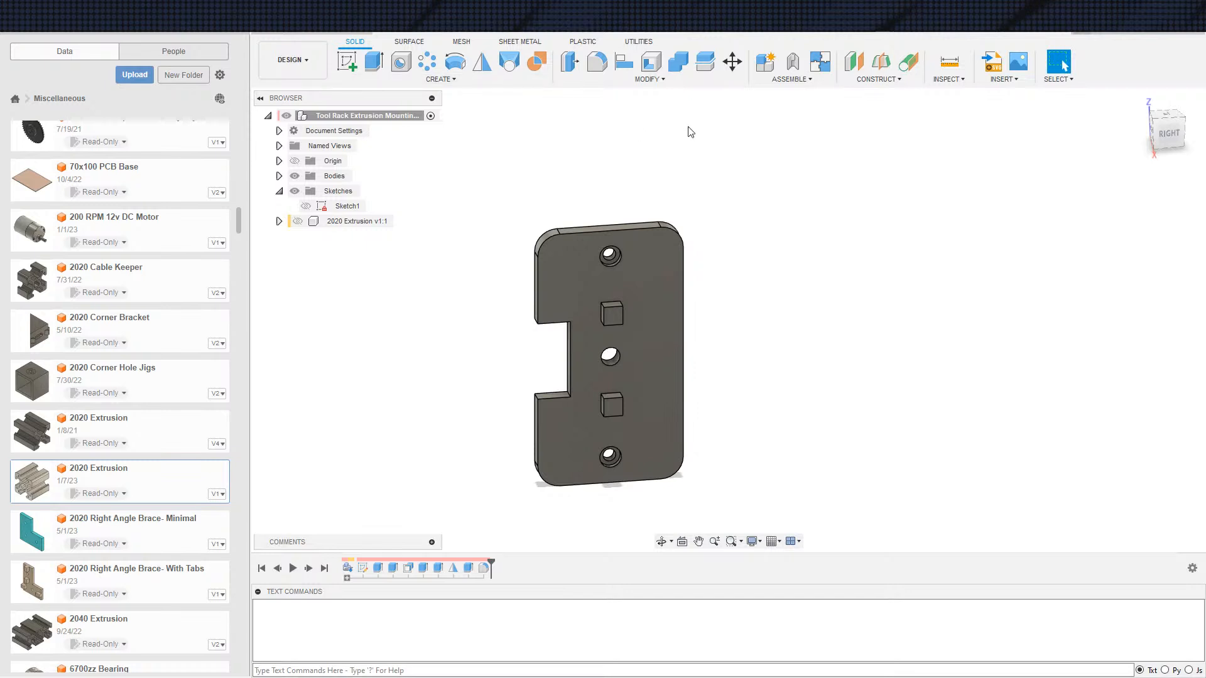
# Step: Start a new empty design document alongside the mounting plate
pyautogui.scroll(-3, 722, 147)
pyautogui.keyDown('shift'); pyautogui.moveTo(740, 159); pyautogui.dragTo(764, 167, button='middle'); pyautogui.keyUp('shift')
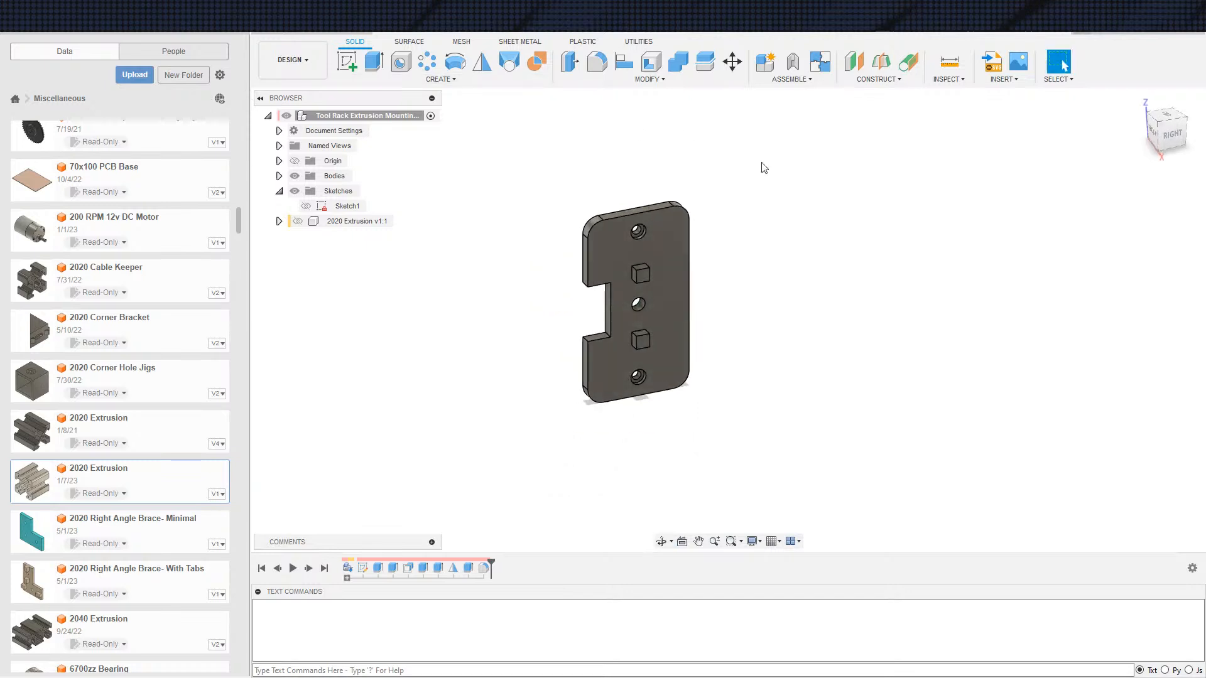
pyautogui.click(1081, 36)
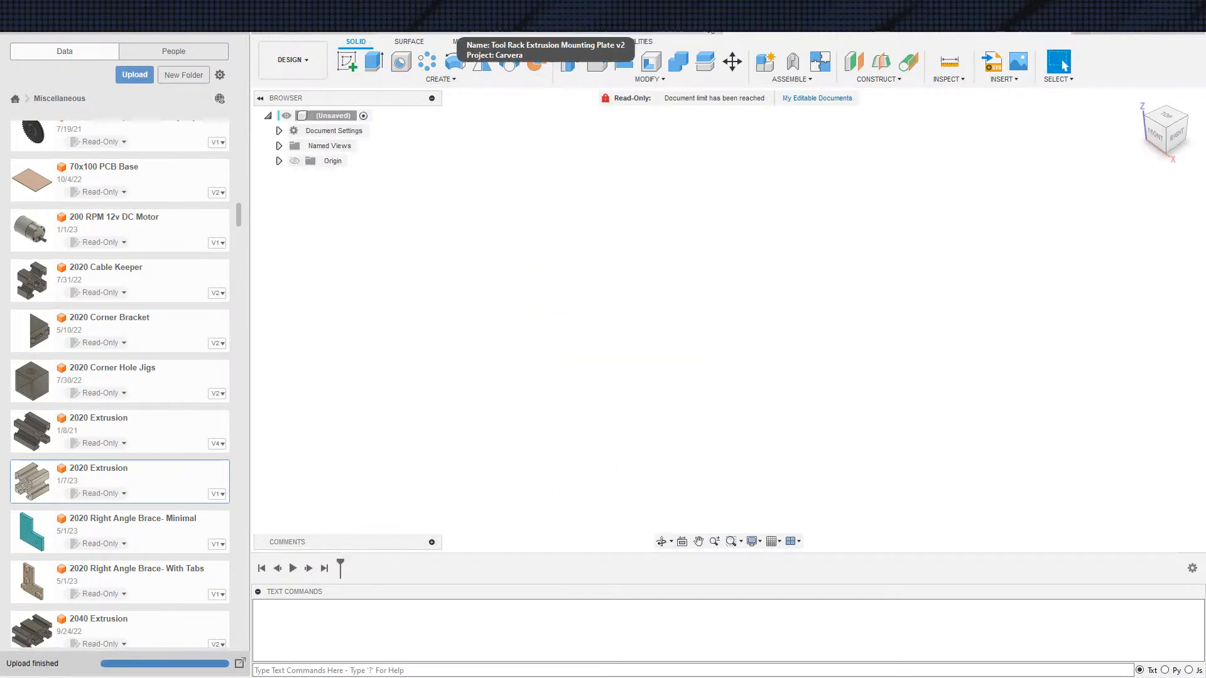
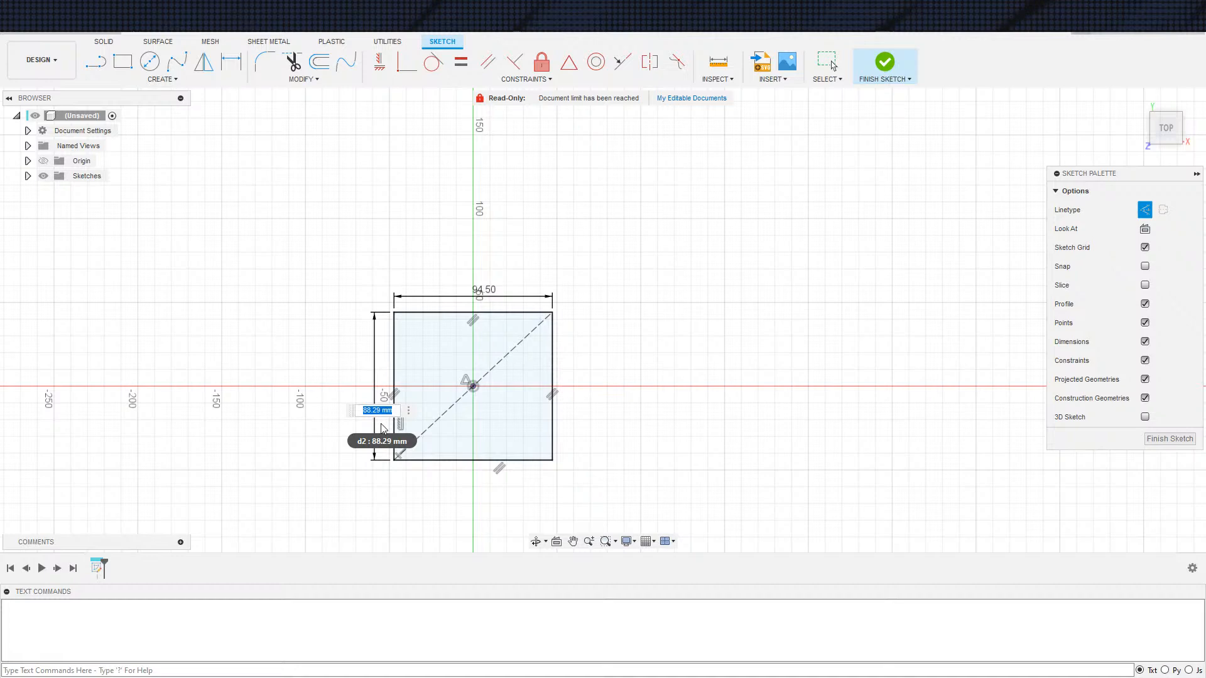
# Step: Set the sketched center rectangle's height to 13.5*5+12 mm
pyautogui.write('13.5*5+12')
pyautogui.press('Return')
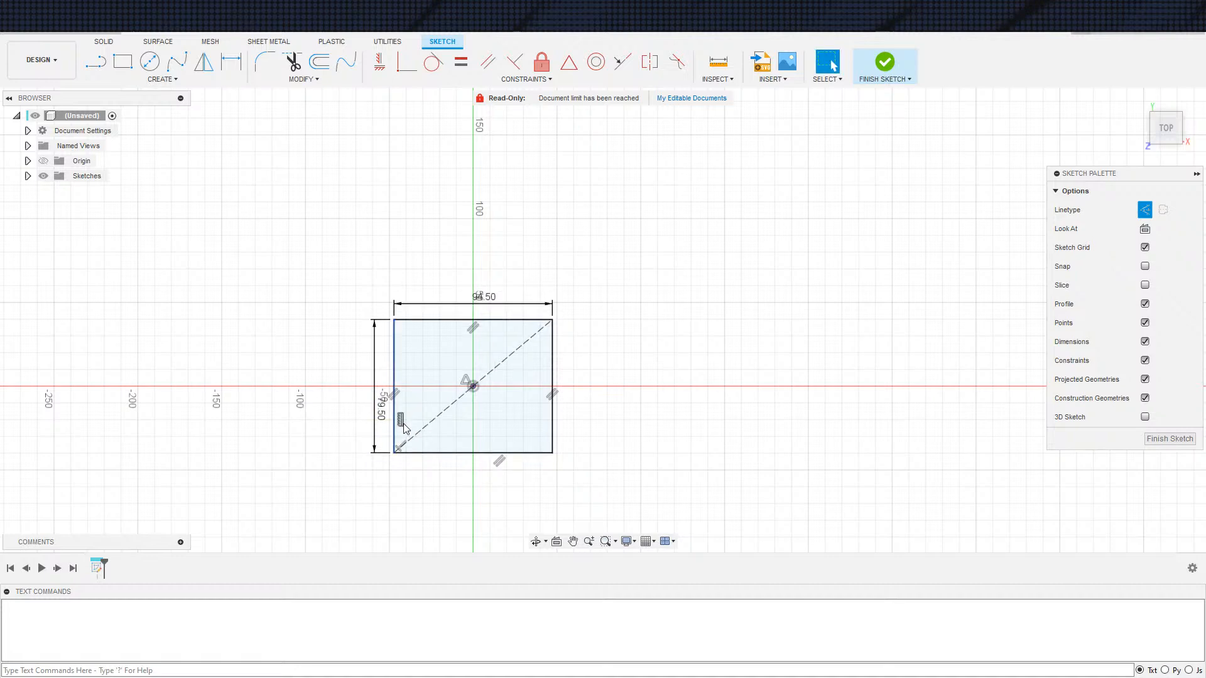
# Step: Set the rectangle's width dimension to 90 mm
pyautogui.doubleClick(493, 300)
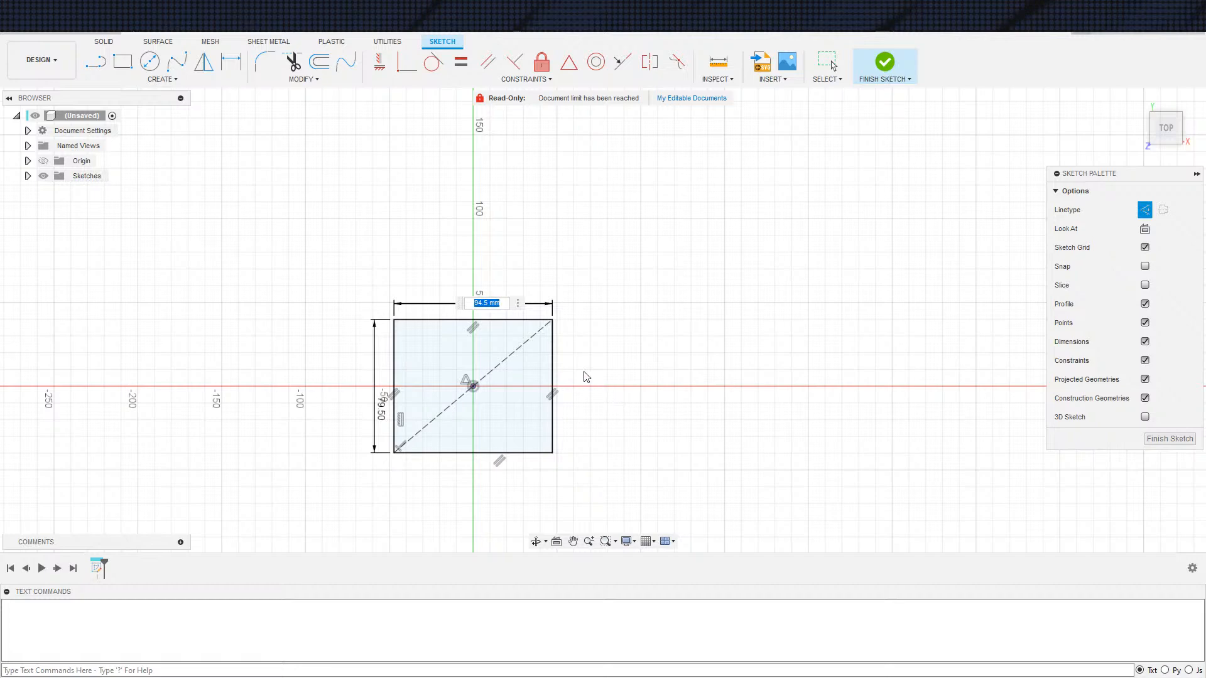
pyautogui.click(478, 306)
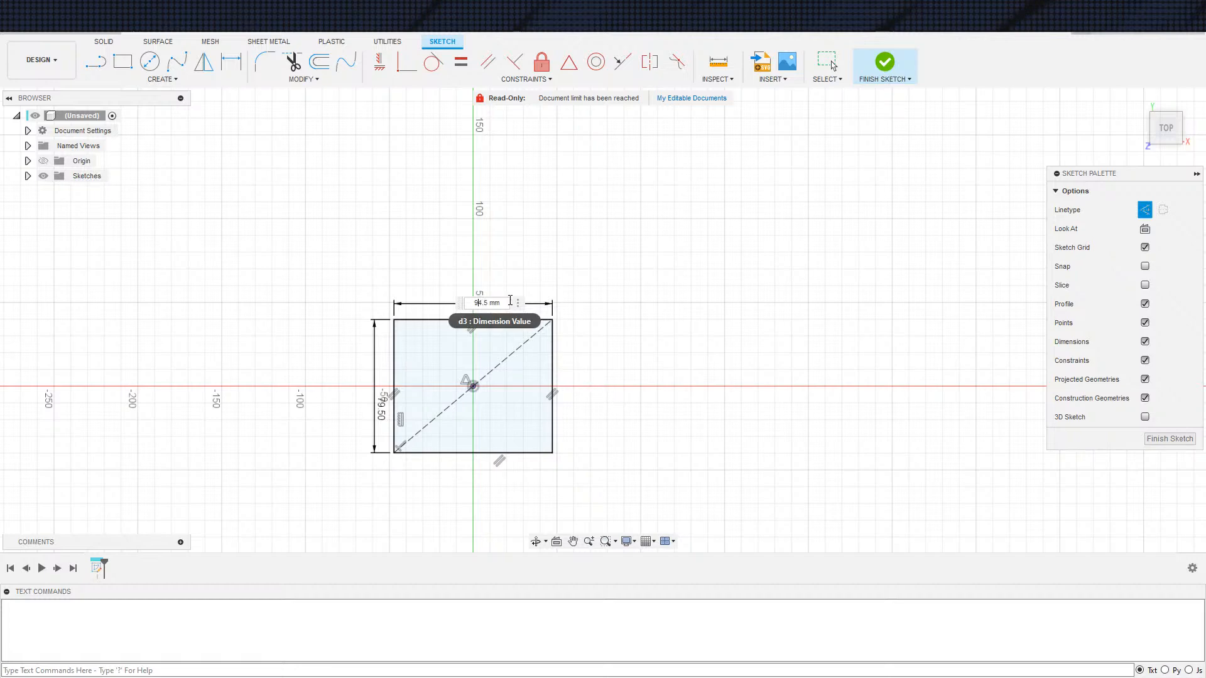
pyautogui.hotkey('shift', 'Home')
pyautogui.click(483, 303)
pyautogui.moveTo(405, 254); pyautogui.dragTo(554, 491)
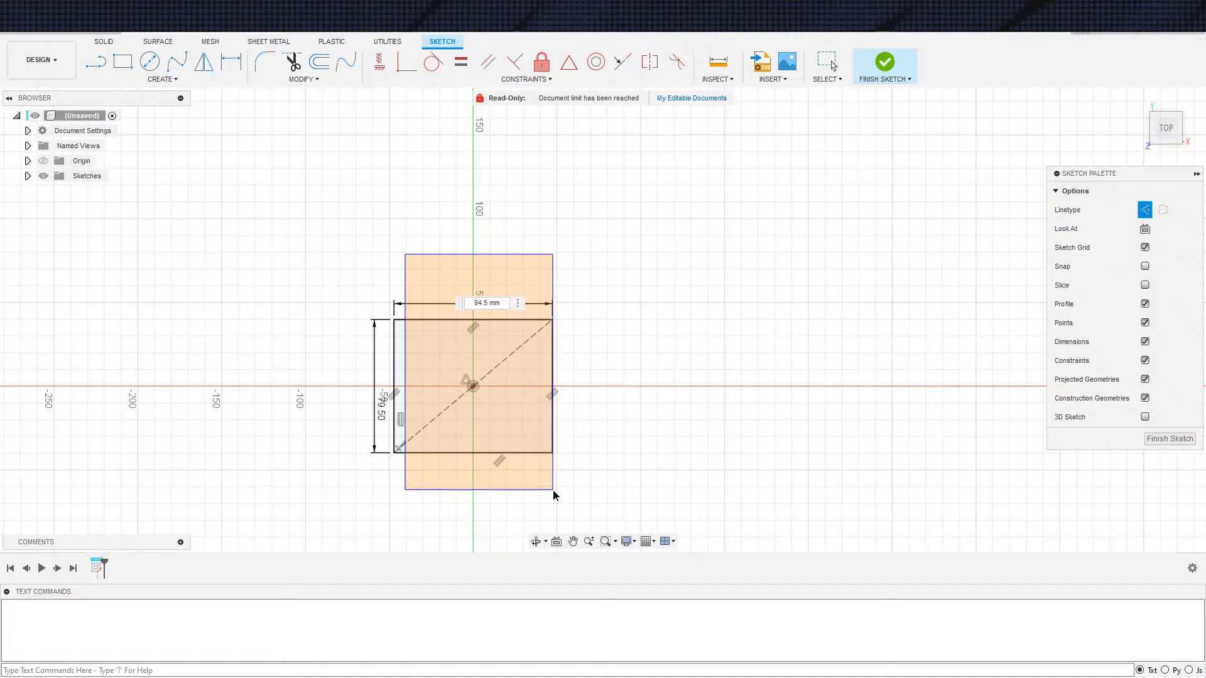
pyautogui.moveTo(553, 495); pyautogui.dragTo(552, 496)
pyautogui.moveTo(581, 318); pyautogui.dragTo(555, 455)
pyautogui.moveTo(435, 275); pyautogui.dragTo(519, 308)
pyautogui.moveTo(444, 463); pyautogui.dragTo(540, 515)
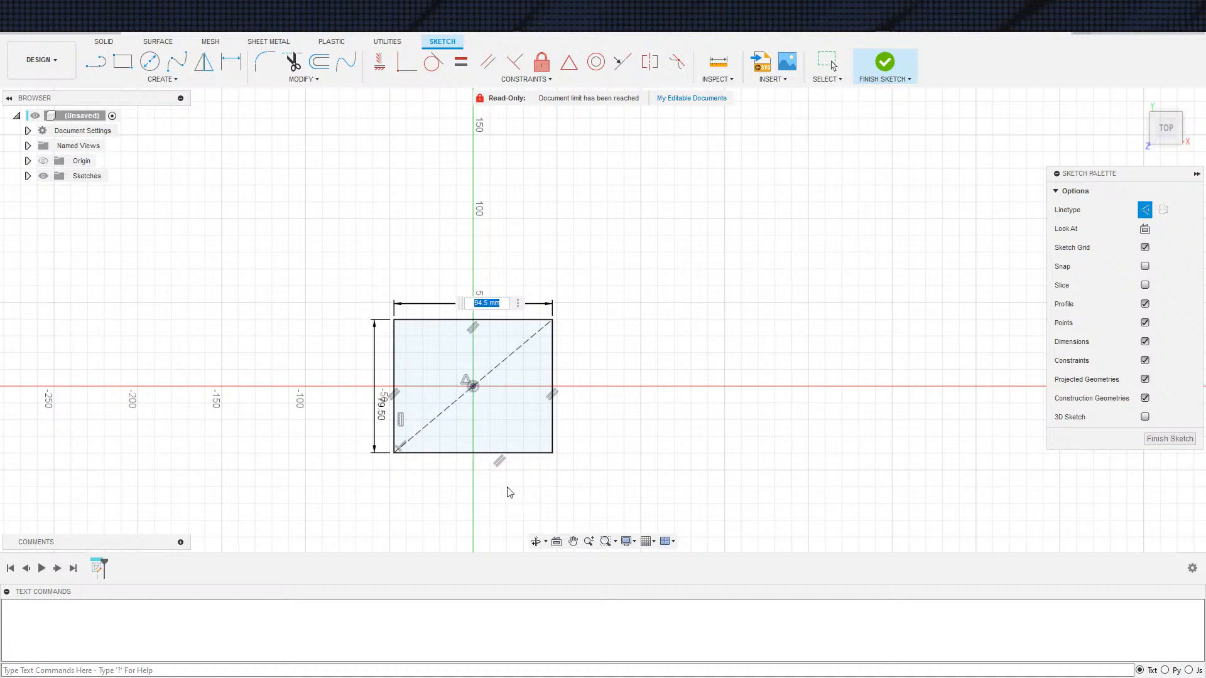
pyautogui.moveTo(562, 293); pyautogui.dragTo(590, 464)
pyautogui.write('88.29')
pyautogui.press('Return')
pyautogui.write('90')
pyautogui.press('Return')
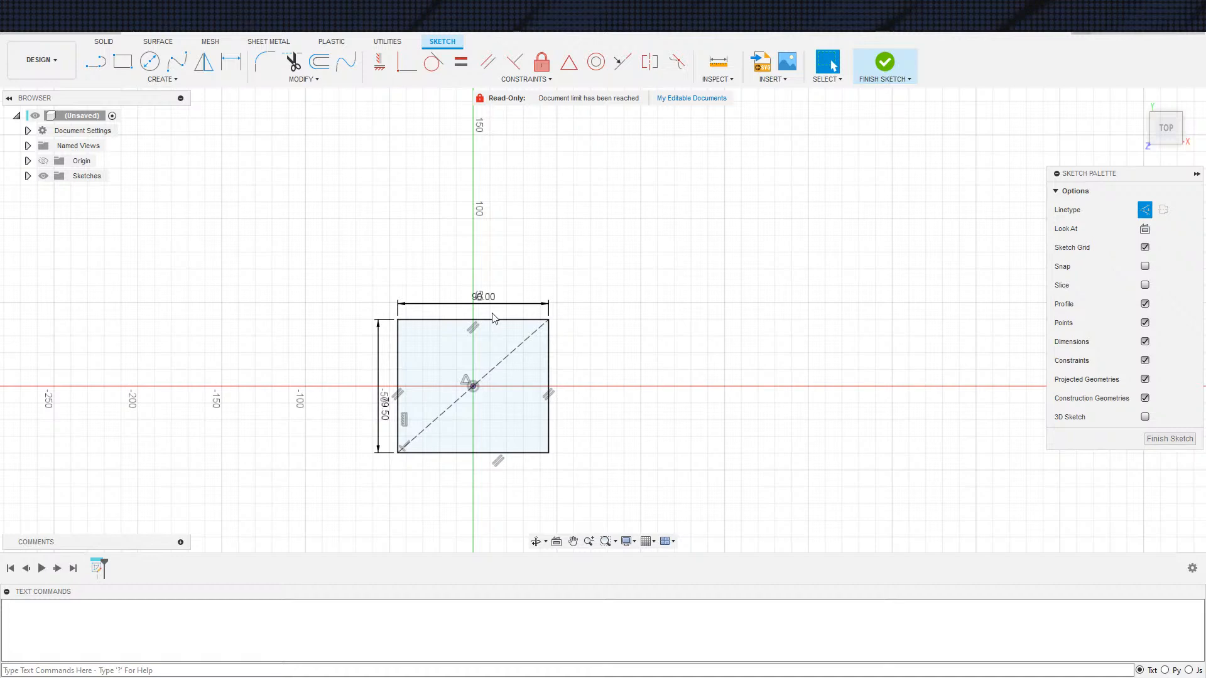
# Step: Set the rectangle's width to 91 mm and finish the sketch
pyautogui.doubleClick(480, 297)
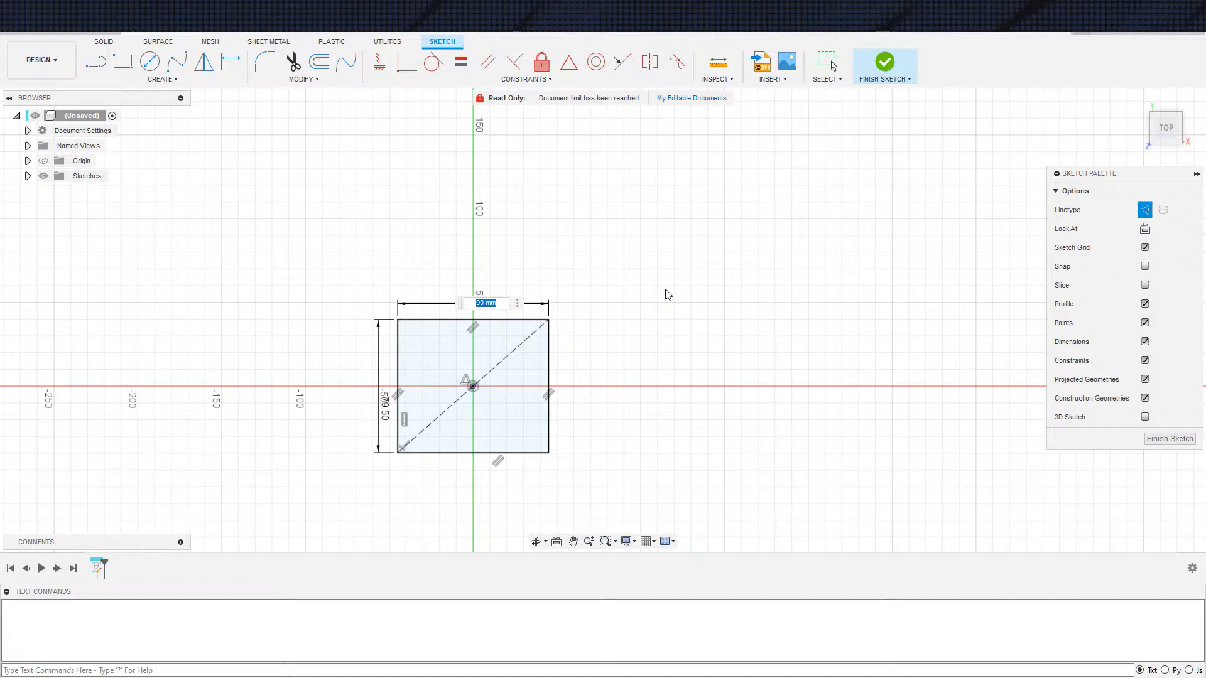
pyautogui.write('95')
pyautogui.press('Return')
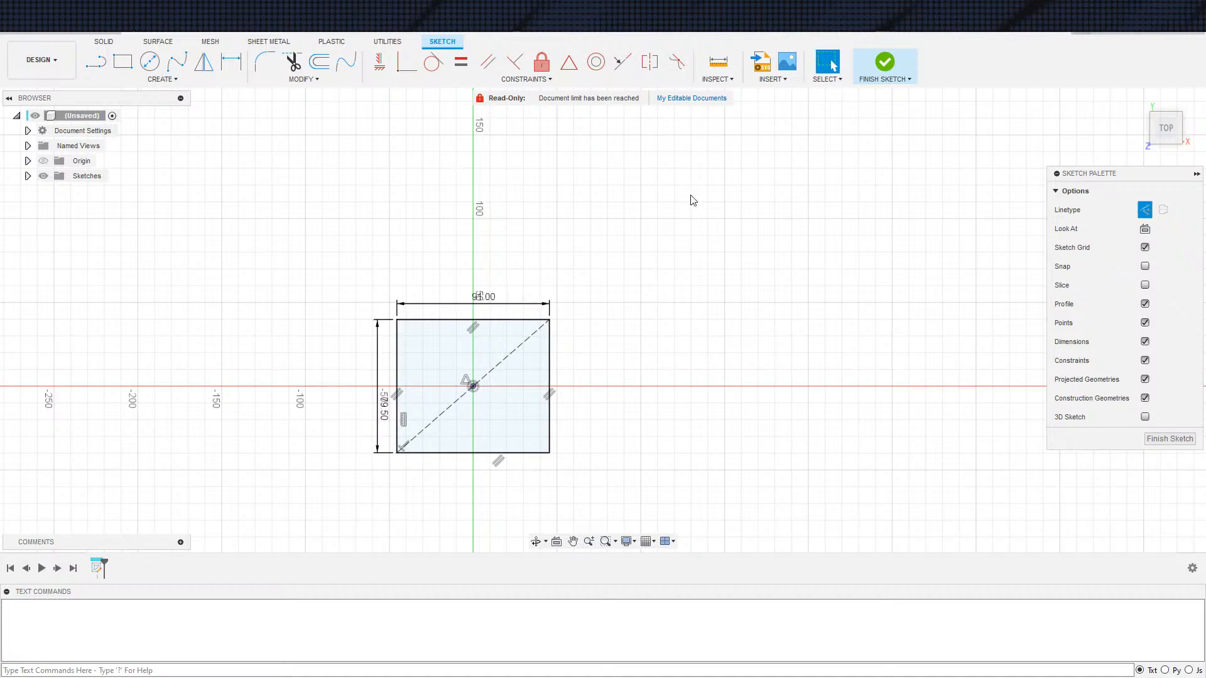
pyautogui.click(887, 63)
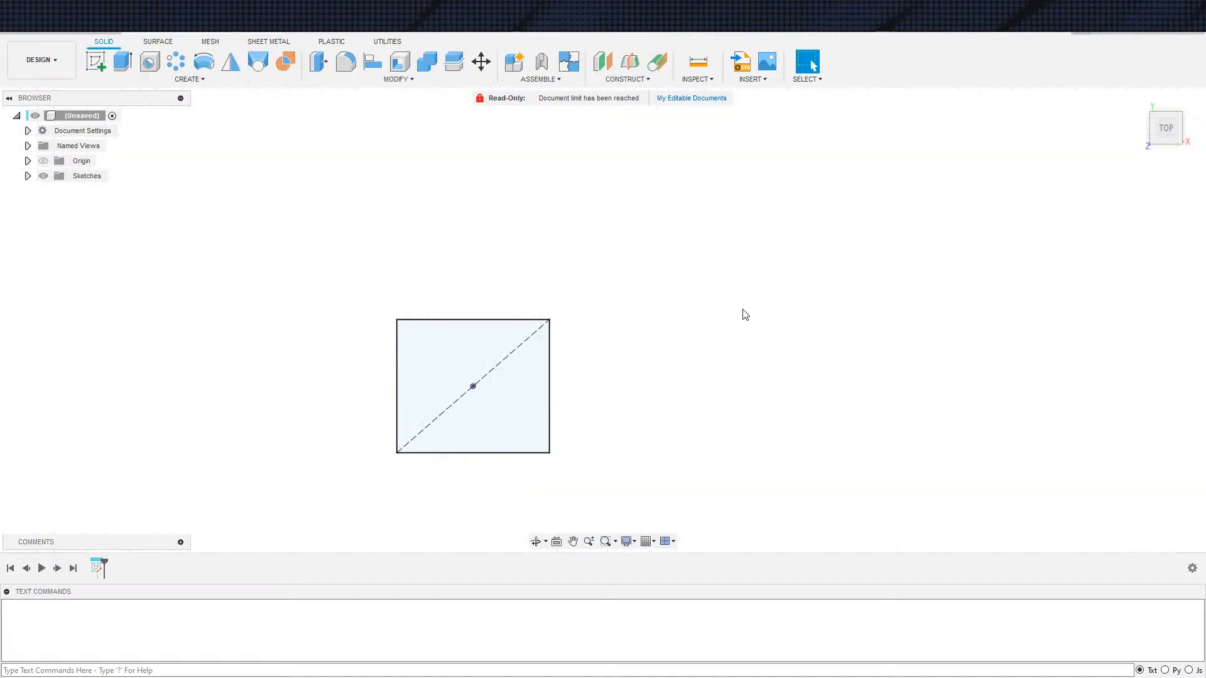
# Step: Reopen the rectangle sketch for editing, set the rectangle's width to 95 mm, and finish the sketch
pyautogui.doubleClick(100, 570)
pyautogui.doubleClick(483, 297)
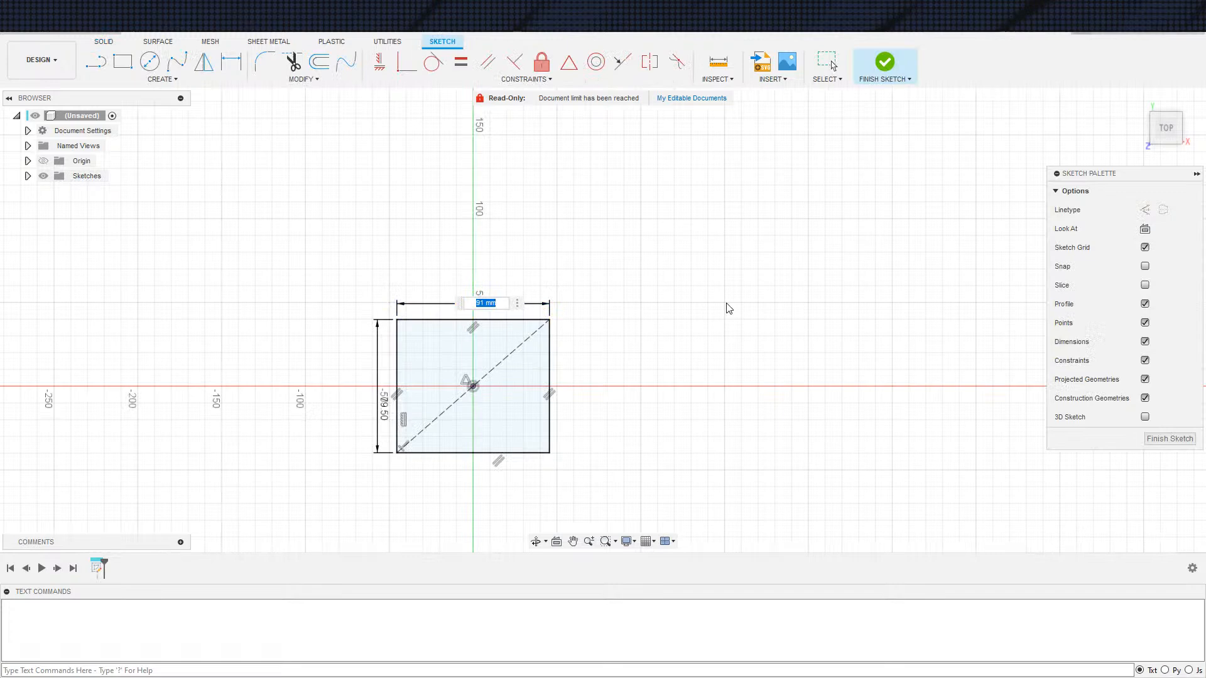
pyautogui.write('95')
pyautogui.press('Return')
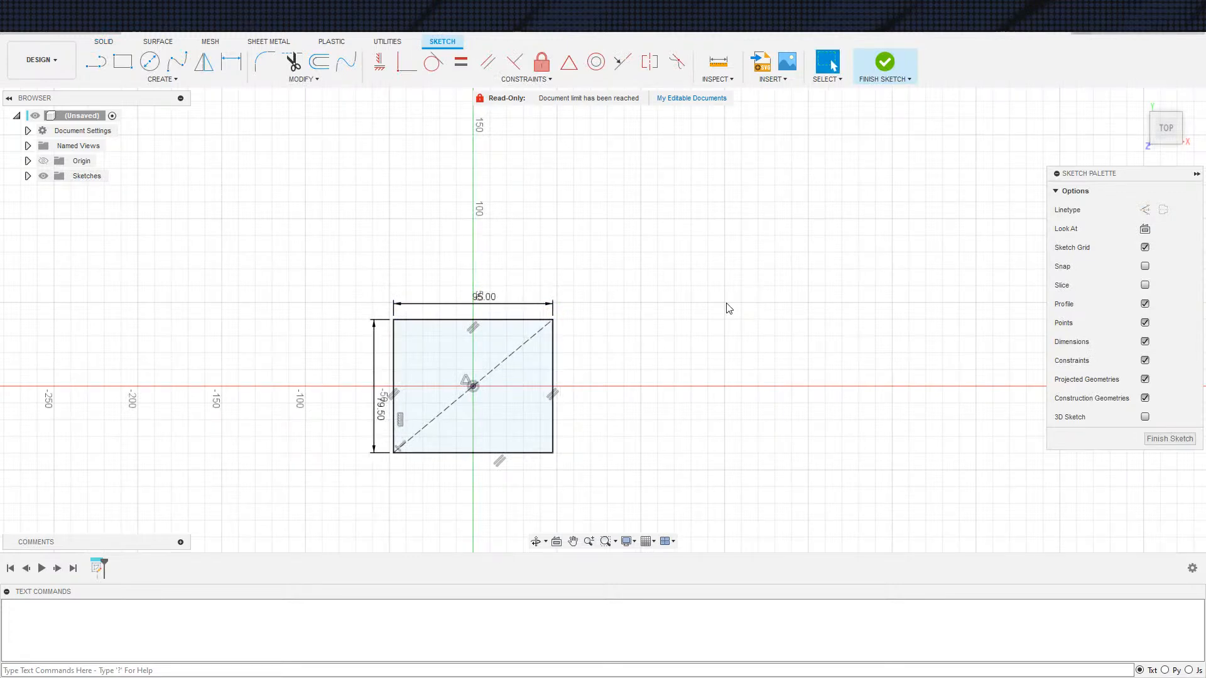
pyautogui.click(885, 61)
pyautogui.scroll(-1, 425, 447)
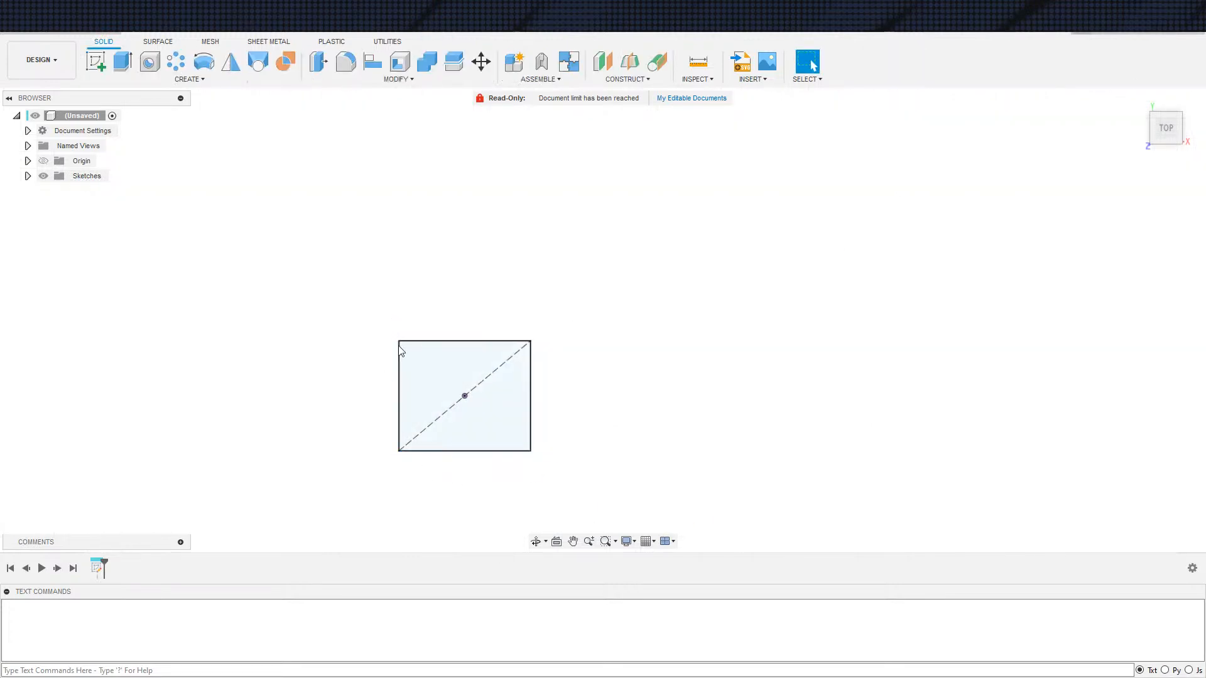
pyautogui.scroll(1, 555, 473)
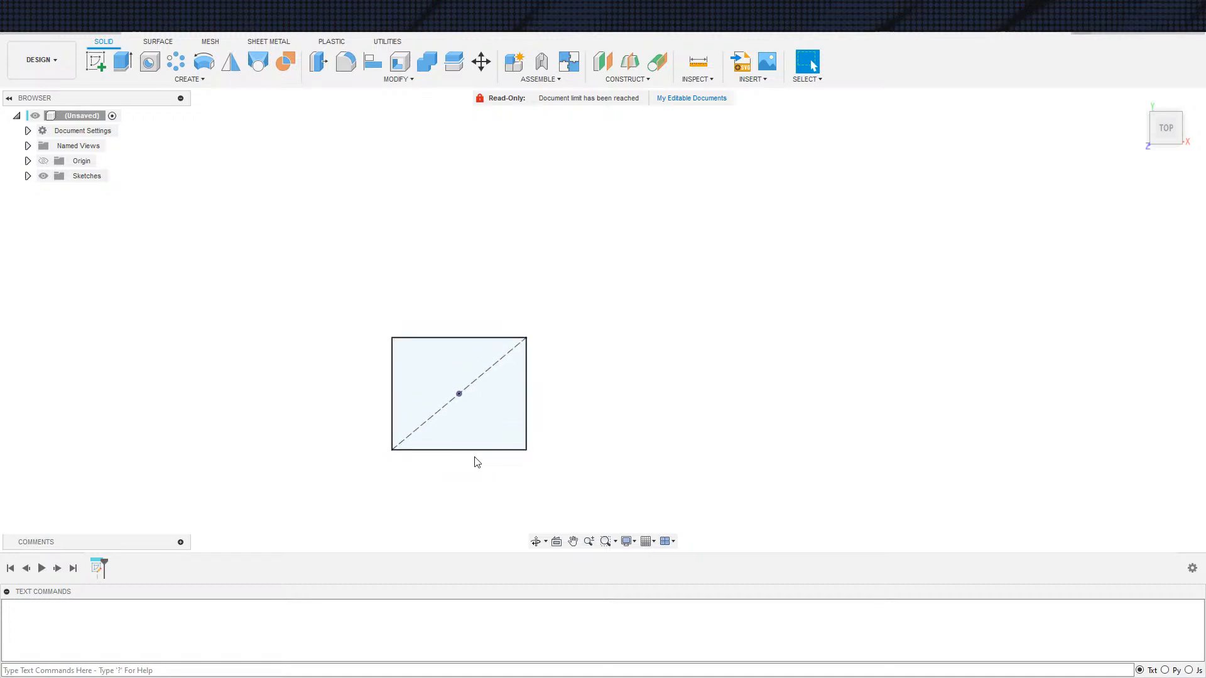
pyautogui.scroll(1, 452, 465)
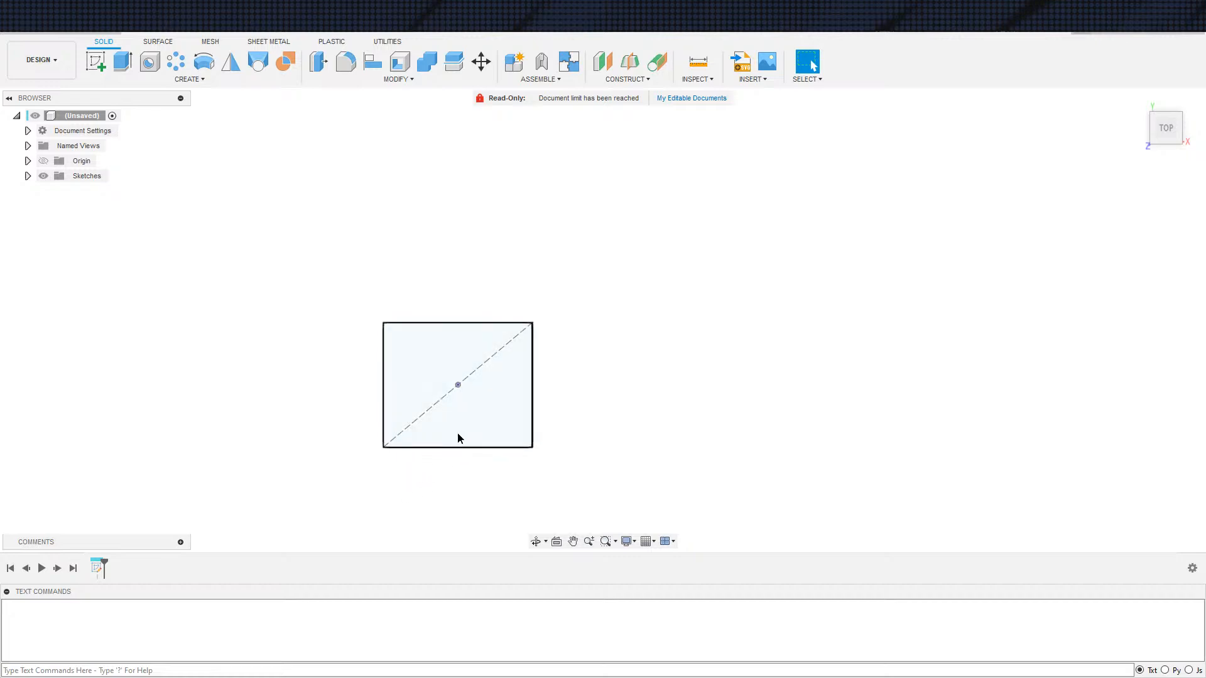
pyautogui.moveTo(457, 432); pyautogui.dragTo(518, 447)
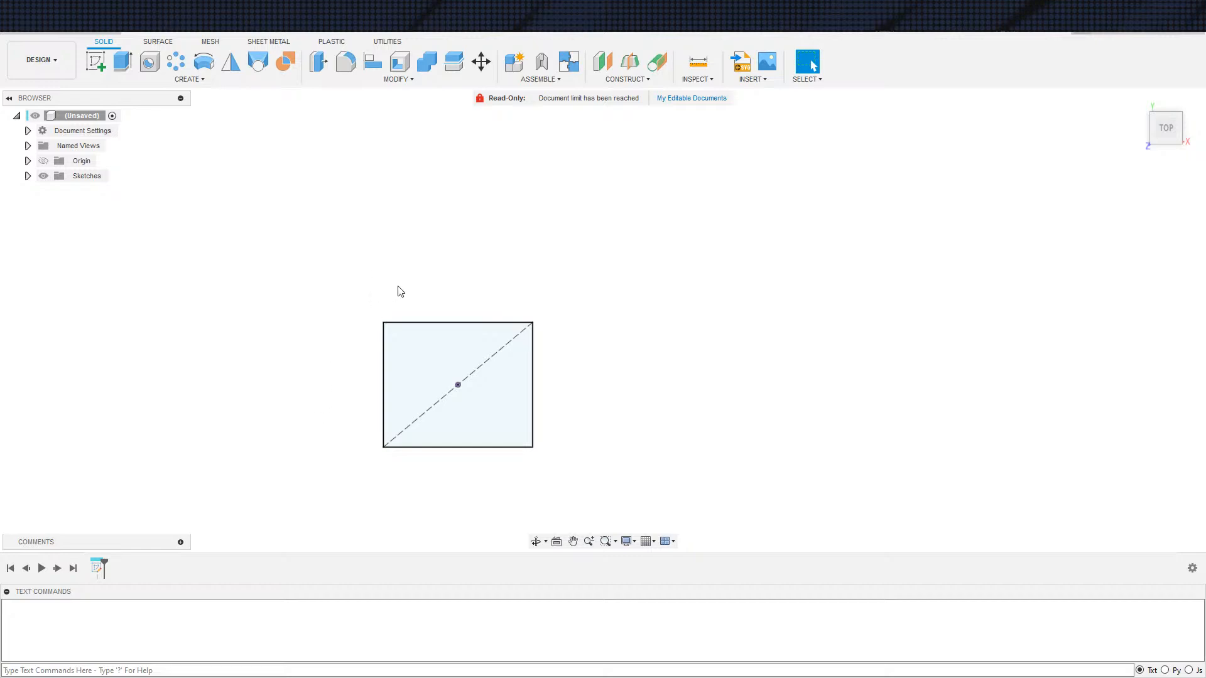
pyautogui.moveTo(385, 286)
pyautogui.mouseDown()
pyautogui.moveTo(437, 345)
pyautogui.moveTo(488, 336)
pyautogui.mouseUp()
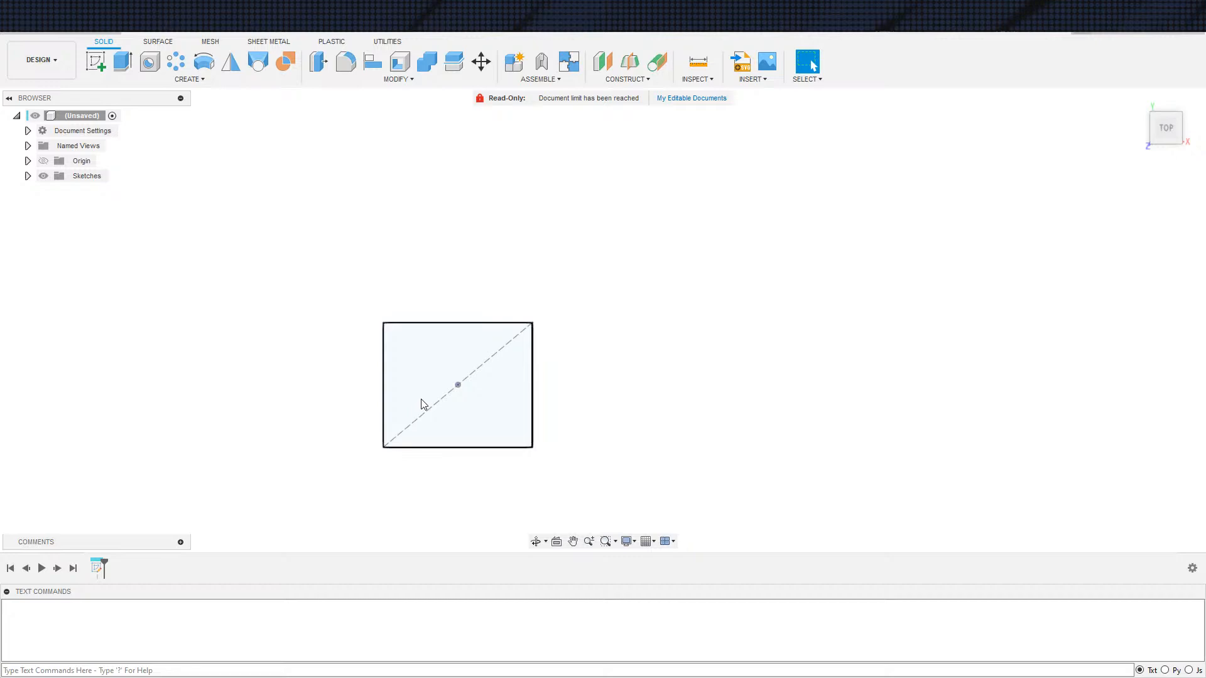
pyautogui.moveTo(446, 308)
pyautogui.mouseDown()
pyautogui.moveTo(489, 347)
pyautogui.moveTo(427, 348)
pyautogui.mouseUp()
pyautogui.moveTo(498, 301); pyautogui.dragTo(519, 333)
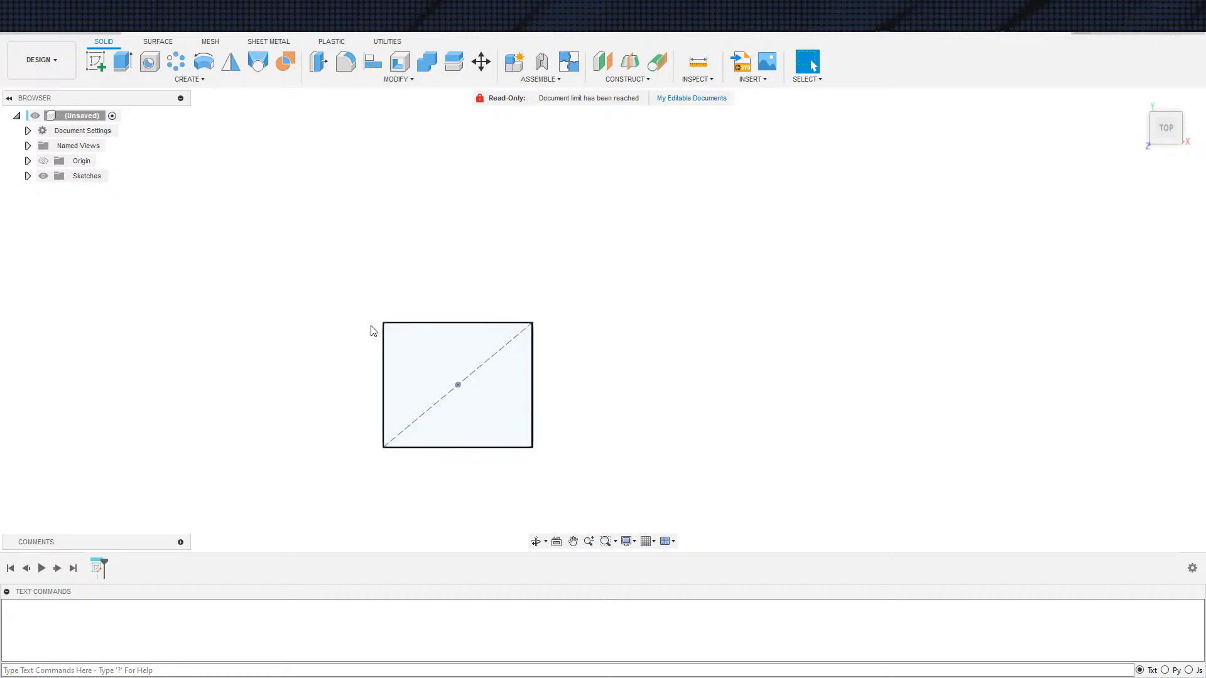
# Step: Reopen the rectangle sketch for editing
pyautogui.click(27, 176)
pyautogui.doubleClick(91, 191)
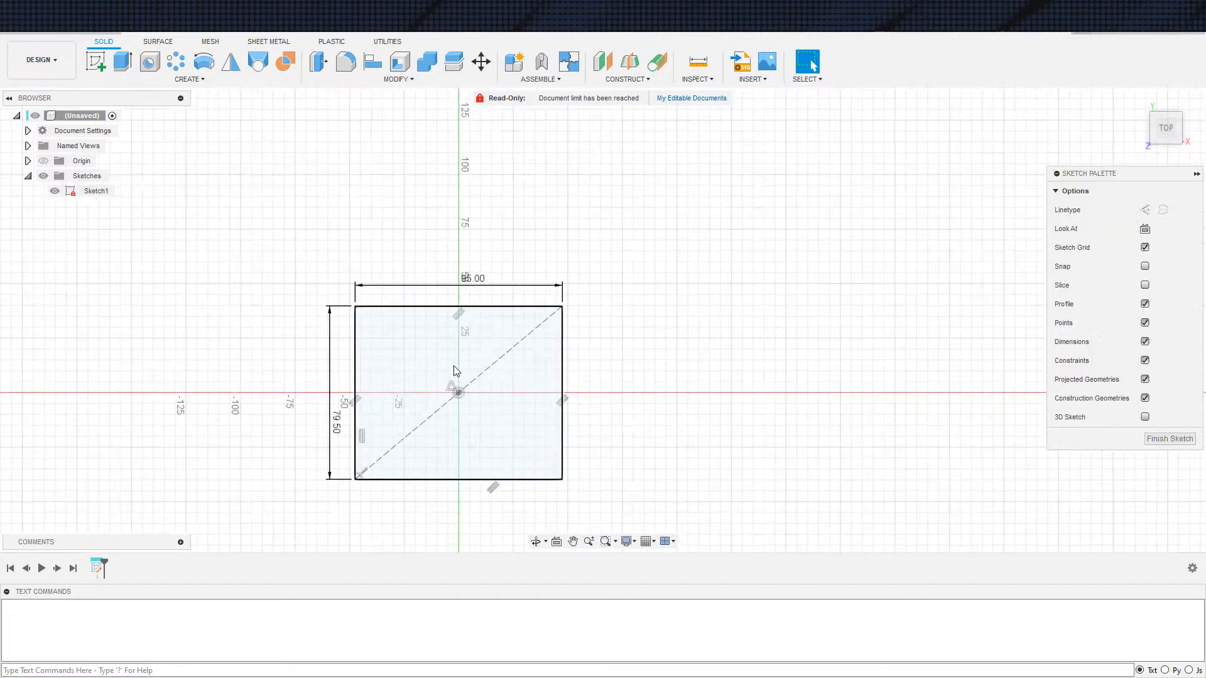
pyautogui.press('c')
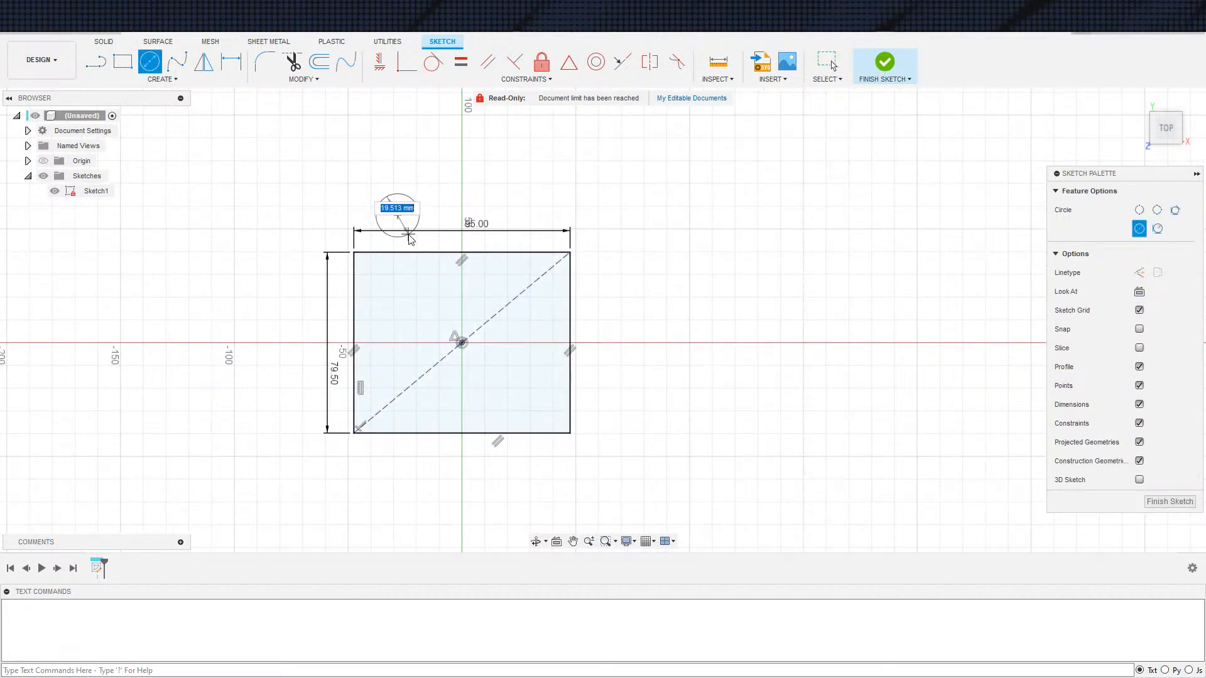
pyautogui.press('Escape')
pyautogui.scroll(3, 398, 247)
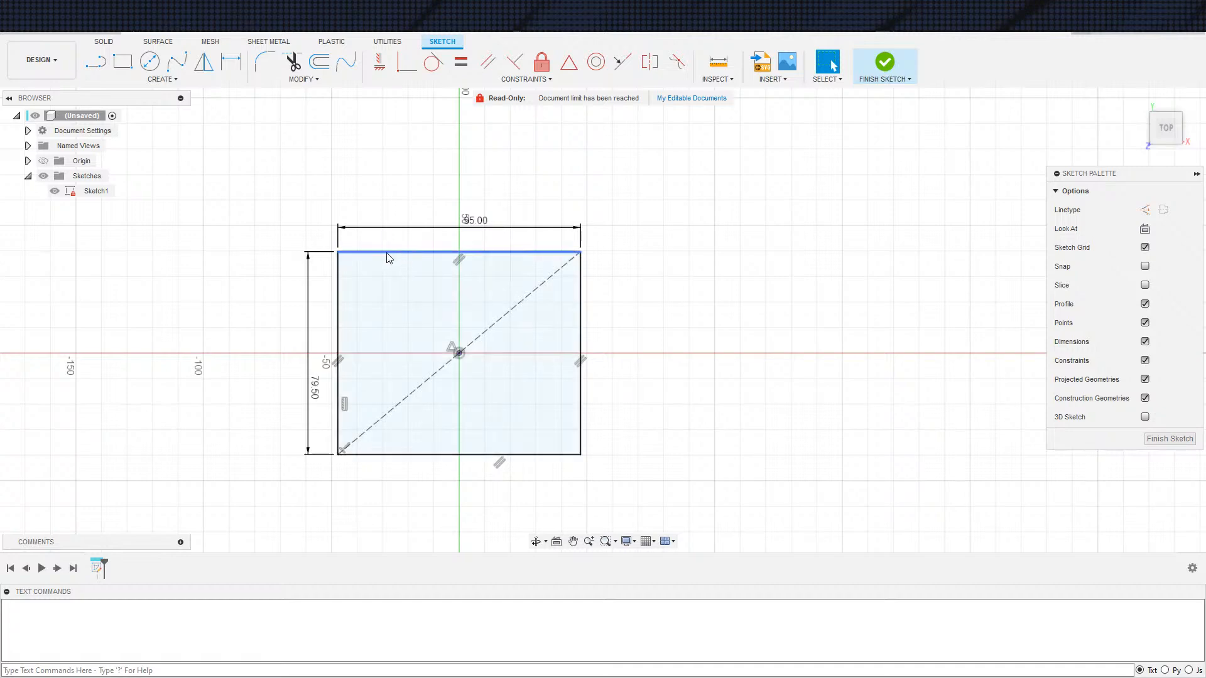
# Step: Sketch a trapezoid flaring outward from the rectangle's upper edge near its left corner, about 12 mm wide at the base and 8 mm tall
pyautogui.press('s')
pyautogui.press('Escape')
pyautogui.press('s')
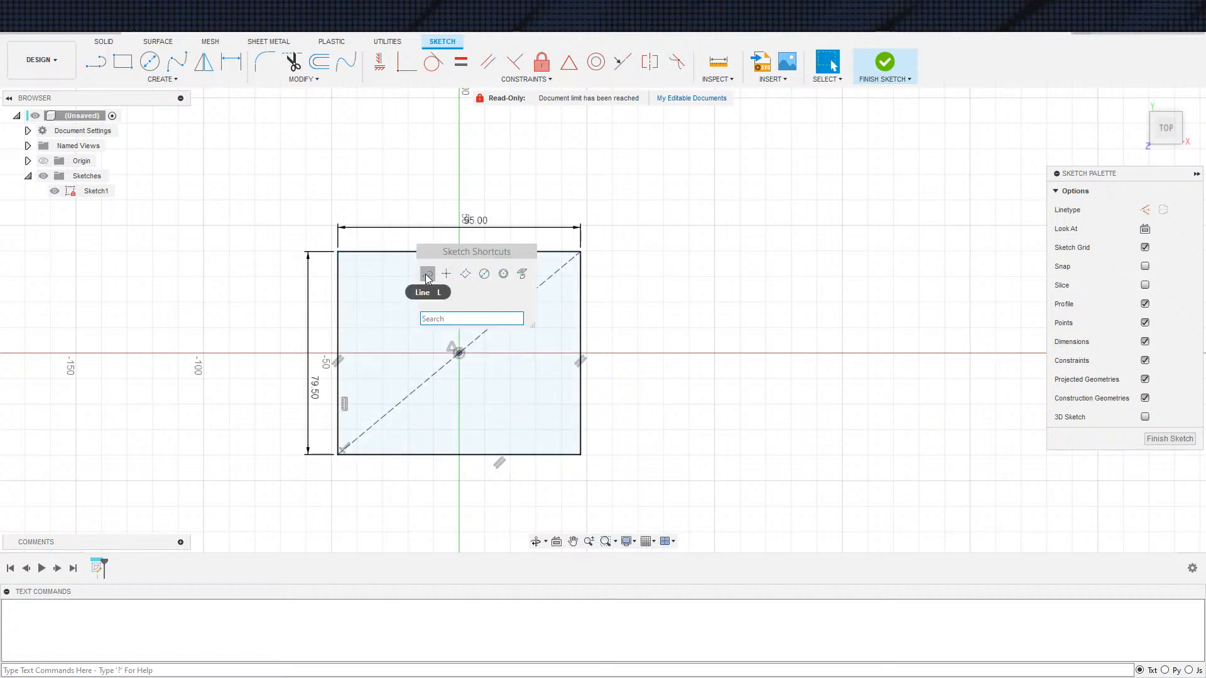
pyautogui.click(427, 275)
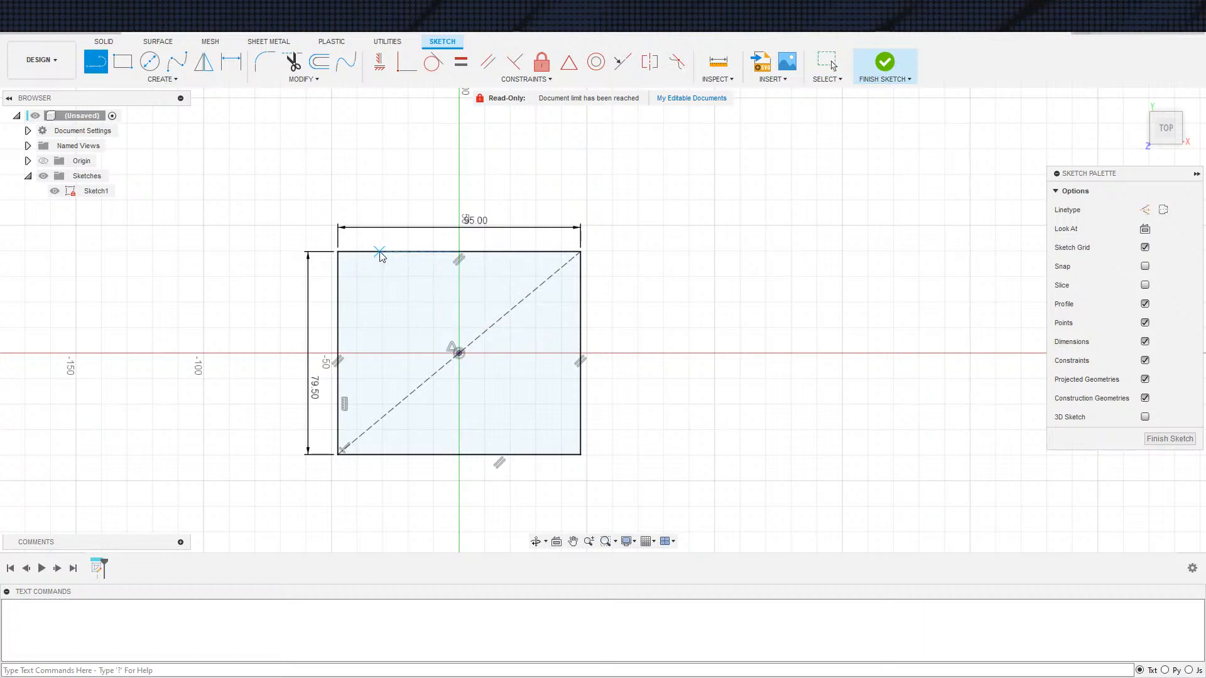
pyautogui.click(381, 252)
pyautogui.click(368, 232)
pyautogui.click(424, 232)
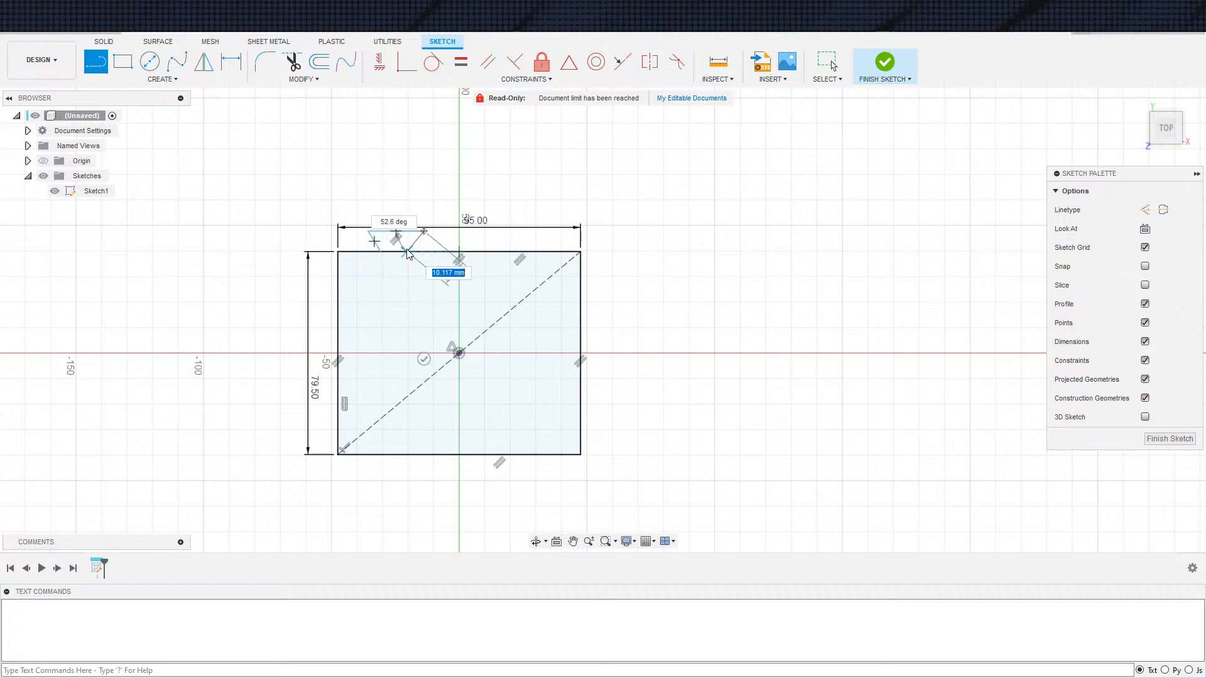
pyautogui.click(410, 252)
pyautogui.scroll(2, 500, 270)
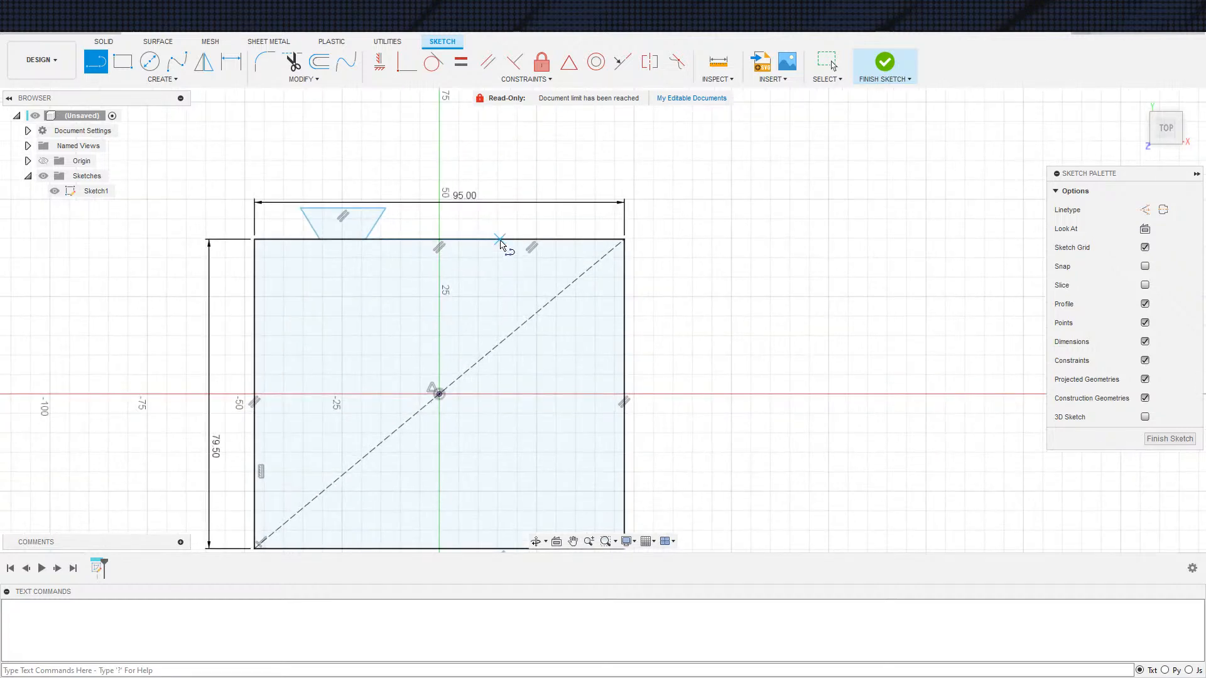
pyautogui.press('Escape')
pyautogui.scroll(2, 366, 269)
pyautogui.scroll(-2, 413, 262)
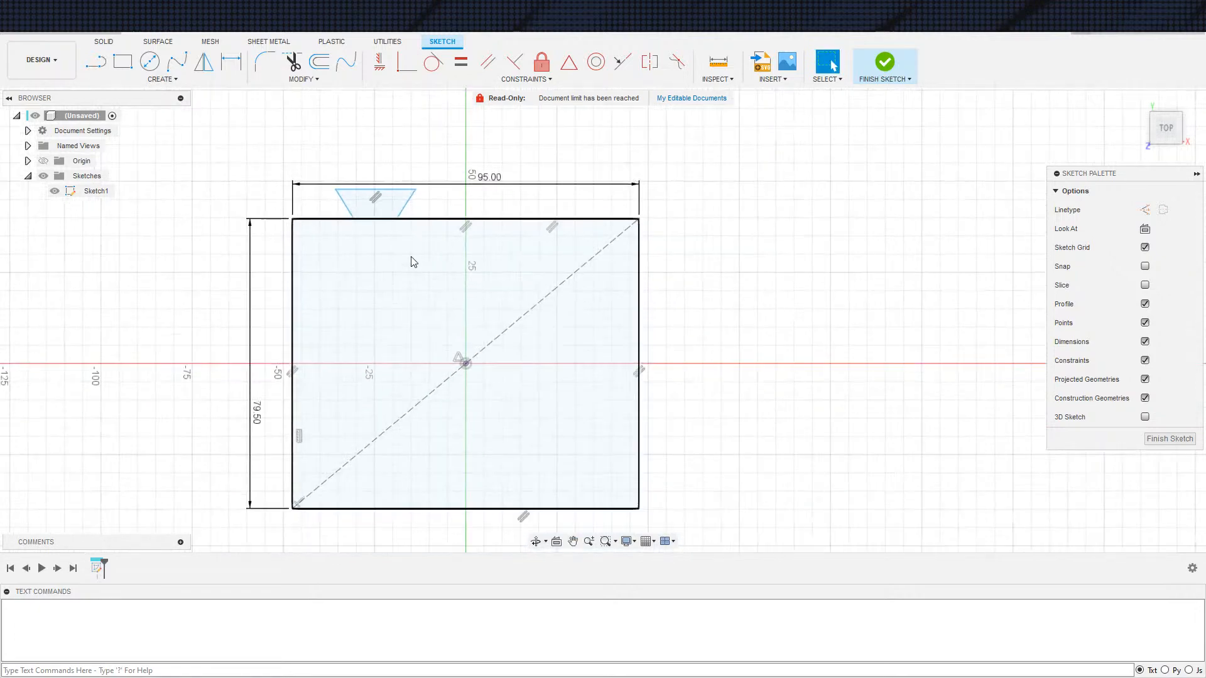
pyautogui.scroll(-1, 414, 262)
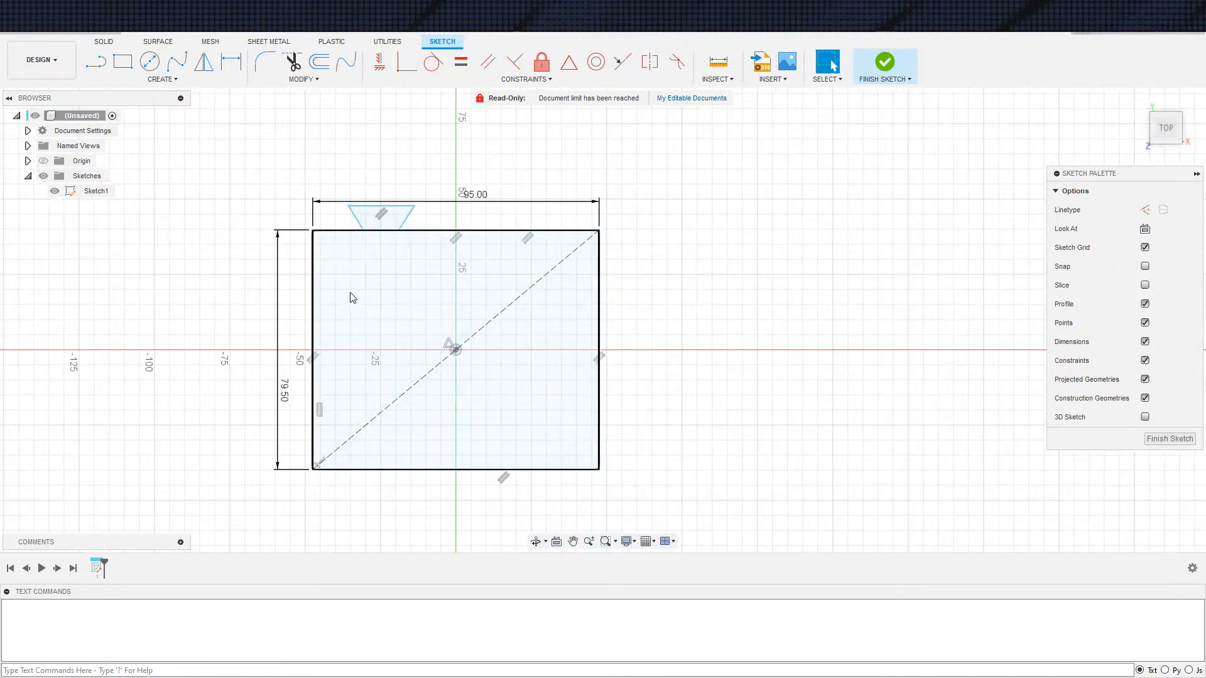
# Step: Draw a horizontal construction line through the rectangle's center, from its left edge to its right edge
pyautogui.press('x')
pyautogui.press('s')
pyautogui.click(366, 351)
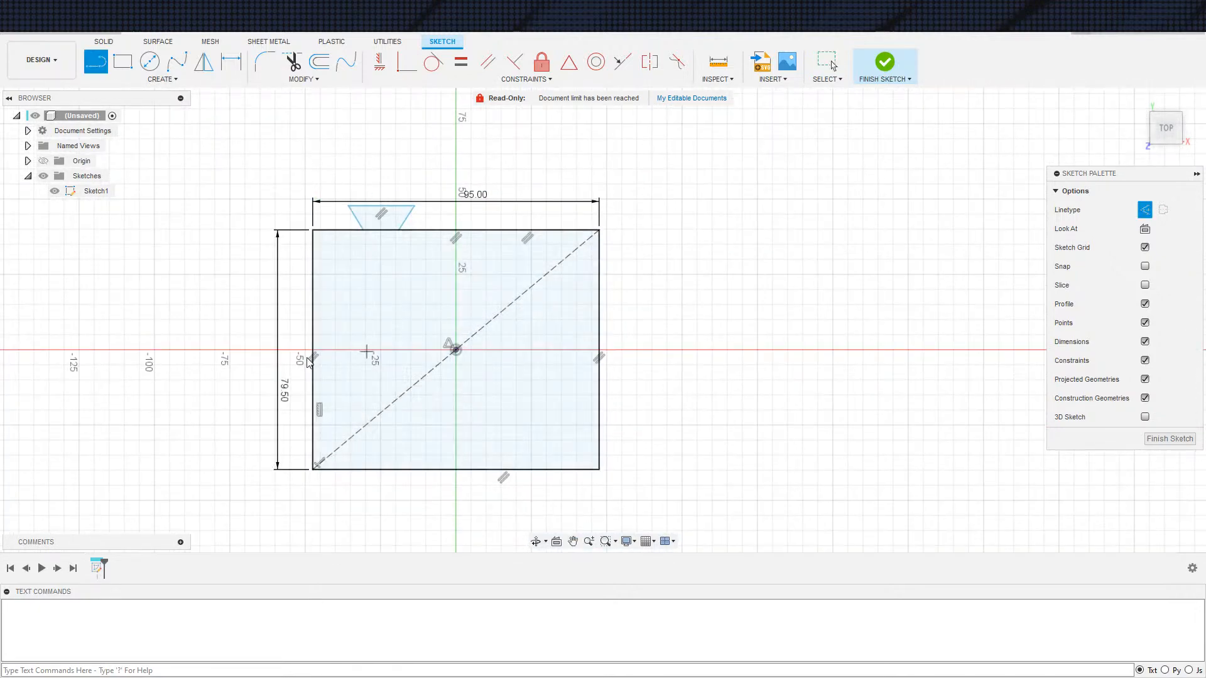
pyautogui.click(313, 352)
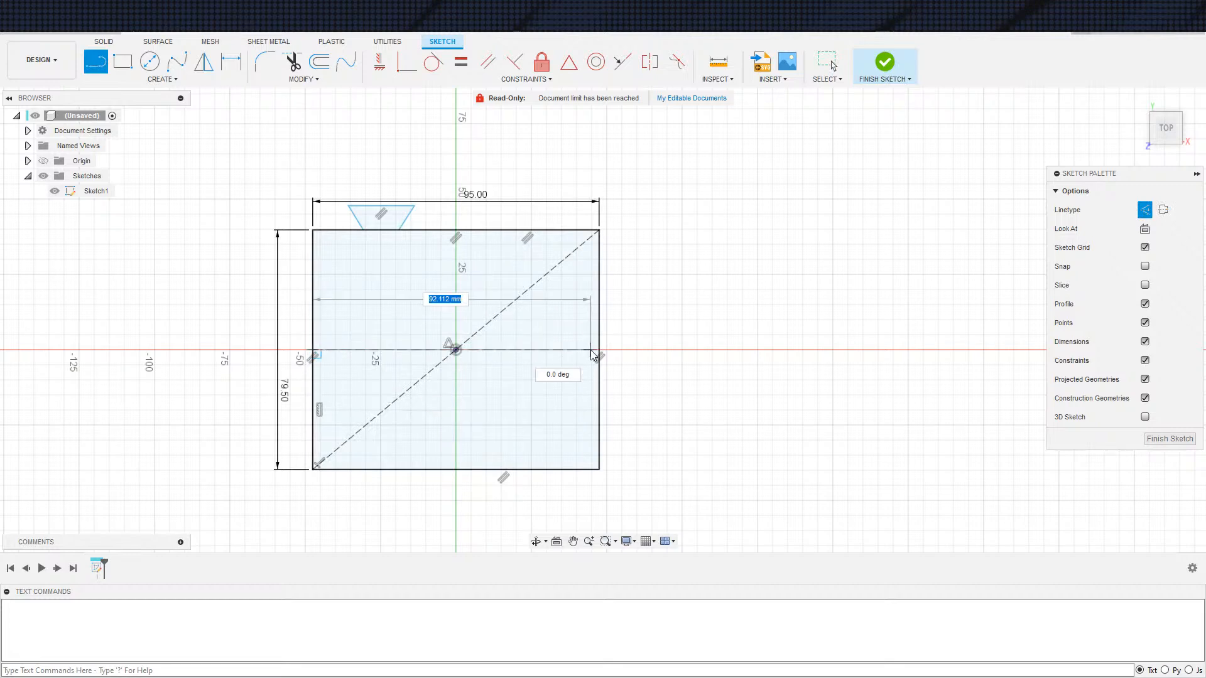
pyautogui.click(599, 351)
pyautogui.press('Escape')
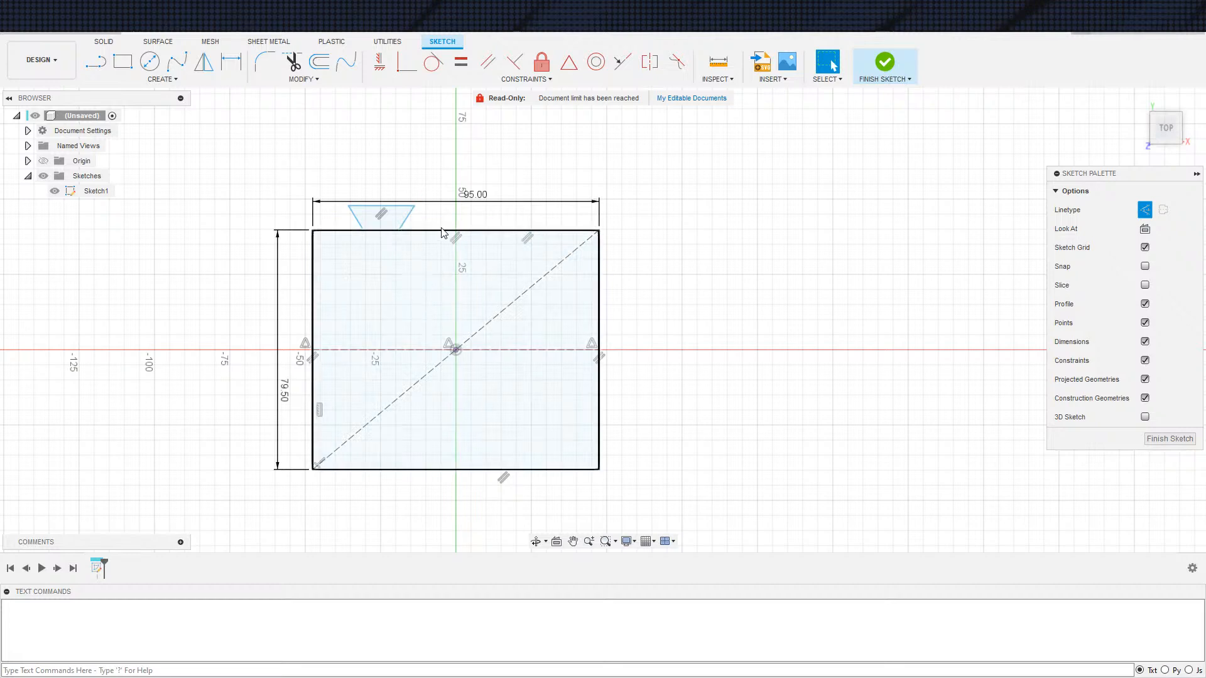
# Step: Dimension the trapezoid's base width along the rectangle's edge at 12 mm
pyautogui.press('d')
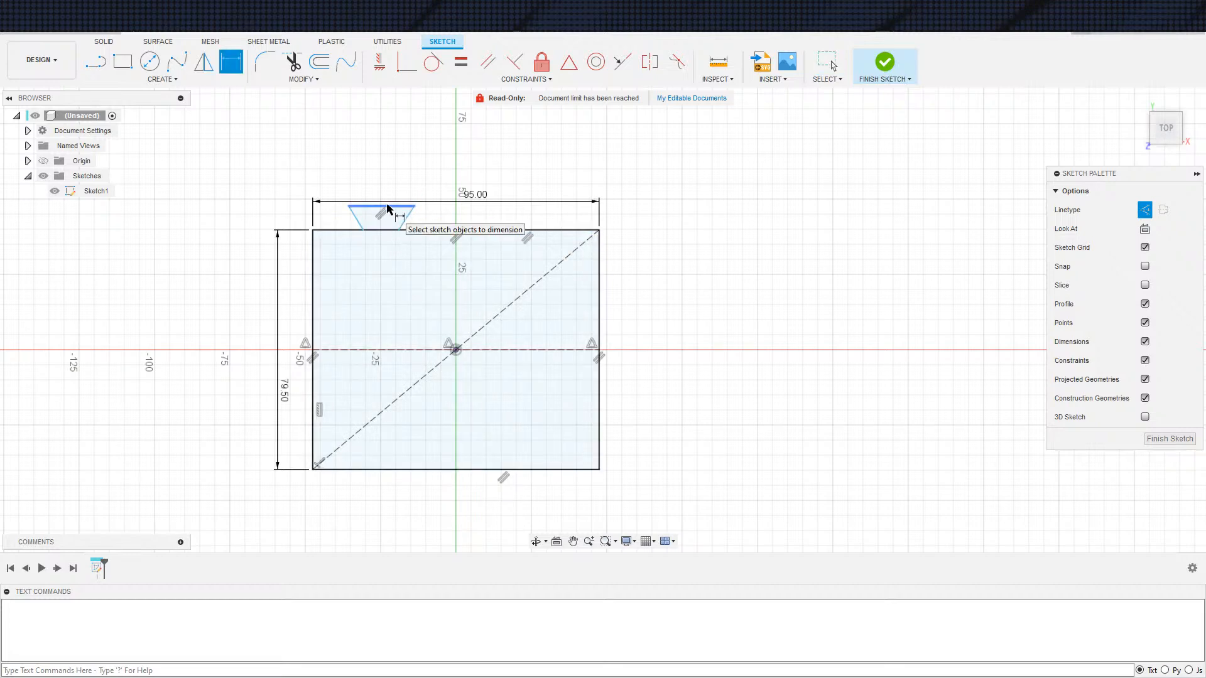
pyautogui.click(364, 231)
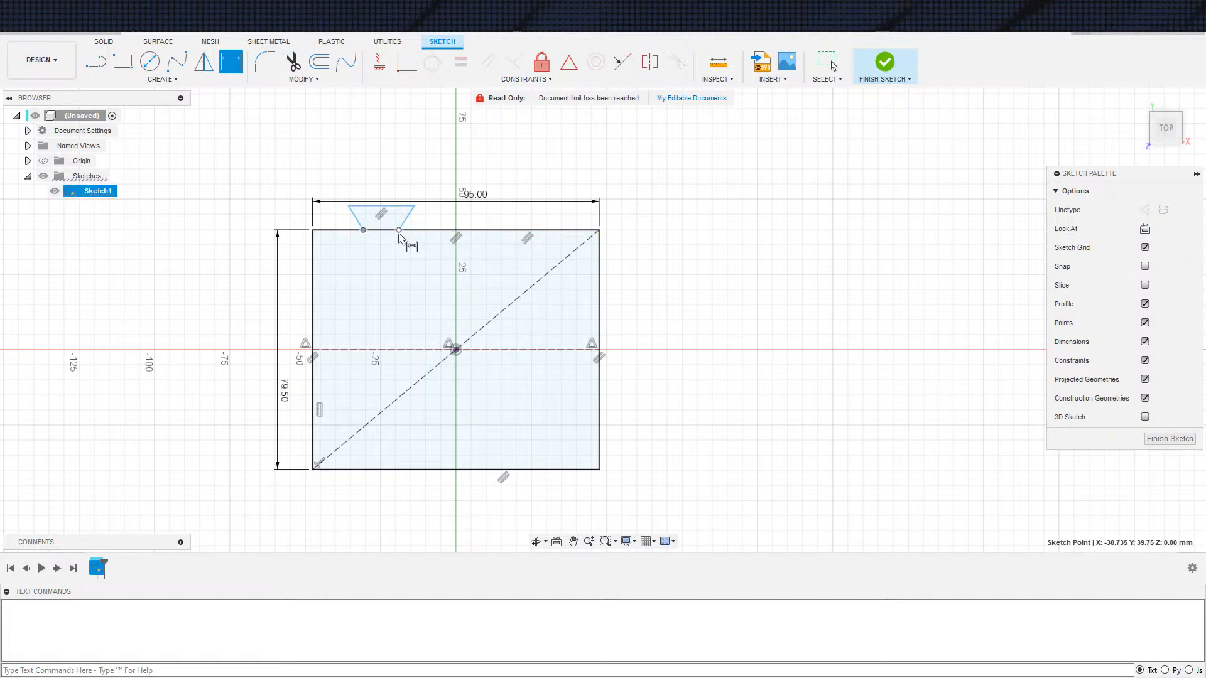
pyautogui.click(398, 231)
pyautogui.click(396, 254)
pyautogui.press('Return')
pyautogui.press('Escape')
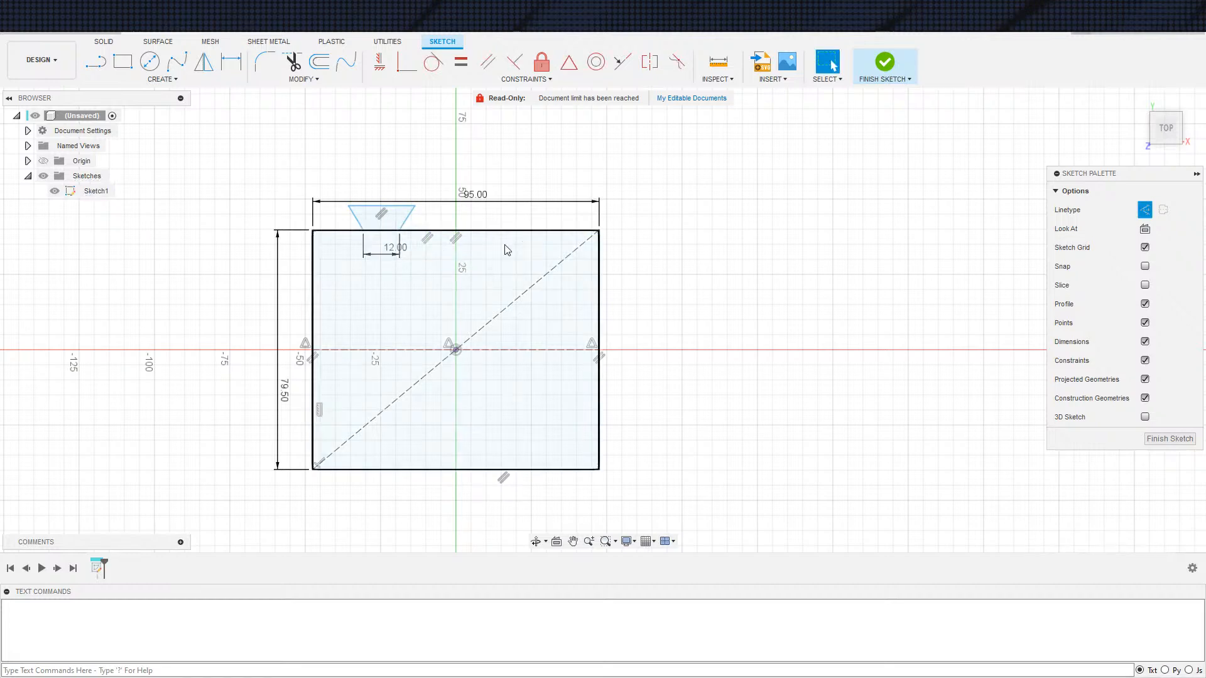
# Step: Dimension the trapezoid's height above the rectangle's upper edge at 8 mm
pyautogui.press('d')
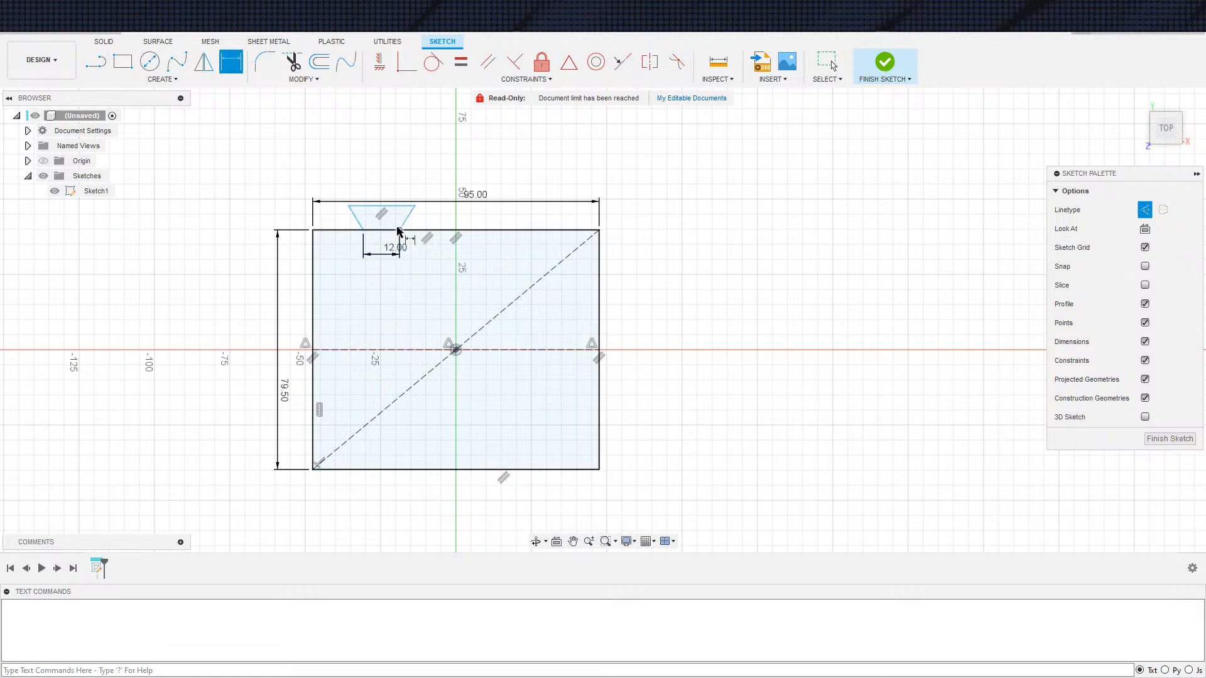
pyautogui.click(397, 231)
pyautogui.click(385, 206)
pyautogui.click(279, 207)
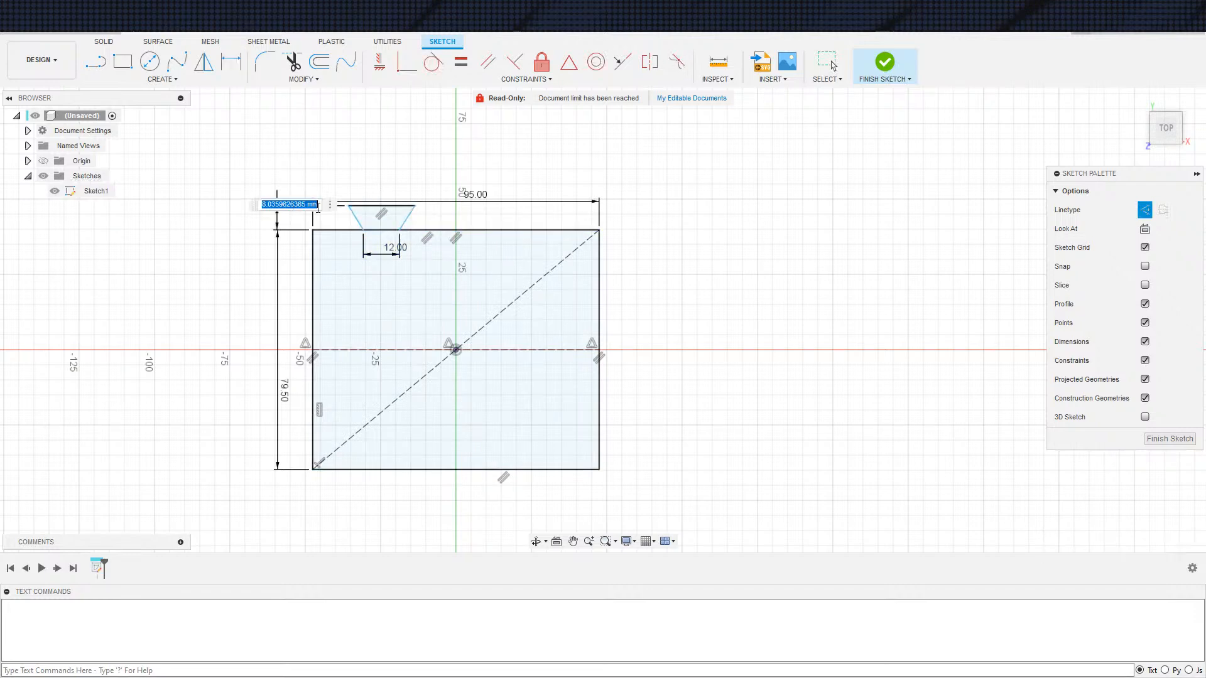
pyautogui.write('8')
pyautogui.press('Return')
pyautogui.press('Escape')
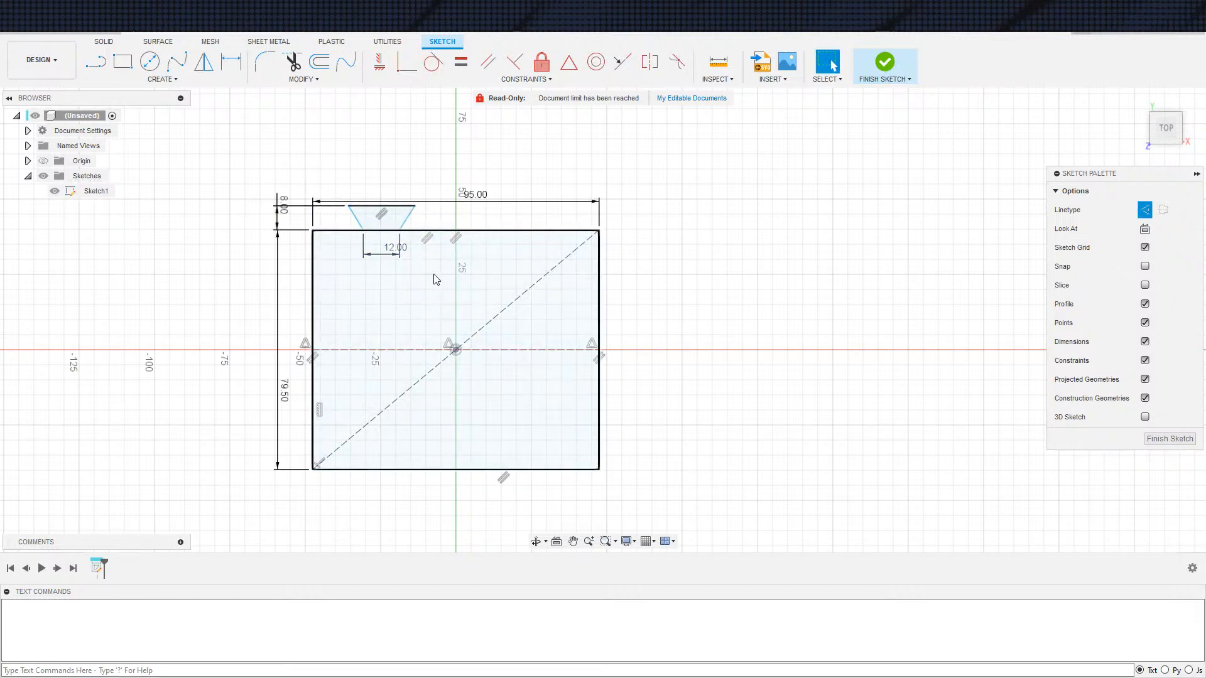
# Step: Make the trapezoid's two slanted sides equal in length with an Equal constraint
pyautogui.press('d')
pyautogui.click(407, 224)
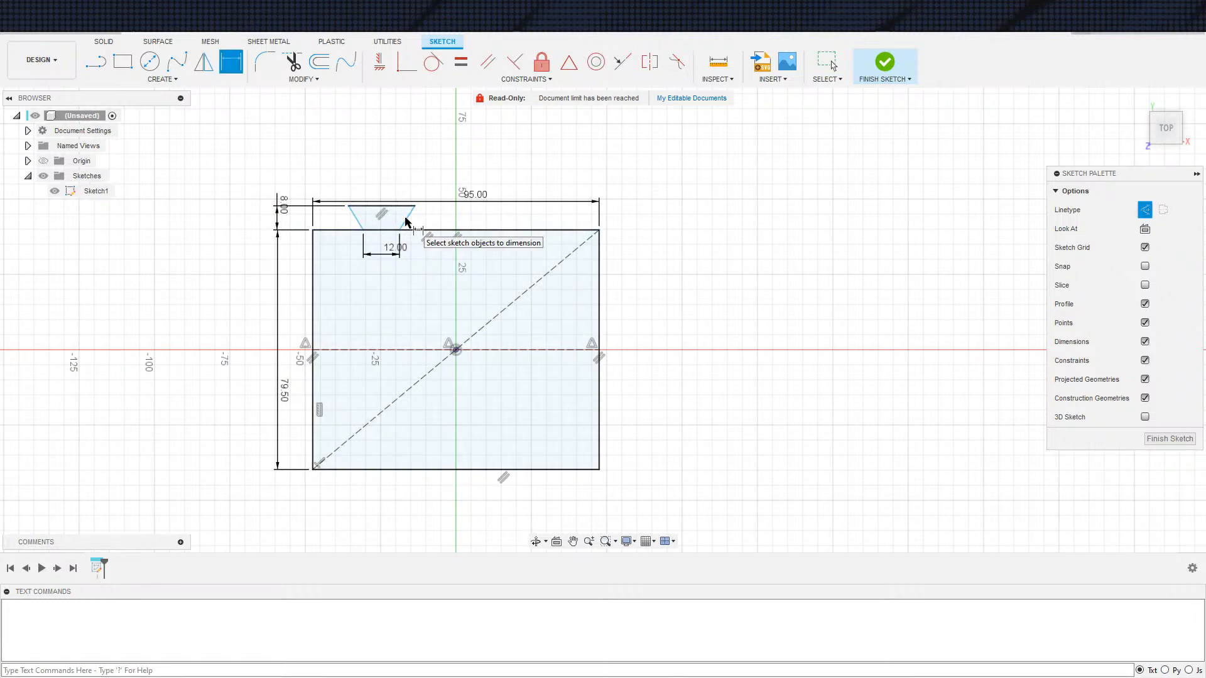
pyautogui.press('Escape')
pyautogui.click(366, 221)
pyautogui.press('=')
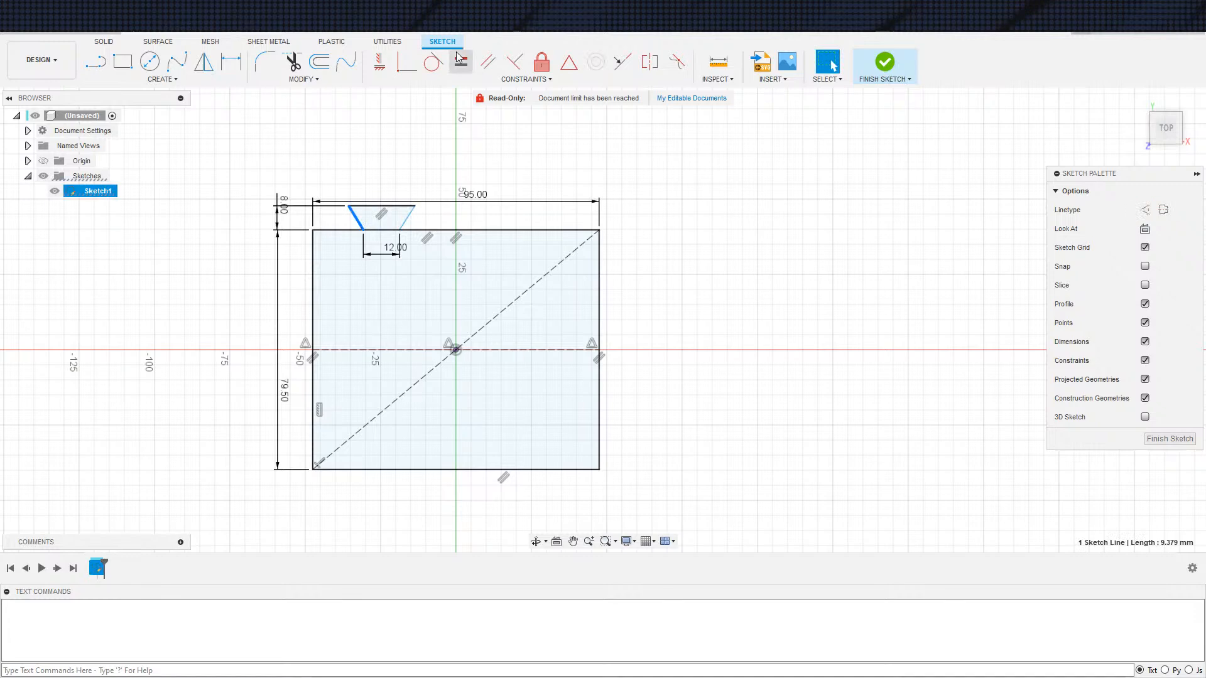
pyautogui.click(407, 225)
# Step: Dimension the angle between the trapezoid's top line and its right slanted side at 45 degrees
pyautogui.press('d')
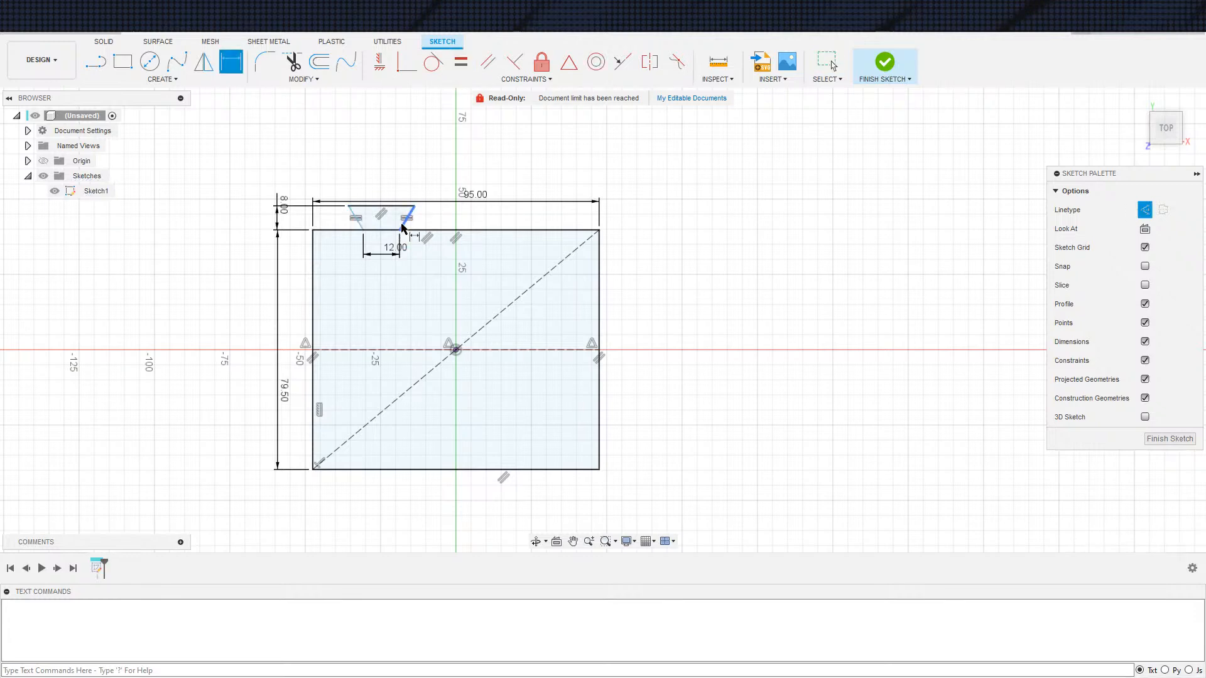
pyautogui.click(397, 207)
pyautogui.click(402, 213)
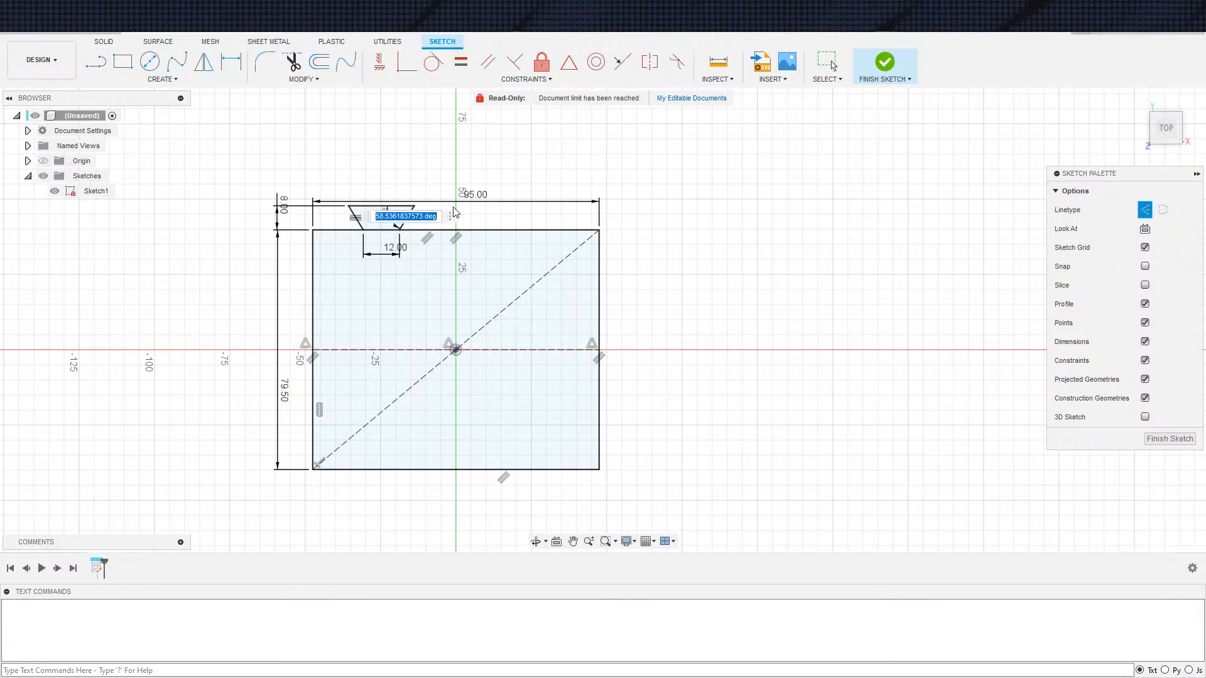
pyautogui.write('45')
pyautogui.press('Return')
pyautogui.press('Escape')
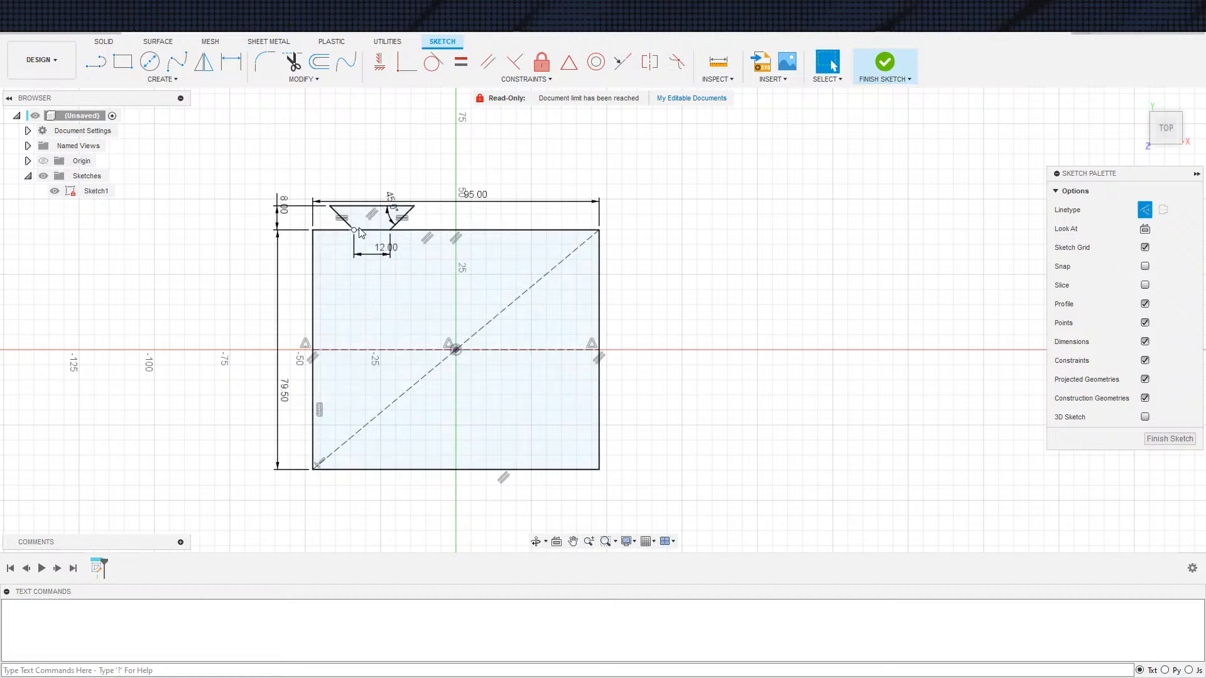
# Step: Set the trapezoid's side angle to 55 degrees
pyautogui.doubleClick(388, 221)
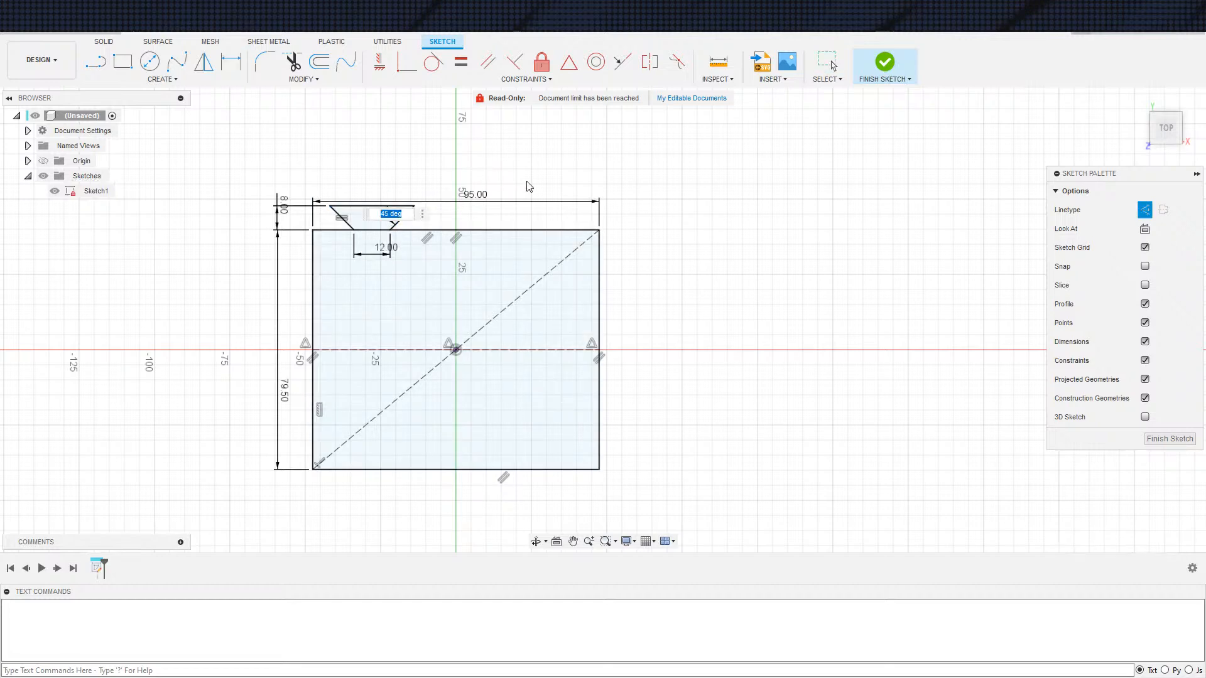
pyautogui.write('55')
pyautogui.press('Return')
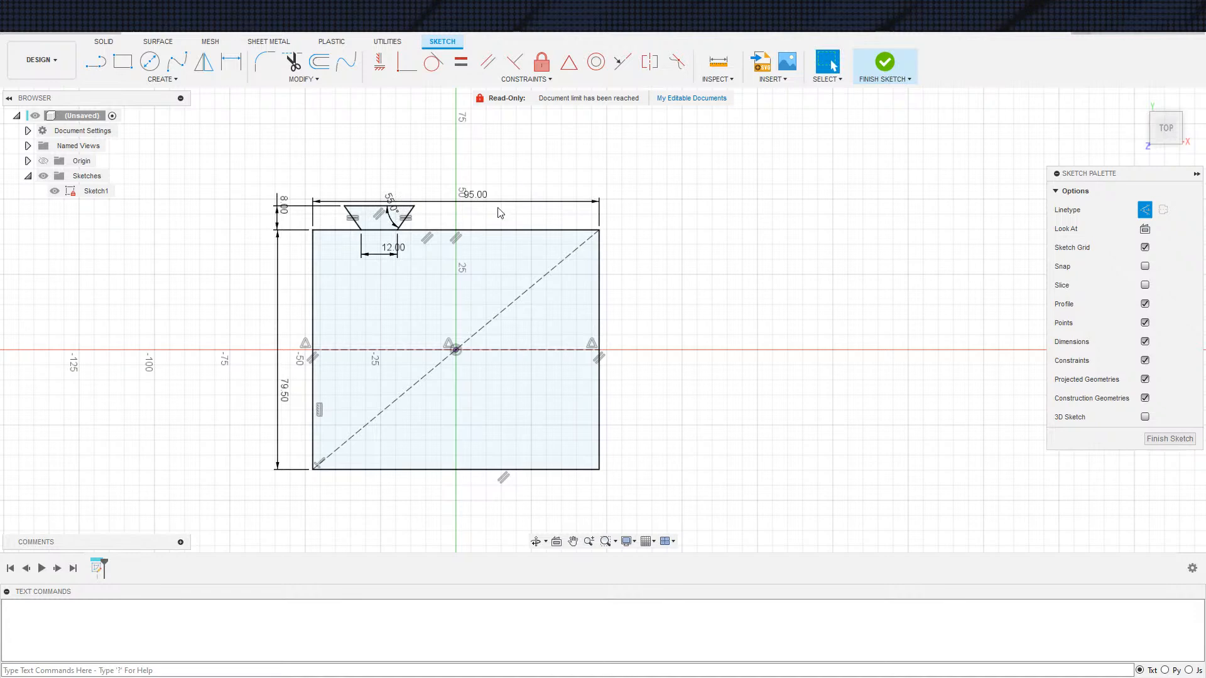
# Step: Set the trapezoid's side angle to 60 degrees
pyautogui.doubleClick(392, 223)
pyautogui.write('60')
pyautogui.press('Return')
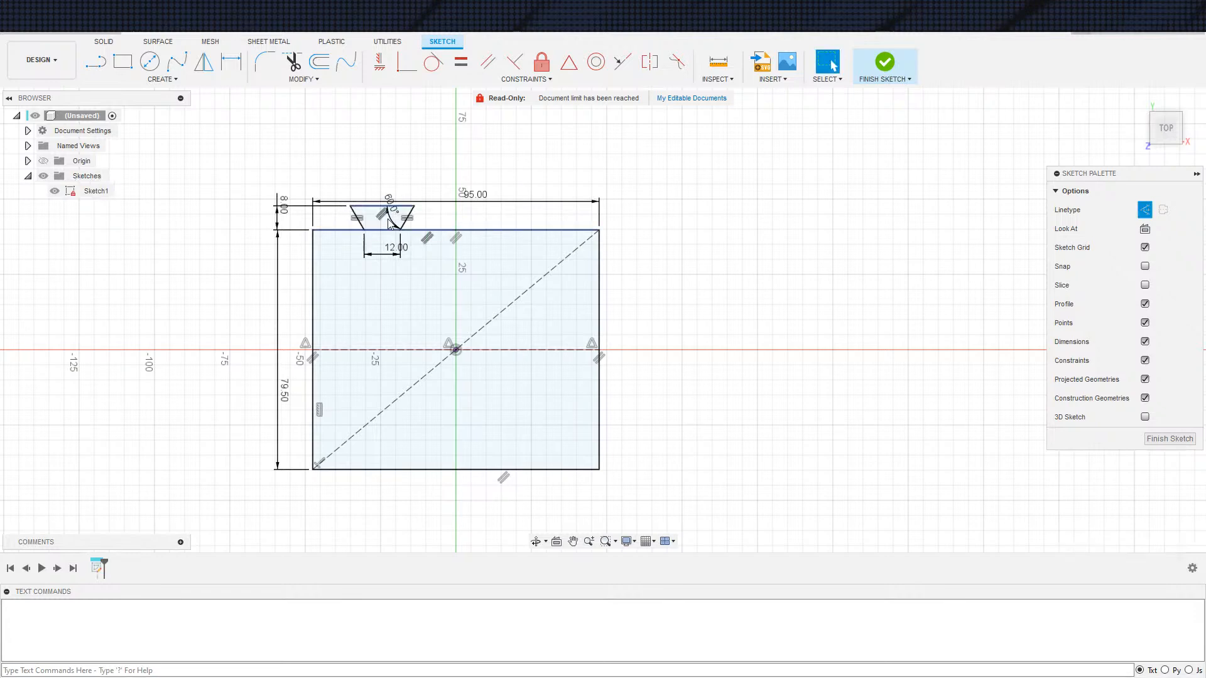
pyautogui.scroll(2, 393, 229)
pyautogui.scroll(-2, 393, 229)
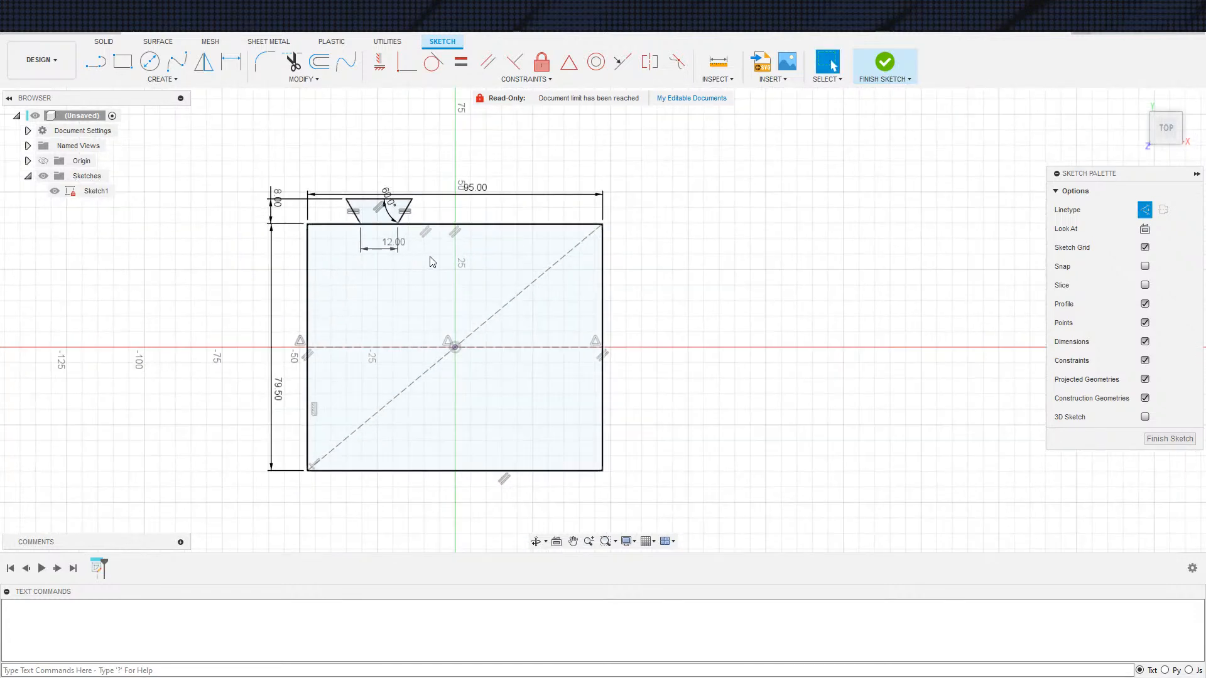
# Step: Dimension the horizontal distance from the trapezoid's right base corner to the rectangle's center at 20 mm
pyautogui.scroll(1, 396, 230)
pyautogui.press('d')
pyautogui.click(398, 224)
pyautogui.click(454, 347)
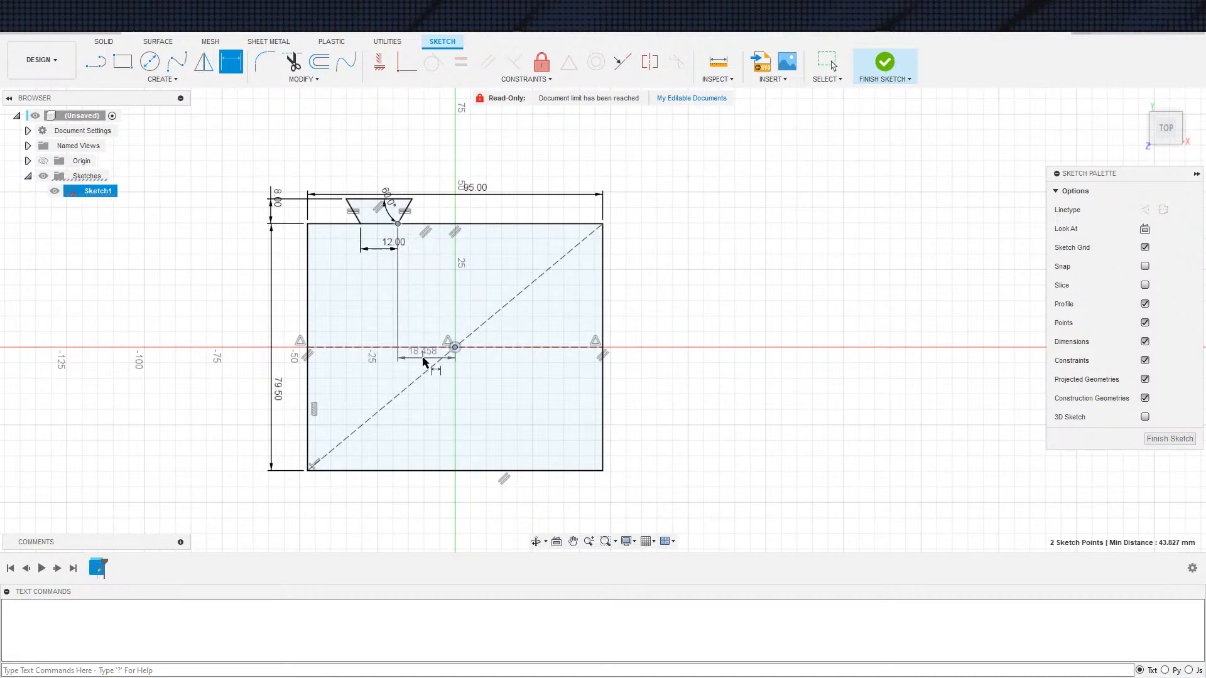
pyautogui.click(438, 158)
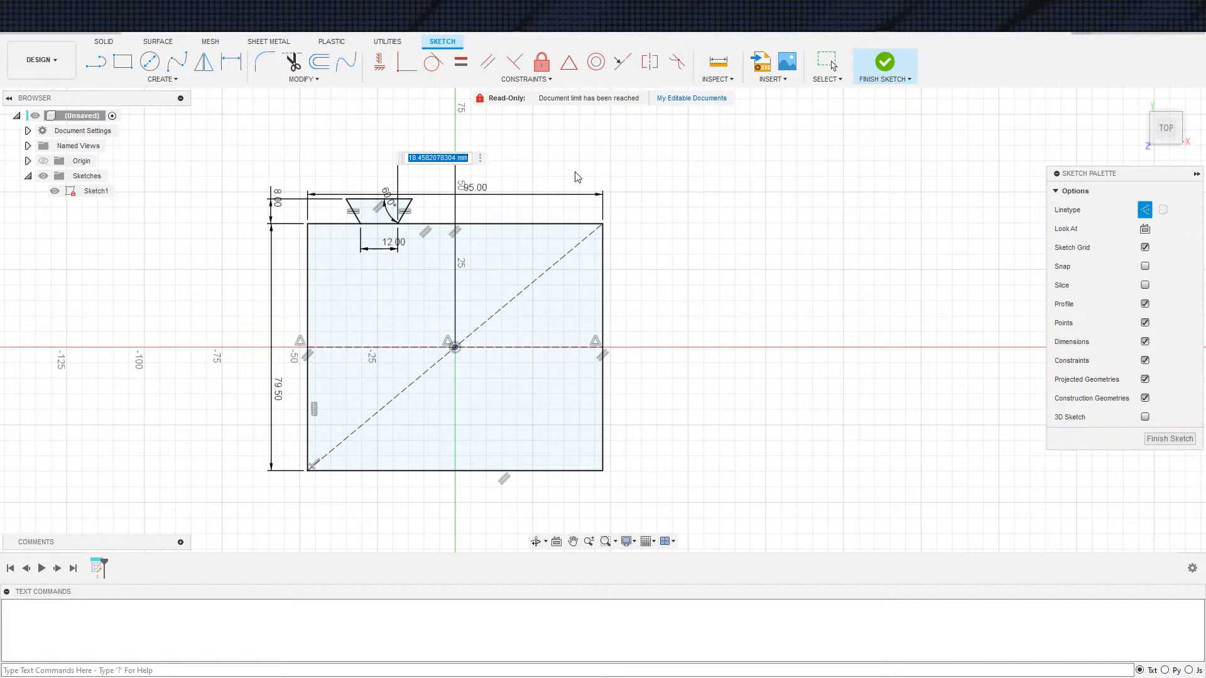
pyautogui.write('20')
pyautogui.press('Return')
pyautogui.press('Escape')
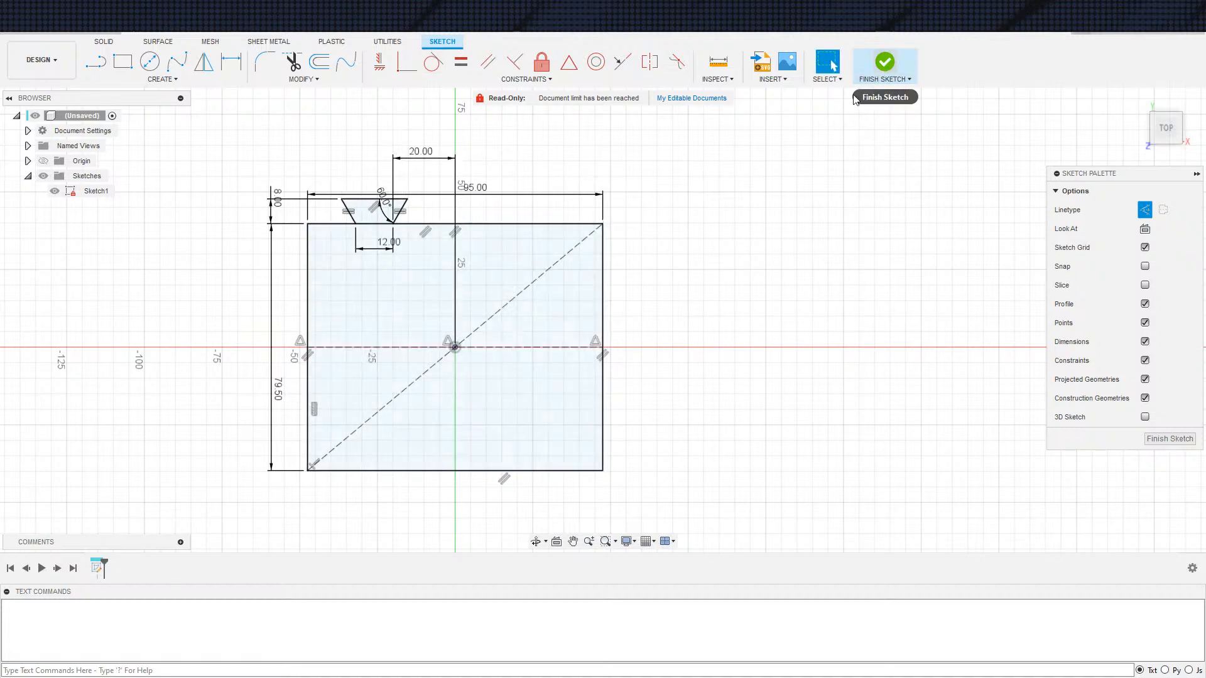
# Step: Try to mirror the trapezoid's three lines across the horizontal construction line
pyautogui.click(204, 61)
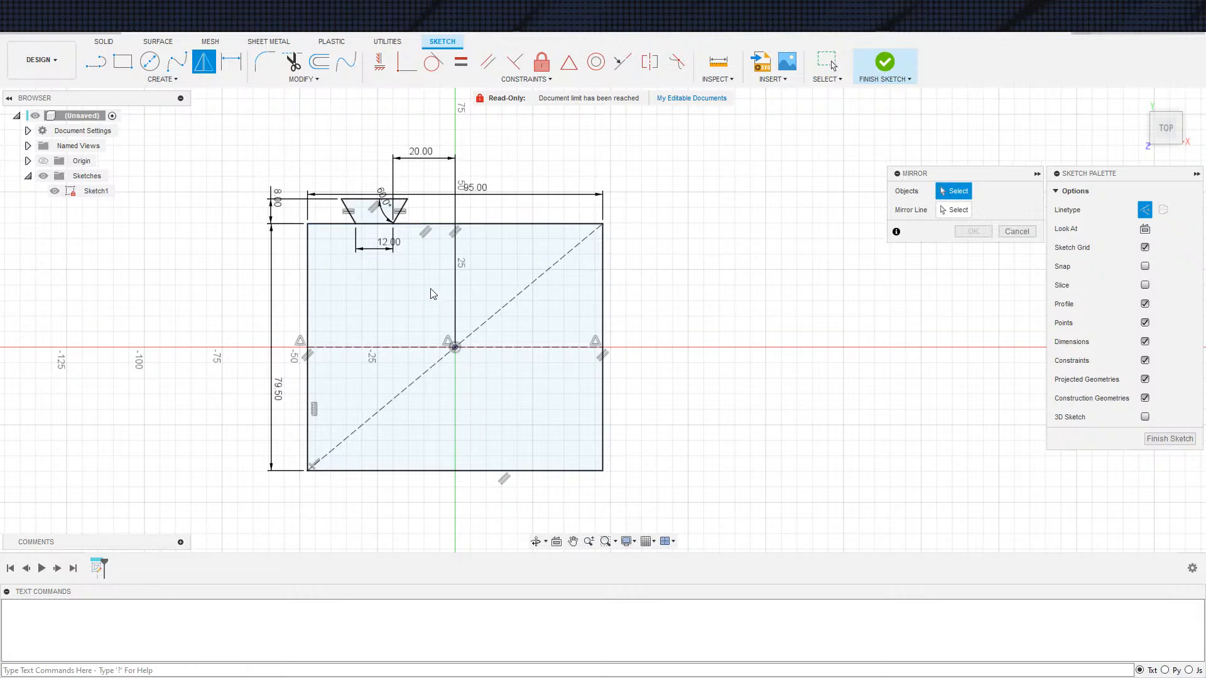
pyautogui.doubleClick(406, 215)
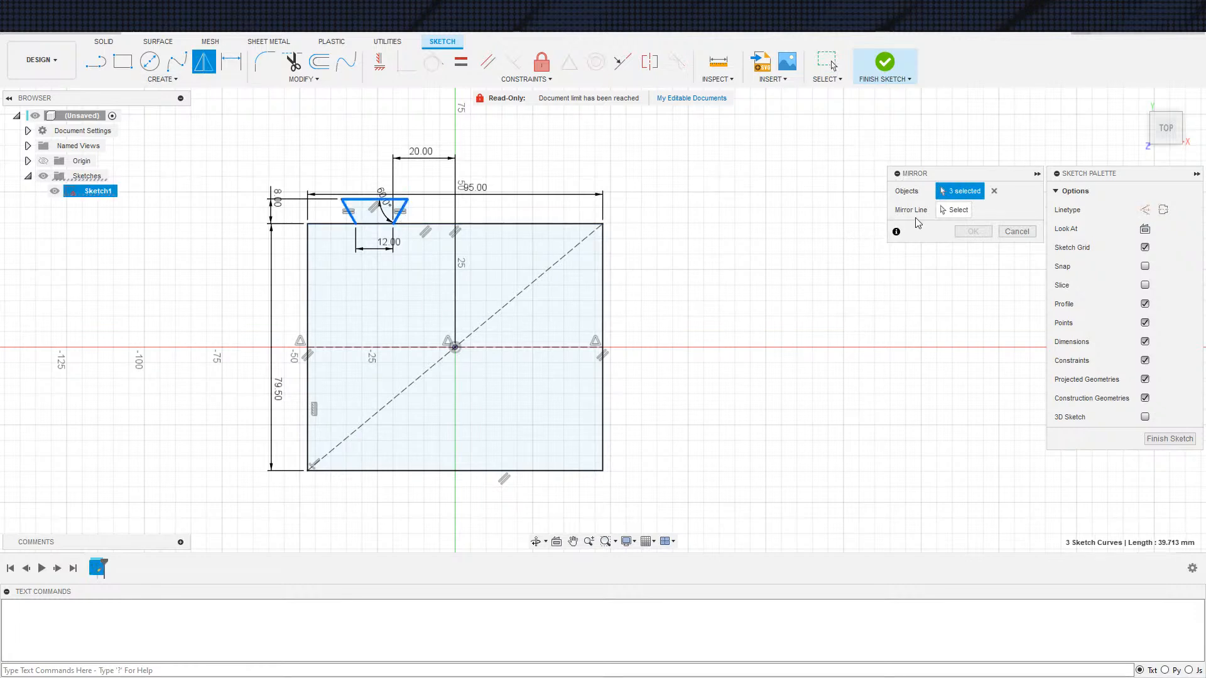
pyautogui.click(954, 209)
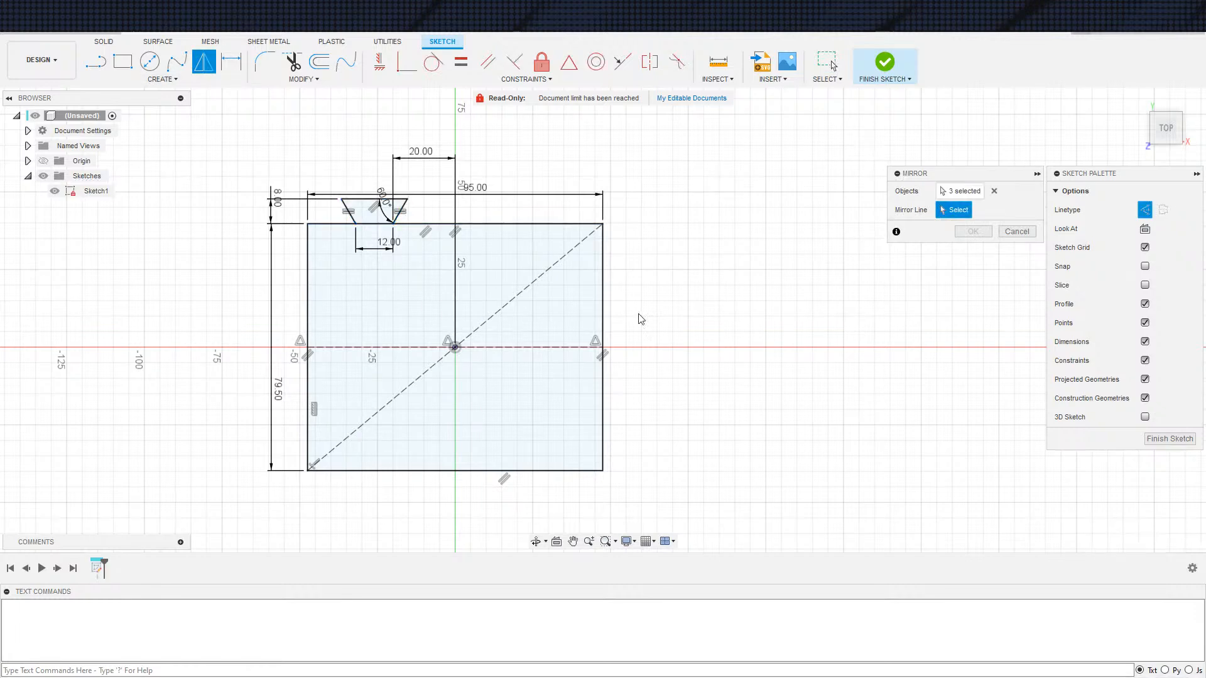
pyautogui.click(568, 349)
pyautogui.press('Return')
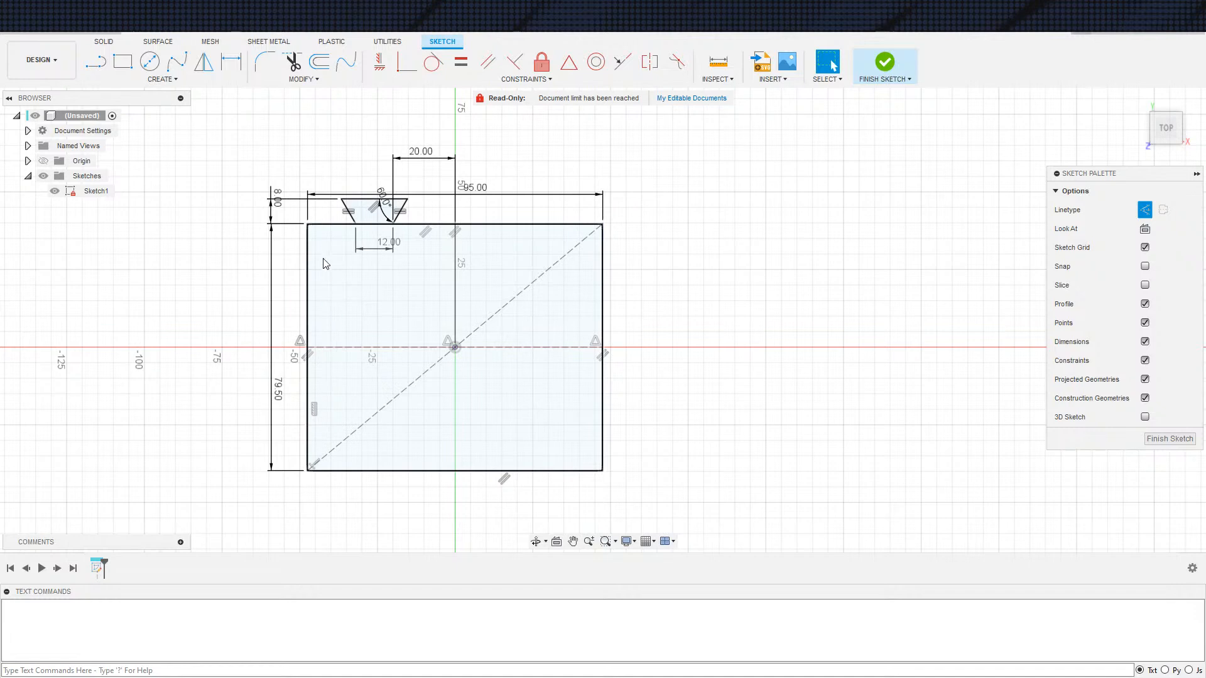
# Step: Mirror the trapezoid's three lines across the plate's horizontal construction centerline
pyautogui.click(204, 65)
pyautogui.doubleClick(351, 212)
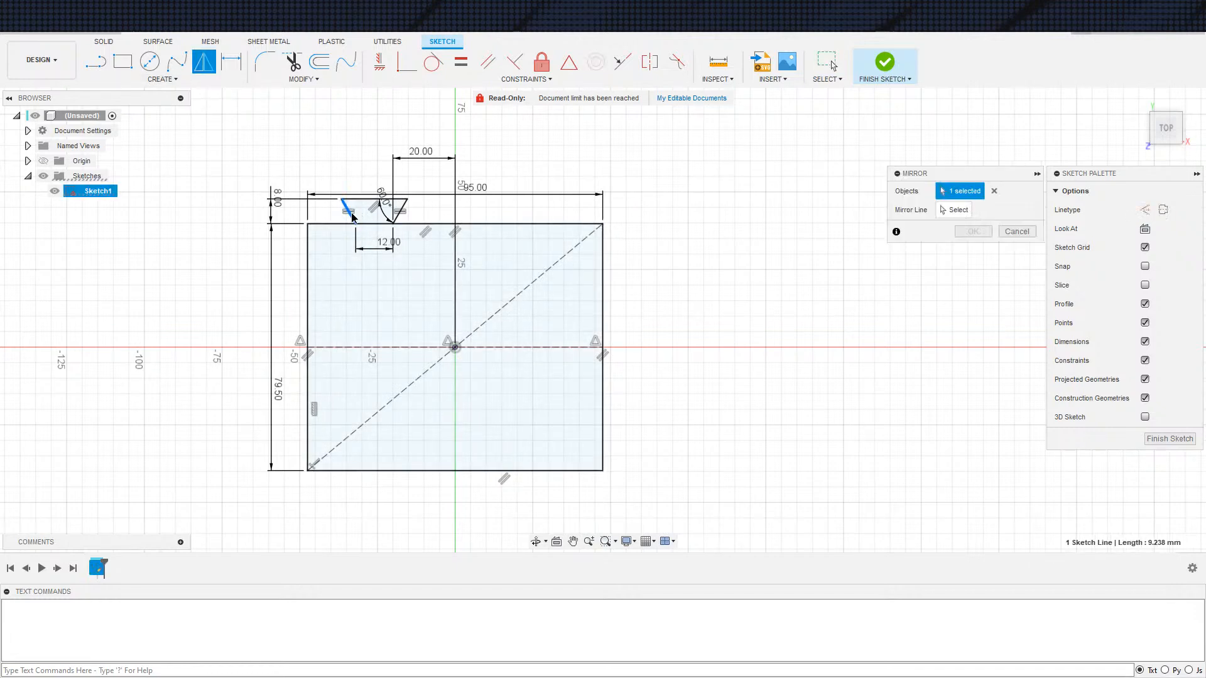
pyautogui.click(955, 210)
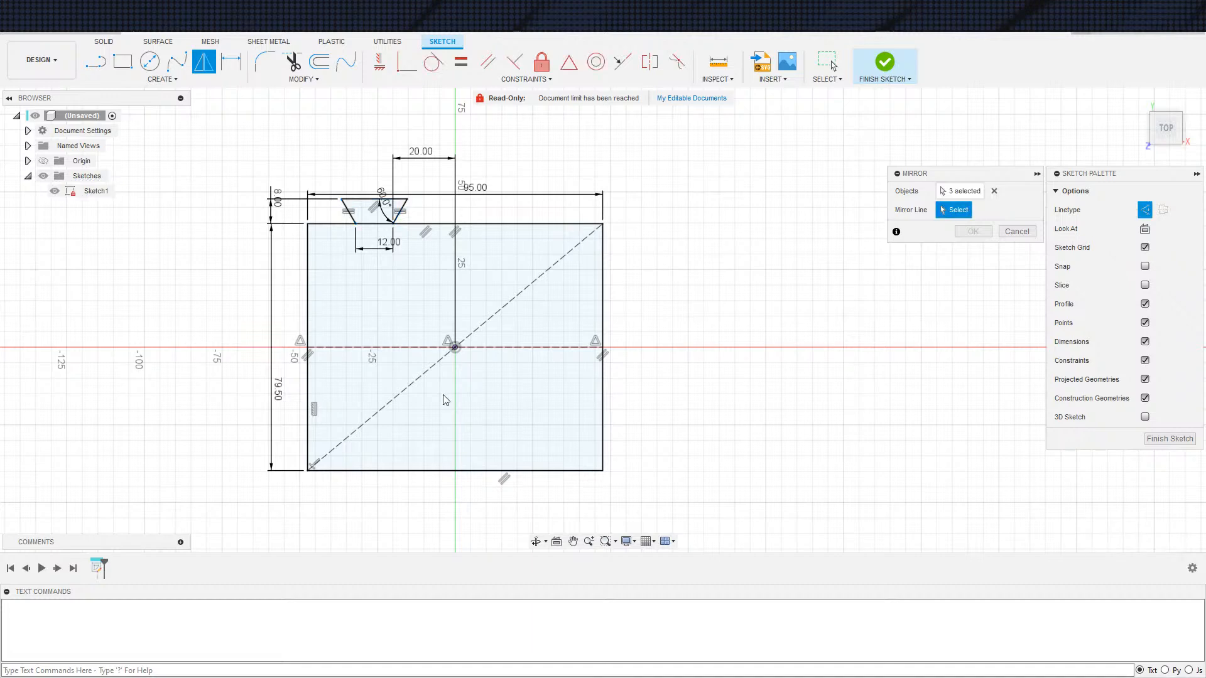
pyautogui.click(510, 348)
pyautogui.click(973, 231)
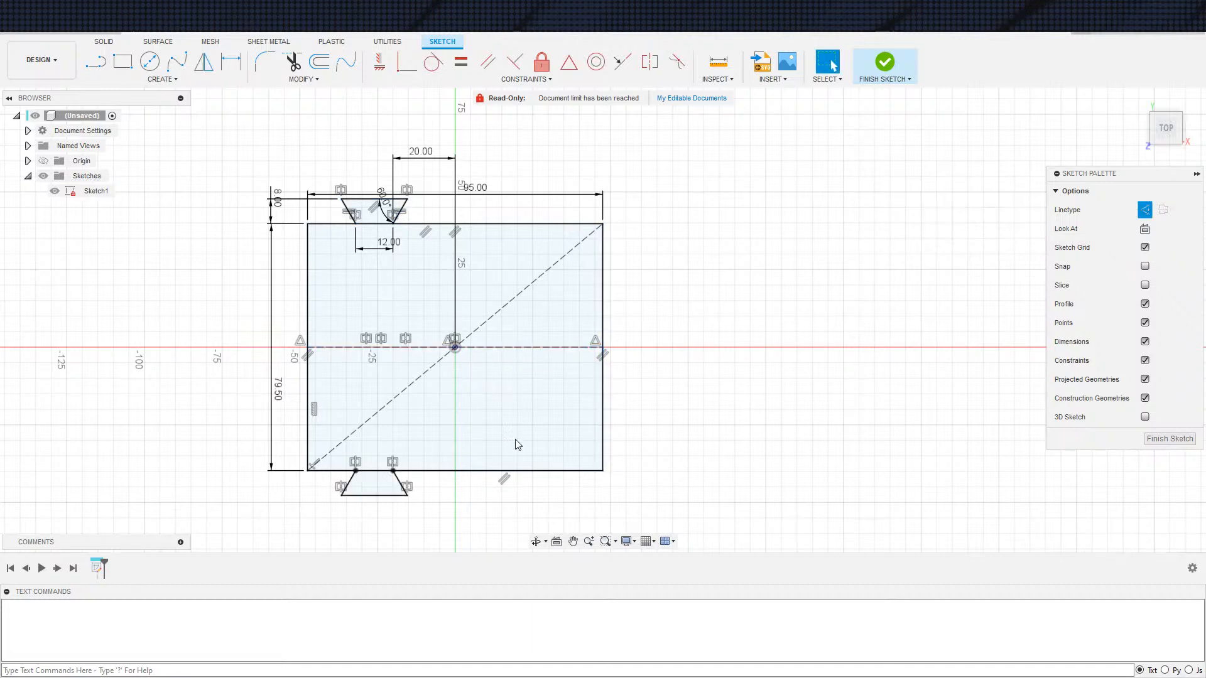
# Step: Mirror the lower trapezoid's three lines across the plate's lower edge into the plate
pyautogui.click(204, 63)
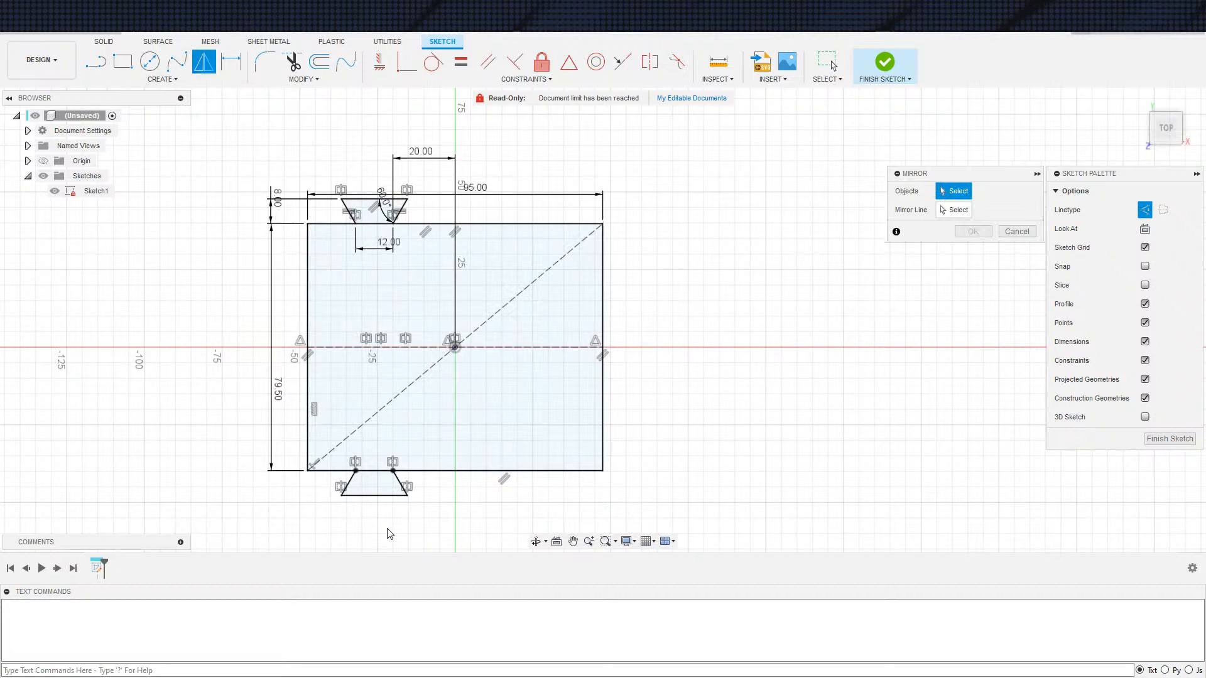
pyautogui.doubleClick(398, 483)
pyautogui.click(953, 209)
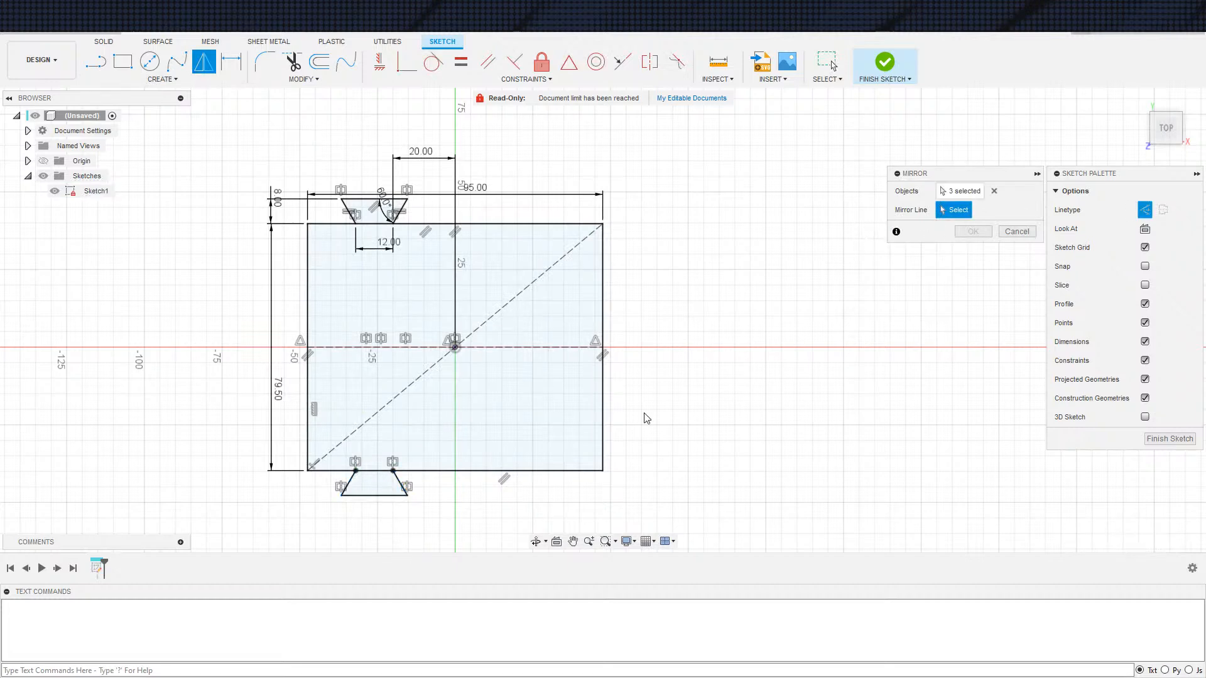
pyautogui.click(456, 471)
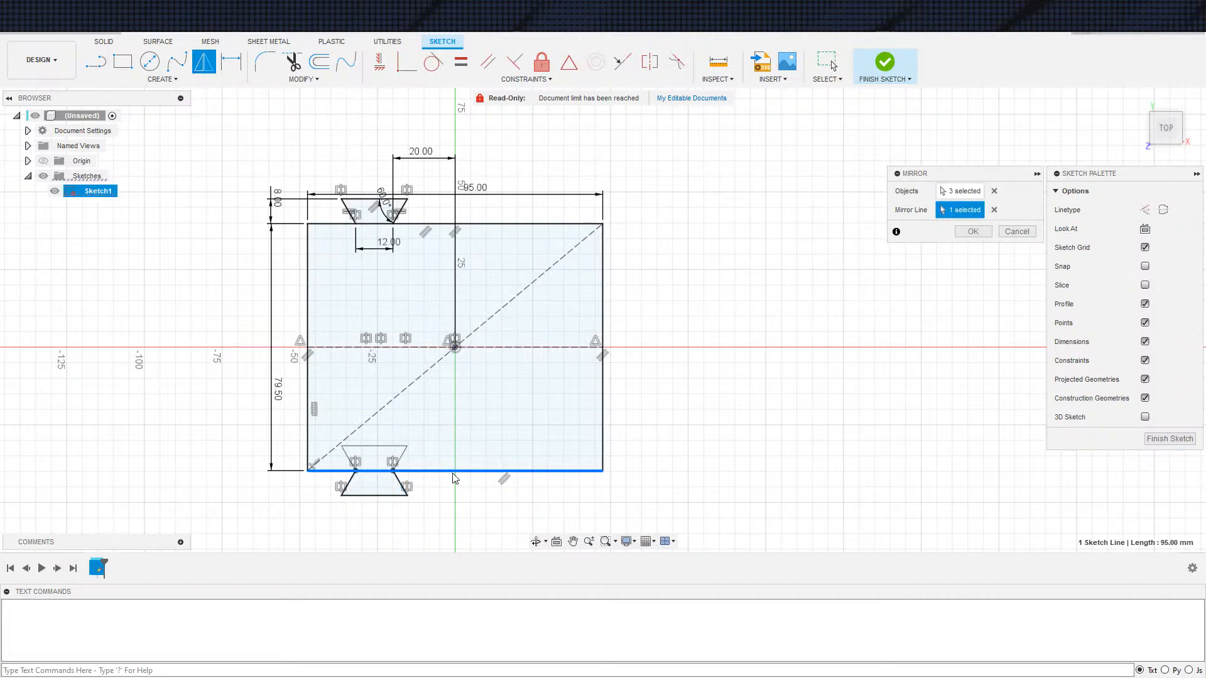
pyautogui.click(973, 232)
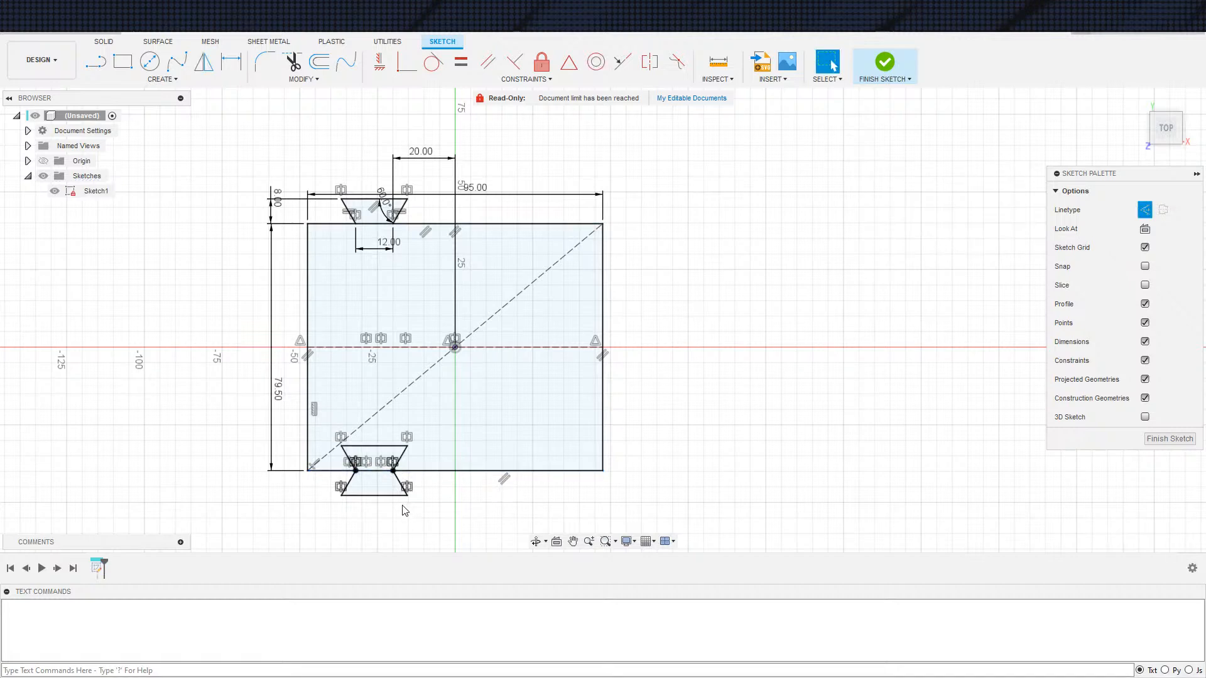
# Step: Convert the three lines of the trapezoid outside the plate's lower edge to construction lines
pyautogui.doubleClick(401, 483)
pyautogui.press('x')
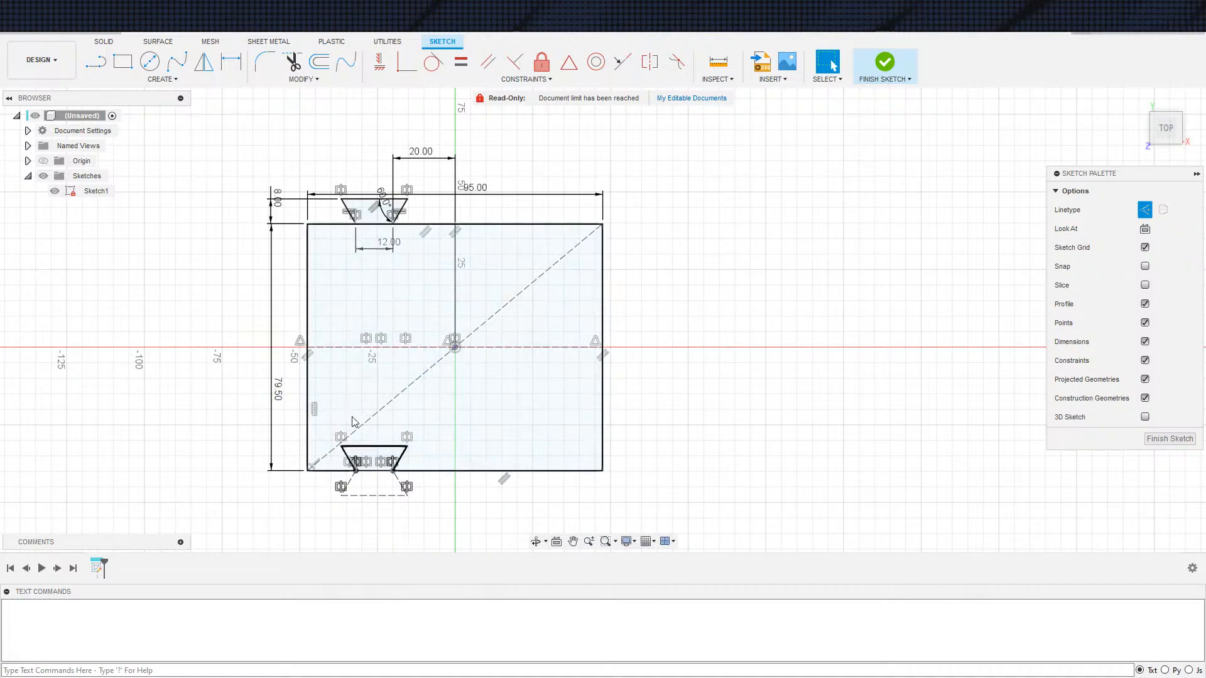
pyautogui.scroll(-2, 661, 399)
pyautogui.scroll(1, 661, 399)
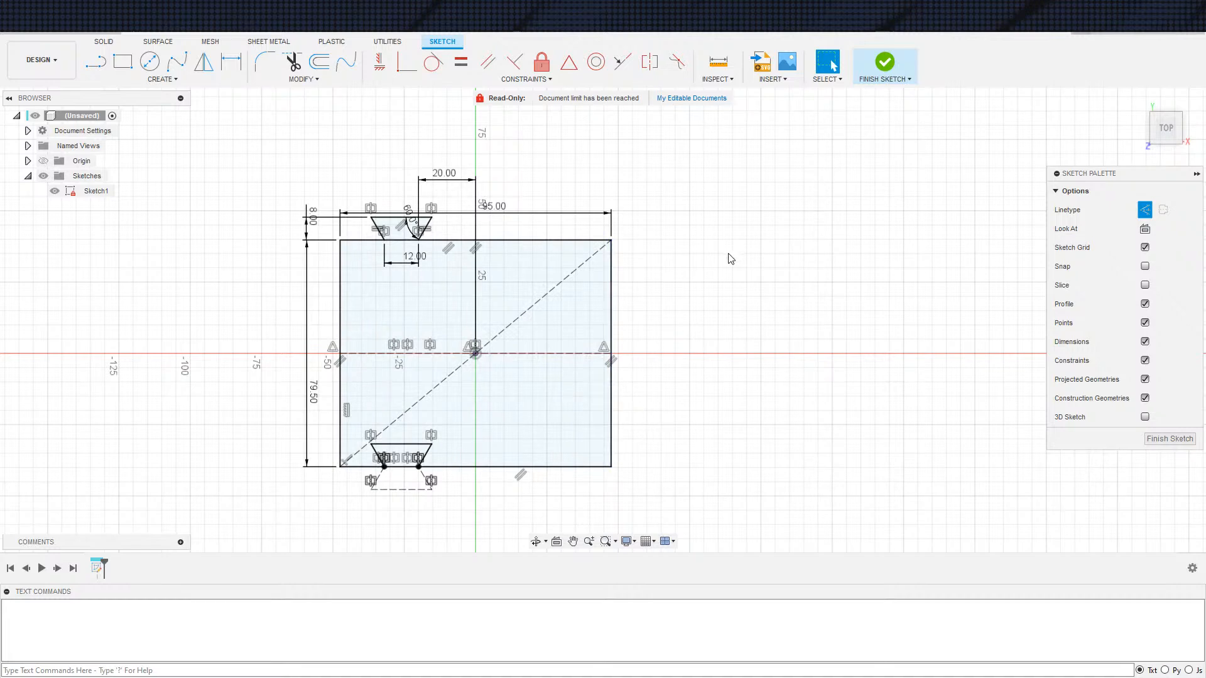
# Step: Sketch a three-point construction rectangle about 31 mm by 7 mm just below the plate's upper edge
pyautogui.press('s')
pyautogui.click(492, 291)
pyautogui.click(438, 254)
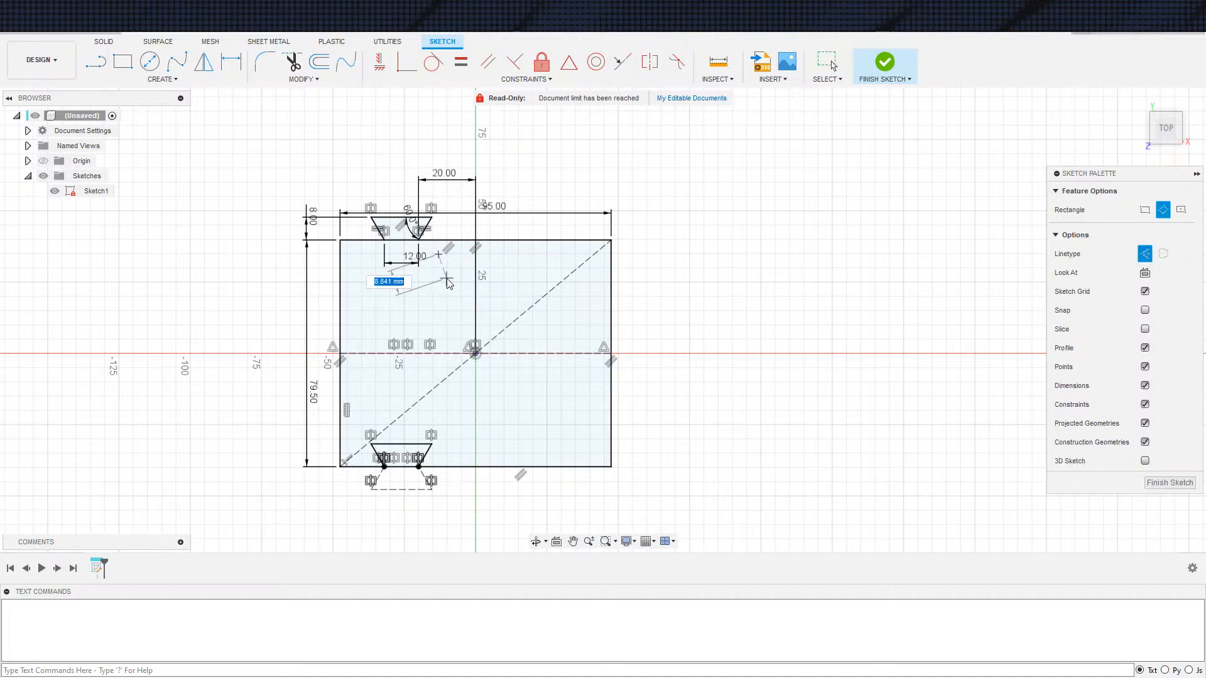
pyautogui.click(438, 275)
pyautogui.click(527, 266)
pyautogui.press('Escape')
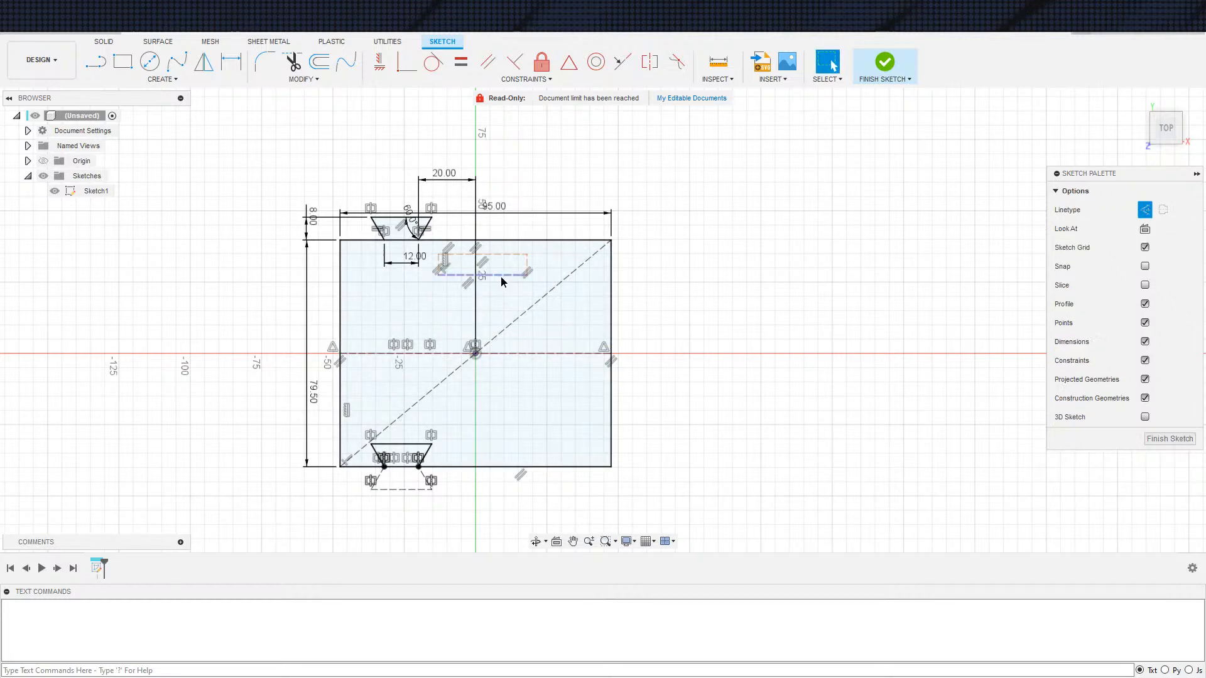
# Step: Convert the small rectangle's four construction lines to regular sketch lines
pyautogui.doubleClick(501, 275)
pyautogui.press('x')
pyautogui.scroll(3, 503, 253)
pyautogui.scroll(-2, 501, 253)
pyautogui.press('x')
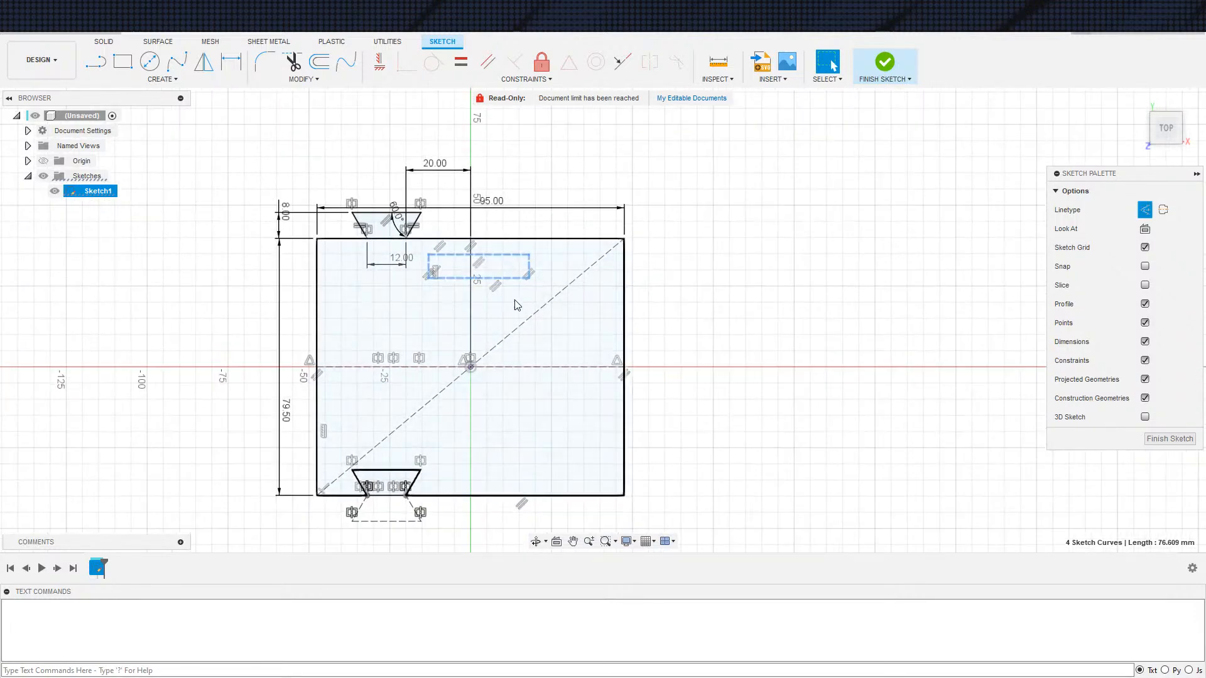
pyautogui.press('Escape')
pyautogui.scroll(4, 506, 244)
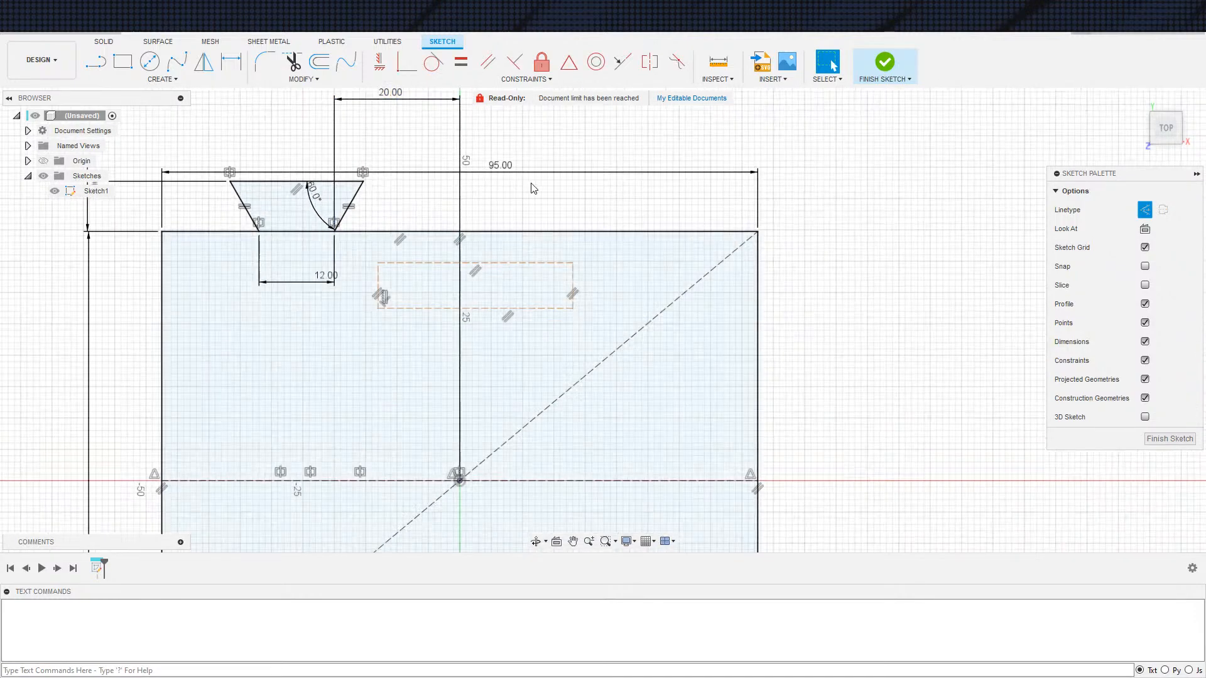
pyautogui.moveTo(489, 208); pyautogui.dragTo(534, 187, button='middle')
pyautogui.doubleClick(537, 287)
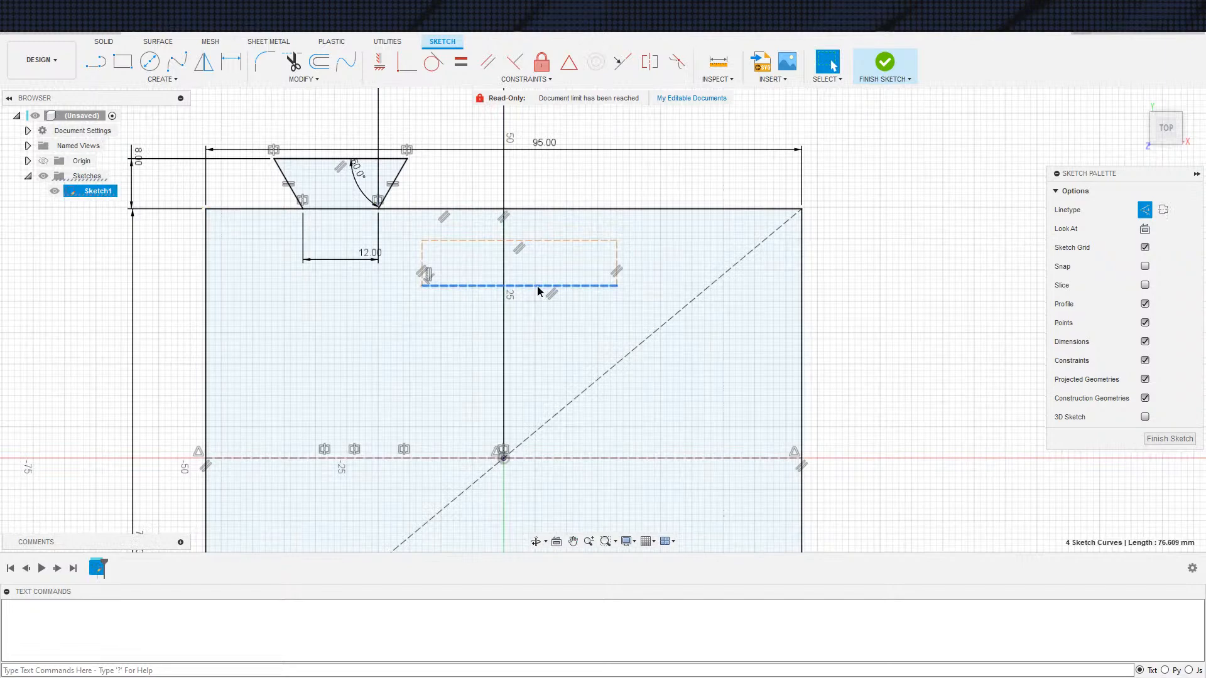
pyautogui.press('x')
pyautogui.click(578, 155)
# Step: Draw a horizontal construction line between the midpoints of the small rectangle's two short sides
pyautogui.press('s')
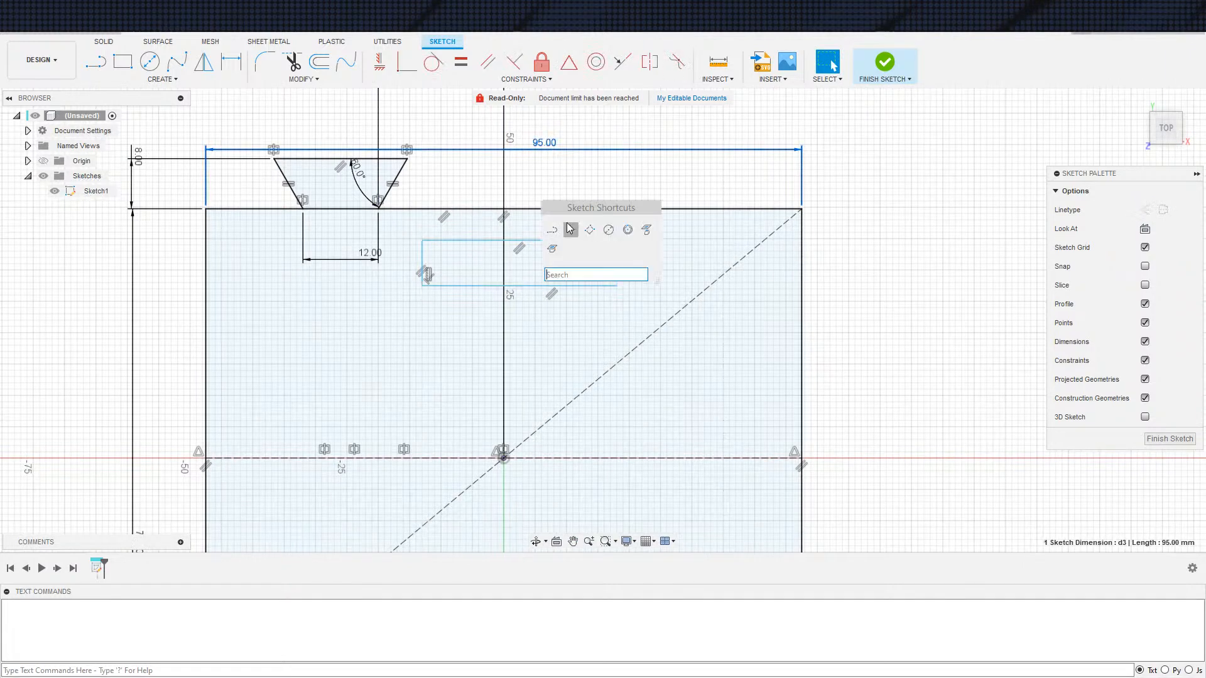
pyautogui.click(552, 230)
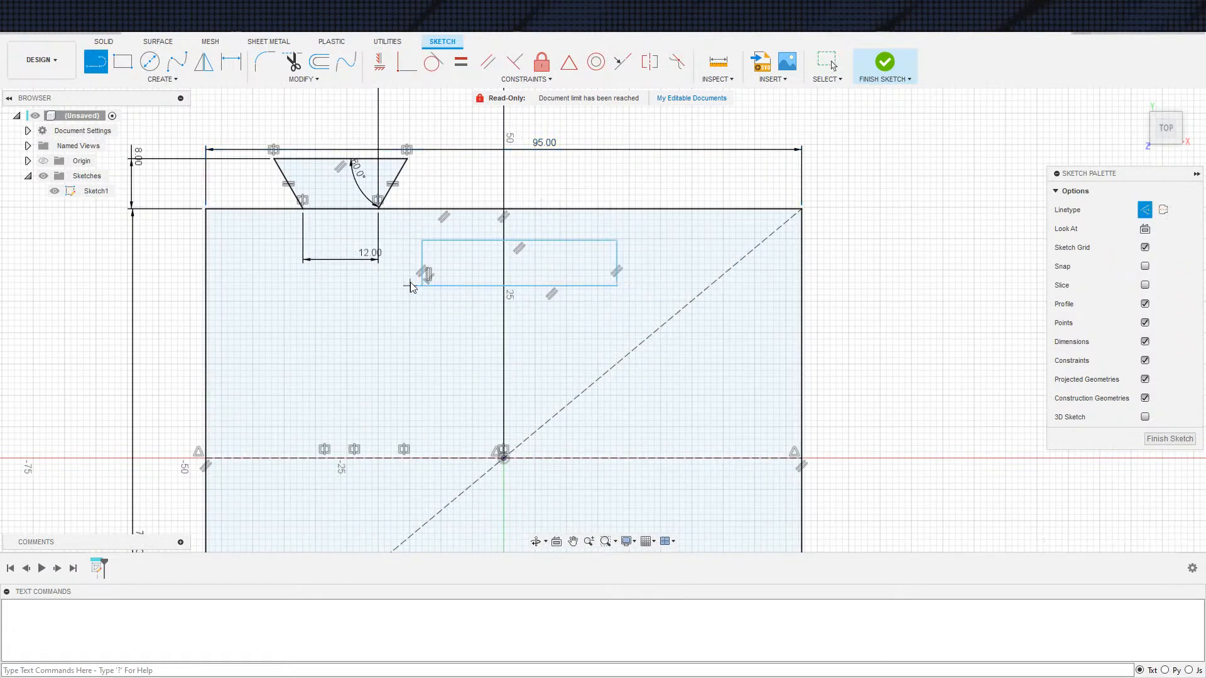
pyautogui.click(424, 267)
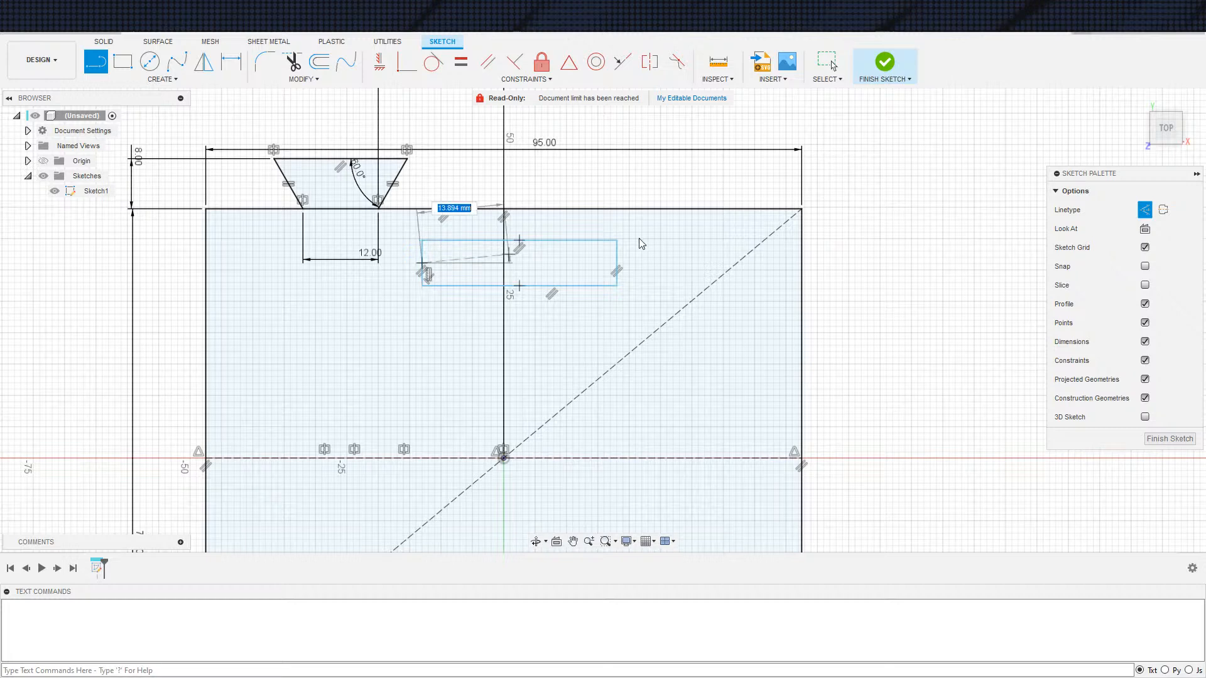
pyautogui.click(616, 267)
pyautogui.press('Escape')
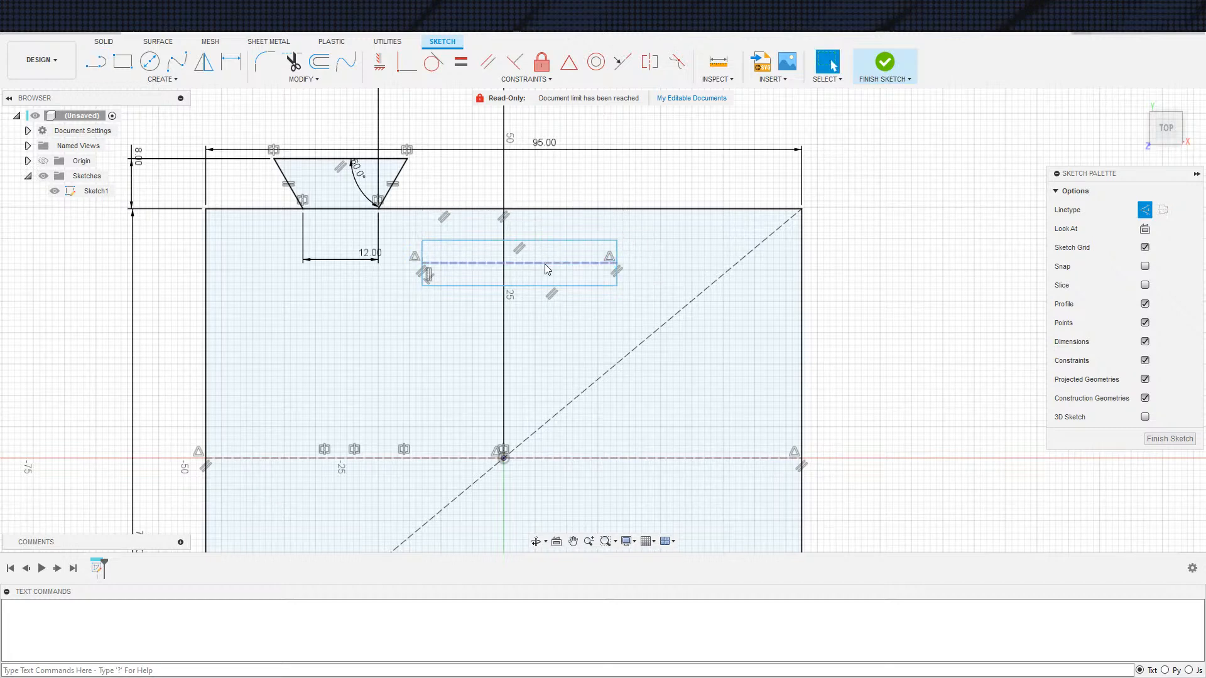
# Step: Place a sketch point at the midpoint of the small rectangle's horizontal construction line
pyautogui.press('s')
pyautogui.press('Escape')
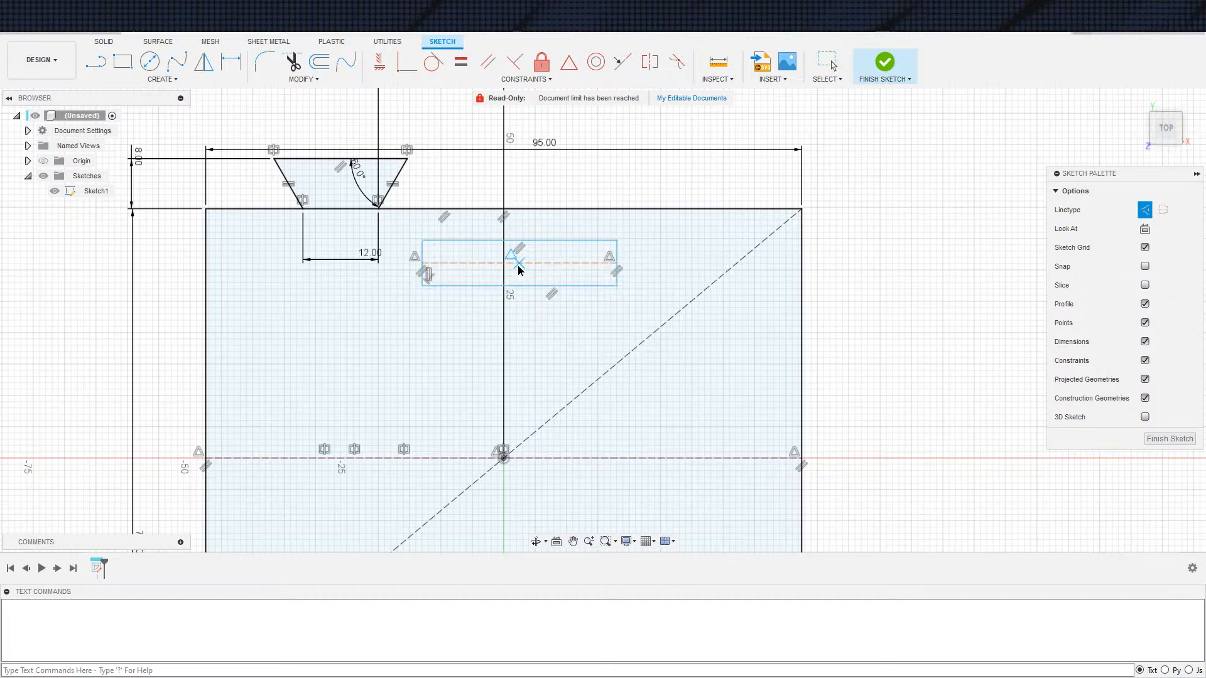
pyautogui.click(519, 264)
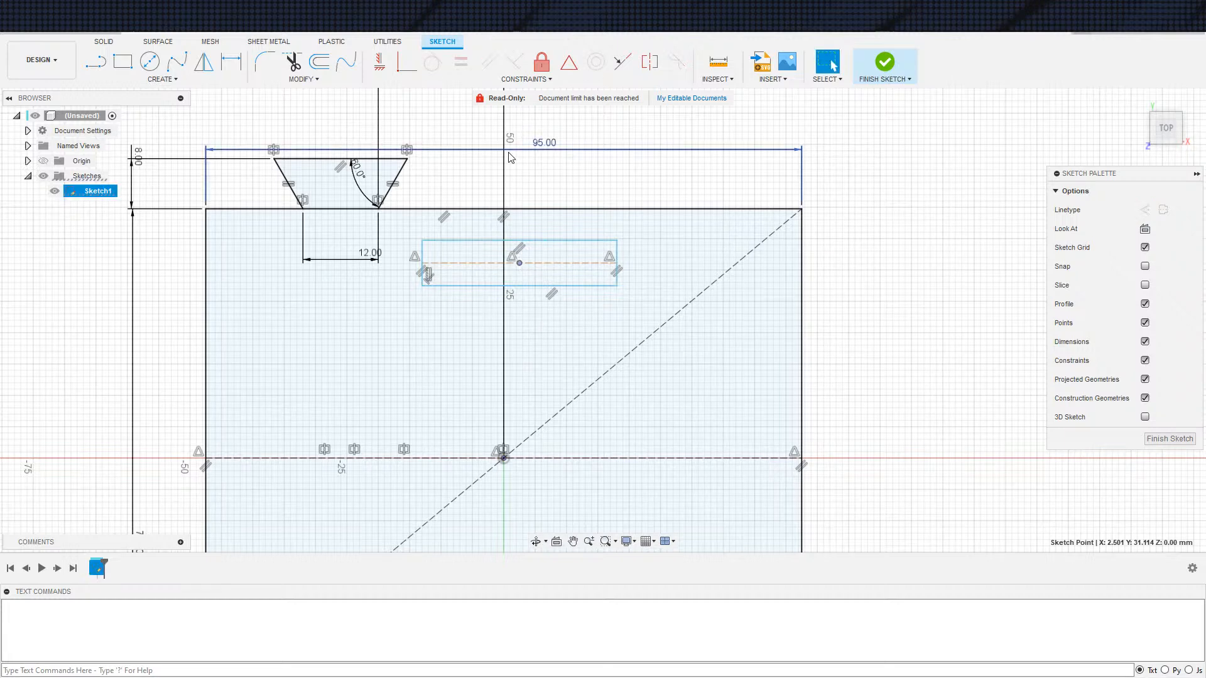
# Step: Try to make the small rectangle's center point coincident with the plate's vertical center
pyautogui.click(491, 263)
pyautogui.click(517, 263)
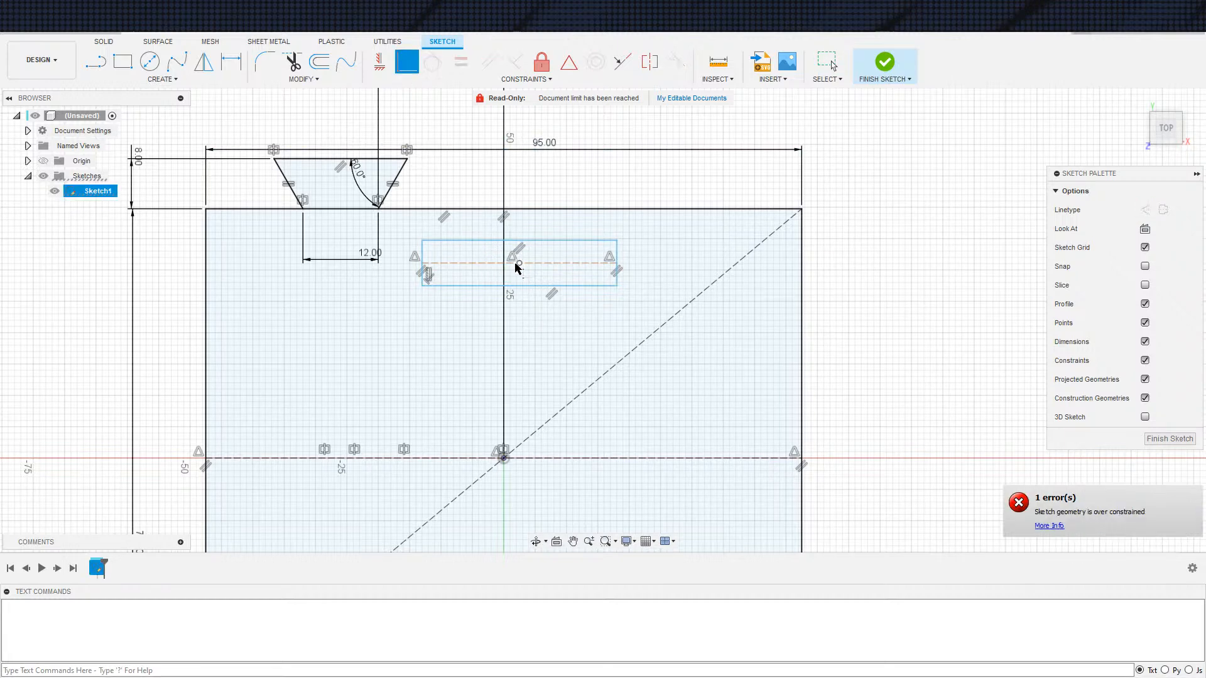
pyautogui.click(510, 263)
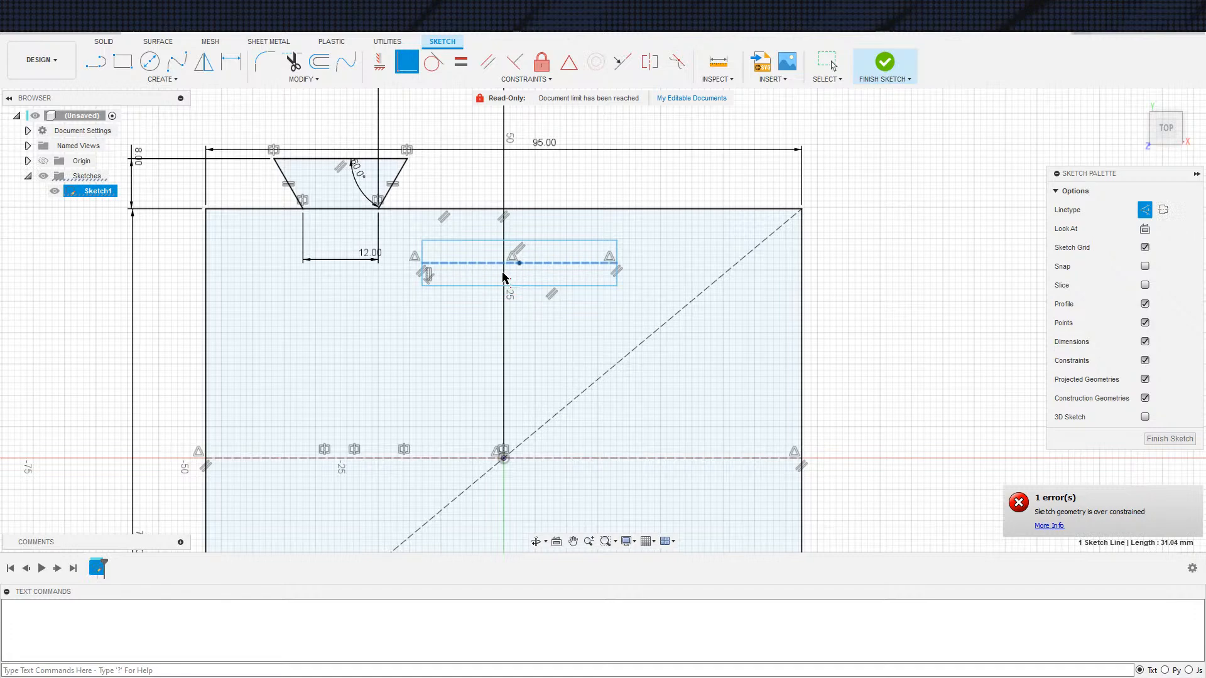
pyautogui.press('Escape')
# Step: Reposition the 20 mm dimension below the small rectangle, inside the plate
pyautogui.moveTo(503, 365); pyautogui.dragTo(503, 362)
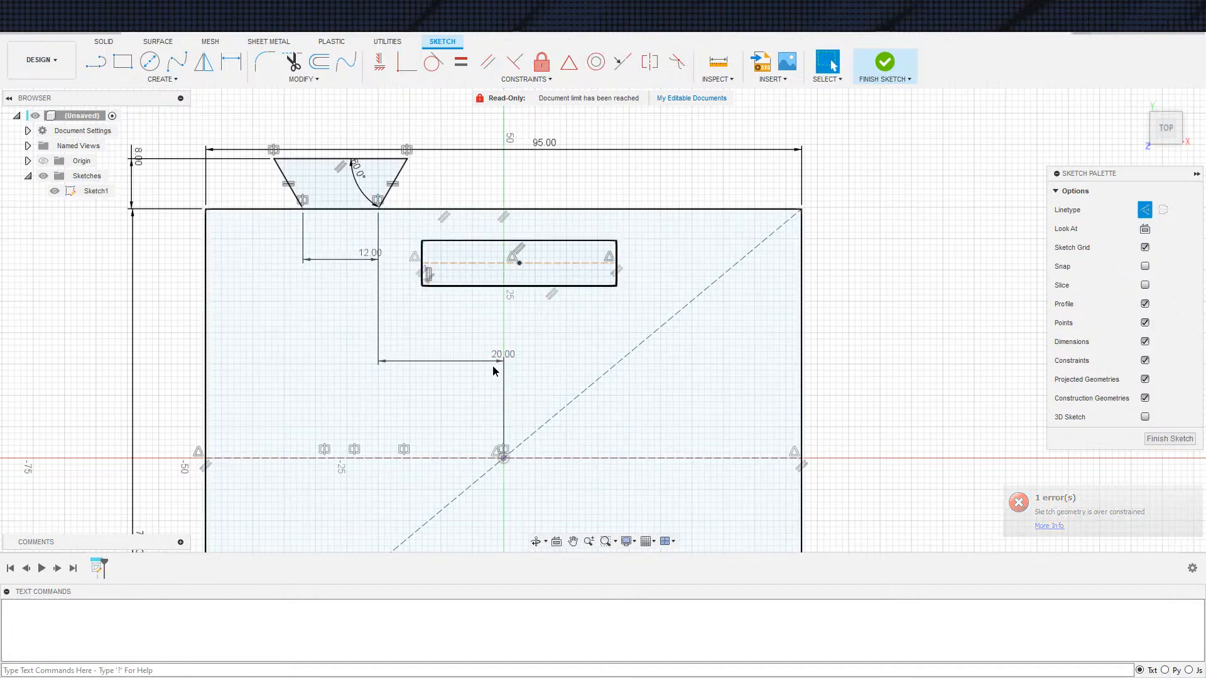
pyautogui.moveTo(486, 405); pyautogui.dragTo(484, 404)
pyautogui.press('Escape')
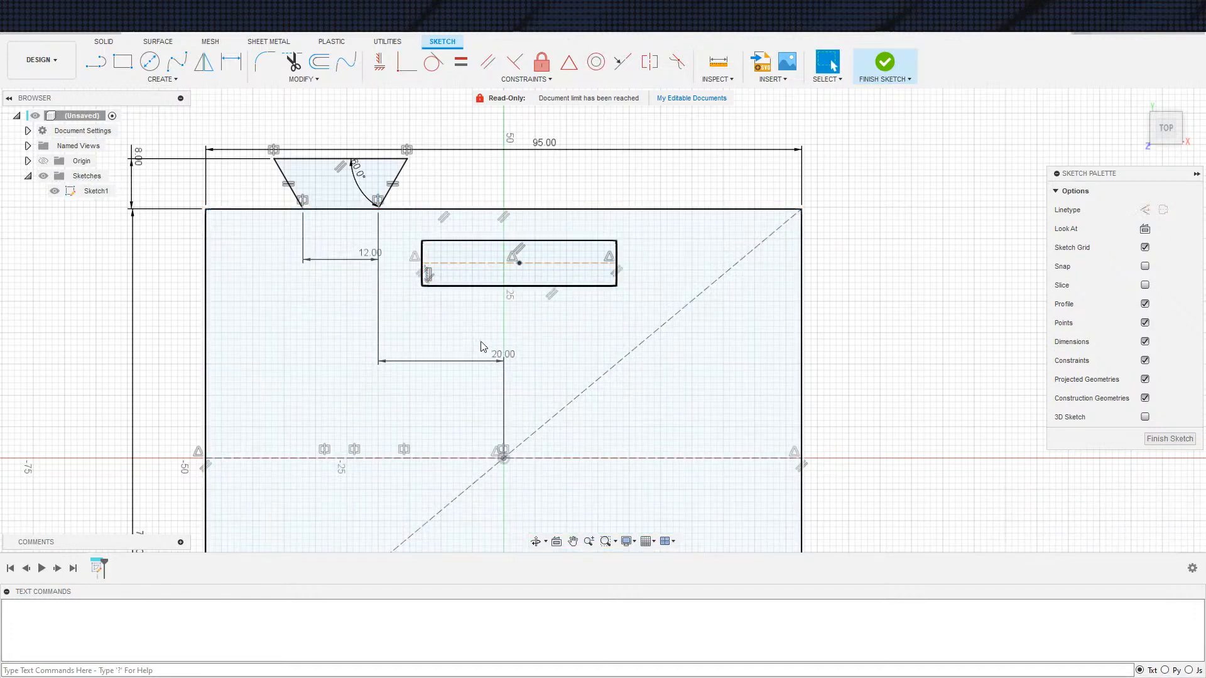
# Step: Draw a vertical construction line from the midpoint of the plate's upper edge to the midpoint of its lower edge
pyautogui.press('s')
pyautogui.click(516, 393)
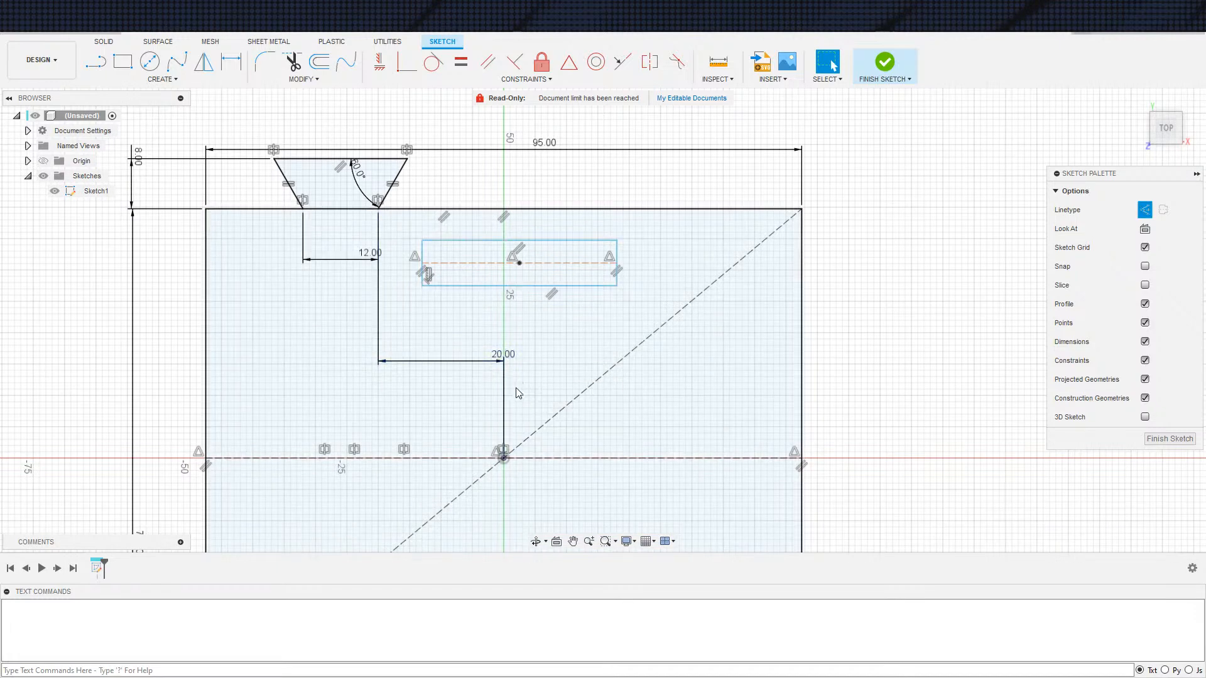
pyautogui.click(502, 210)
pyautogui.moveTo(459, 510); pyautogui.dragTo(523, 319, button='middle')
pyautogui.scroll(-3, 541, 367)
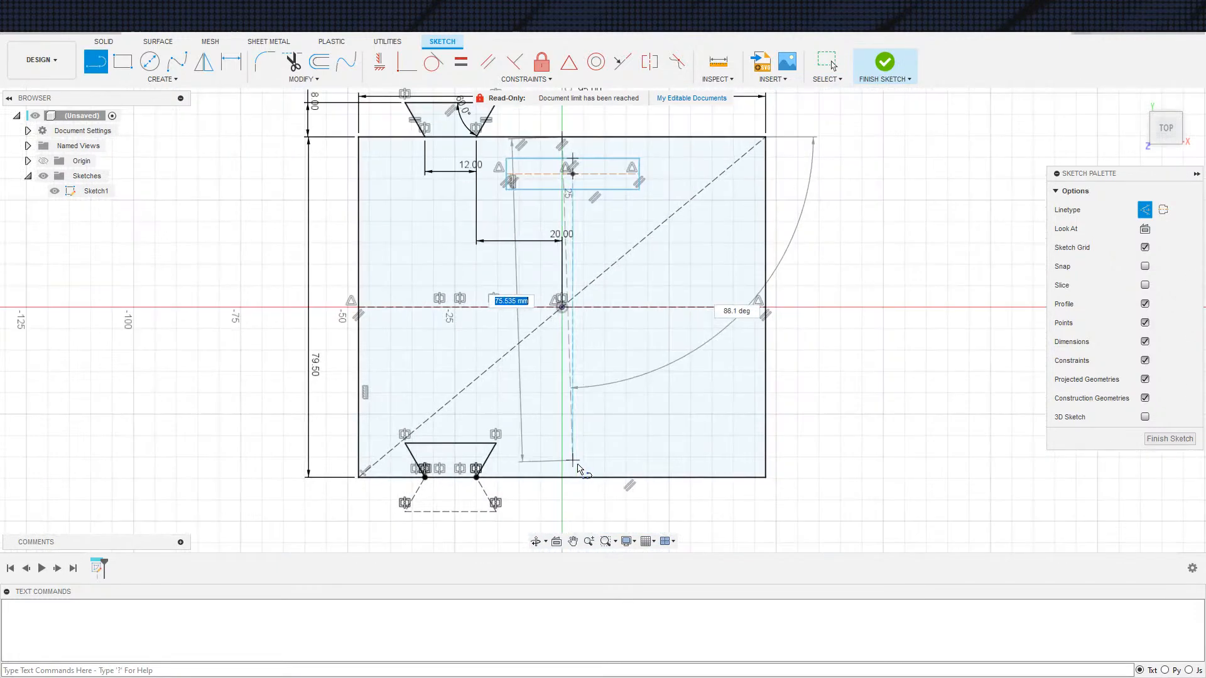
pyautogui.click(566, 478)
pyautogui.press('Escape')
# Step: Constrain the small rectangle's center point coincident with the plate's vertical construction centerline
pyautogui.scroll(5, 553, 327)
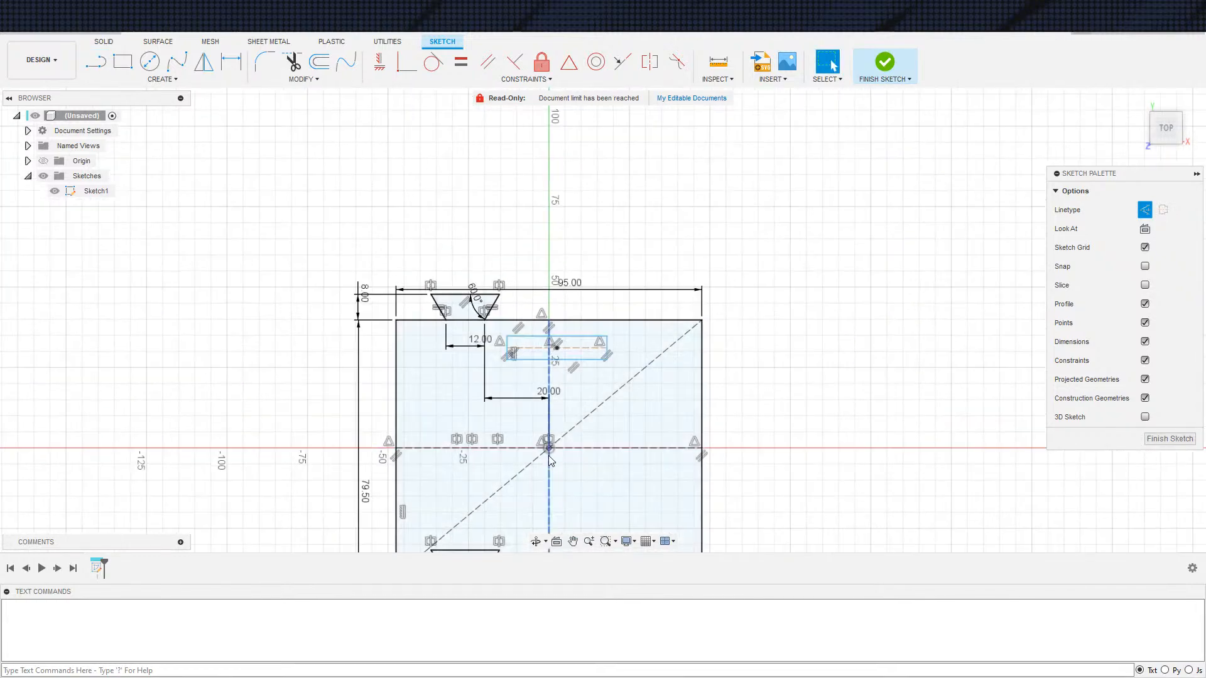
pyautogui.click(549, 273)
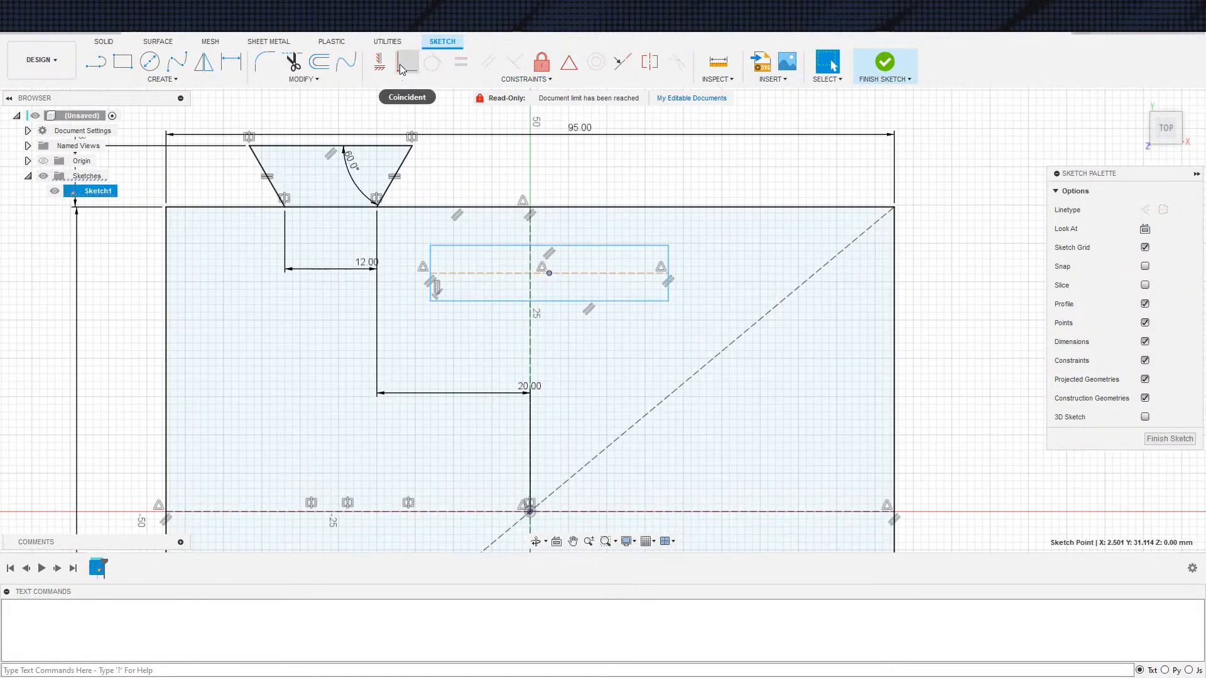
pyautogui.click(531, 283)
# Step: Dimension the gap between the plate's upper edge and the small rectangle's upper side at 3 mm
pyautogui.scroll(2, 547, 237)
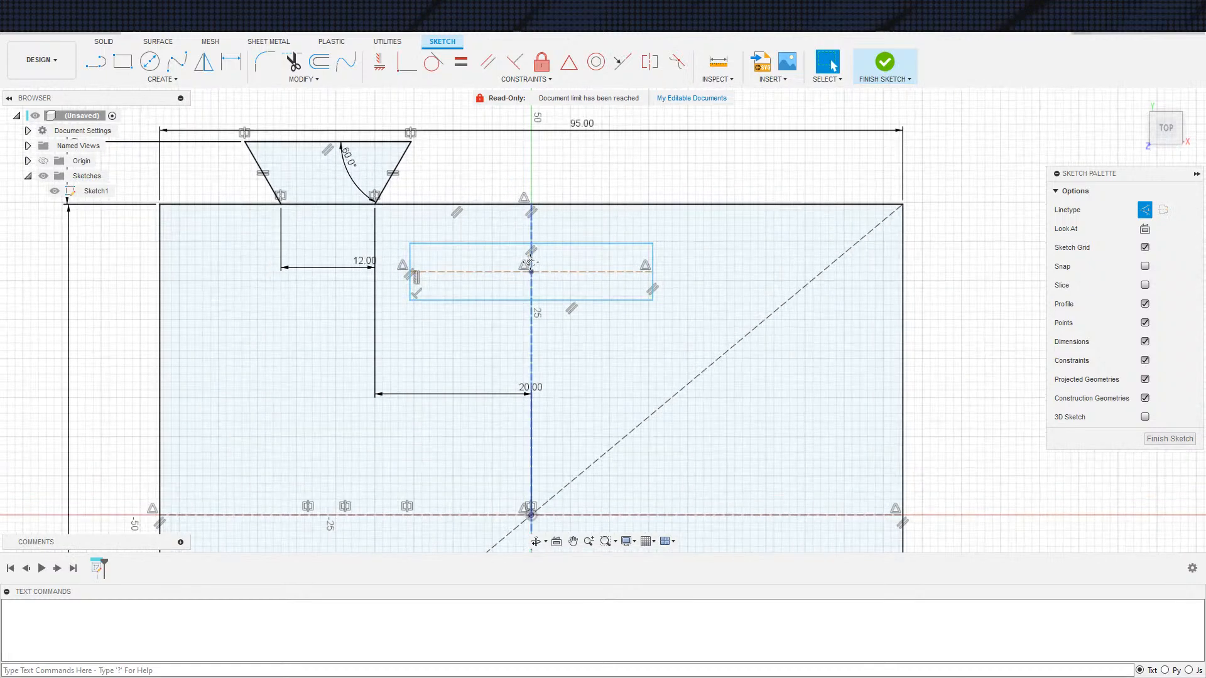
pyautogui.press('d')
pyautogui.click(562, 245)
pyautogui.click(565, 234)
pyautogui.click(571, 245)
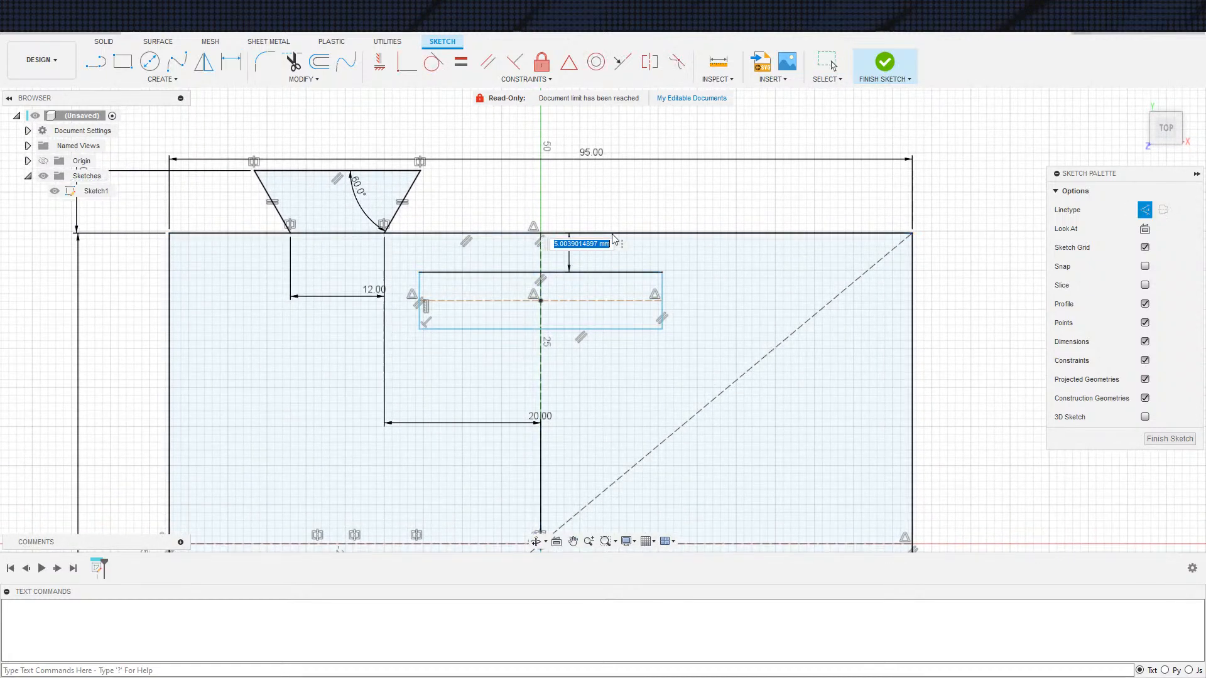
pyautogui.write('3')
pyautogui.press('Return')
# Step: Dimension the small rectangle's height at 3 mm
pyautogui.press('d')
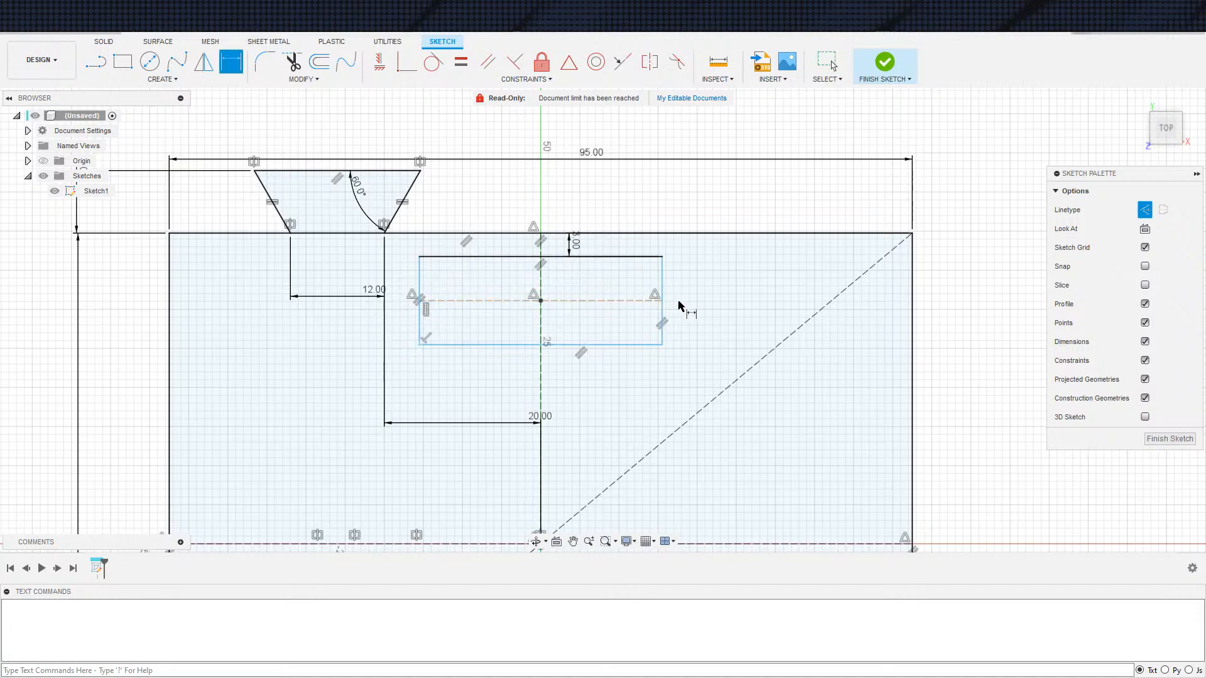
pyautogui.click(662, 321)
pyautogui.click(673, 313)
pyautogui.write('3')
pyautogui.press('Return')
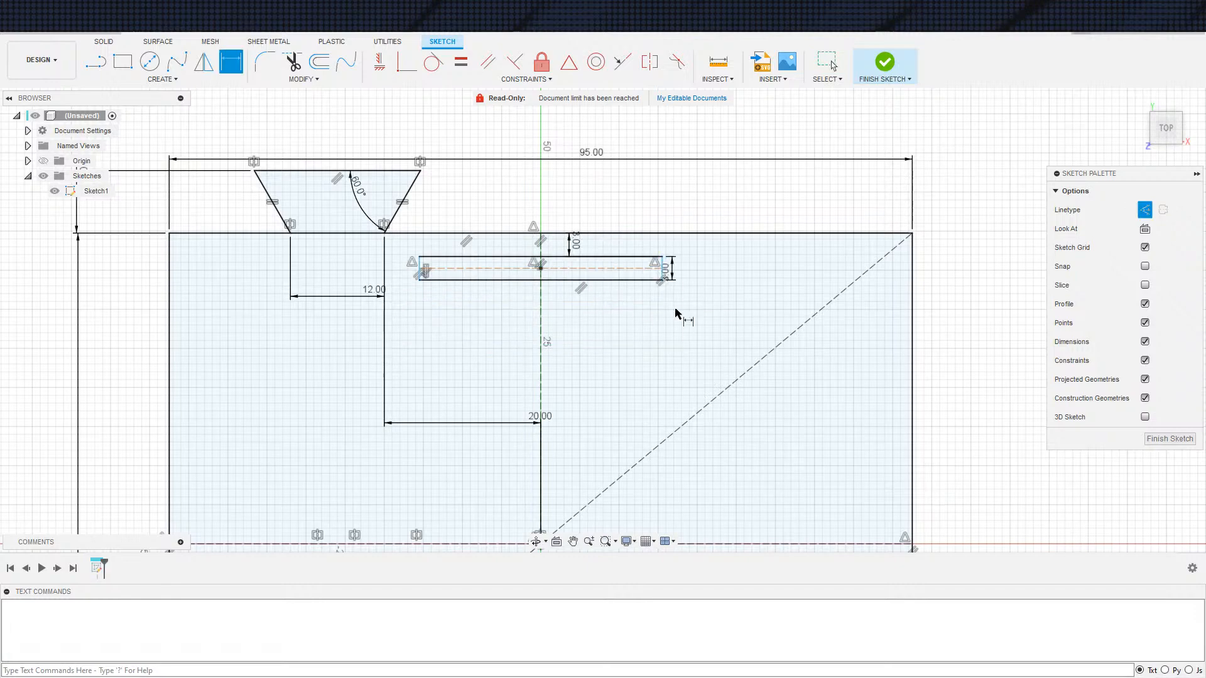
pyautogui.press('Escape')
# Step: Narrow the small rectangle symmetrically about the vertical centerline to about 22 mm wide
pyautogui.scroll(-3, 608, 328)
pyautogui.scroll(2, 859, 352)
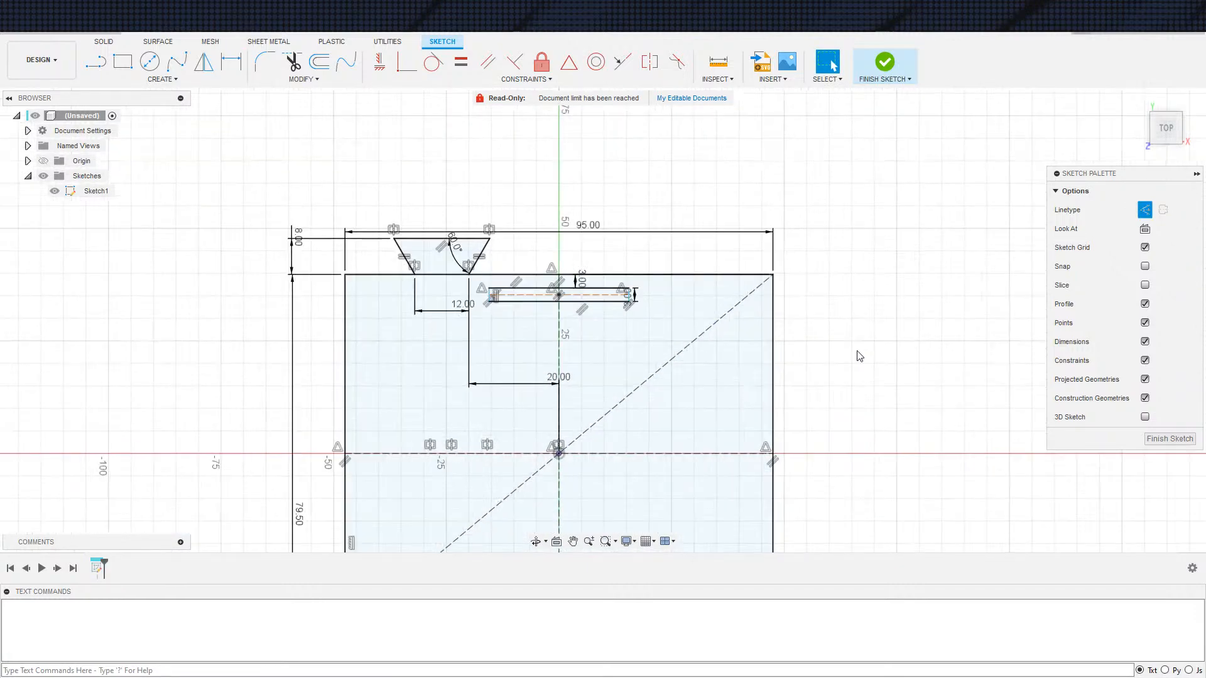
pyautogui.scroll(3, 574, 304)
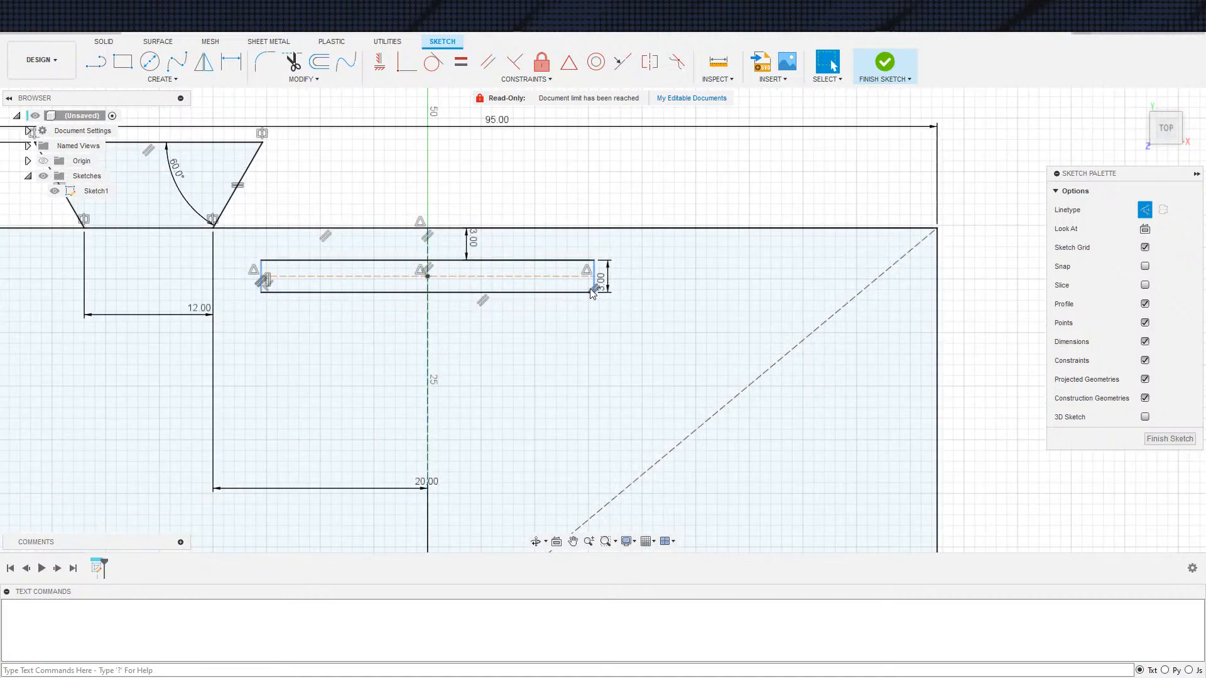
pyautogui.moveTo(596, 283); pyautogui.dragTo(545, 280)
pyautogui.scroll(-2, 463, 243)
pyautogui.moveTo(499, 215); pyautogui.dragTo(545, 254, button='middle')
pyautogui.press('d')
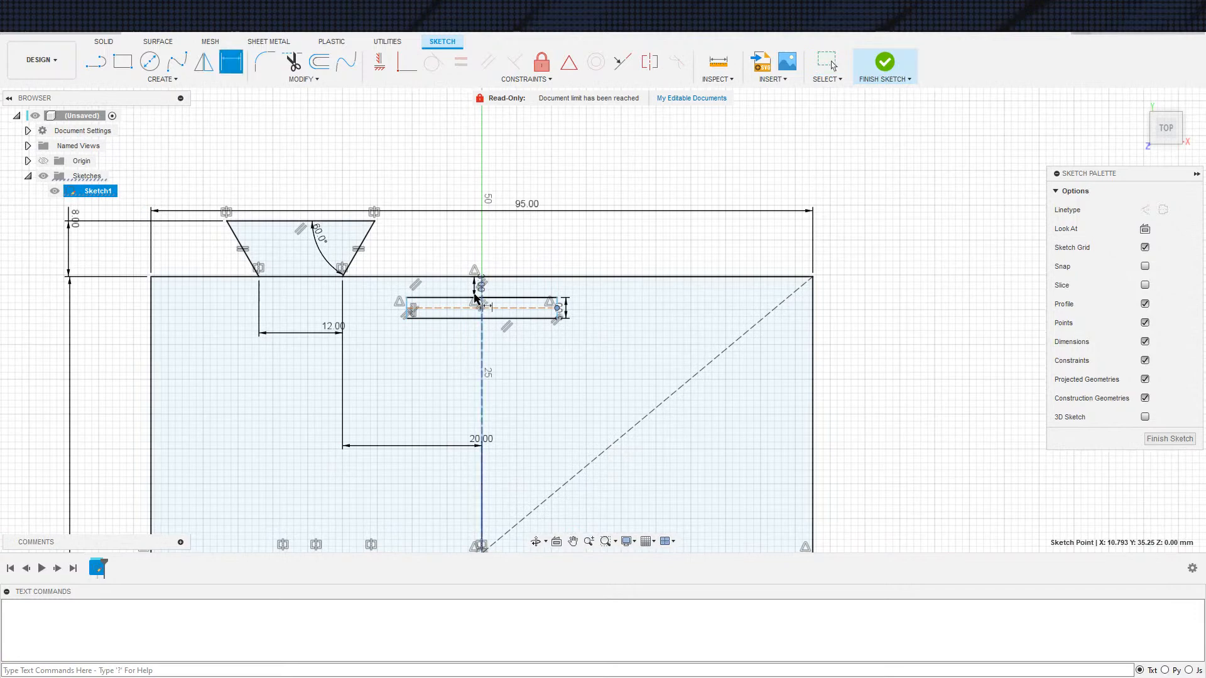
pyautogui.click(432, 297)
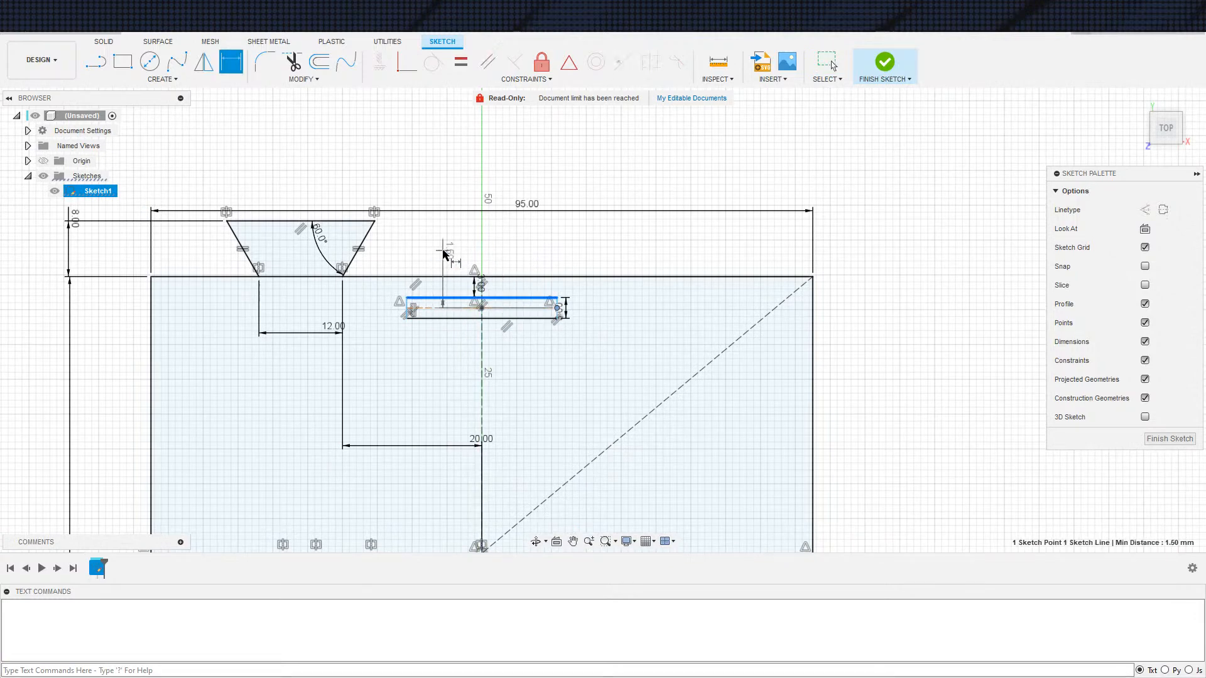
pyautogui.press('Escape')
pyautogui.scroll(-2, 458, 354)
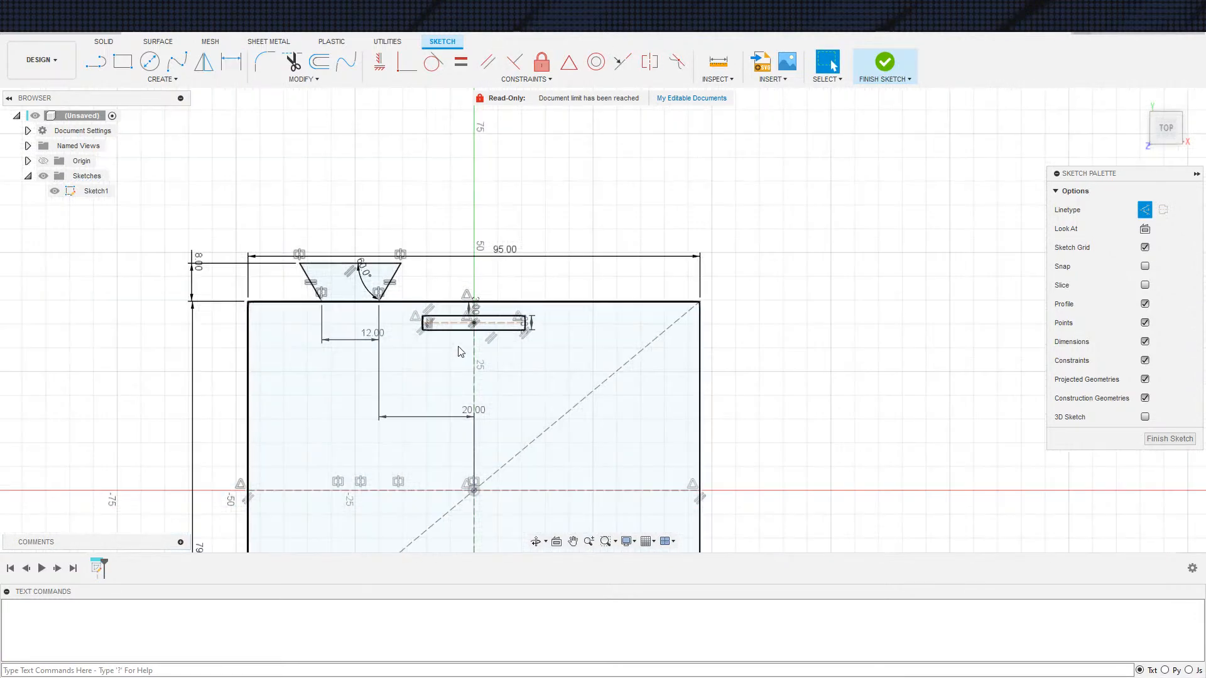
# Step: Dimension the width of the small slot rectangle along its lower side
pyautogui.press('d')
pyautogui.click(451, 330)
pyautogui.click(465, 349)
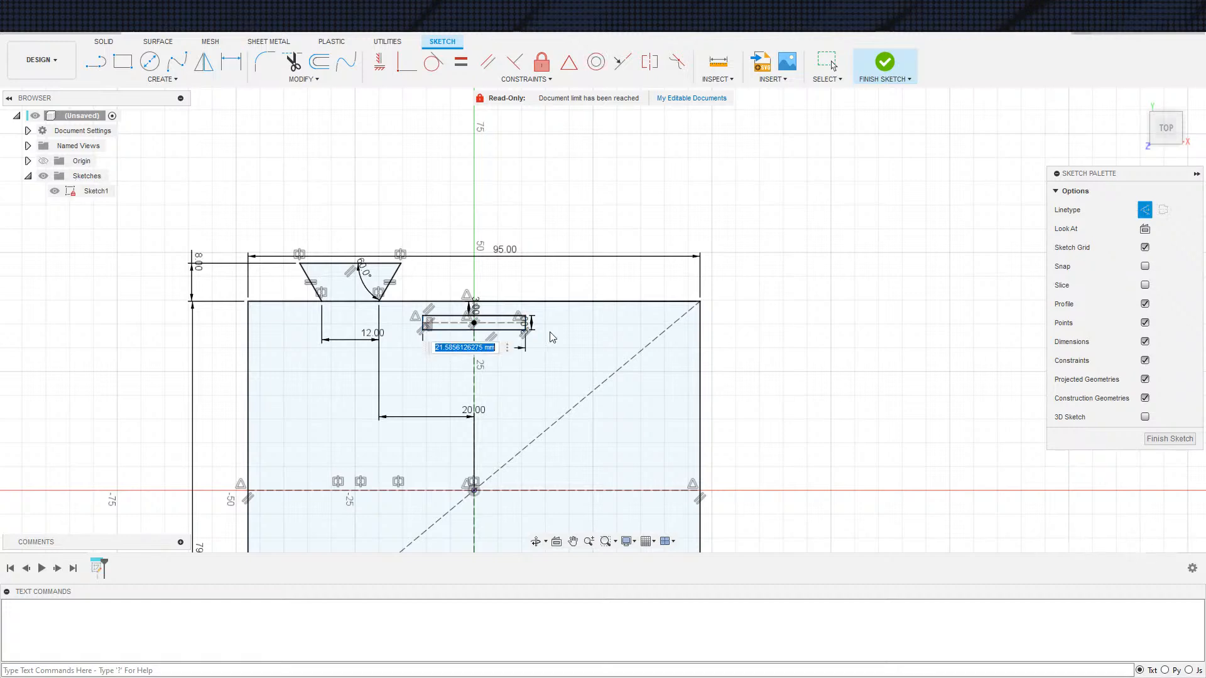
pyautogui.write('2')
pyautogui.press('Escape')
pyautogui.press('Escape')
pyautogui.scroll(-3, 742, 359)
pyautogui.moveTo(864, 372)
pyautogui.mouseDown(button='middle')
pyautogui.moveTo(881, 328)
pyautogui.moveTo(826, 321)
pyautogui.mouseUp(button='middle')
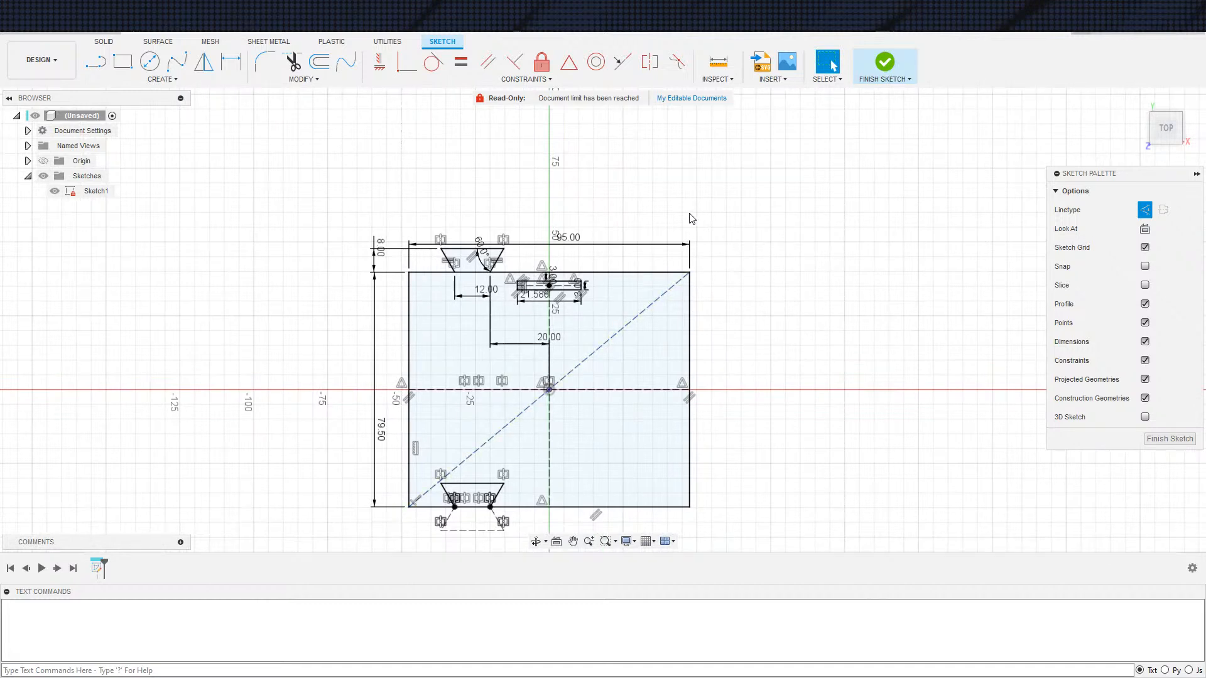
# Step: Finish the sketch and extrude the plate together with the inner dovetail and slot profiles 3 mm as a new body
pyautogui.click(882, 69)
pyautogui.press('e')
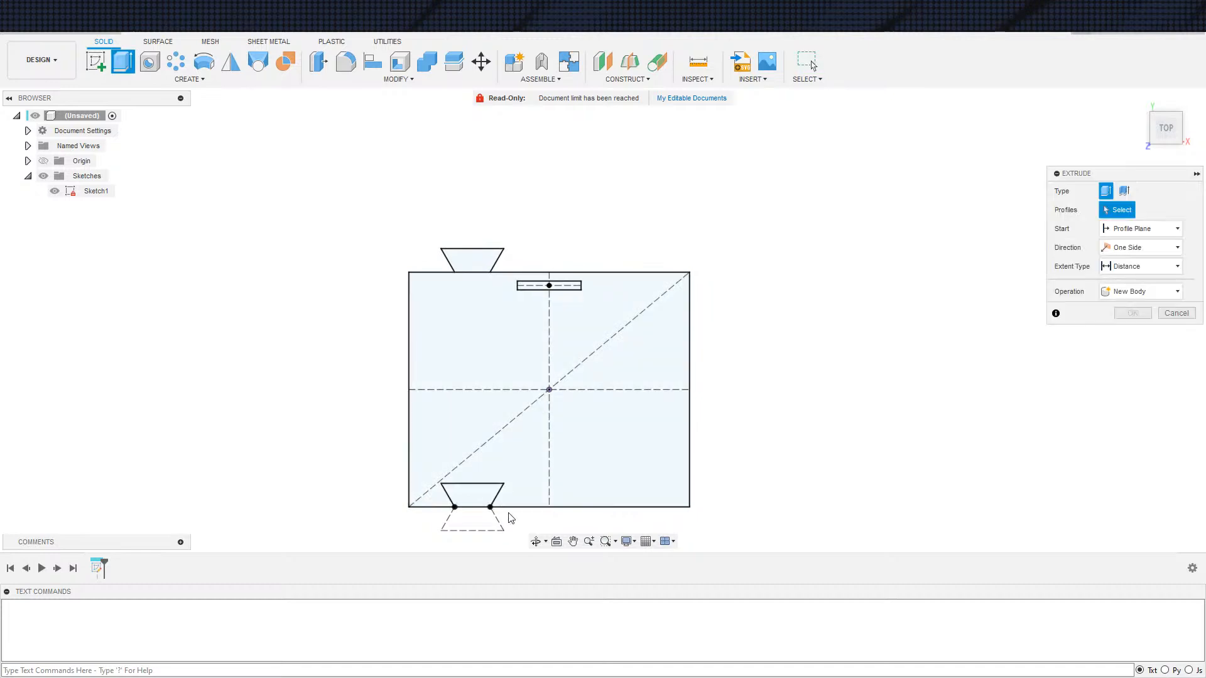
pyautogui.click(518, 497)
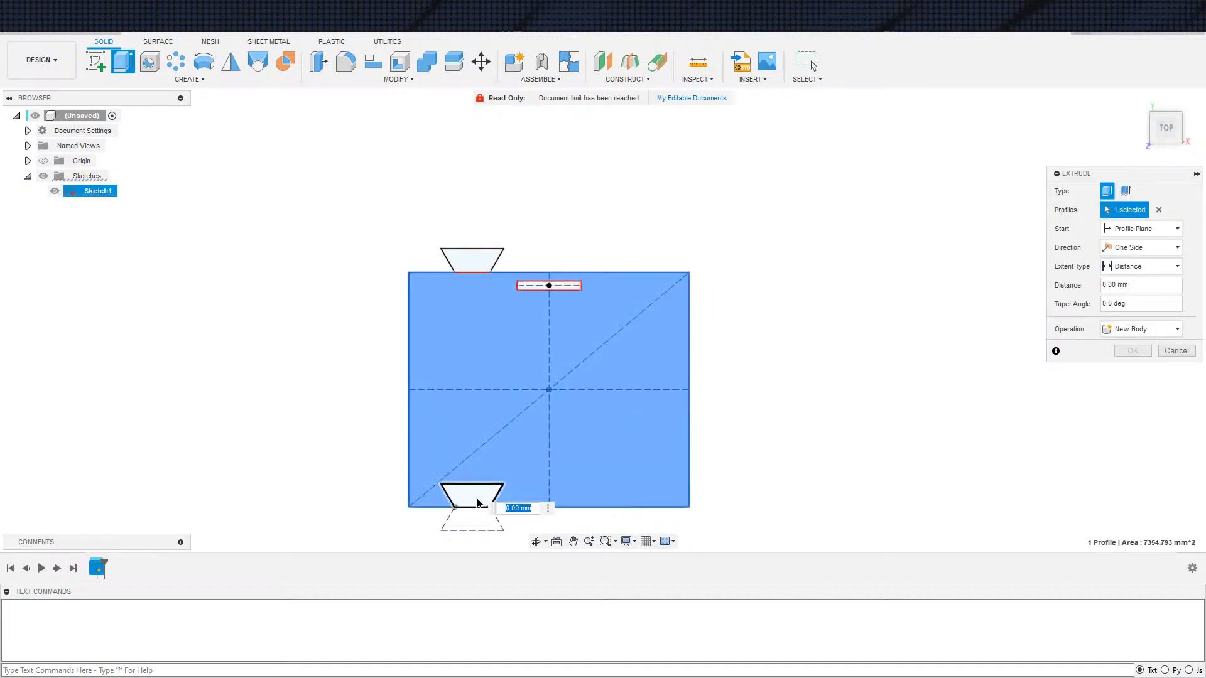
pyautogui.click(472, 498)
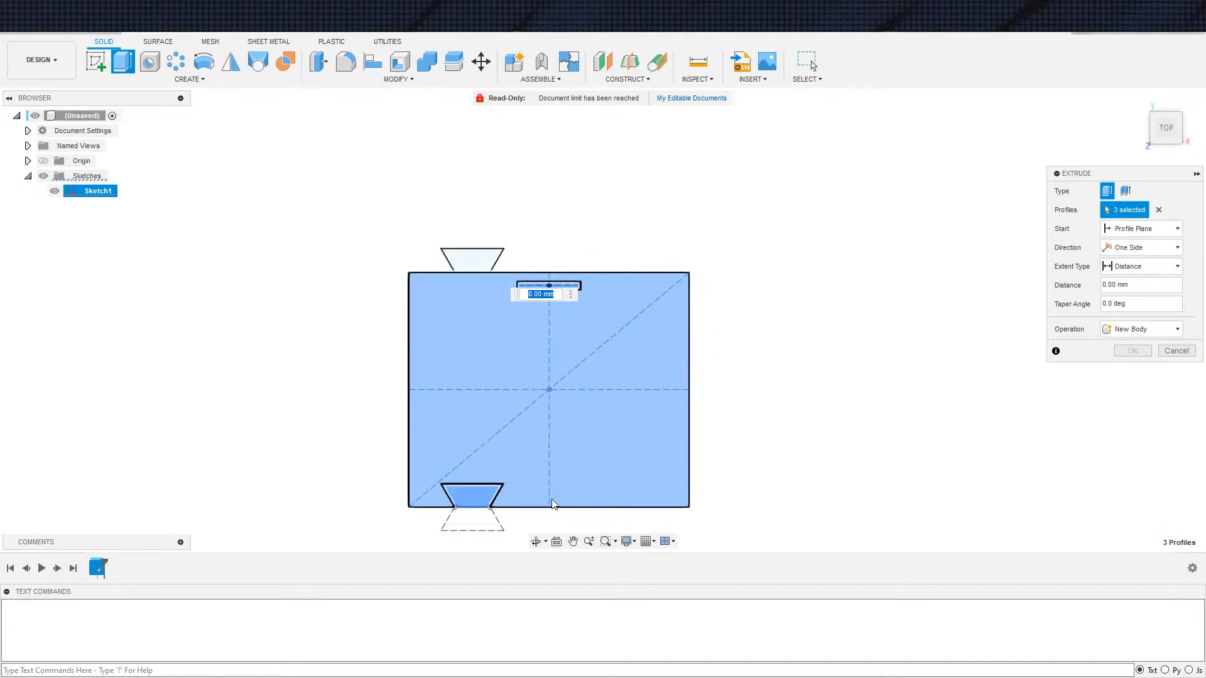
pyautogui.scroll(-2, 659, 382)
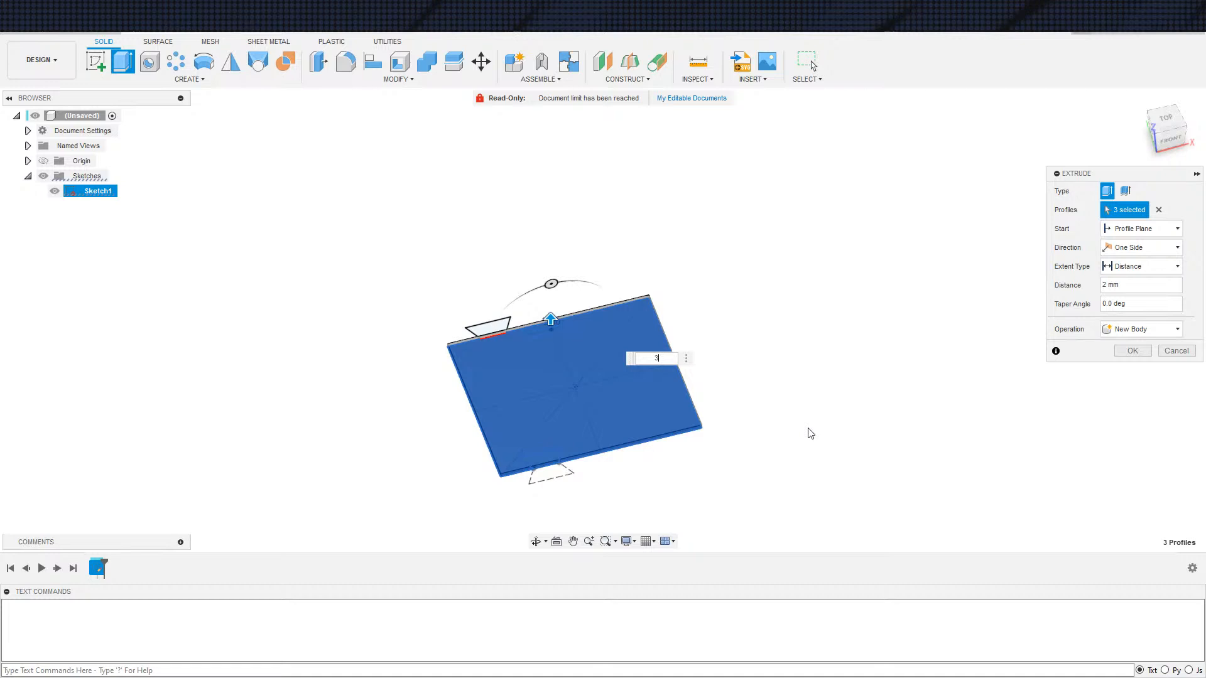
pyautogui.click(1129, 352)
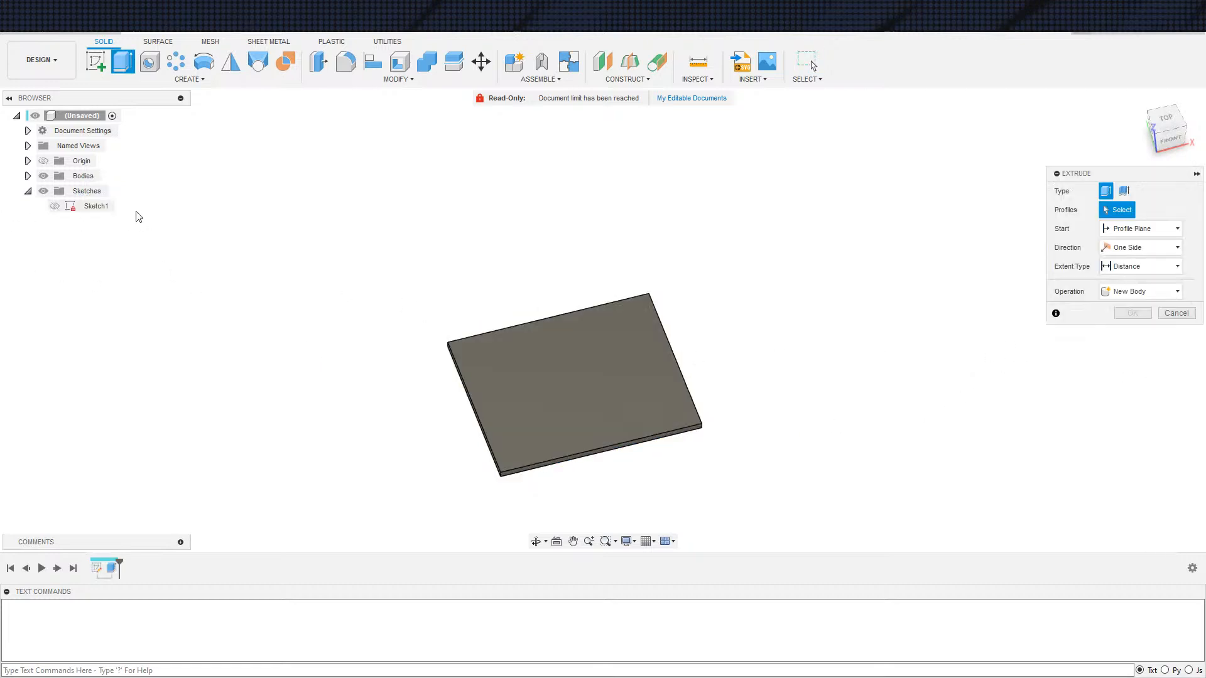
# Step: Show the sketch again and set up an extrusion of both dovetails and the slot, starting from the plate's bottom face
pyautogui.click(55, 206)
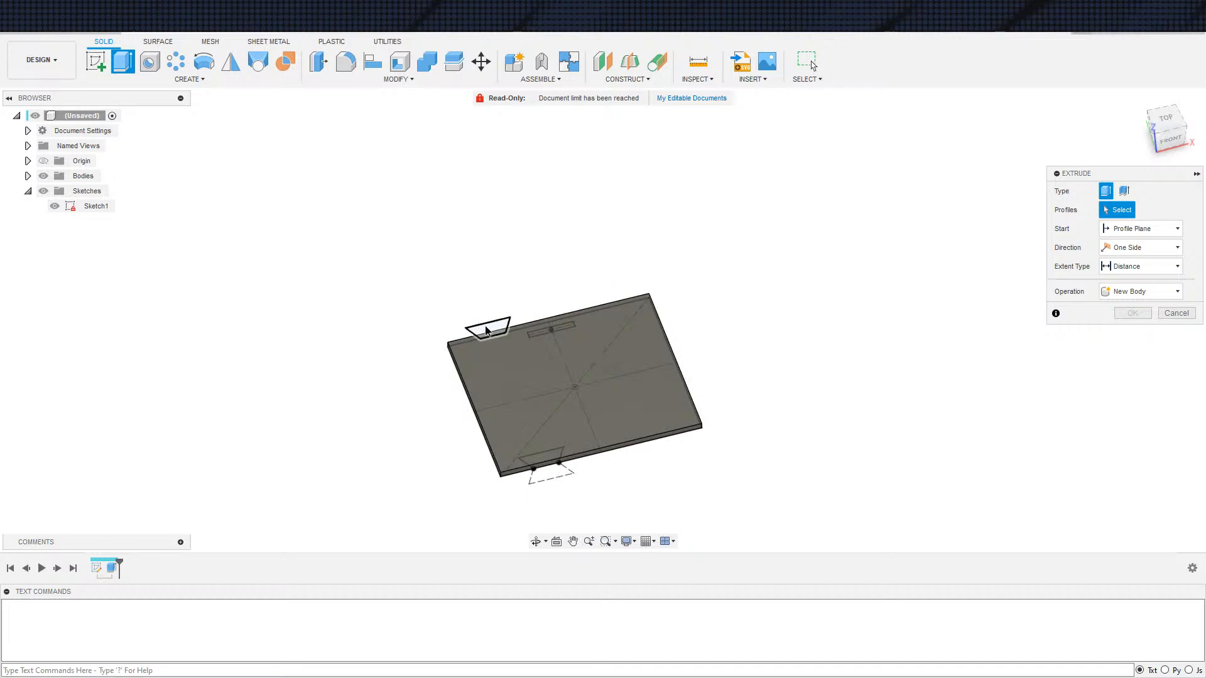
pyautogui.click(486, 331)
pyautogui.keyDown('shift'); pyautogui.moveTo(778, 410); pyautogui.dragTo(580, 346, button='middle'); pyautogui.keyUp('shift')
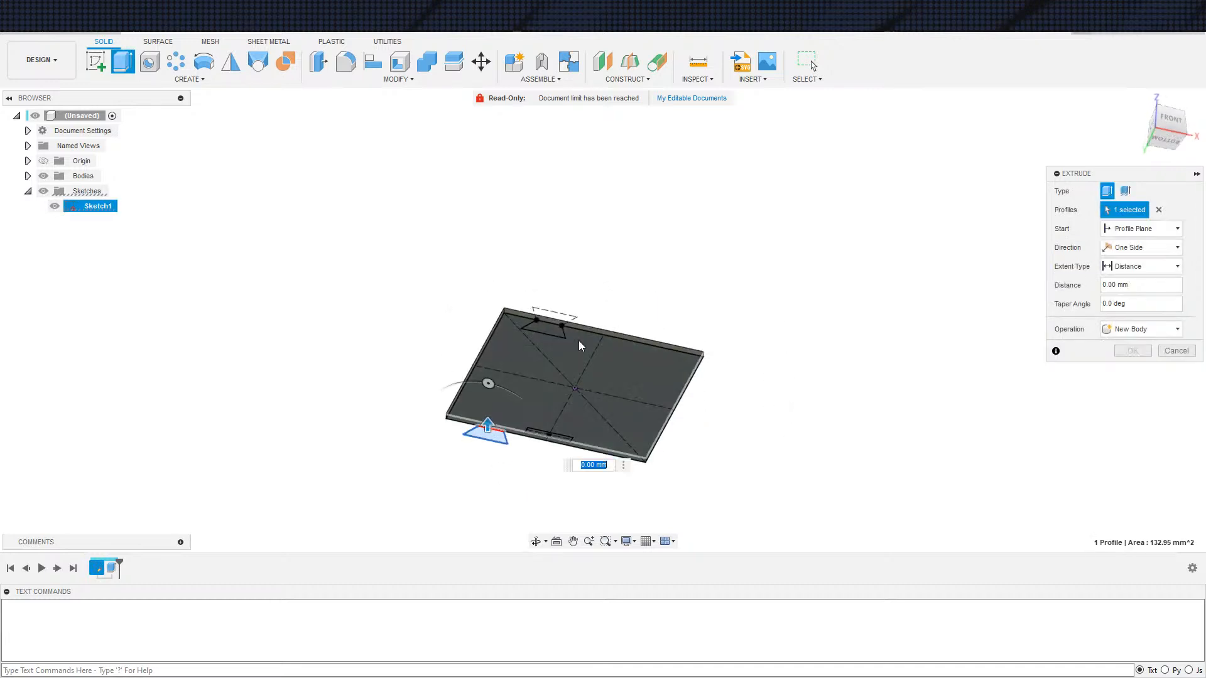
pyautogui.click(544, 328)
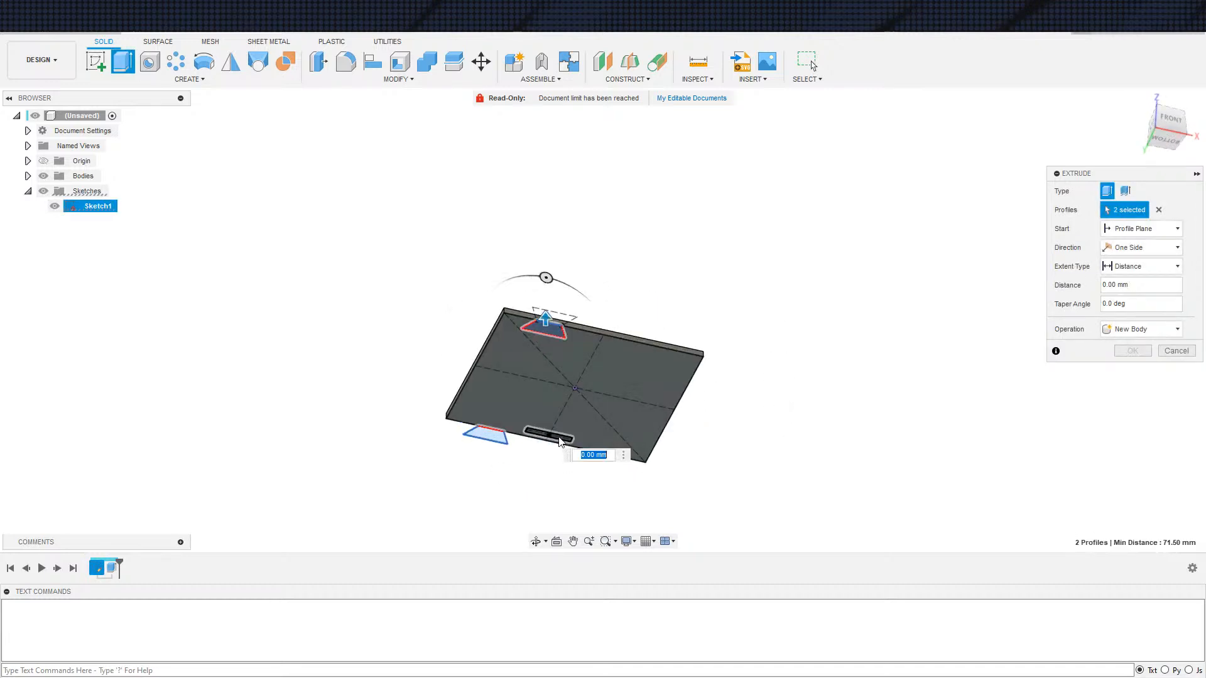
pyautogui.click(560, 442)
pyautogui.keyDown('shift'); pyautogui.moveTo(561, 442); pyautogui.dragTo(756, 452, button='middle'); pyautogui.keyUp('shift')
pyautogui.click(1162, 232)
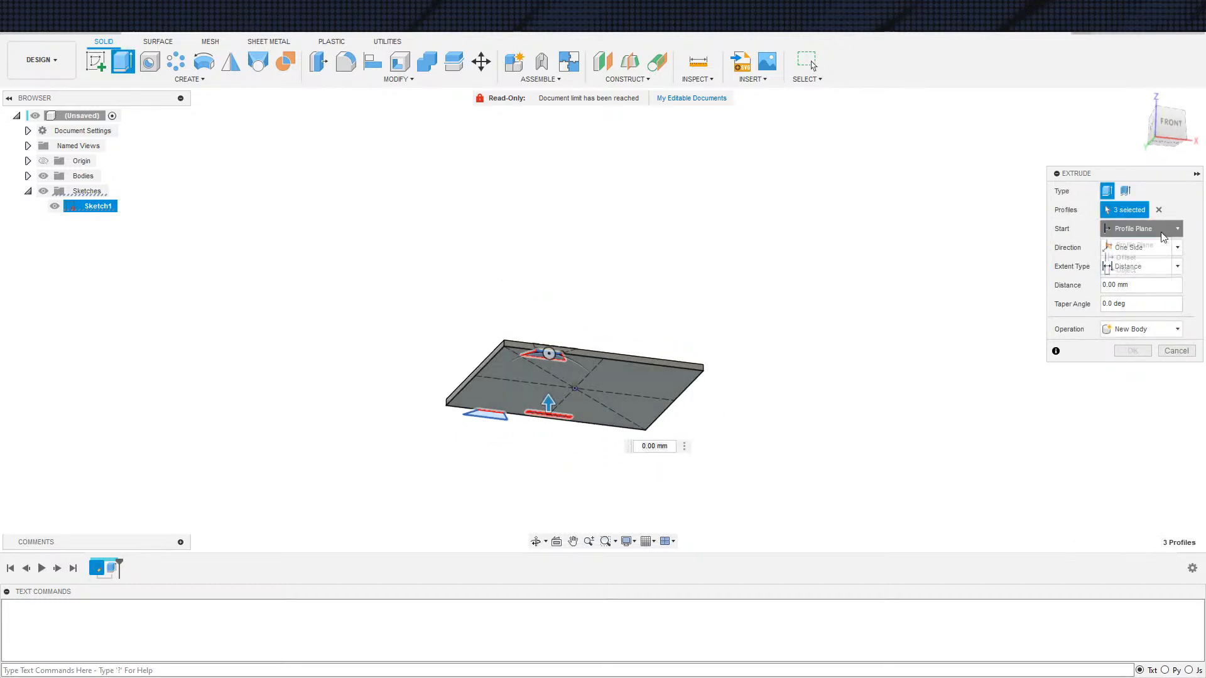
pyautogui.click(1146, 269)
pyautogui.click(602, 389)
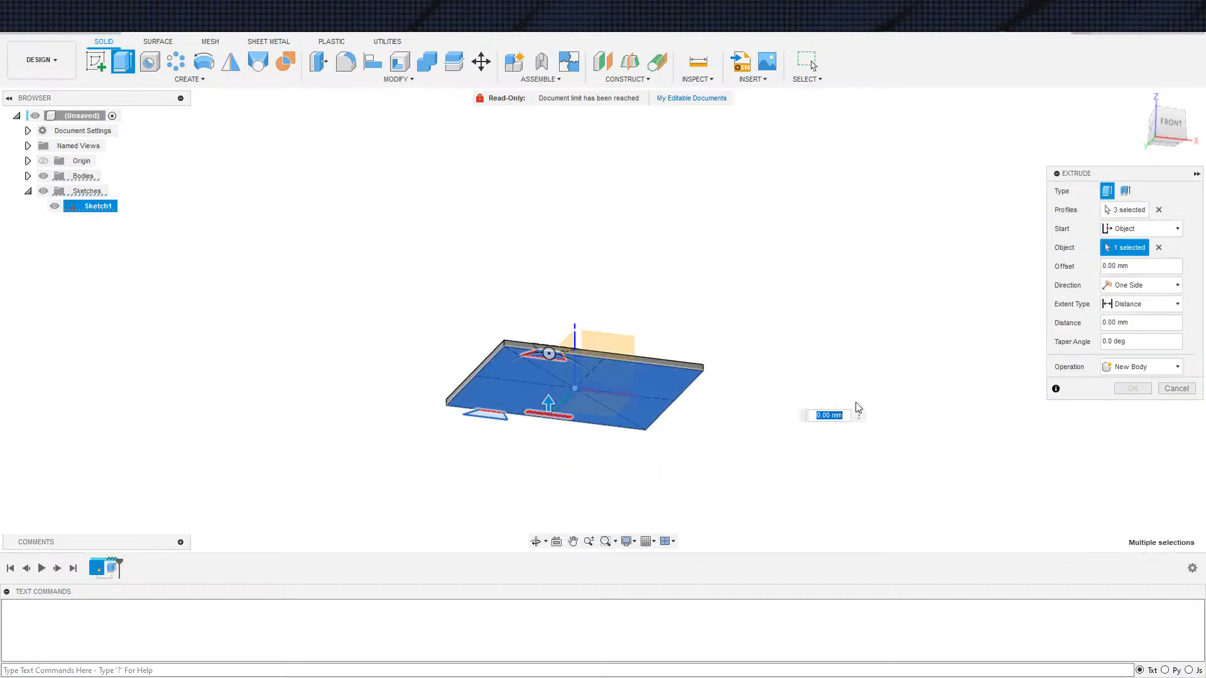
# Step: Set the extrusion's extent to All so it cuts through the plate
pyautogui.click(1124, 304)
pyautogui.click(1140, 304)
pyautogui.click(1144, 303)
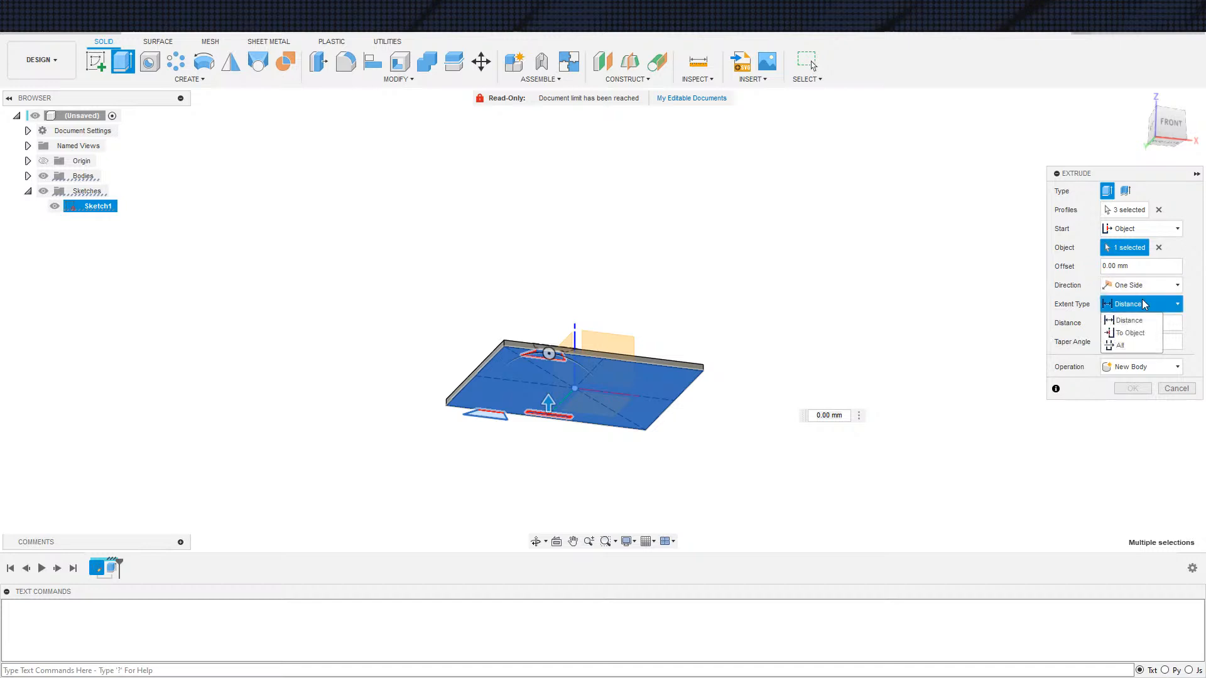
pyautogui.click(1120, 344)
pyautogui.keyDown('shift'); pyautogui.moveTo(843, 393); pyautogui.dragTo(835, 447, button='middle'); pyautogui.keyUp('shift')
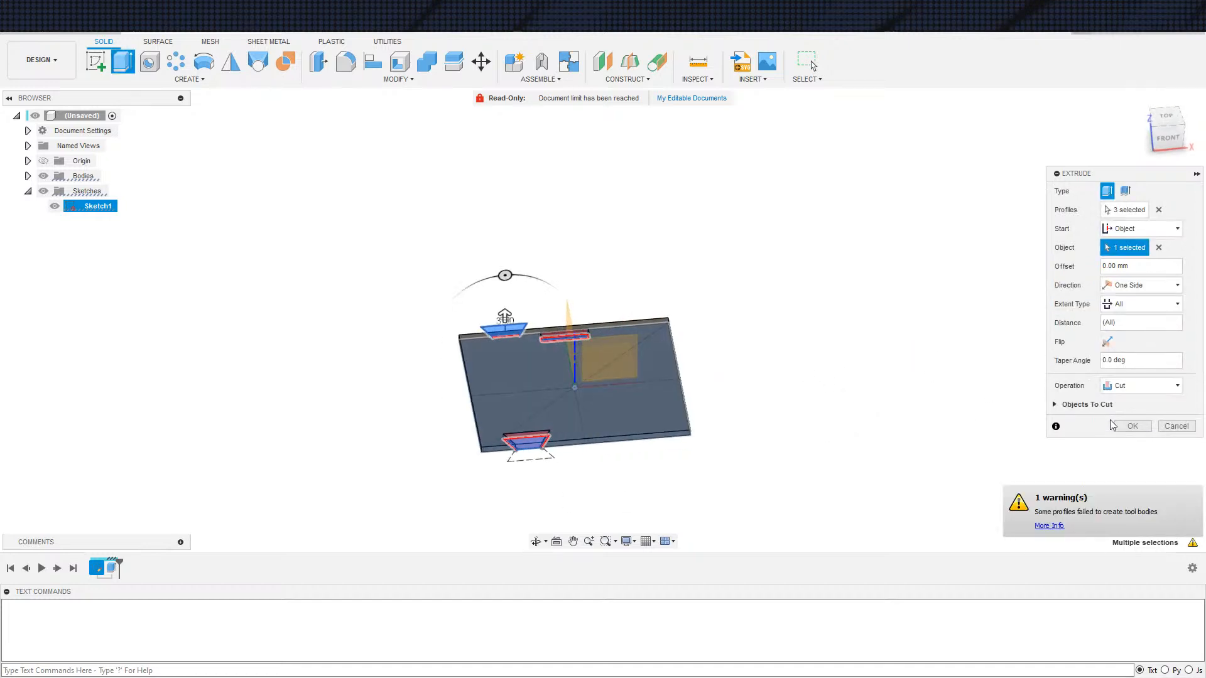
pyautogui.keyDown('shift'); pyautogui.moveTo(802, 382); pyautogui.dragTo(886, 395, button='middle'); pyautogui.keyUp('shift')
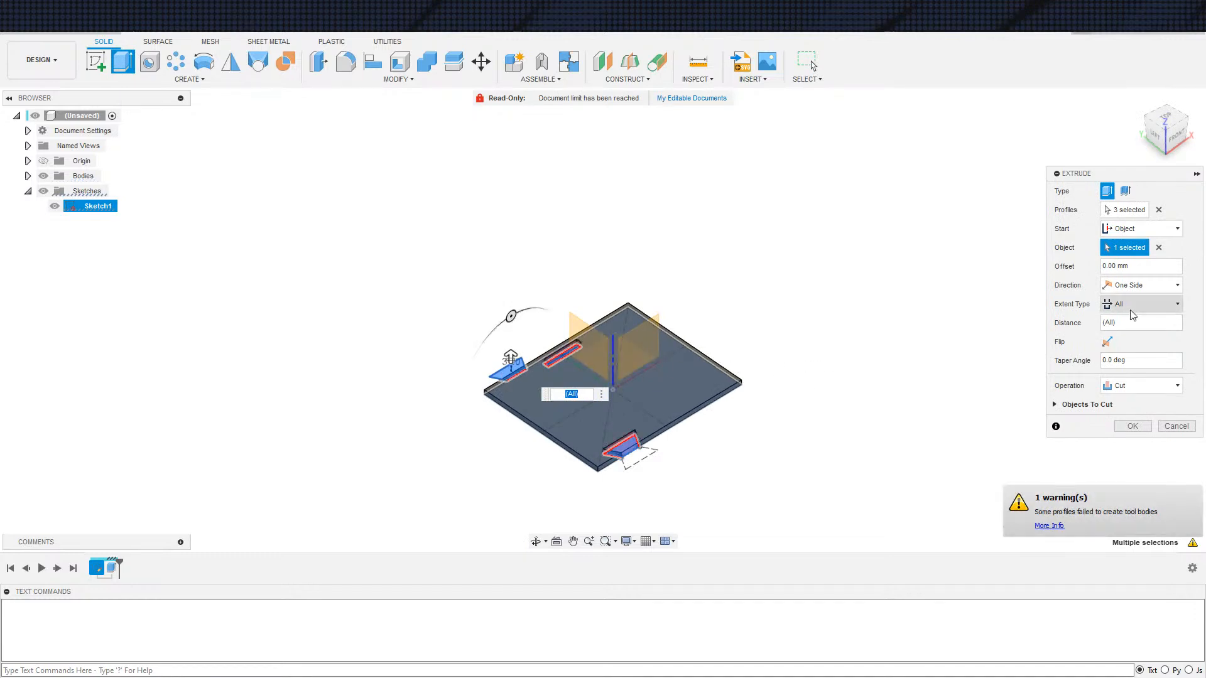
pyautogui.scroll(5, 515, 352)
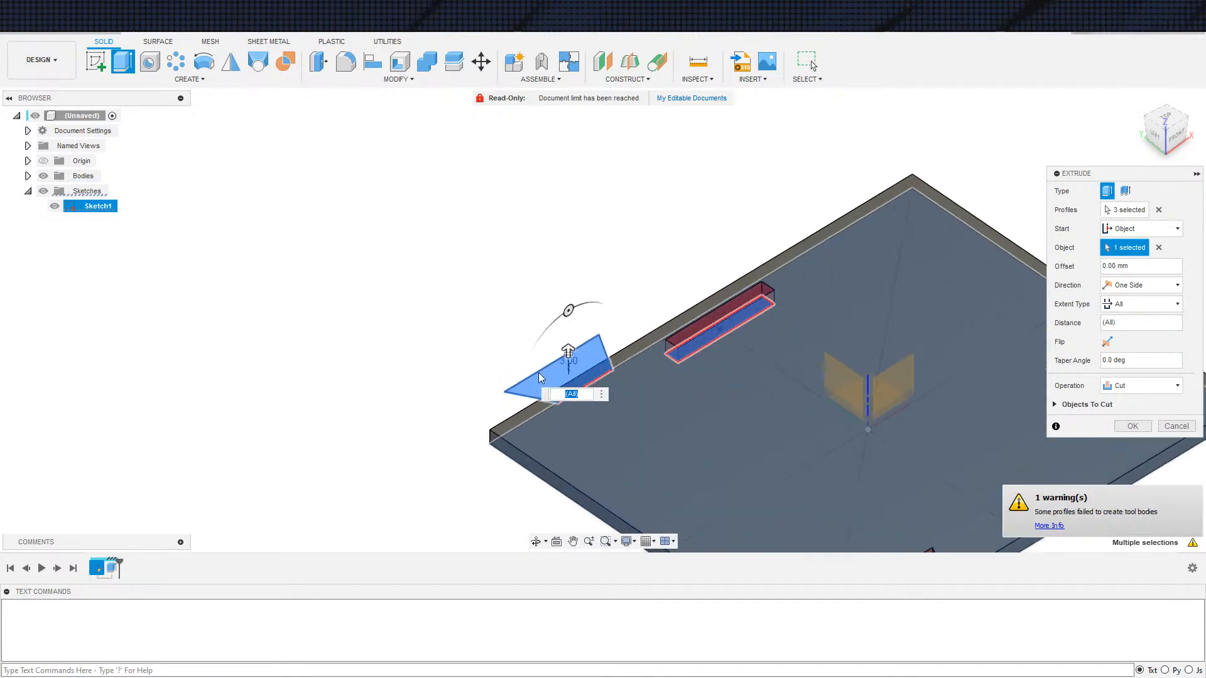
# Step: Remove the outer dovetail from the selected profiles and complete the cut of the slot and inner dovetail
pyautogui.click(1101, 210)
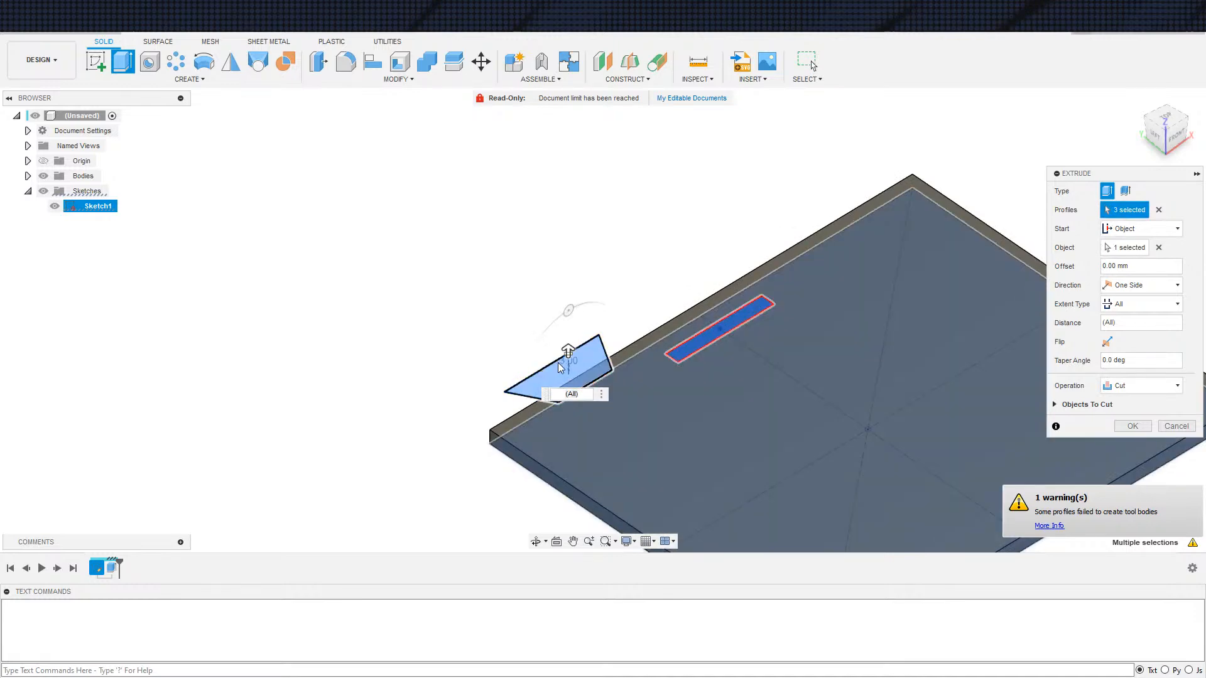
pyautogui.click(571, 361)
pyautogui.scroll(-5, 751, 342)
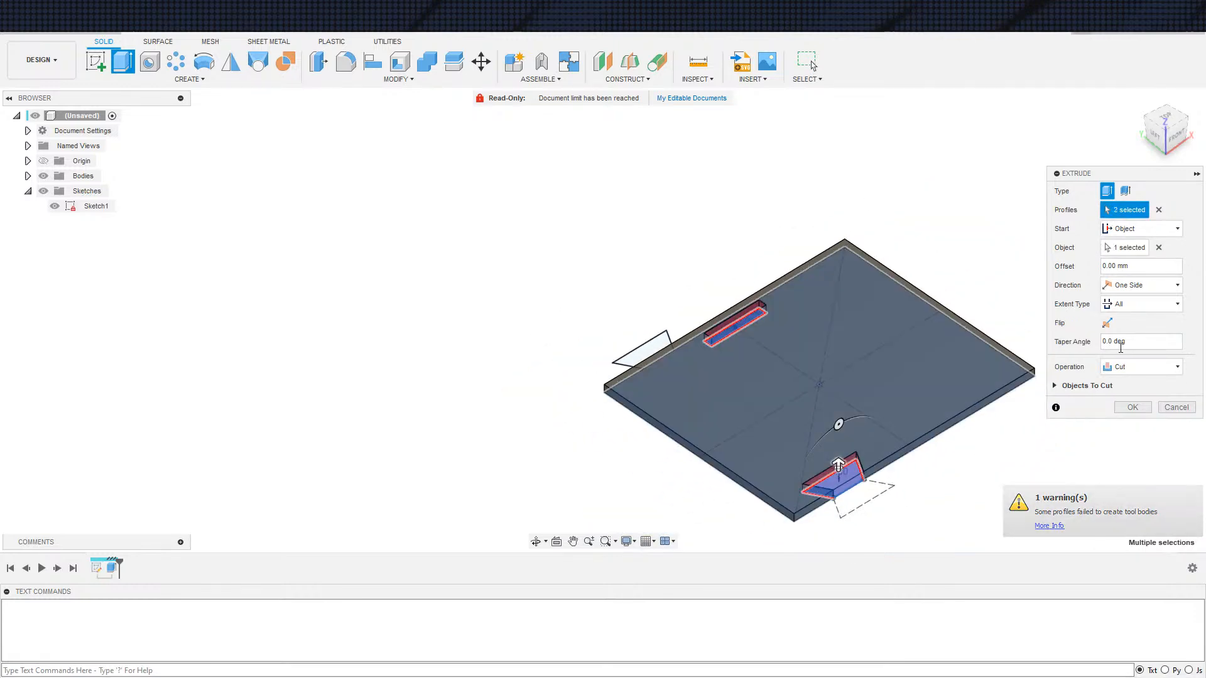
pyautogui.click(1133, 407)
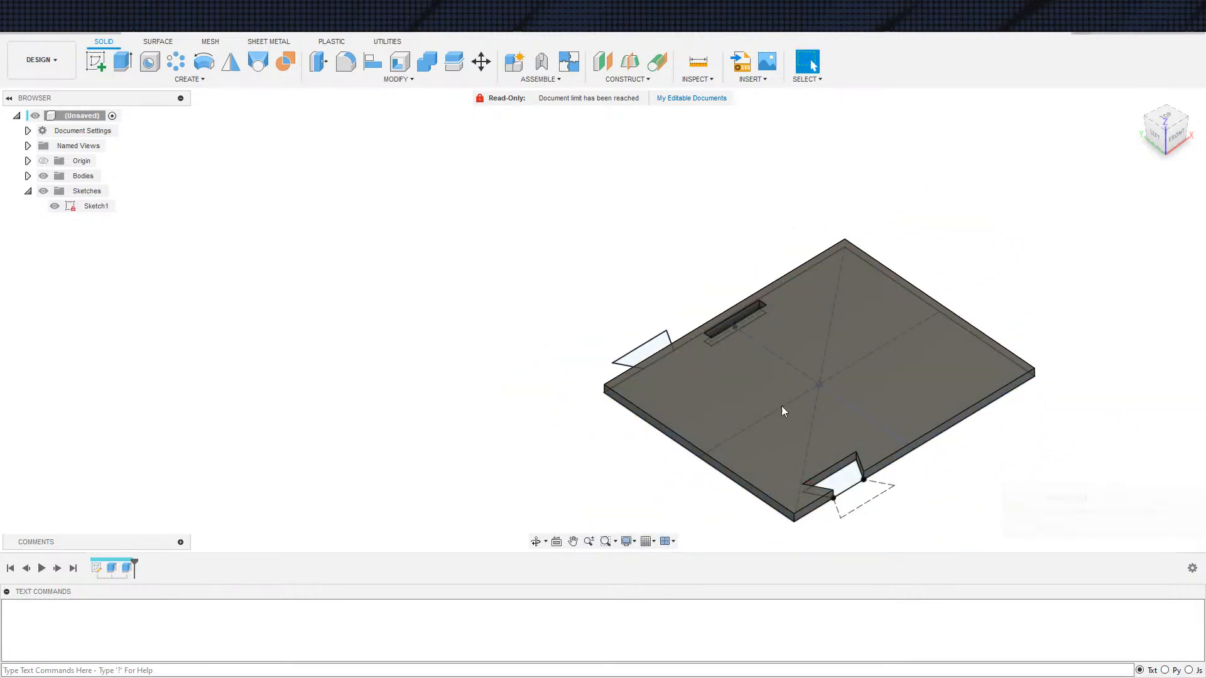
# Step: Set up an extrusion of the outer dovetail profile, starting from the plate's bottom face
pyautogui.click(642, 358)
pyautogui.click(1130, 266)
pyautogui.click(1115, 259)
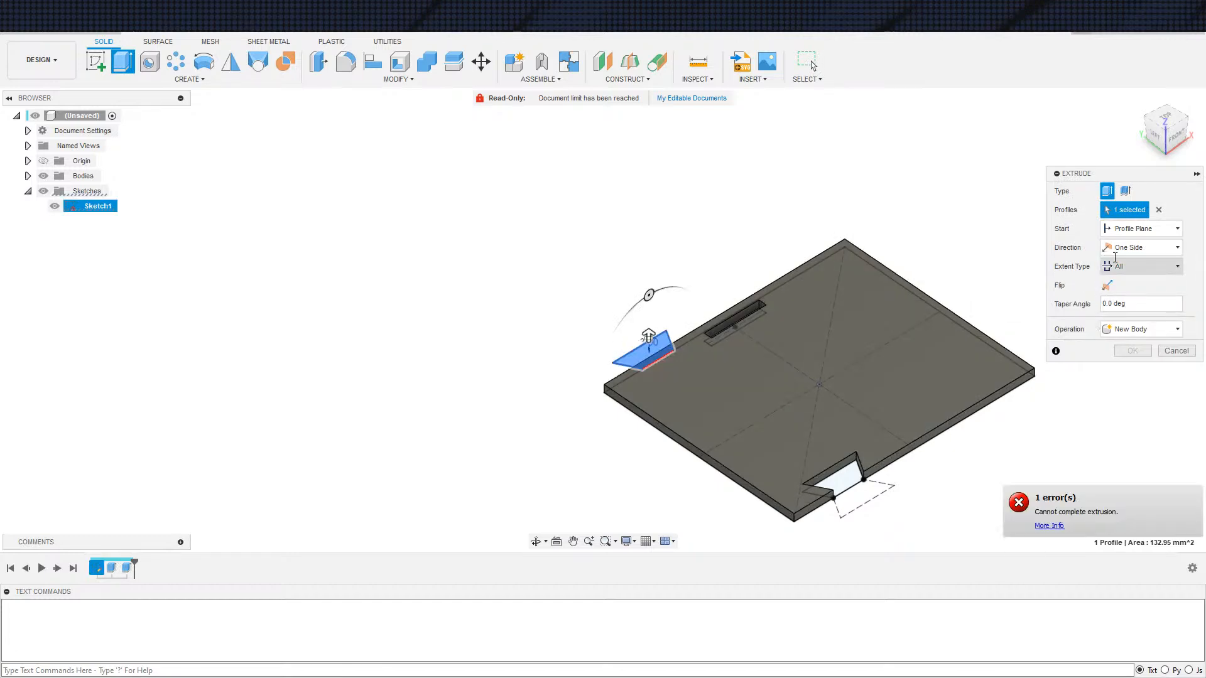
pyautogui.click(1140, 229)
pyautogui.click(1124, 269)
pyautogui.keyDown('shift'); pyautogui.moveTo(888, 544); pyautogui.dragTo(854, 447, button='middle'); pyautogui.keyUp('shift')
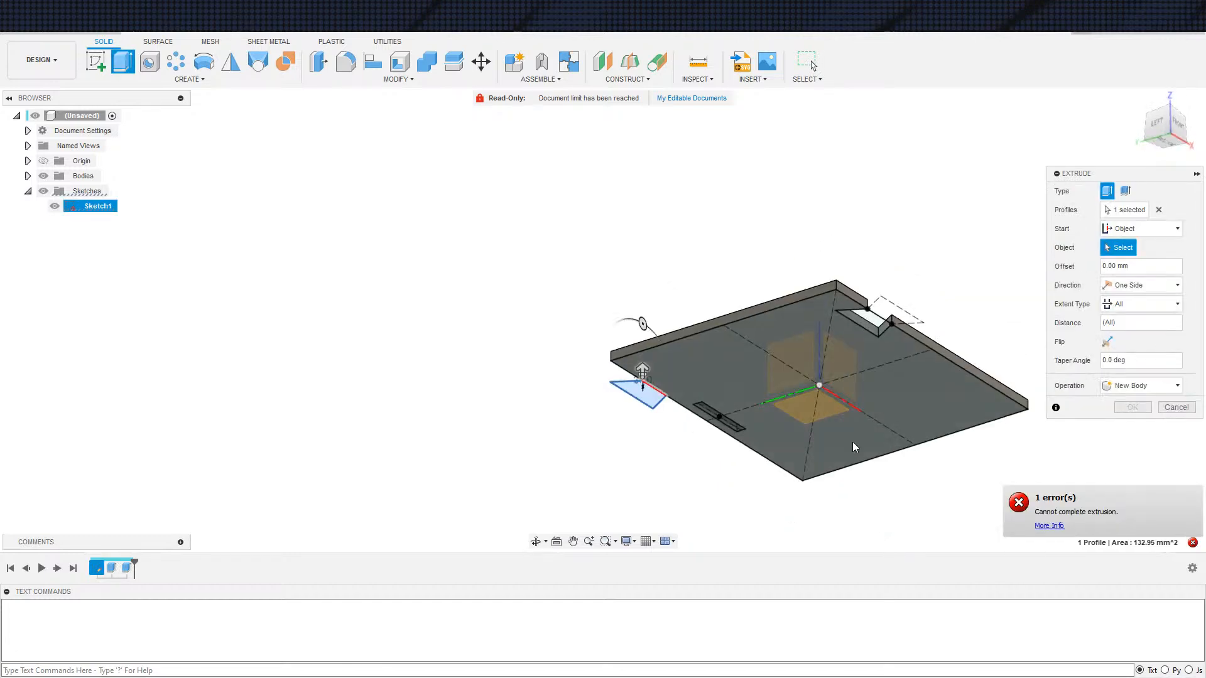
pyautogui.click(892, 422)
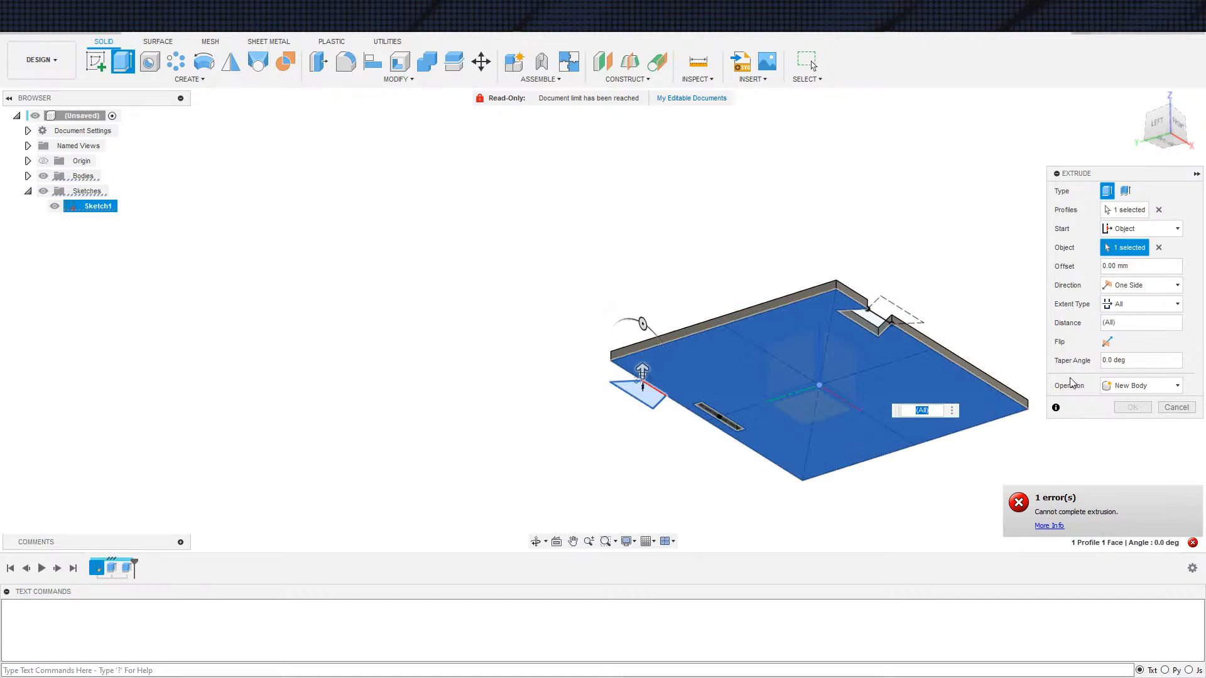
pyautogui.click(1156, 251)
pyautogui.click(996, 404)
pyautogui.keyDown('shift'); pyautogui.moveTo(992, 407); pyautogui.dragTo(967, 468, button='middle'); pyautogui.keyUp('shift')
# Step: Extrude the outer dovetail up to the plate's top face using the To Object extent
pyautogui.click(1139, 304)
pyautogui.click(1138, 331)
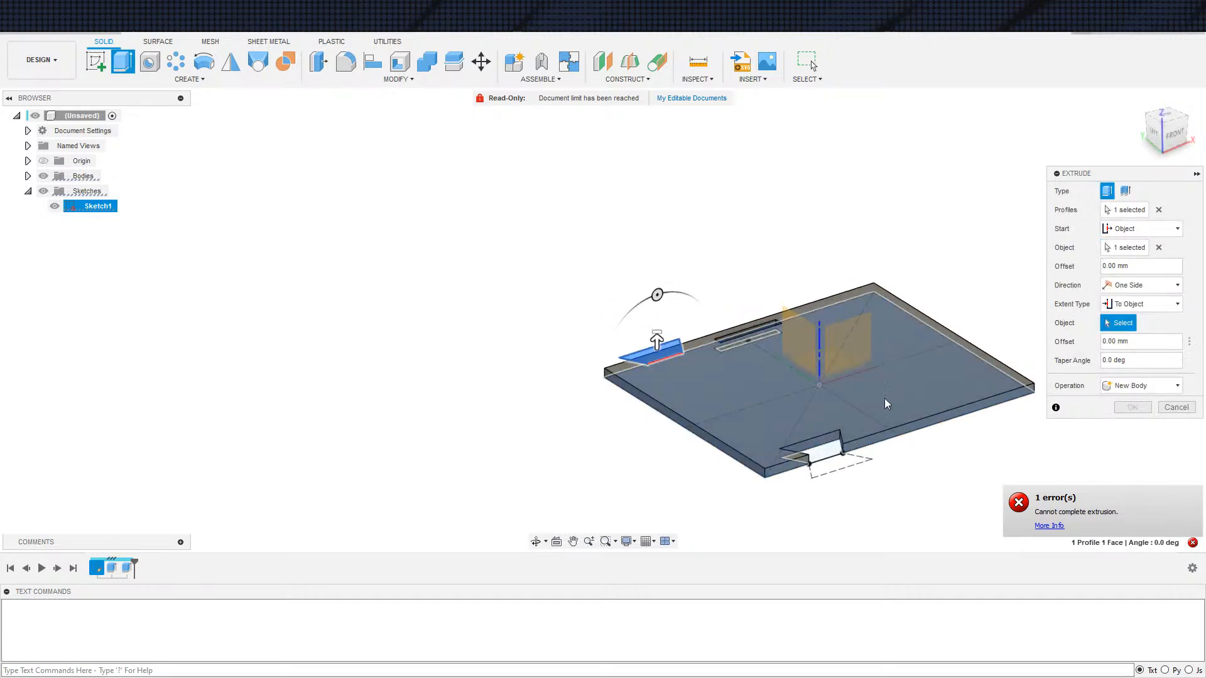
pyautogui.click(810, 402)
pyautogui.click(1133, 445)
pyautogui.scroll(-3, 1042, 422)
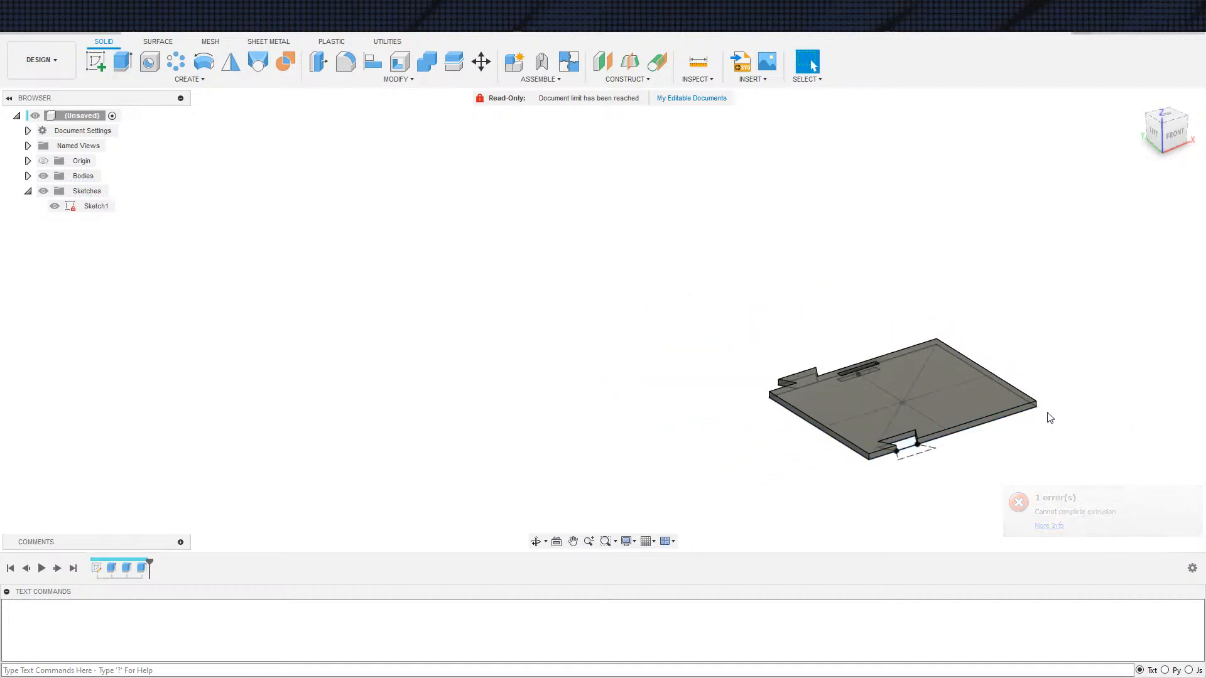
pyautogui.keyDown('shift'); pyautogui.moveTo(1090, 417); pyautogui.dragTo(1086, 422, button='middle'); pyautogui.keyUp('shift')
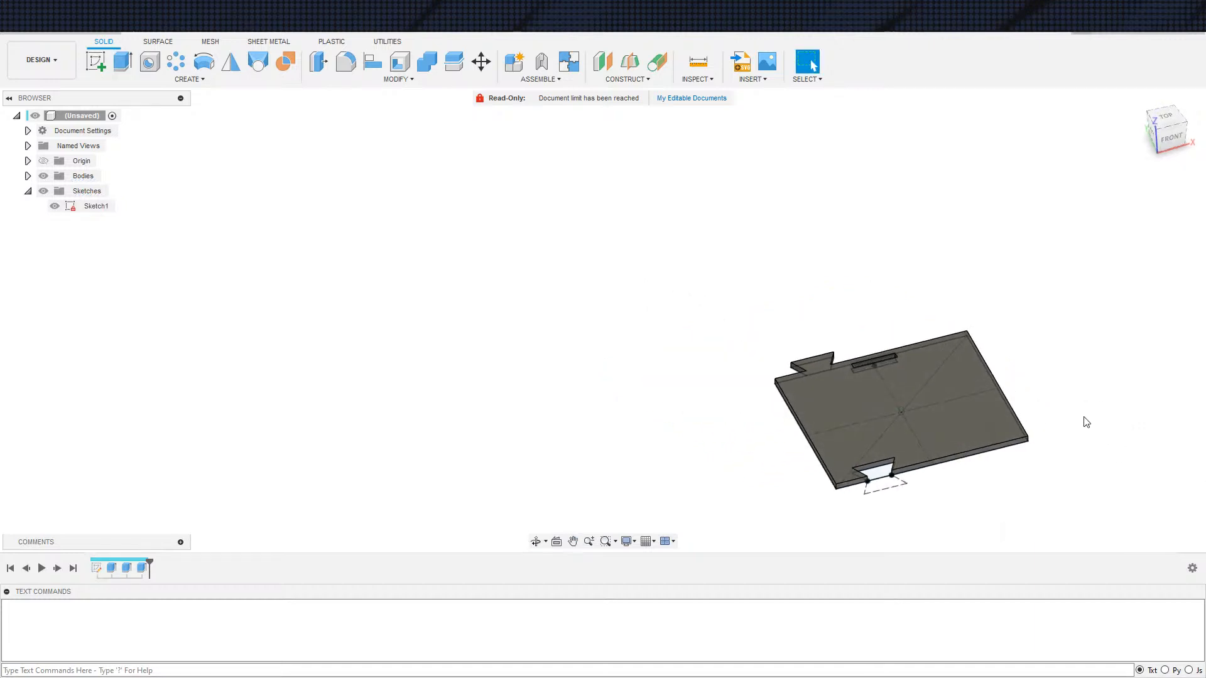
pyautogui.click(231, 62)
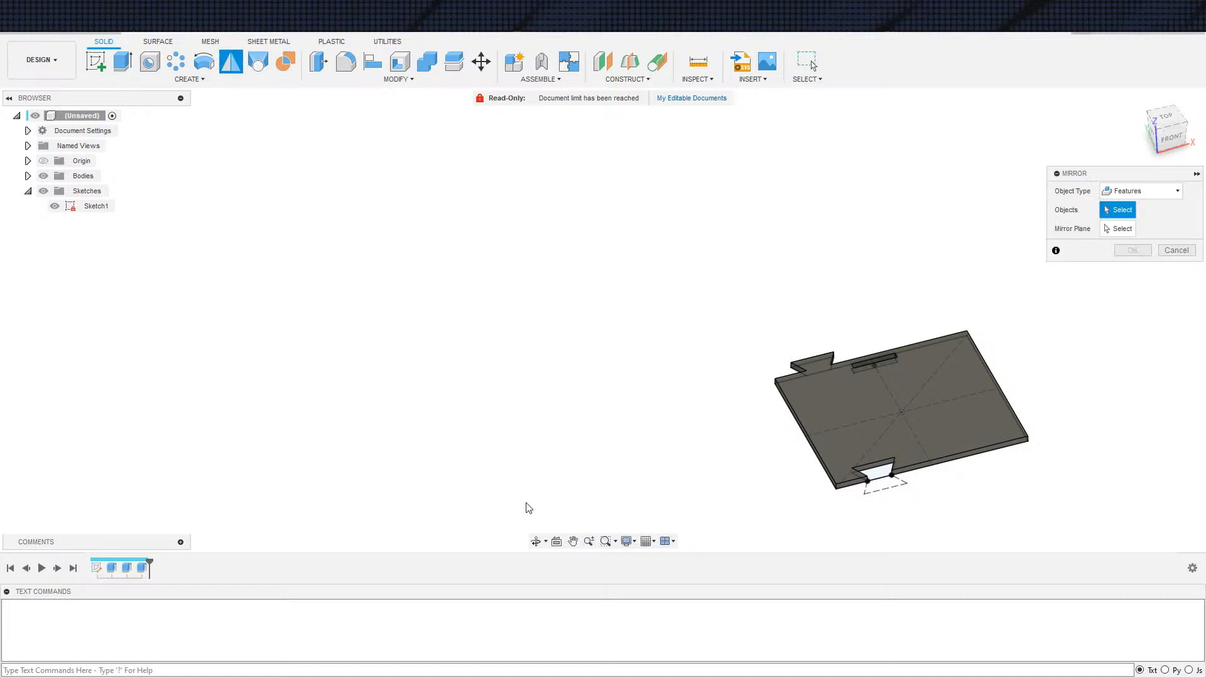
pyautogui.moveTo(529, 508); pyautogui.dragTo(419, 536, button='middle')
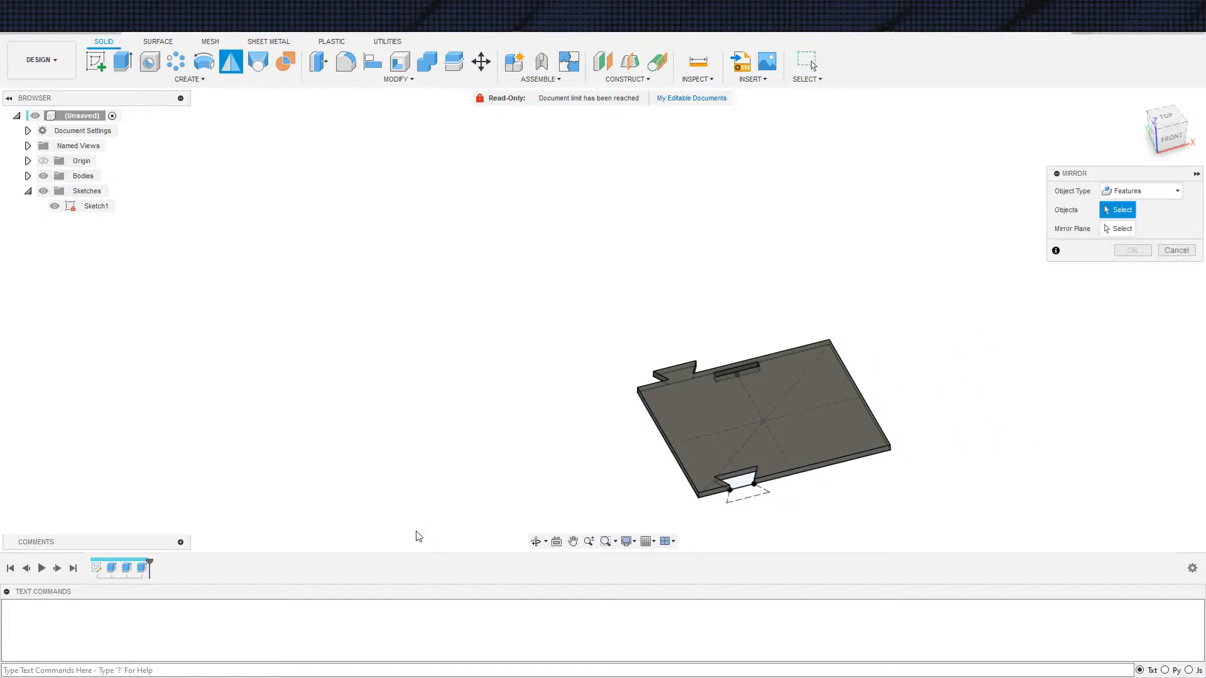
pyautogui.click(126, 568)
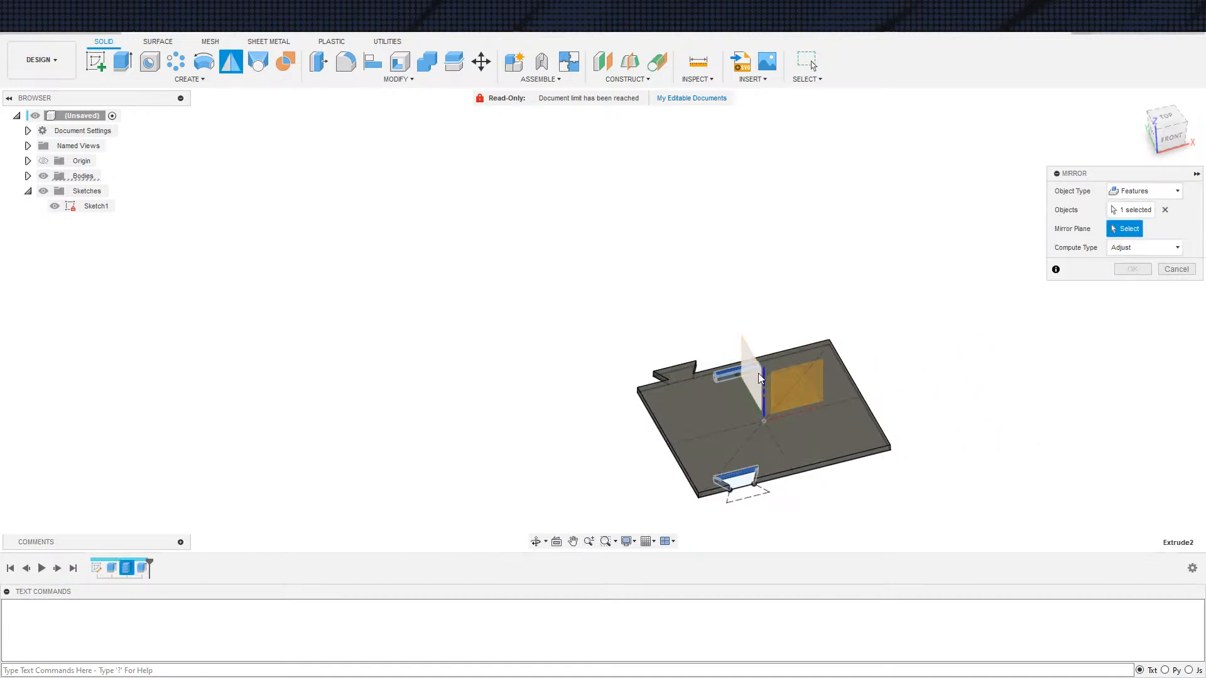
pyautogui.click(801, 402)
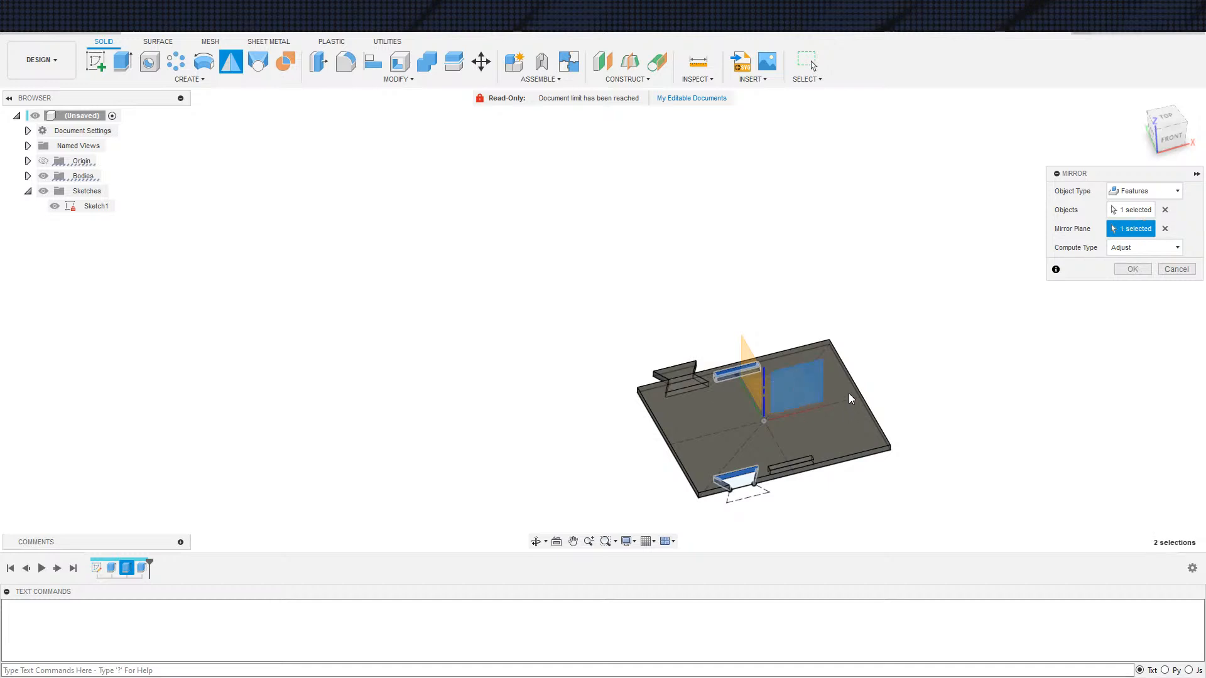
pyautogui.press('Escape')
# Step: Edit the cut extrusion to exclude the slot profile, leaving only the inner dovetail selected
pyautogui.doubleClick(124, 572)
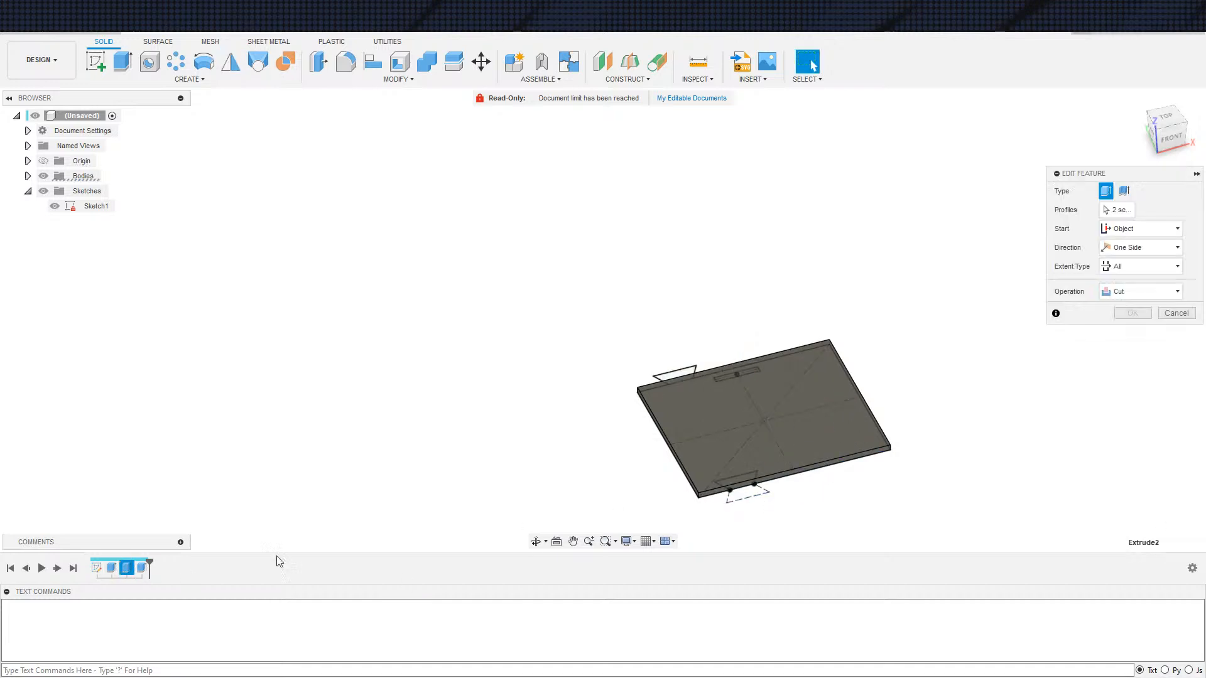
pyautogui.scroll(2, 767, 376)
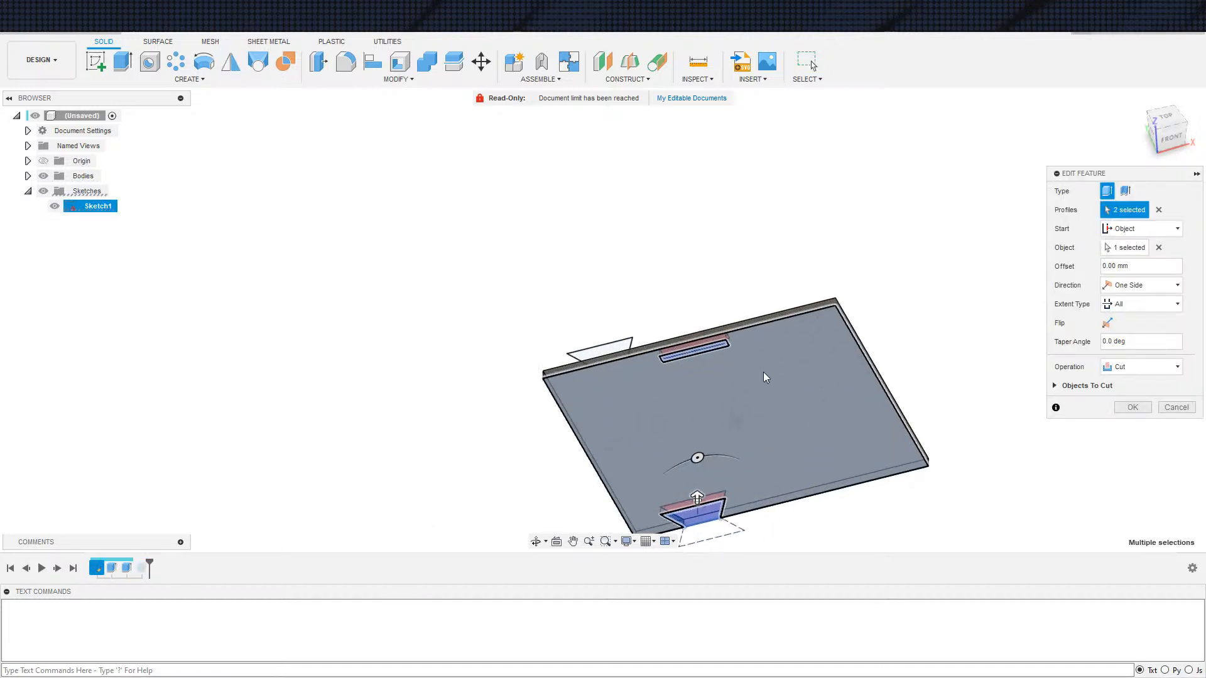
pyautogui.click(710, 357)
pyautogui.click(1134, 410)
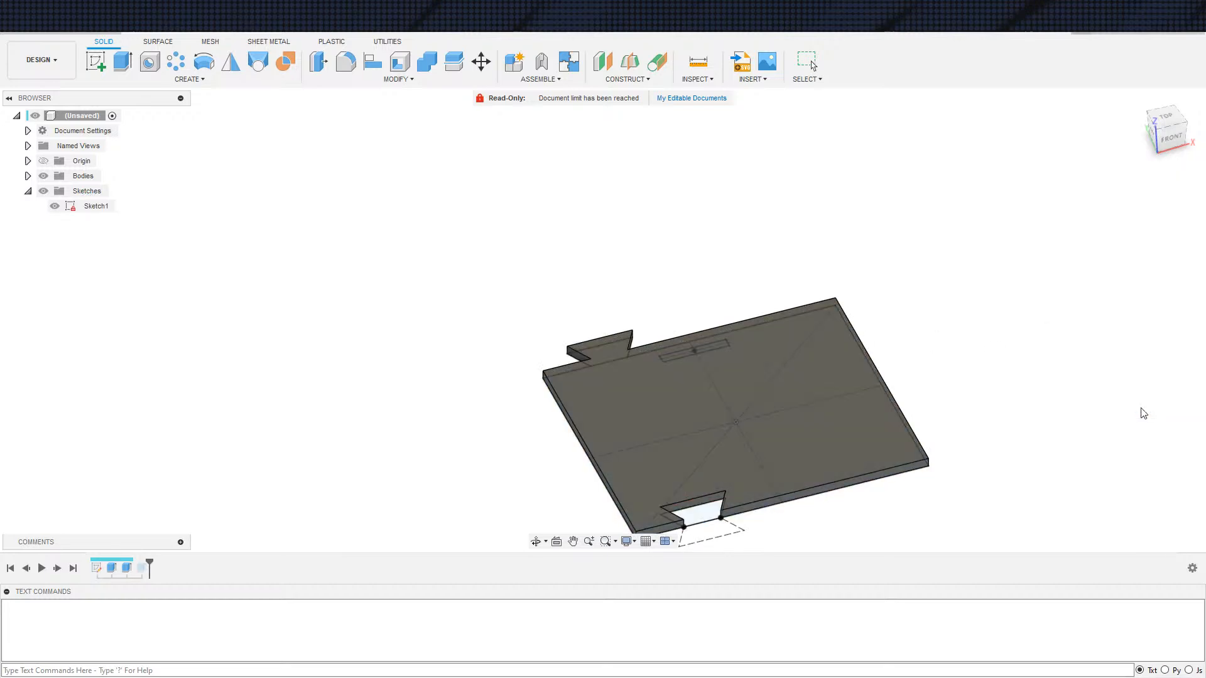
# Step: Extrude the slot profile through the plate with the All extent to cut the slot
pyautogui.press('e')
pyautogui.keyDown('shift'); pyautogui.moveTo(990, 478); pyautogui.dragTo(978, 356, button='middle'); pyautogui.keyUp('shift')
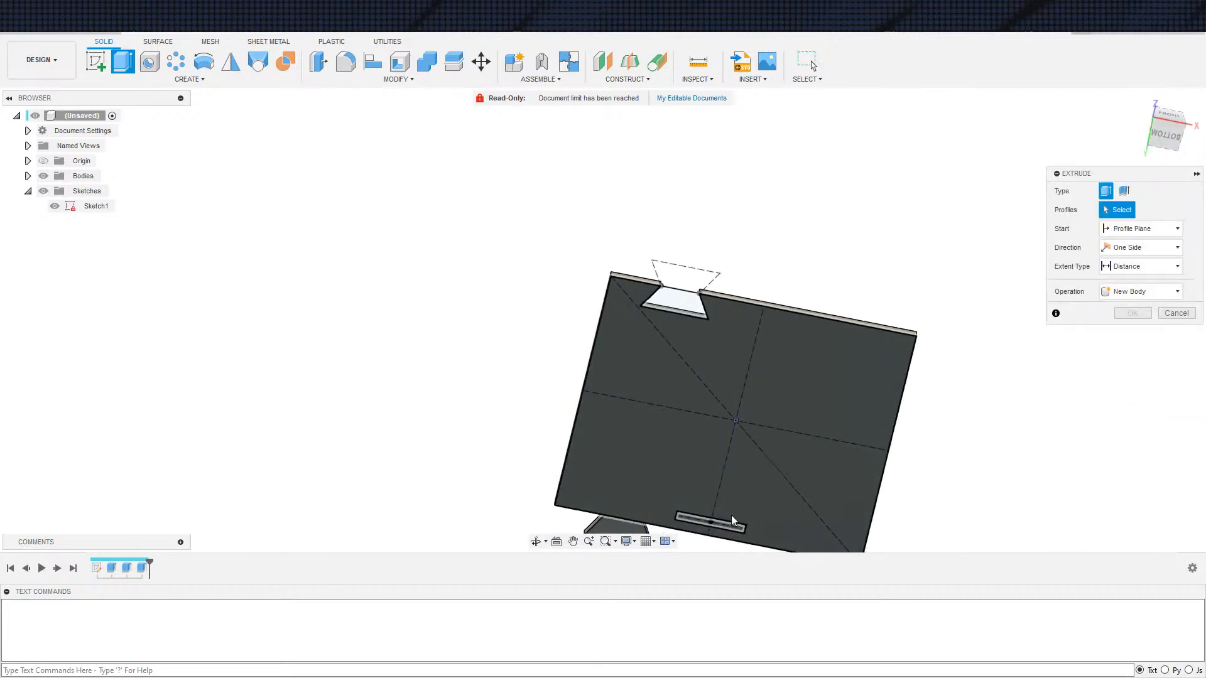
pyautogui.click(729, 526)
pyautogui.click(1124, 269)
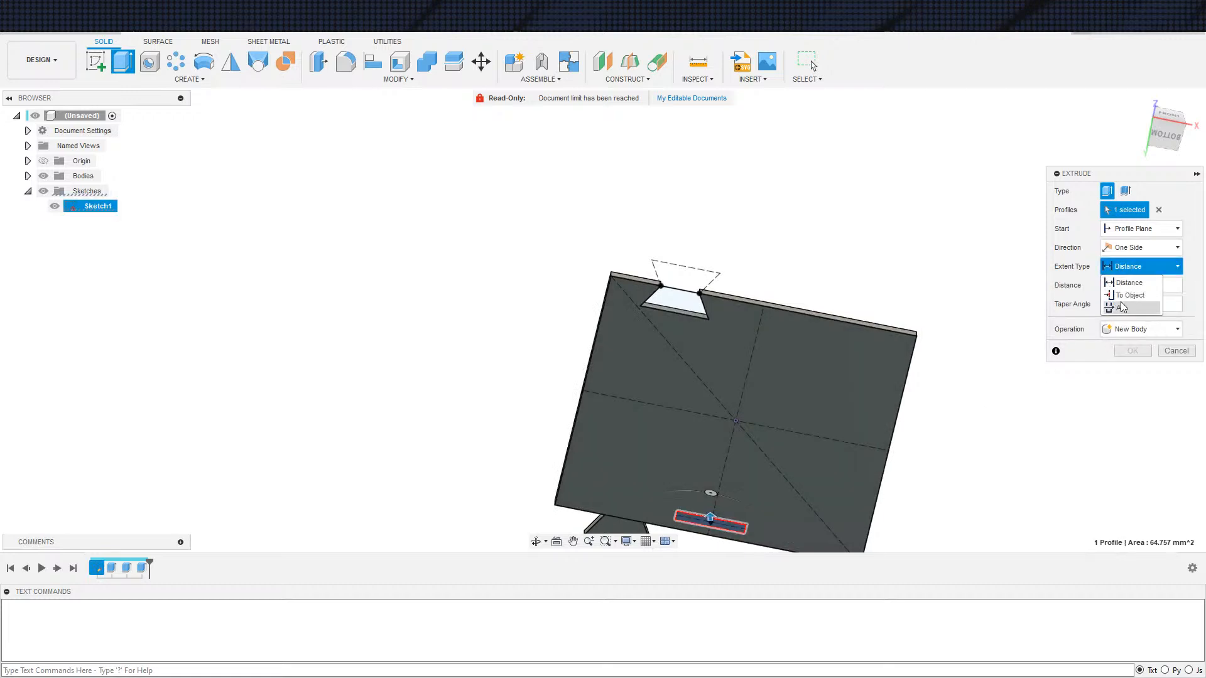
pyautogui.click(1124, 308)
pyautogui.click(1132, 369)
pyautogui.keyDown('shift'); pyautogui.moveTo(1065, 358); pyautogui.dragTo(1083, 467, button='middle'); pyautogui.keyUp('shift')
pyautogui.moveTo(1083, 466); pyautogui.dragTo(1023, 373)
pyautogui.press('Escape')
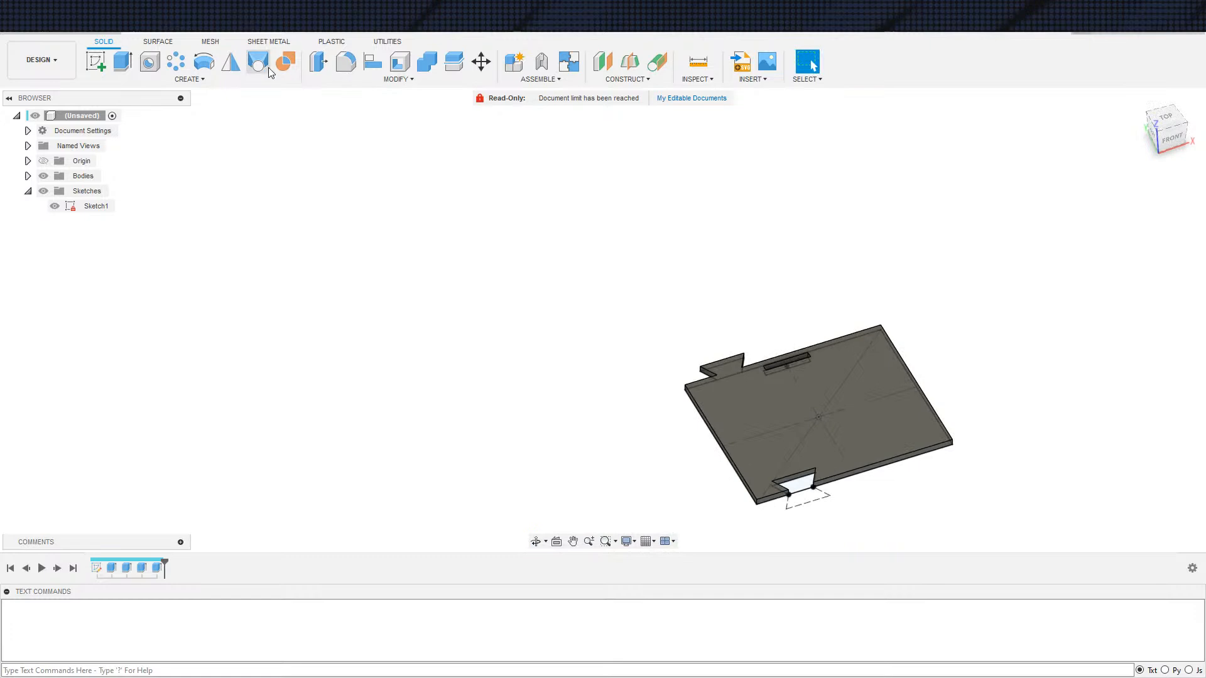
# Step: Mirror the dovetail cutout and the dovetail tab across the YZ plane to the other half of the plate
pyautogui.click(125, 569)
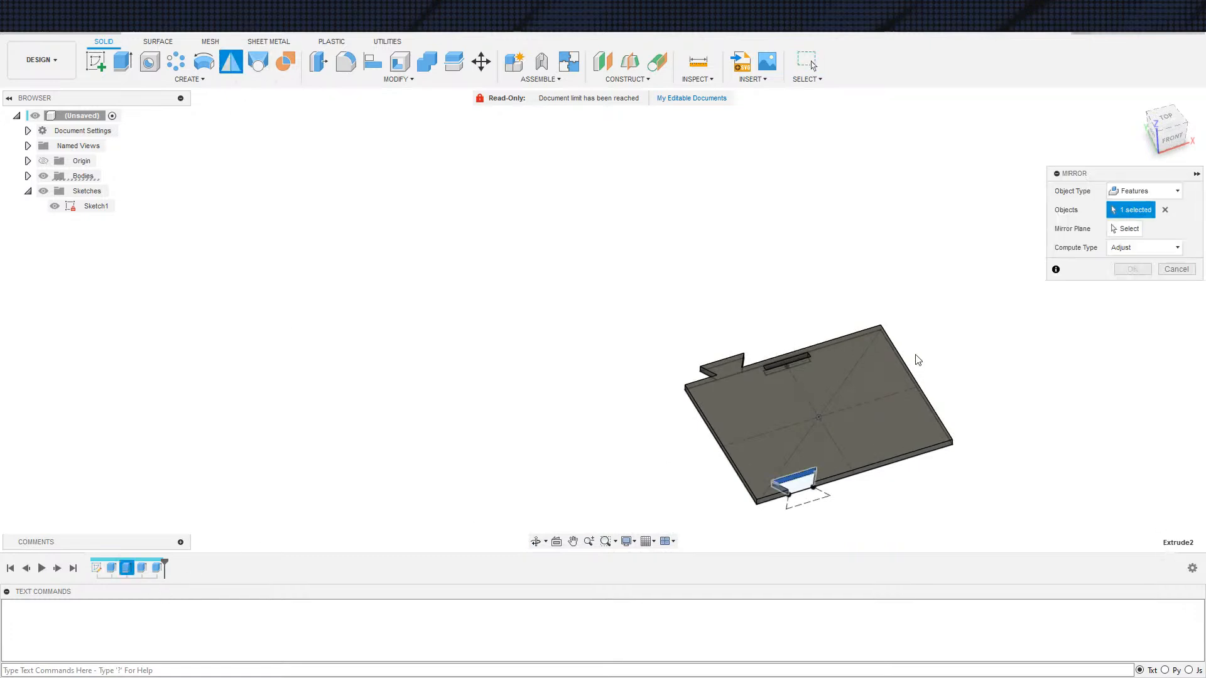
pyautogui.click(805, 370)
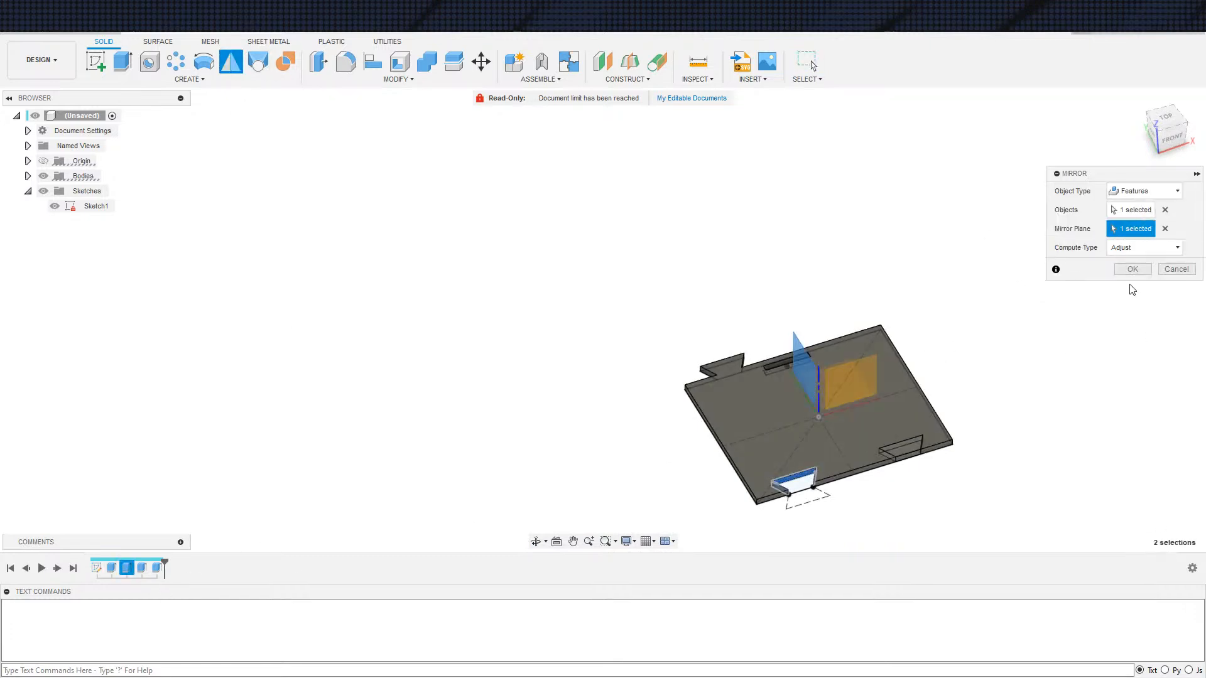
pyautogui.click(1132, 269)
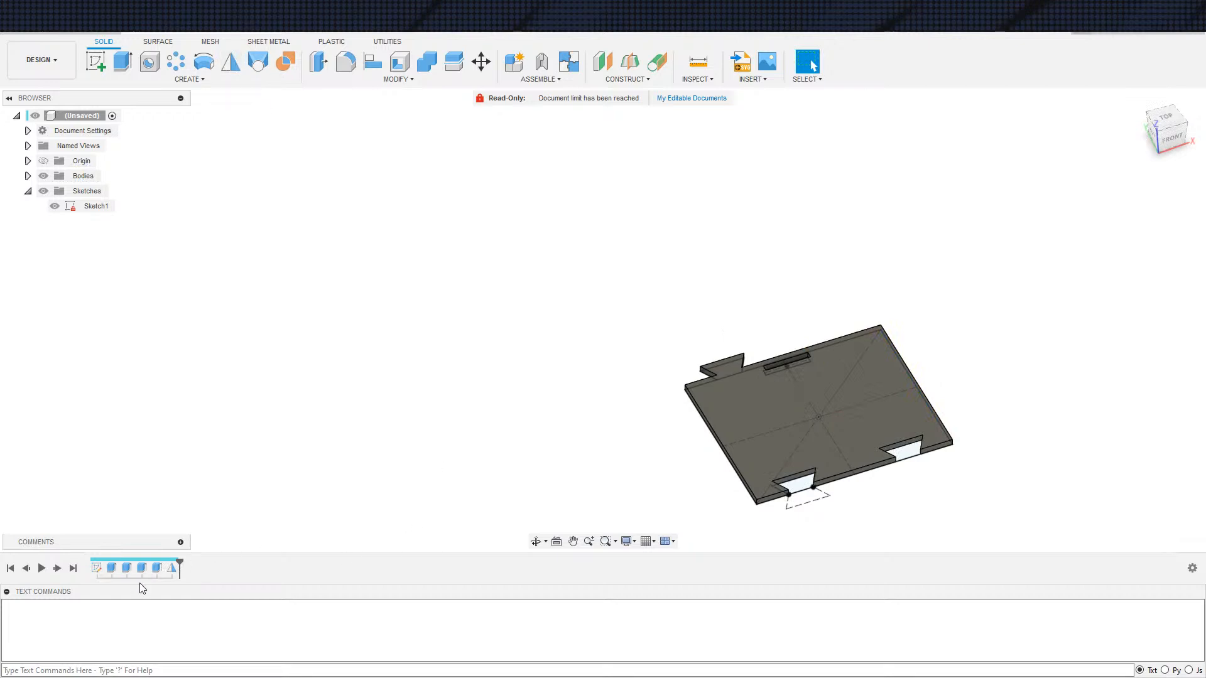
pyautogui.doubleClick(170, 569)
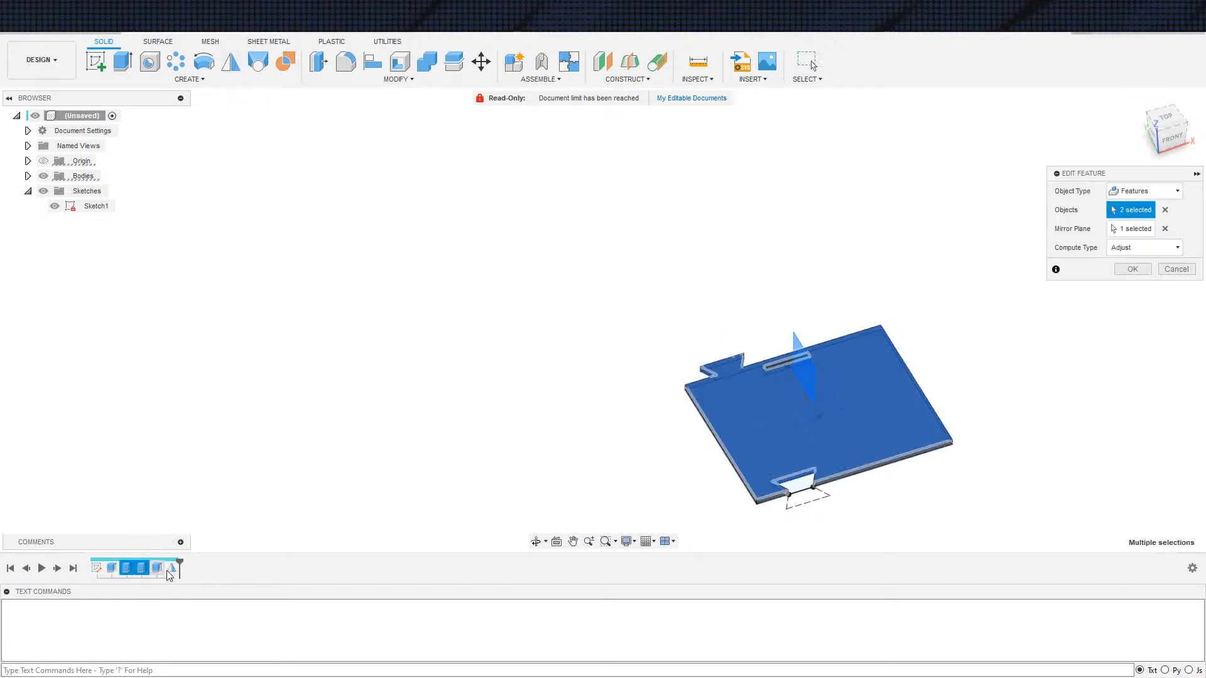
pyautogui.click(1133, 269)
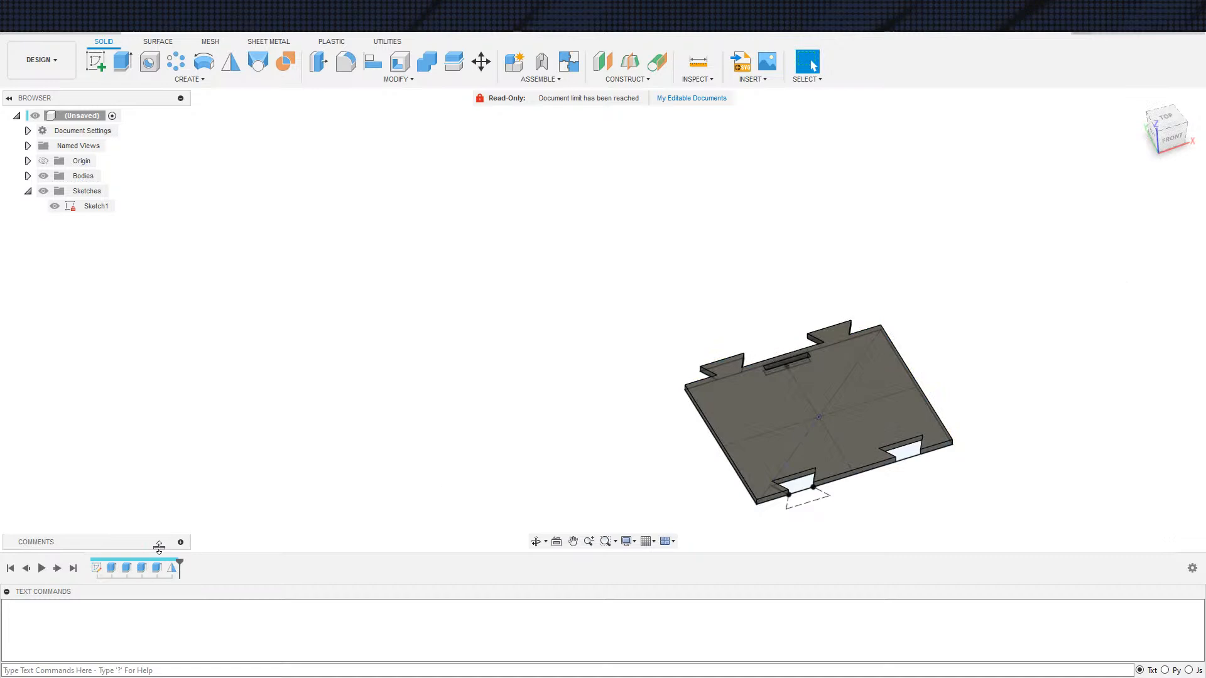
# Step: Mirror the slot cut across the XZ plane to the plate's opposite edge
pyautogui.click(227, 61)
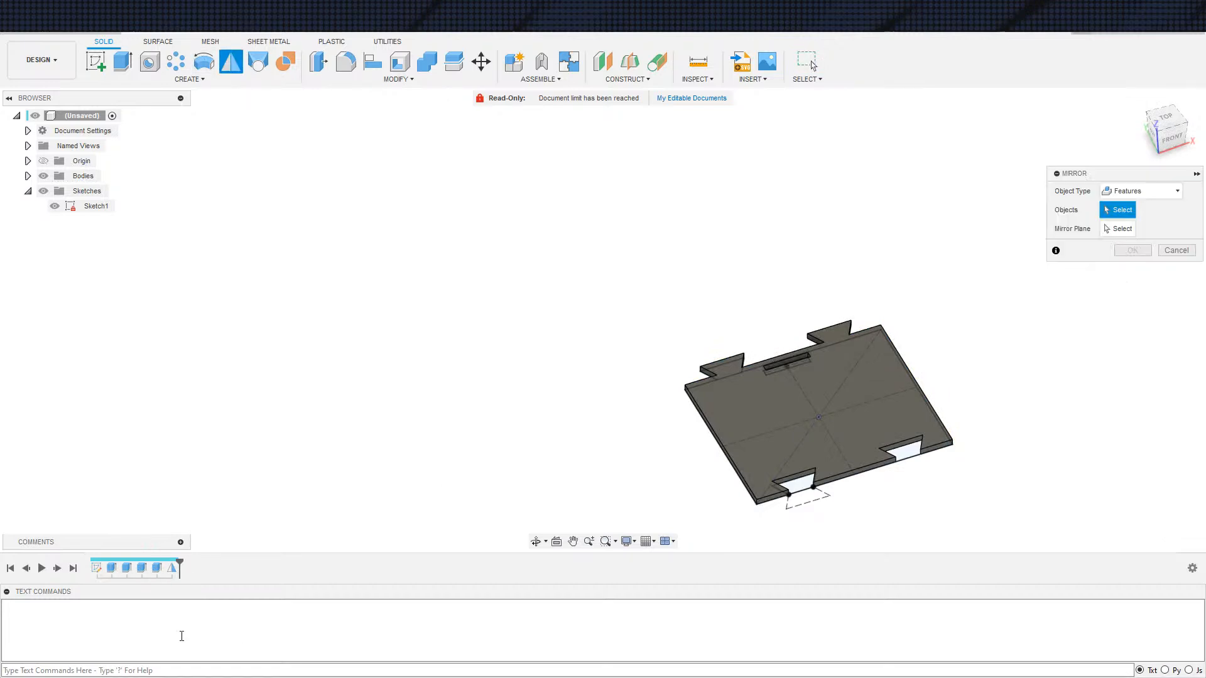
pyautogui.click(157, 567)
pyautogui.click(1125, 230)
pyautogui.click(861, 378)
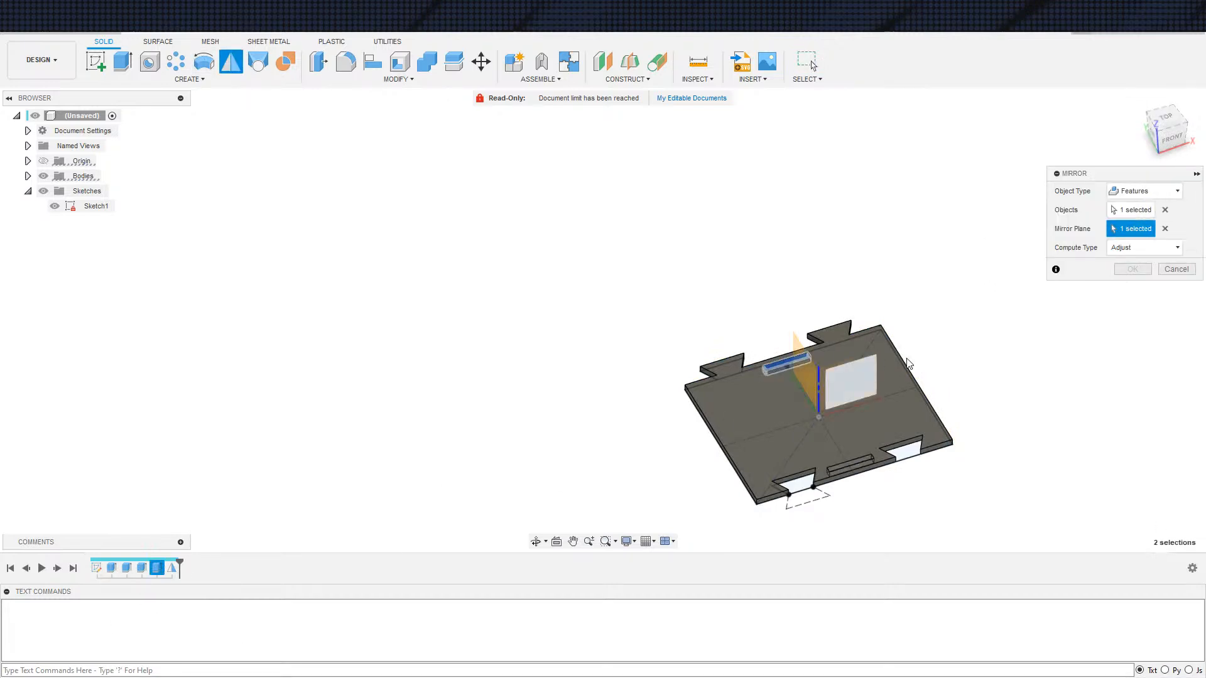
pyautogui.click(1128, 275)
# Step: Create a new component named Cover under the top-level design
pyautogui.moveTo(1039, 466)
pyautogui.keyDown('shift'); pyautogui.mouseDown(button='middle')
pyautogui.moveTo(1058, 425)
pyautogui.moveTo(1028, 463)
pyautogui.mouseUp(button='middle'); pyautogui.keyUp('shift')
pyautogui.scroll(-3, 1029, 464)
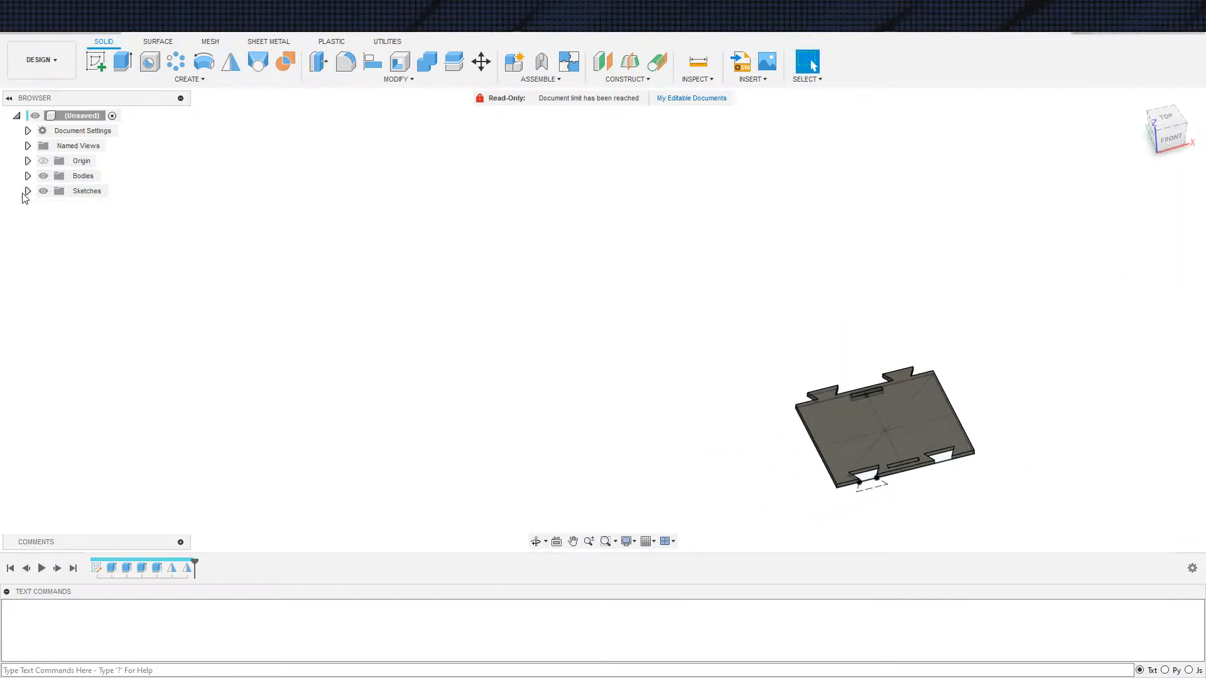
pyautogui.rightClick(86, 124)
pyautogui.click(113, 127)
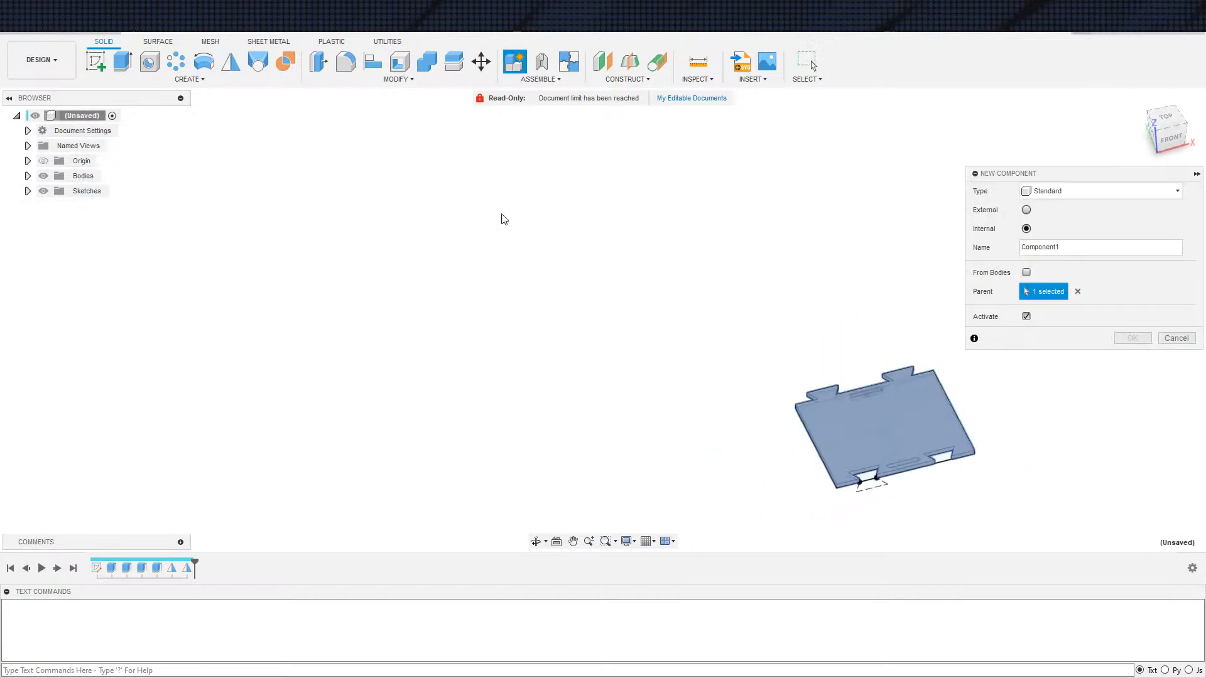
pyautogui.write('Cover')
pyautogui.press('Return')
pyautogui.scroll(-2, 834, 535)
pyautogui.moveTo(1009, 462); pyautogui.dragTo(940, 456, button='middle')
pyautogui.scroll(-1, 939, 456)
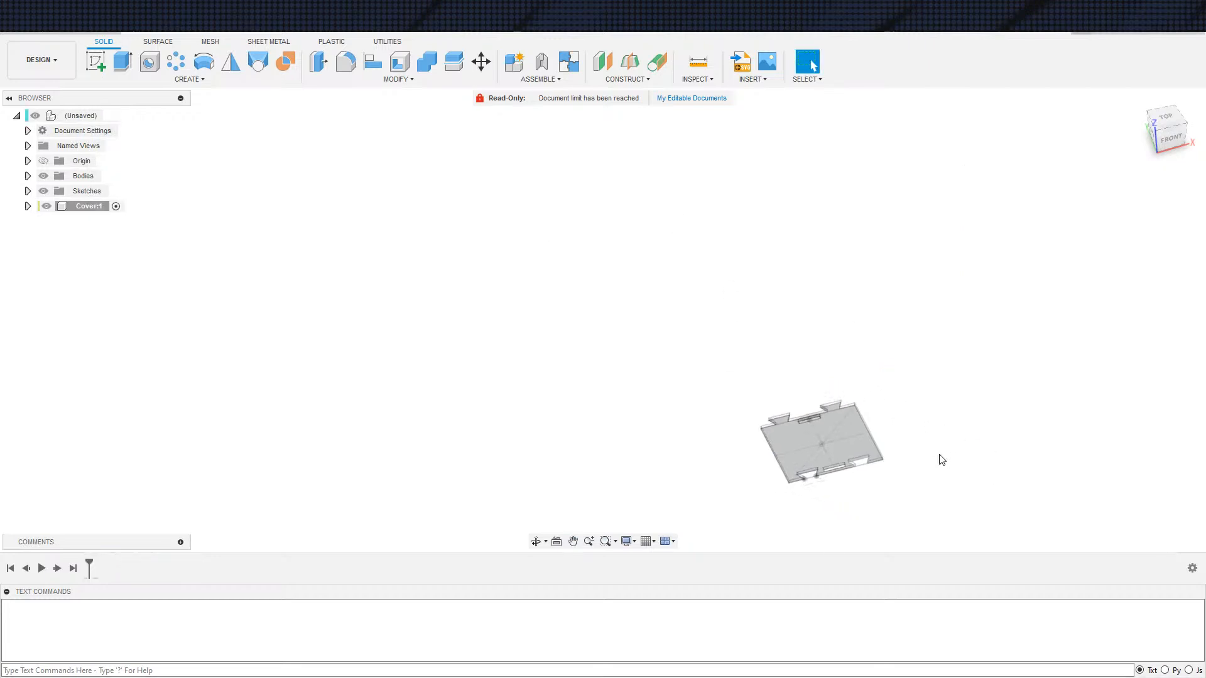
# Step: Start a sketch in the Cover component on the horizontal XY plane
pyautogui.scroll(5, 851, 495)
pyautogui.keyDown('shift'); pyautogui.moveTo(851, 496); pyautogui.dragTo(861, 484, button='middle'); pyautogui.keyUp('shift')
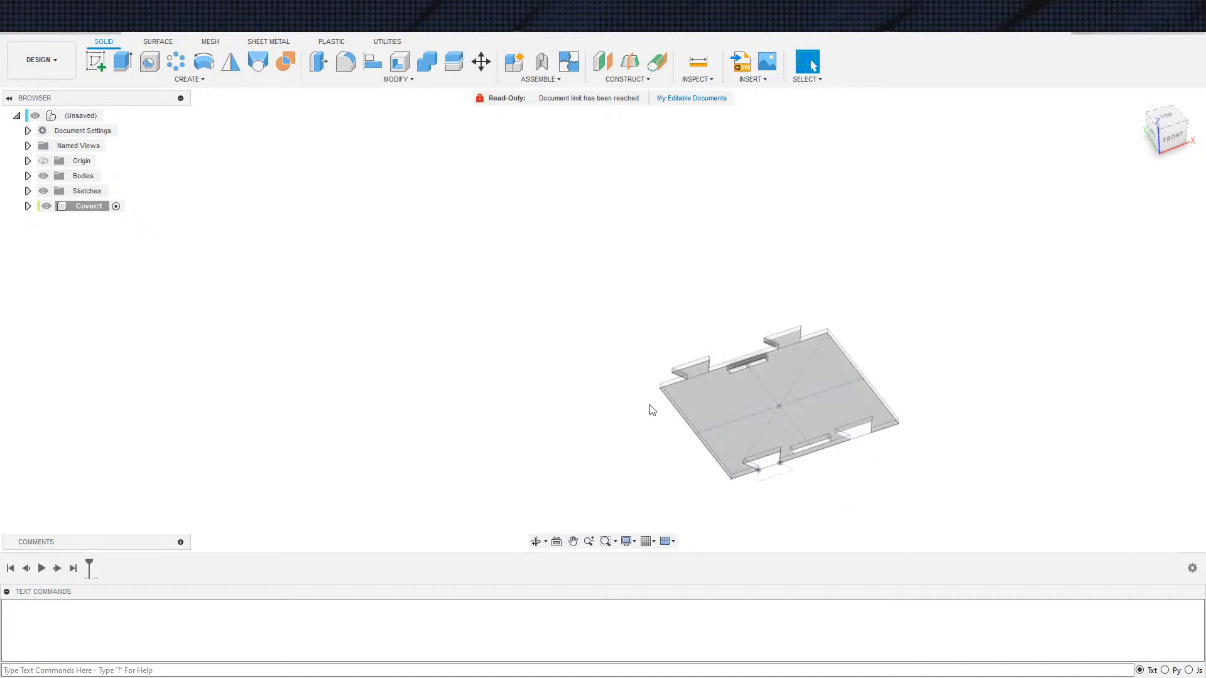
pyautogui.press('s')
pyautogui.click(715, 429)
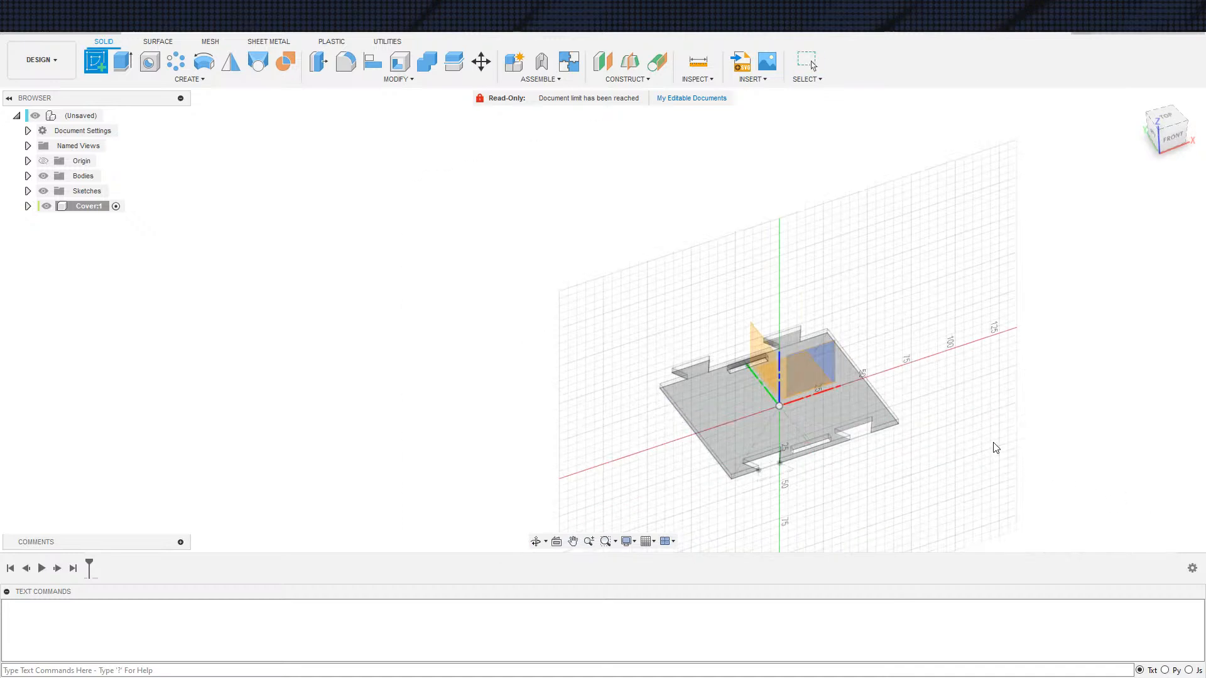
pyautogui.moveTo(969, 434)
pyautogui.keyDown('shift'); pyautogui.mouseDown(button='middle')
pyautogui.moveTo(998, 393)
pyautogui.moveTo(985, 380)
pyautogui.moveTo(1030, 396)
pyautogui.moveTo(1002, 431)
pyautogui.moveTo(922, 469)
pyautogui.mouseUp(button='middle'); pyautogui.keyUp('shift')
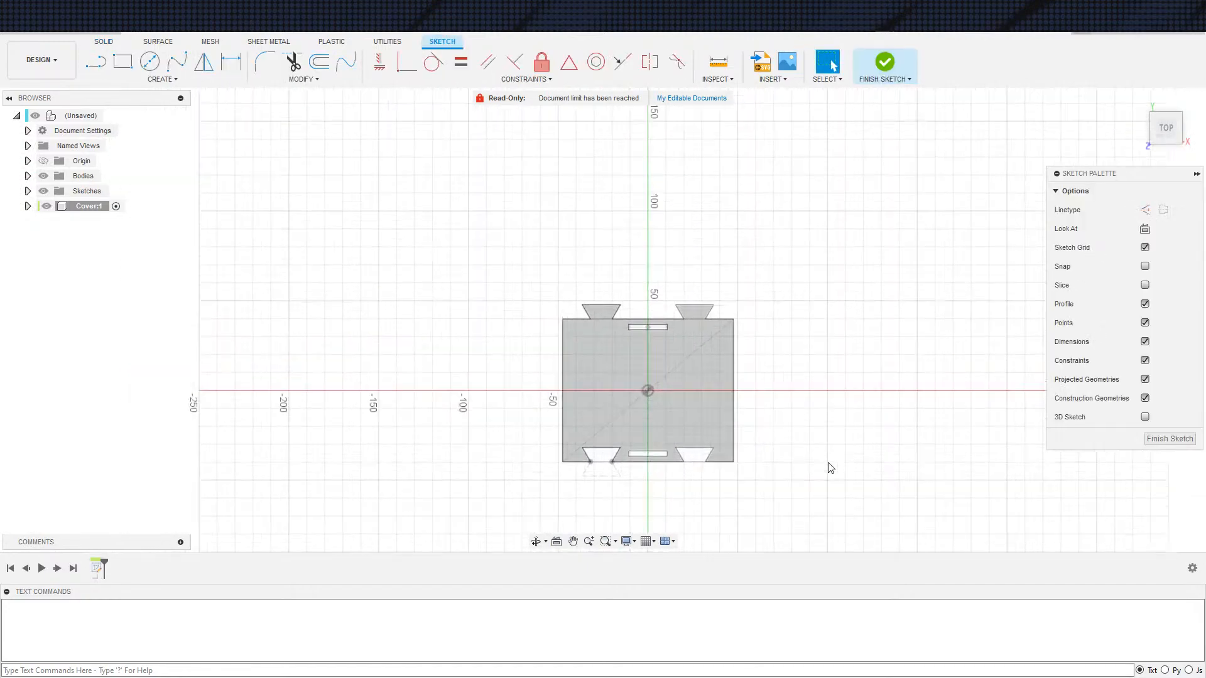
# Step: Hide the plate bodies and project the four outline edges of the plate's rectangle into the cover sketch
pyautogui.press('s')
pyautogui.click(931, 487)
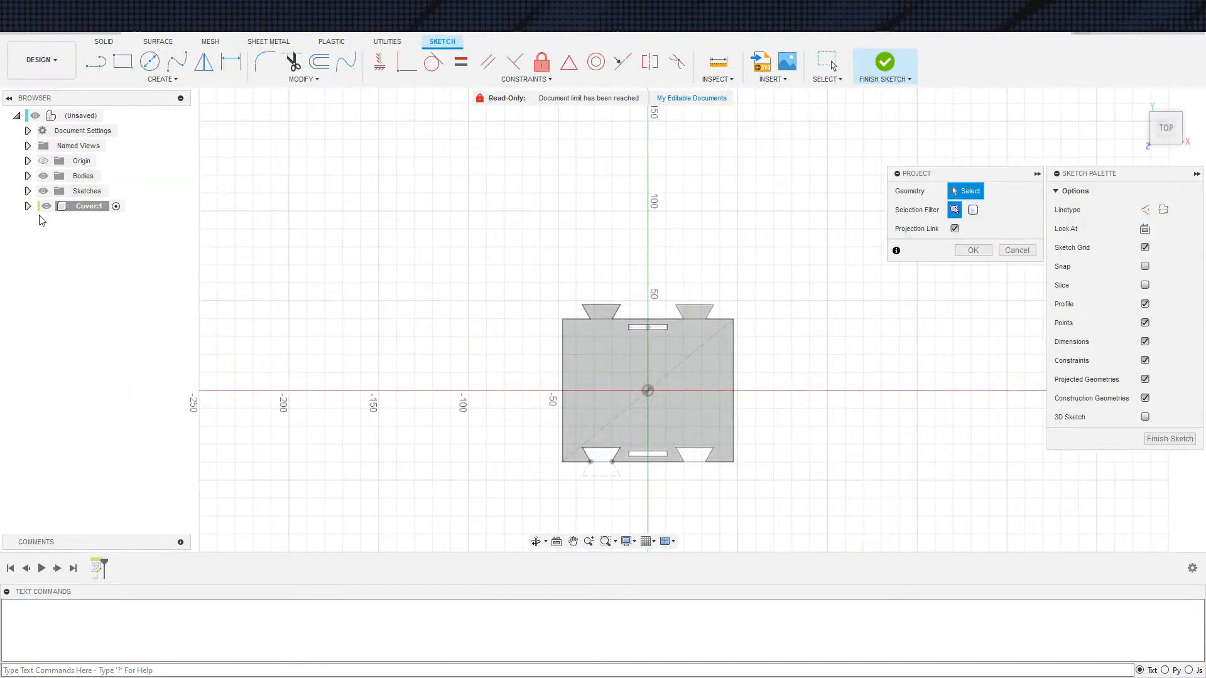
pyautogui.click(44, 176)
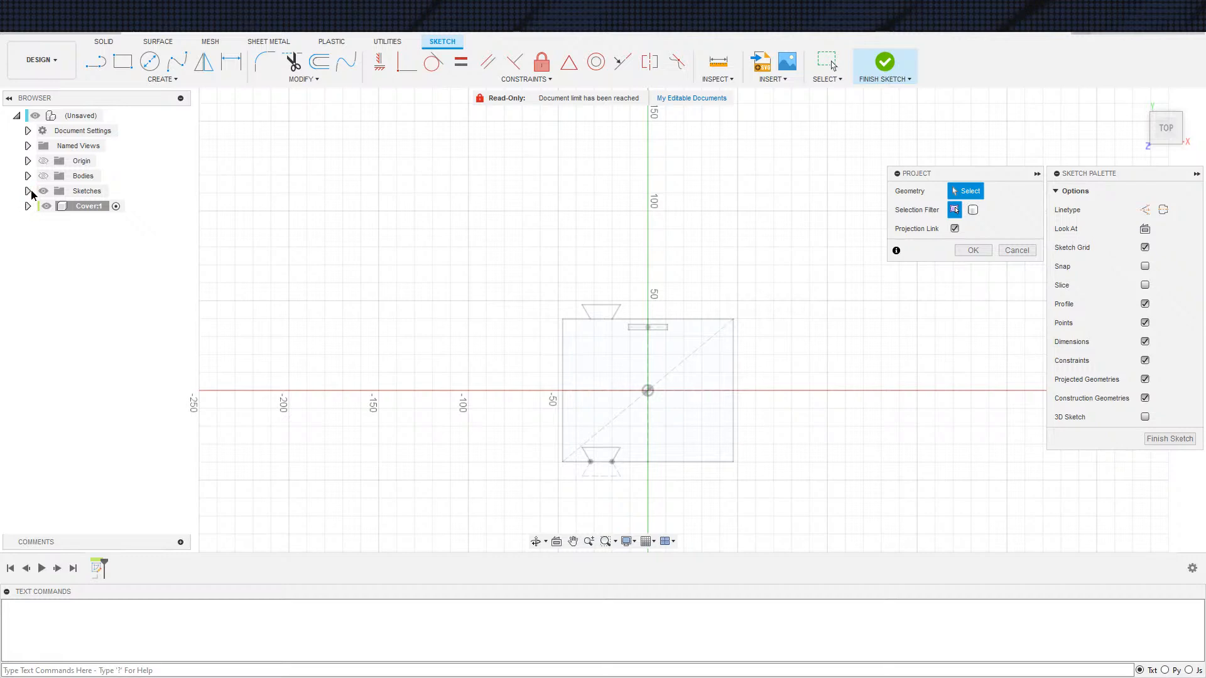
pyautogui.click(28, 191)
pyautogui.scroll(3, 720, 493)
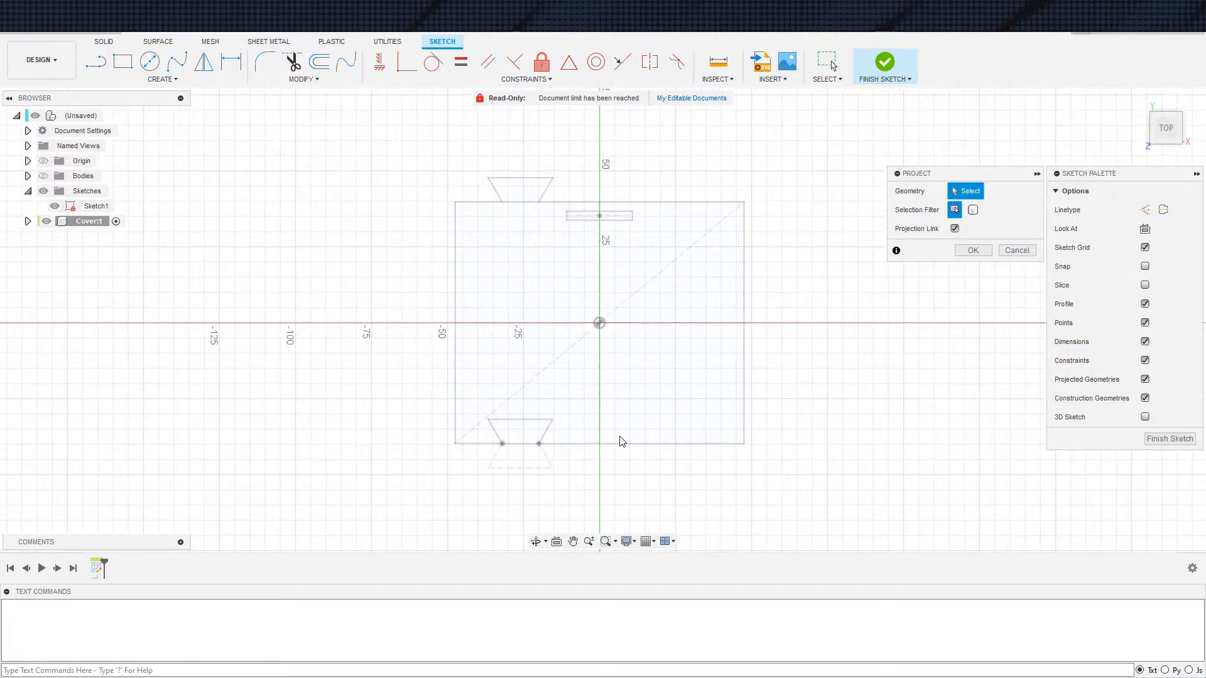
pyautogui.click(616, 444)
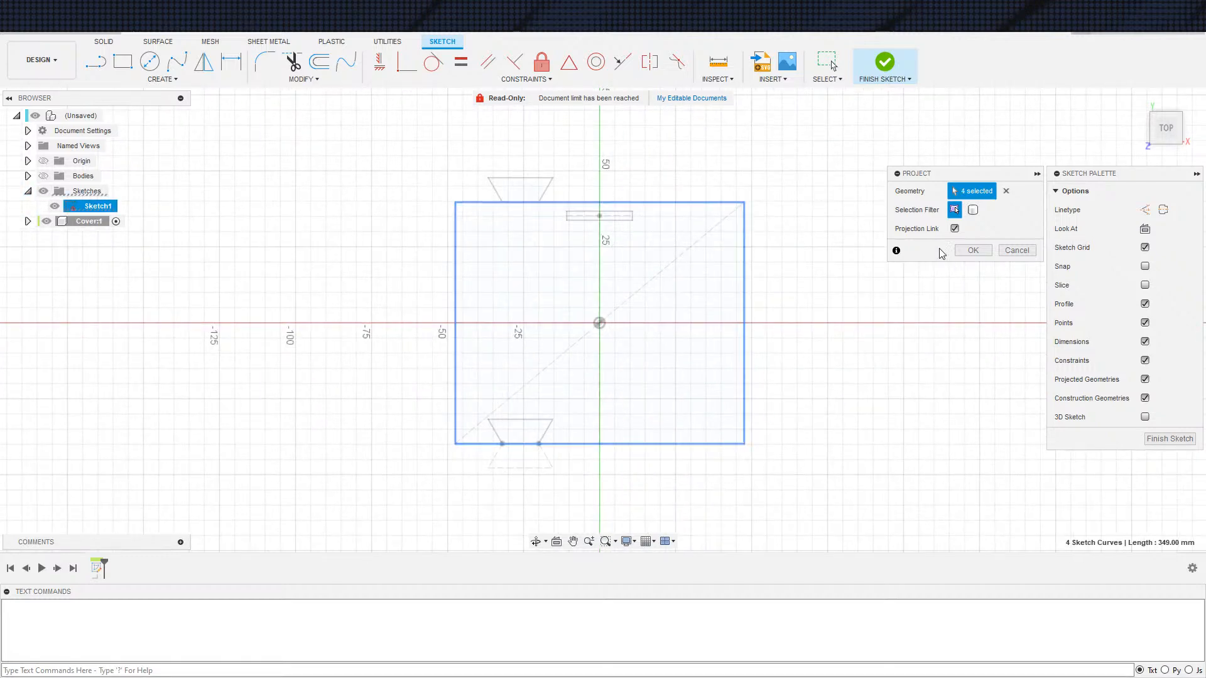
pyautogui.click(971, 252)
pyautogui.scroll(-3, 845, 367)
pyautogui.scroll(3, 879, 363)
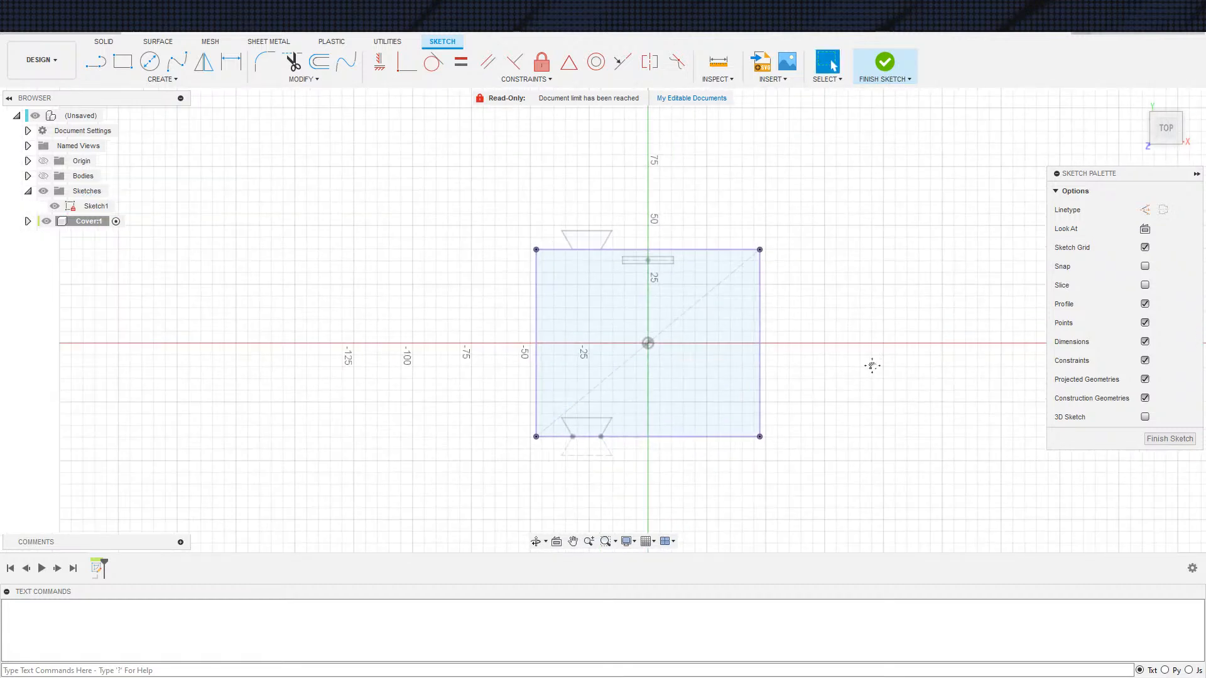
pyautogui.moveTo(873, 363); pyautogui.dragTo(880, 375, button='middle')
pyautogui.scroll(-2, 880, 375)
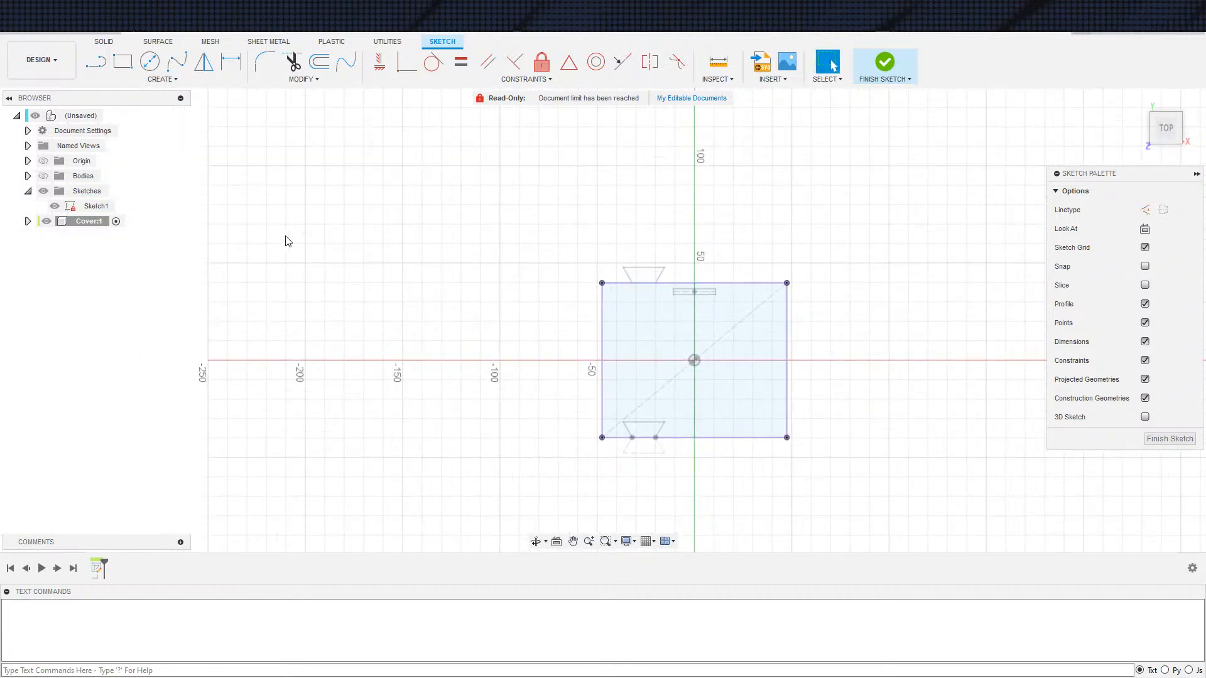
pyautogui.press('s')
pyautogui.click(627, 328)
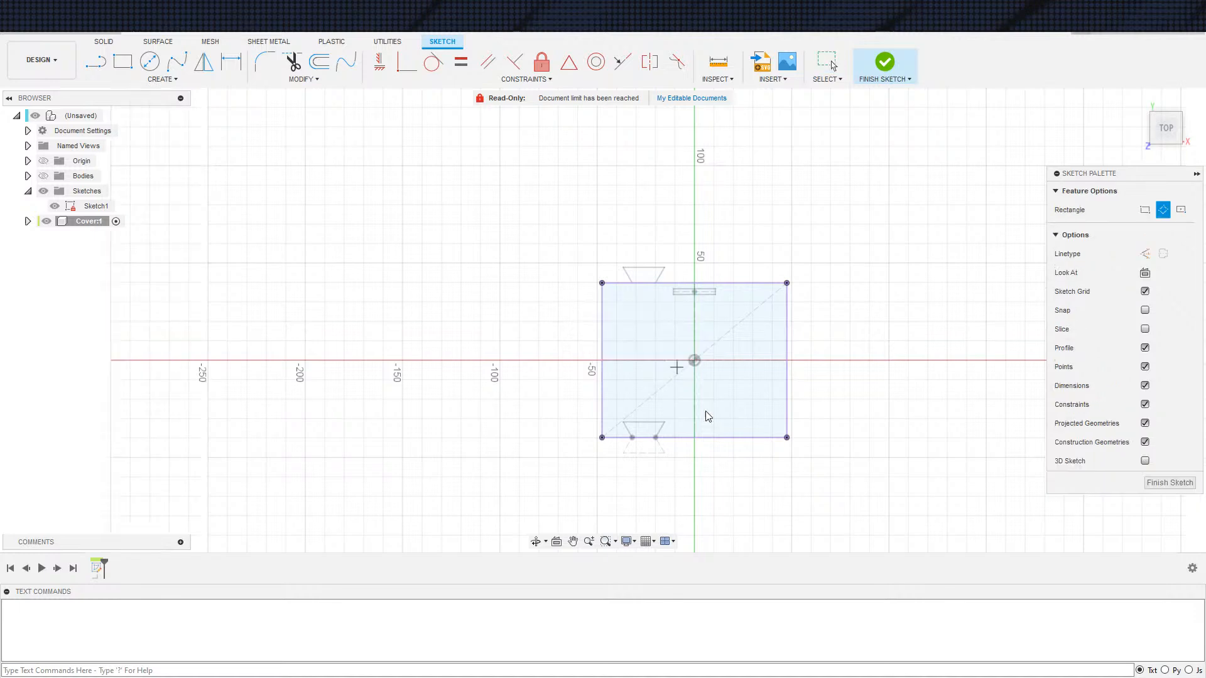
pyautogui.scroll(-2, 693, 378)
pyautogui.scroll(2, 663, 340)
pyautogui.press('Escape')
pyautogui.moveTo(506, 237)
pyautogui.mouseDown()
pyautogui.moveTo(584, 314)
pyautogui.moveTo(865, 503)
pyautogui.mouseUp()
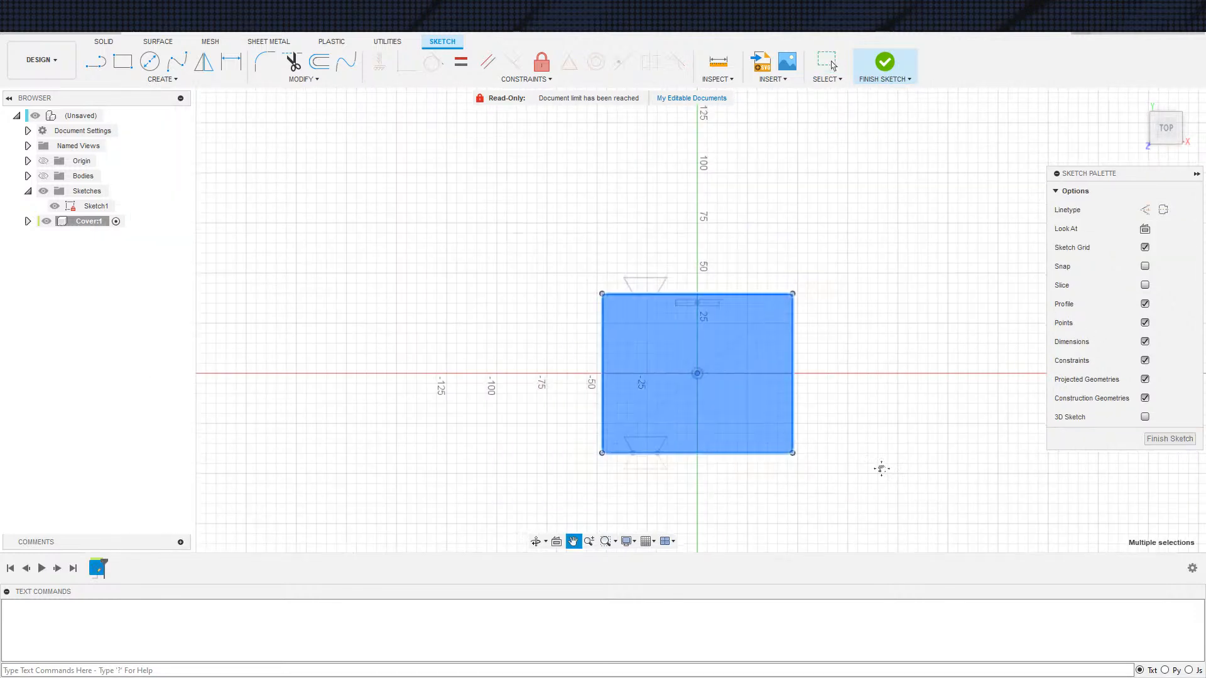
pyautogui.scroll(-2, 791, 442)
pyautogui.press('Escape')
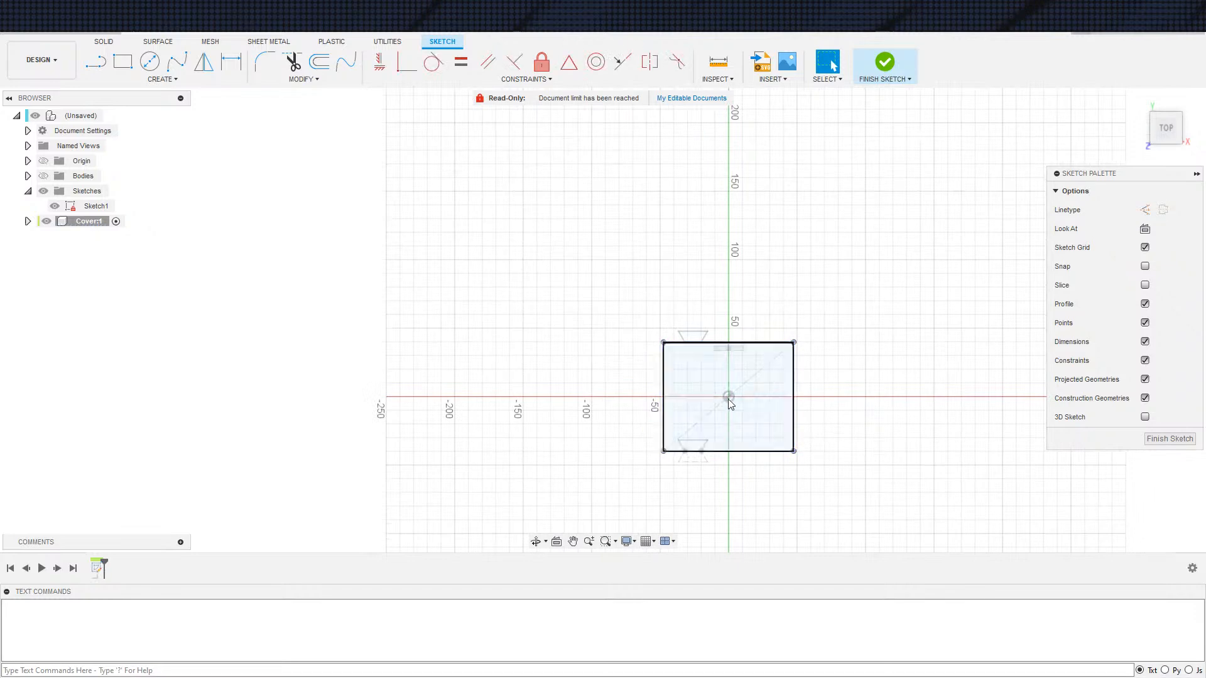
# Step: Hide the plate sketch and draw a vertical line across the projected rectangle, from its upper edge to its lower edge, between the left edge and the centre
pyautogui.click(56, 208)
pyautogui.scroll(3, 820, 424)
pyautogui.moveTo(816, 422); pyautogui.dragTo(709, 379, button='middle')
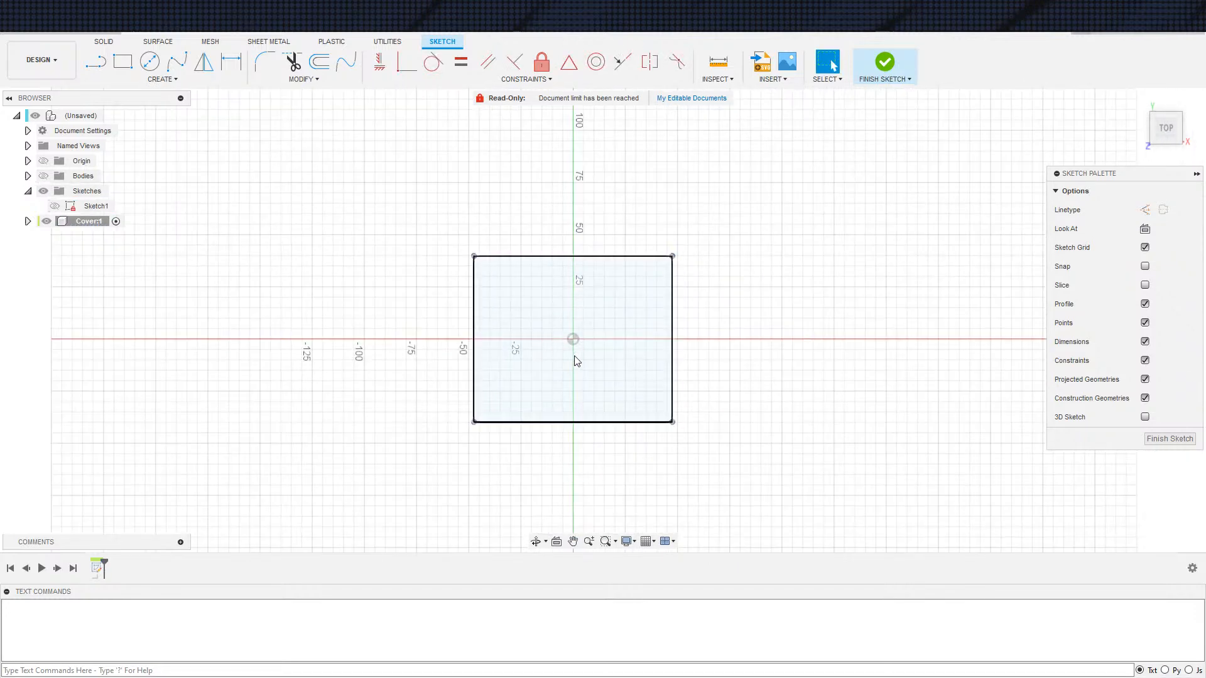
pyautogui.press('s')
pyautogui.click(552, 362)
pyautogui.click(544, 256)
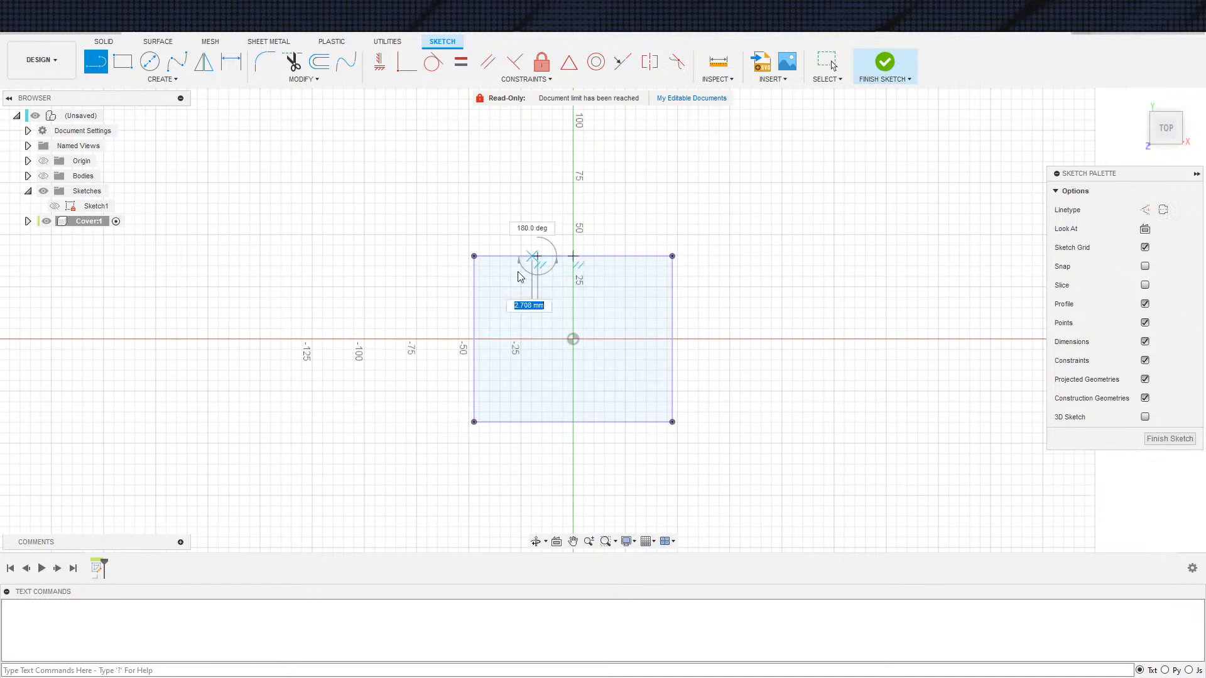
pyautogui.click(536, 423)
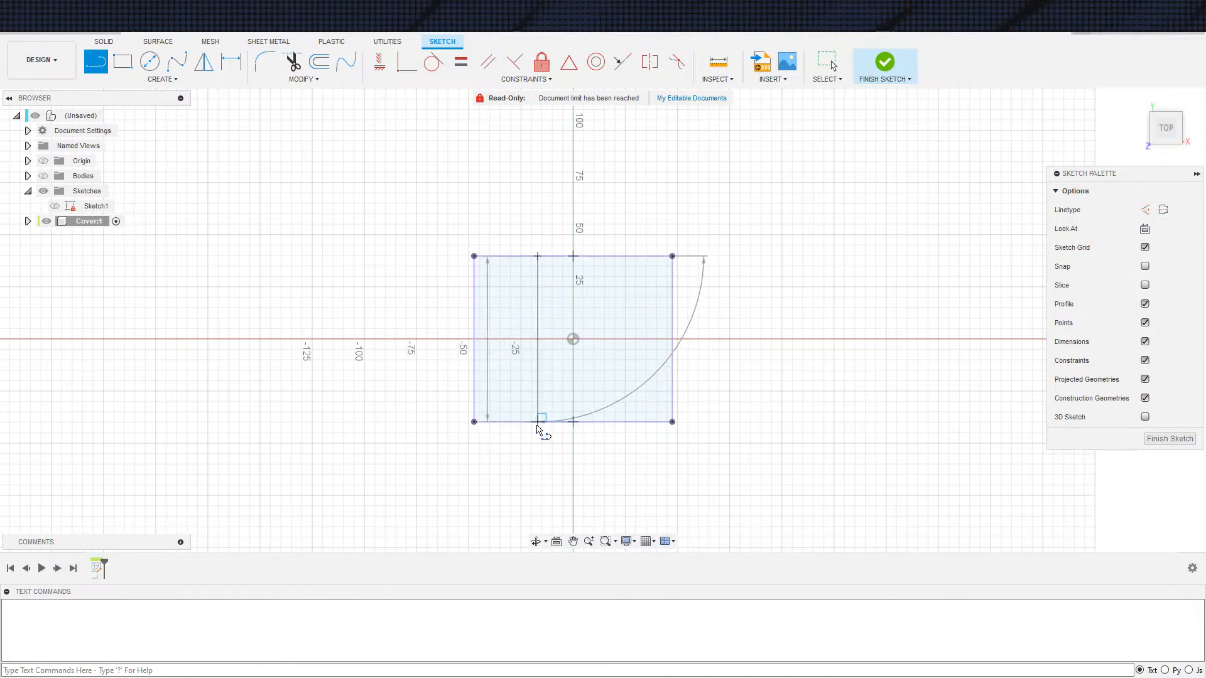
# Step: Dimension the vertical line 30 mm from the rectangle's left edge and delete that dimension
pyautogui.press('d')
pyautogui.click(539, 388)
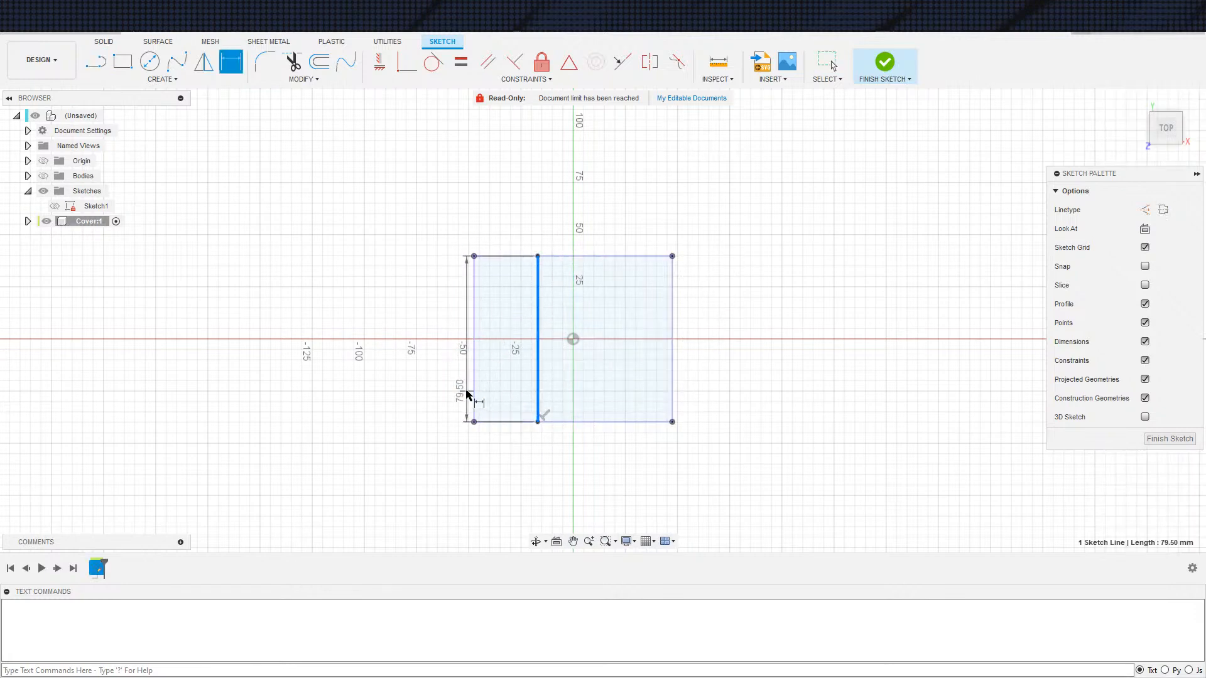
pyautogui.click(474, 398)
pyautogui.click(505, 488)
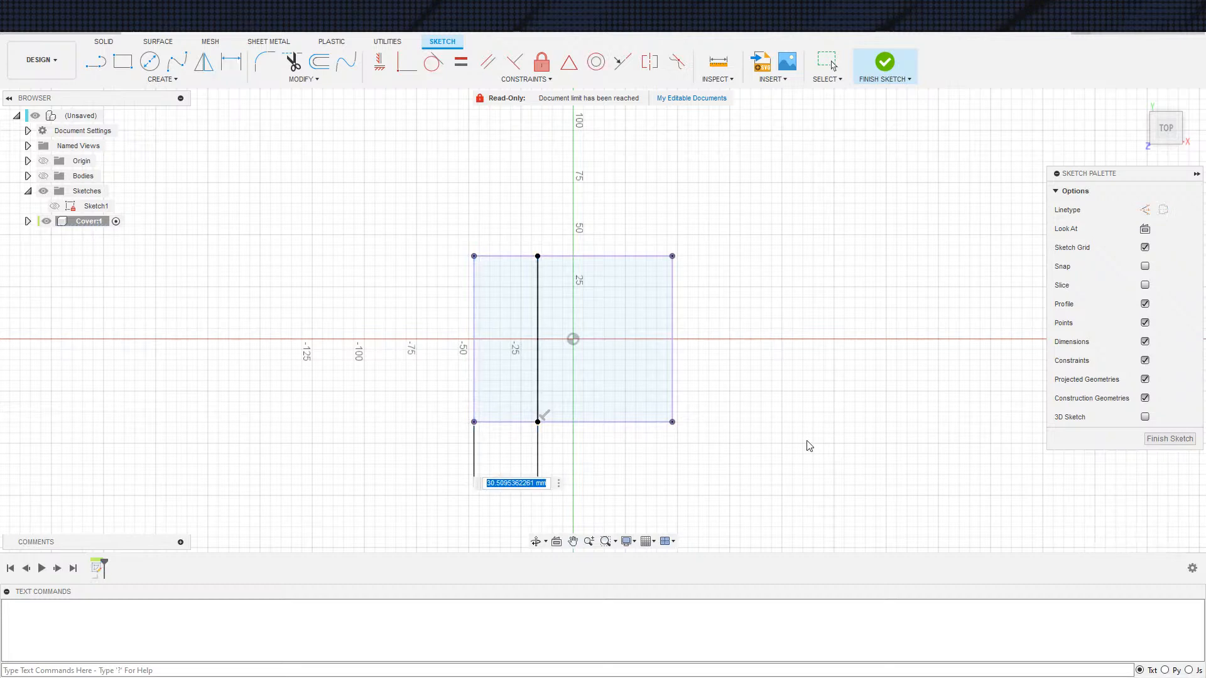
pyautogui.write('30')
pyautogui.press('Return')
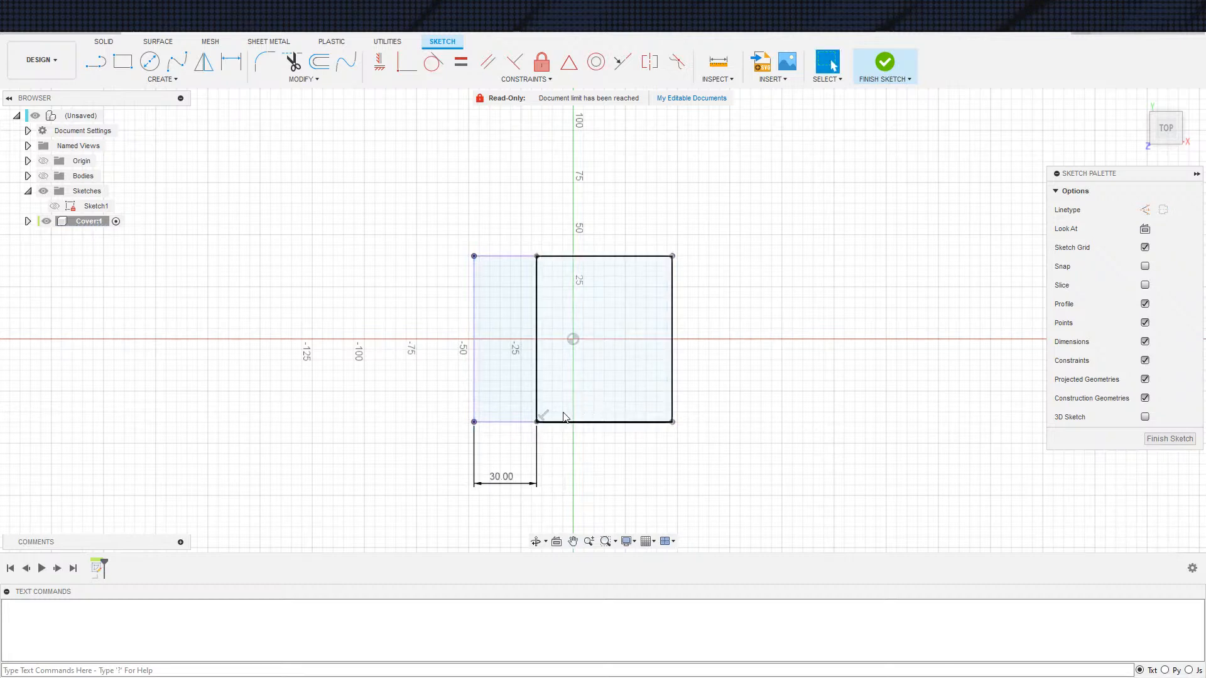
pyautogui.click(474, 484)
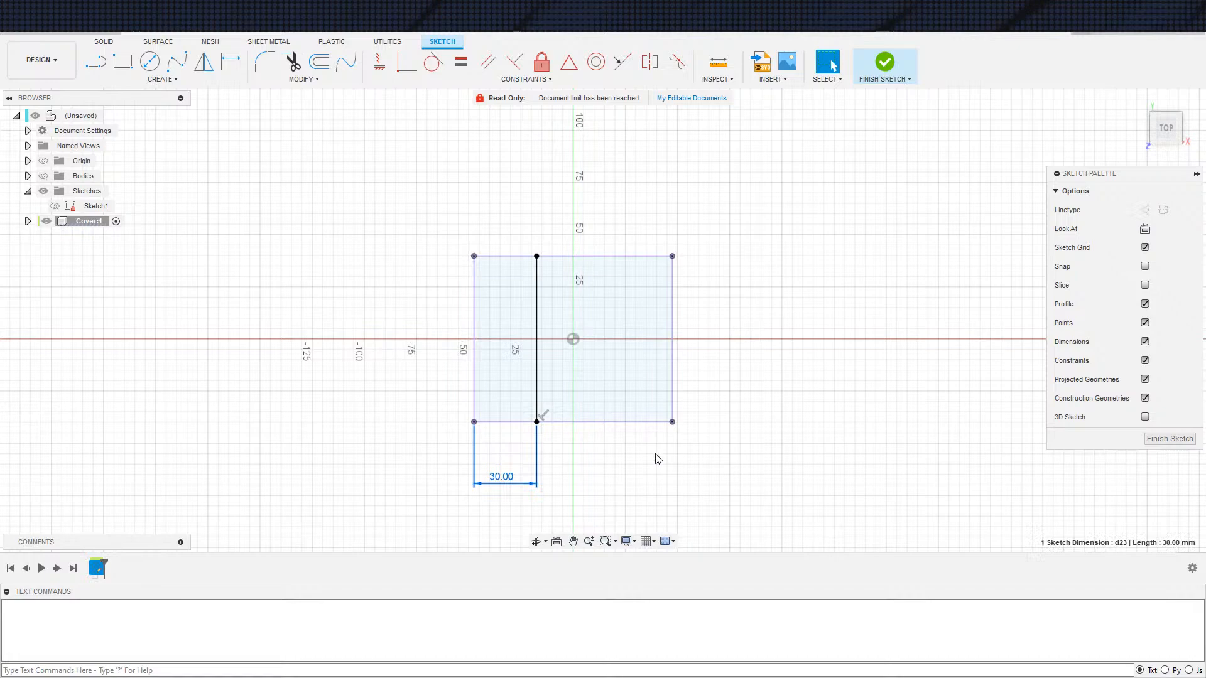
pyautogui.press('Delete')
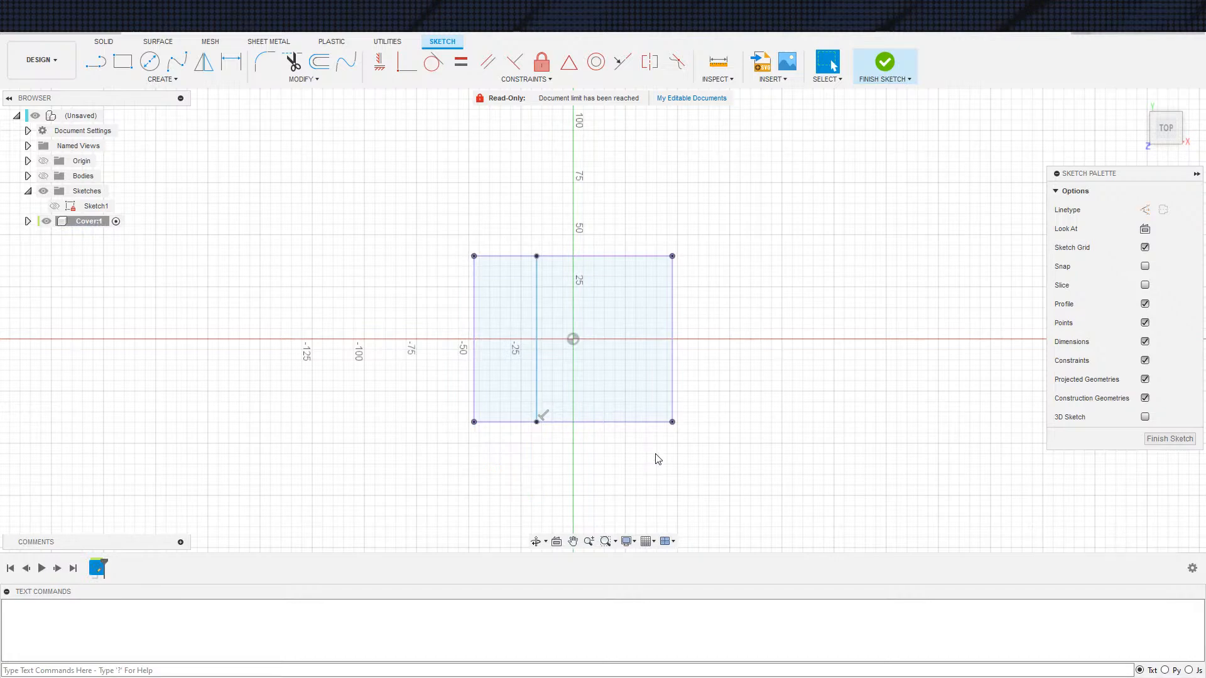
# Step: Show the plate sketch, project the upper narrow slot's outline into the cover sketch, and hide the plate sketch
pyautogui.click(57, 208)
pyautogui.scroll(3, 633, 416)
pyautogui.scroll(-2, 575, 374)
pyautogui.scroll(2, 544, 228)
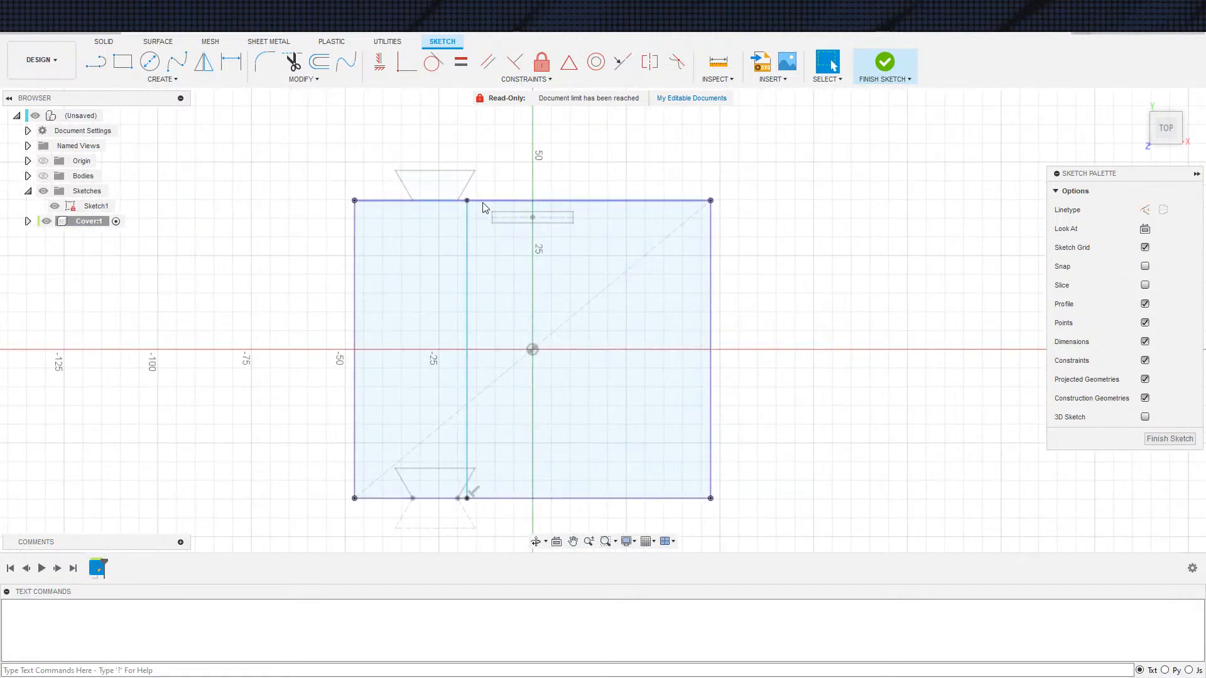
pyautogui.press('s')
pyautogui.click(585, 236)
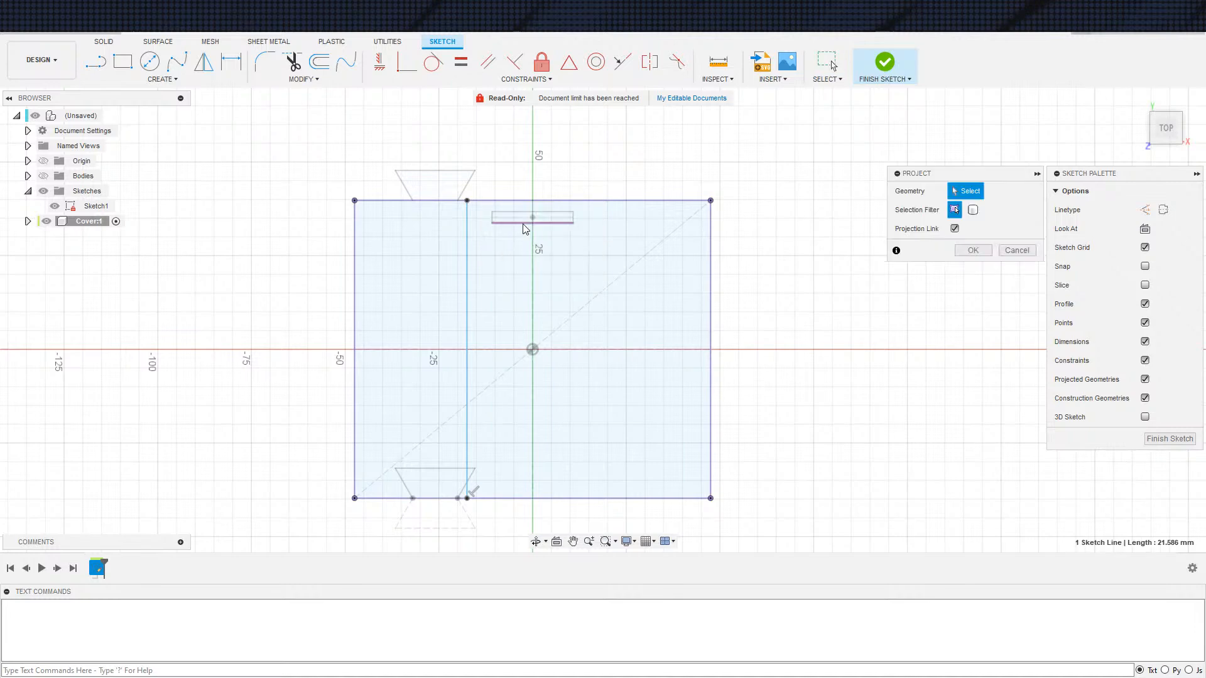
pyautogui.click(523, 223)
pyautogui.click(972, 251)
pyautogui.scroll(-2, 710, 337)
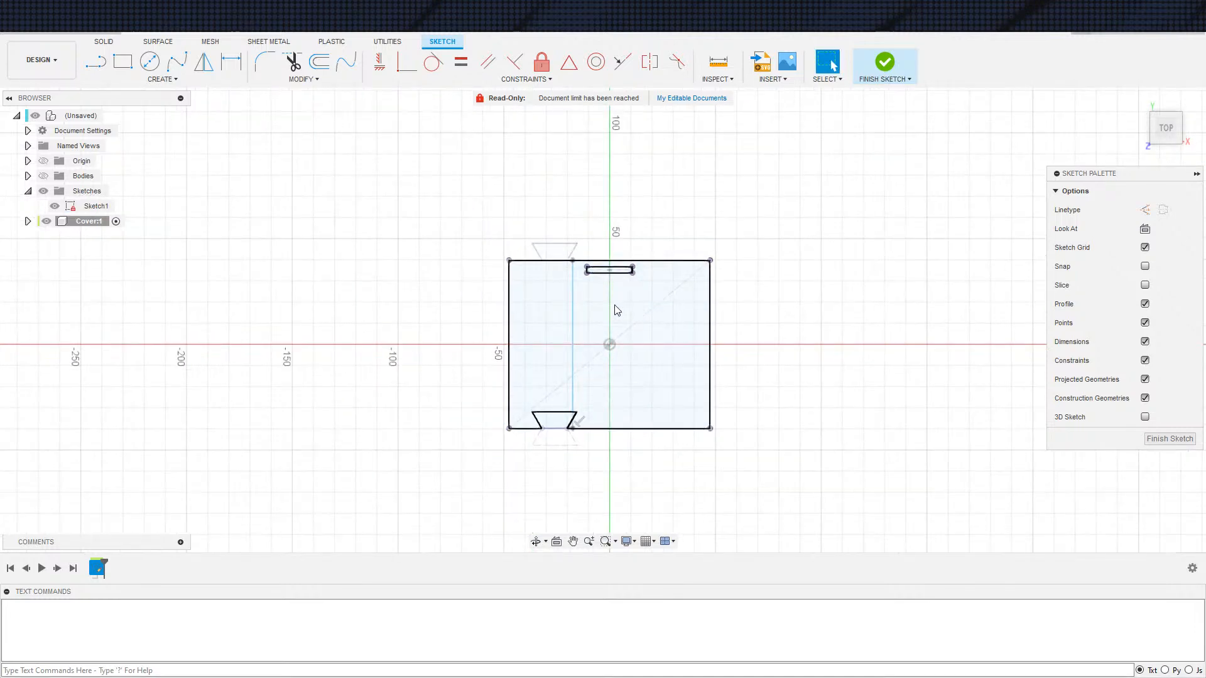
pyautogui.click(44, 178)
pyautogui.click(43, 177)
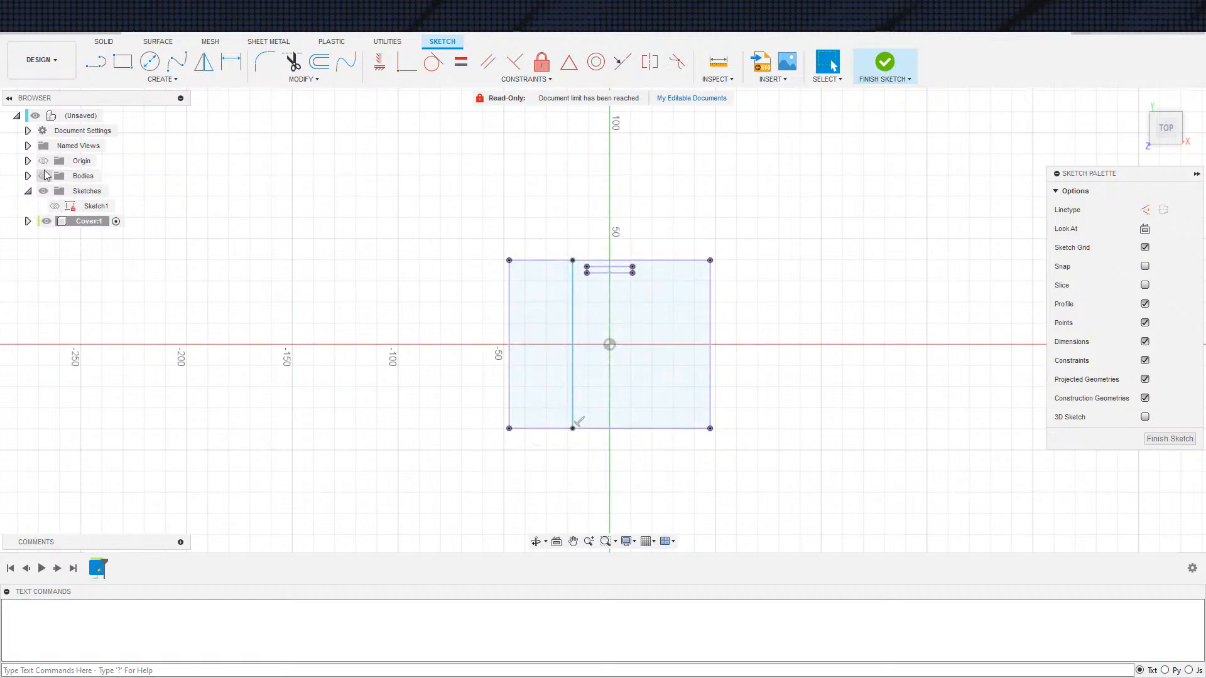
# Step: Make the vertical line collinear with the left edge of the projected slot
pyautogui.moveTo(528, 213); pyautogui.dragTo(476, 209, button='middle')
pyautogui.scroll(2, 476, 209)
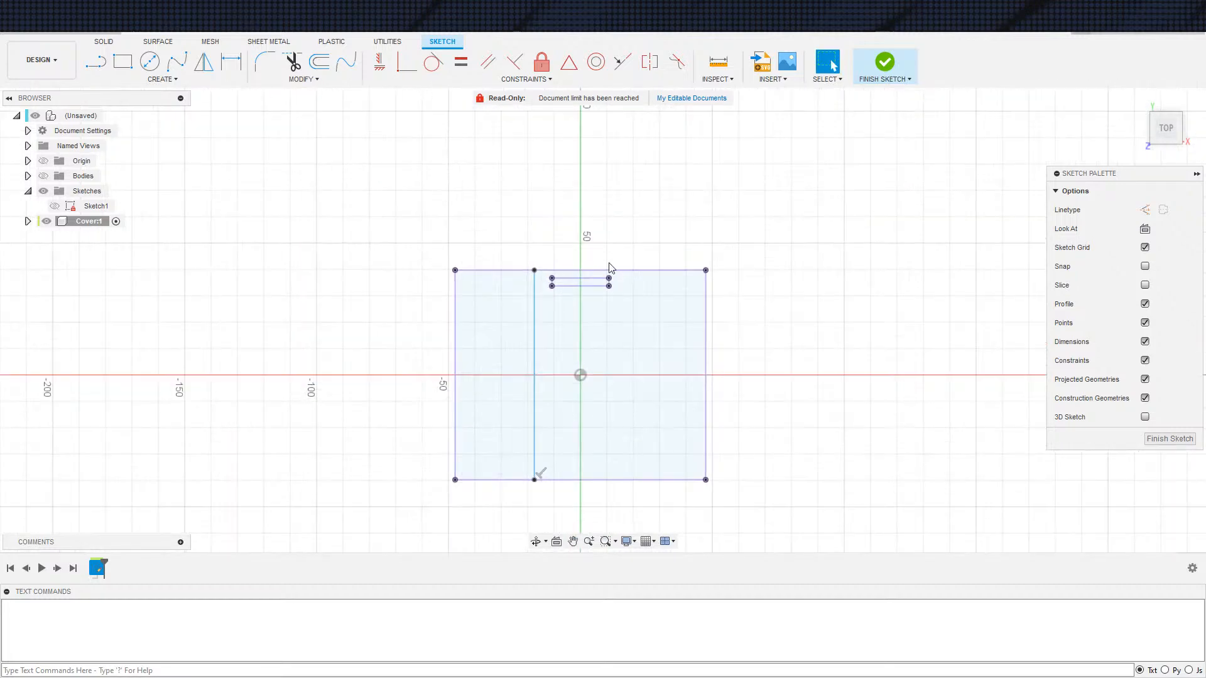
pyautogui.moveTo(608, 291); pyautogui.dragTo(523, 269, button='middle')
pyautogui.scroll(1, 522, 270)
pyautogui.scroll(4, 452, 261)
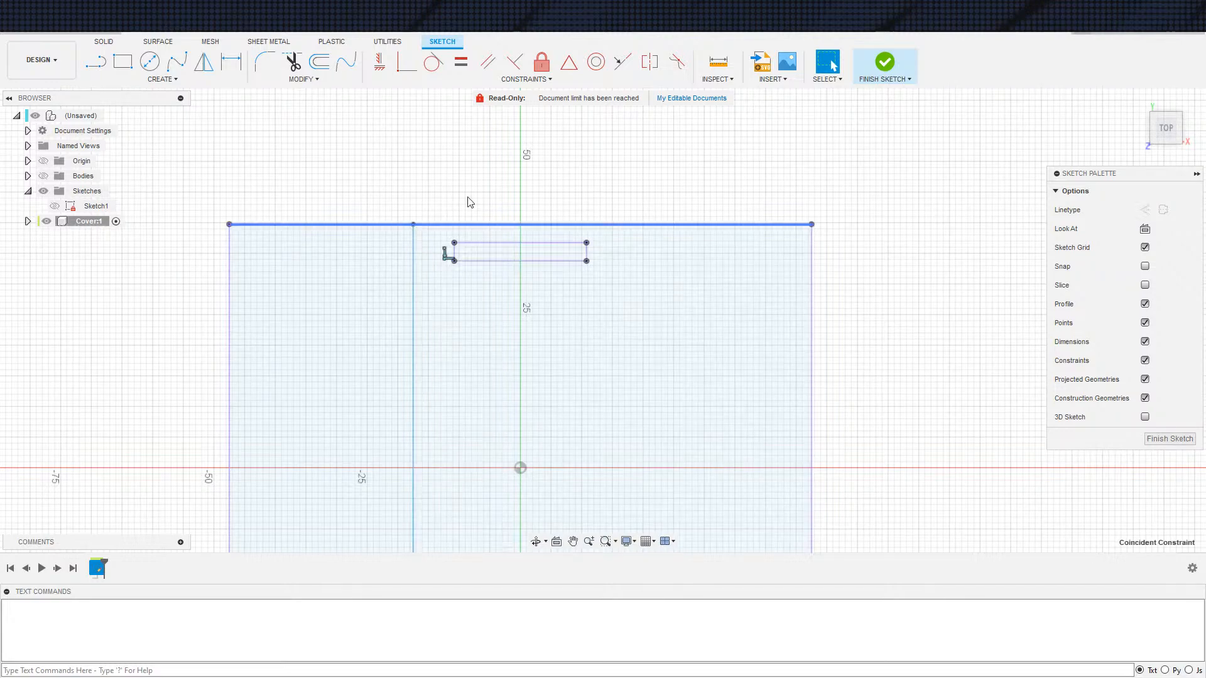
pyautogui.scroll(3, 433, 256)
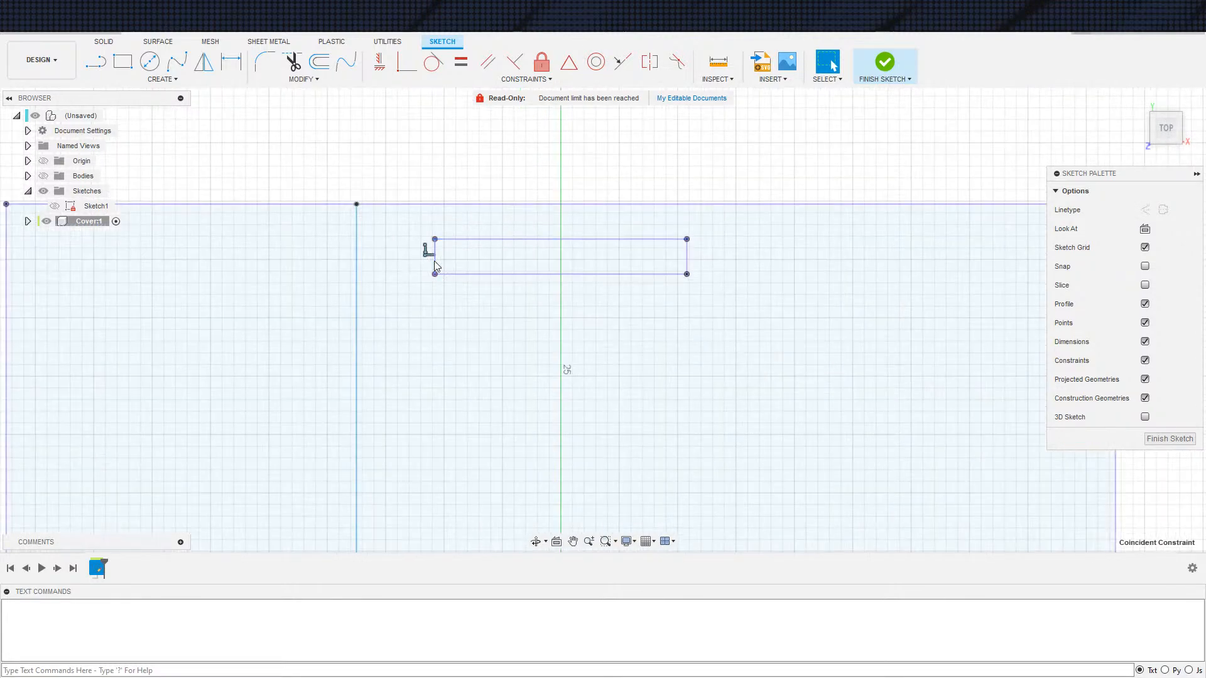
pyautogui.click(435, 265)
pyautogui.click(615, 60)
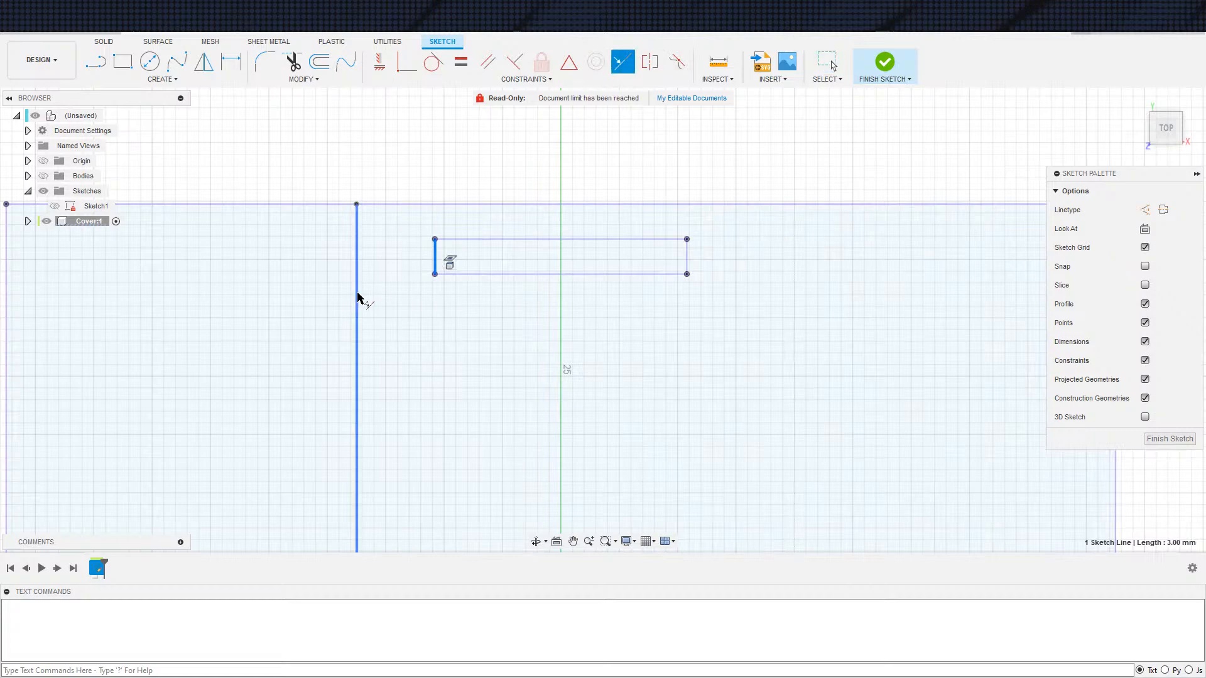
pyautogui.click(358, 299)
pyautogui.scroll(-5, 649, 180)
pyautogui.moveTo(665, 192); pyautogui.dragTo(625, 221, button='middle')
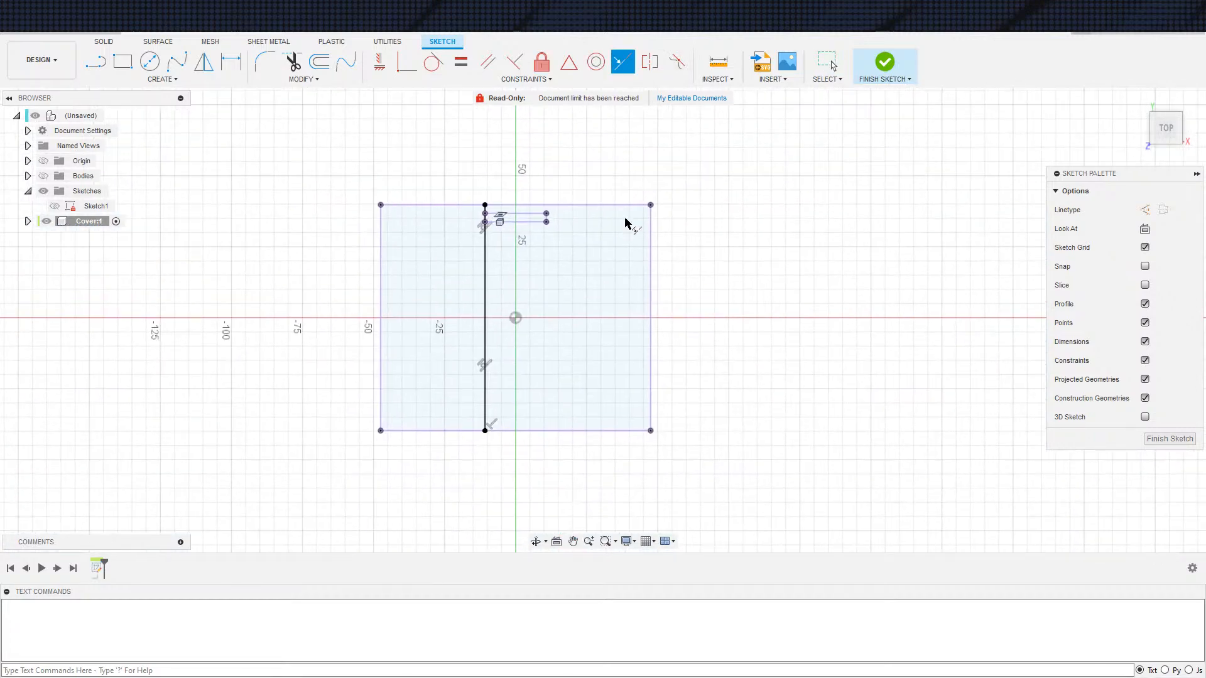
pyautogui.scroll(-1, 653, 294)
pyautogui.press('Escape')
# Step: Draw a three-point rectangle about 38 by 37 mm between the vertical line and the projected outline's right edge, below the slot
pyautogui.press('s')
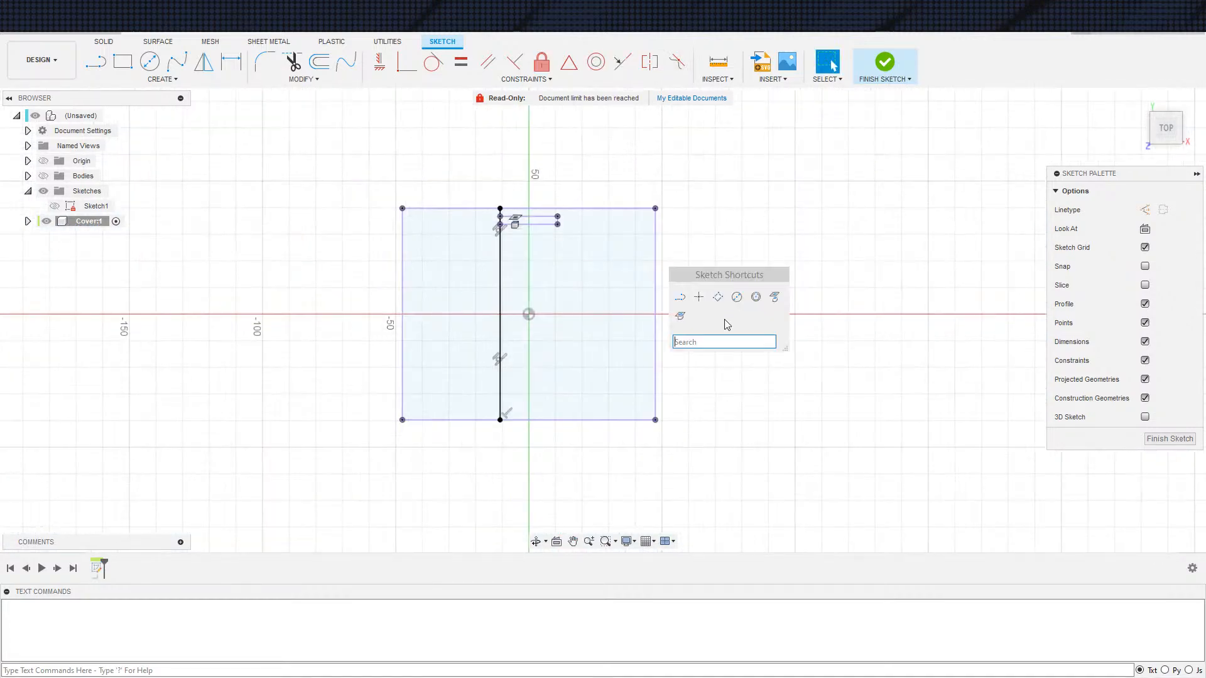
pyautogui.click(717, 298)
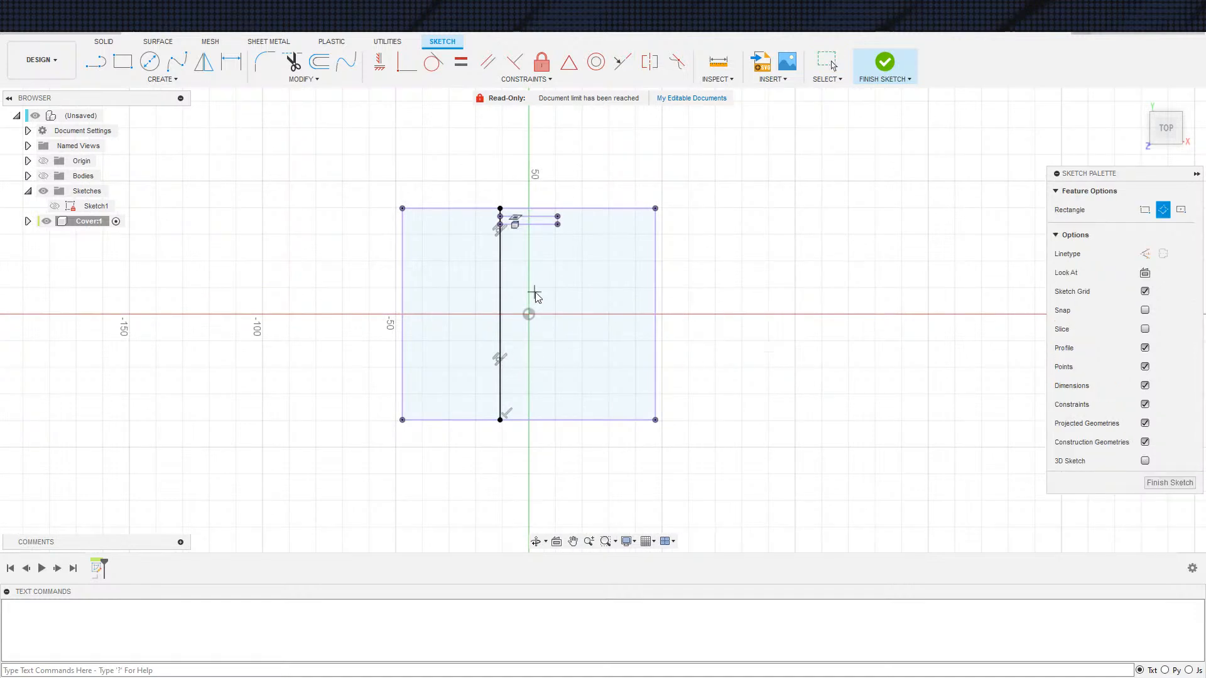
pyautogui.click(525, 235)
pyautogui.click(627, 235)
pyautogui.click(605, 332)
pyautogui.press('Escape')
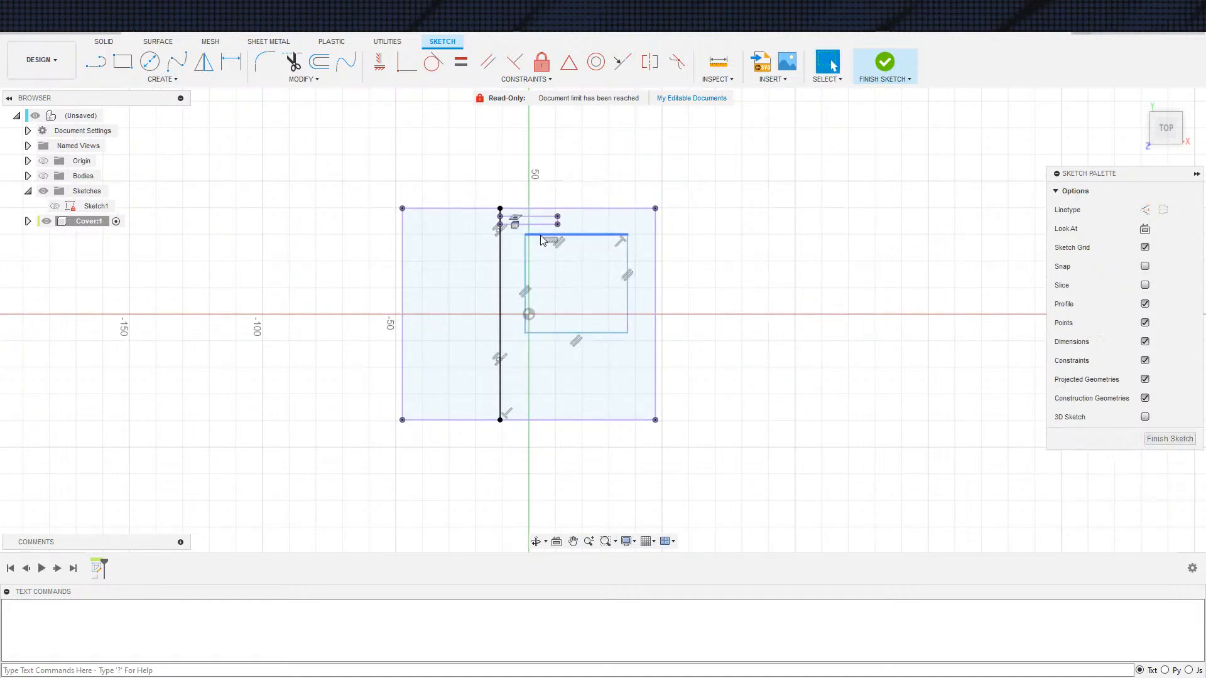
# Step: Dimension the new rectangle's right edge 3 mm from the right edge of the projected plate outline
pyautogui.press('d')
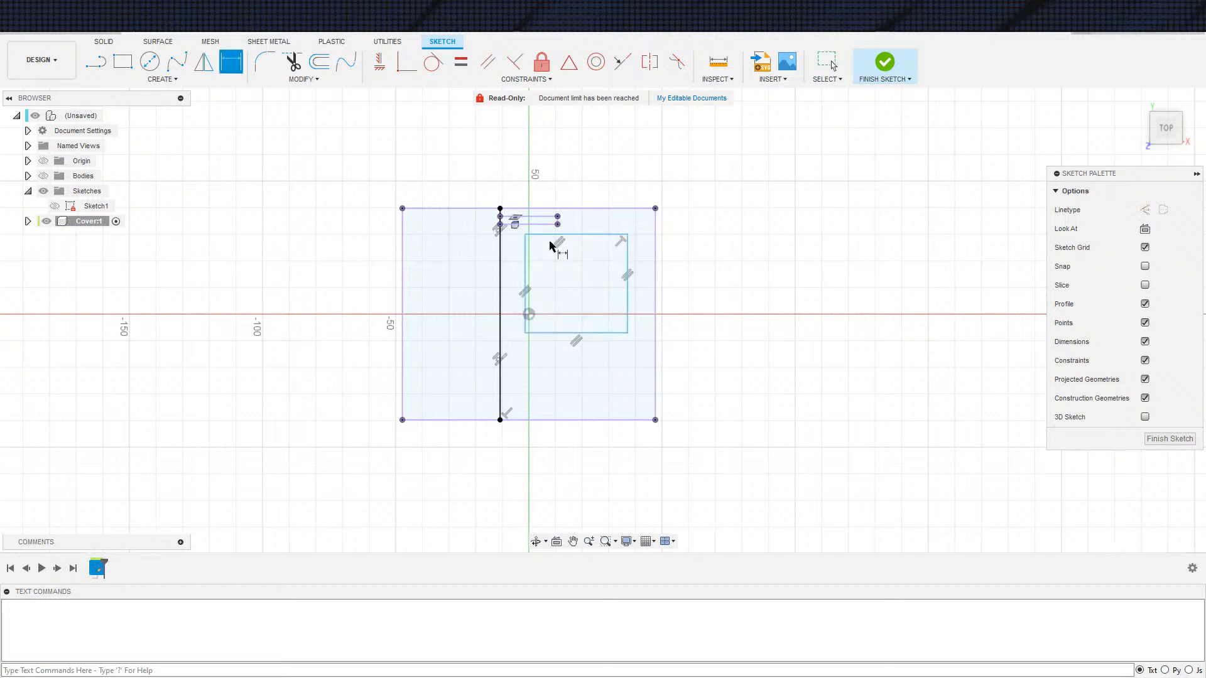
pyautogui.click(627, 282)
pyautogui.click(655, 289)
pyautogui.click(649, 165)
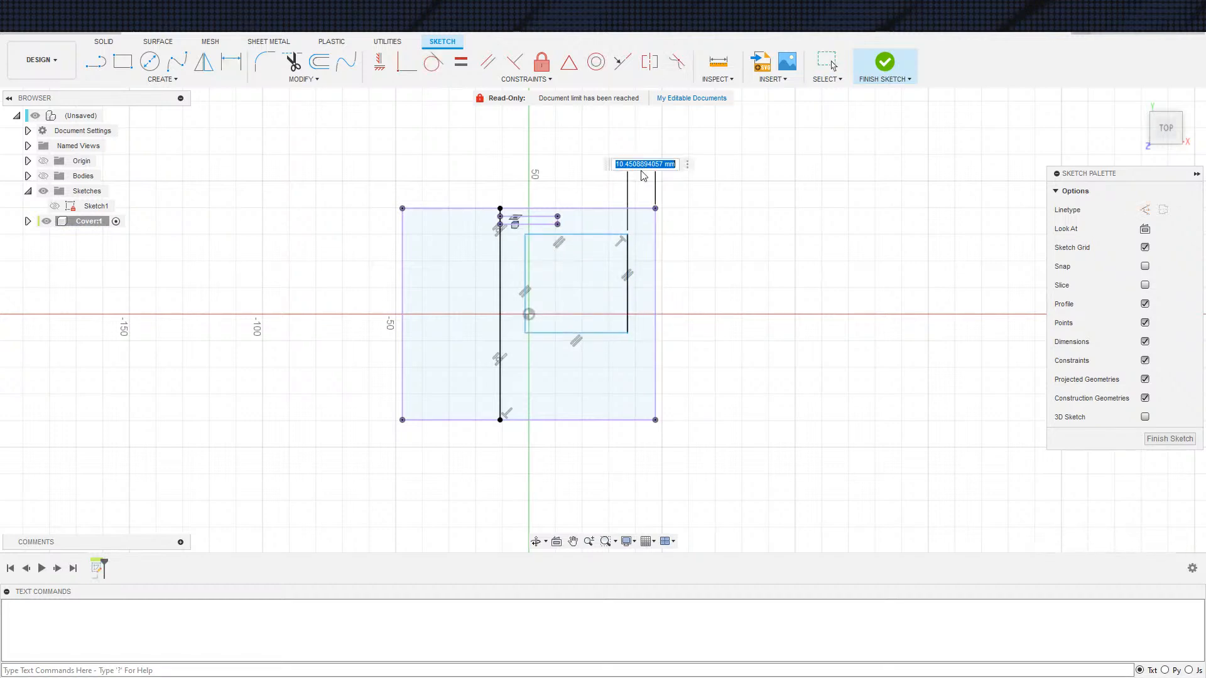
pyautogui.write('3')
pyautogui.press('Return')
pyautogui.press('Escape')
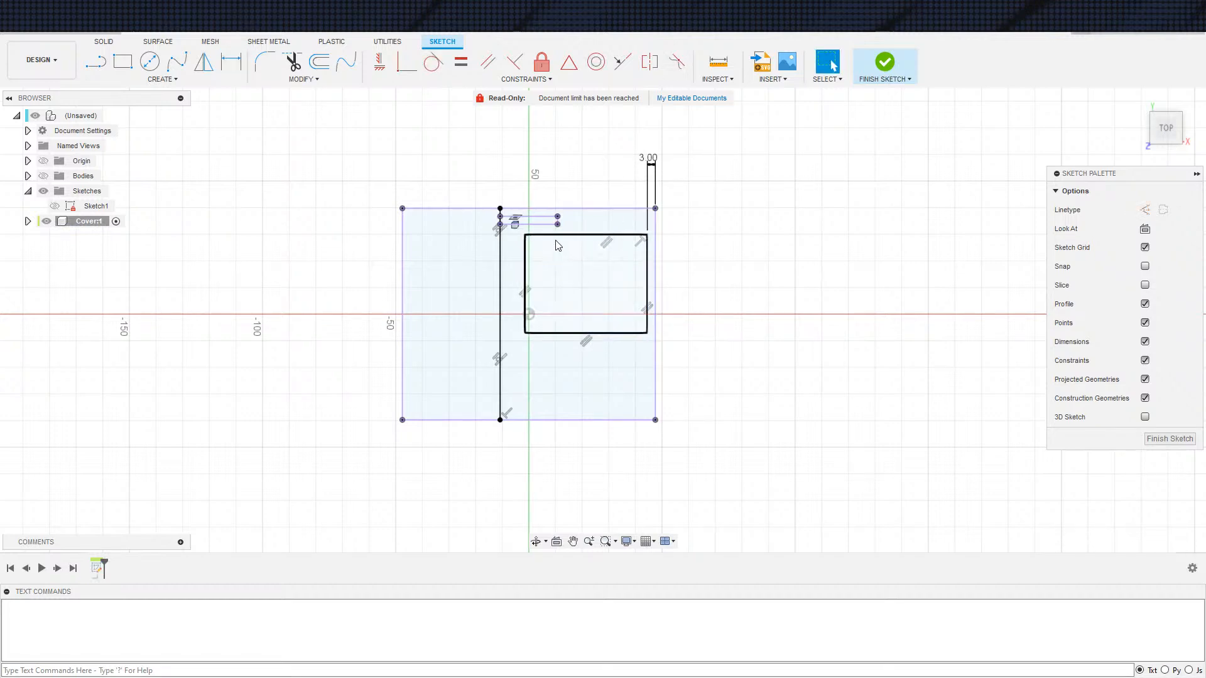
# Step: Make the new rectangle's upper edge collinear with the lower edge of the projected slot
pyautogui.click(569, 235)
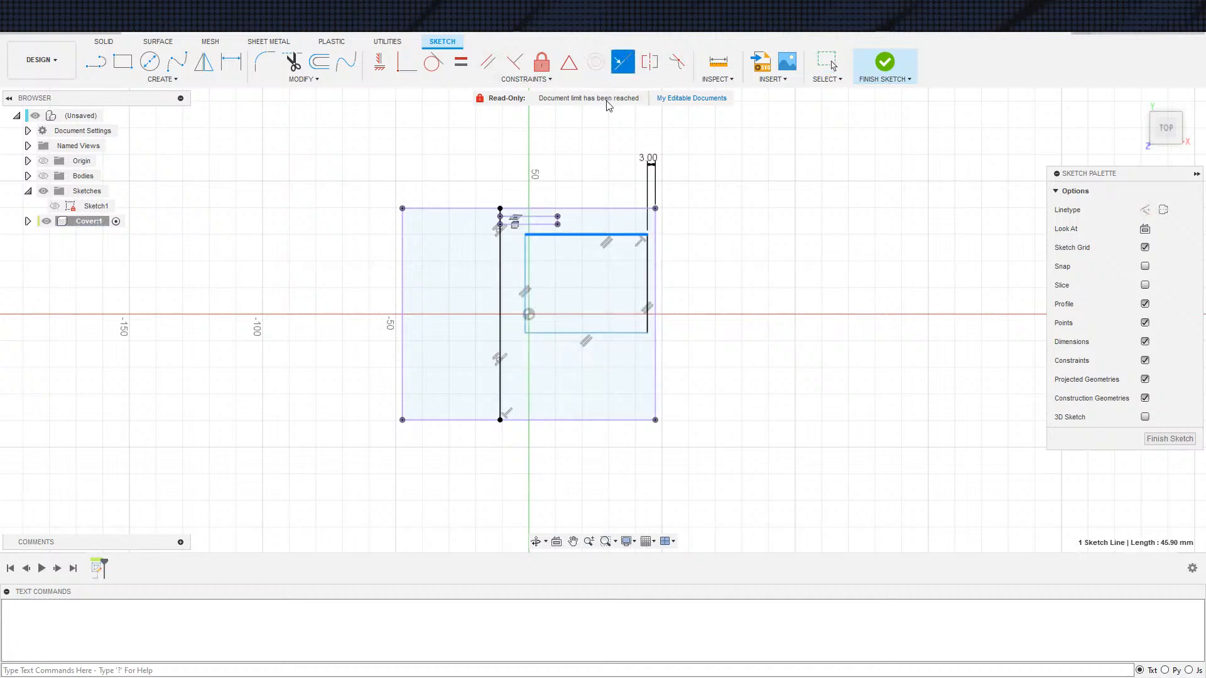
pyautogui.click(525, 221)
pyautogui.press('Escape')
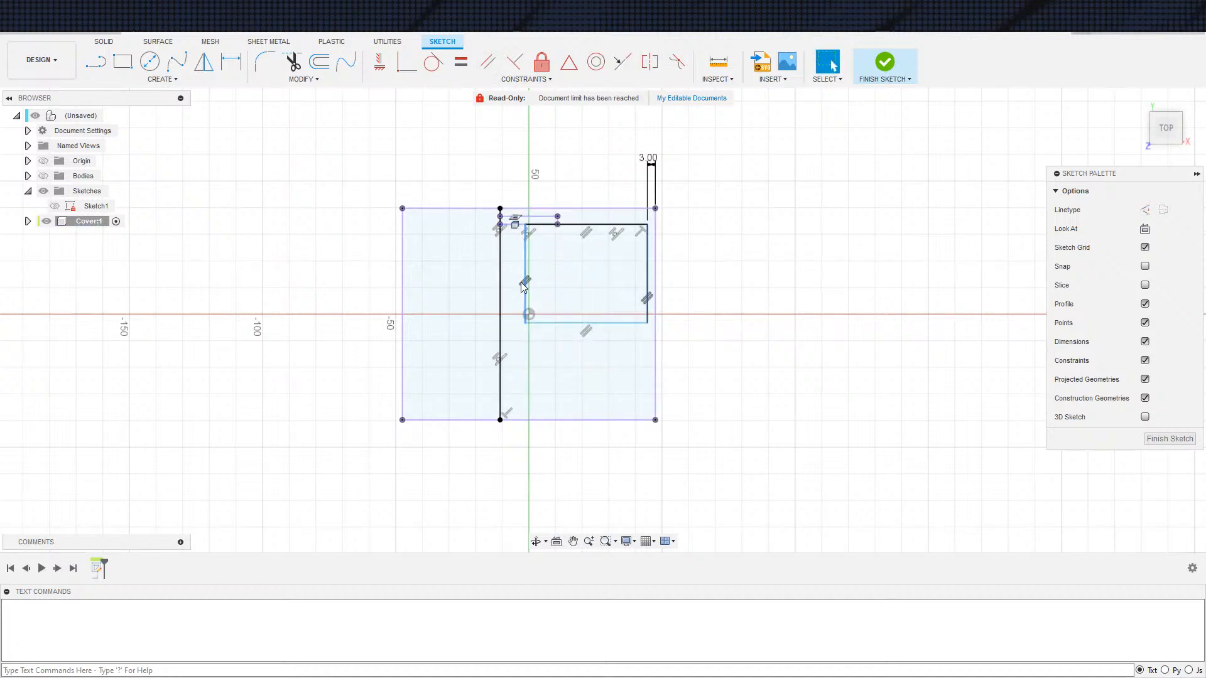
# Step: Constrain the rectangle's left edge to the vertical line's midpoint with a Midpoint constraint and finish the sketch
pyautogui.click(525, 283)
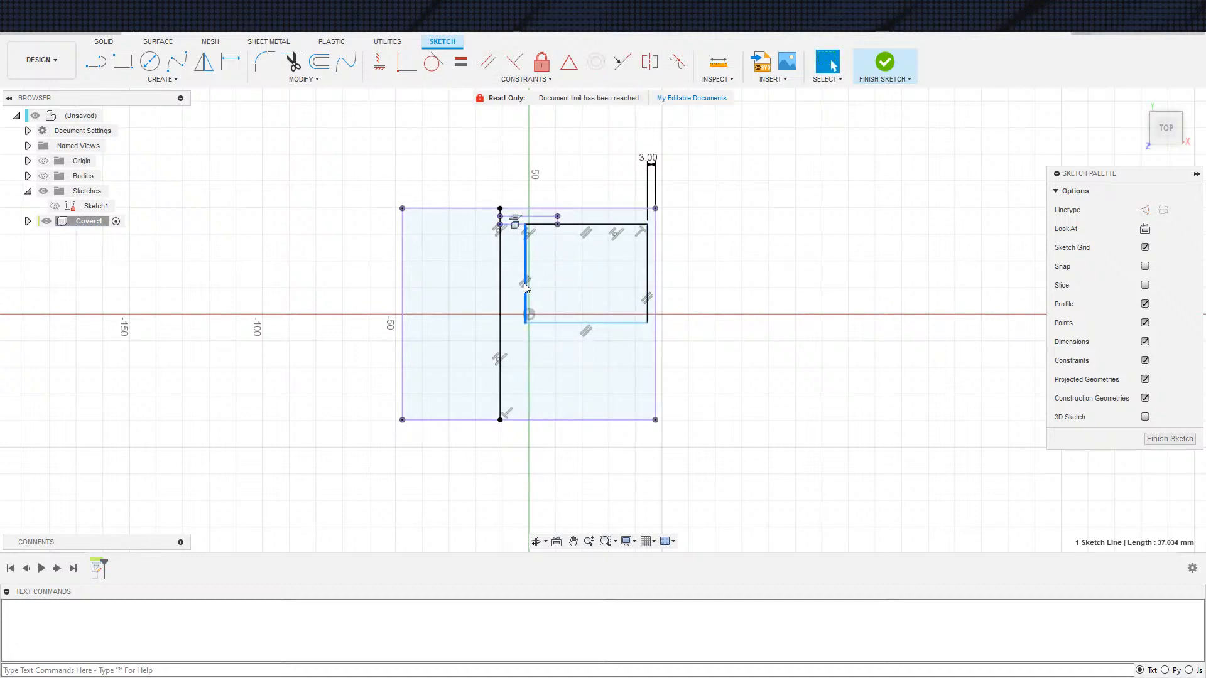
pyautogui.click(569, 63)
pyautogui.click(499, 314)
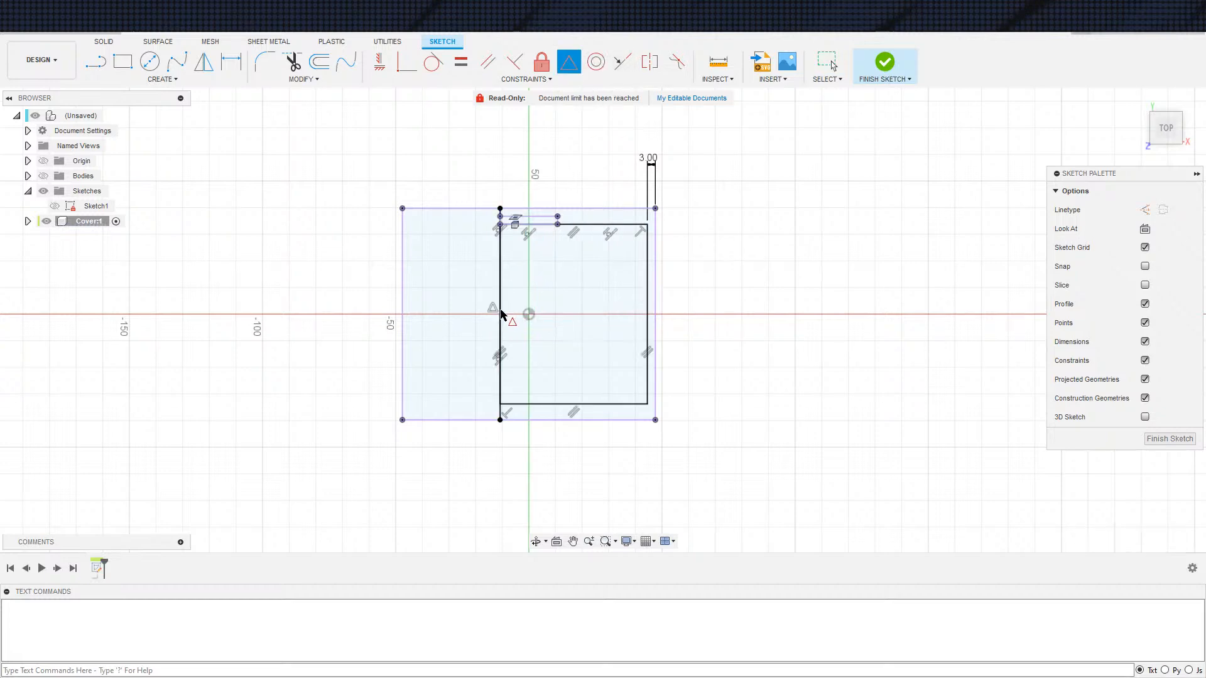
pyautogui.press('Escape')
pyautogui.scroll(-2, 761, 393)
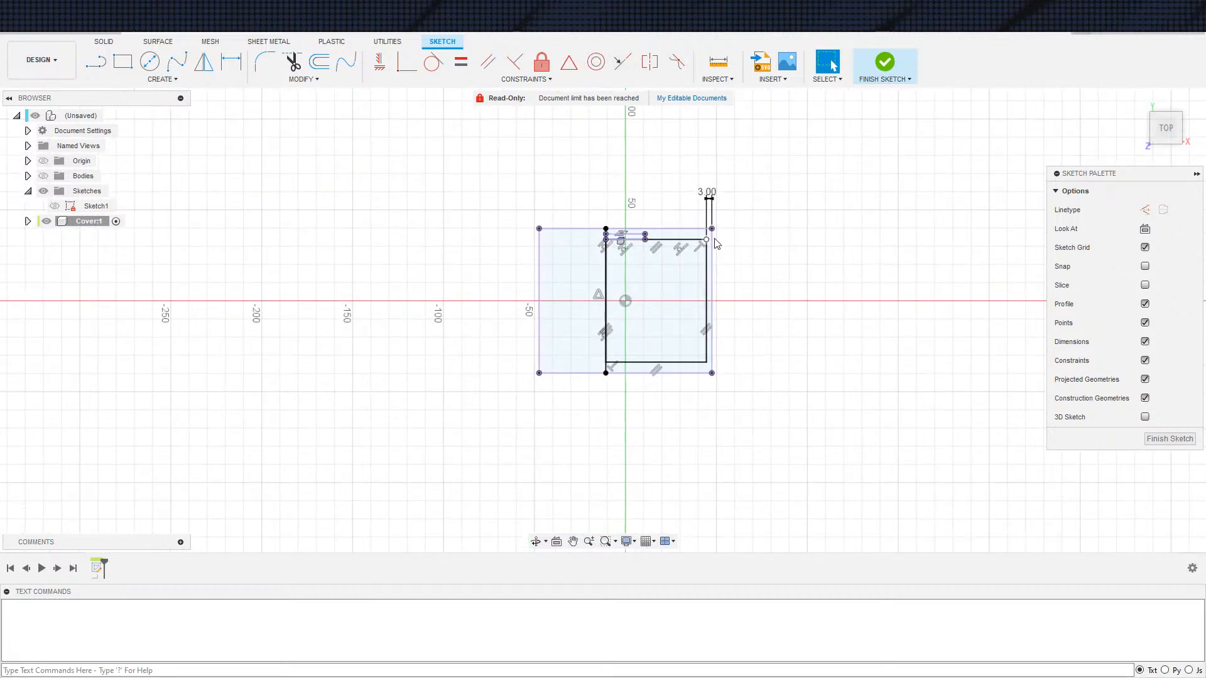
pyautogui.click(884, 63)
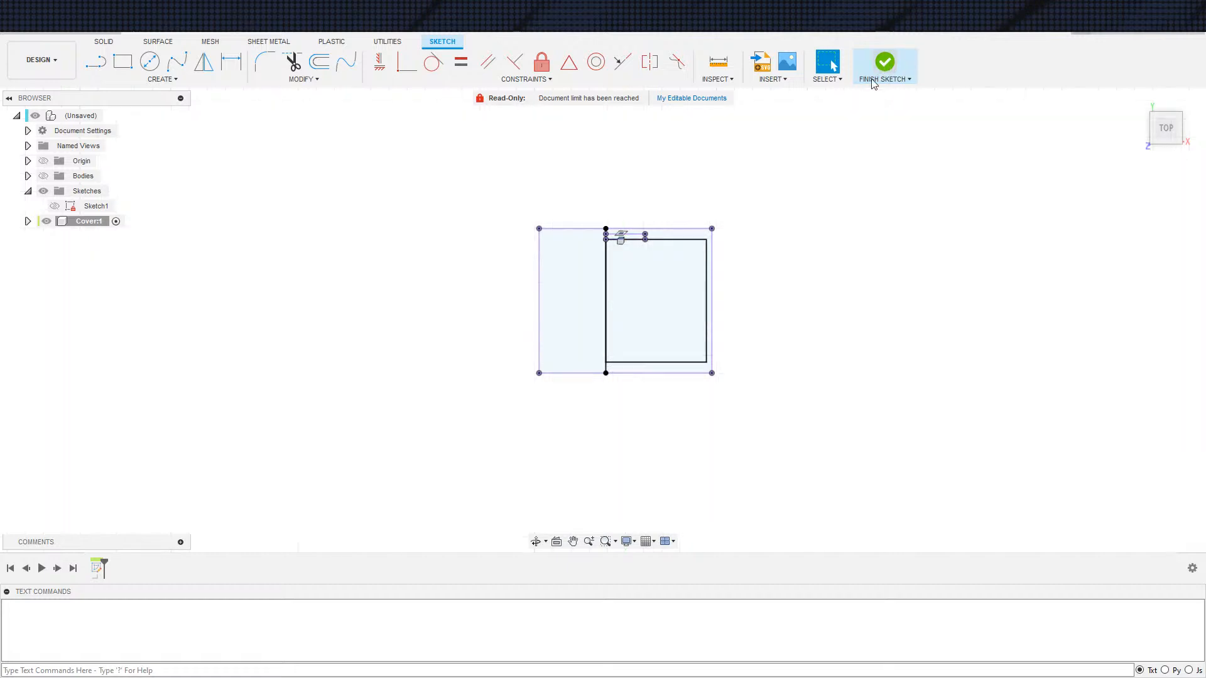
# Step: Extrude the C-shaped rim and slot profiles 13.5 mm as a new body, starting from the plate body with the plate bodies shown
pyautogui.press('e')
pyautogui.click(705, 369)
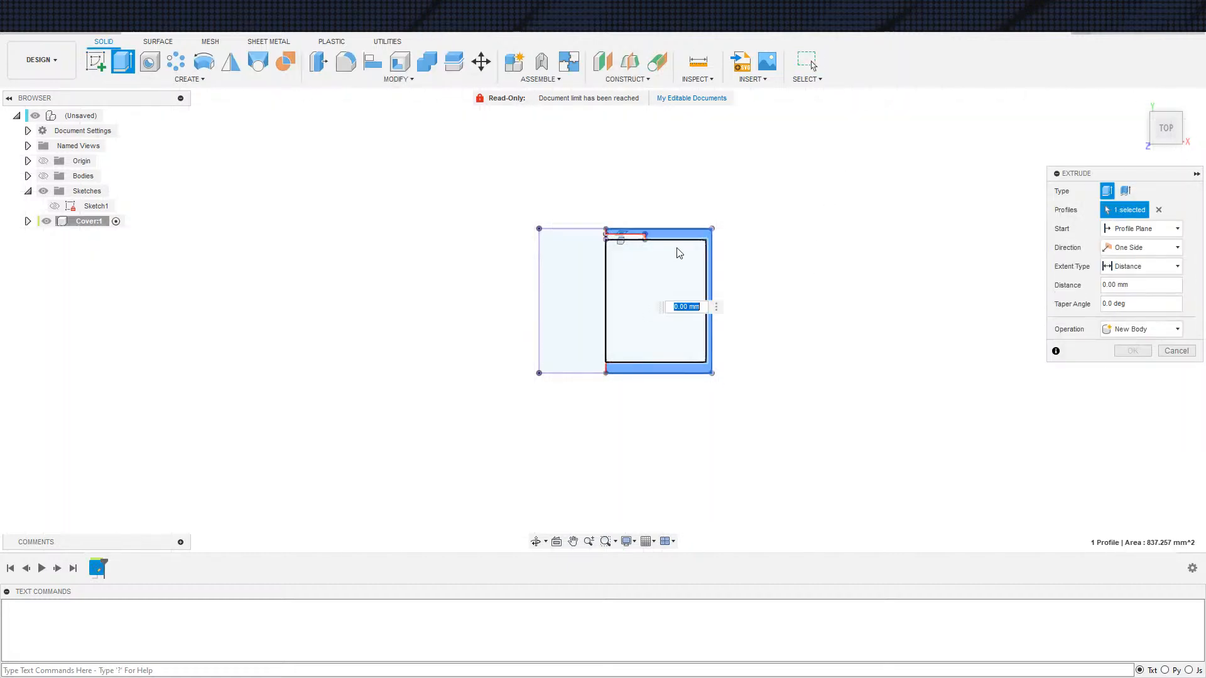
pyautogui.scroll(3, 631, 247)
pyautogui.click(621, 241)
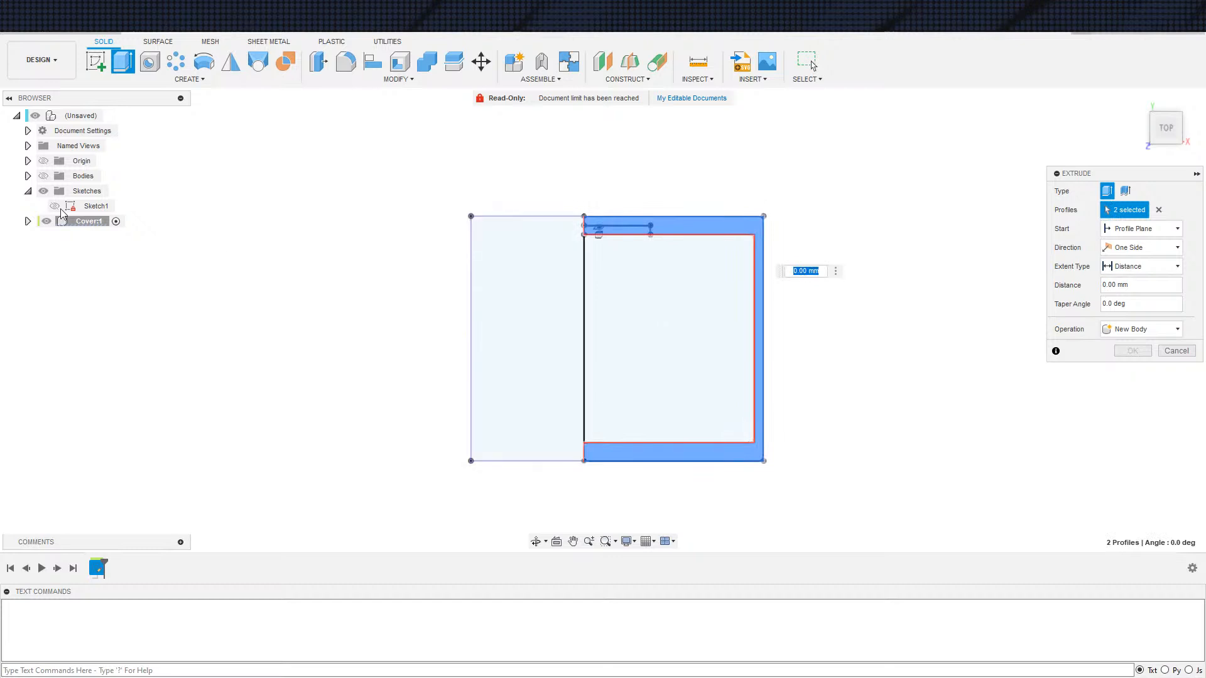
pyautogui.click(43, 175)
pyautogui.keyDown('shift'); pyautogui.moveTo(722, 352); pyautogui.dragTo(769, 279, button='middle'); pyautogui.keyUp('shift')
pyautogui.click(1140, 229)
pyautogui.click(1131, 271)
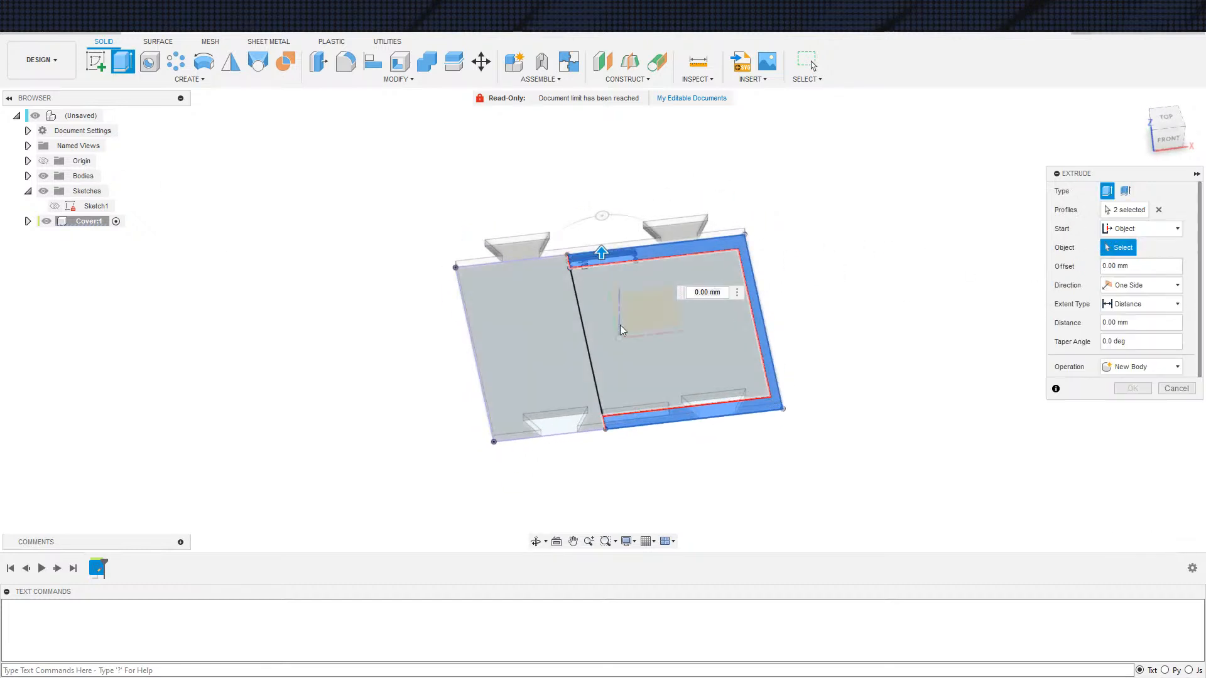
pyautogui.click(622, 327)
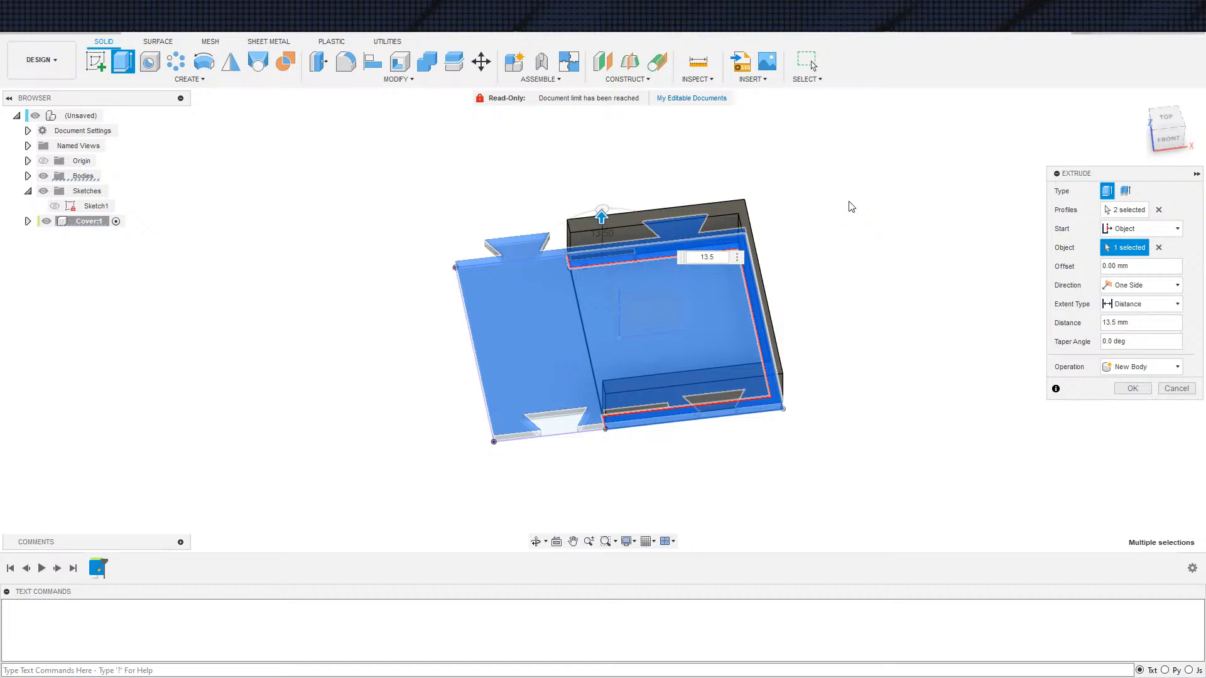
pyautogui.moveTo(978, 472); pyautogui.dragTo(880, 514, button='middle')
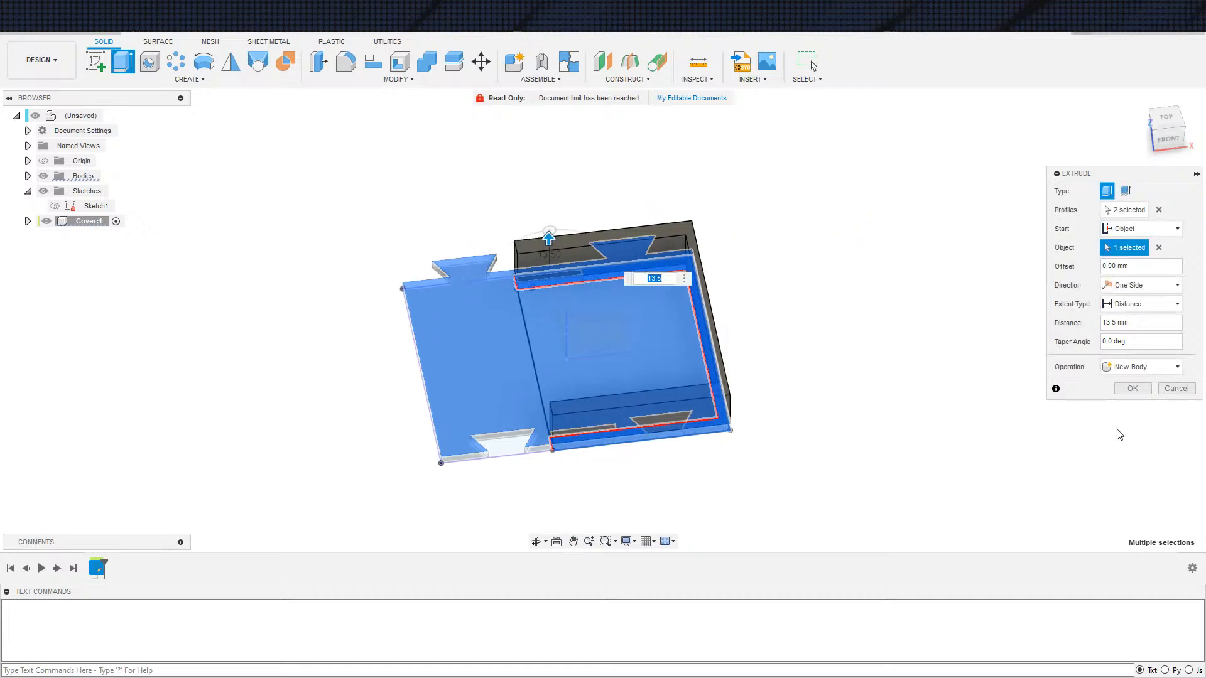
pyautogui.click(1134, 389)
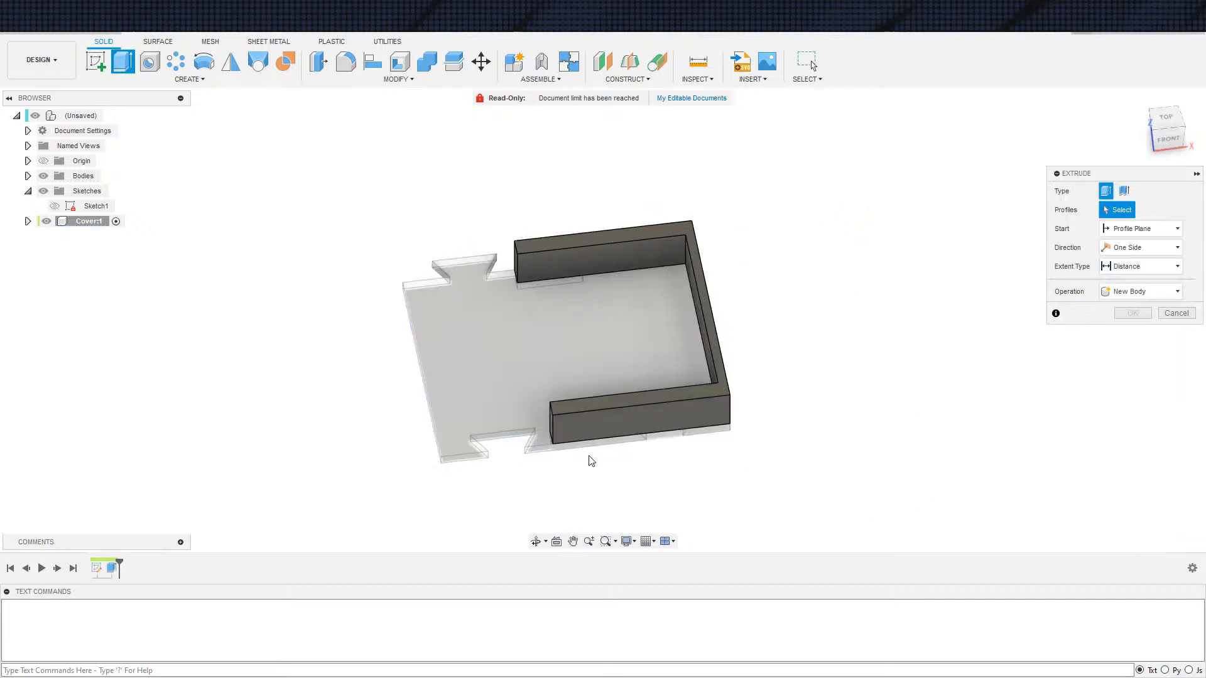
pyautogui.click(27, 221)
pyautogui.click(39, 267)
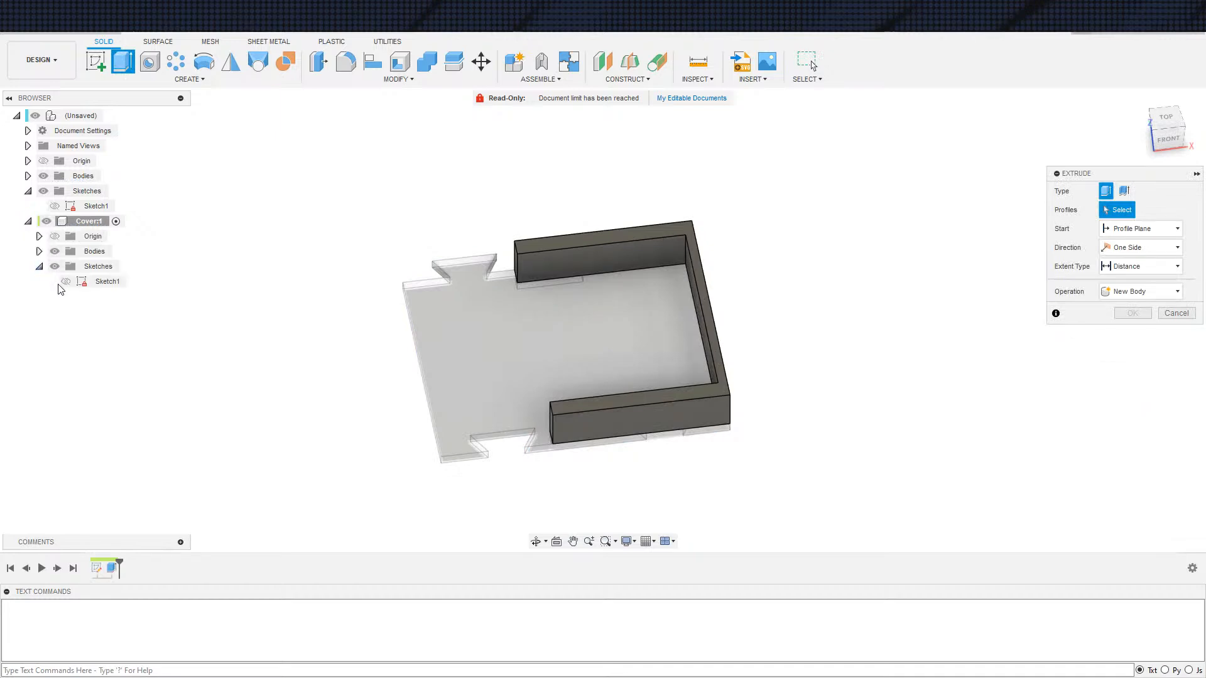
pyautogui.click(65, 282)
pyautogui.scroll(2, 829, 371)
pyautogui.keyDown('shift'); pyautogui.moveTo(798, 394); pyautogui.dragTo(398, 333, button='middle'); pyautogui.keyUp('shift')
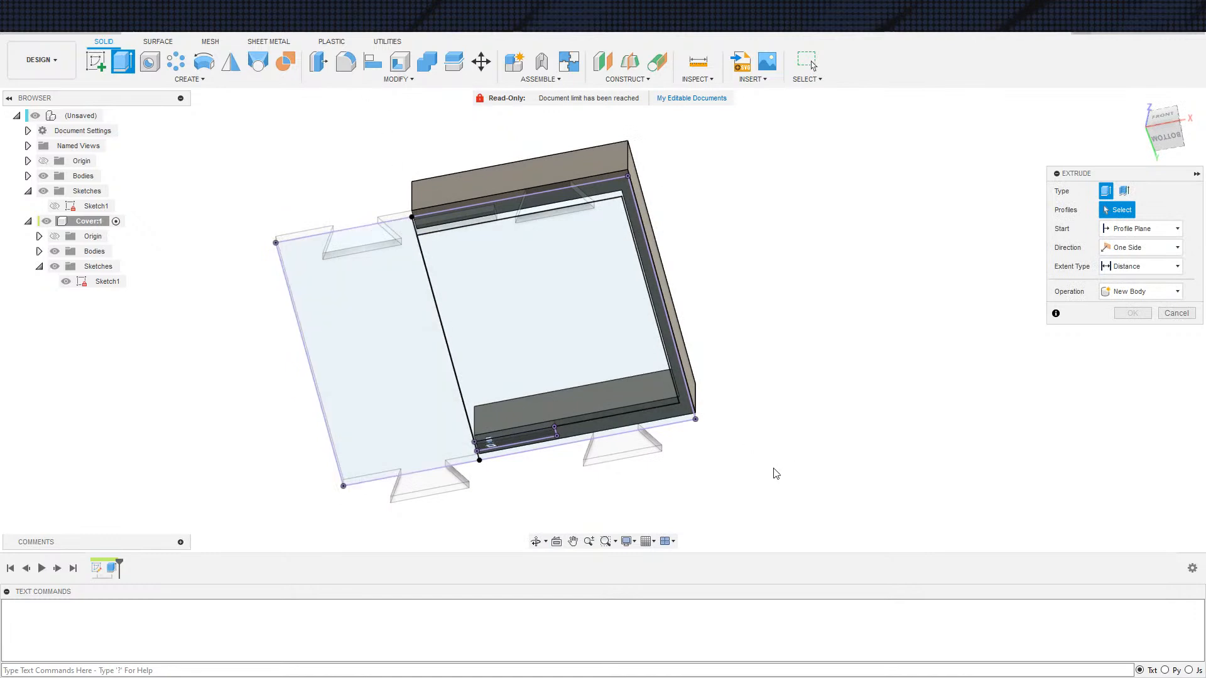
pyautogui.click(663, 383)
pyautogui.keyDown('shift'); pyautogui.moveTo(832, 345); pyautogui.dragTo(858, 406, button='middle'); pyautogui.keyUp('shift')
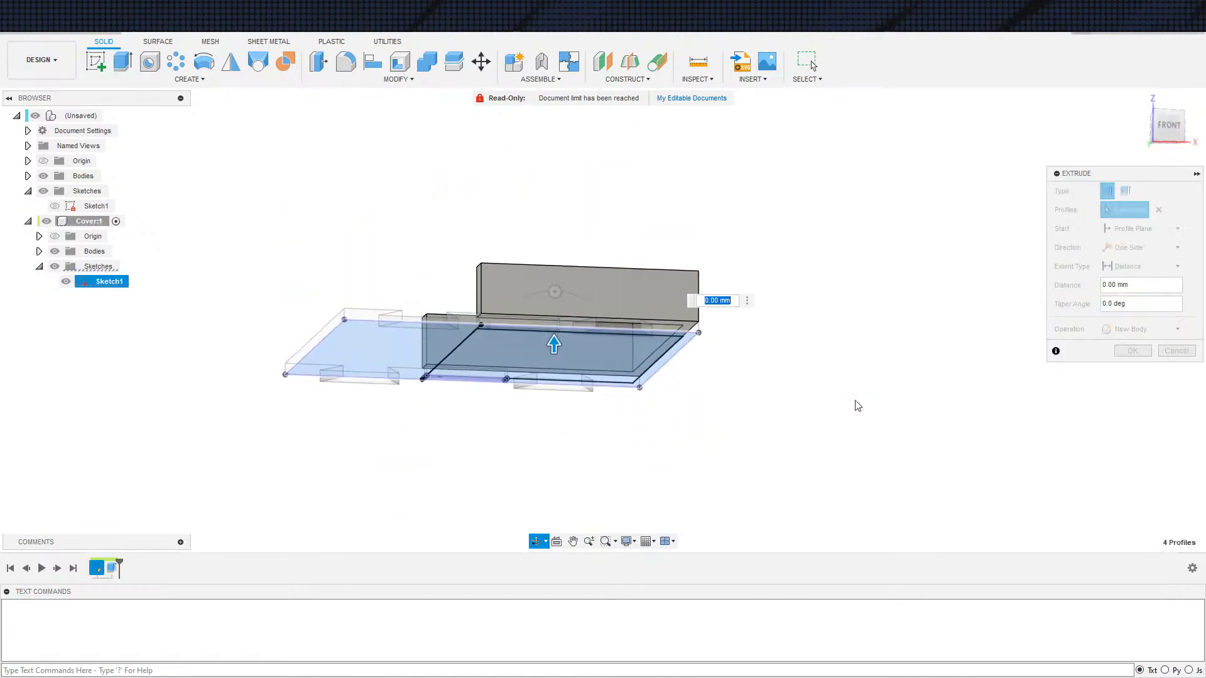
pyautogui.press('Escape')
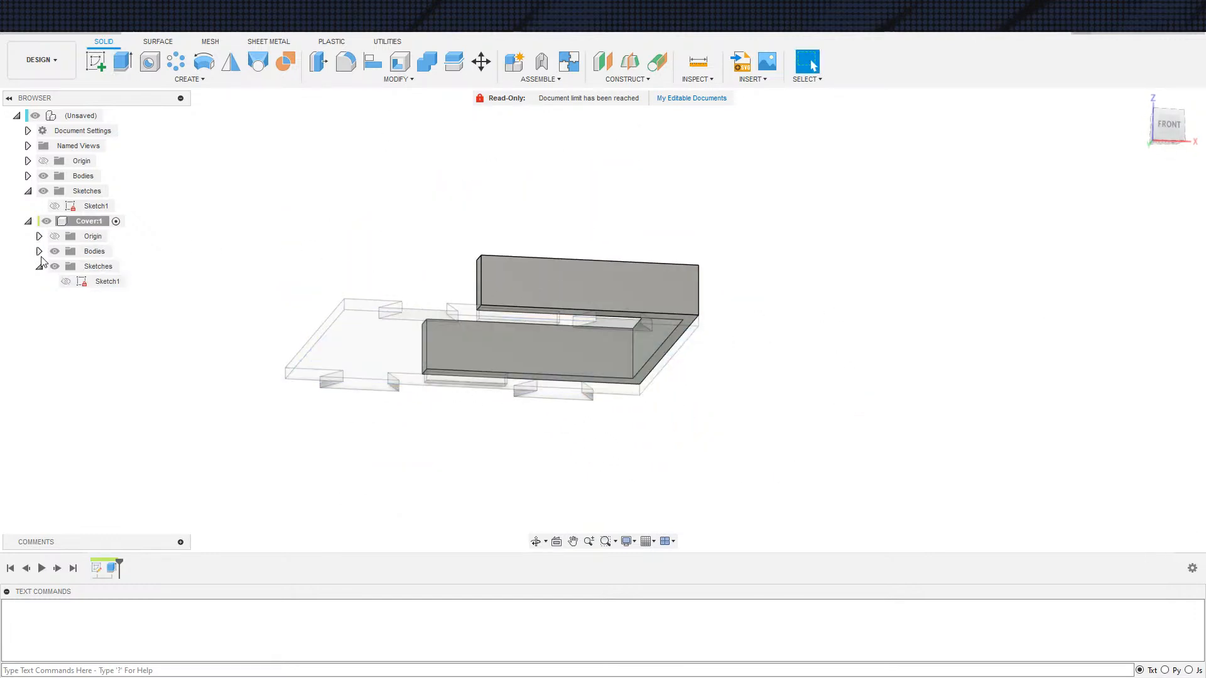
# Step: Extrude all three profiles of the Cover sketch 3 mm upward from the walls' top face to close the Cover with a roof
pyautogui.click(44, 176)
pyautogui.press('e')
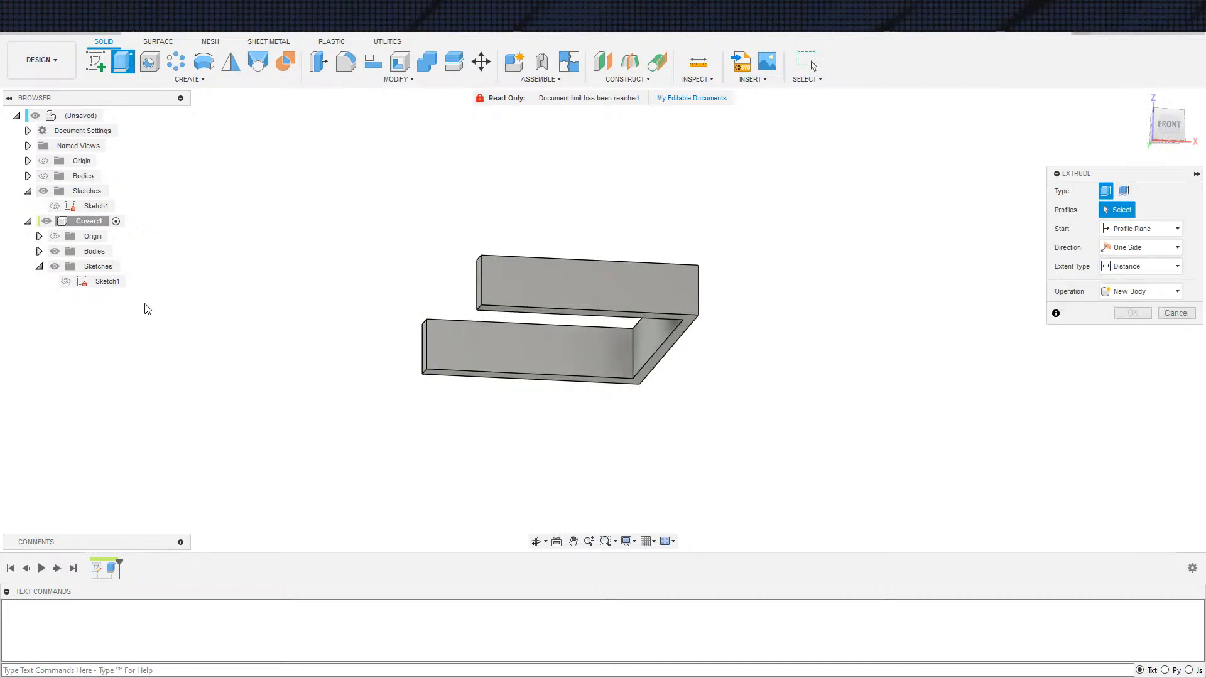
pyautogui.click(65, 281)
pyautogui.click(452, 352)
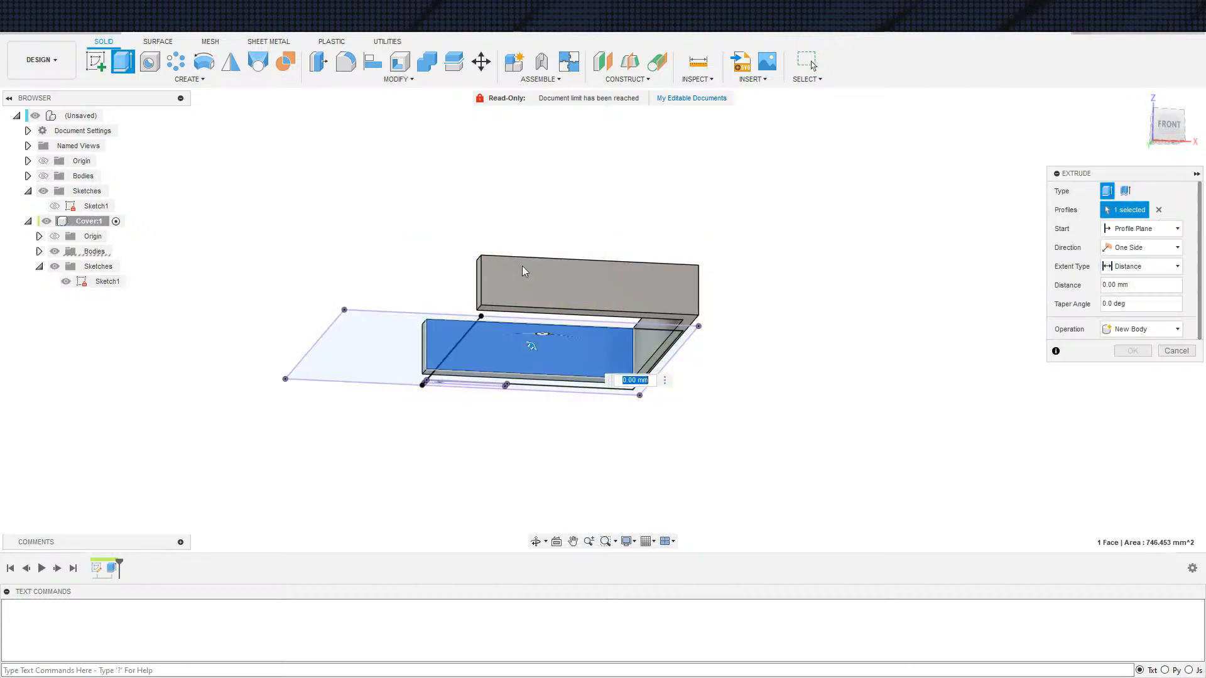
pyautogui.click(1158, 210)
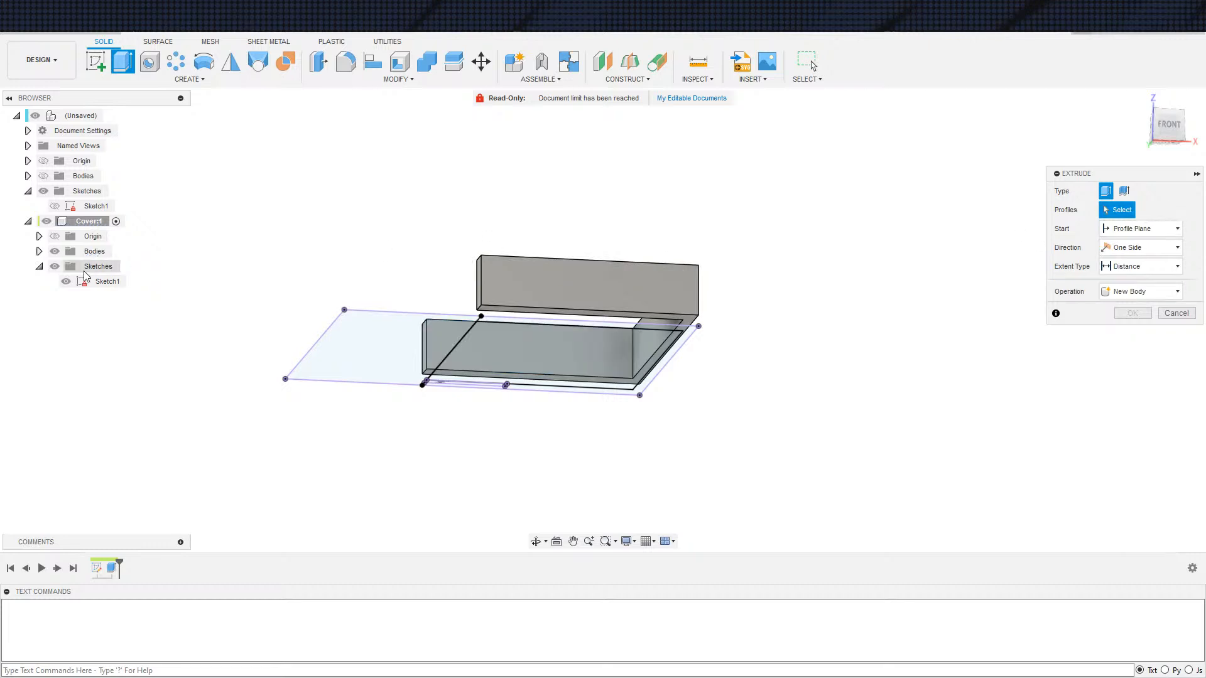
pyautogui.click(54, 251)
pyautogui.moveTo(727, 466)
pyautogui.mouseDown()
pyautogui.moveTo(519, 272)
pyautogui.moveTo(421, 271)
pyautogui.mouseUp()
pyautogui.click(371, 357)
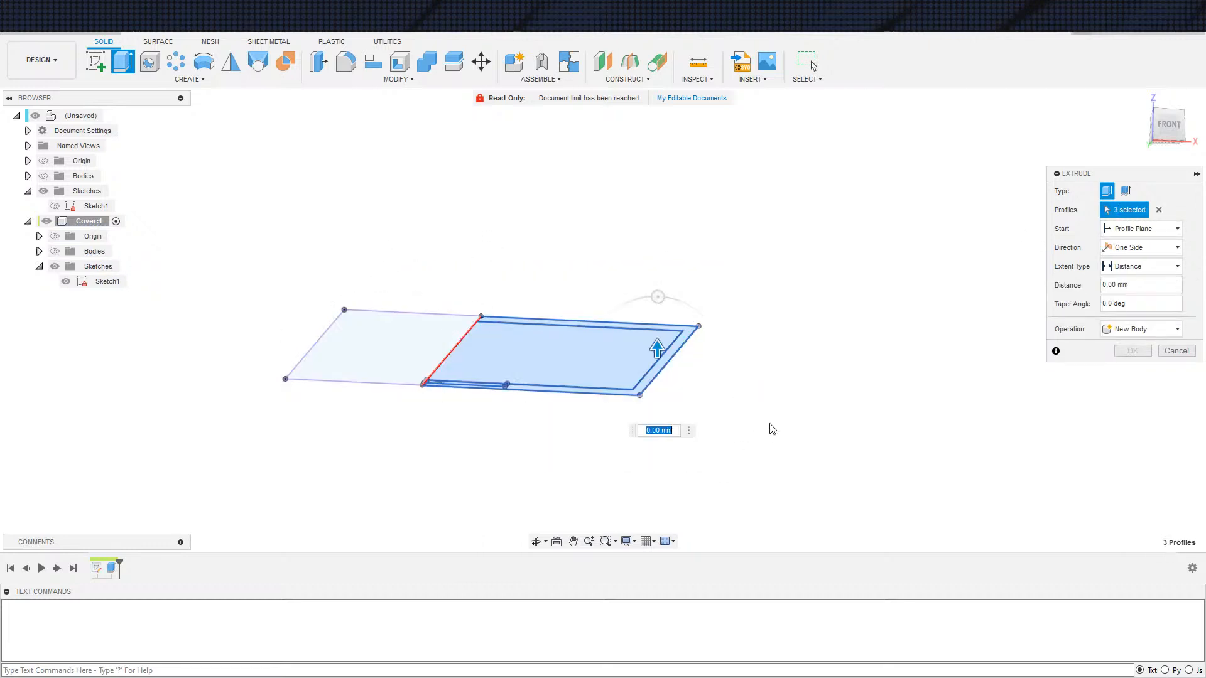
pyautogui.click(55, 251)
pyautogui.keyDown('shift'); pyautogui.moveTo(596, 336); pyautogui.dragTo(630, 410, button='middle'); pyautogui.keyUp('shift')
pyautogui.click(1126, 230)
pyautogui.click(1125, 270)
pyautogui.scroll(5, 569, 273)
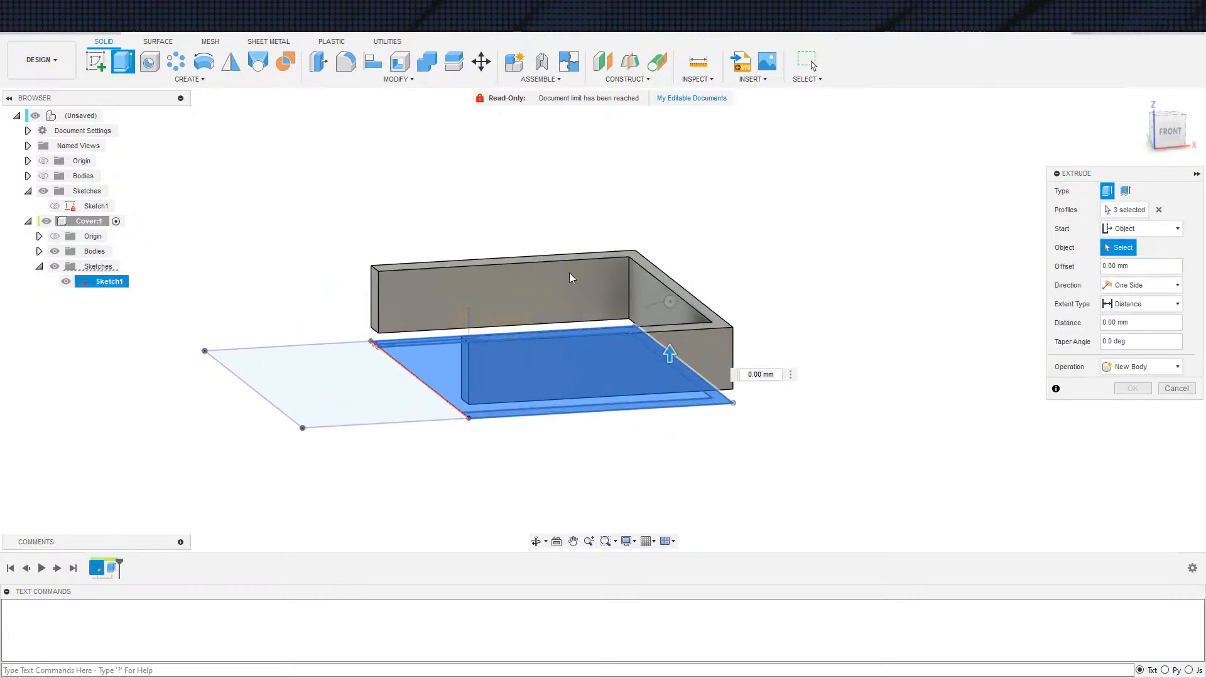
pyautogui.click(800, 355)
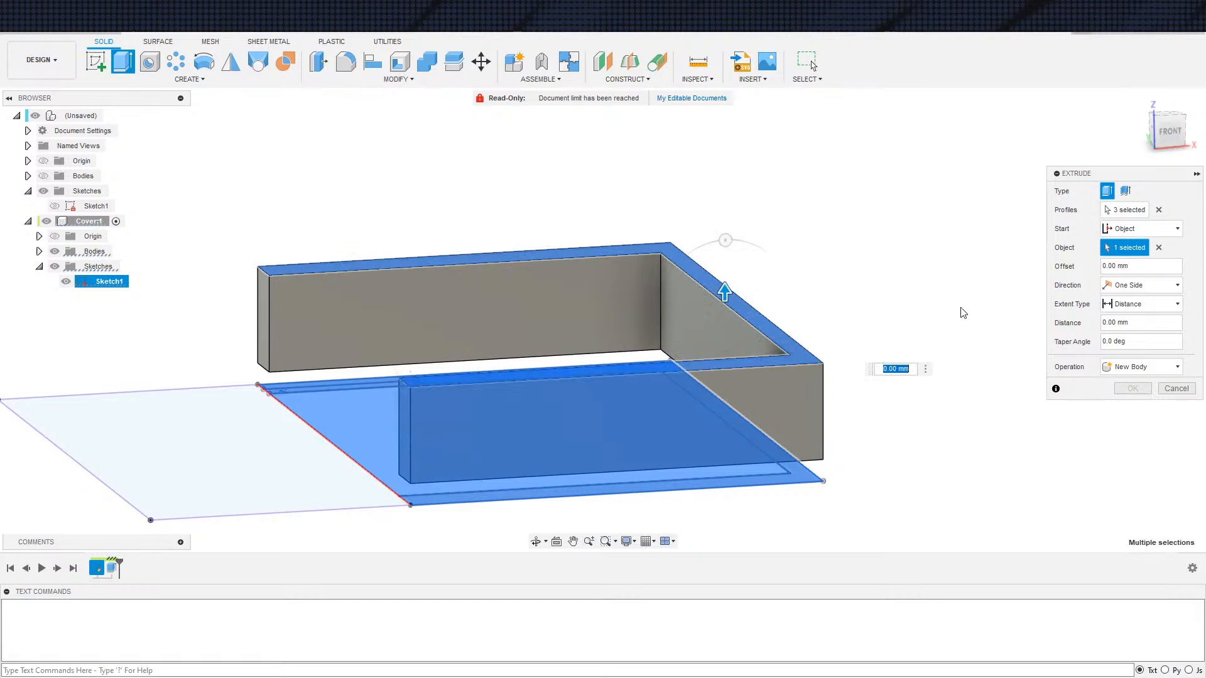
pyautogui.write('2')
pyautogui.press('Return')
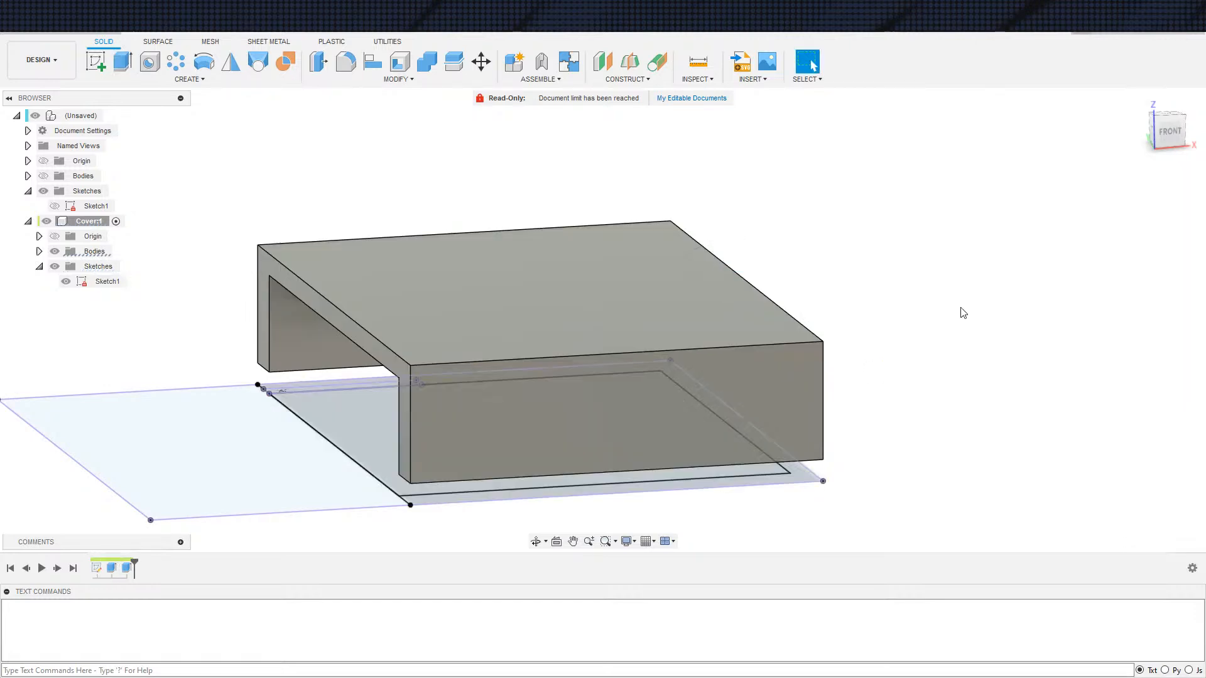
# Step: Extrude the small slot rectangle from the walls' lower face to the plate's underside, joining it to the Cover as a tab
pyautogui.scroll(-3, 925, 400)
pyautogui.press('e')
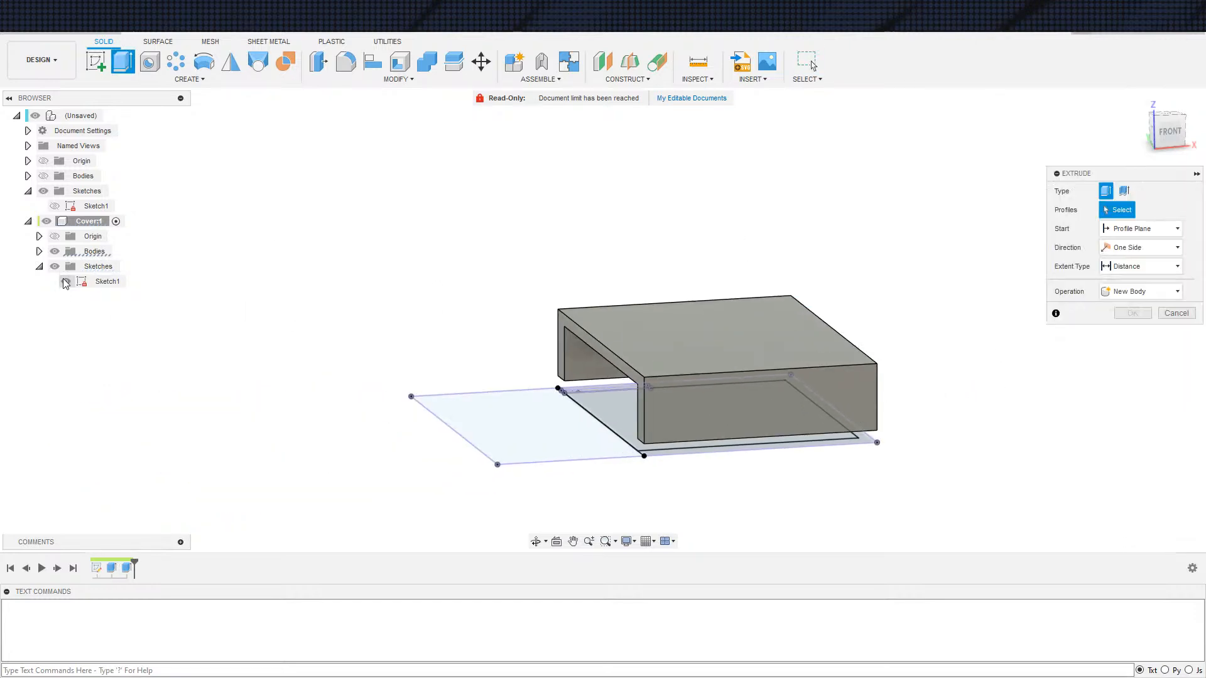
pyautogui.click(65, 281)
pyautogui.moveTo(912, 401)
pyautogui.keyDown('shift'); pyautogui.mouseDown(button='middle')
pyautogui.moveTo(902, 439)
pyautogui.moveTo(503, 425)
pyautogui.mouseUp(button='middle'); pyautogui.keyUp('shift')
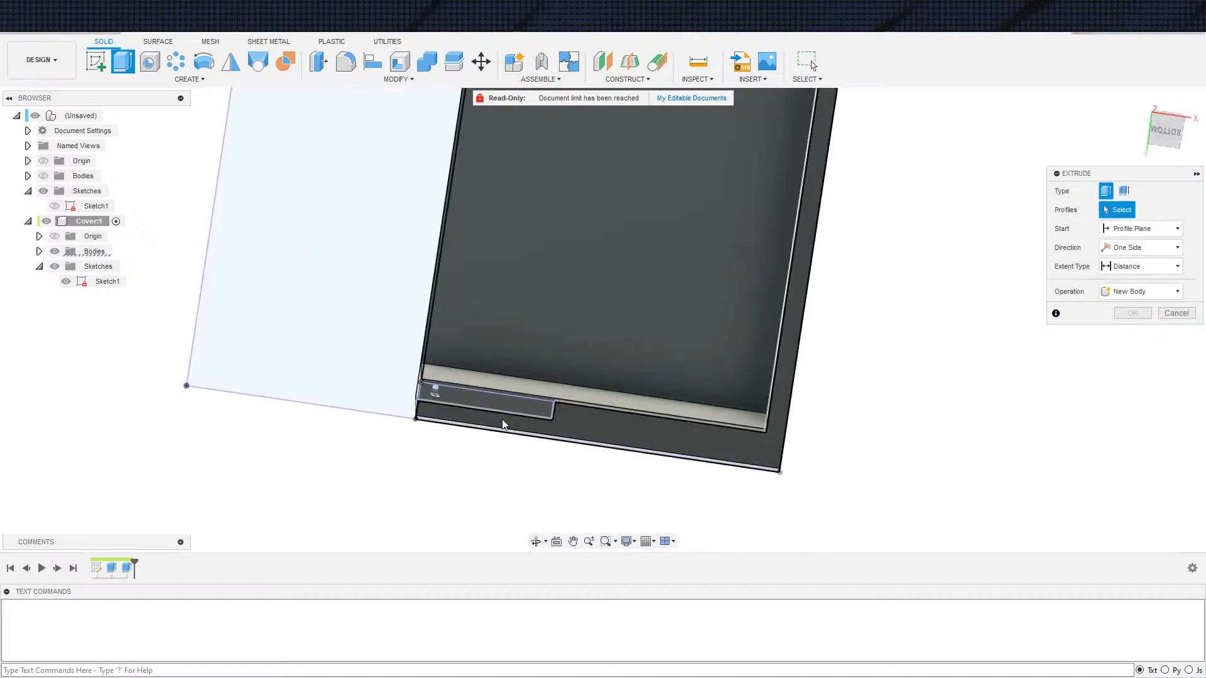
pyautogui.click(514, 408)
pyautogui.keyDown('shift'); pyautogui.moveTo(552, 493); pyautogui.dragTo(559, 520, button='middle'); pyautogui.keyUp('shift')
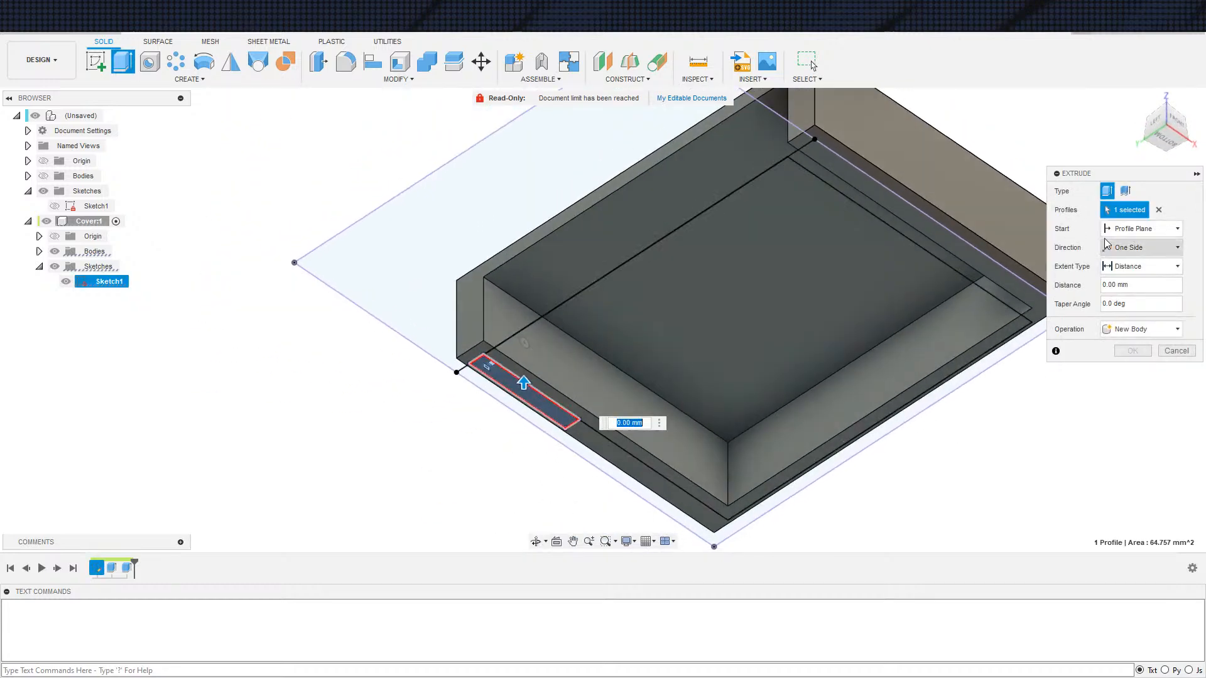
pyautogui.click(1124, 230)
pyautogui.click(1122, 271)
pyautogui.keyDown('shift'); pyautogui.moveTo(619, 377); pyautogui.dragTo(560, 396, button='middle'); pyautogui.keyUp('shift')
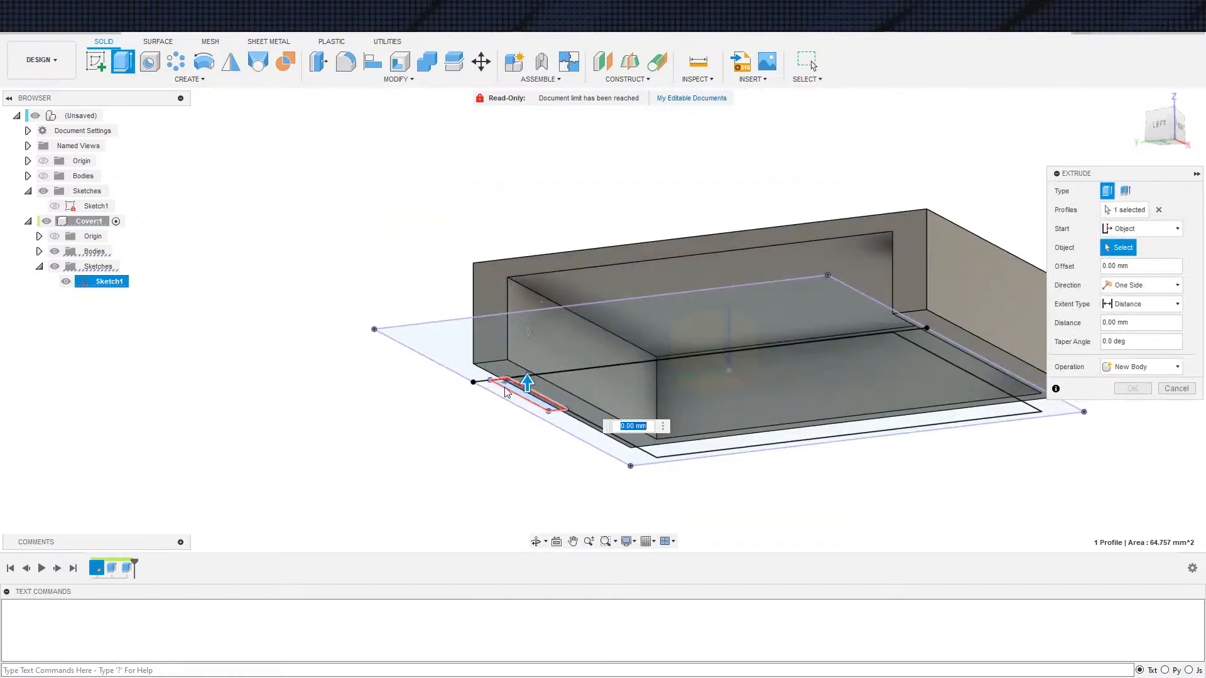
pyautogui.click(507, 385)
pyautogui.click(1134, 307)
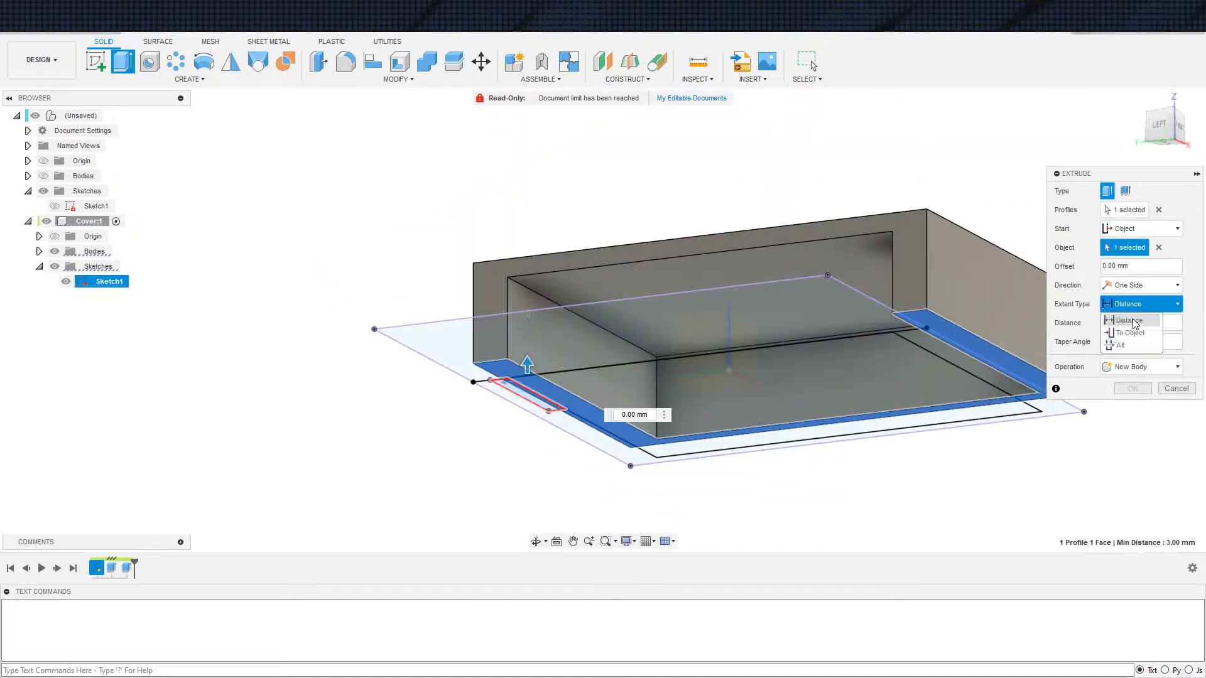
pyautogui.click(1130, 333)
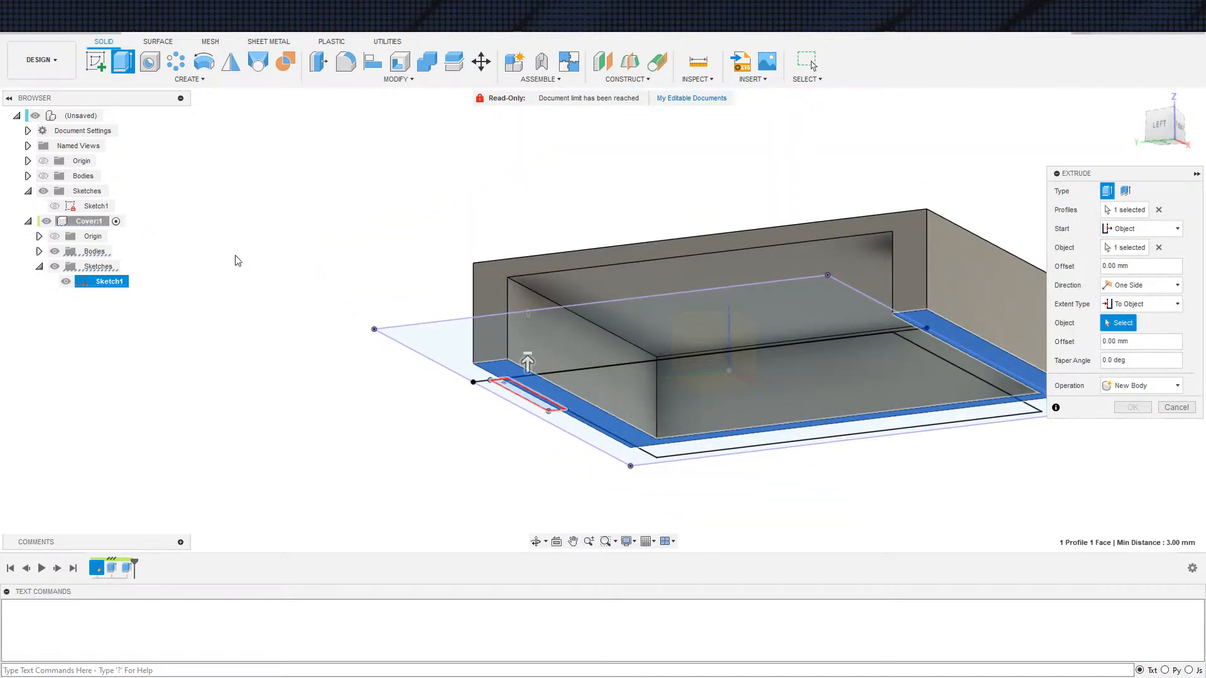
pyautogui.click(43, 177)
pyautogui.click(574, 396)
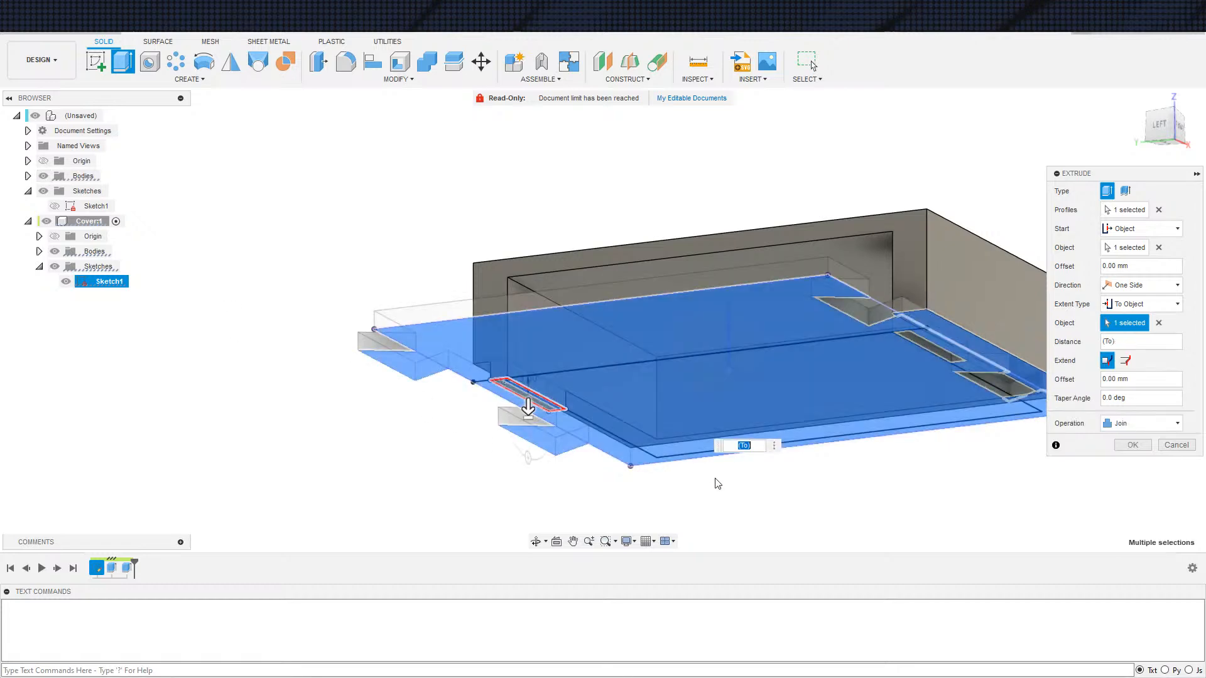
pyautogui.scroll(-2, 775, 453)
pyautogui.keyDown('shift'); pyautogui.moveTo(866, 471); pyautogui.dragTo(887, 498, button='middle'); pyautogui.keyUp('shift')
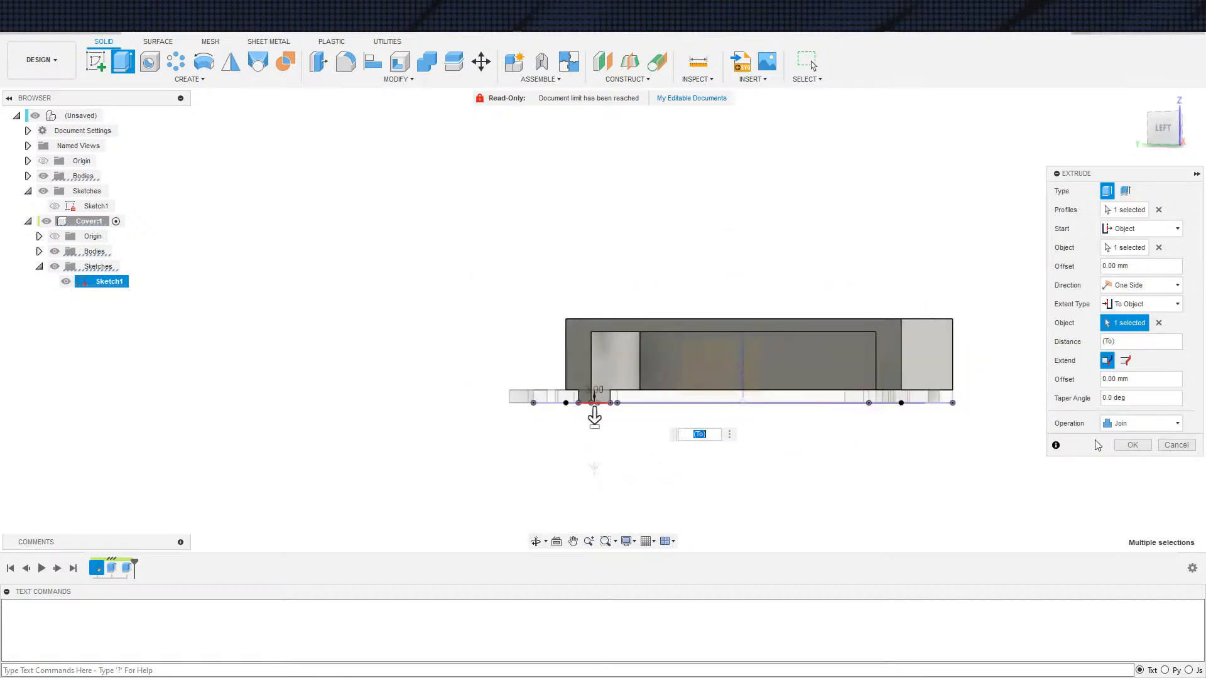
pyautogui.click(1128, 446)
# Step: Mirror the tab extrusion across the central origin plane to the opposite wall of the Cover
pyautogui.click(230, 62)
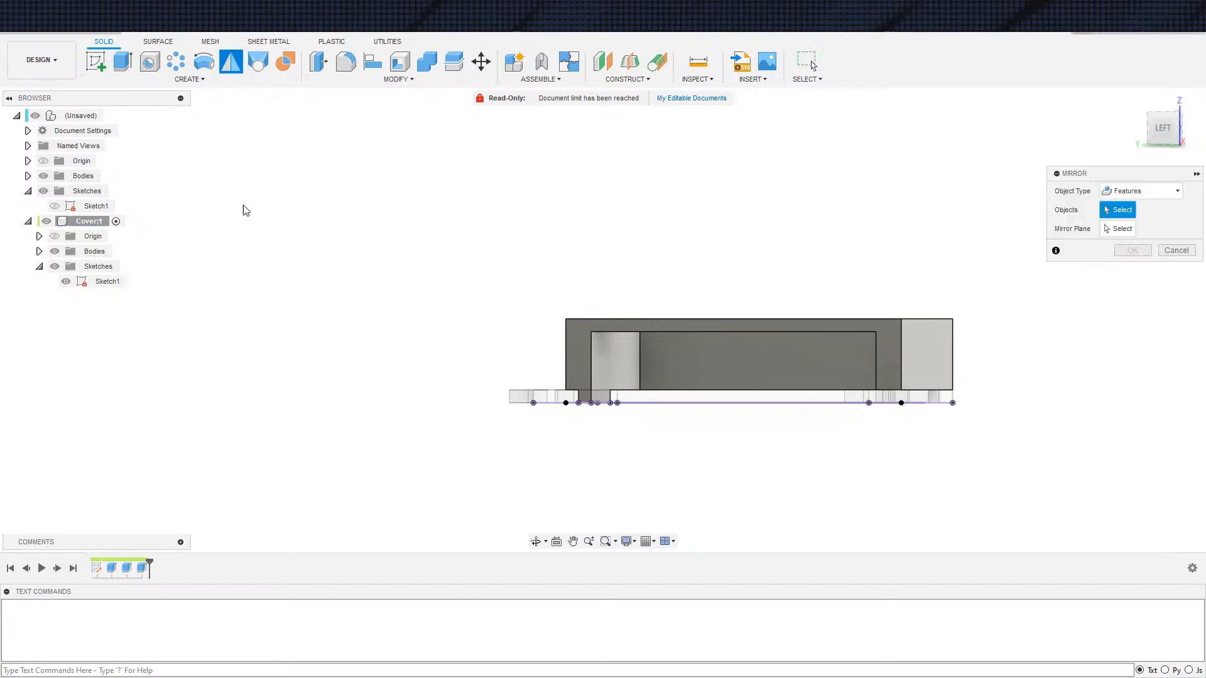
pyautogui.keyDown('shift'); pyautogui.moveTo(371, 347); pyautogui.dragTo(220, 402, button='middle'); pyautogui.keyUp('shift')
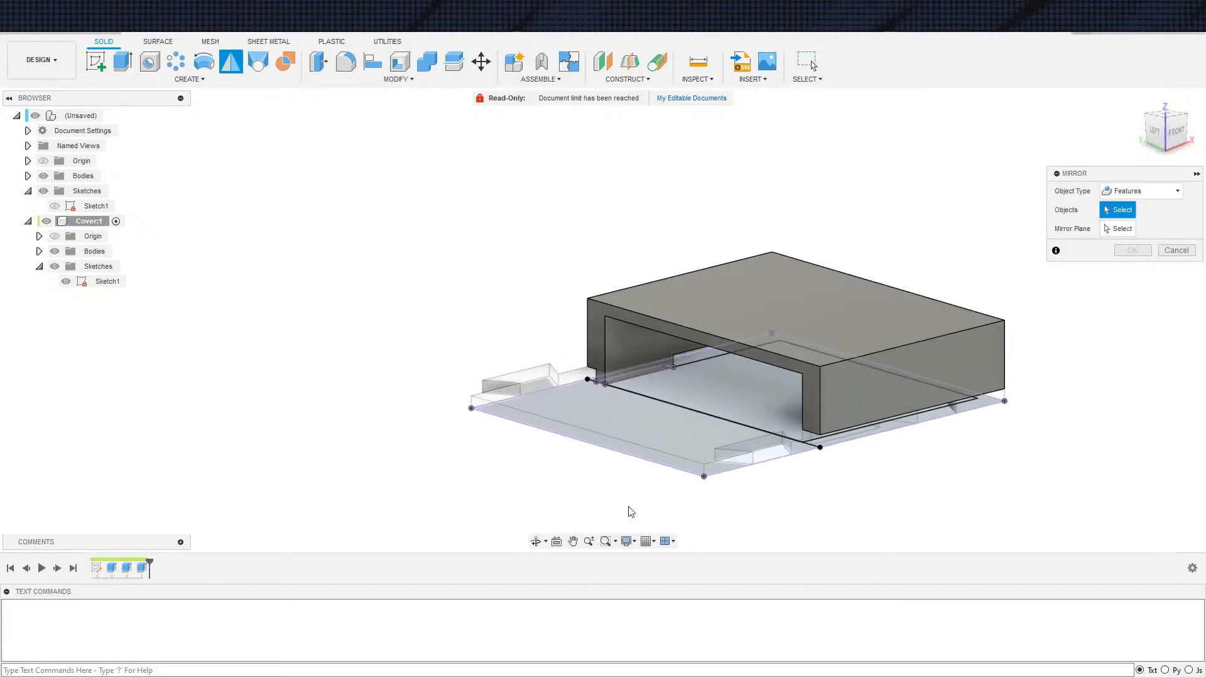
pyautogui.click(142, 567)
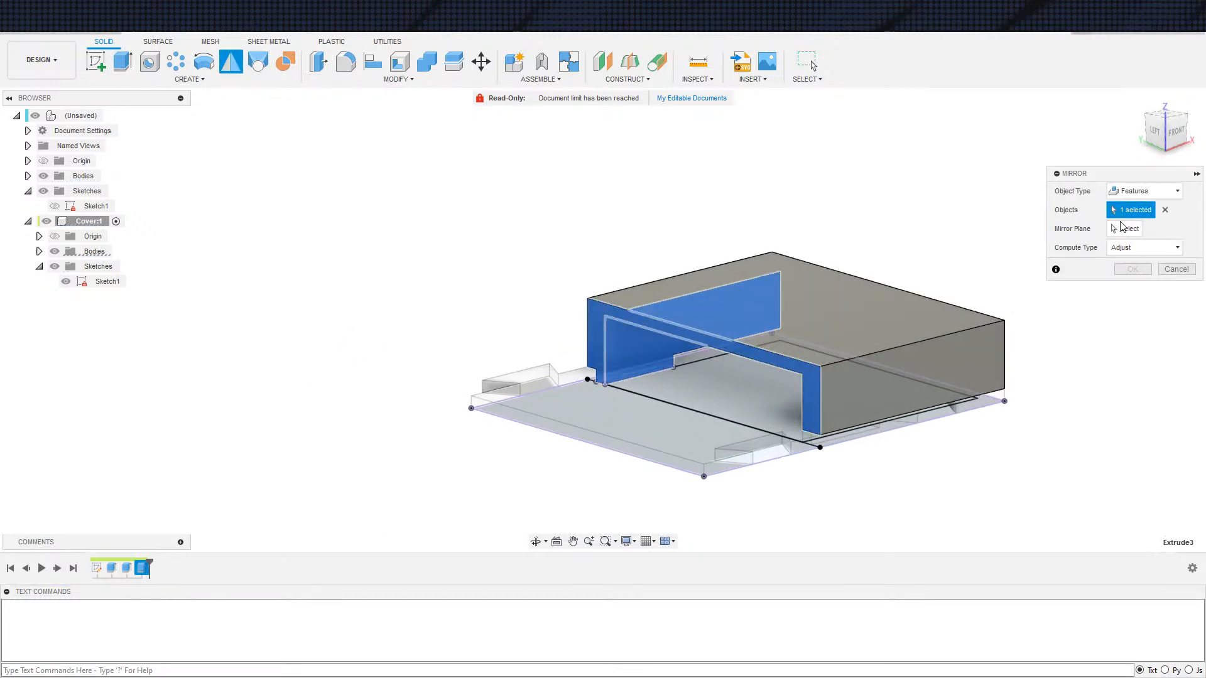
pyautogui.click(1122, 228)
pyautogui.click(764, 382)
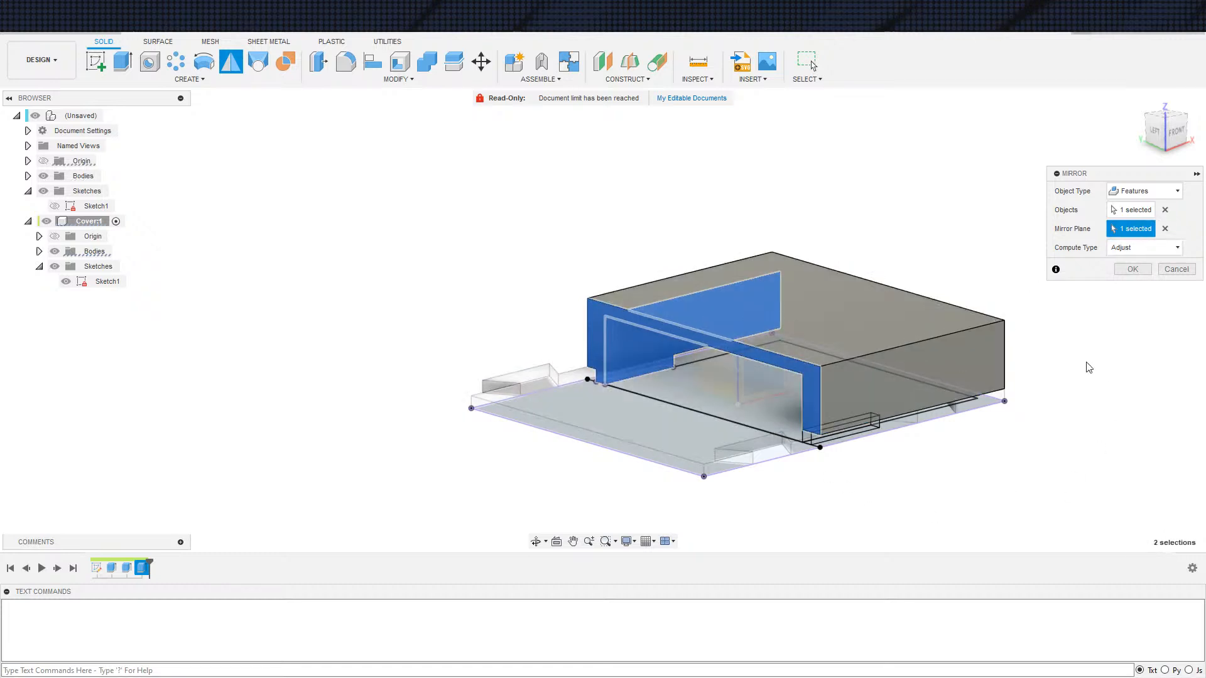
pyautogui.click(1132, 270)
pyautogui.keyDown('shift'); pyautogui.moveTo(1065, 479); pyautogui.dragTo(839, 374, button='middle'); pyautogui.keyUp('shift')
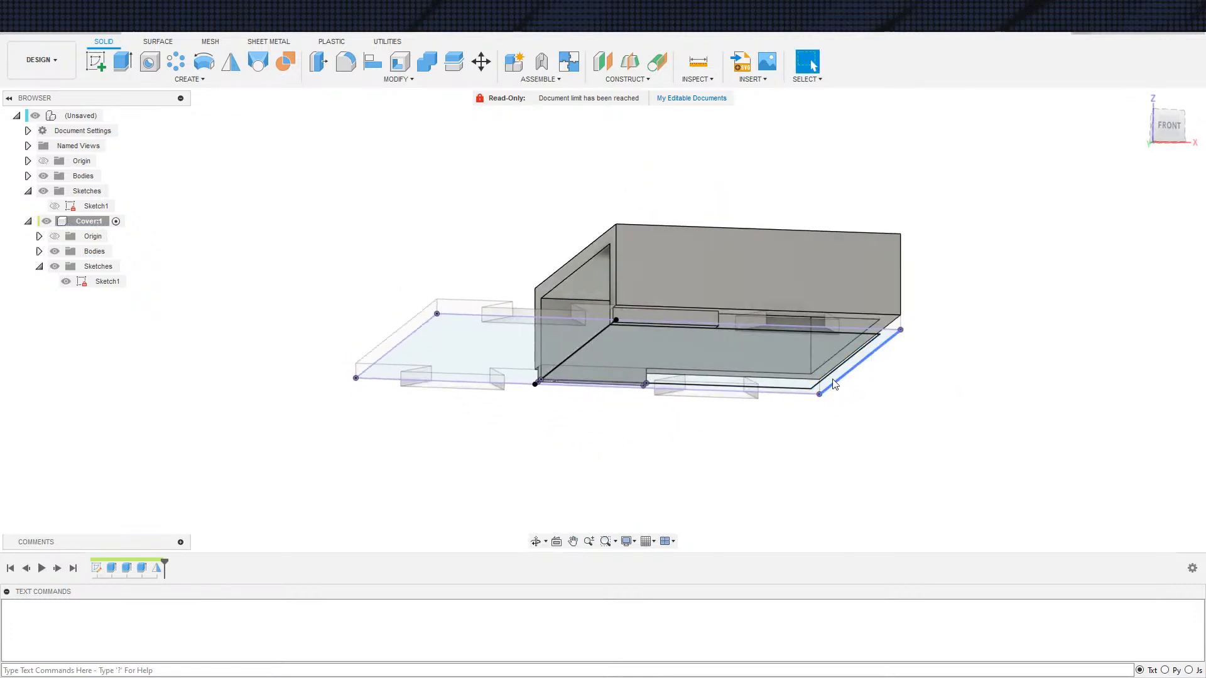
pyautogui.keyDown('shift'); pyautogui.moveTo(825, 449); pyautogui.dragTo(790, 473, button='middle'); pyautogui.keyUp('shift')
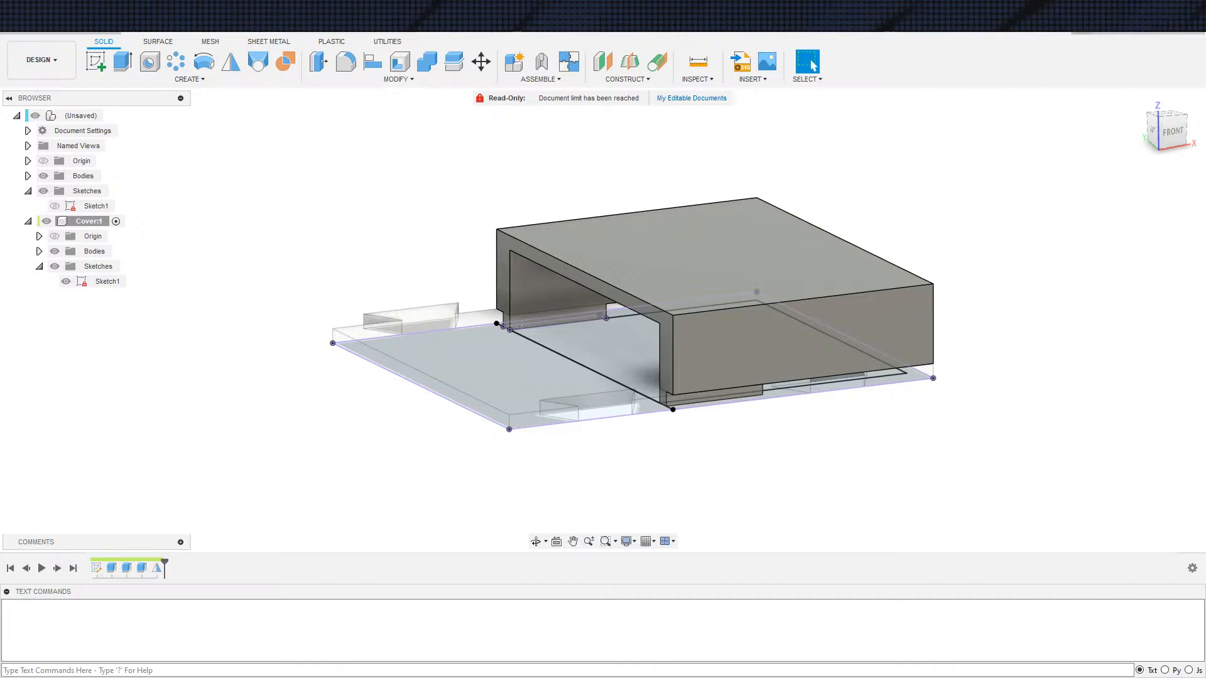
pyautogui.scroll(-3, 403, 267)
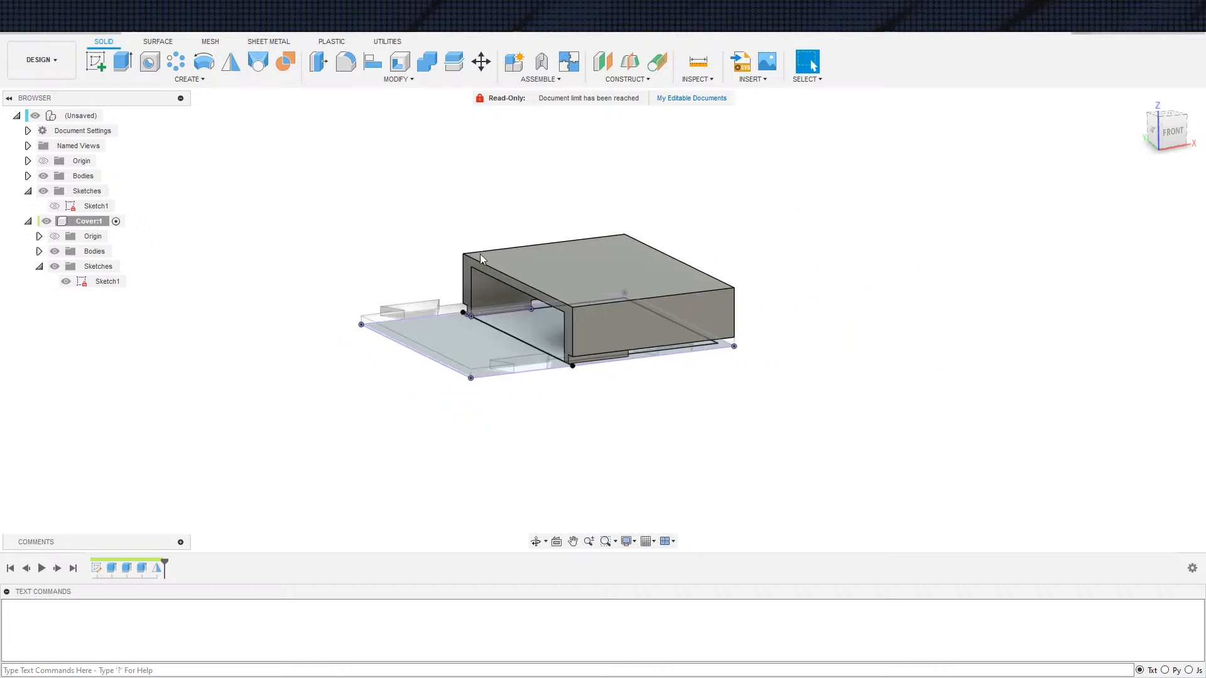
pyautogui.scroll(5, 666, 304)
pyautogui.scroll(3, 775, 493)
pyautogui.keyDown('shift'); pyautogui.moveTo(774, 490); pyautogui.dragTo(816, 408, button='middle'); pyautogui.keyUp('shift')
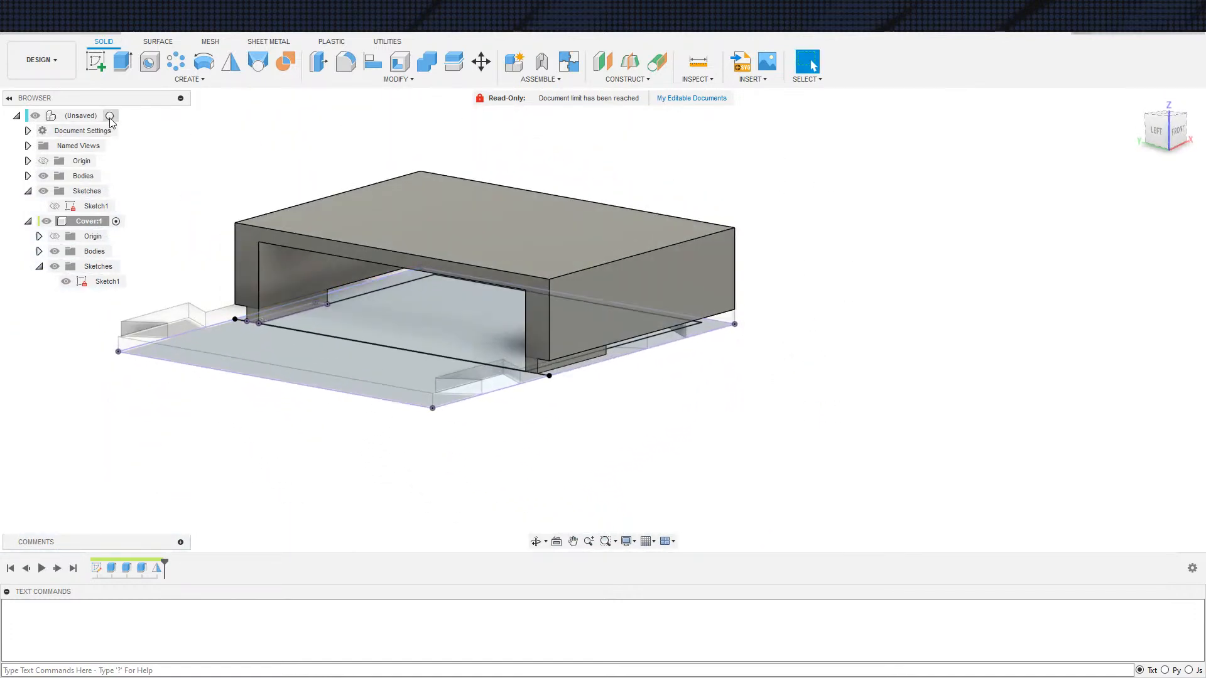
# Step: Activate the top-level component, search the appearance library for Plastic, and apply Plastic - Matte (Neon Green) to the Cover
pyautogui.click(110, 116)
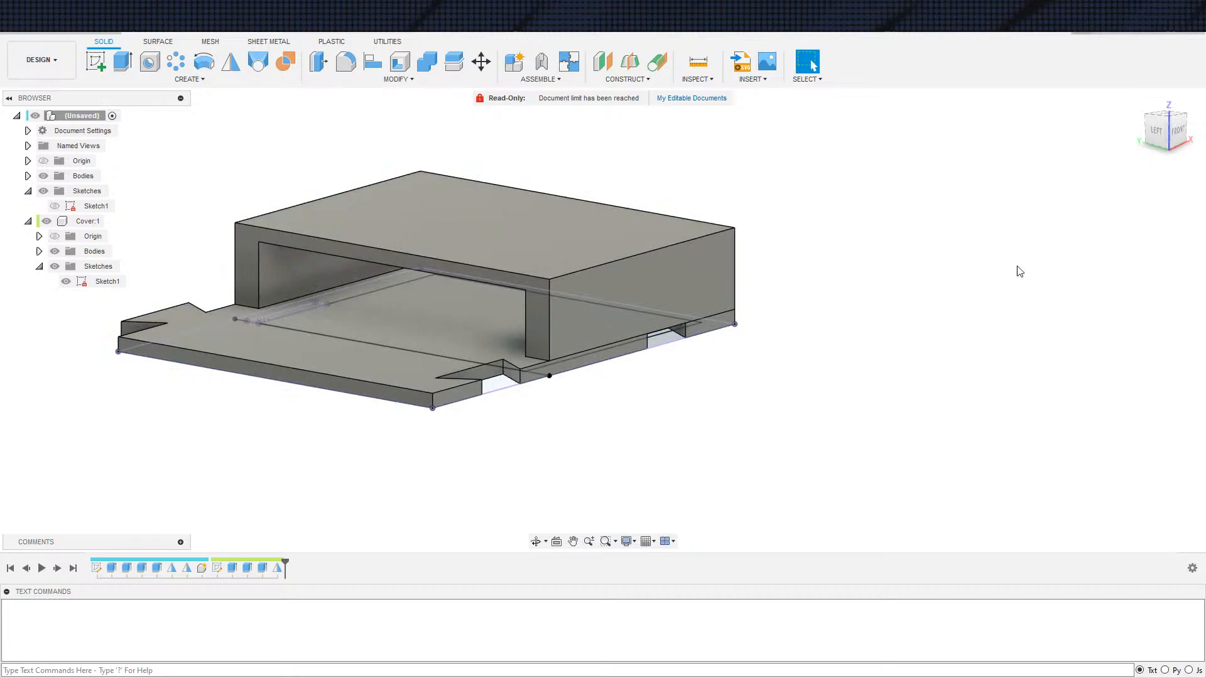
pyautogui.press('a')
pyautogui.click(1011, 369)
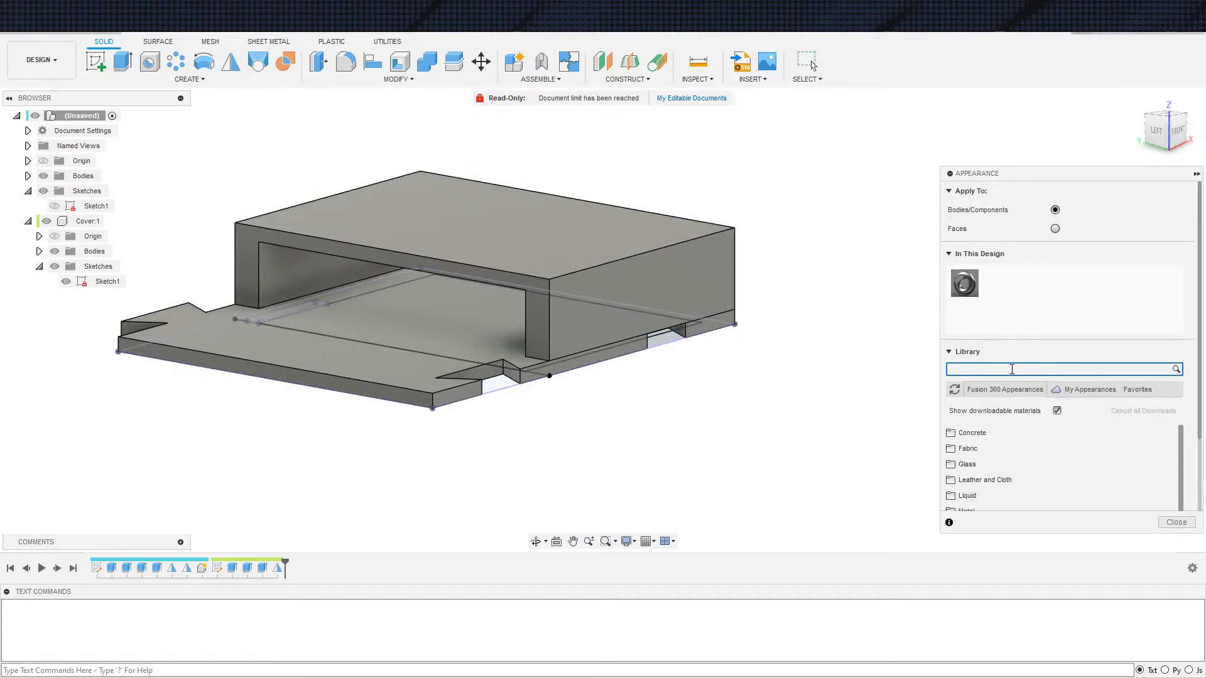
pyautogui.press('Return')
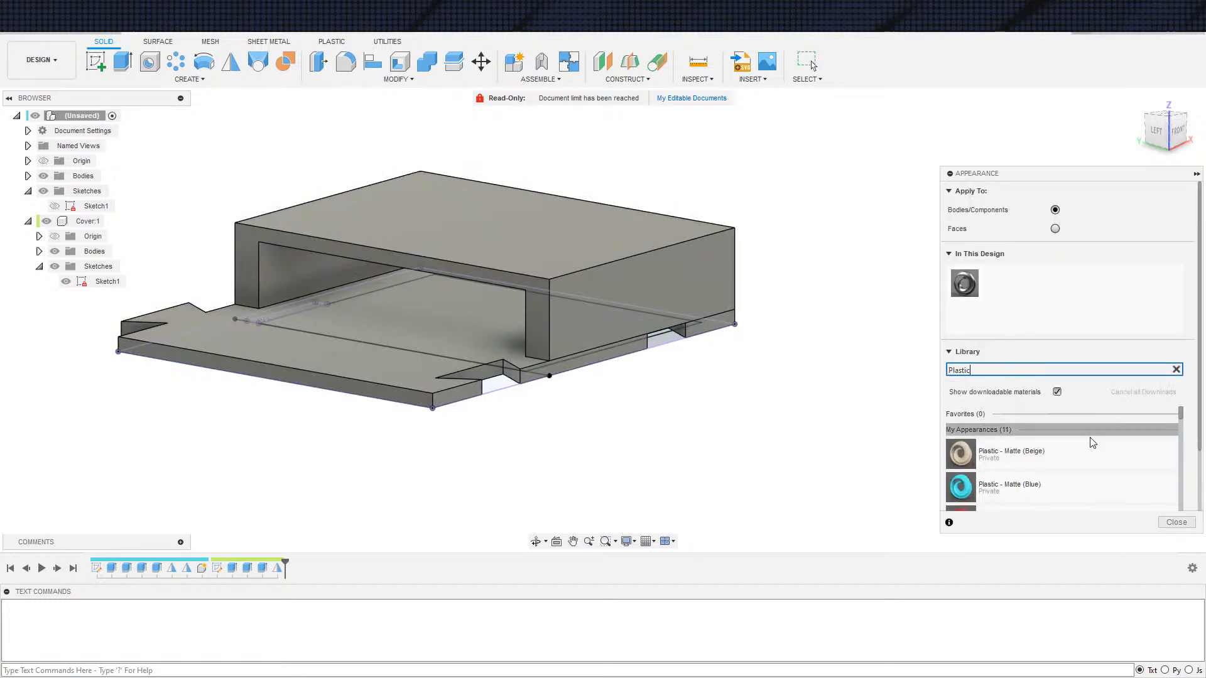
pyautogui.scroll(-2, 1151, 300)
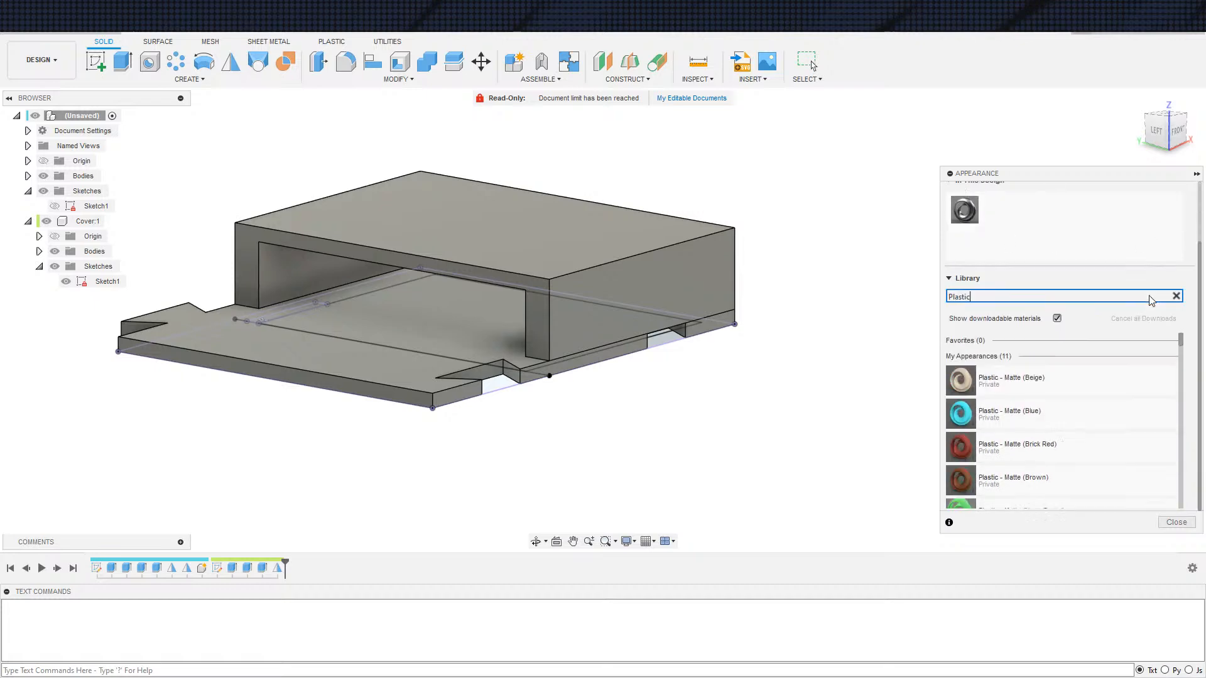
pyautogui.scroll(-3, 1044, 420)
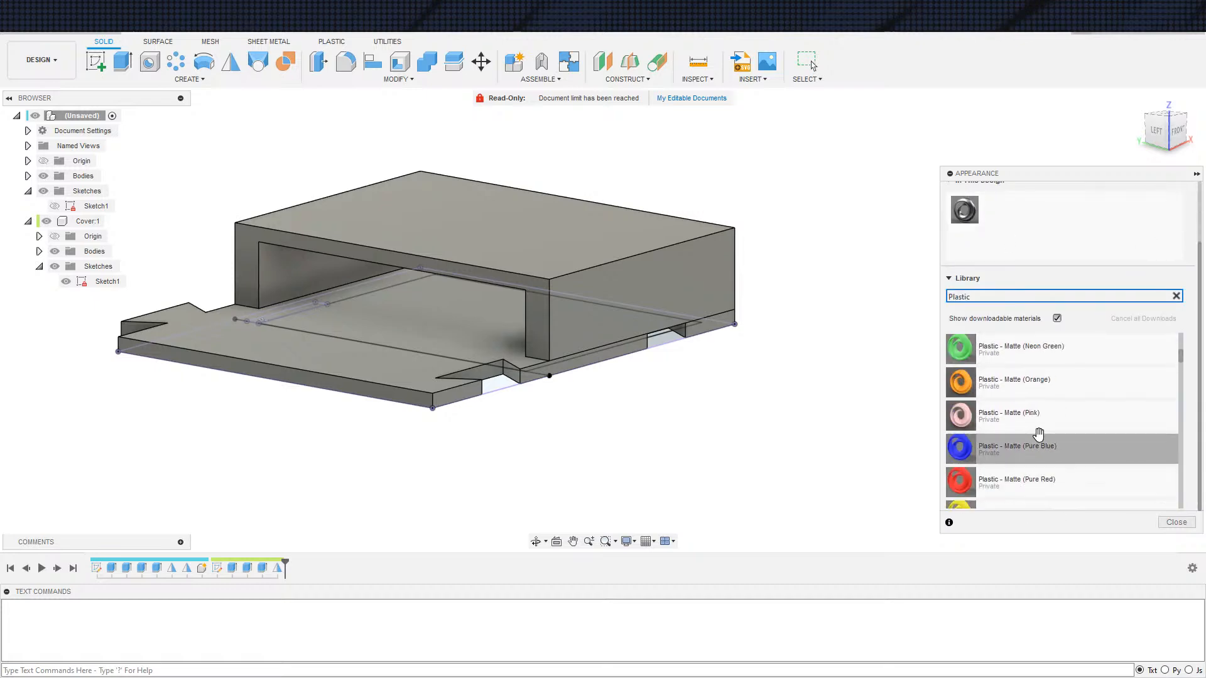
pyautogui.moveTo(1023, 352); pyautogui.dragTo(631, 300)
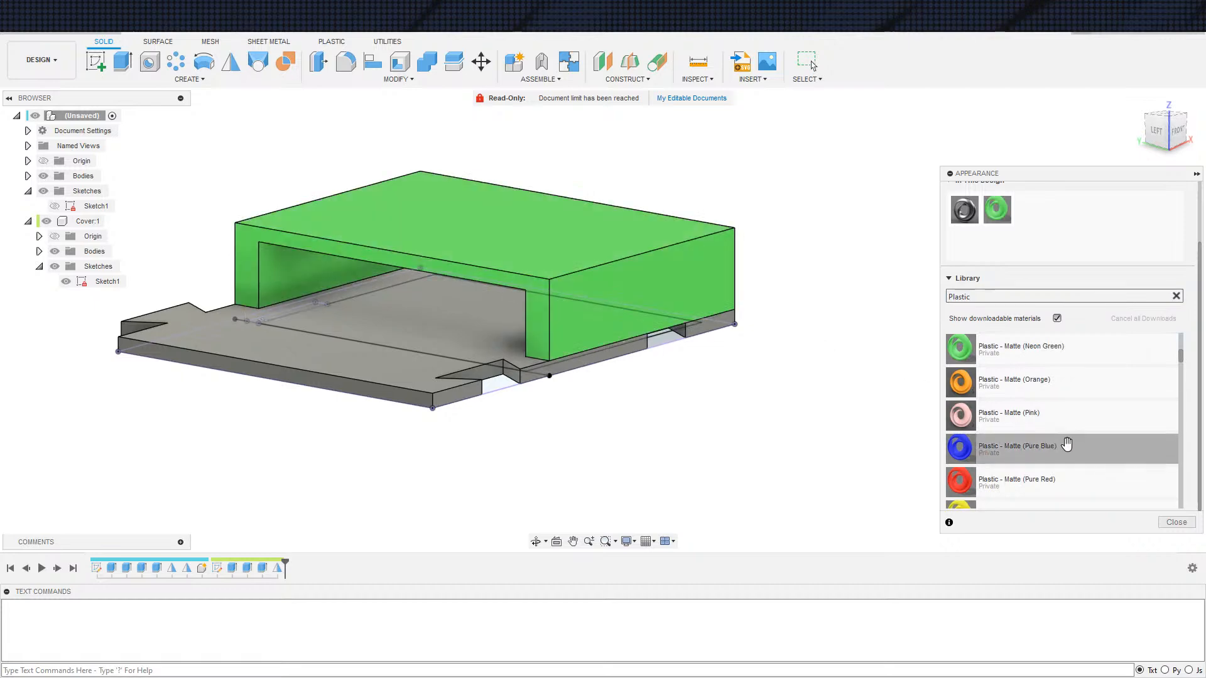
# Step: Apply the Plastic - Matte (Pure Yellow) appearance to the plate and close the appearance settings
pyautogui.scroll(-4, 1010, 478)
pyautogui.moveTo(949, 417); pyautogui.dragTo(570, 409)
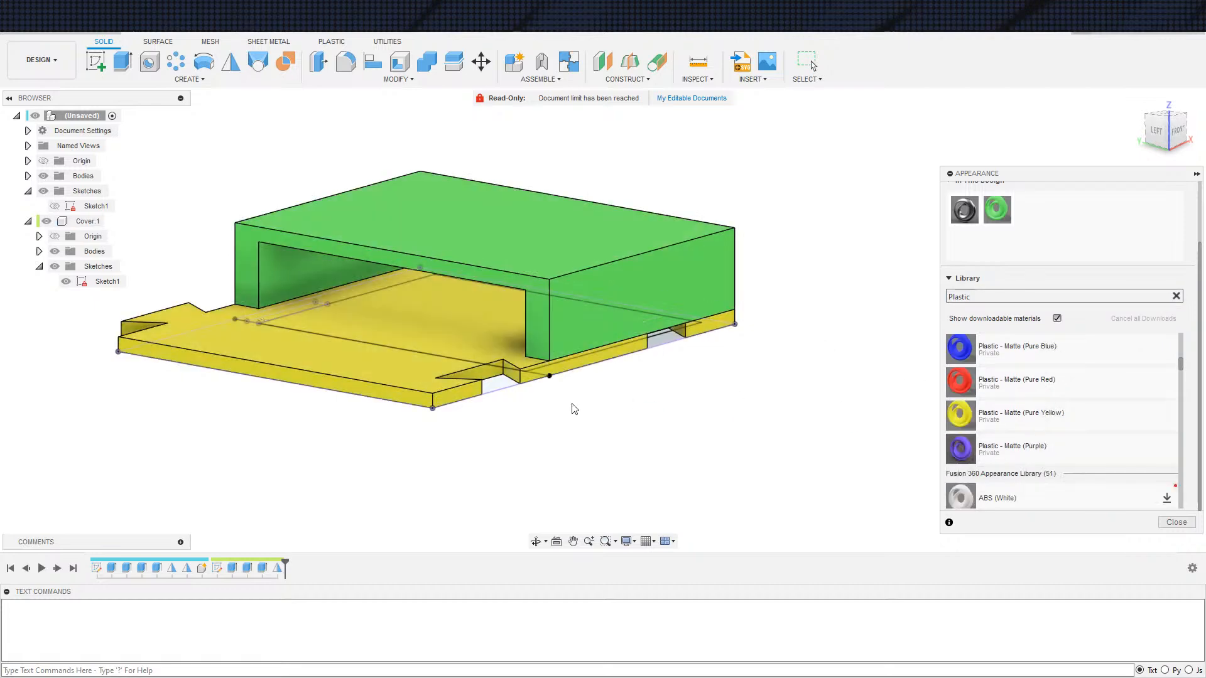
pyautogui.press('Escape')
# Step: Hide the Cover component's sketch and collapse its sketch folder
pyautogui.scroll(-1, 705, 463)
pyautogui.moveTo(705, 463)
pyautogui.mouseDown(button='middle')
pyautogui.moveTo(763, 482)
pyautogui.moveTo(729, 385)
pyautogui.moveTo(640, 412)
pyautogui.moveTo(696, 422)
pyautogui.mouseUp(button='middle')
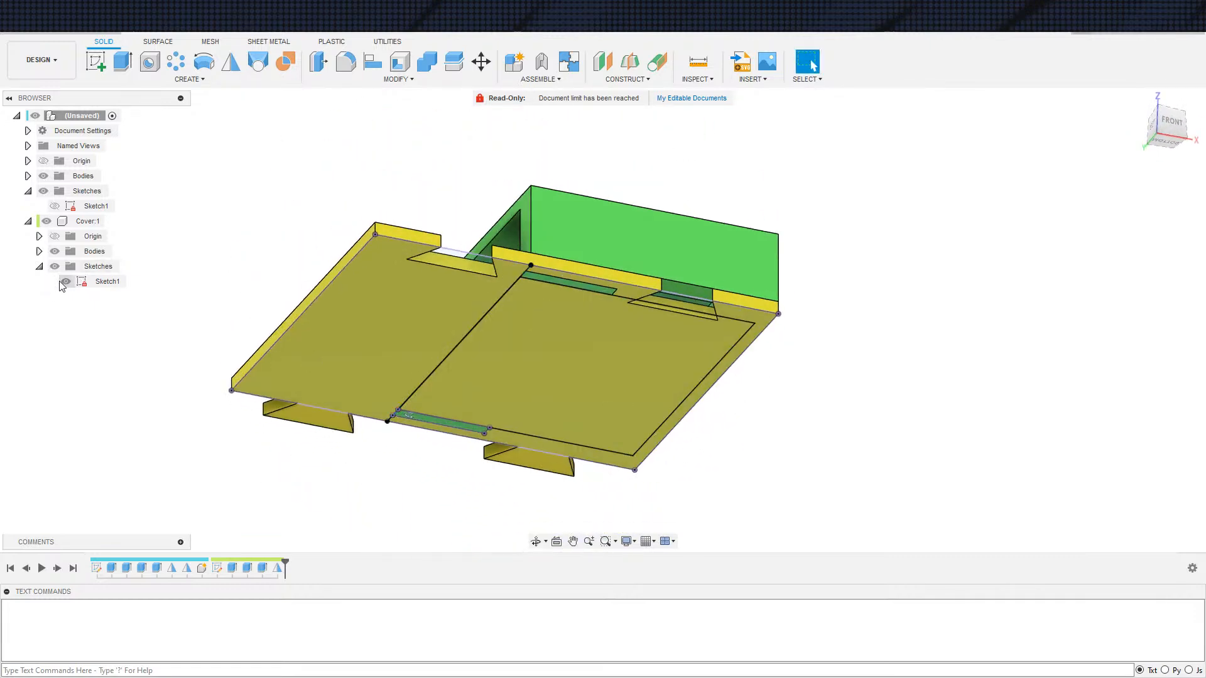
pyautogui.click(66, 281)
pyautogui.click(39, 266)
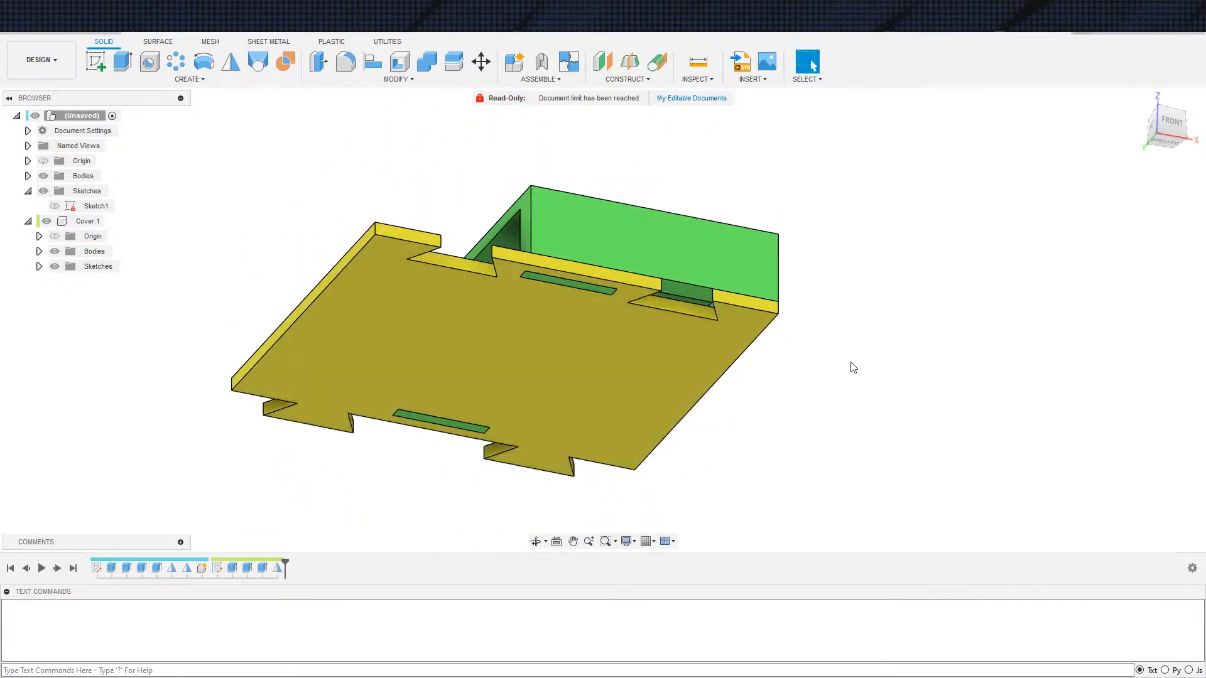
pyautogui.moveTo(850, 364)
pyautogui.keyDown('shift'); pyautogui.mouseDown(button='middle')
pyautogui.moveTo(898, 314)
pyautogui.moveTo(818, 328)
pyautogui.moveTo(751, 270)
pyautogui.moveTo(857, 344)
pyautogui.moveTo(815, 339)
pyautogui.moveTo(807, 320)
pyautogui.mouseUp(button='middle'); pyautogui.keyUp('shift')
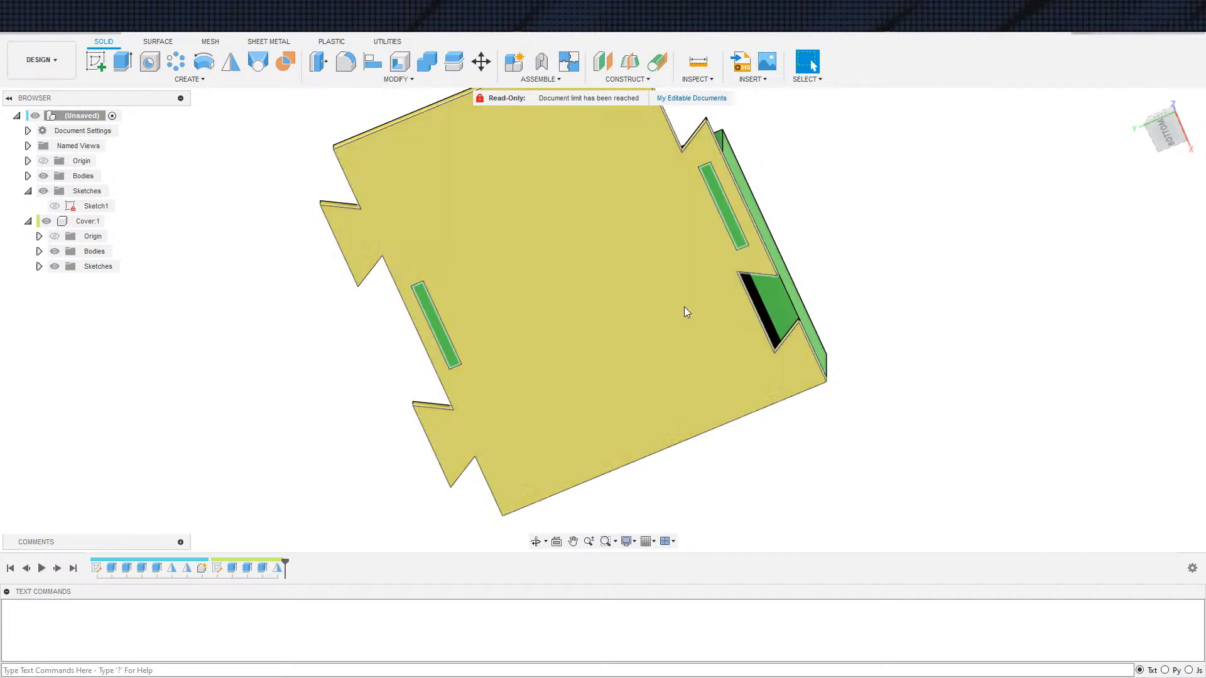
pyautogui.moveTo(359, 388); pyautogui.dragTo(496, 510)
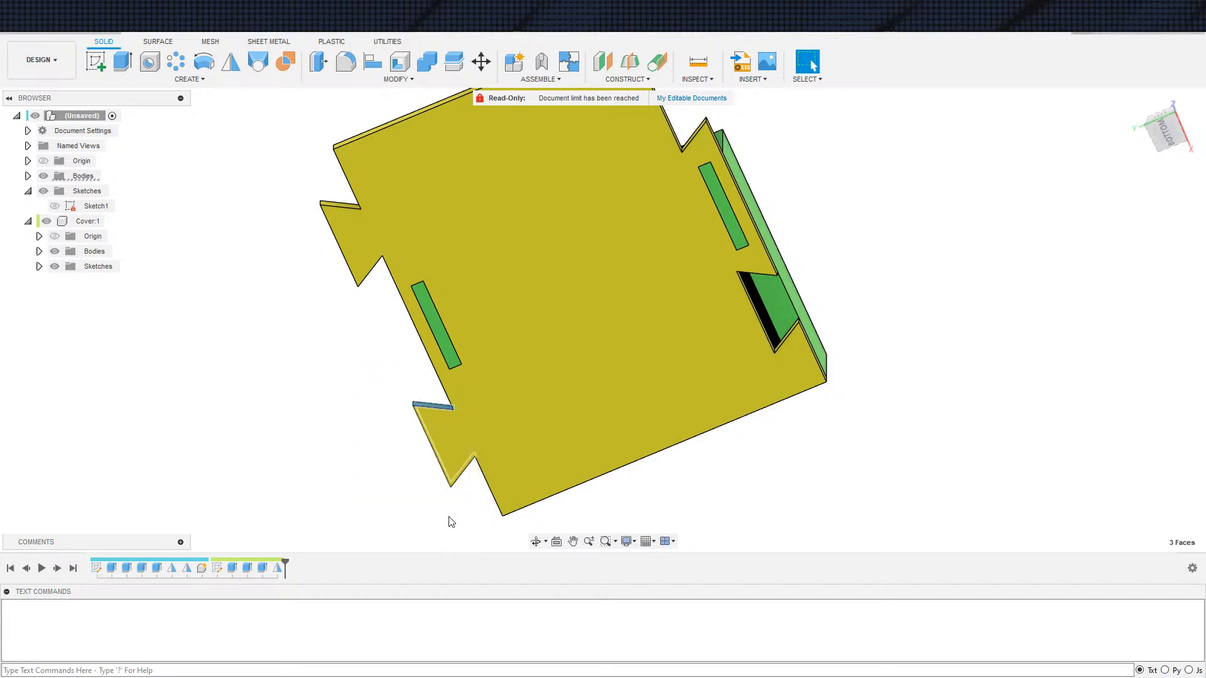
pyautogui.click(842, 471)
pyautogui.scroll(-3, 909, 417)
pyautogui.keyDown('shift'); pyautogui.moveTo(961, 407); pyautogui.dragTo(918, 479, button='middle'); pyautogui.keyUp('shift')
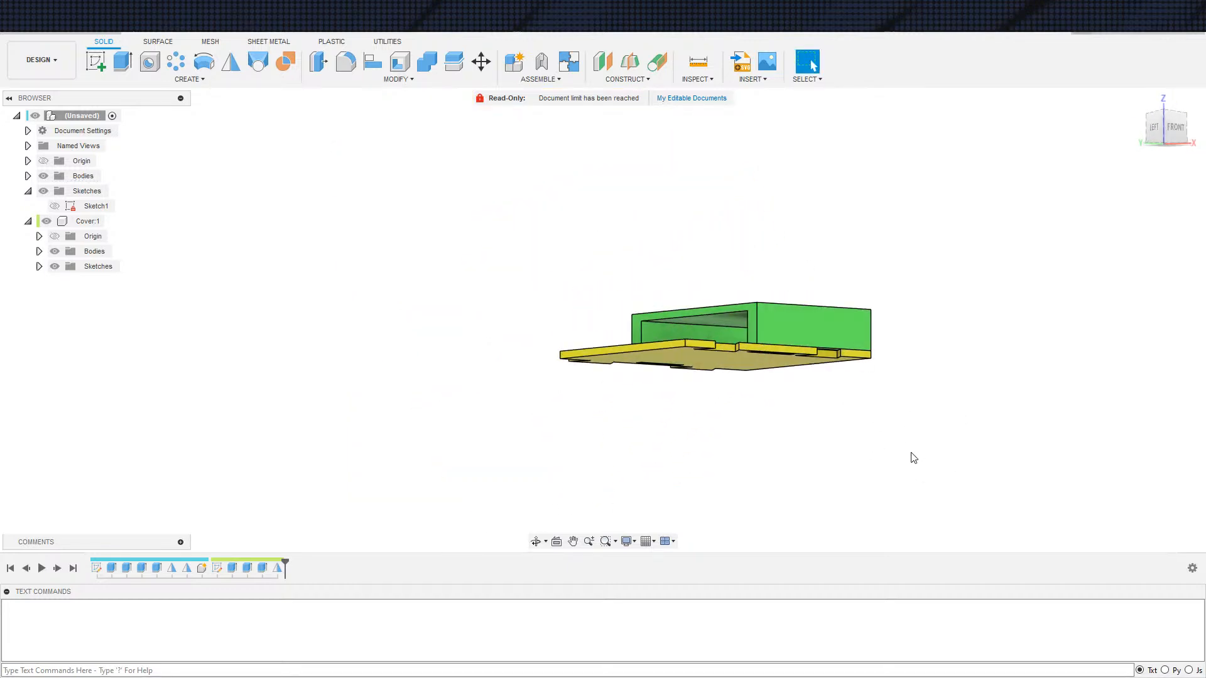
# Step: Examine the coloured plate and Cover together from below and from above
pyautogui.scroll(3, 876, 403)
pyautogui.keyDown('shift'); pyautogui.moveTo(859, 361); pyautogui.dragTo(912, 427, button='middle'); pyautogui.keyUp('shift')
pyautogui.scroll(-2, 880, 408)
pyautogui.scroll(-2, 879, 396)
pyautogui.scroll(3, 819, 442)
pyautogui.keyDown('shift'); pyautogui.moveTo(819, 441); pyautogui.dragTo(797, 457, button='middle'); pyautogui.keyUp('shift')
pyautogui.scroll(-2, 886, 425)
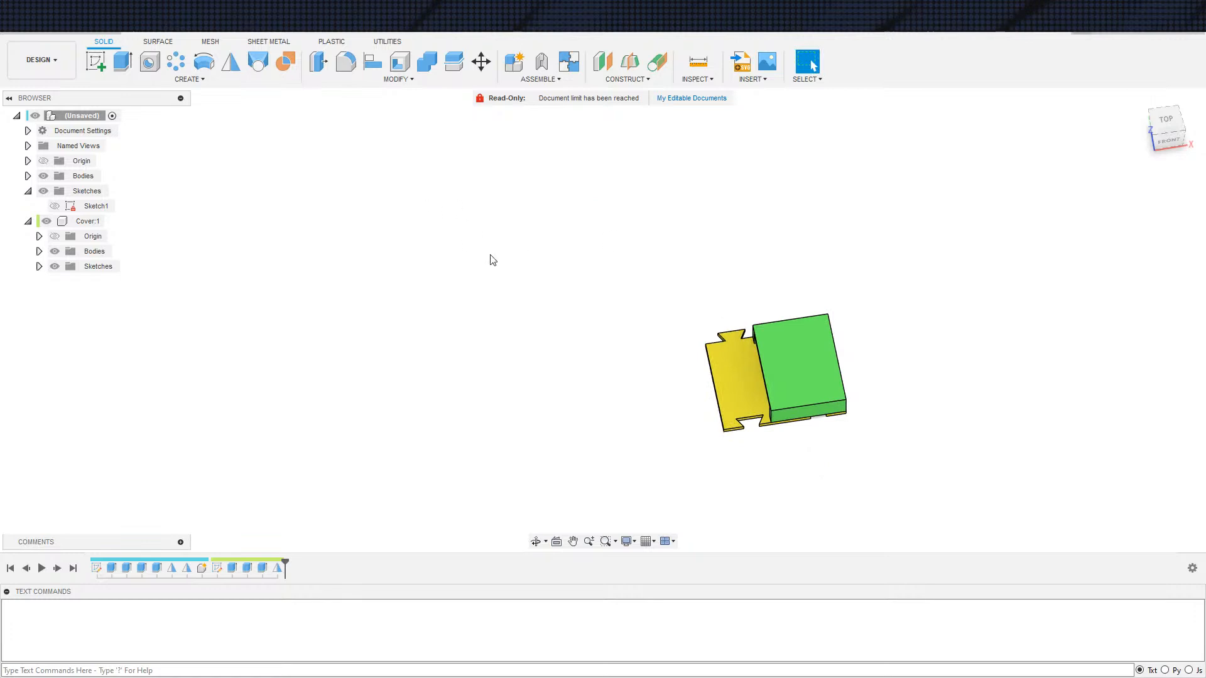
pyautogui.moveTo(493, 260); pyautogui.dragTo(415, 181, button='middle')
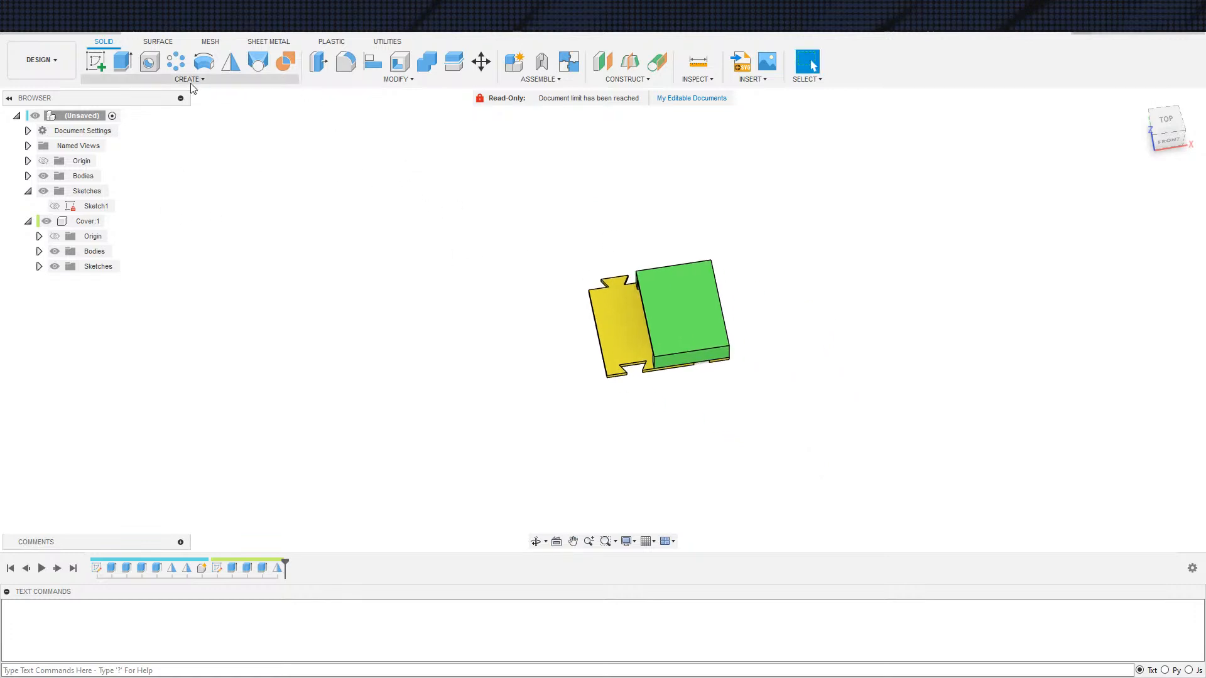
# Step: Try to pattern the plate body along the Cover's roof edge, with 3 instances spread over about 192 mm
pyautogui.click(176, 61)
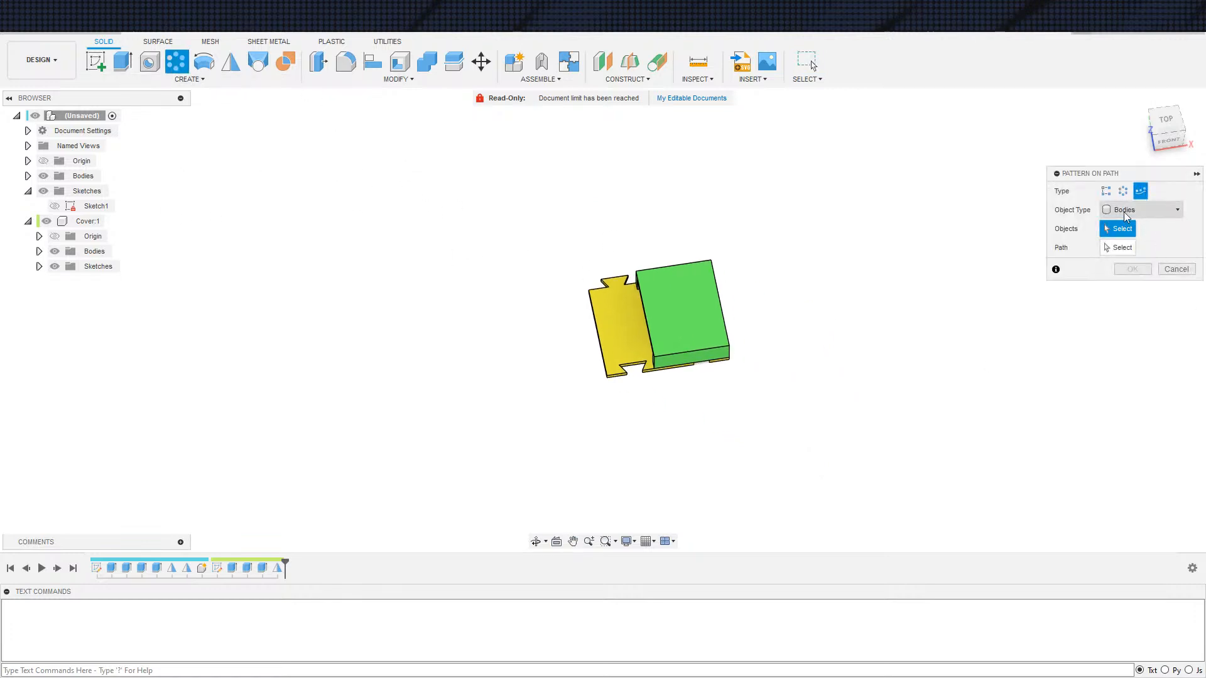
pyautogui.click(1125, 211)
pyautogui.click(1127, 261)
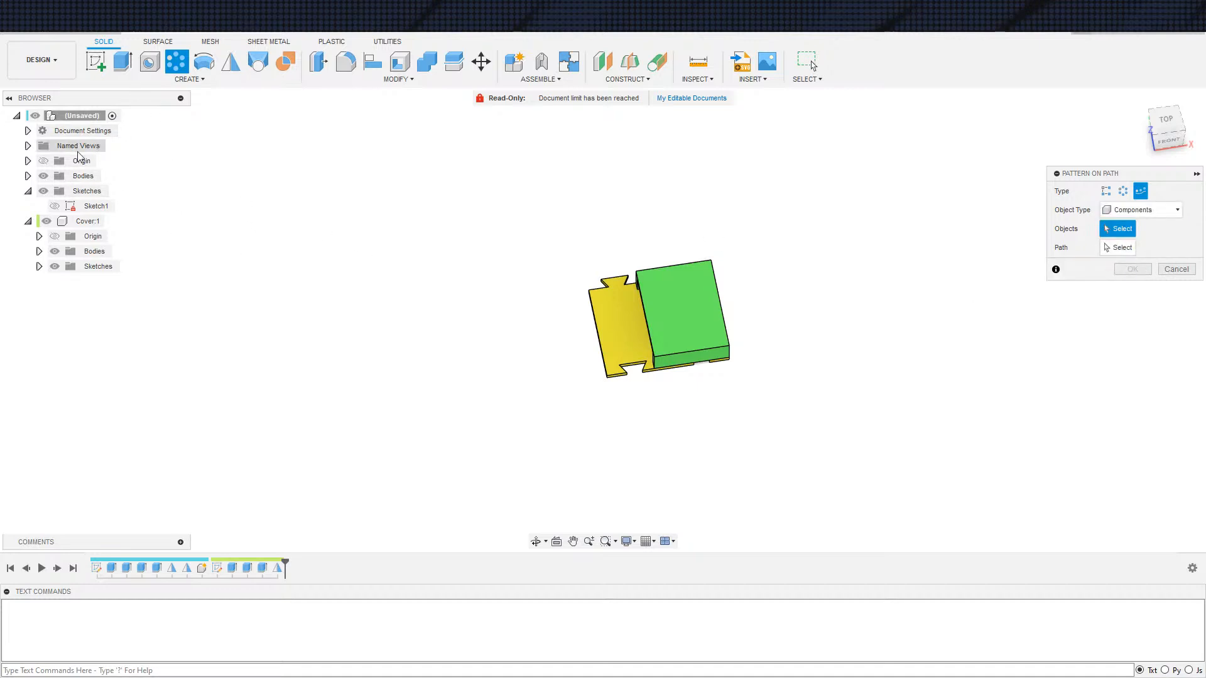
pyautogui.click(1124, 211)
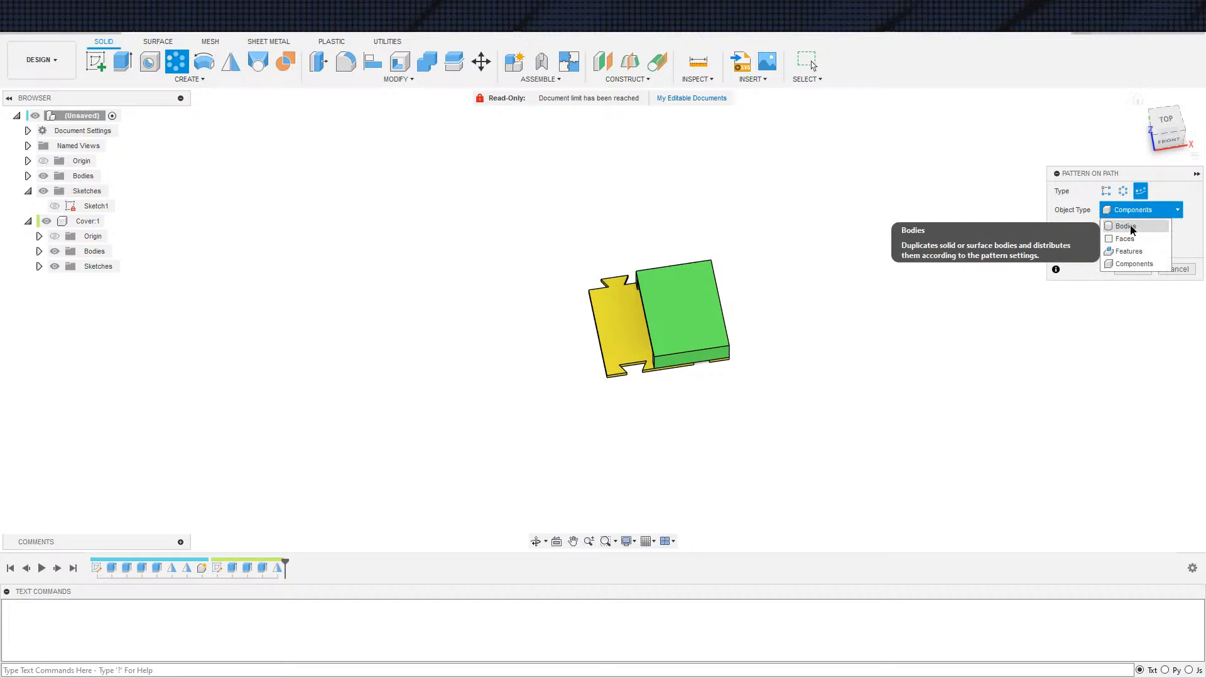
pyautogui.click(1129, 233)
pyautogui.click(27, 176)
pyautogui.click(76, 190)
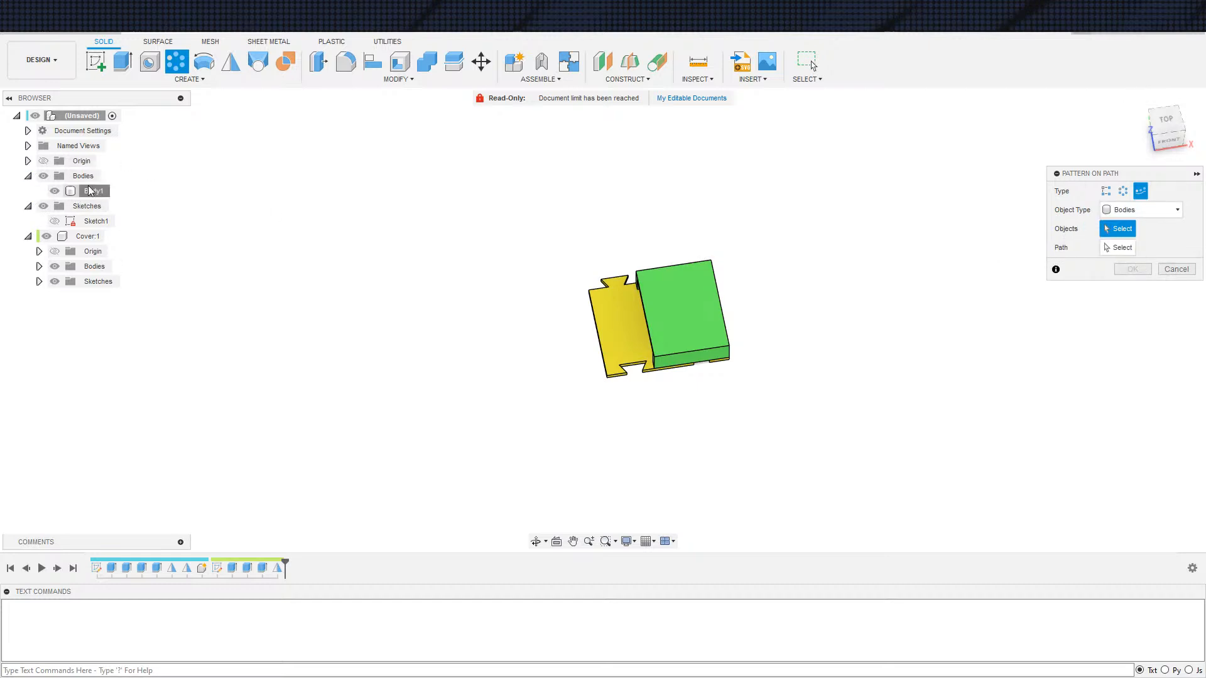
pyautogui.click(39, 266)
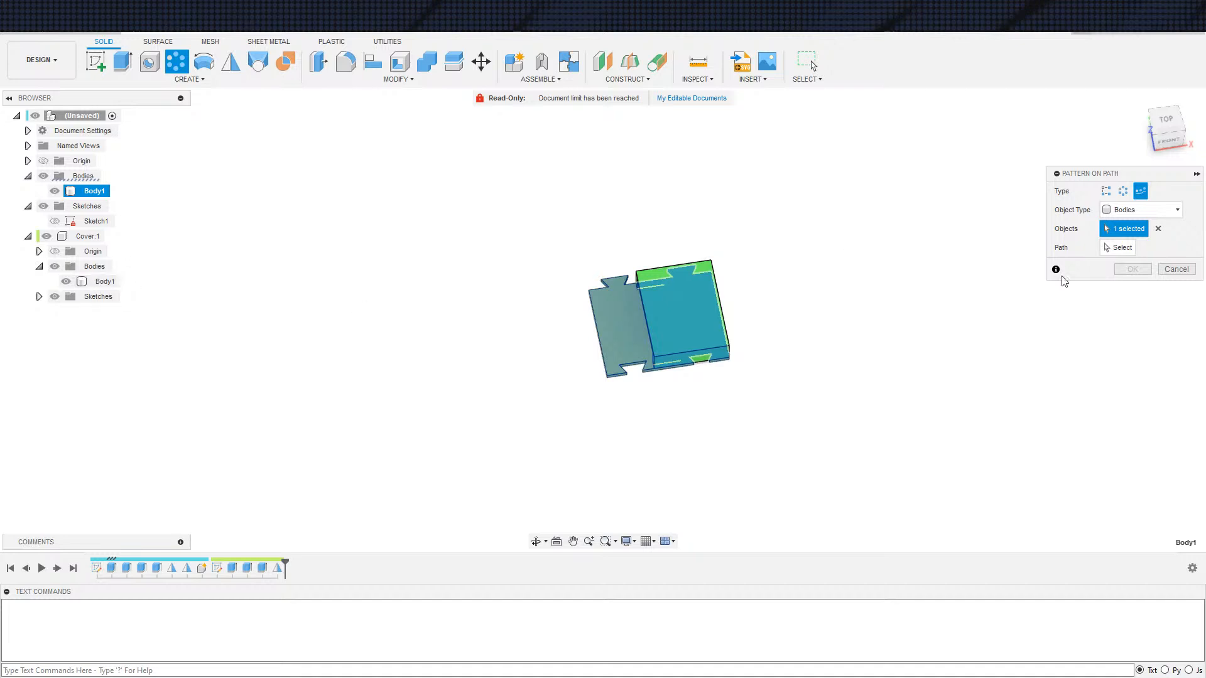
pyautogui.click(1118, 247)
pyautogui.scroll(4, 661, 344)
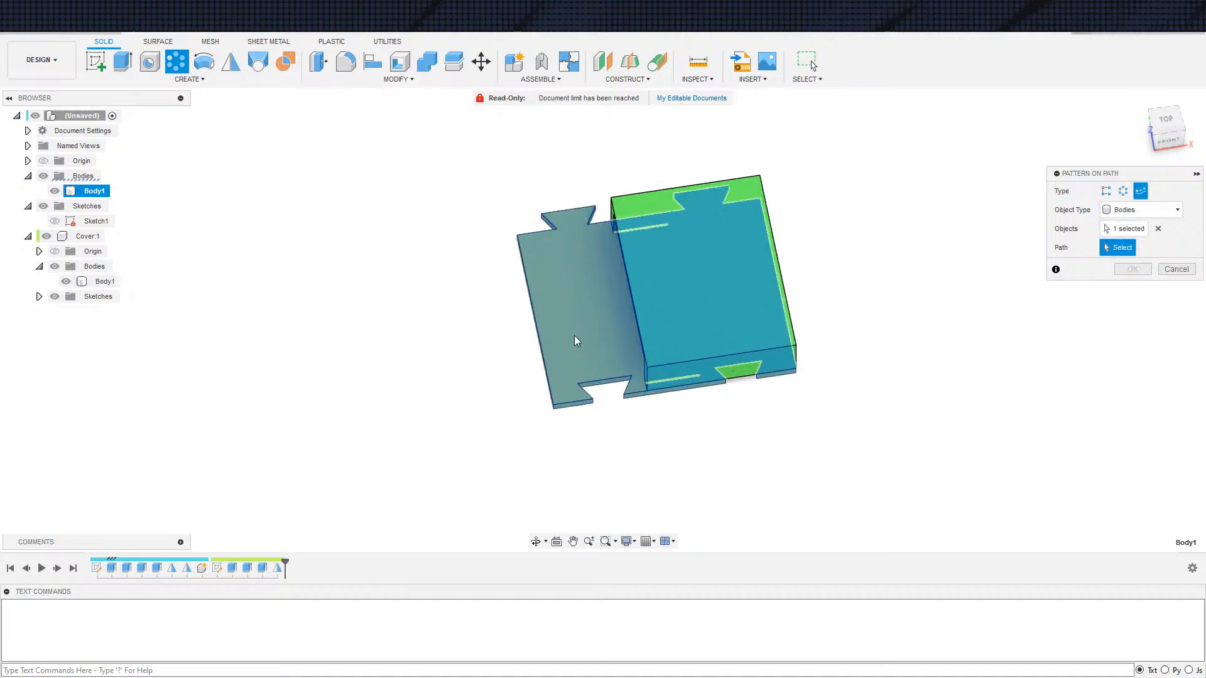
pyautogui.click(639, 323)
pyautogui.scroll(-4, 841, 314)
pyautogui.moveTo(726, 287); pyautogui.dragTo(698, 141)
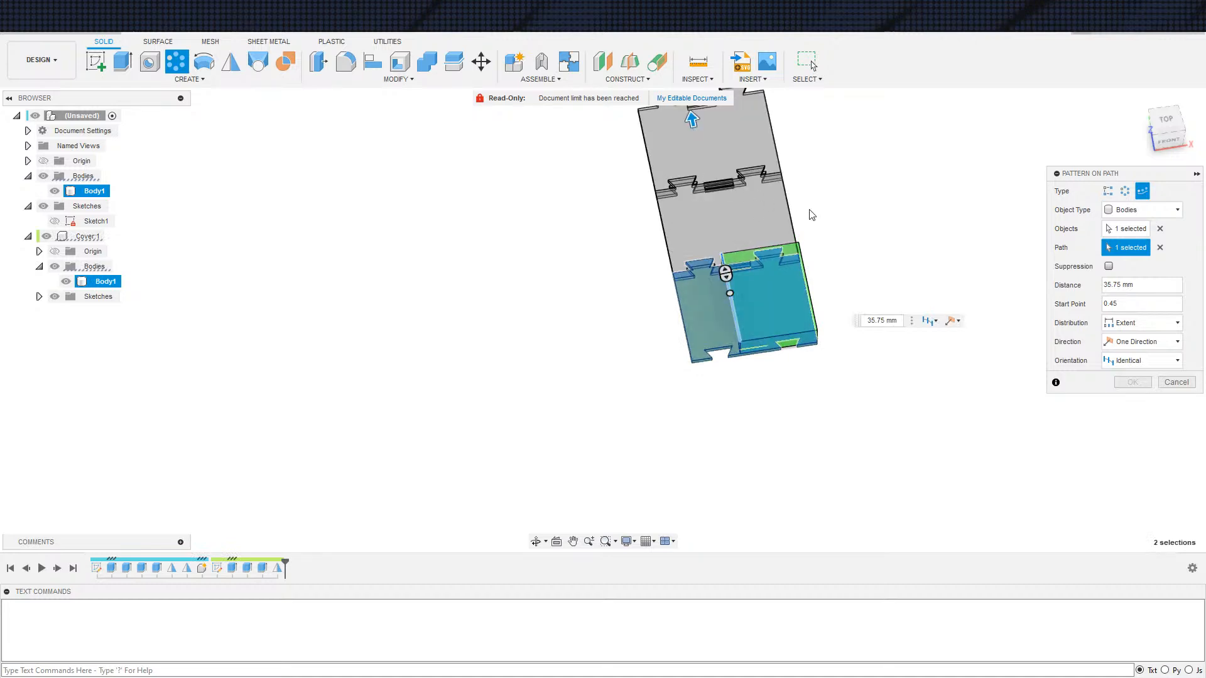
# Step: Examine how the dovetails of the previewed plate copies meet, and abandon the path pattern
pyautogui.keyDown('shift'); pyautogui.moveTo(914, 308); pyautogui.dragTo(1005, 264, button='middle'); pyautogui.keyUp('shift')
pyautogui.keyDown('shift'); pyautogui.moveTo(659, 406); pyautogui.dragTo(799, 360, button='middle'); pyautogui.keyUp('shift')
pyautogui.scroll(5, 800, 394)
pyautogui.scroll(-5, 776, 397)
pyautogui.scroll(5, 775, 348)
pyautogui.keyDown('shift'); pyautogui.moveTo(816, 354); pyautogui.dragTo(778, 366, button='middle'); pyautogui.keyUp('shift')
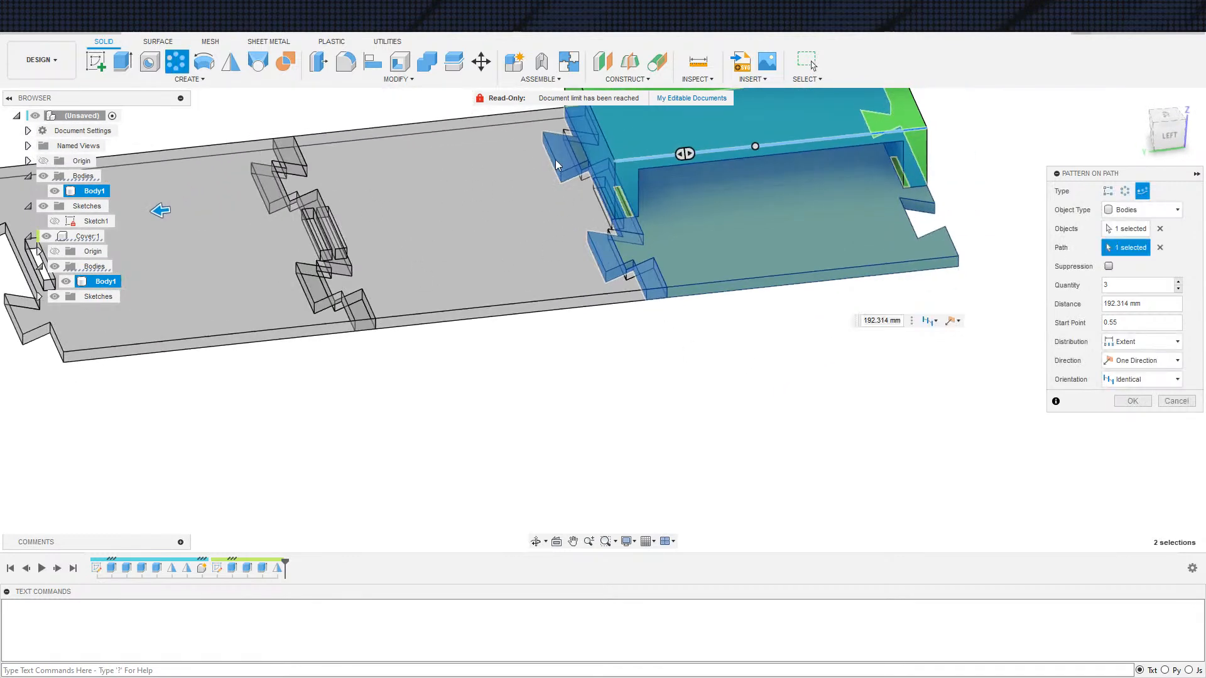
pyautogui.scroll(-3, 540, 201)
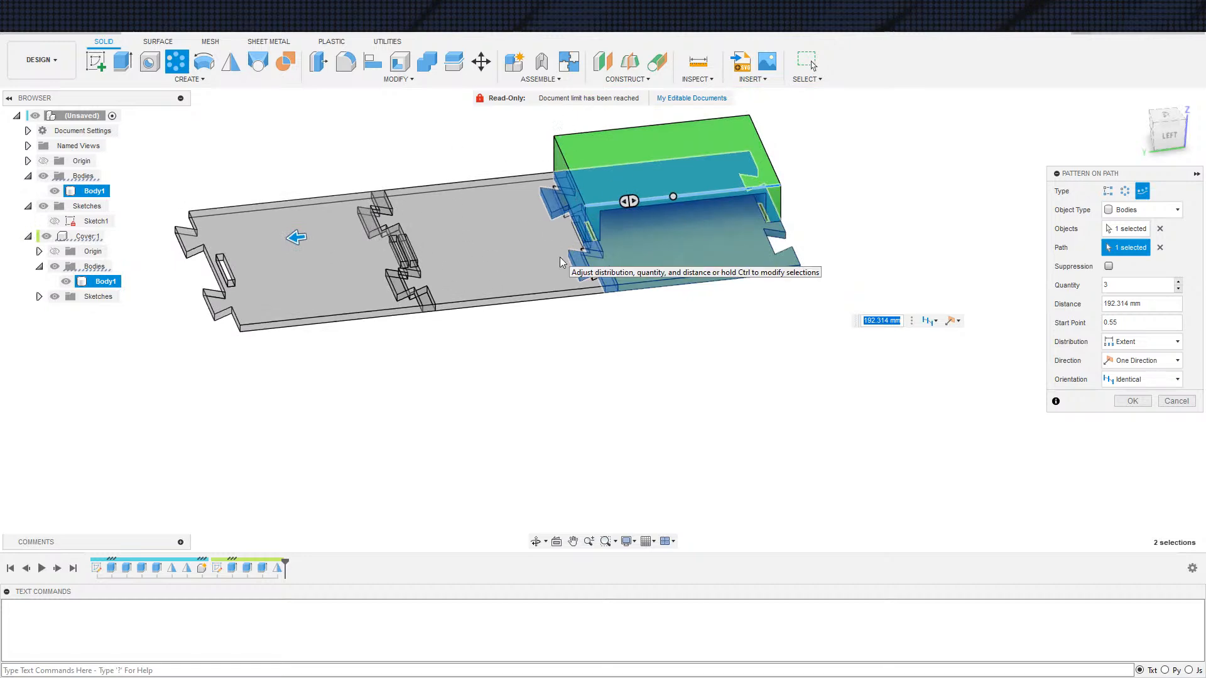
pyautogui.press('Escape')
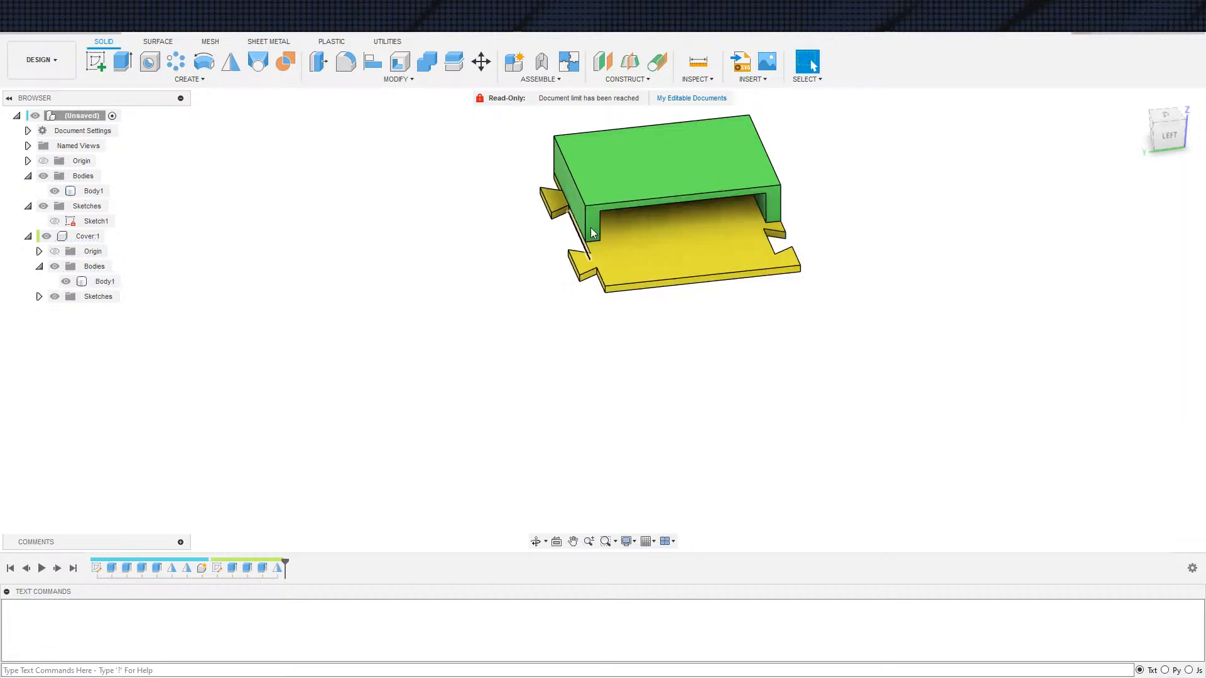
# Step: Offset the two opposite outer wall faces of the Cover by -0.25 mm
pyautogui.scroll(2, 595, 173)
pyautogui.click(316, 64)
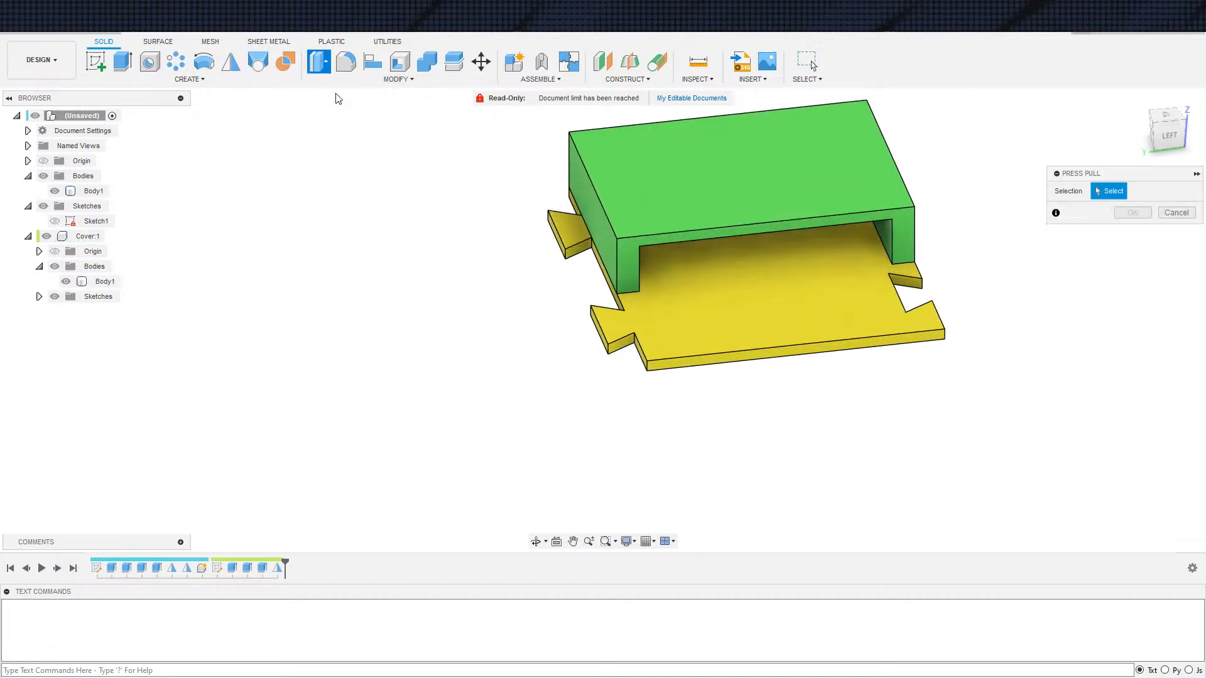
pyautogui.scroll(3, 557, 351)
pyautogui.click(620, 196)
pyautogui.scroll(-3, 809, 321)
pyautogui.keyDown('shift'); pyautogui.moveTo(810, 322); pyautogui.dragTo(977, 293, button='middle'); pyautogui.keyUp('shift')
pyautogui.click(938, 278)
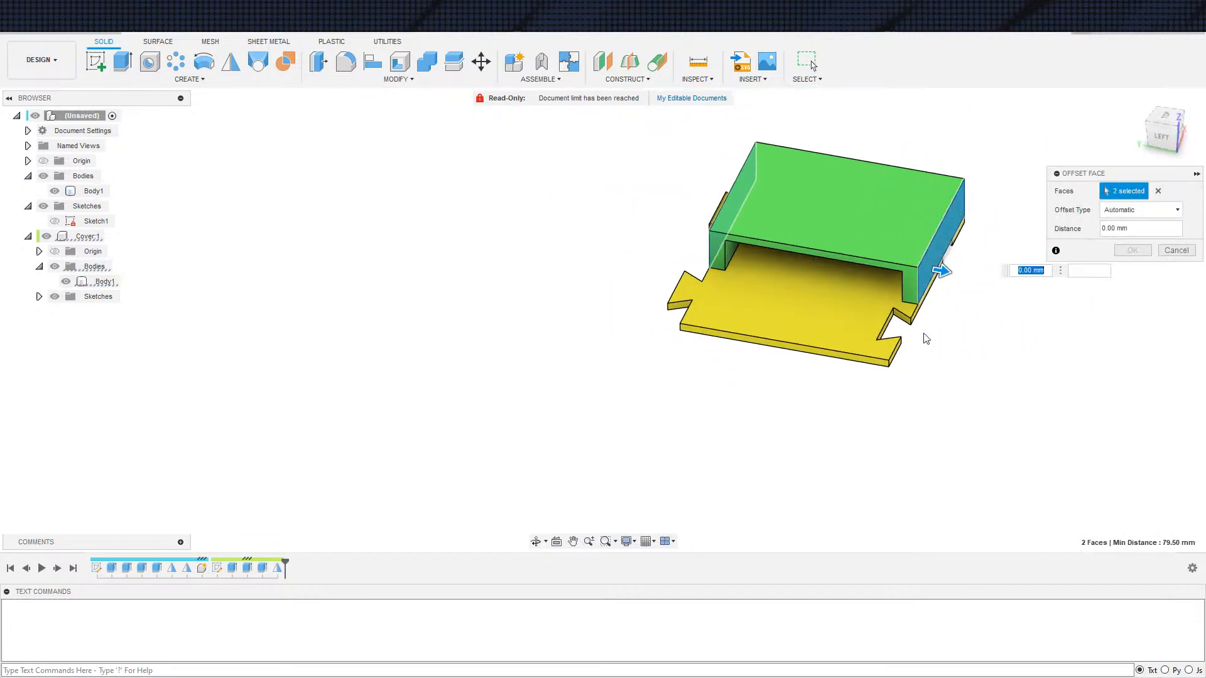
pyautogui.write('-.25')
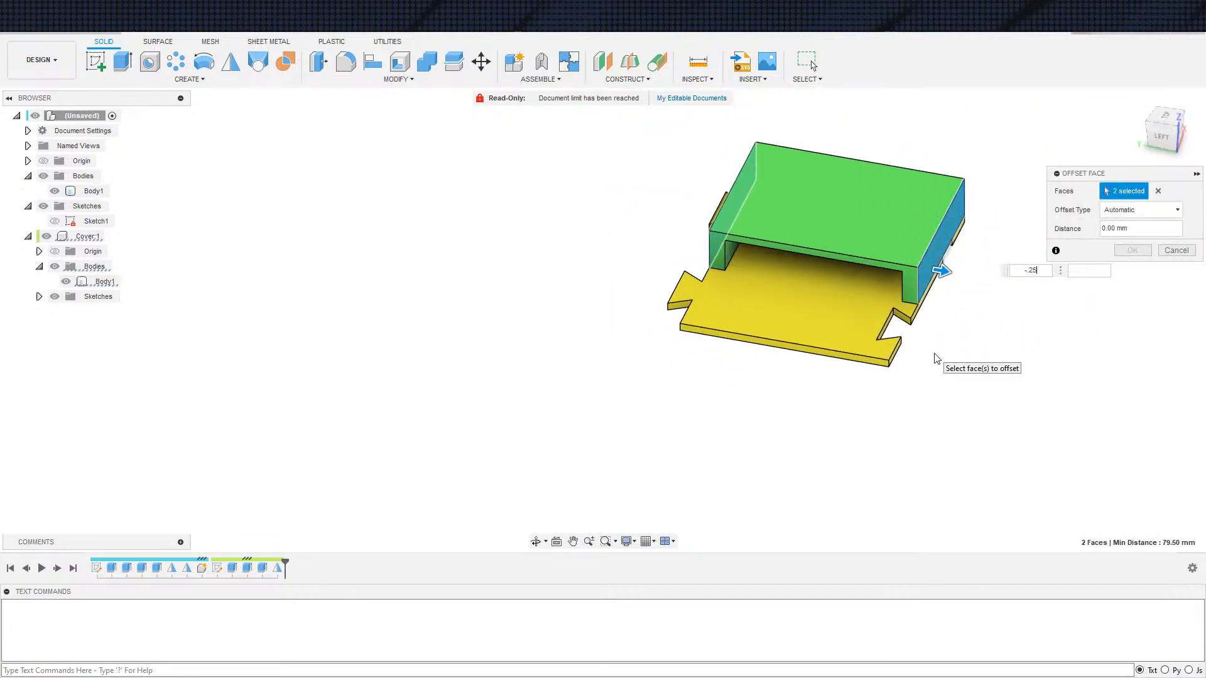
pyautogui.press('Return')
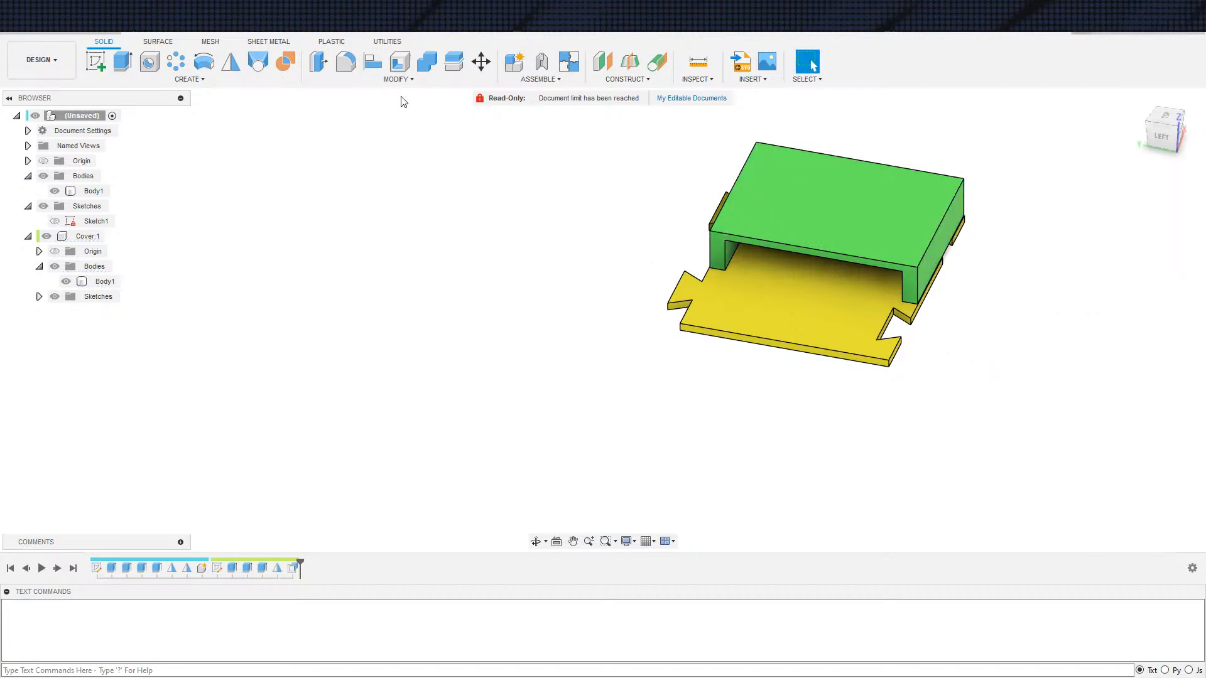
# Step: Hide the Cover body and select two adjoining walls of the slot beside the plate's dovetail tabs for a face offset
pyautogui.click(319, 61)
pyautogui.scroll(5, 915, 366)
pyautogui.moveTo(961, 345); pyautogui.dragTo(930, 508, button='middle')
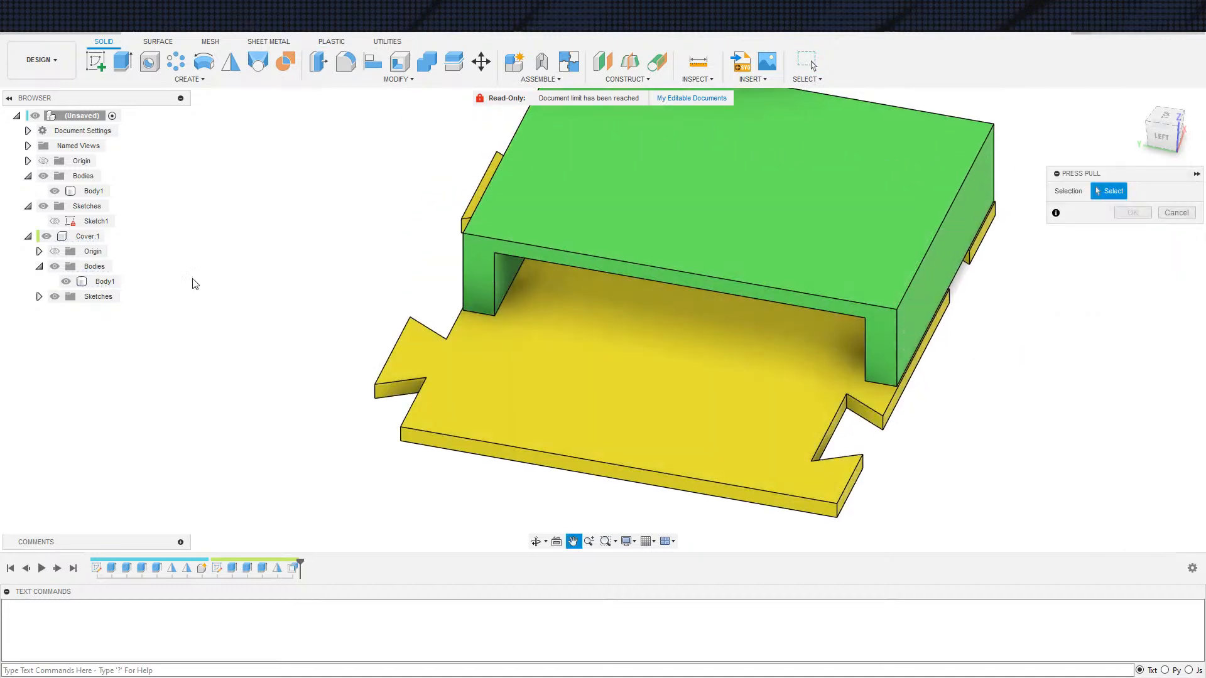
pyautogui.click(66, 281)
pyautogui.scroll(6, 525, 255)
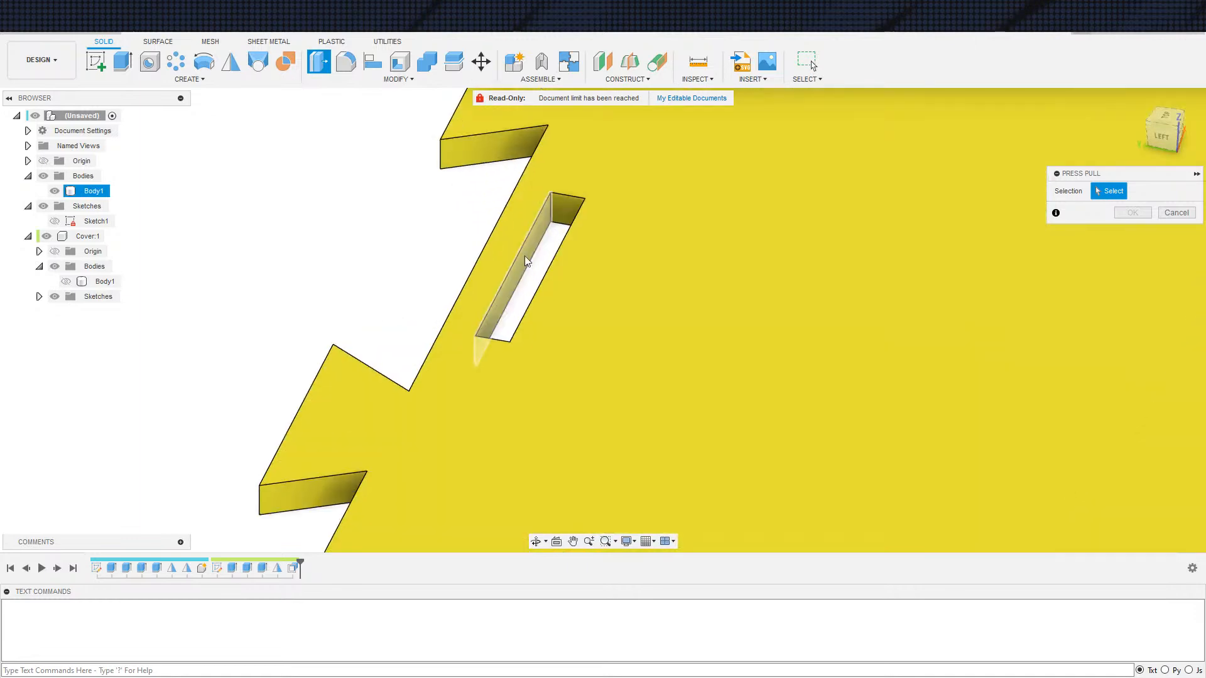
pyautogui.click(525, 257)
pyautogui.scroll(-5, 525, 257)
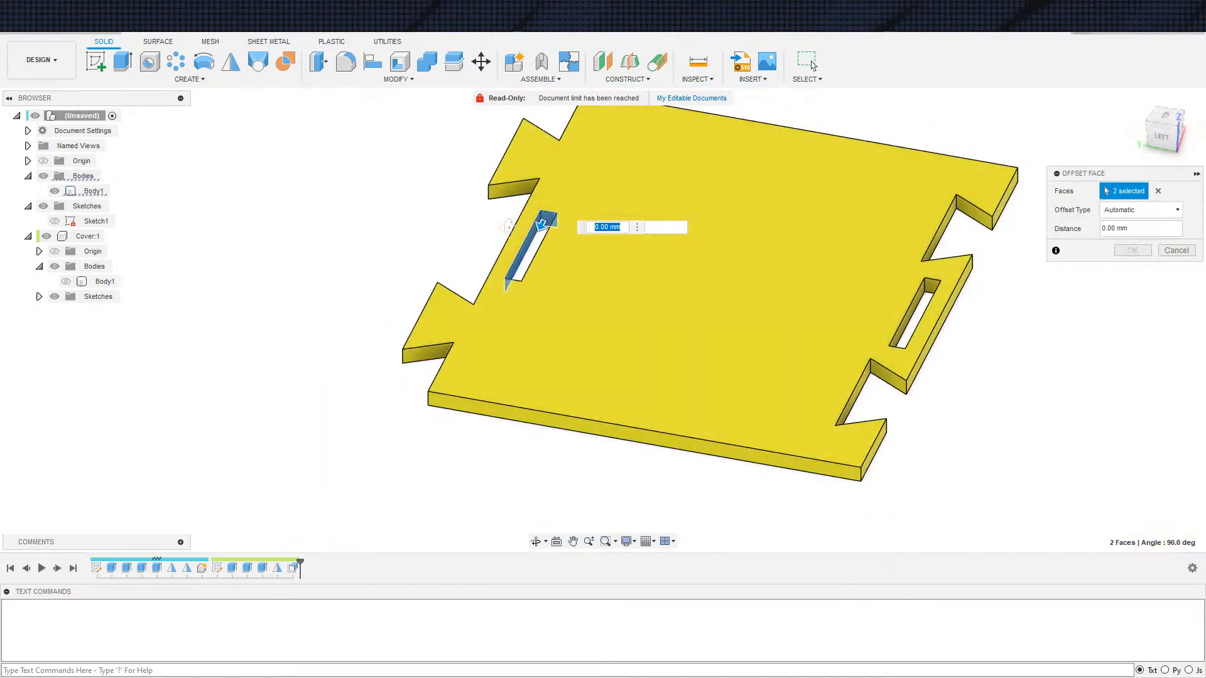
# Step: Add two adjoining walls of the slot beside the dovetail cutouts to the faces being offset
pyautogui.keyDown('shift'); pyautogui.moveTo(540, 251); pyautogui.dragTo(620, 242, button='middle'); pyautogui.keyUp('shift')
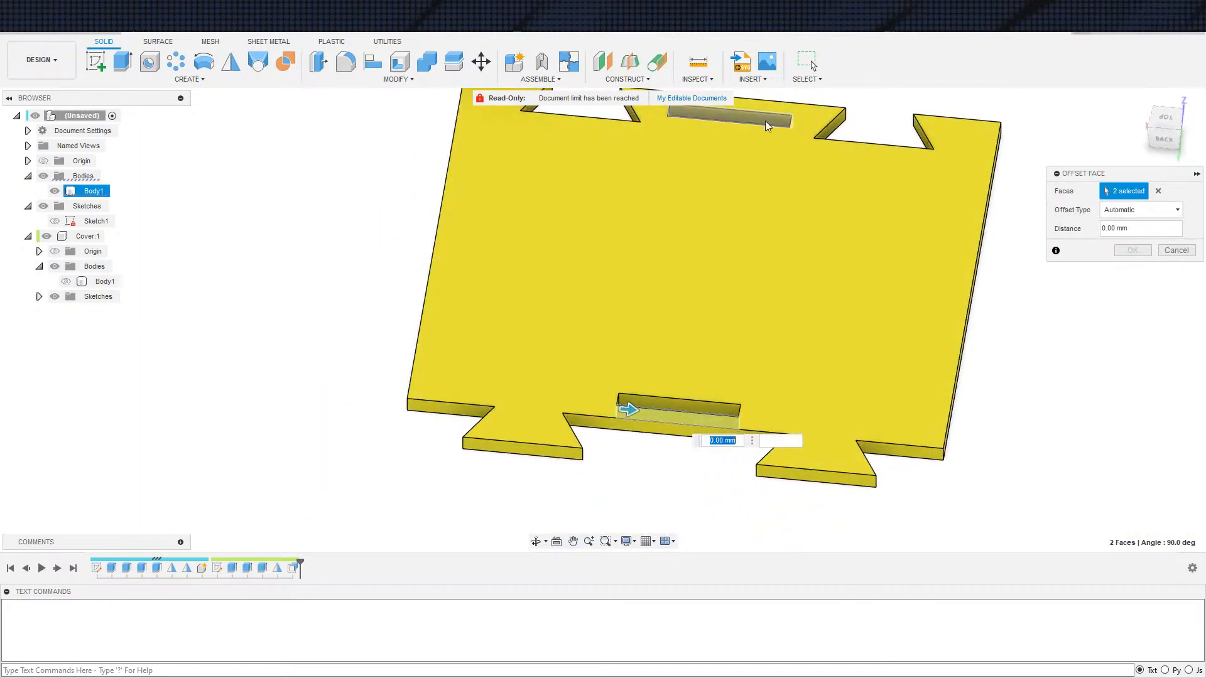
pyautogui.keyDown('shift'); pyautogui.moveTo(765, 121); pyautogui.dragTo(736, 183, button='middle'); pyautogui.keyUp('shift')
pyautogui.keyDown('shift'); pyautogui.moveTo(966, 243); pyautogui.dragTo(1017, 207, button='middle'); pyautogui.keyUp('shift')
pyautogui.scroll(4, 875, 211)
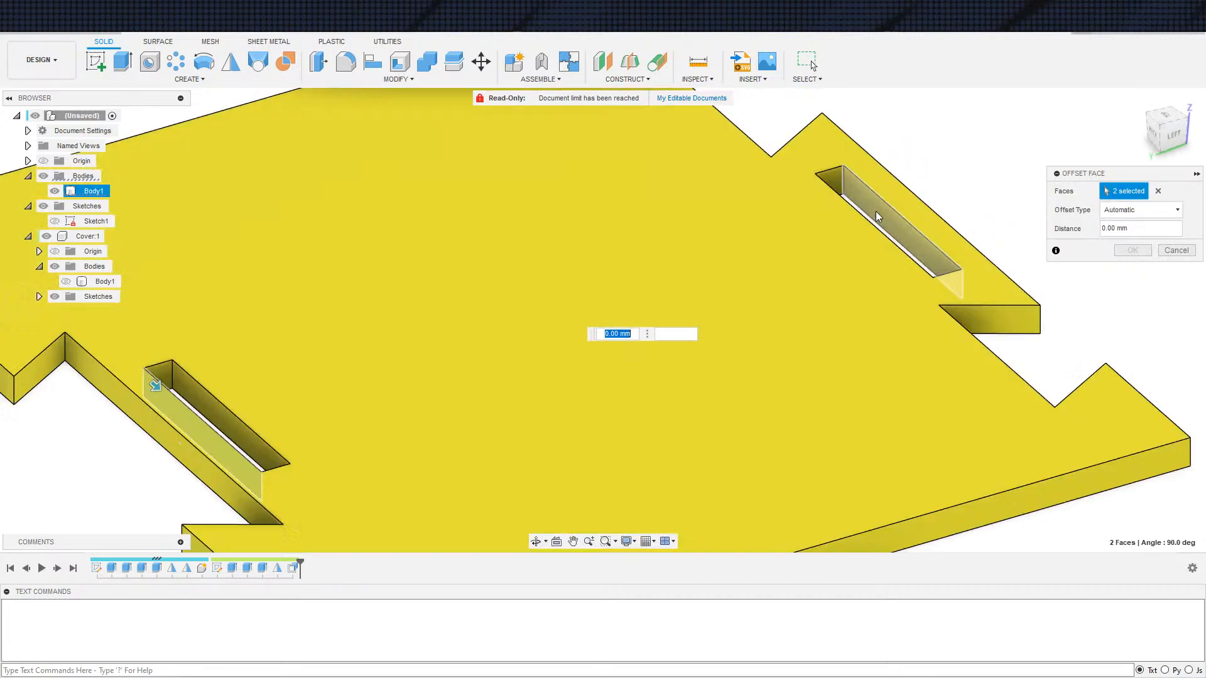
pyautogui.scroll(3, 876, 211)
pyautogui.click(838, 159)
pyautogui.click(865, 170)
pyautogui.moveTo(480, 184); pyautogui.dragTo(573, 269, button='middle')
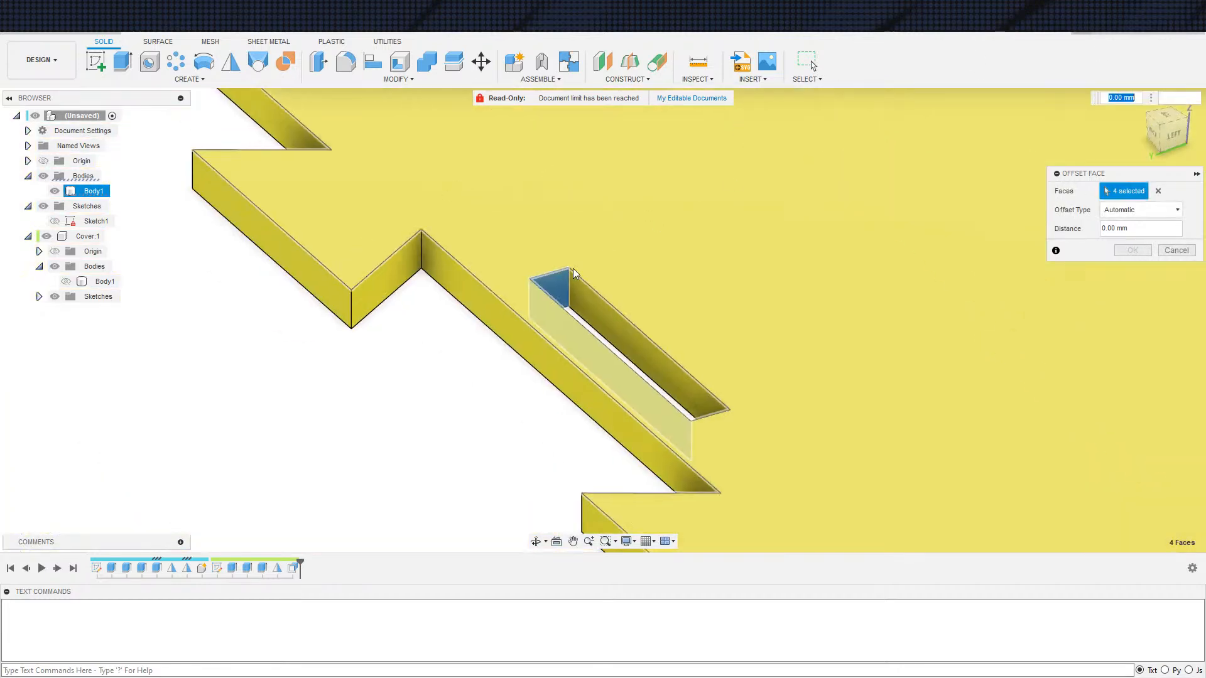
# Step: Add the remaining walls of both plate slots to the face selection and set the offset type to New Offset
pyautogui.click(624, 345)
pyautogui.keyDown('shift'); pyautogui.moveTo(624, 345); pyautogui.dragTo(1029, 307, button='middle'); pyautogui.keyUp('shift')
pyautogui.click(1116, 299)
pyautogui.moveTo(238, 219); pyautogui.dragTo(473, 197, button='middle')
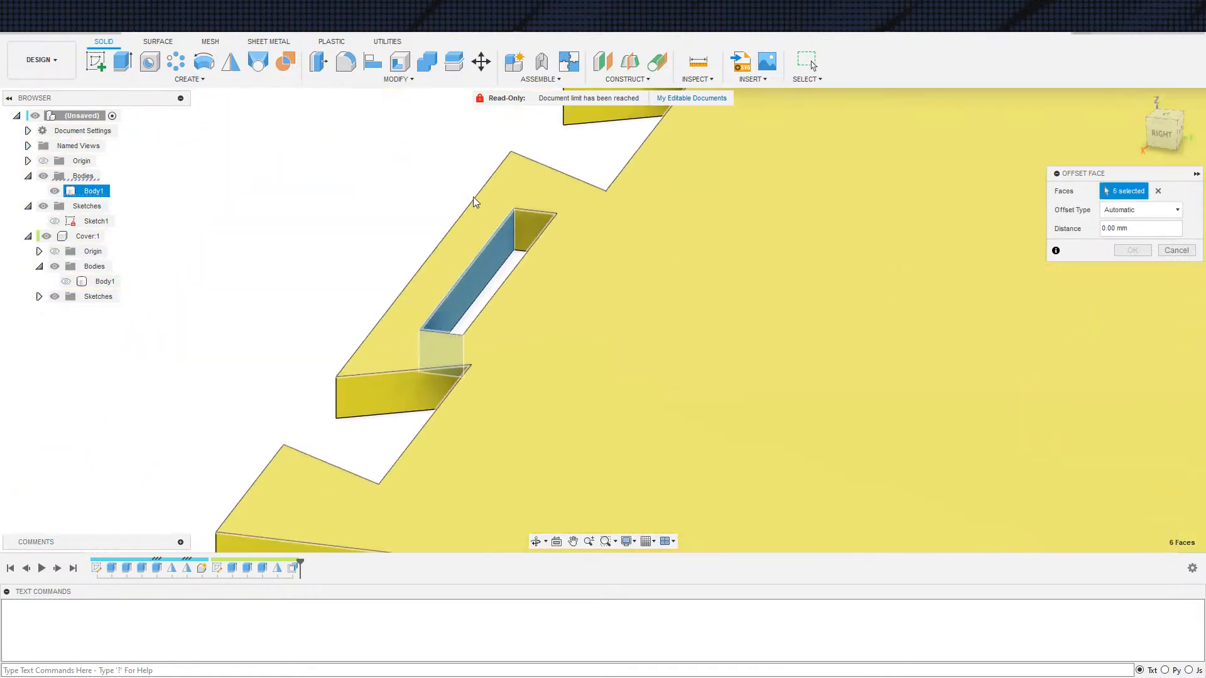
pyautogui.click(535, 226)
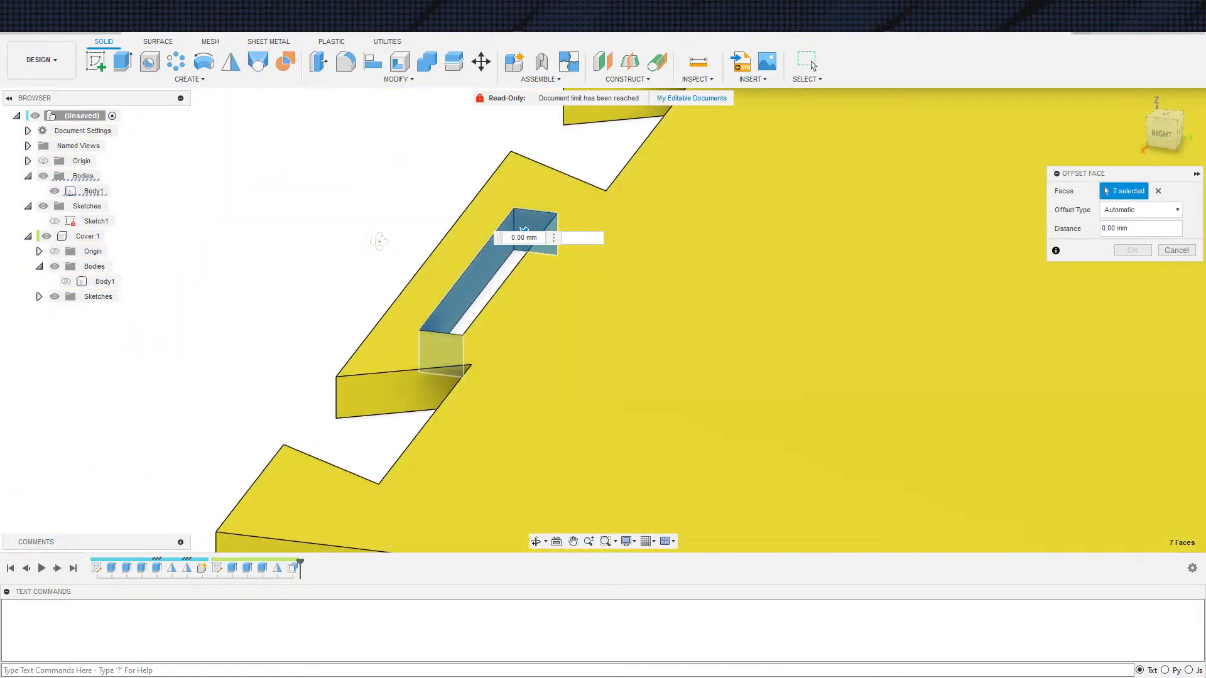
pyautogui.keyDown('shift'); pyautogui.moveTo(524, 229); pyautogui.dragTo(447, 233, button='middle'); pyautogui.keyUp('shift')
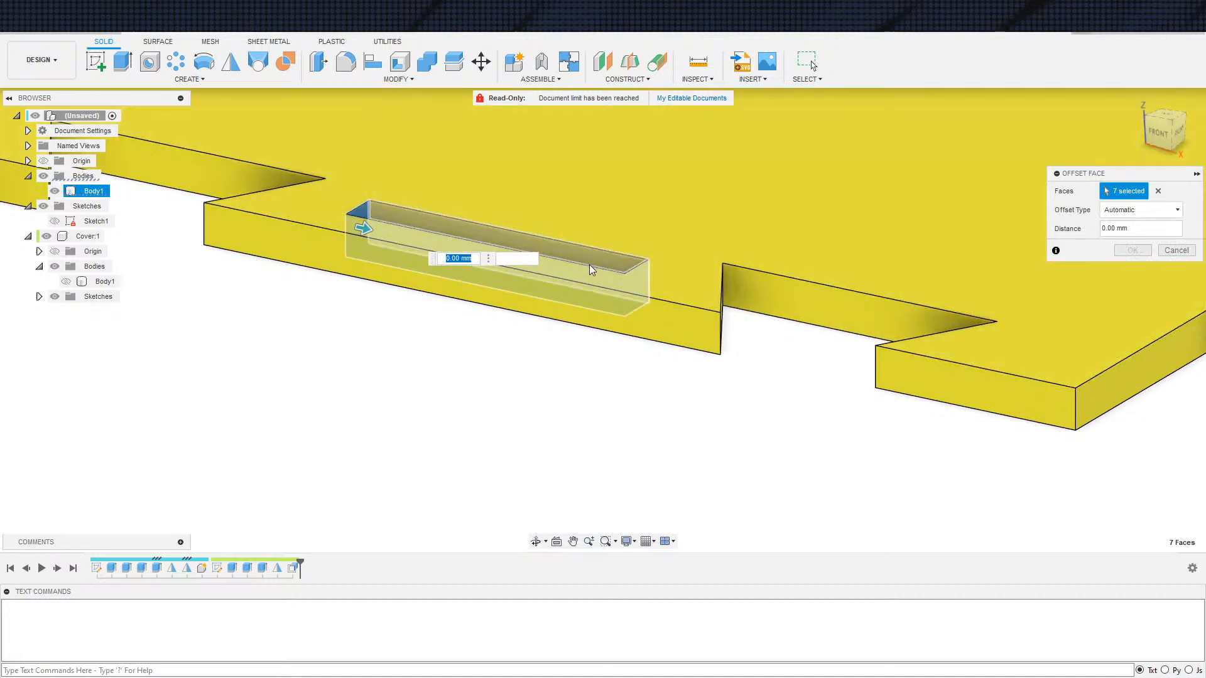
pyautogui.keyDown('shift'); pyautogui.moveTo(593, 257); pyautogui.dragTo(606, 251, button='middle'); pyautogui.keyUp('shift')
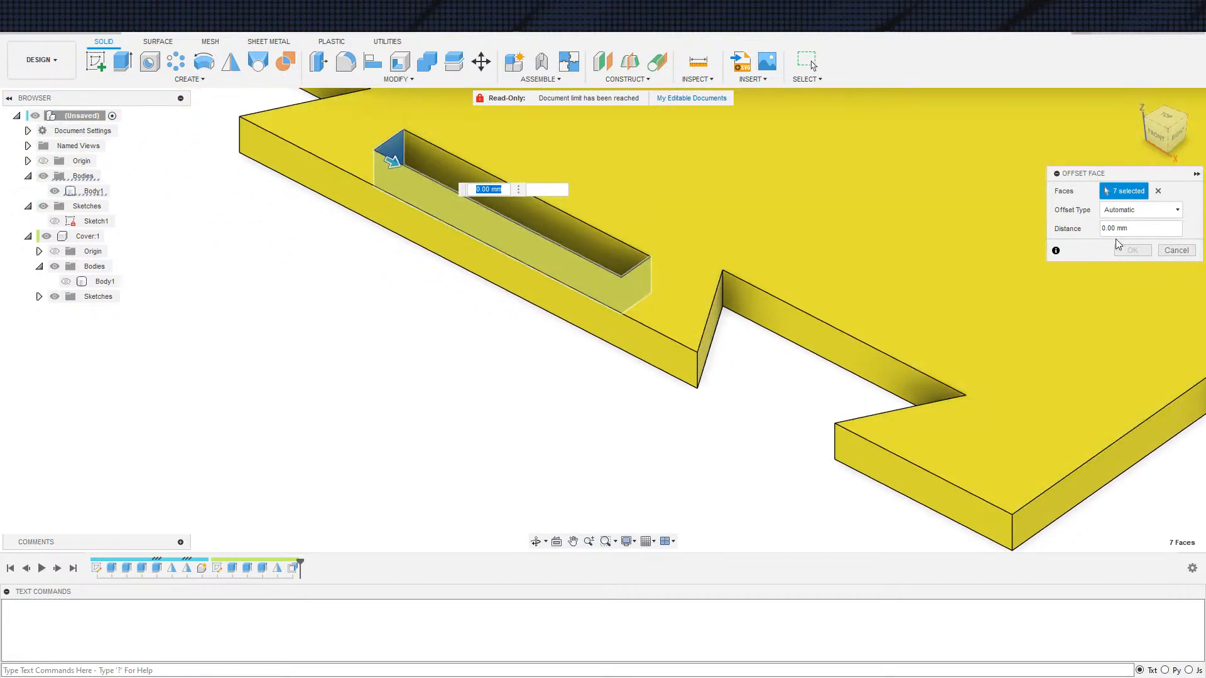
pyautogui.click(1124, 211)
pyautogui.click(1129, 239)
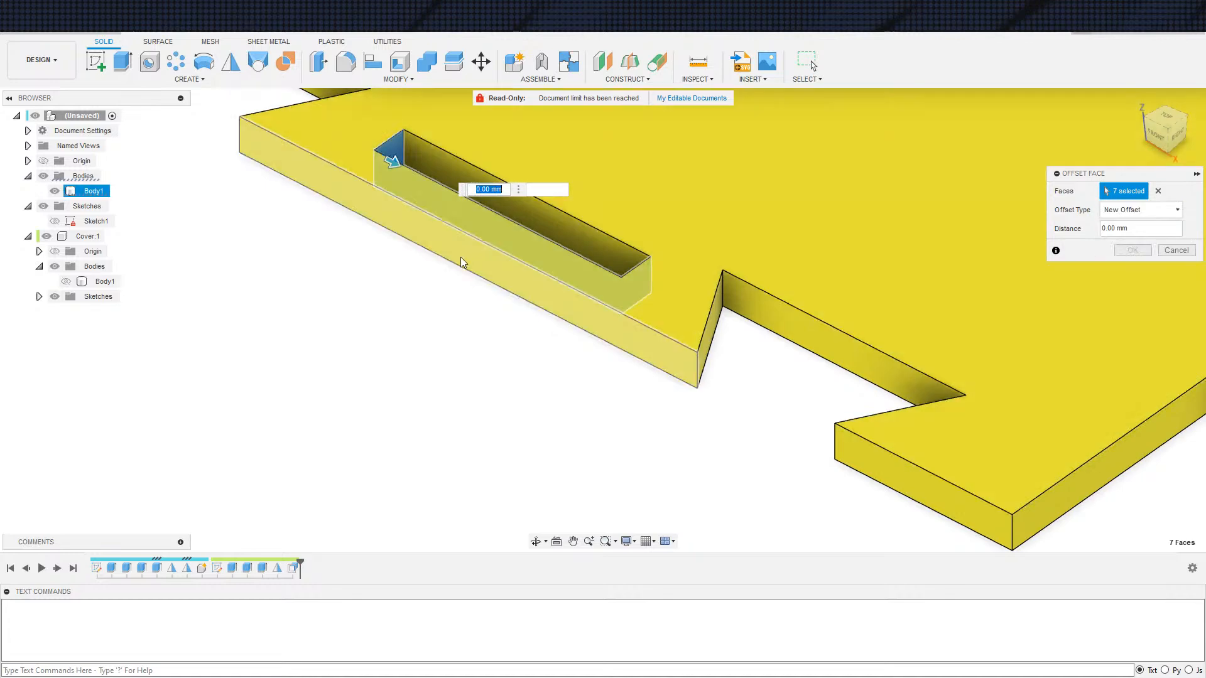
pyautogui.click(570, 227)
pyautogui.scroll(-3, 691, 302)
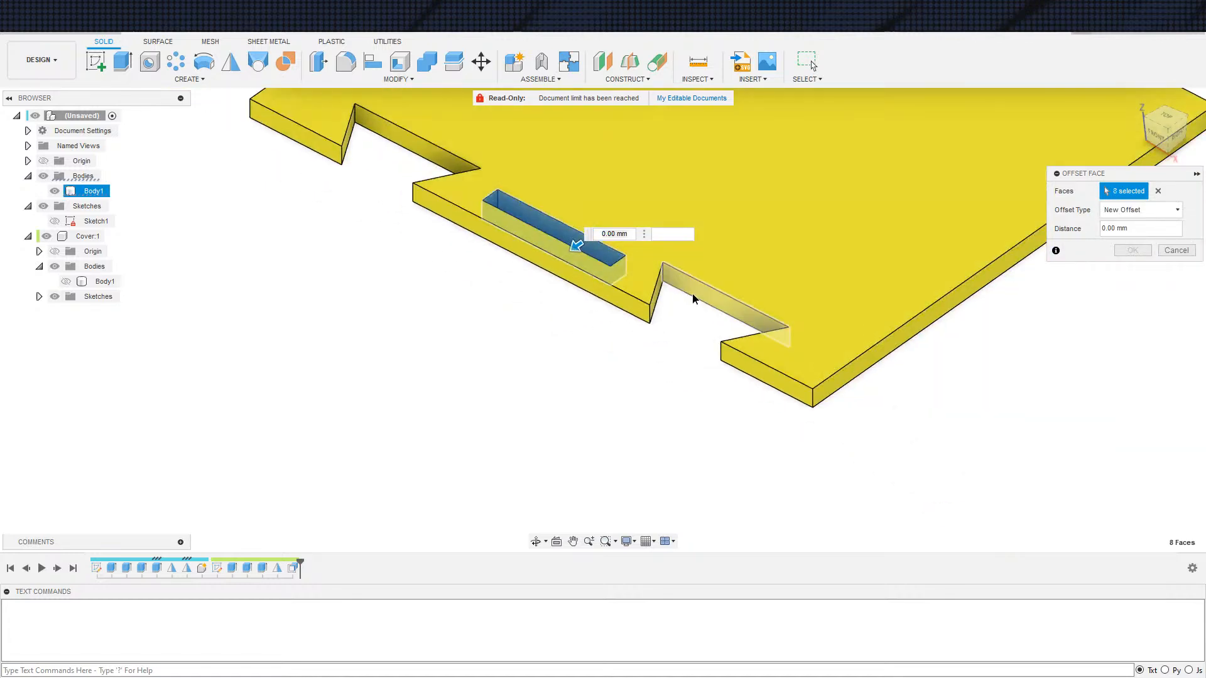
# Step: Add the back wall and one angled wall of each dovetail cutout, and set the offset distance to -0.1 mm
pyautogui.click(692, 293)
pyautogui.click(656, 297)
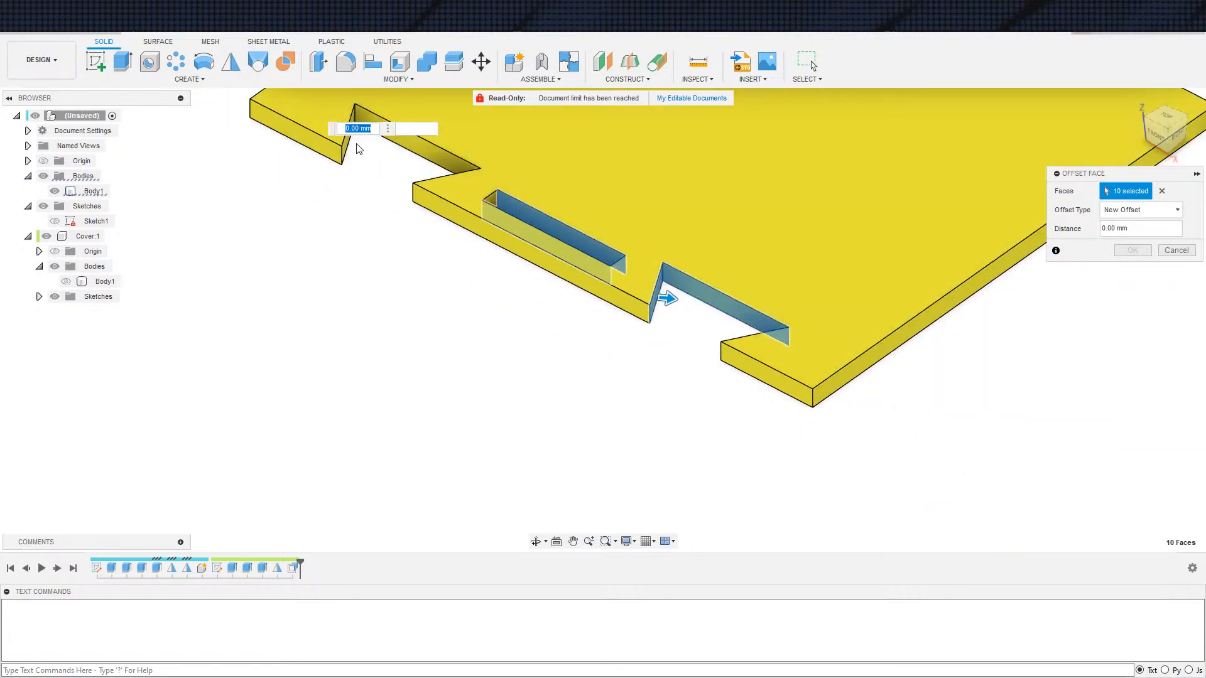
pyautogui.click(345, 144)
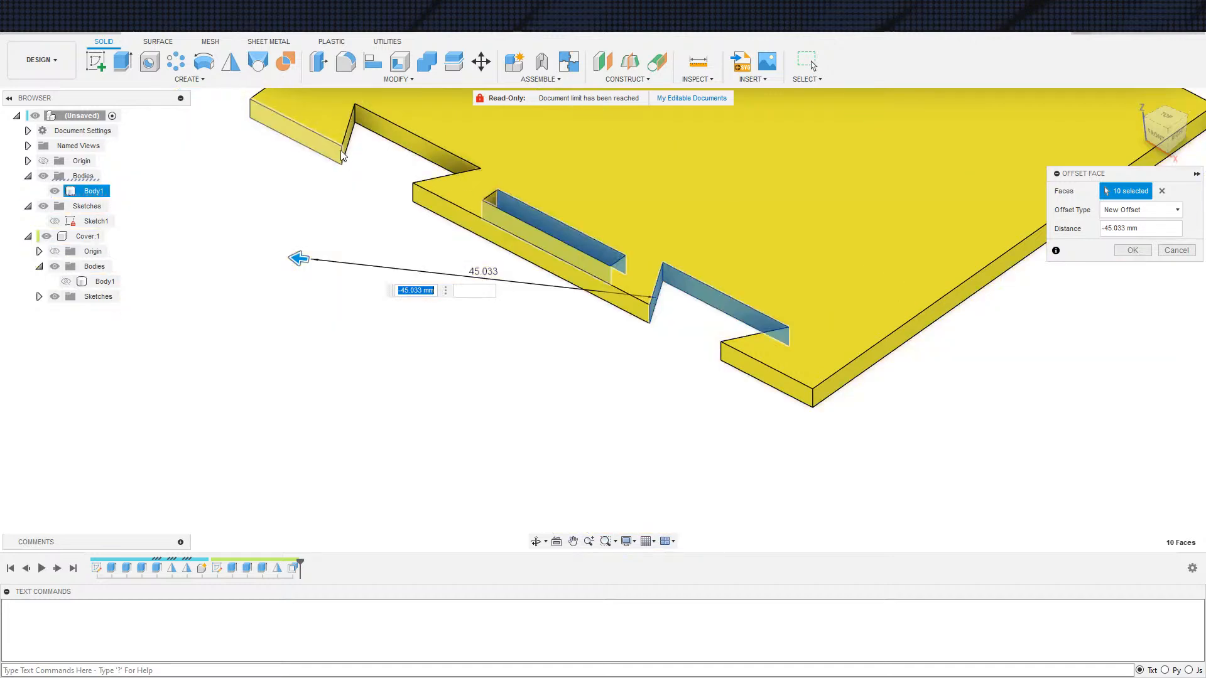
pyautogui.click(382, 130)
pyautogui.click(381, 130)
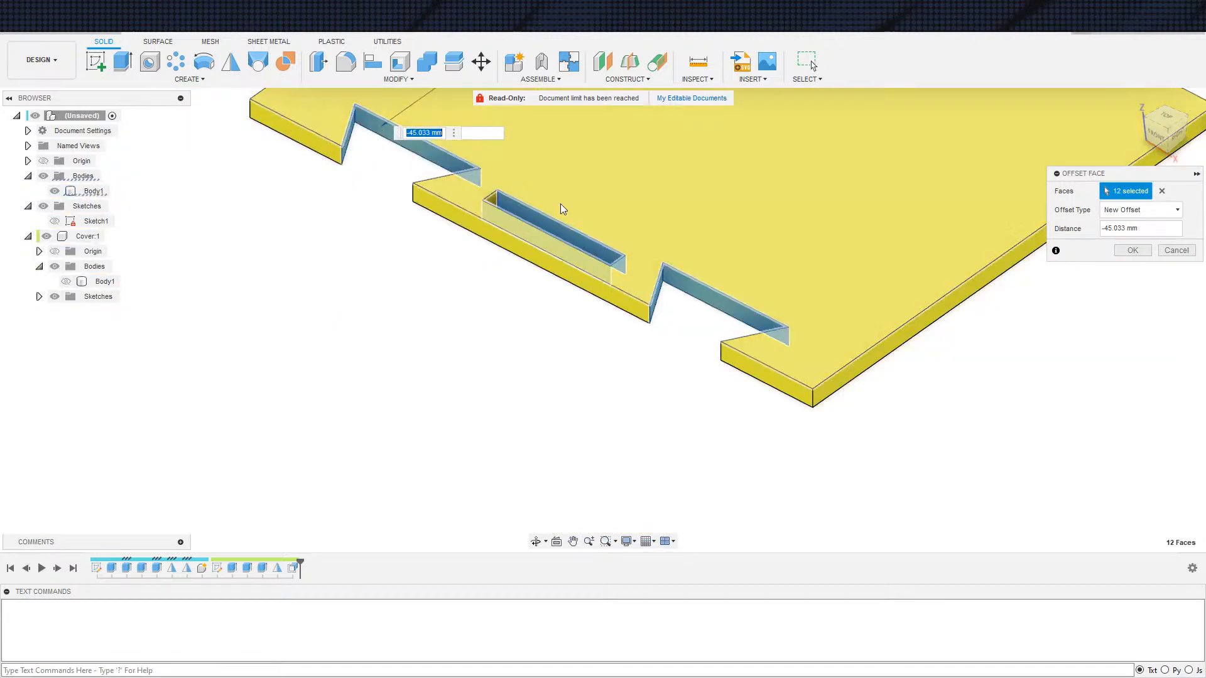
pyautogui.write('-.1')
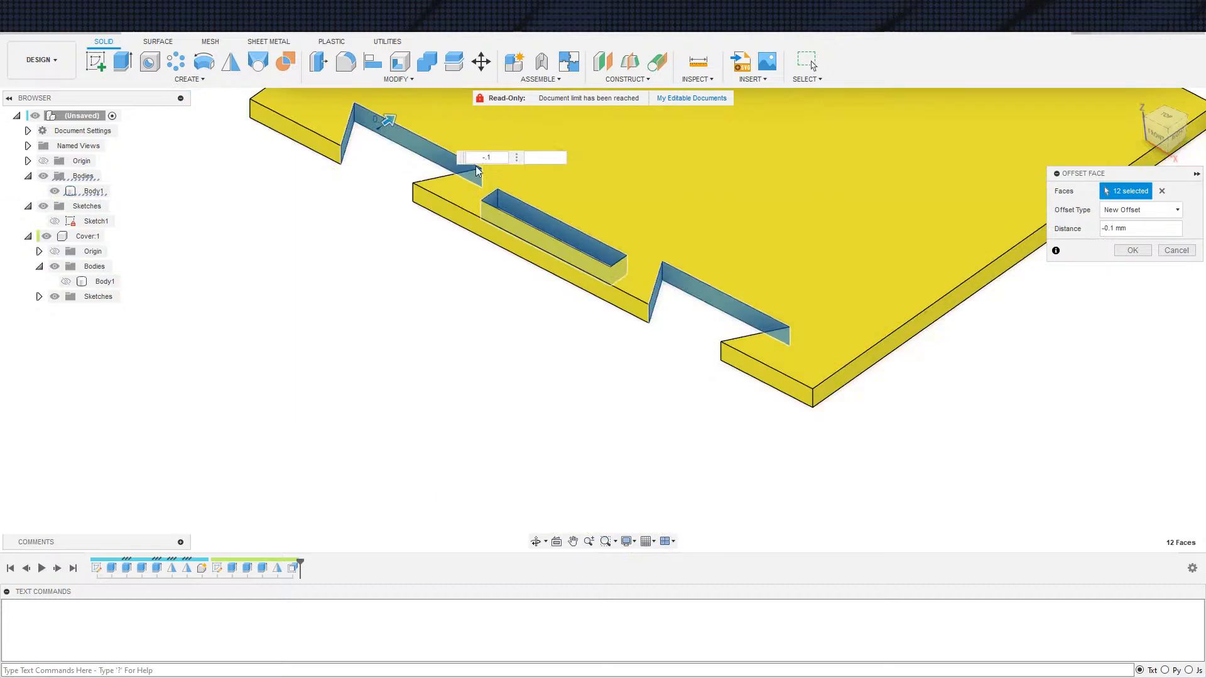
# Step: Add the opposite angled wall of each dovetail cutout to the faces being offset
pyautogui.keyDown('shift'); pyautogui.moveTo(358, 278); pyautogui.dragTo(604, 315, button='middle'); pyautogui.keyUp('shift')
pyautogui.click(600, 315)
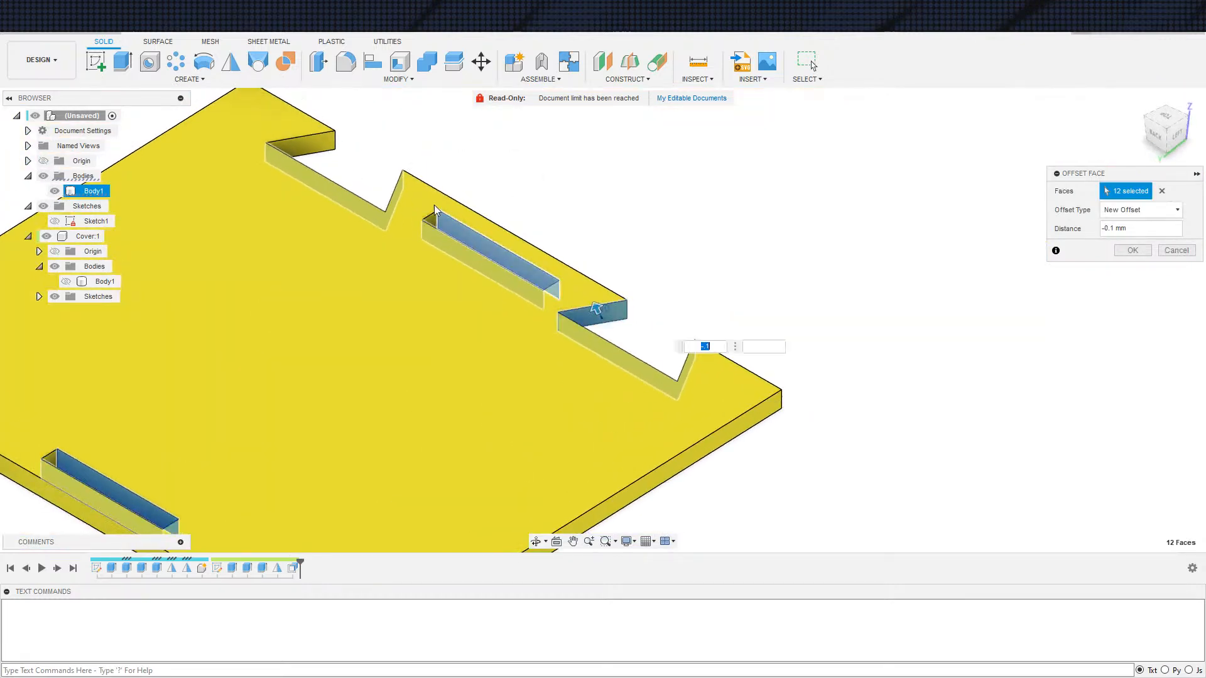
pyautogui.click(314, 146)
# Step: Add the three outer edge faces beside and between the dovetail cutouts to the selection and apply the -0.1 mm face offset
pyautogui.scroll(-5, 415, 145)
pyautogui.keyDown('shift'); pyautogui.moveTo(668, 283); pyautogui.dragTo(436, 285, button='middle'); pyautogui.keyUp('shift')
pyautogui.scroll(3, 404, 357)
pyautogui.keyDown('shift'); pyautogui.moveTo(428, 373); pyautogui.dragTo(280, 368, button='middle'); pyautogui.keyUp('shift')
pyautogui.keyDown('shift'); pyautogui.moveTo(361, 320); pyautogui.dragTo(345, 339, button='middle'); pyautogui.keyUp('shift')
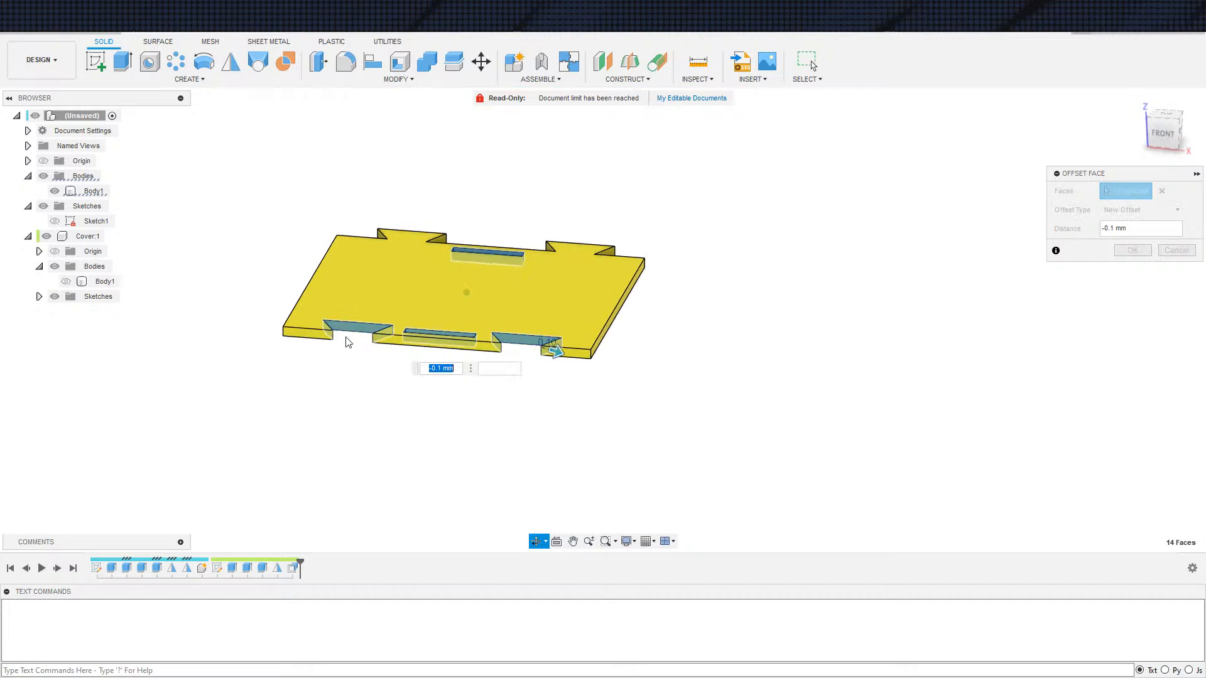
pyautogui.click(569, 351)
pyautogui.click(412, 350)
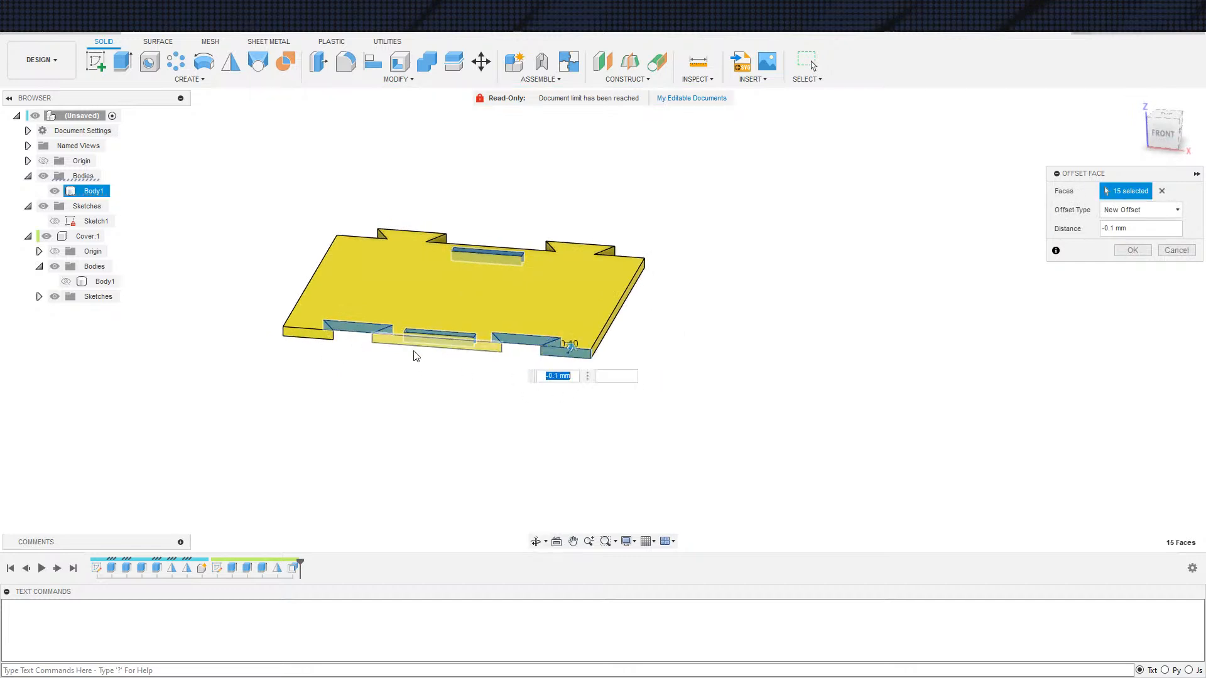
pyautogui.click(318, 334)
pyautogui.scroll(-2, 398, 400)
pyautogui.keyDown('shift'); pyautogui.moveTo(627, 419); pyautogui.dragTo(283, 272, button='middle'); pyautogui.keyUp('shift')
pyautogui.keyDown('shift'); pyautogui.moveTo(654, 387); pyautogui.dragTo(732, 382, button='middle'); pyautogui.keyUp('shift')
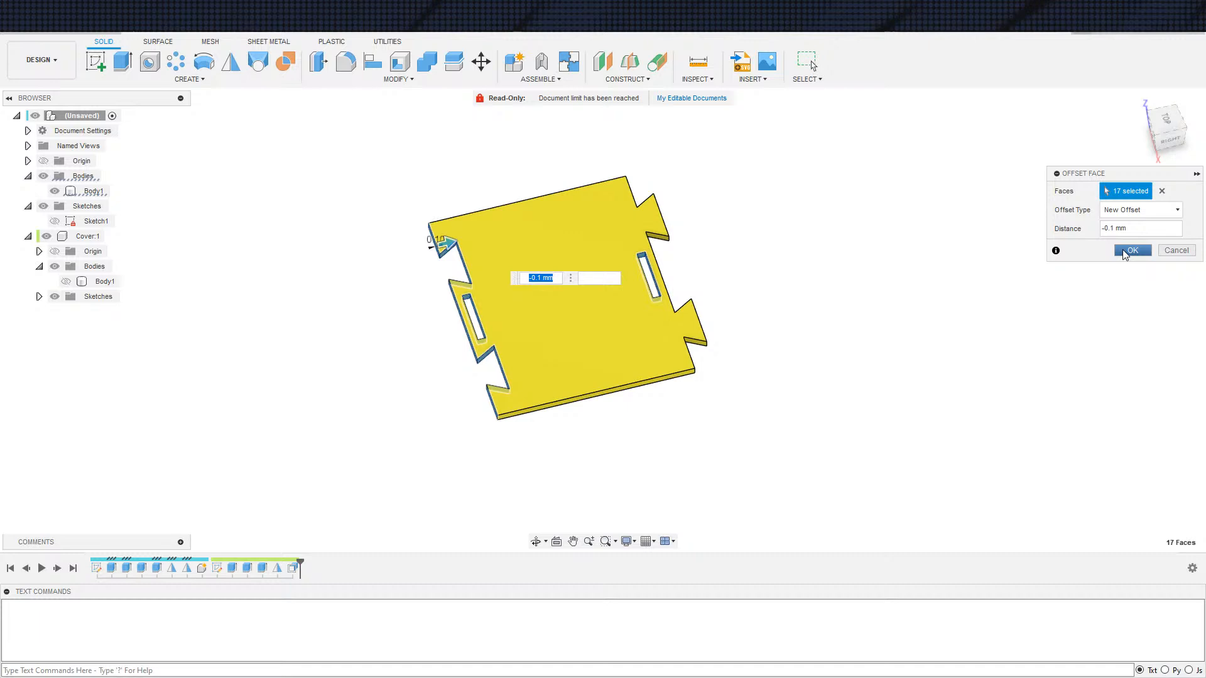
pyautogui.click(1132, 251)
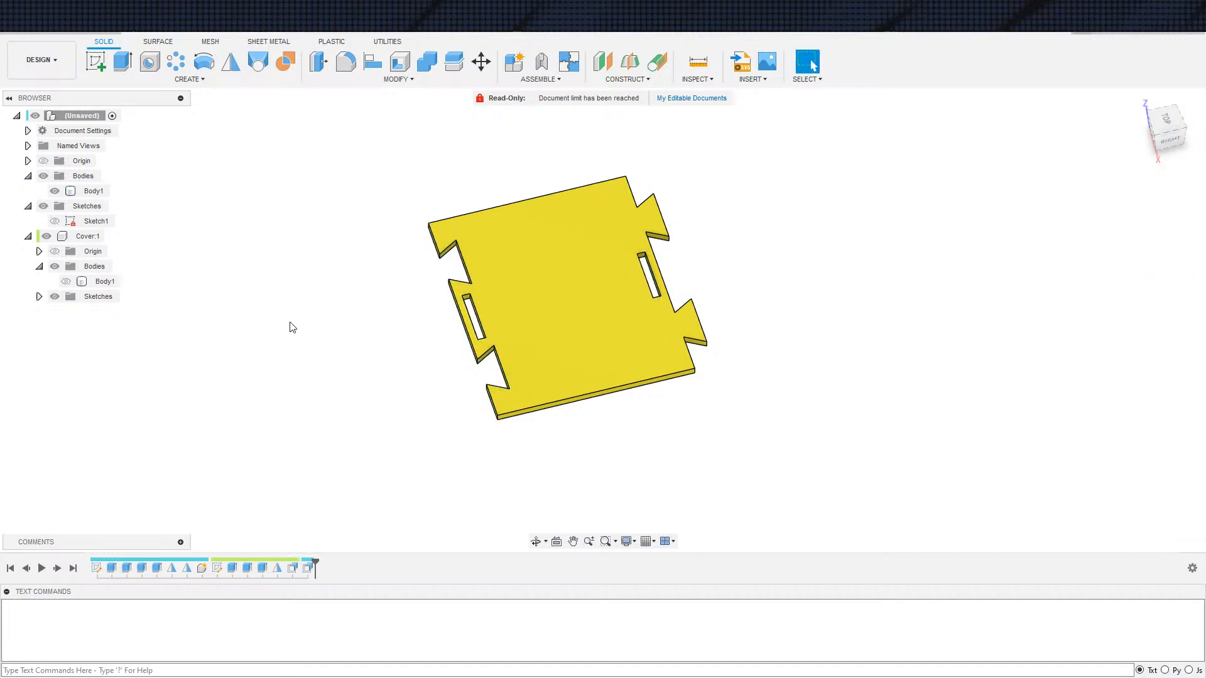
# Step: Show the Cover component's body again and collapse the component in the browser
pyautogui.scroll(-3, 288, 326)
pyautogui.click(65, 282)
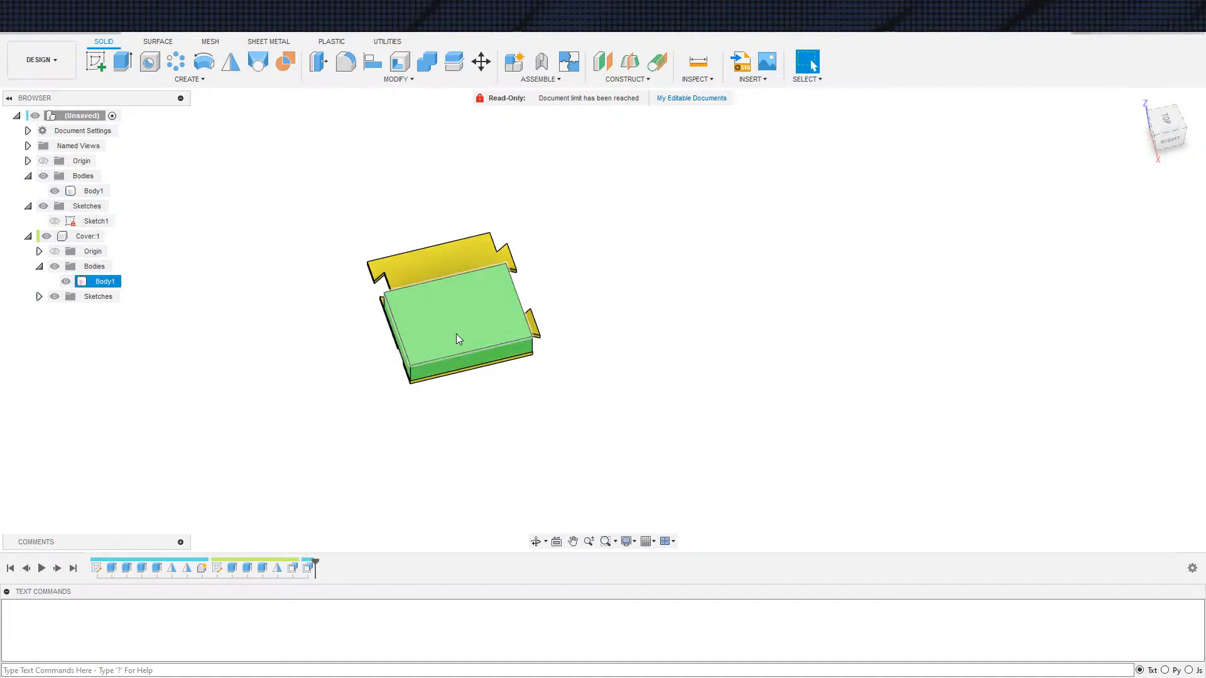
pyautogui.keyDown('shift'); pyautogui.moveTo(455, 333); pyautogui.dragTo(254, 367, button='middle'); pyautogui.keyUp('shift')
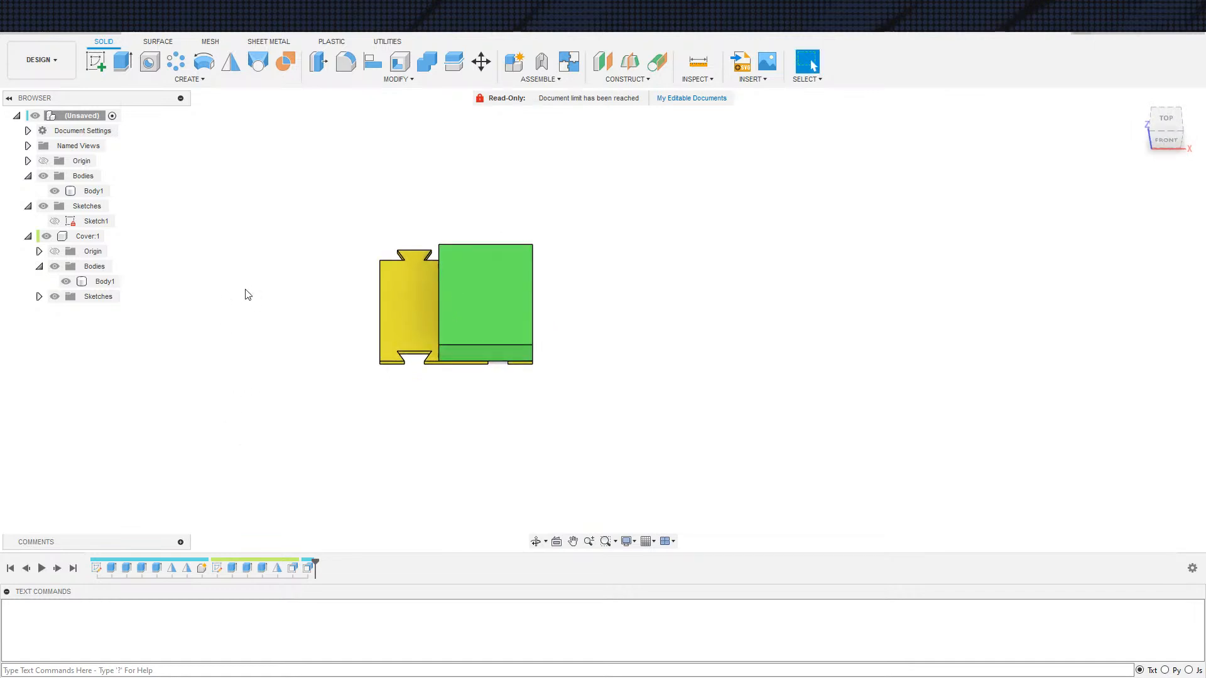
pyautogui.scroll(-2, 283, 302)
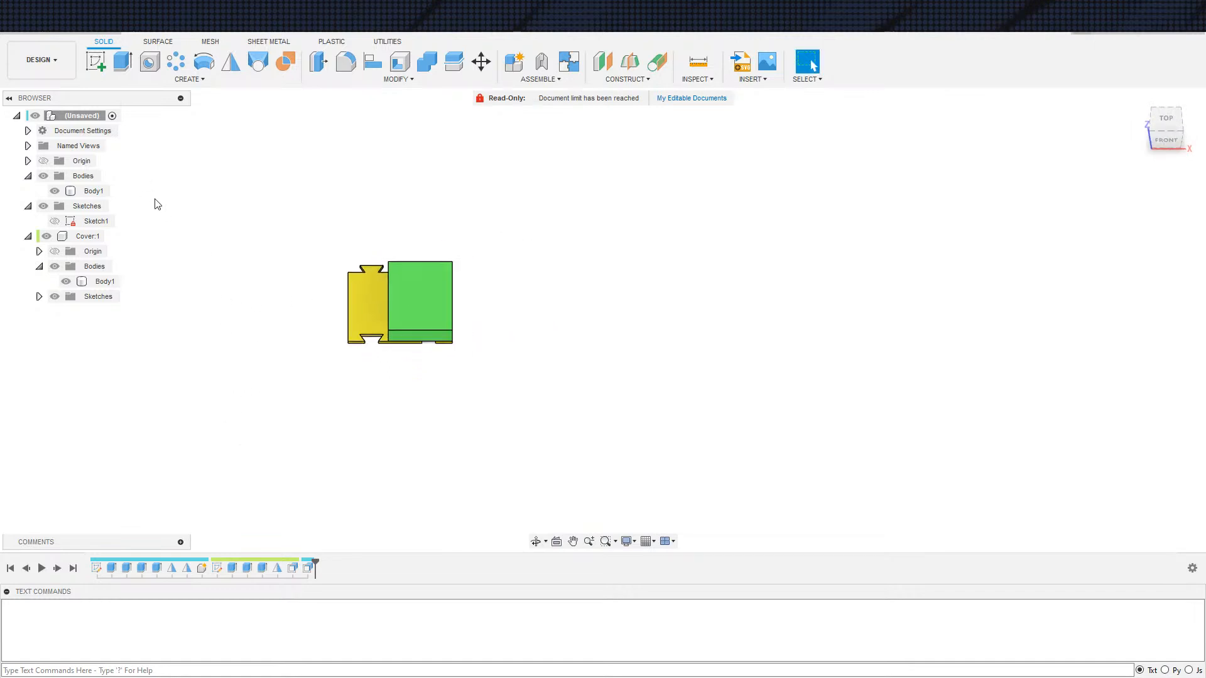
pyautogui.click(29, 237)
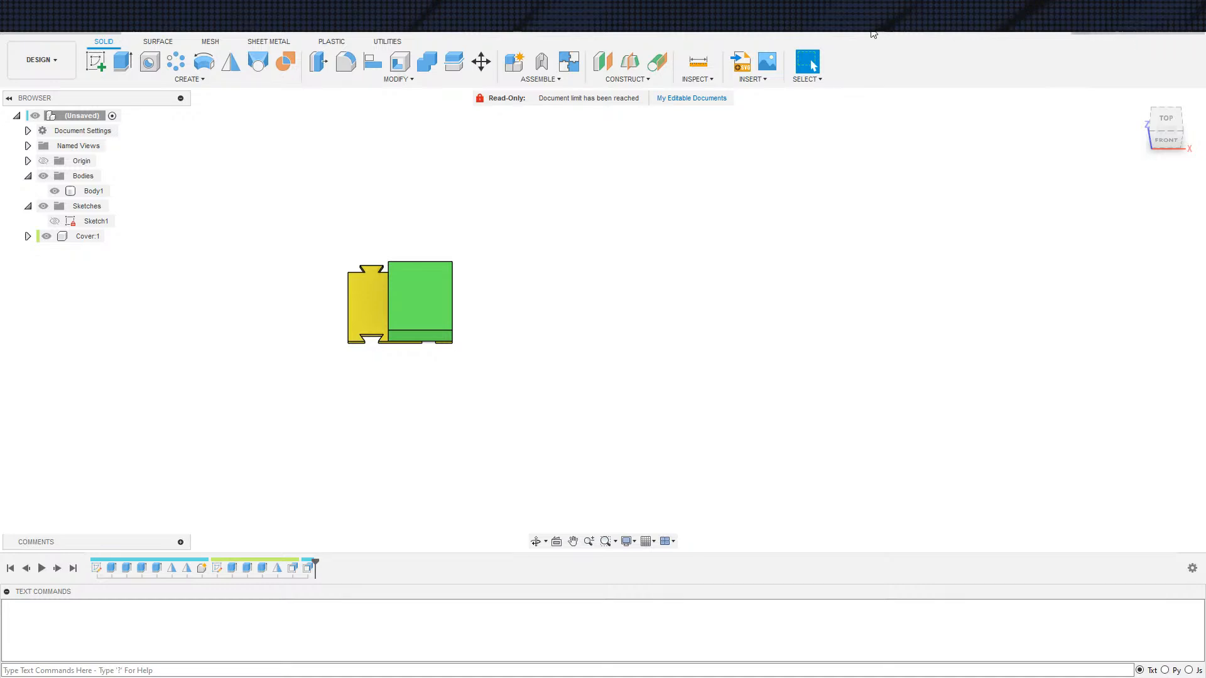
# Step: Make the New Phone Mount document read-only to free a slot in the editable documents
pyautogui.click(13, 24)
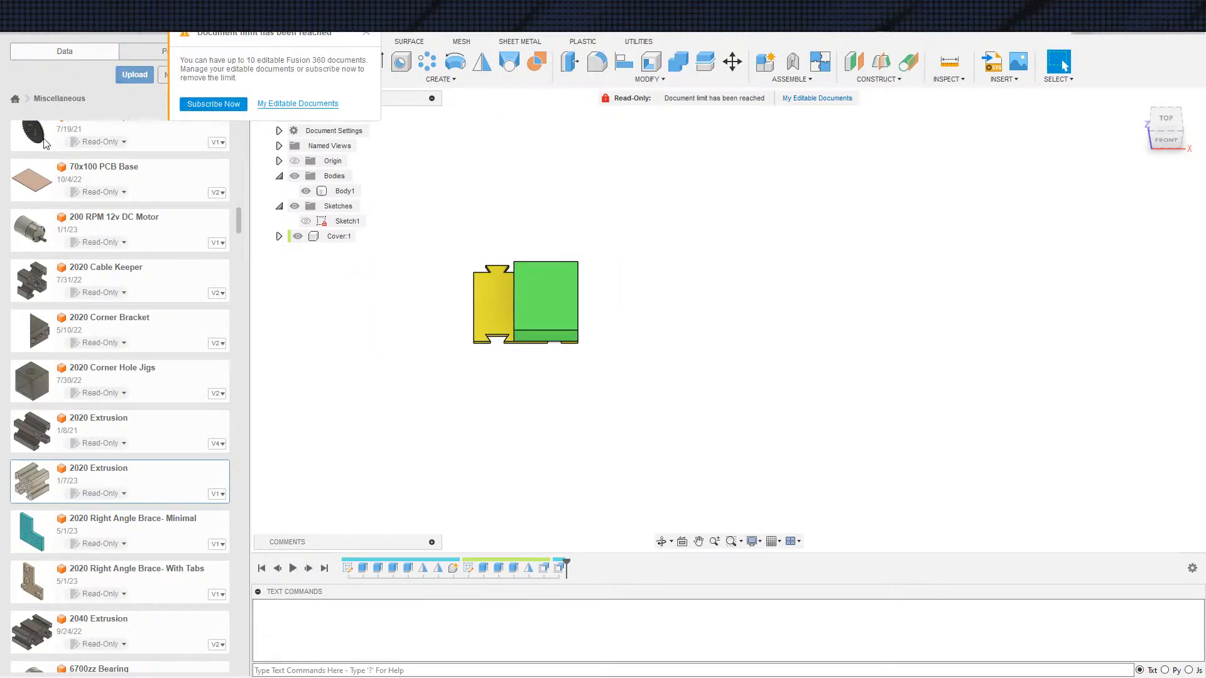
pyautogui.click(298, 103)
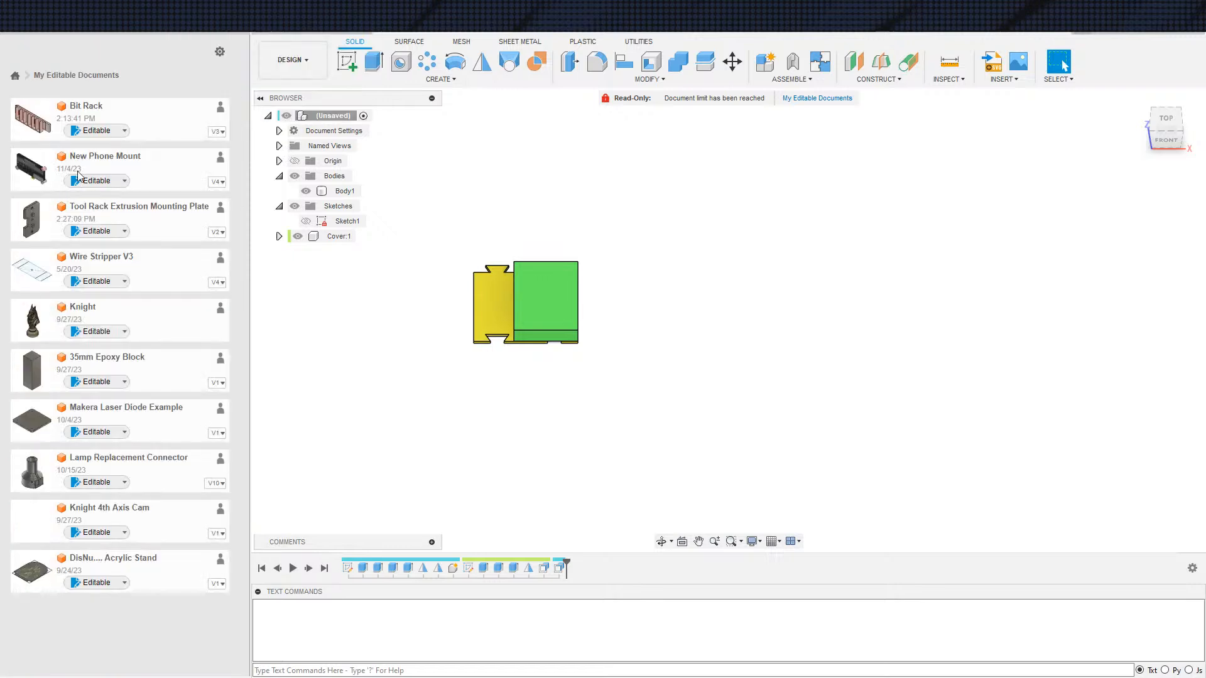
pyautogui.click(99, 180)
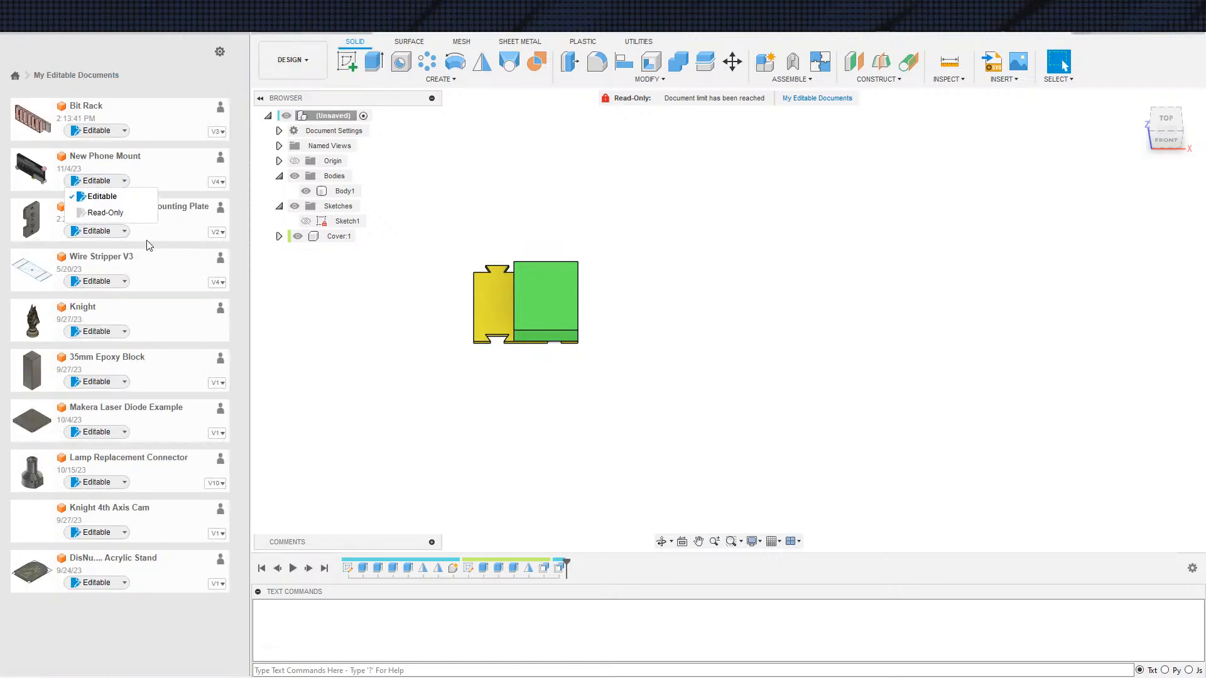
pyautogui.click(107, 213)
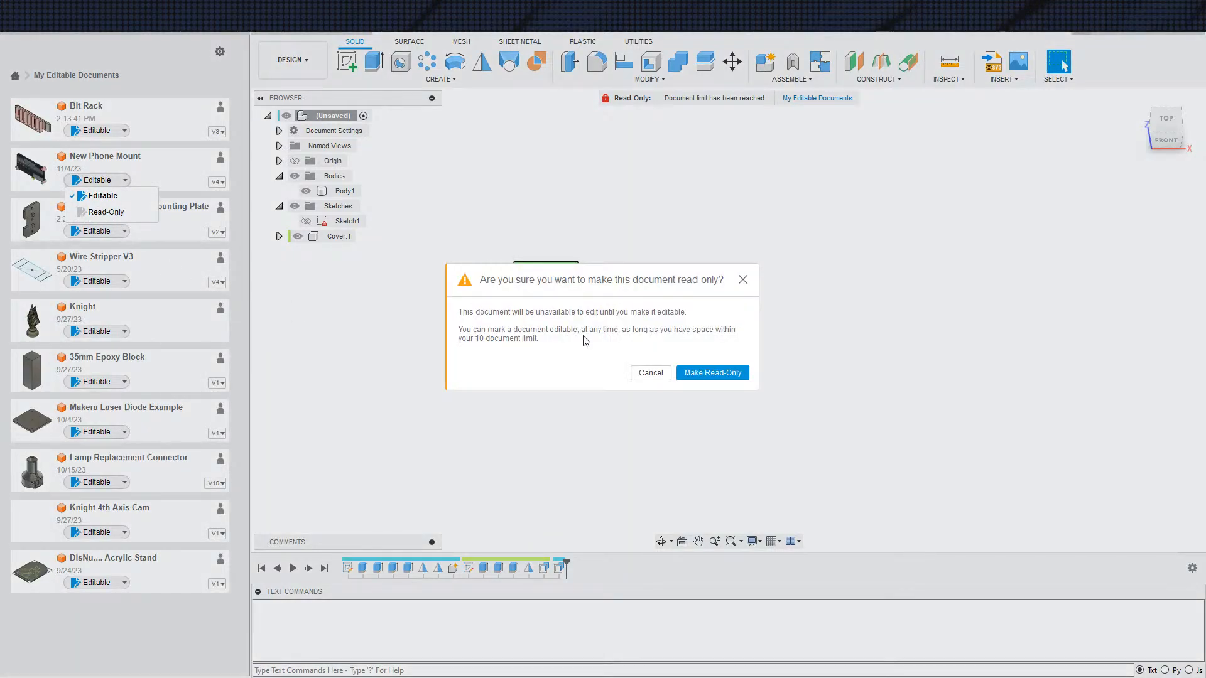
pyautogui.click(697, 373)
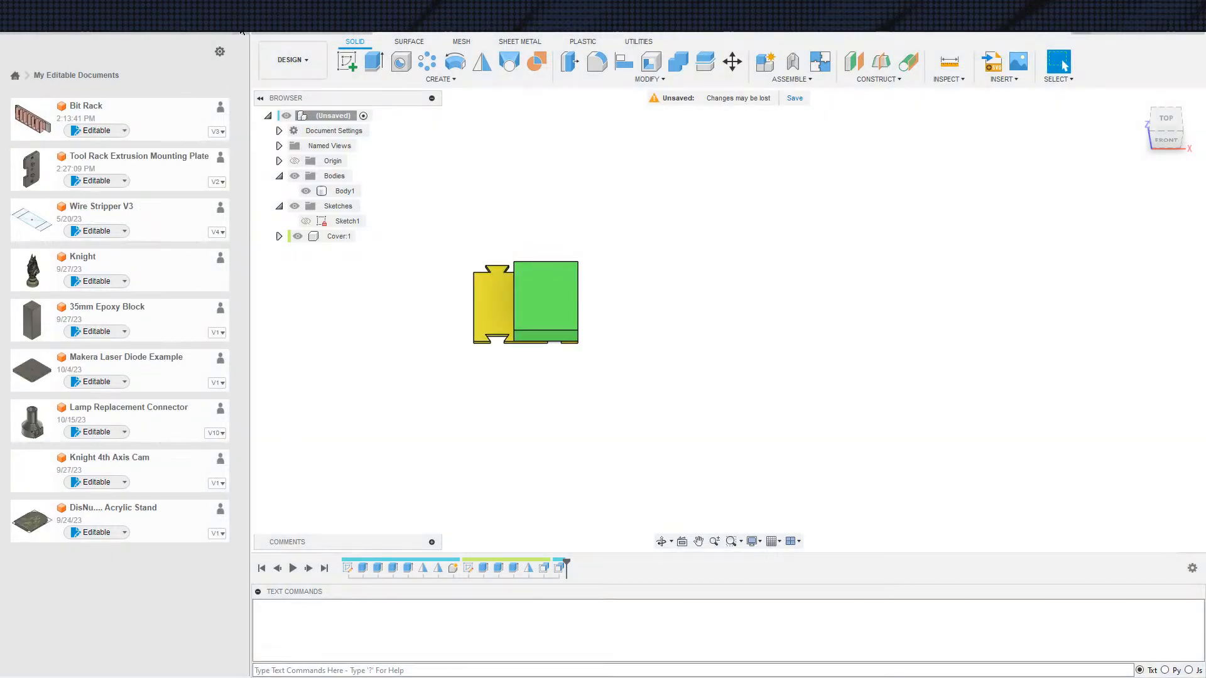
pyautogui.click(242, 31)
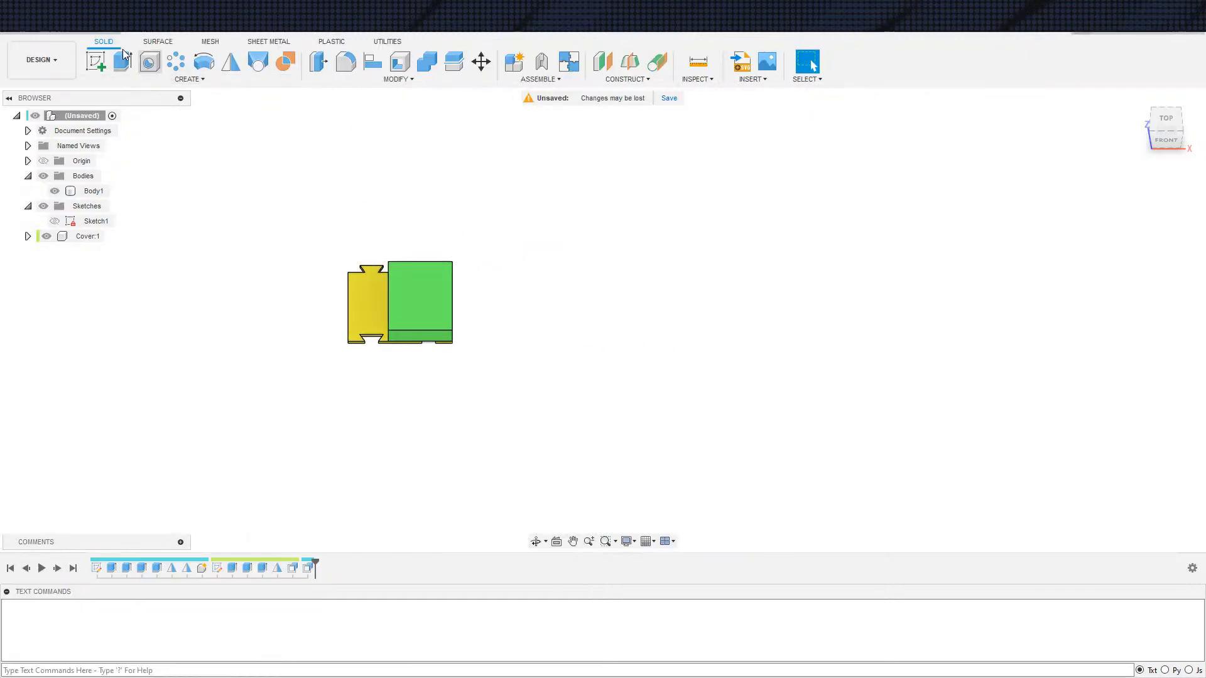
# Step: Save the design under the name Undercarriage Bit Holder Tile
pyautogui.hotkey('ctrl', 's')
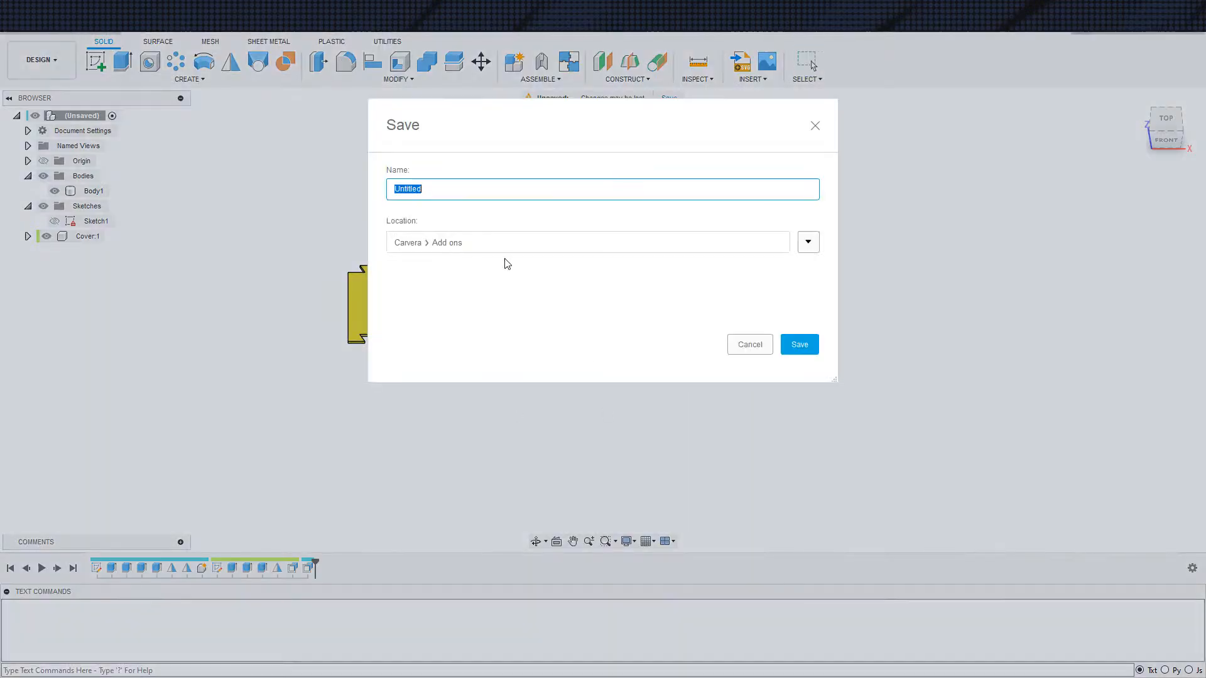
pyautogui.write('U')
pyautogui.click(799, 344)
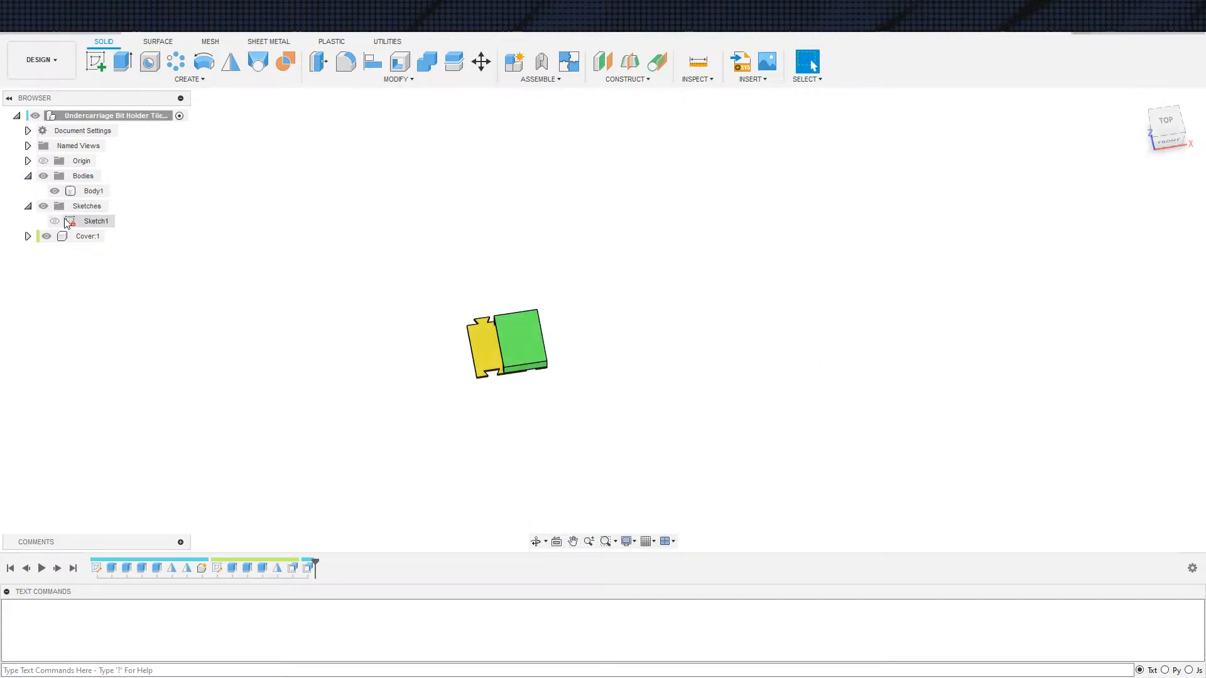
# Step: Rename the plate's body as Tile and the body inside the Cover component as Cover
pyautogui.doubleClick(94, 190)
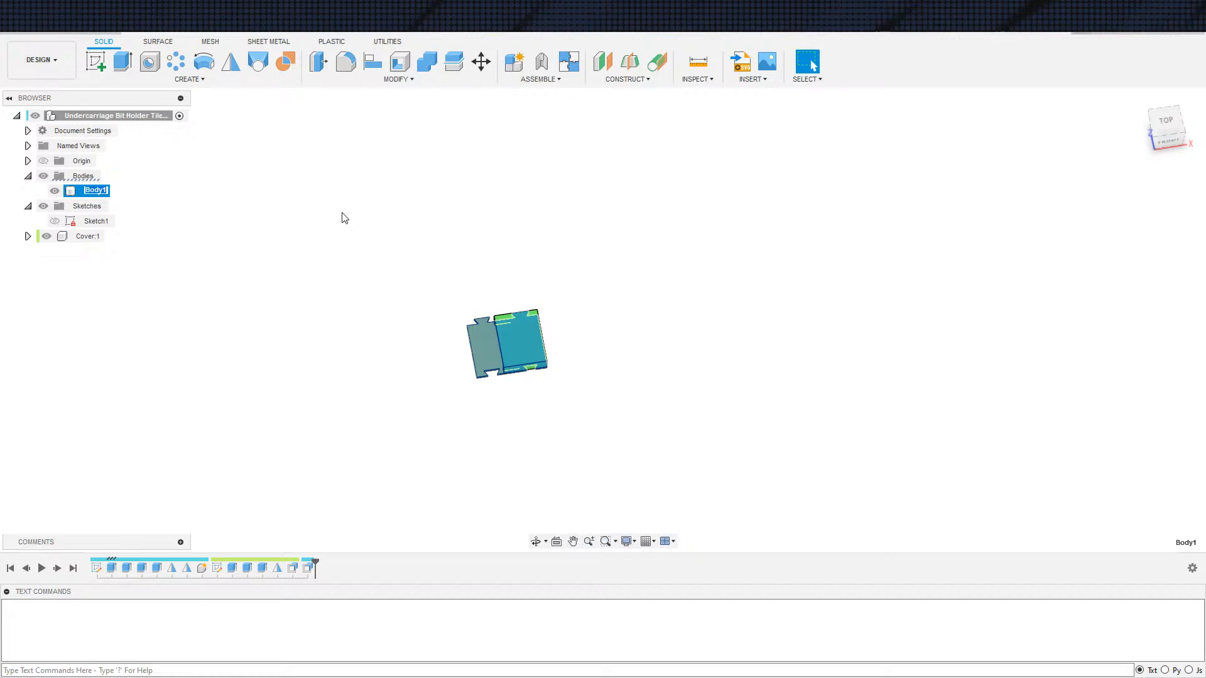
pyautogui.write('Tile')
pyautogui.press('Return')
pyautogui.click(28, 236)
pyautogui.doubleClick(103, 281)
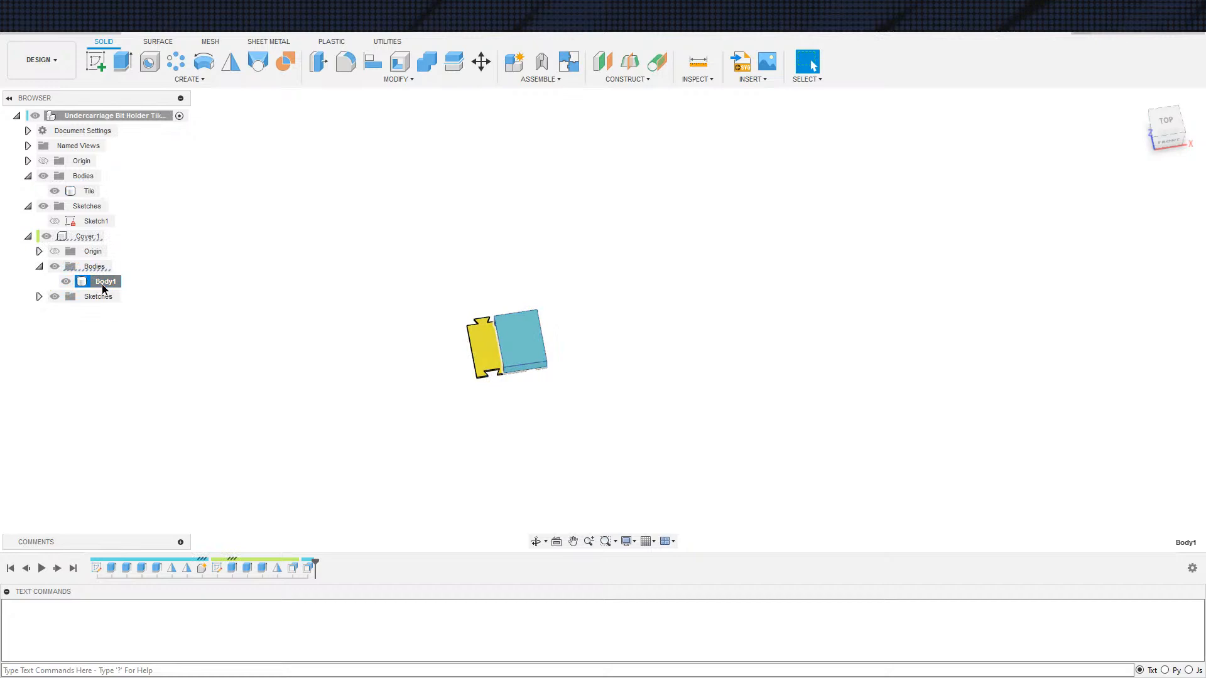
pyautogui.write('Cover')
pyautogui.press('Return')
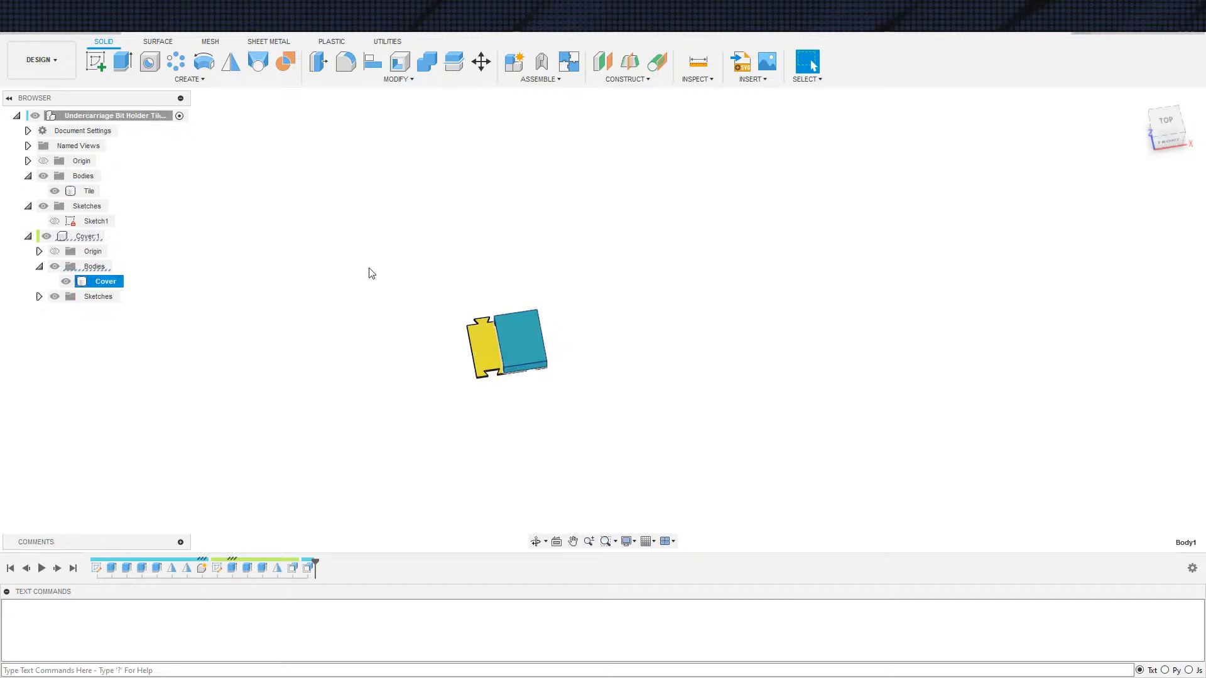
pyautogui.click(599, 258)
# Step: Check the assembled tile and cover from several sides, and save a new version with the description User Saved
pyautogui.scroll(5, 510, 386)
pyautogui.keyDown('shift'); pyautogui.moveTo(619, 454); pyautogui.dragTo(541, 250, button='middle'); pyautogui.keyUp('shift')
pyautogui.keyDown('shift'); pyautogui.moveTo(705, 388); pyautogui.dragTo(584, 379, button='middle'); pyautogui.keyUp('shift')
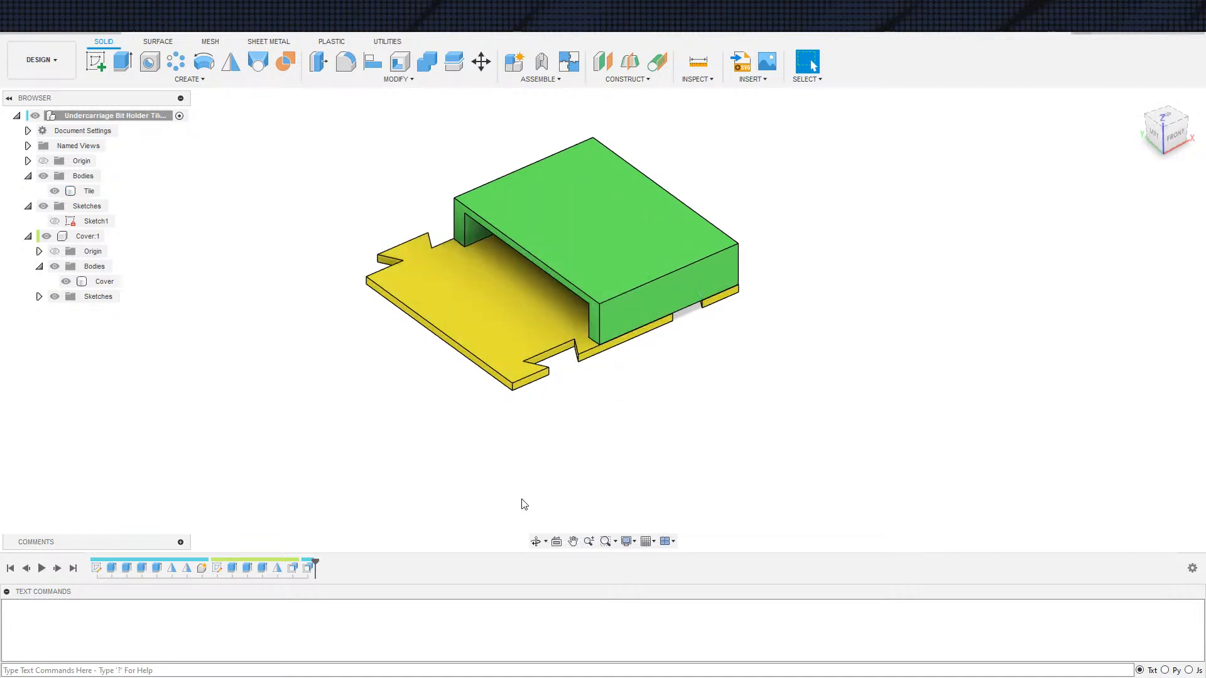
pyautogui.keyDown('shift'); pyautogui.moveTo(594, 444); pyautogui.dragTo(537, 436, button='middle'); pyautogui.keyUp('shift')
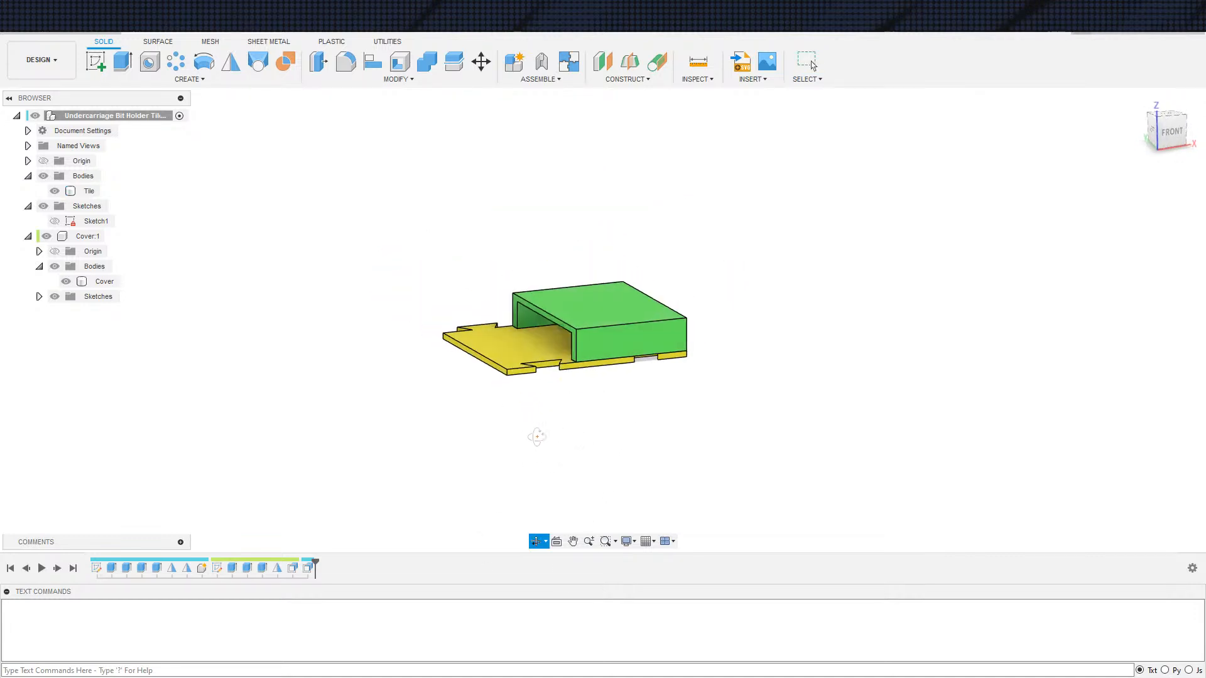
pyautogui.keyDown('shift'); pyautogui.moveTo(691, 444); pyautogui.dragTo(694, 394, button='middle'); pyautogui.keyUp('shift')
pyautogui.click(567, 322)
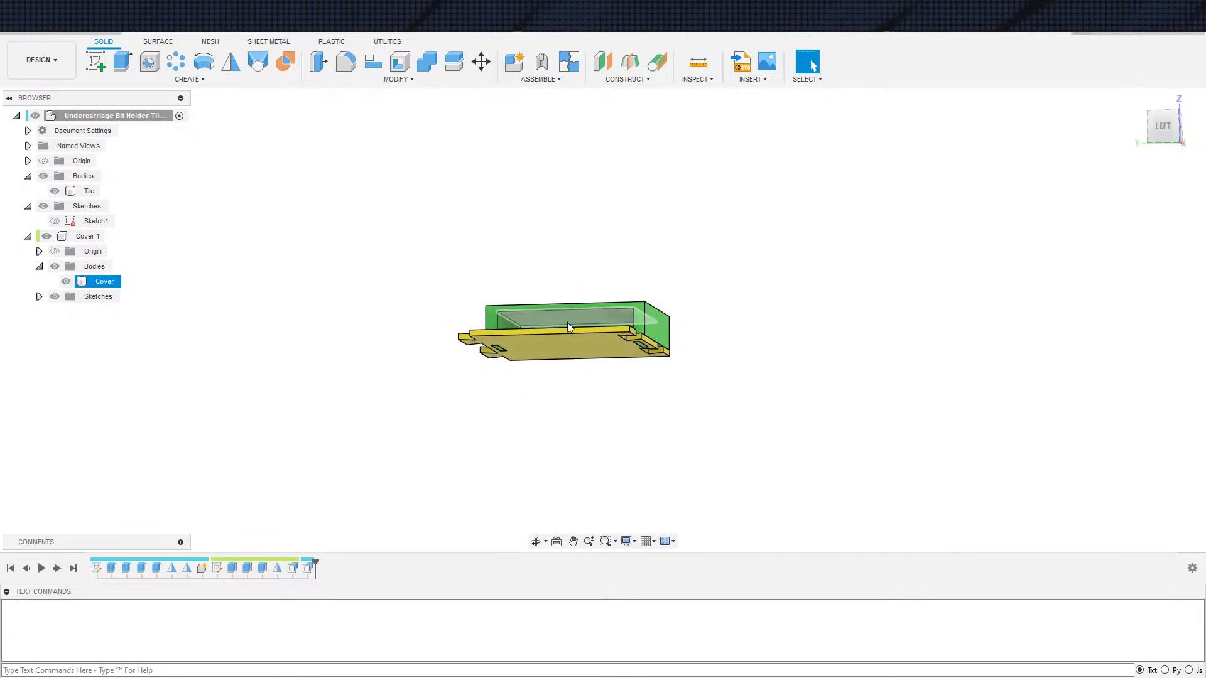
pyautogui.keyDown('shift'); pyautogui.moveTo(567, 323); pyautogui.dragTo(474, 413, button='middle'); pyautogui.keyUp('shift')
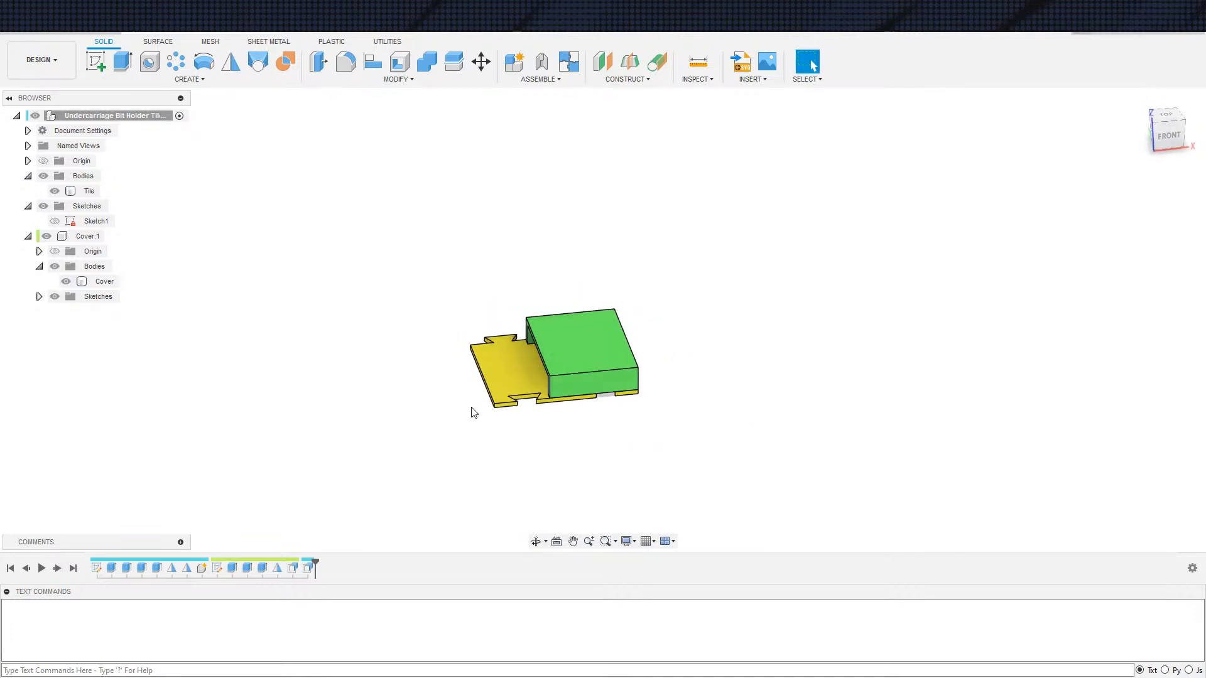
pyautogui.hotkey('ctrl', 's')
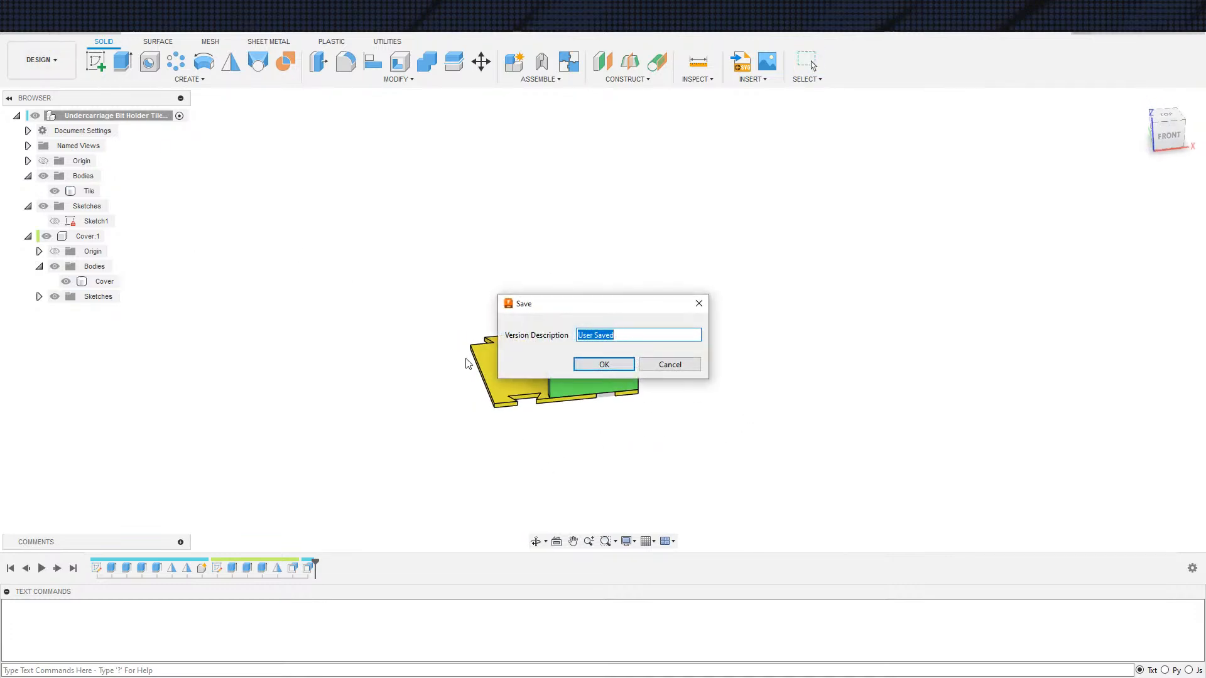
pyautogui.press('Return')
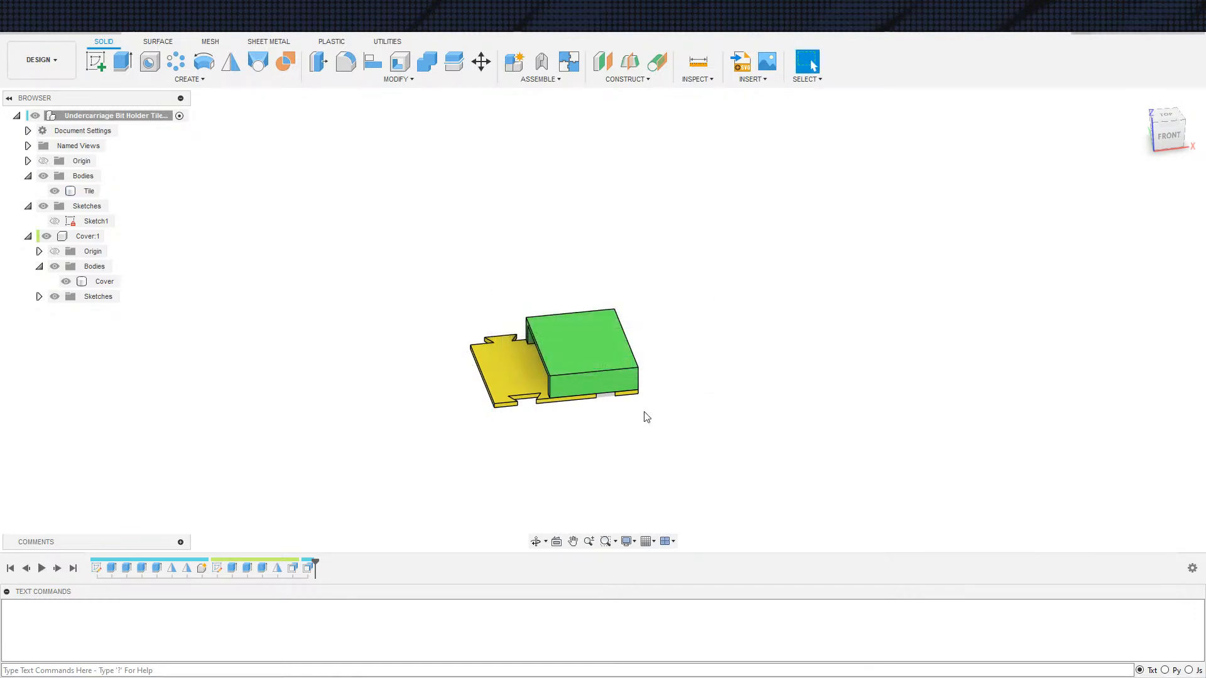
pyautogui.scroll(-1, 676, 444)
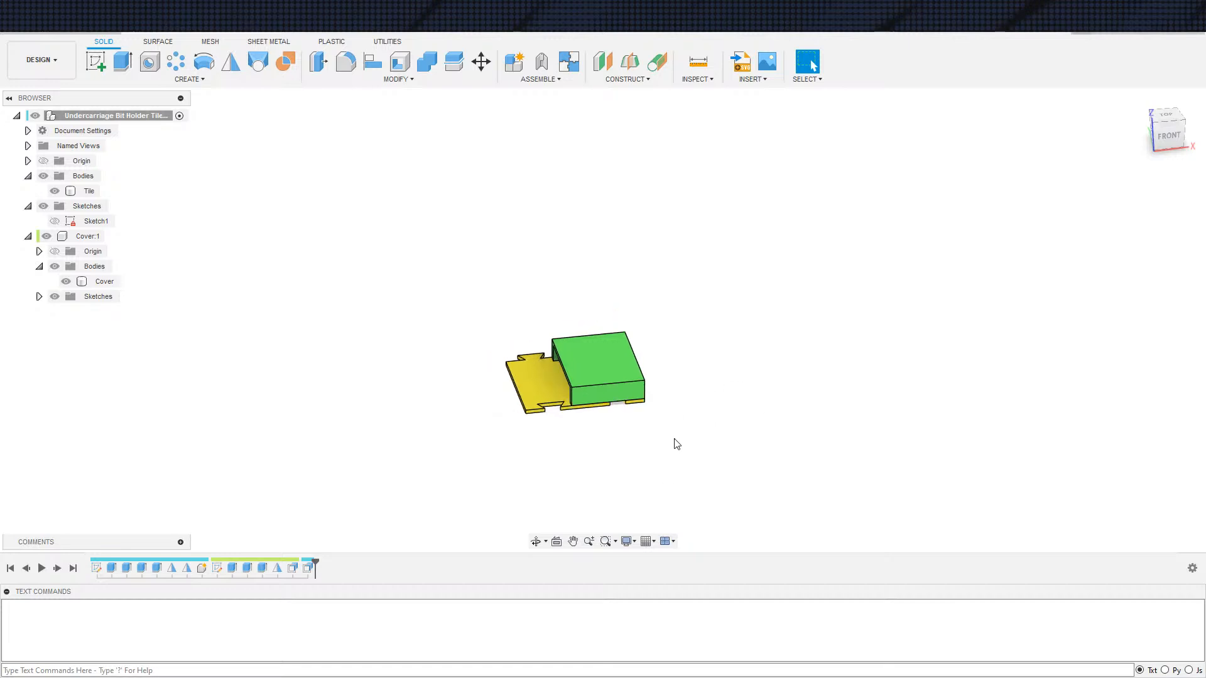
pyautogui.scroll(1, 578, 436)
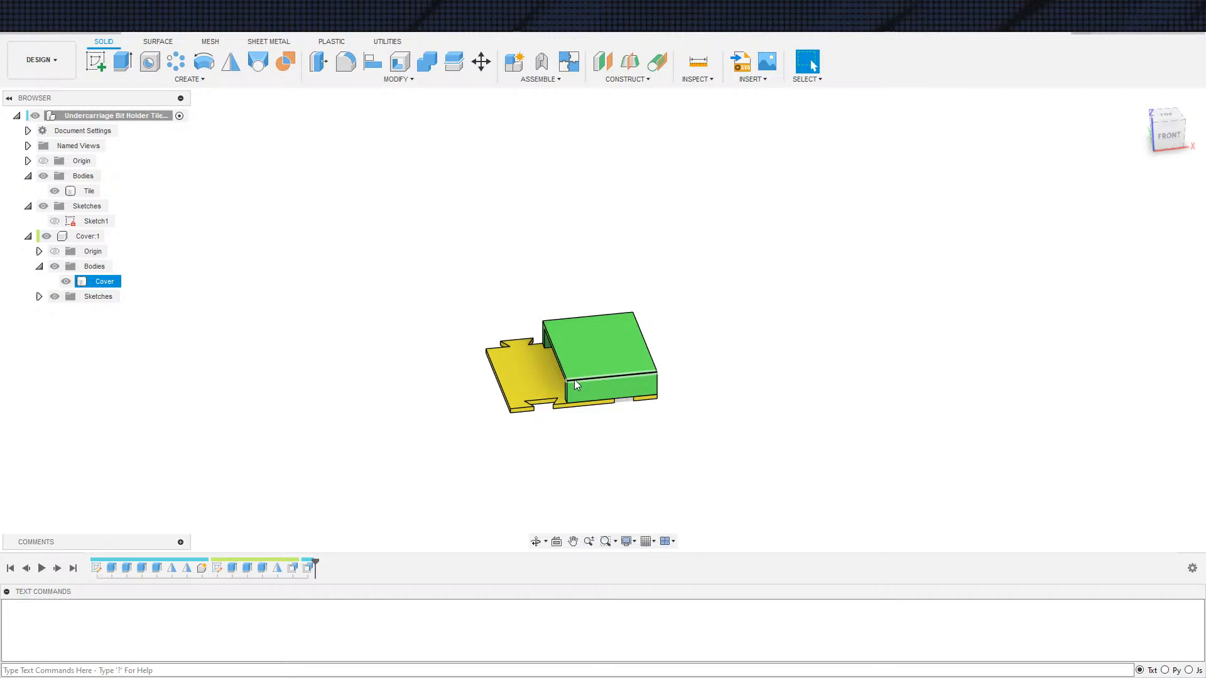
pyautogui.click(389, 229)
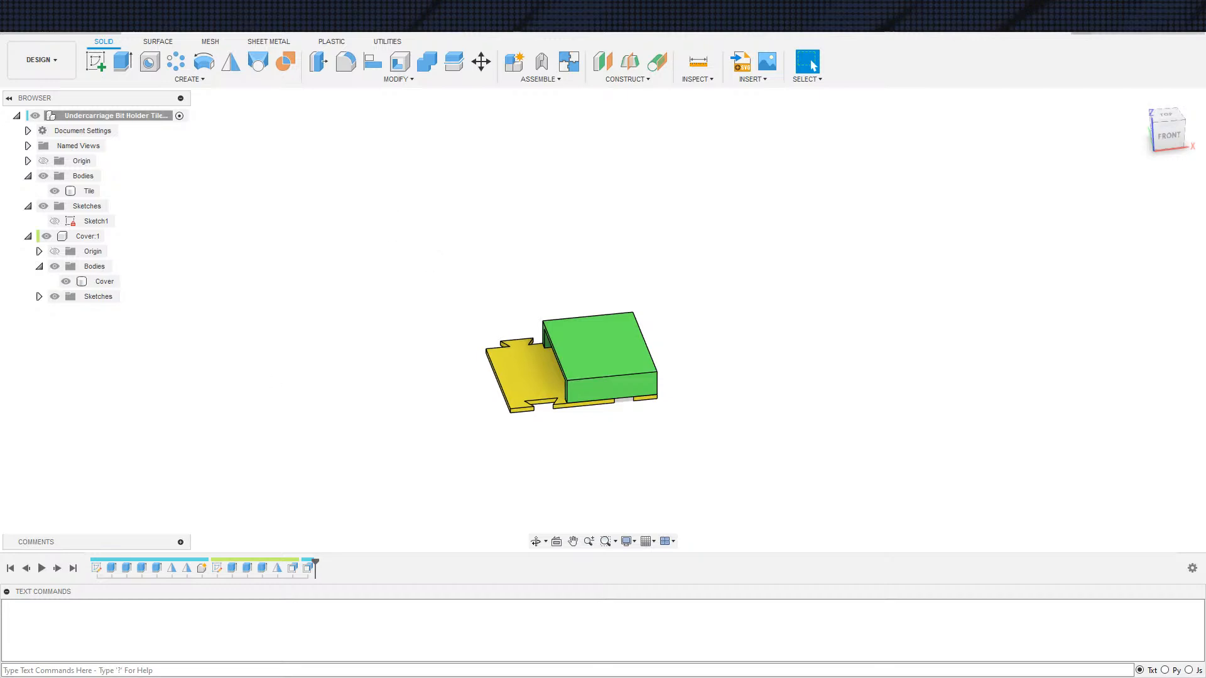